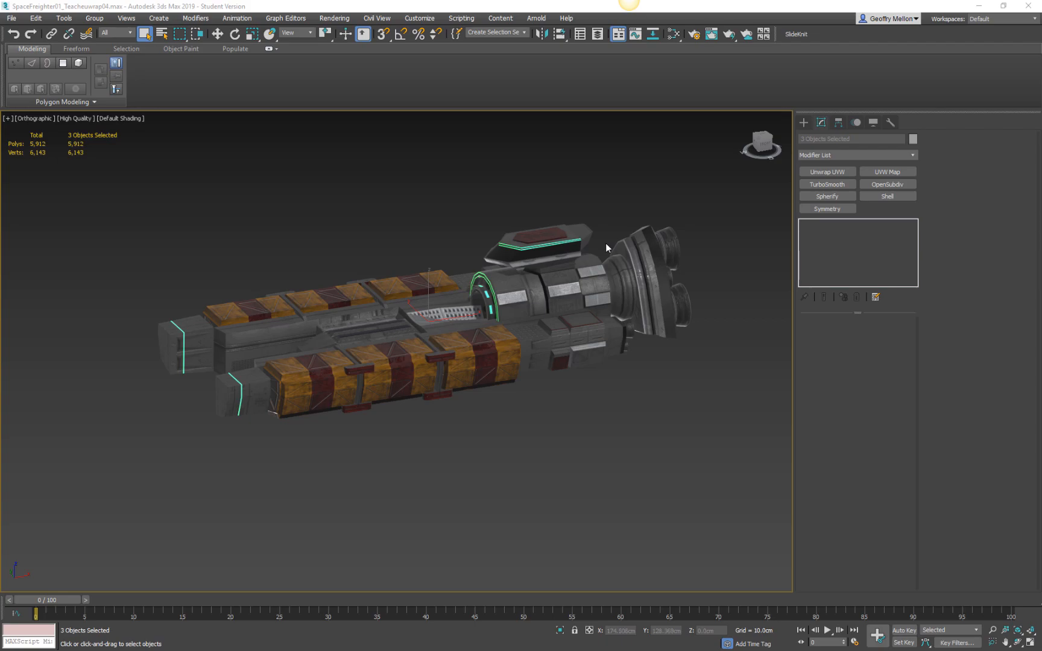
Examine the textured freighter from several angles, including a close view of the cargo containers.
middle_click_drag(659, 202, 608, 224, "alt")
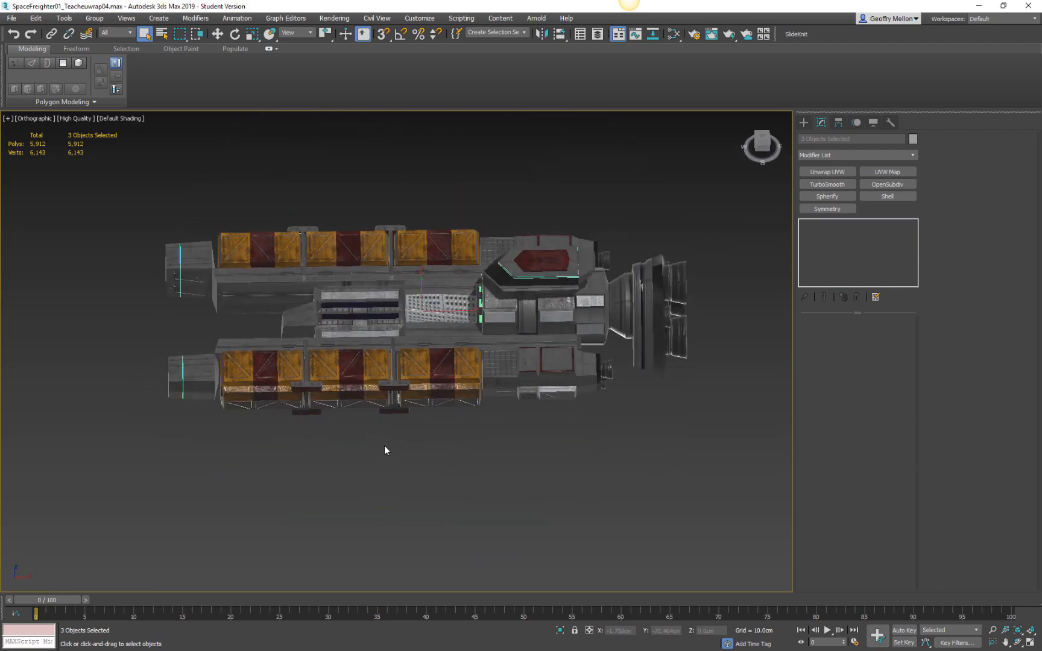
scroll(383, 448, "up", 6)
middle_click_drag(444, 301, 484, 298, "alt")
scroll(484, 297, "down", 5)
scroll(492, 295, "up", 8)
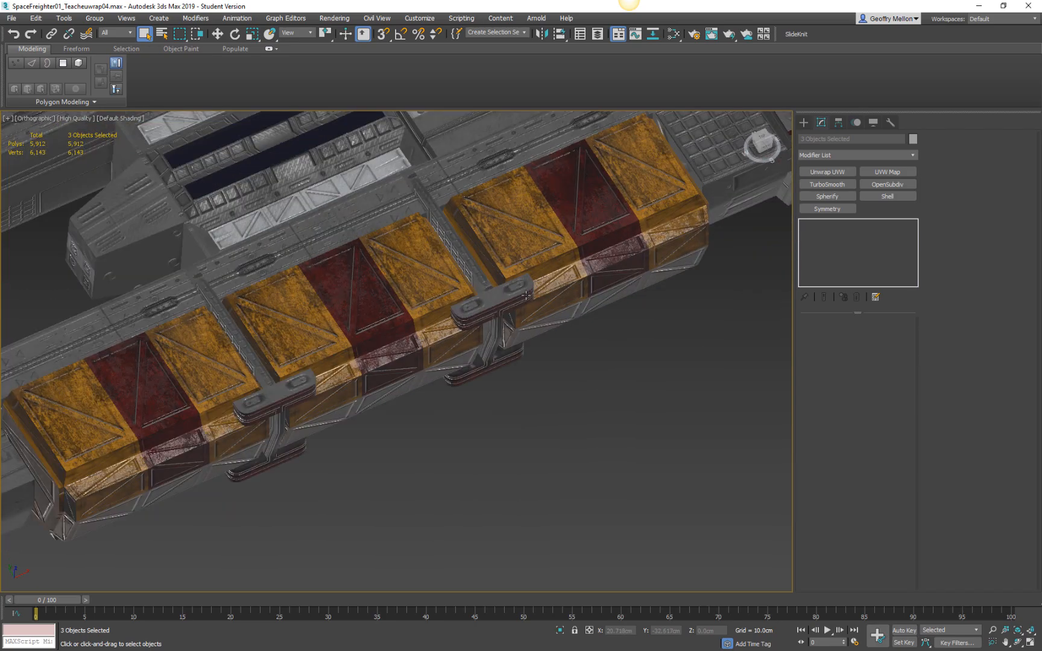
scroll(497, 291, "down", 4)
middle_click_drag(497, 290, 526, 398, "alt")
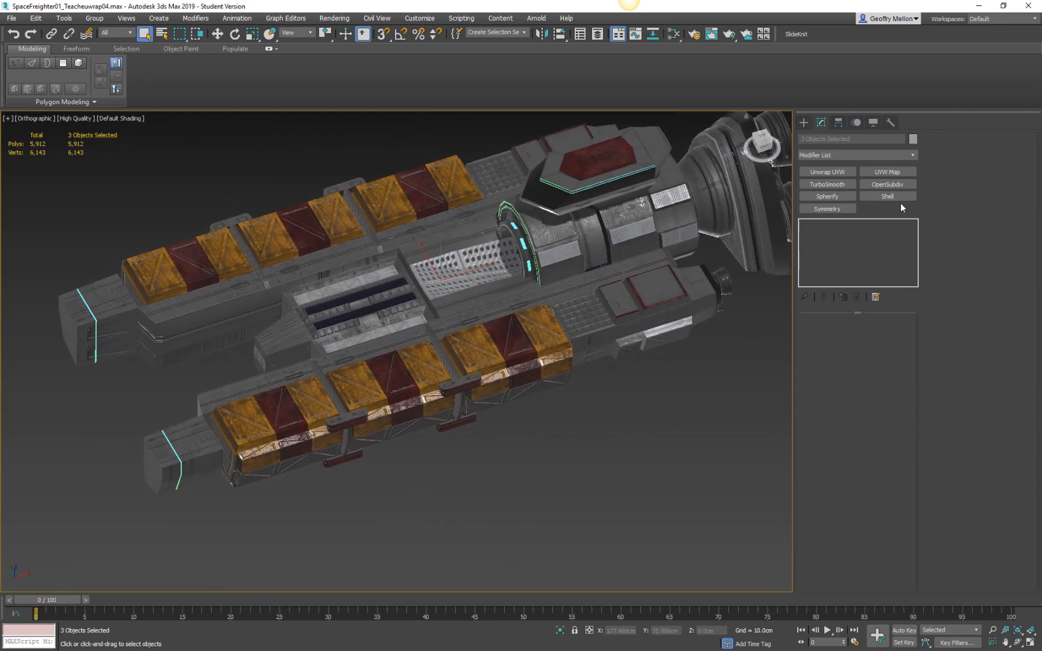
Open the Slate Material Editor and lay out all material nodes so the whole node graph is in view.
key("m")
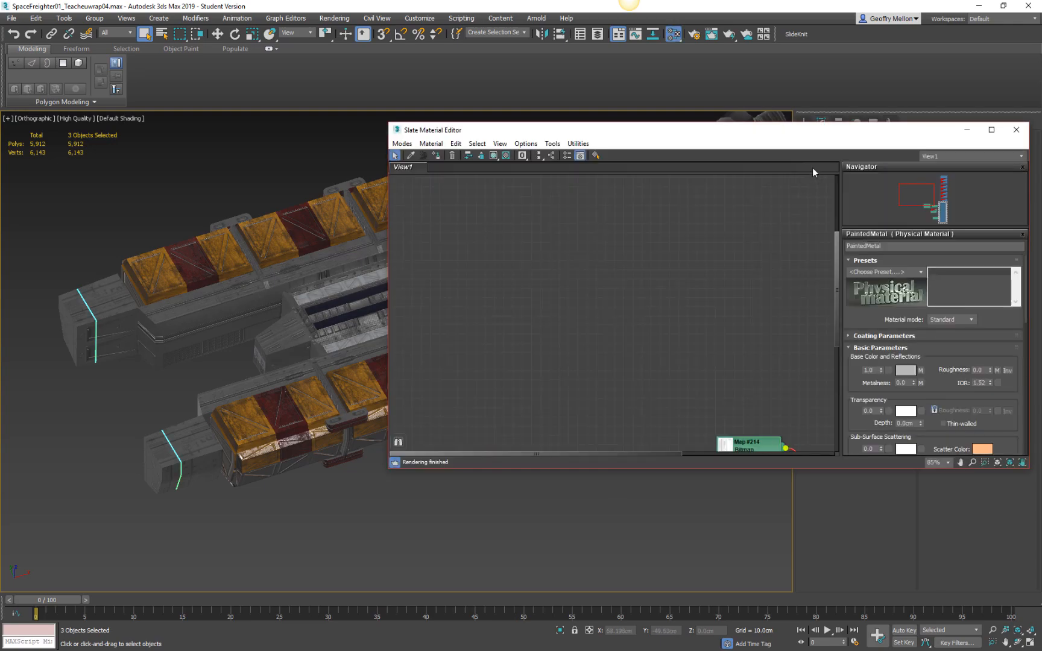
left_click_drag(802, 142, 624, 146)
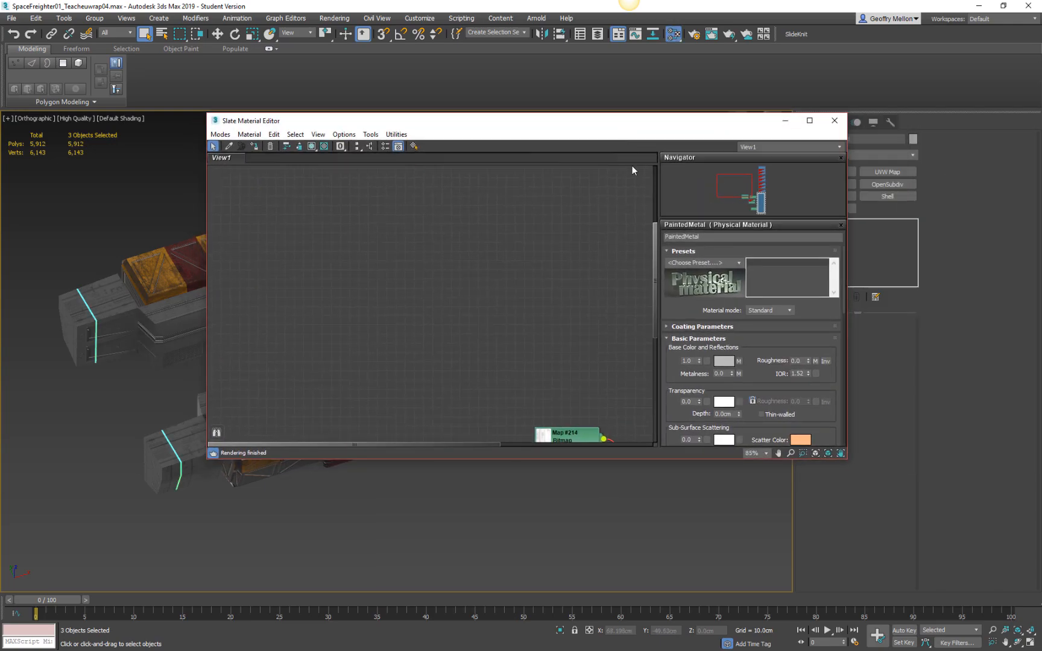
left_click(840, 453)
right_click(481, 233)
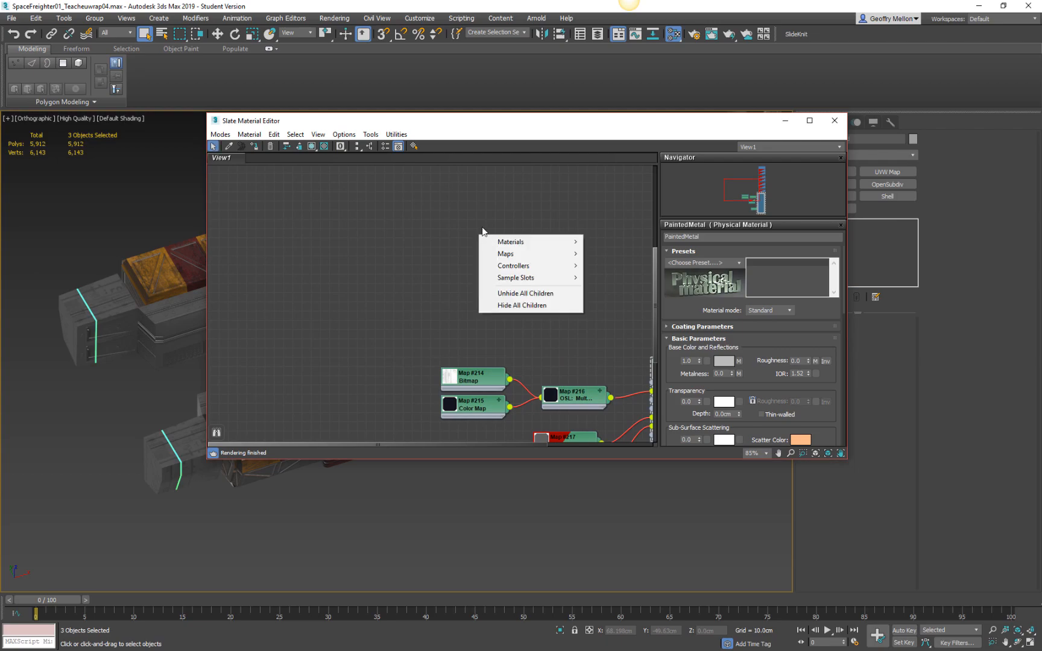
left_click(359, 147)
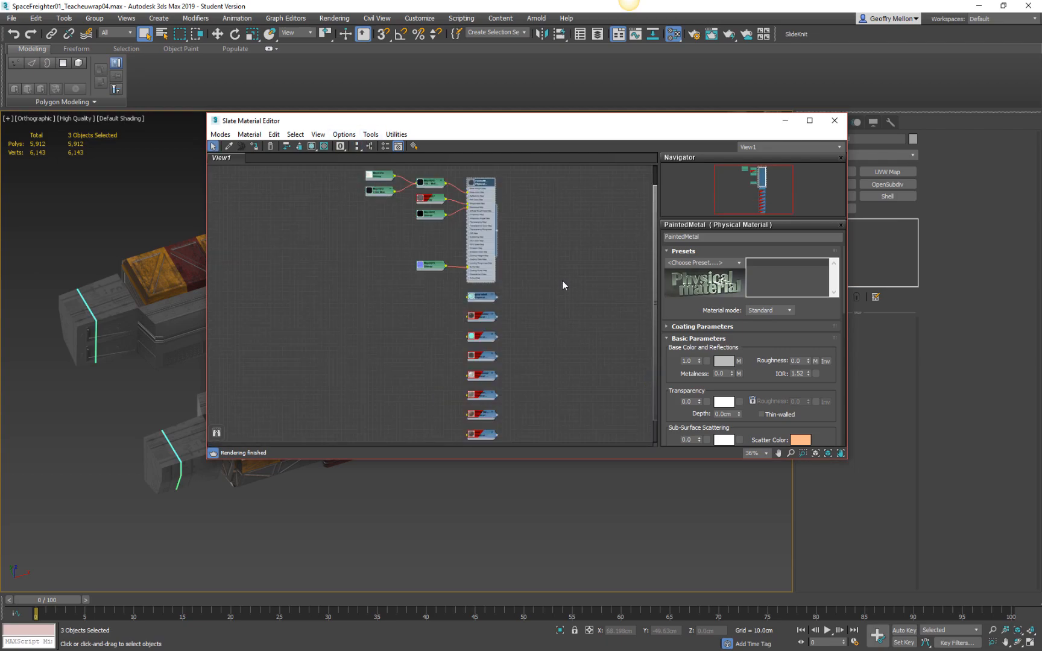
middle_click_drag(562, 280, 583, 323)
Hide the child tree of the PaintedMetal material and collapse its node.
right_click(505, 227)
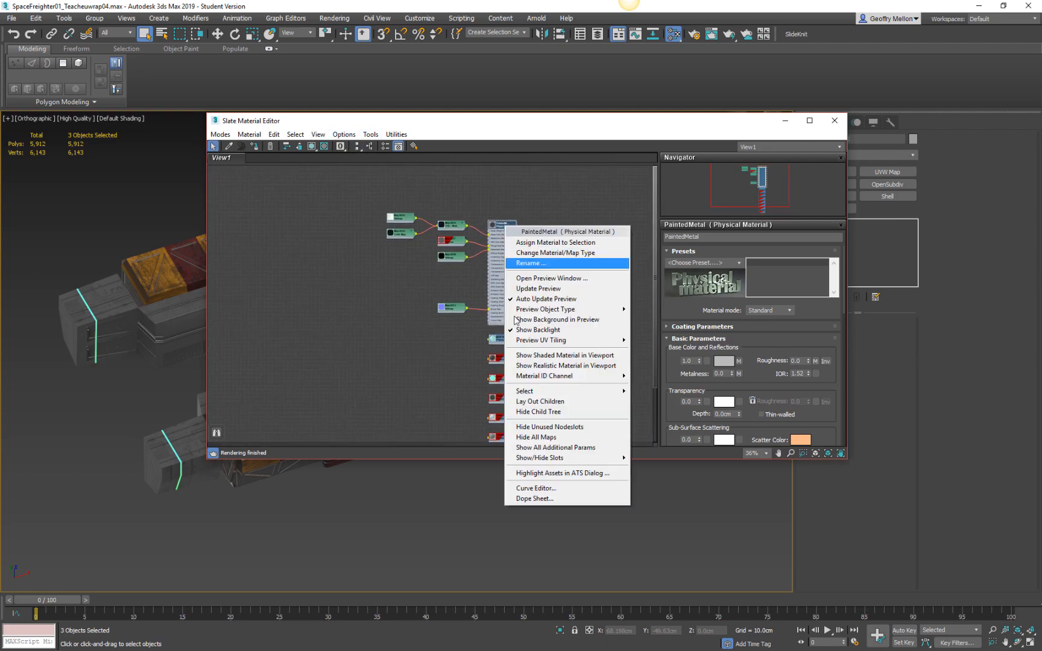
left_click(542, 412)
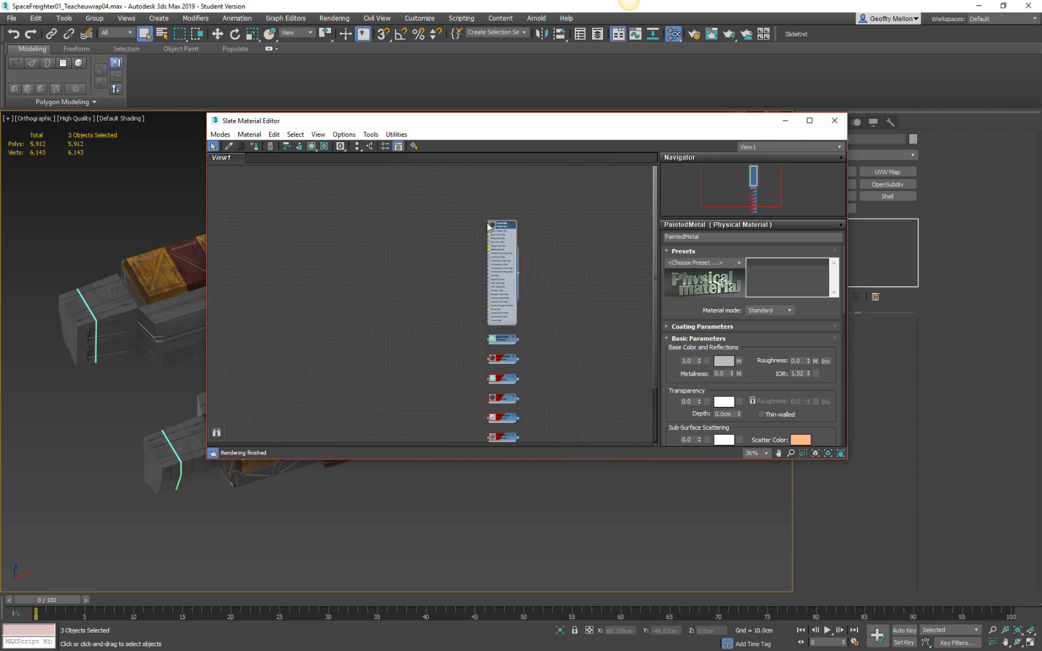
left_click(517, 223)
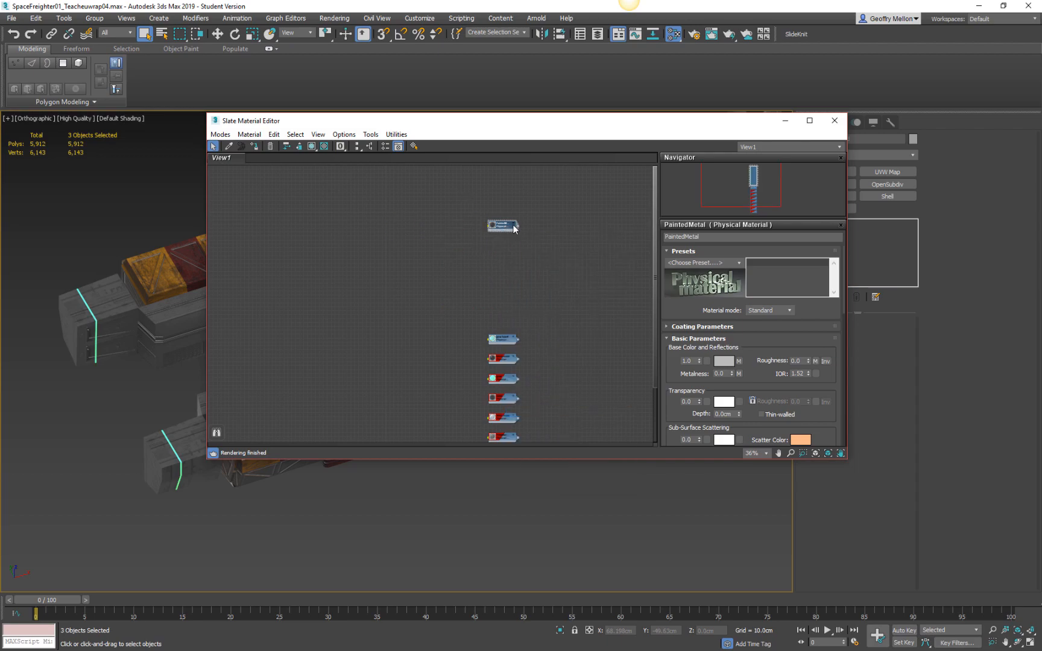
Arrange the collapsed material nodes in one compact column and maximise the material editor.
left_click(369, 147)
scroll(468, 274, "up", 4)
mouse_move(468, 274)
middle_mouse_down()
mouse_move(523, 289)
mouse_move(531, 267)
middle_mouse_up()
left_click(810, 120)
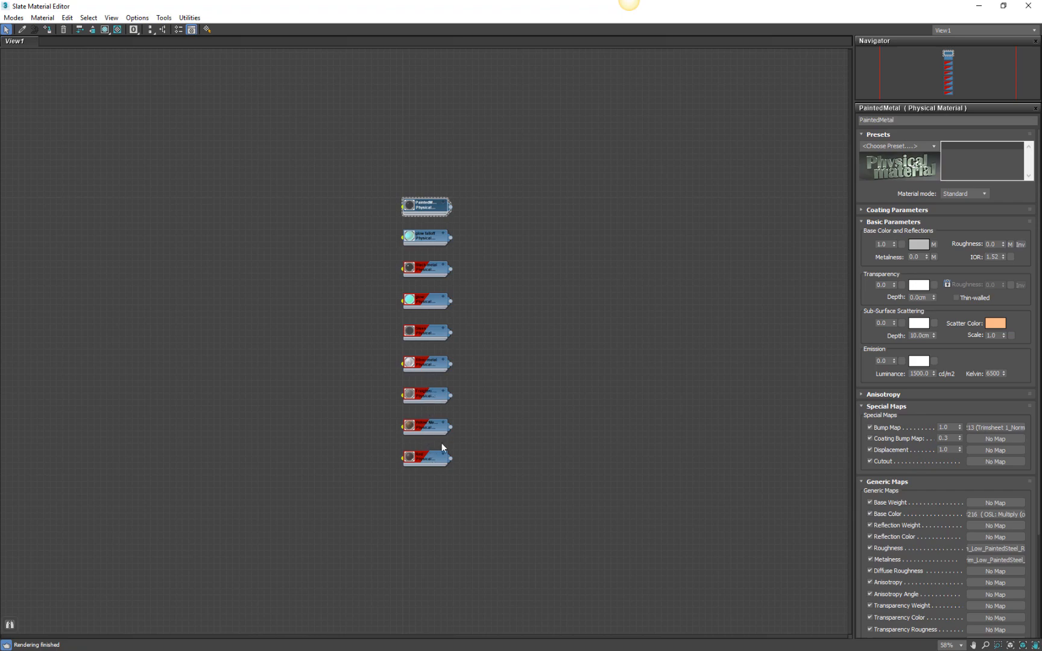
Rename the Black metal material as Black.
middle_click_drag(500, 282, 646, 299)
scroll(646, 301, "up", 1)
scroll(569, 215, "up", 3)
middle_click_drag(638, 227, 567, 131)
scroll(568, 130, "down", 1)
middle_click_drag(582, 151, 626, 149)
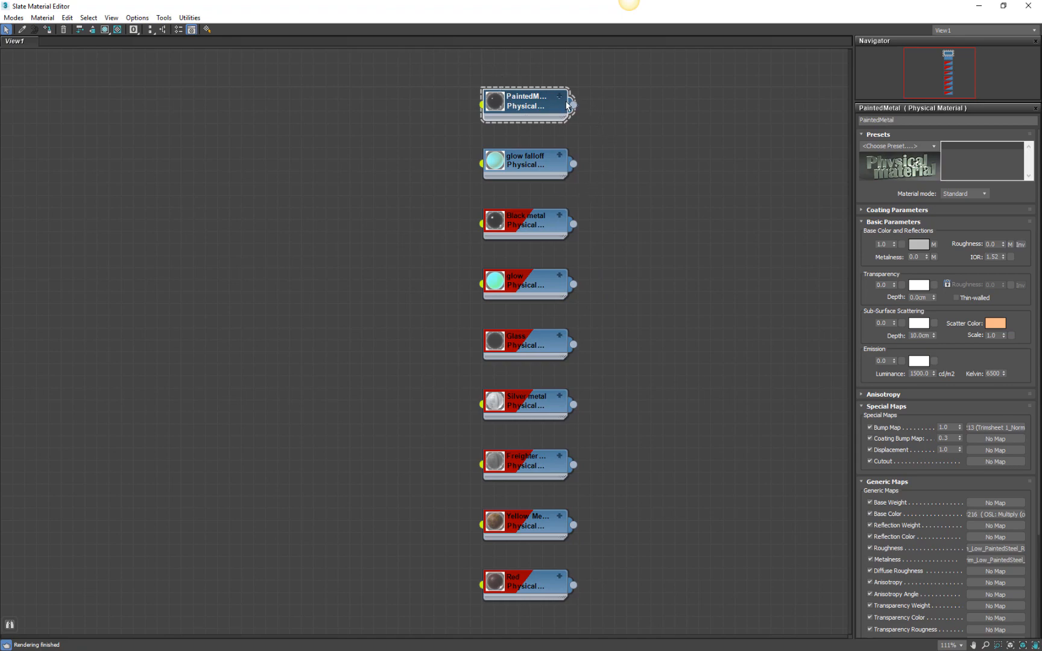
double_click(532, 161)
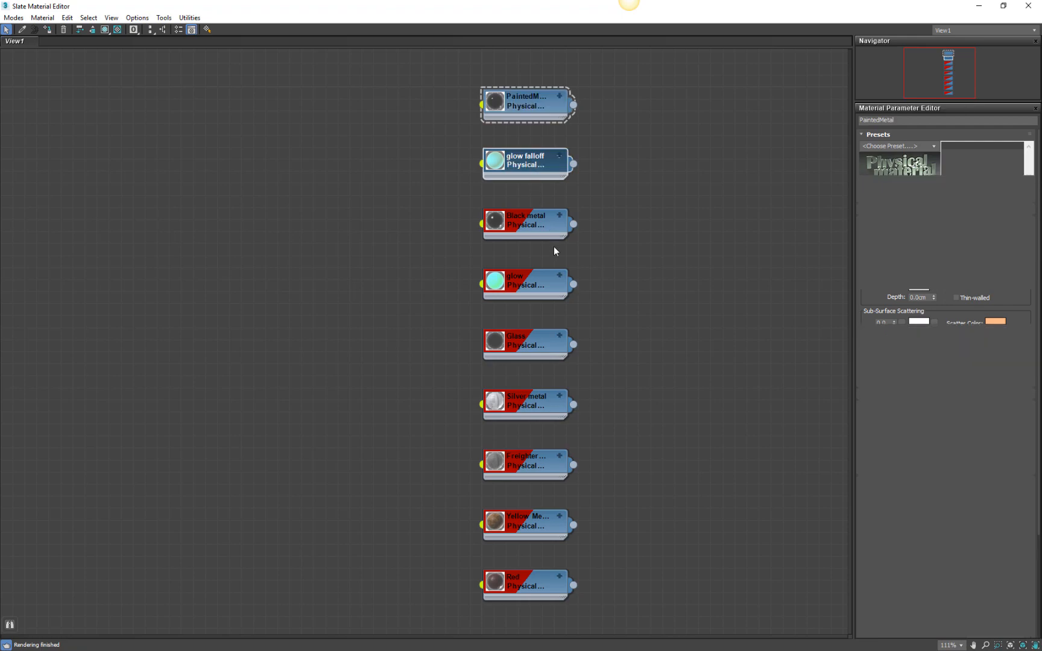
double_click(543, 223)
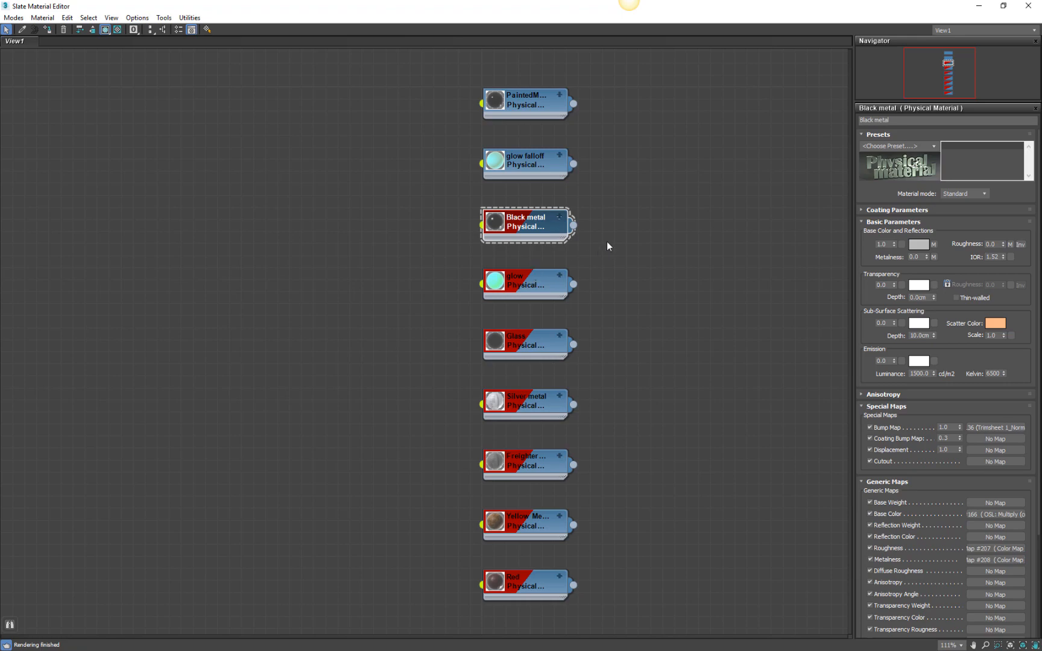
left_click(911, 120)
key("BackSpace")
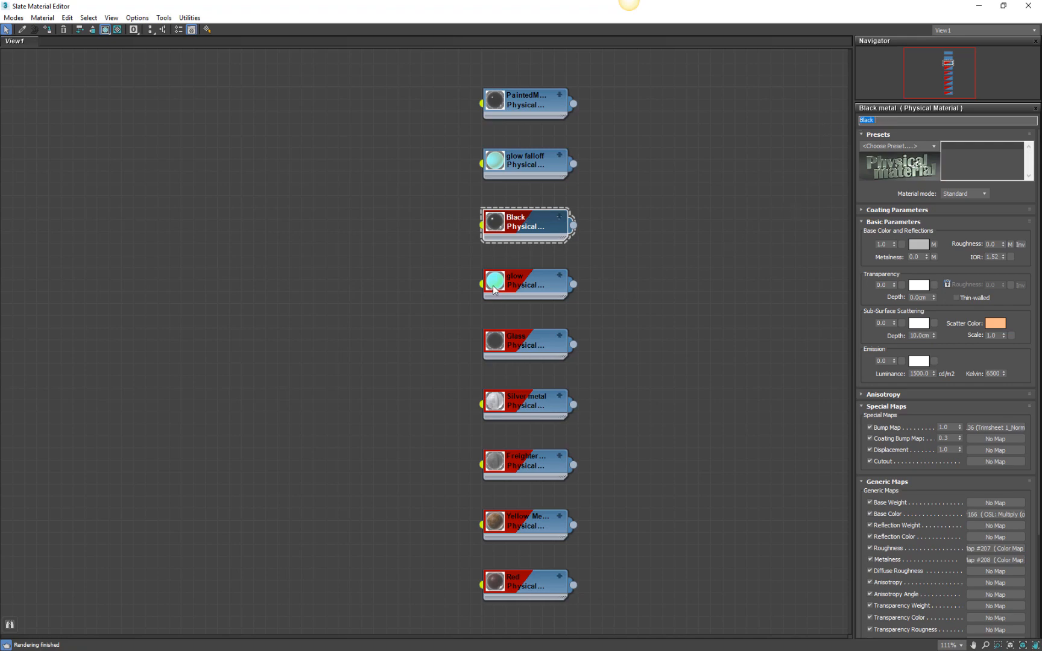
Rename the glow material as Glow with a capital G.
left_click(513, 280)
double_click(512, 292)
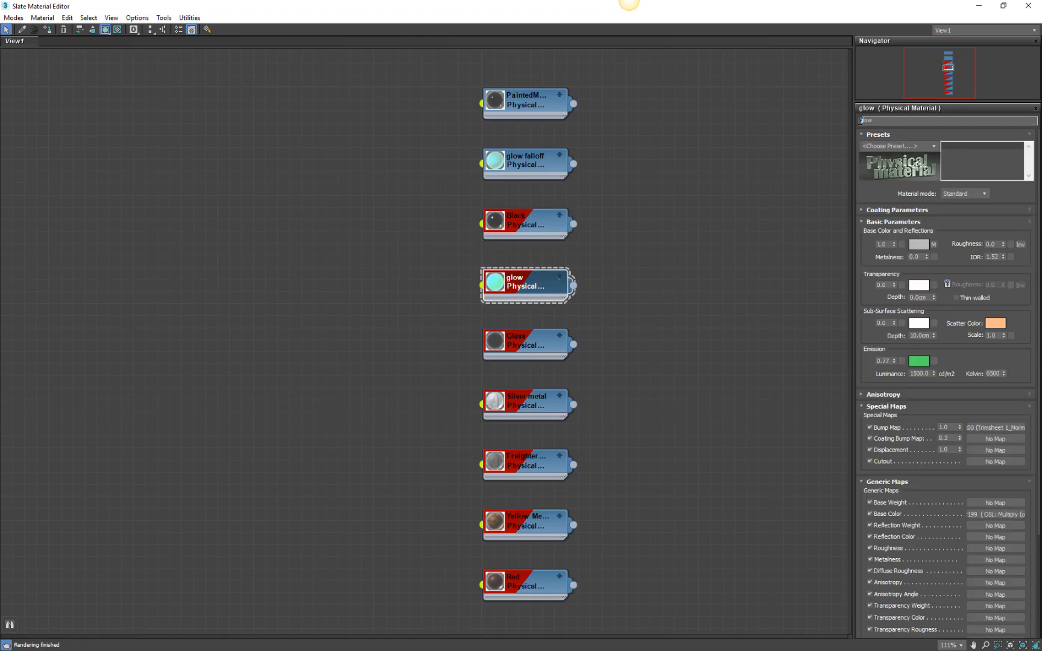
type("G")
left_click(605, 384)
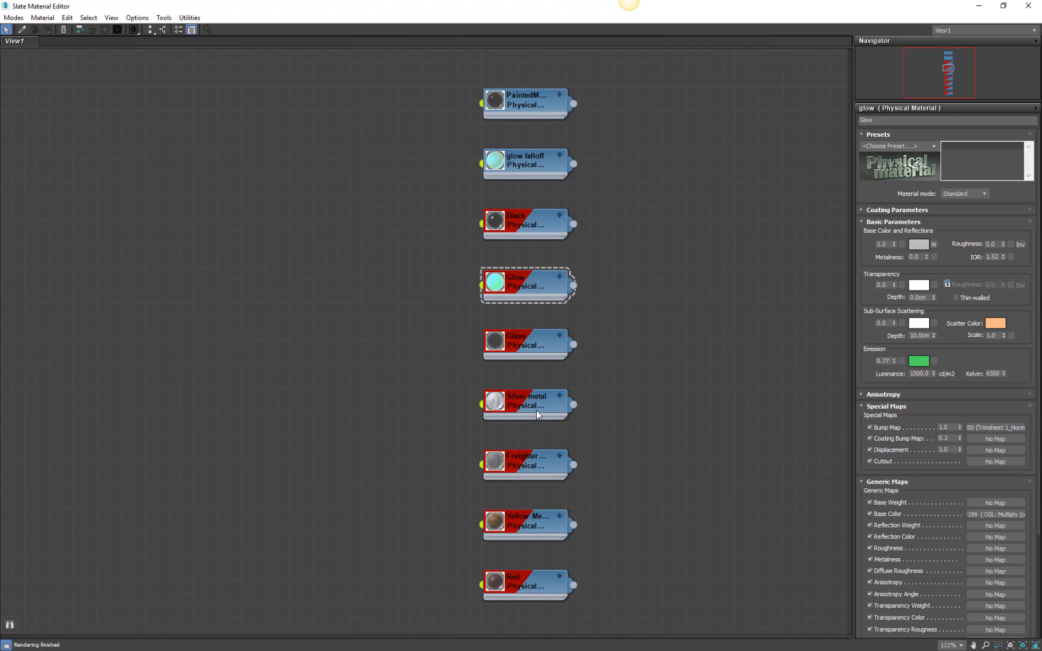
Rename the Freighter_Base material as MidGray.
left_click(529, 471)
double_click(529, 472)
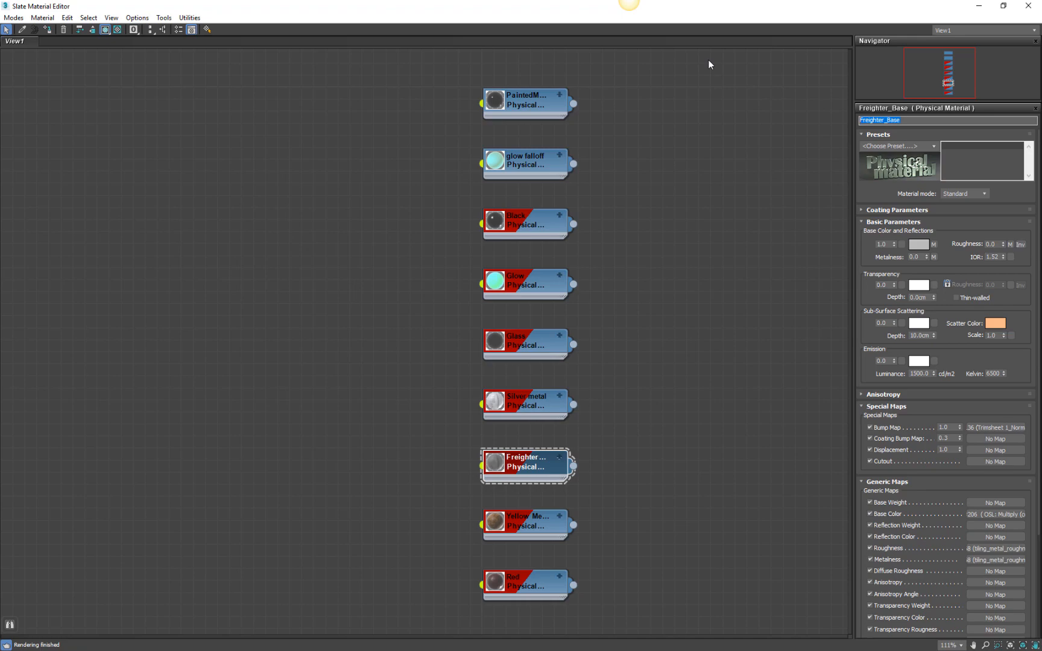
type("MidGray")
Rename the Yellow Metal material as Yellow.
left_click(537, 527)
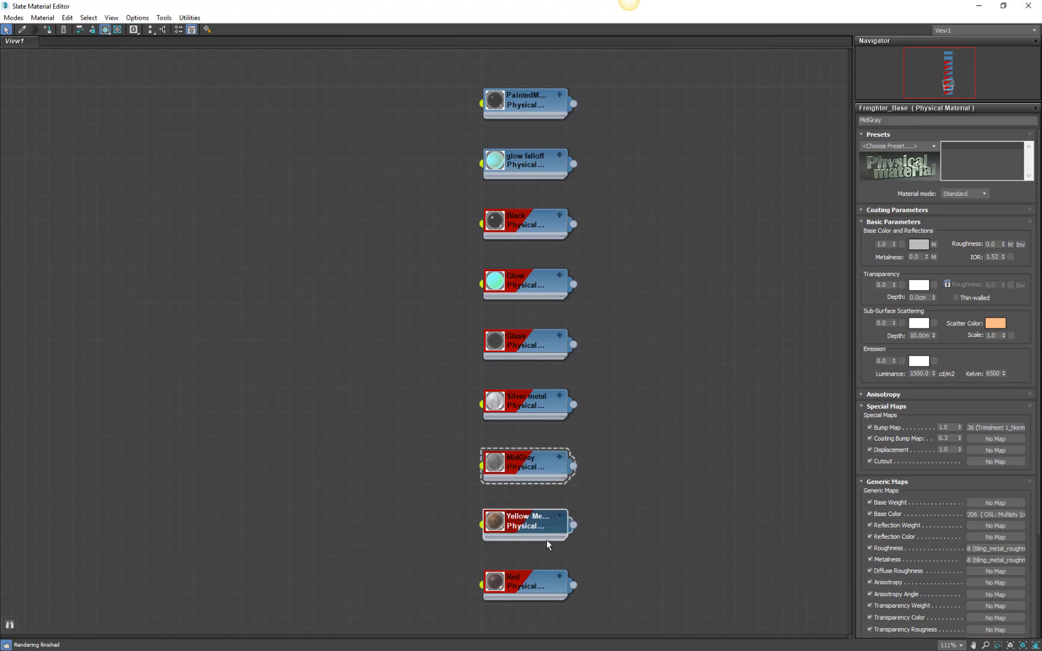
double_click(531, 534)
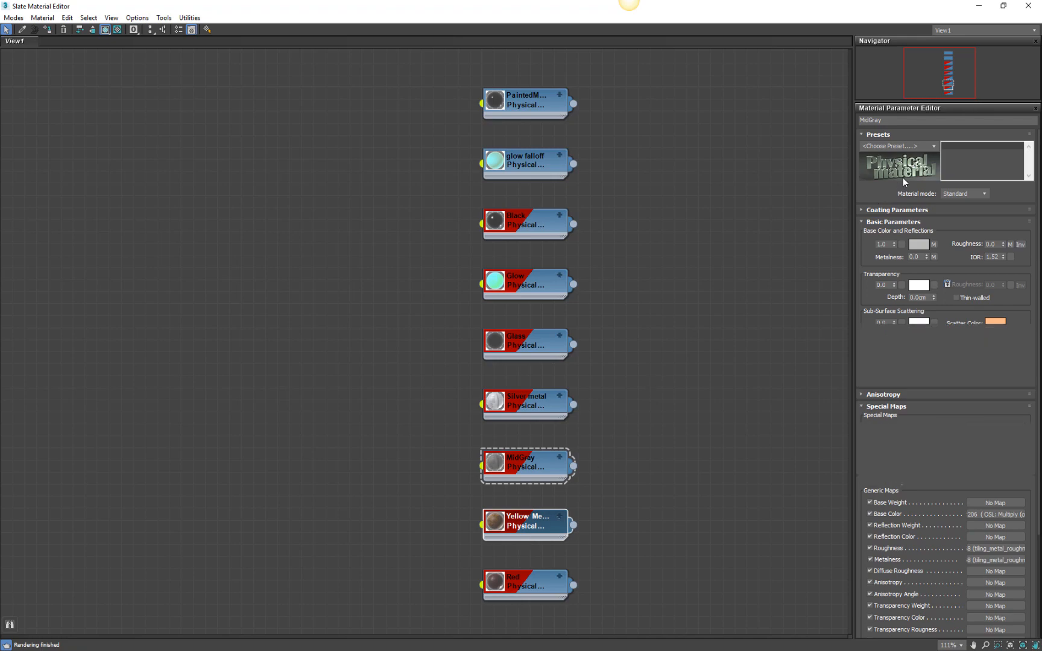
left_click(905, 122)
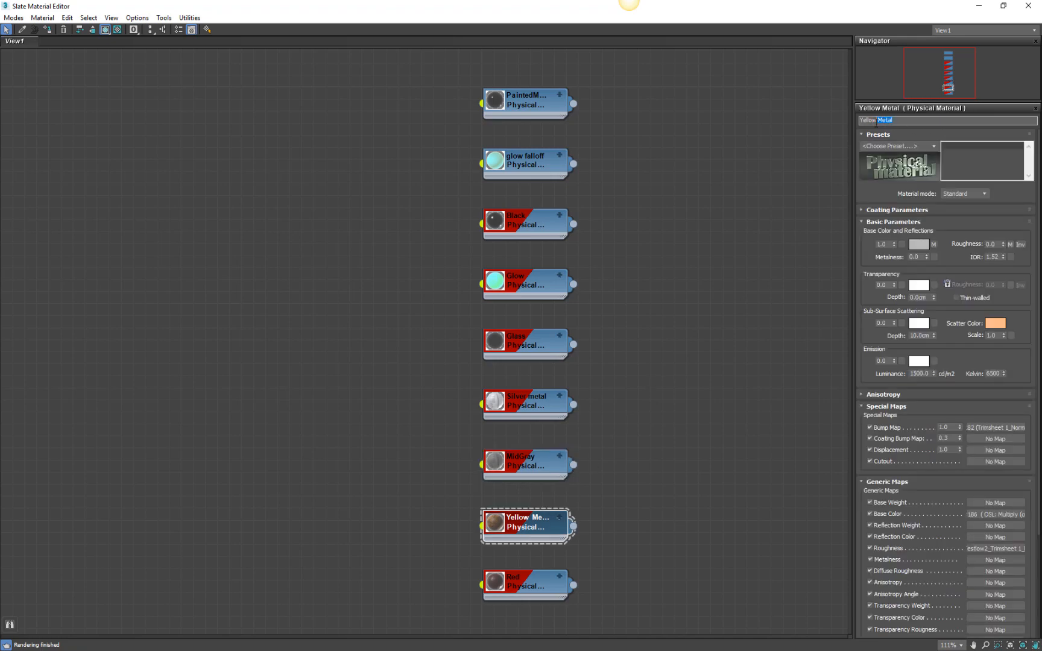
key("BackSpace")
left_click(545, 581)
left_click(709, 425)
middle_click_drag(692, 160, 916, 163)
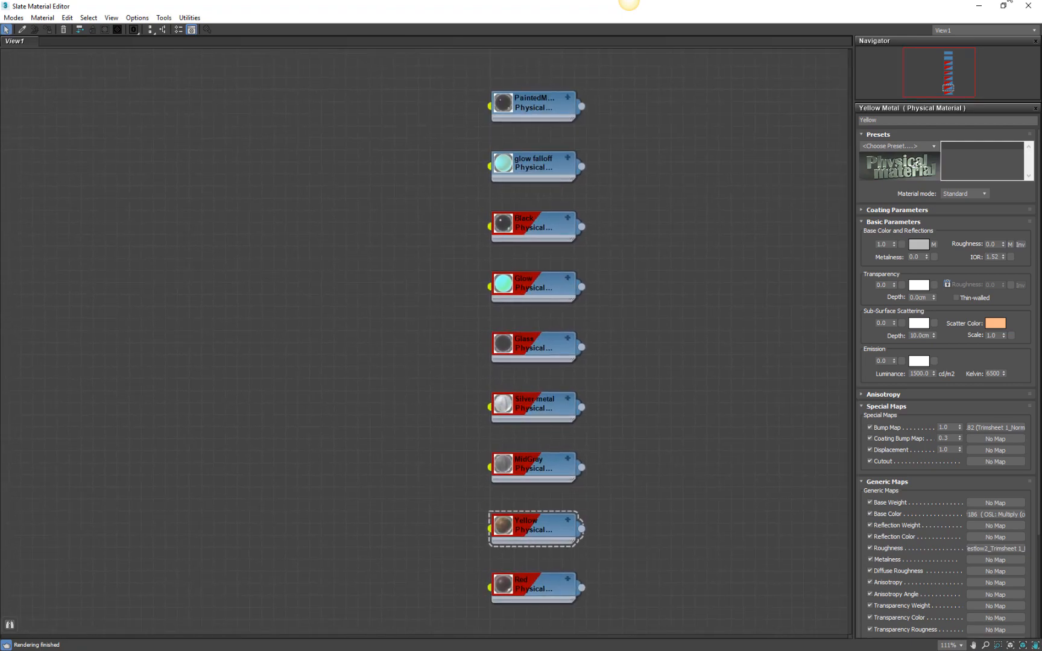
Restore the material editor to a floating window and move it clear of the freighter model.
left_click(1004, 5)
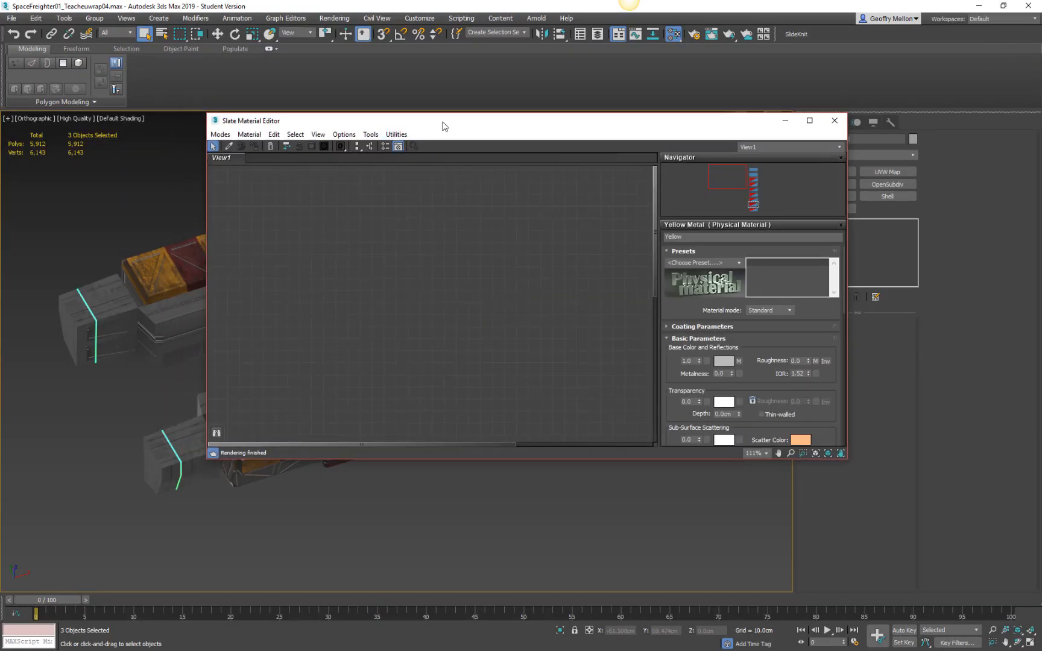
left_click_drag(444, 122, 720, 139)
middle_click_drag(392, 394, 351, 287, "alt")
scroll(351, 288, "up", 6)
scroll(351, 288, "down", 2)
scroll(350, 288, "down", 4)
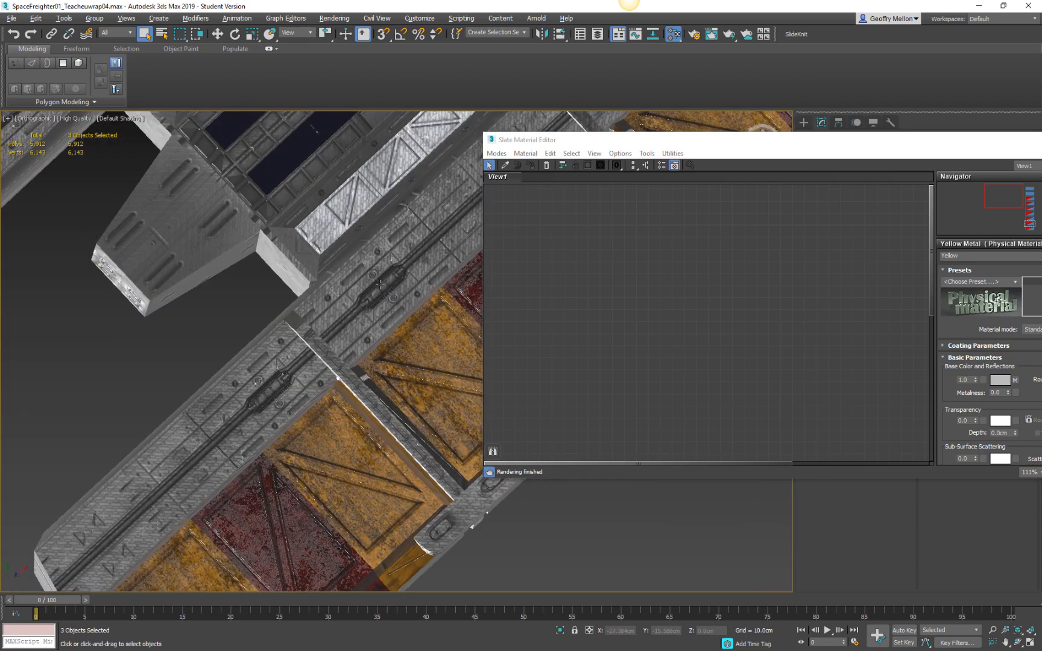
left_click_drag(818, 148, 927, 309)
Select only the main Freighter object in the scene.
middle_click_drag(271, 290, 333, 410, "alt")
scroll(333, 409, "up", 5)
middle_click_drag(523, 181, 330, 292)
scroll(330, 242, "down", 5)
left_click(452, 229)
Examine the Freighter's turbine, side hull and cargo containers up close from several angles.
middle_click_drag(452, 228, 358, 247, "alt")
scroll(411, 256, "up", 5)
scroll(410, 256, "up", 3)
scroll(410, 256, "down", 5)
scroll(357, 247, "up", 2)
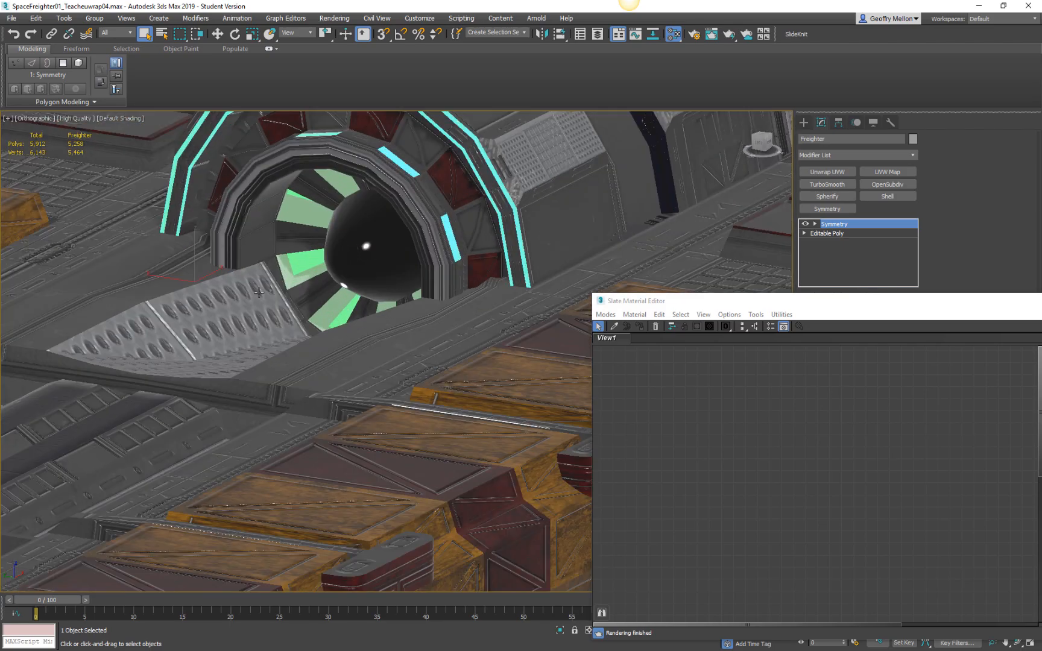
scroll(337, 301, "down", 5)
middle_click_drag(328, 317, 372, 318)
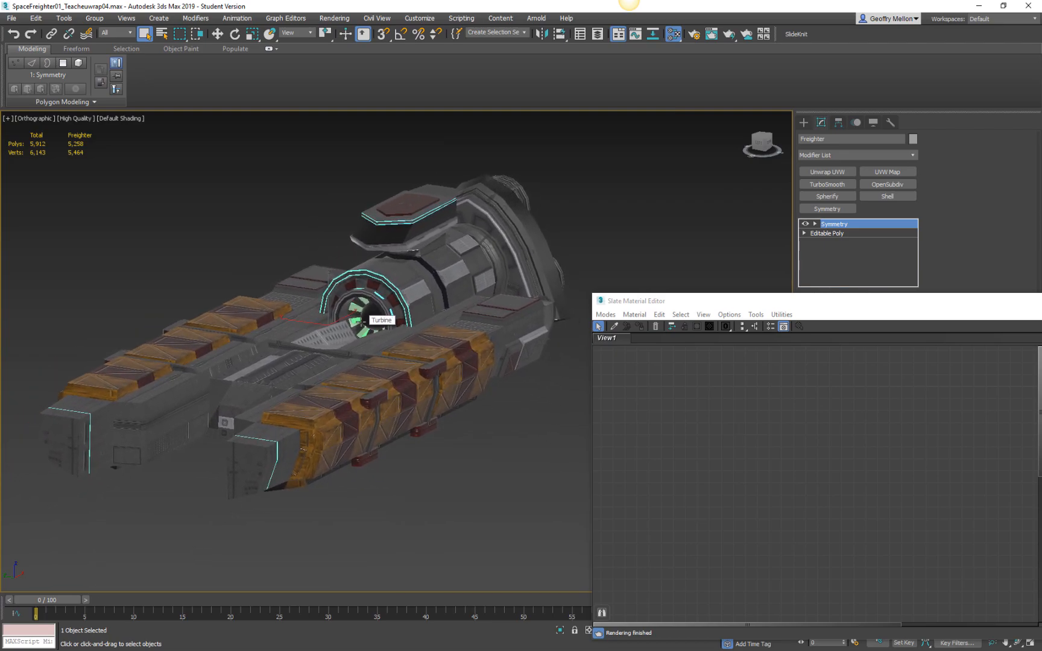
middle_click_drag(496, 247, 338, 193, "alt")
middle_click_drag(338, 211, 603, 249)
middle_click_drag(416, 314, 335, 254)
scroll(336, 254, "up", 4)
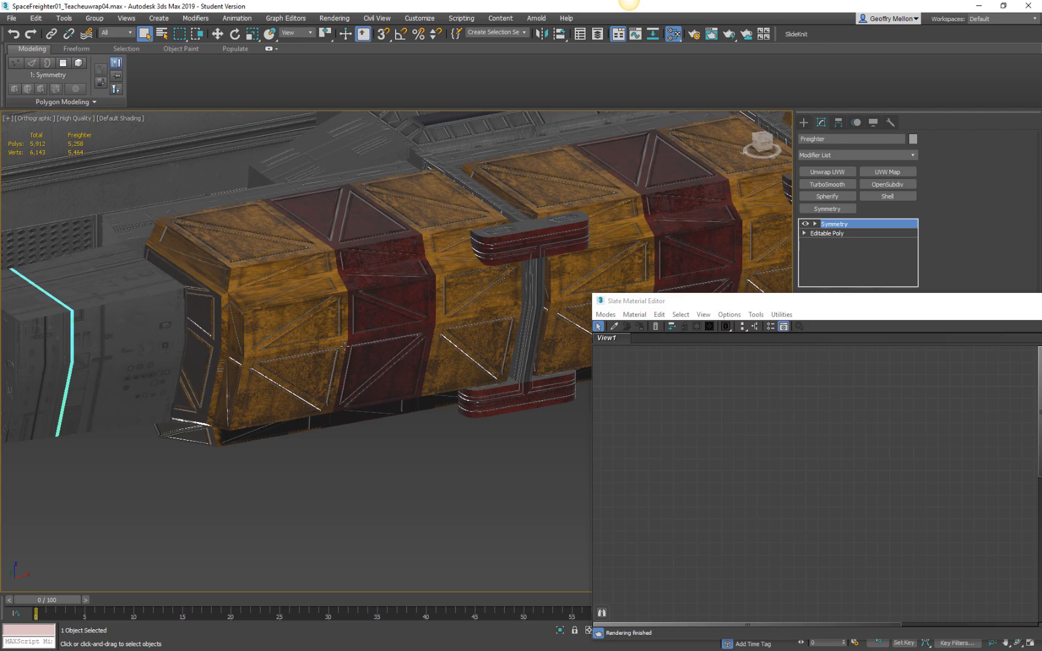
scroll(518, 302, "down", 4)
middle_click_drag(517, 301, 280, 301)
scroll(279, 301, "down", 2)
mouse_move(432, 278)
middle_mouse_down("alt")
mouse_move(388, 325)
mouse_move(462, 294)
mouse_move(437, 280)
middle_mouse_up("alt")
Place the material editor beside the freighter and bring its column of material nodes into view.
left_click_drag(748, 301, 691, 241)
middle_click_drag(336, 164, 350, 266, "alt")
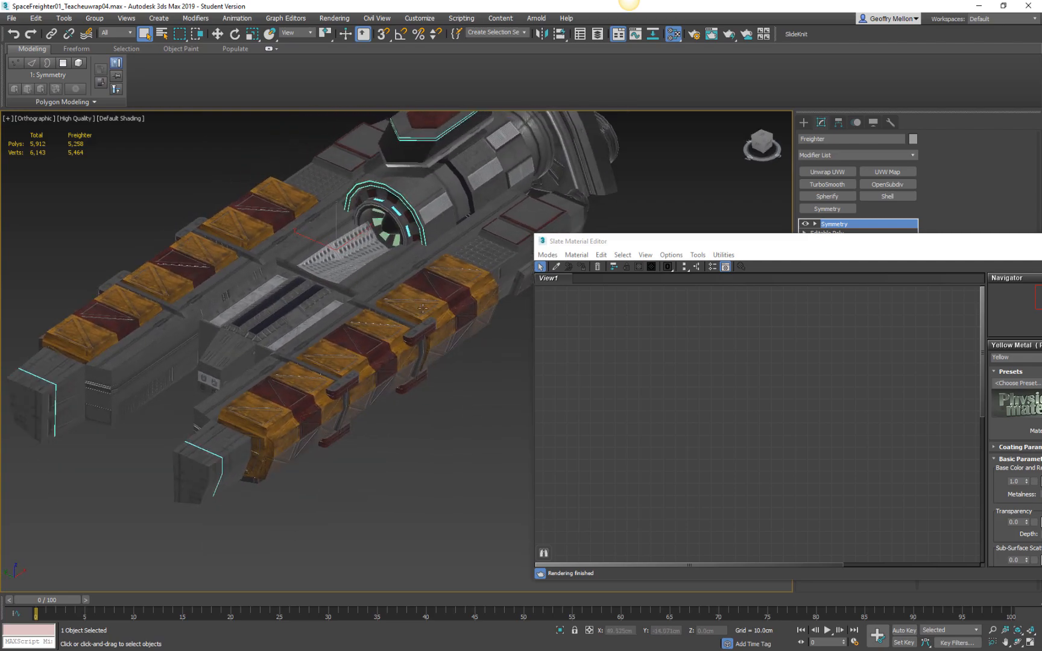
left_click_drag(783, 244, 543, 180)
middle_click_drag(592, 333, 576, 302)
left_click(446, 204)
middle_click_drag(655, 332, 697, 315)
left_click_drag(565, 176, 781, 191)
left_click(347, 377)
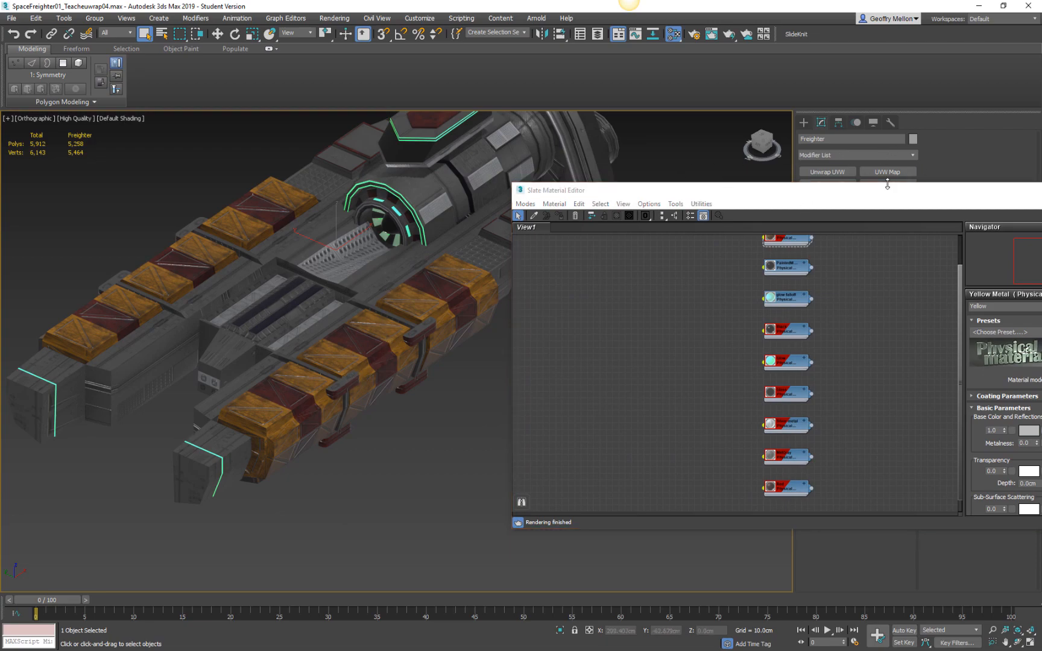
Enter polygon editing on the Freighter's Editable Poly level and move the material editor below the model.
left_click_drag(863, 195, 804, 281)
left_click(843, 234)
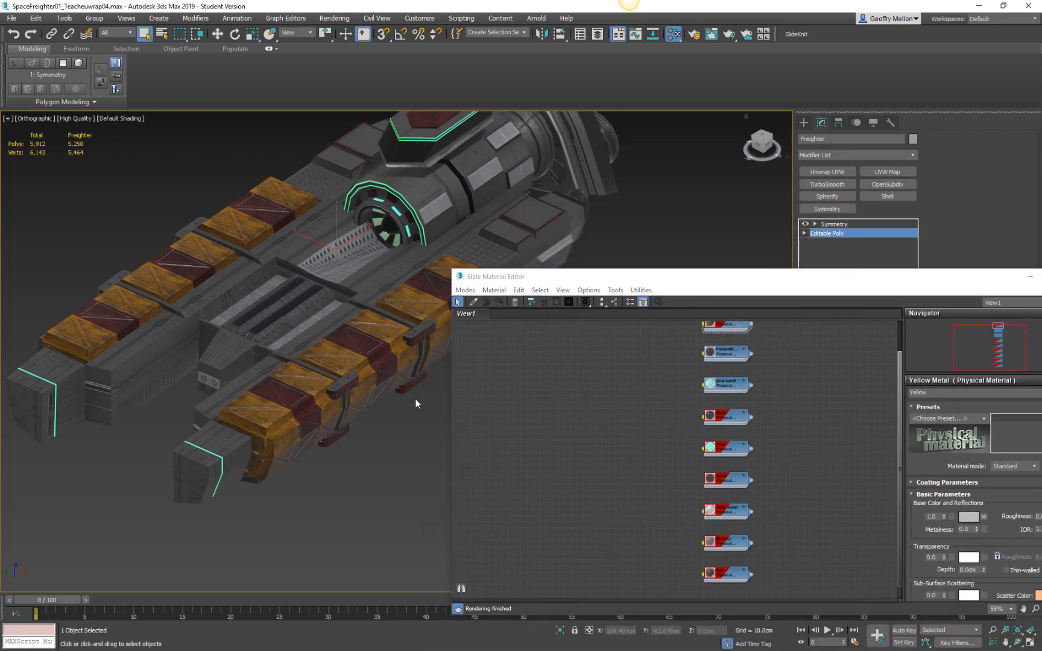
key("4")
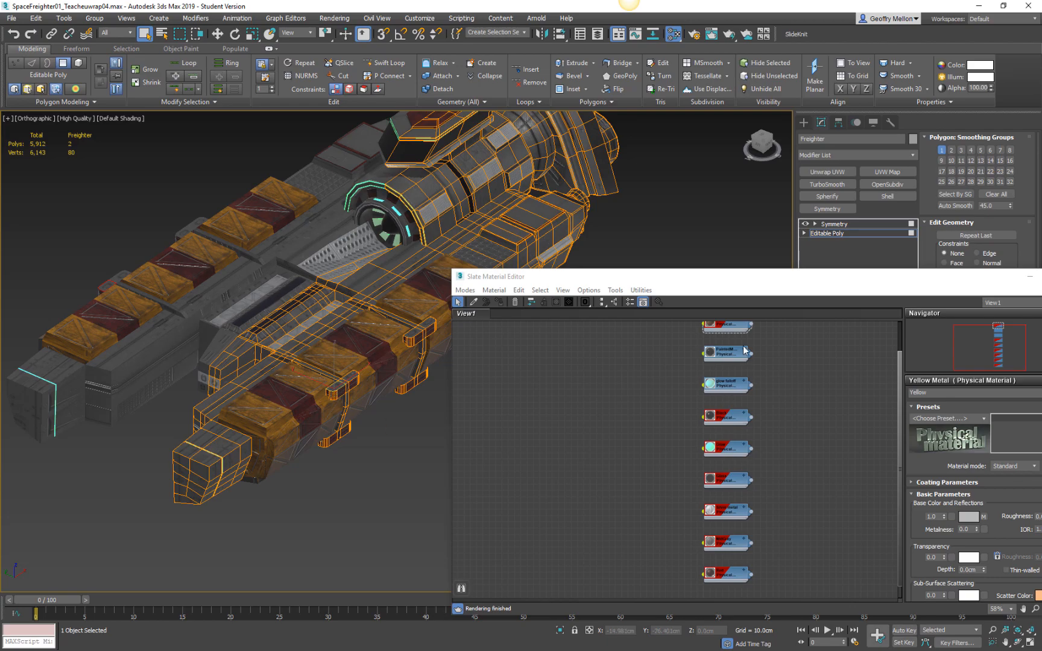
left_click_drag(900, 288, 552, 461)
Turn on polygon selection by angle and try it on the Freighter.
left_click(821, 370)
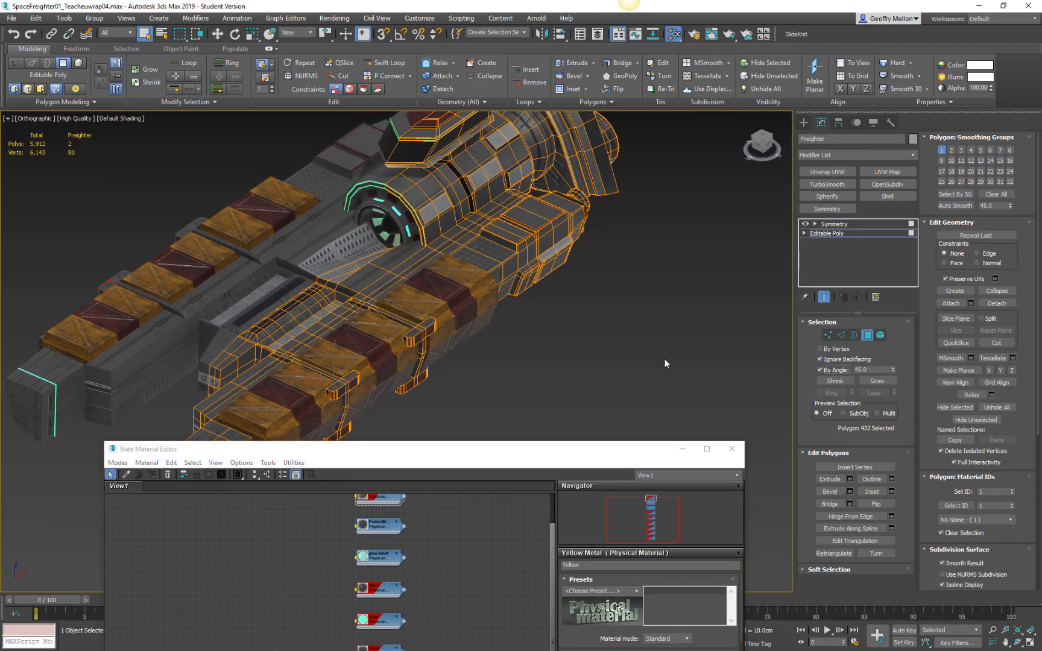
scroll(336, 393, "up", 6)
left_click(512, 348)
scroll(464, 286, "down", 6)
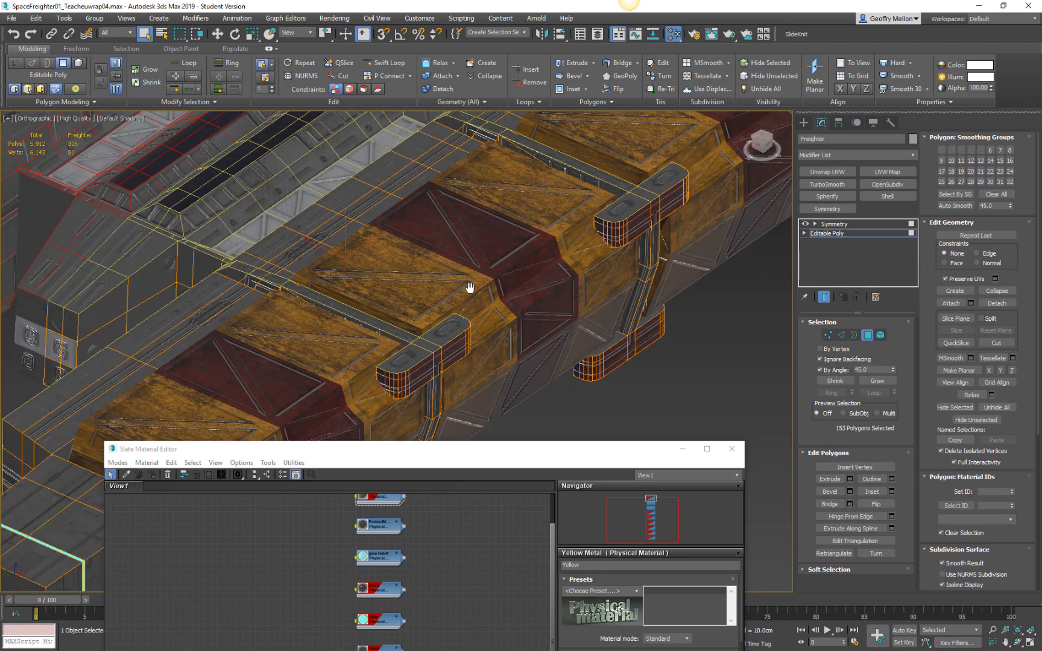
scroll(443, 317, "up", 2)
middle_click_drag(443, 317, 452, 316, "alt")
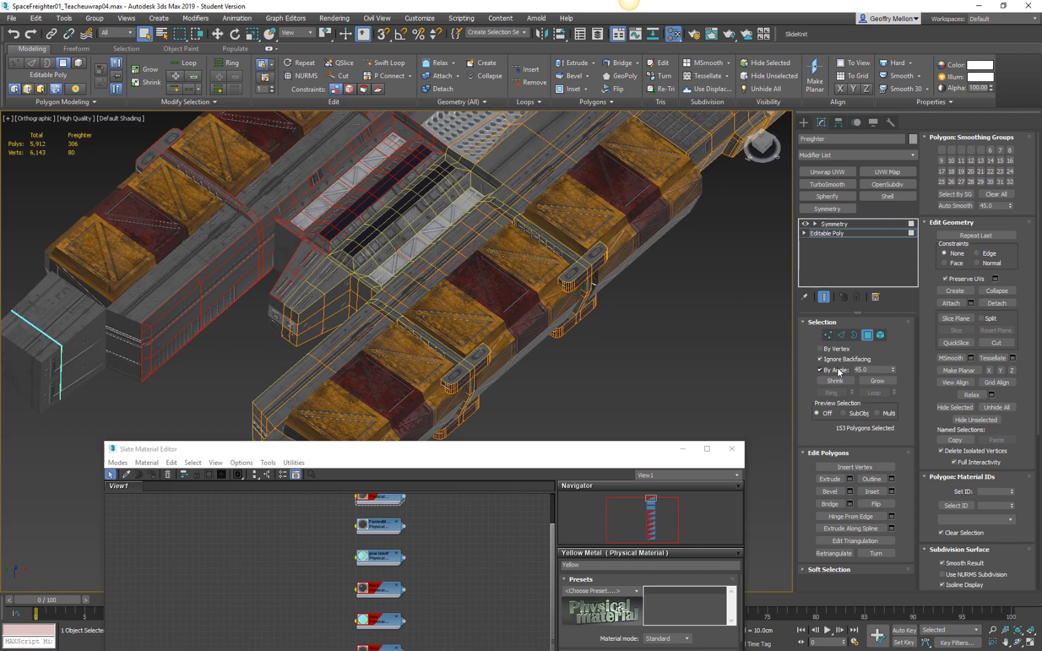
Set the selection angle to 10 and select a group of polygons on the bracket beside the cargo containers.
left_click_drag(870, 371, 812, 366)
type("10")
left_click(675, 397)
left_click(586, 260)
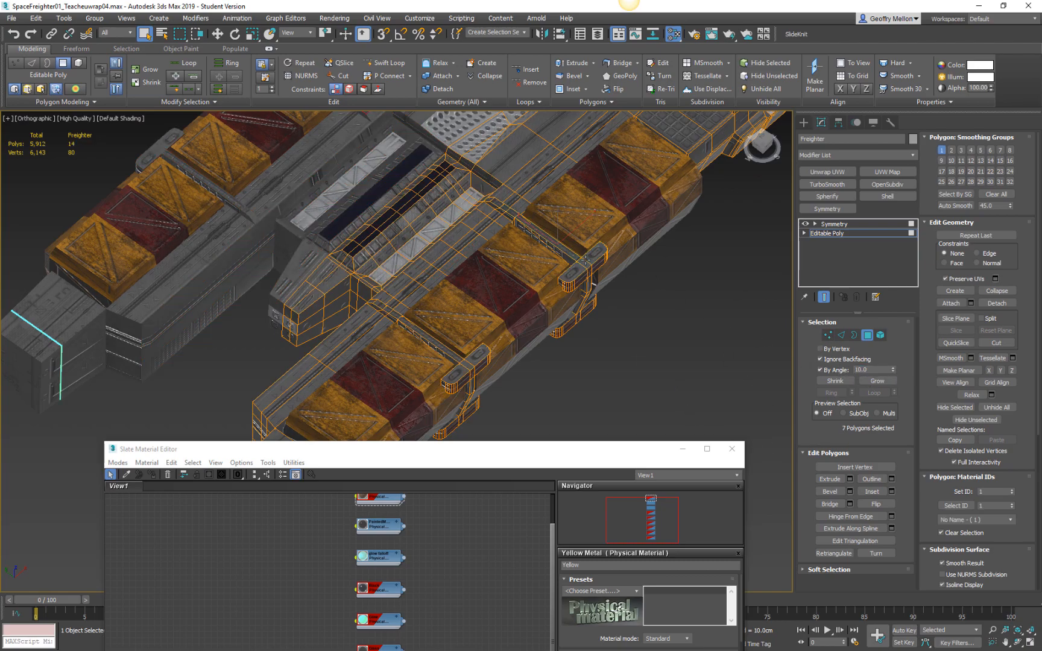
Set the selection angle to 15 and add the top strap polygon of the front cargo bracket to the selection.
left_click(871, 370)
type("15")
key("Return")
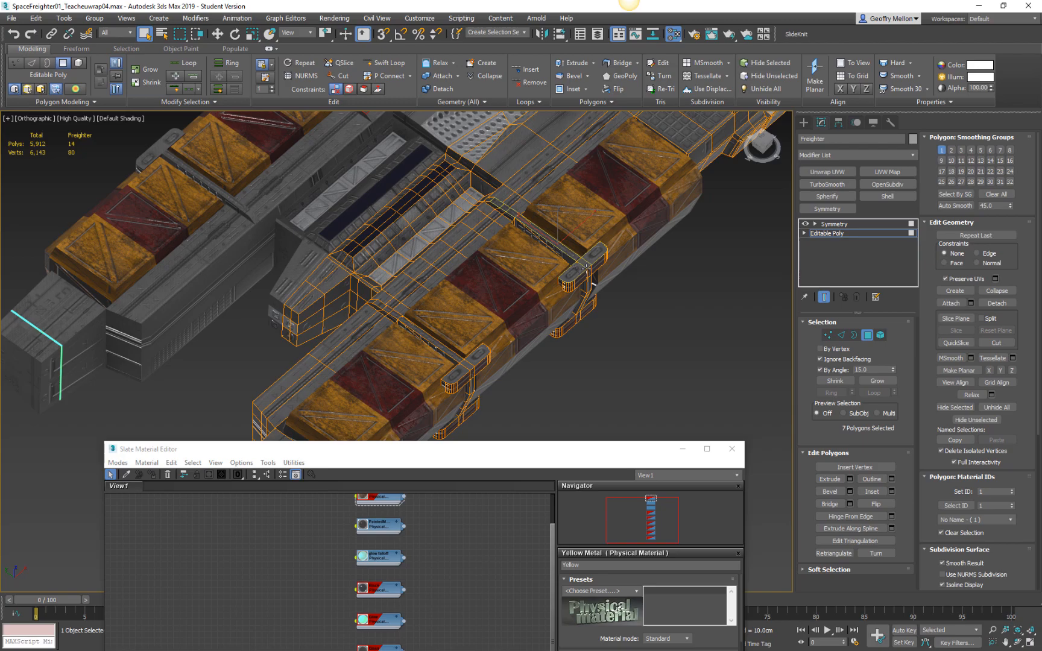
scroll(352, 309, "up", 5)
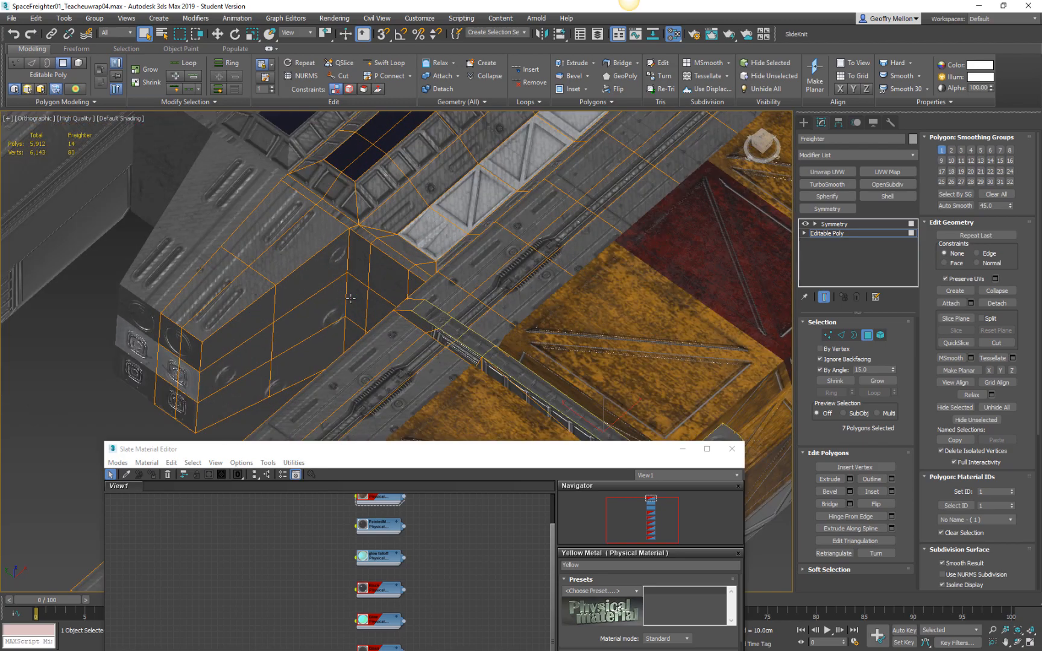
left_click(420, 304)
middle_click_drag(589, 227, 557, 264)
left_click(374, 344)
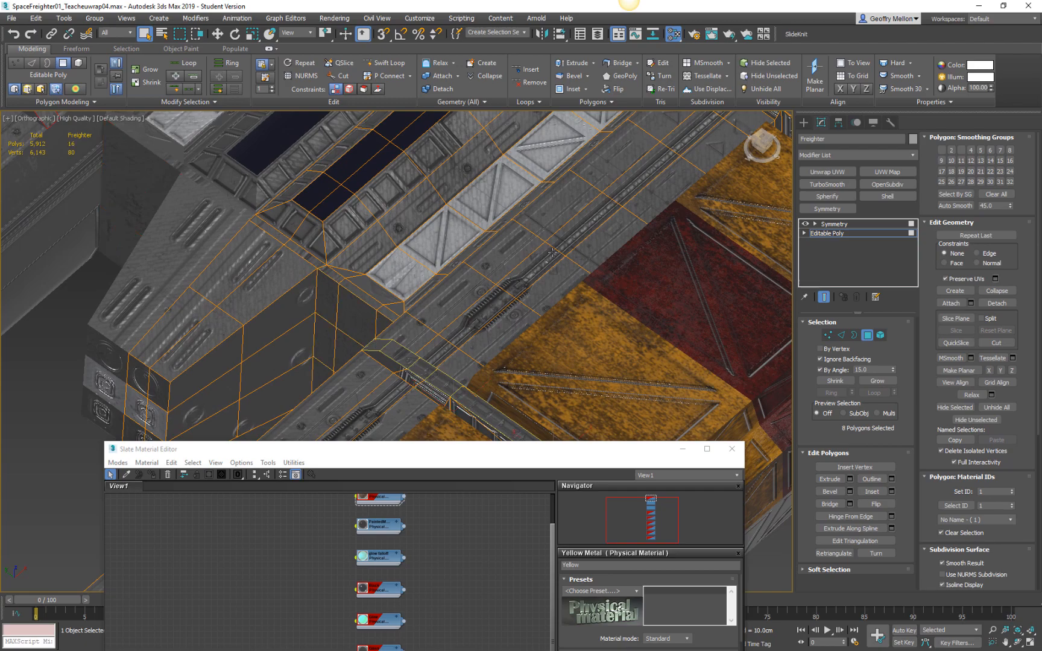
Add the top strap and clamp polygons of the second cargo bracket to the selection.
scroll(553, 252, "down", 5)
middle_click_drag(492, 356, 480, 283)
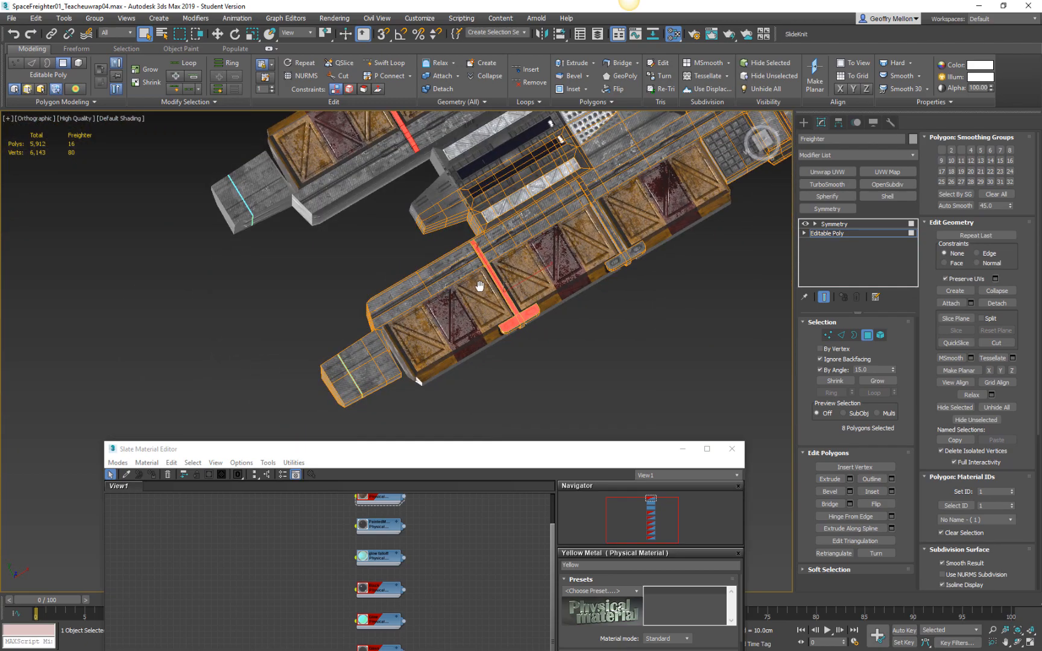
scroll(573, 193, "up", 5)
left_click(576, 194, "ctrl")
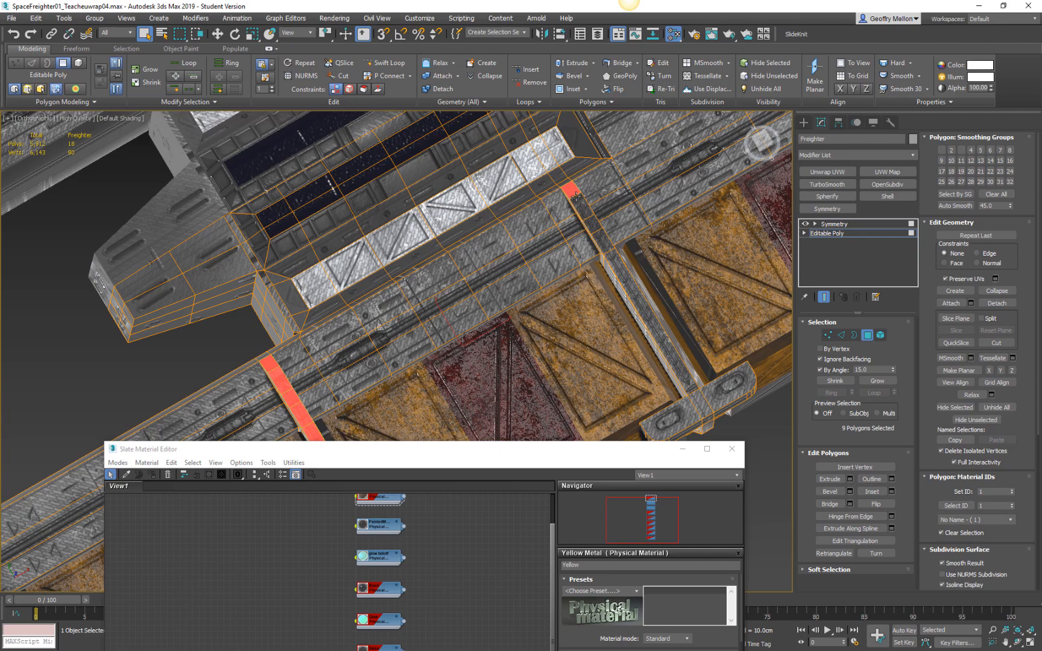
left_click(588, 213, "shift")
scroll(617, 247, "down", 4)
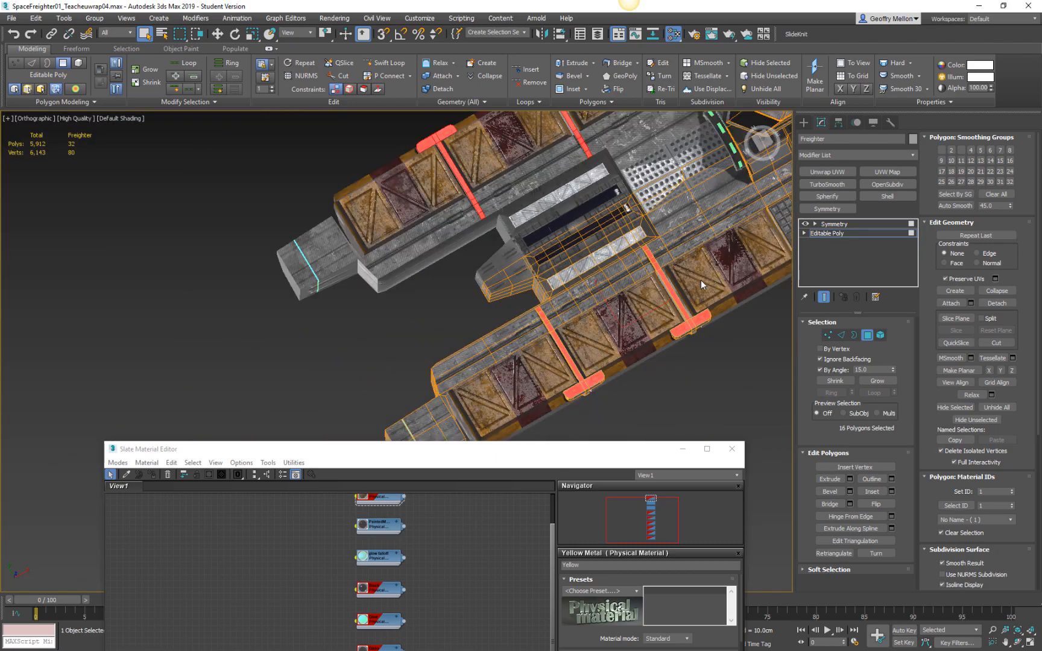
Add the underside strap and clamp polygons of both cargo brackets to the selection.
scroll(693, 280, "up", 5)
middle_click_drag(613, 295, 452, 205, "alt")
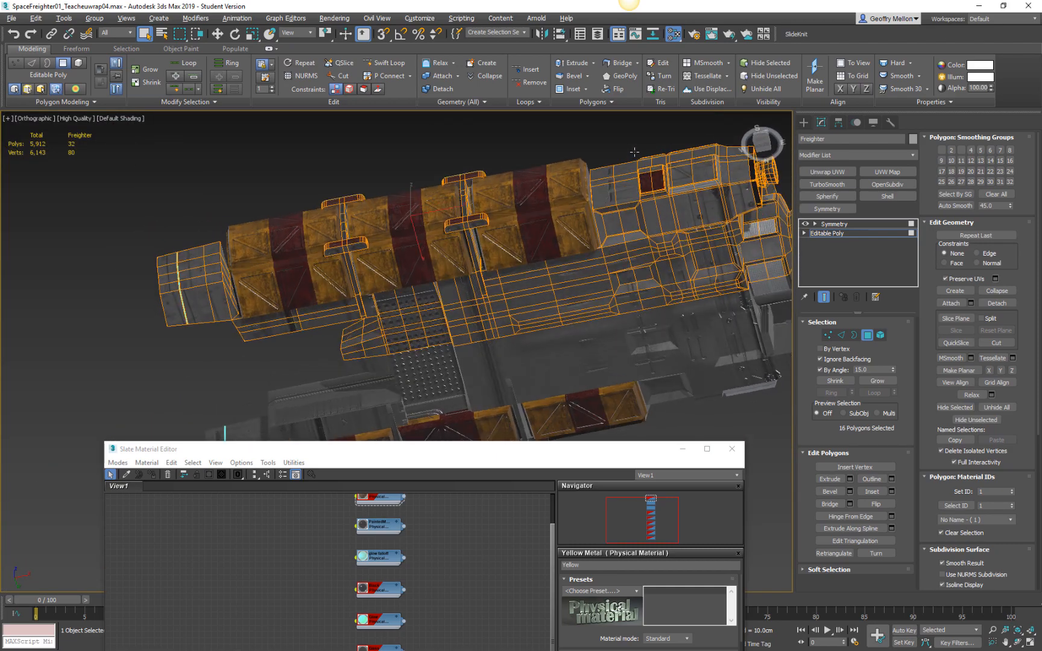
scroll(437, 308, "up", 5)
left_click(526, 250, "shift")
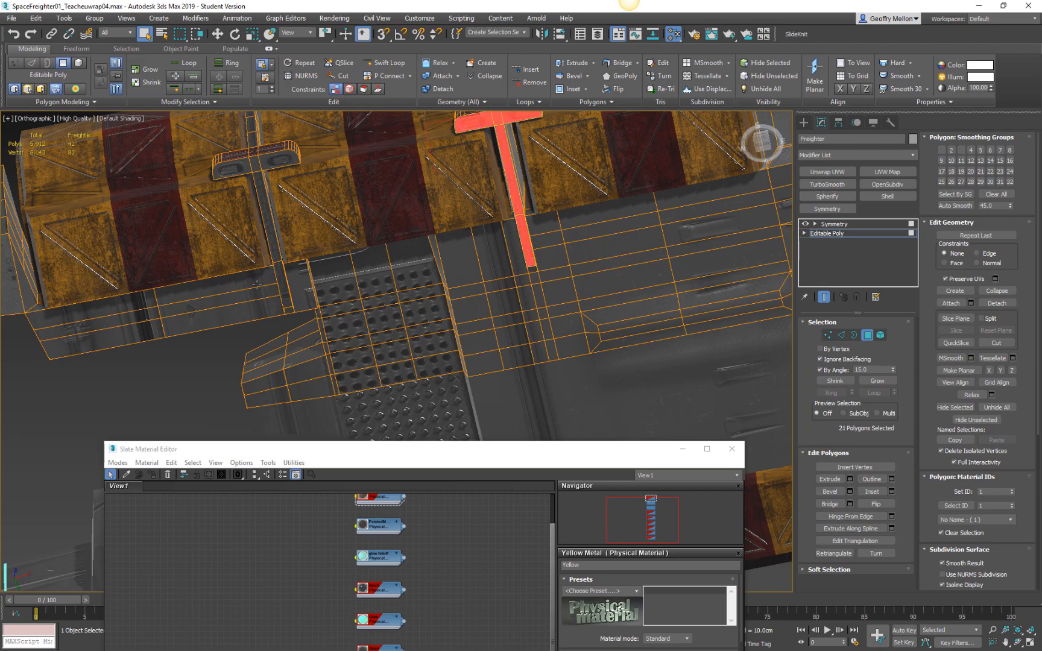
left_click(284, 294, "ctrl")
left_click(258, 181, "ctrl")
middle_click_drag(266, 173, 508, 387, "alt")
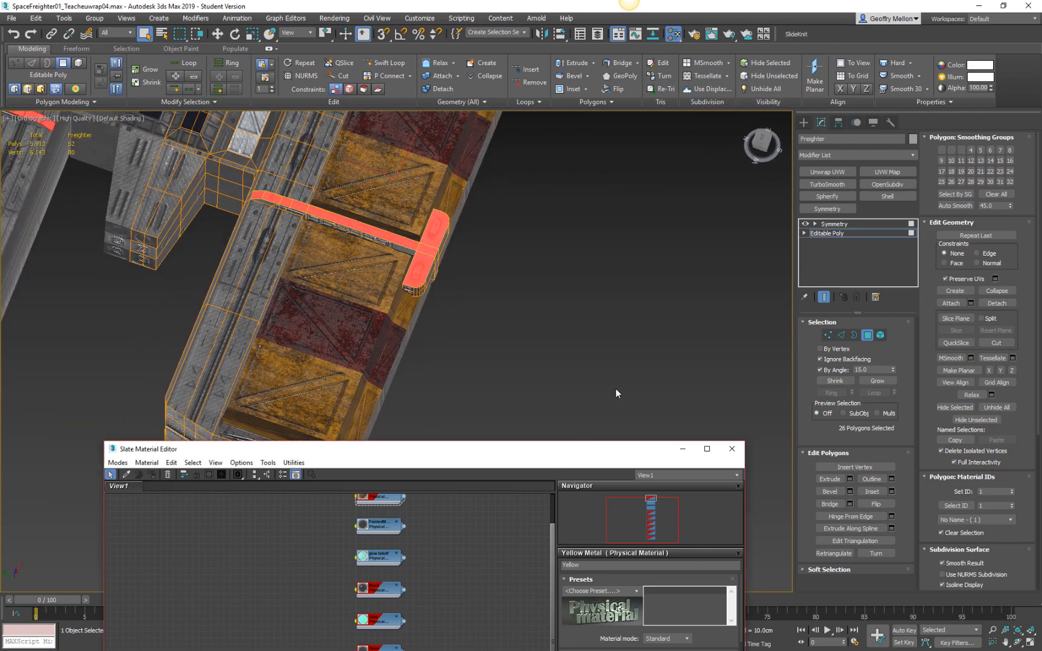
Assign the Silver metal material to the selected bracket polygons, moving the material editor up to reach its node.
scroll(453, 321, "down", 5)
mouse_move(453, 320)
middle_mouse_down()
mouse_move(558, 279)
mouse_move(575, 285)
mouse_move(597, 252)
mouse_move(553, 235)
middle_mouse_up()
key("F2")
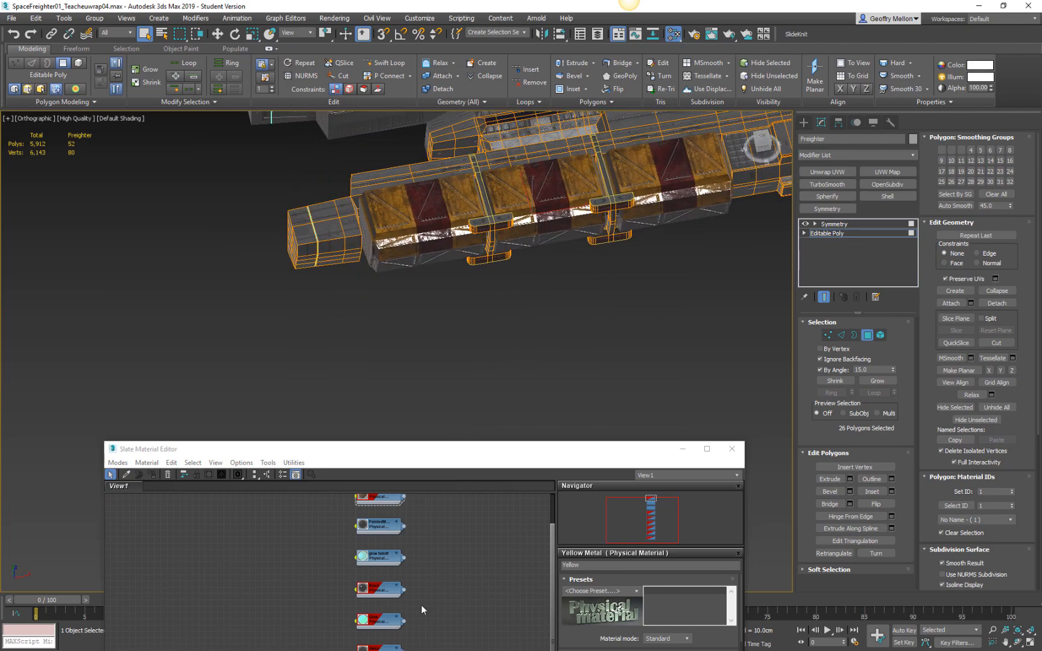
left_click_drag(474, 454, 532, 365)
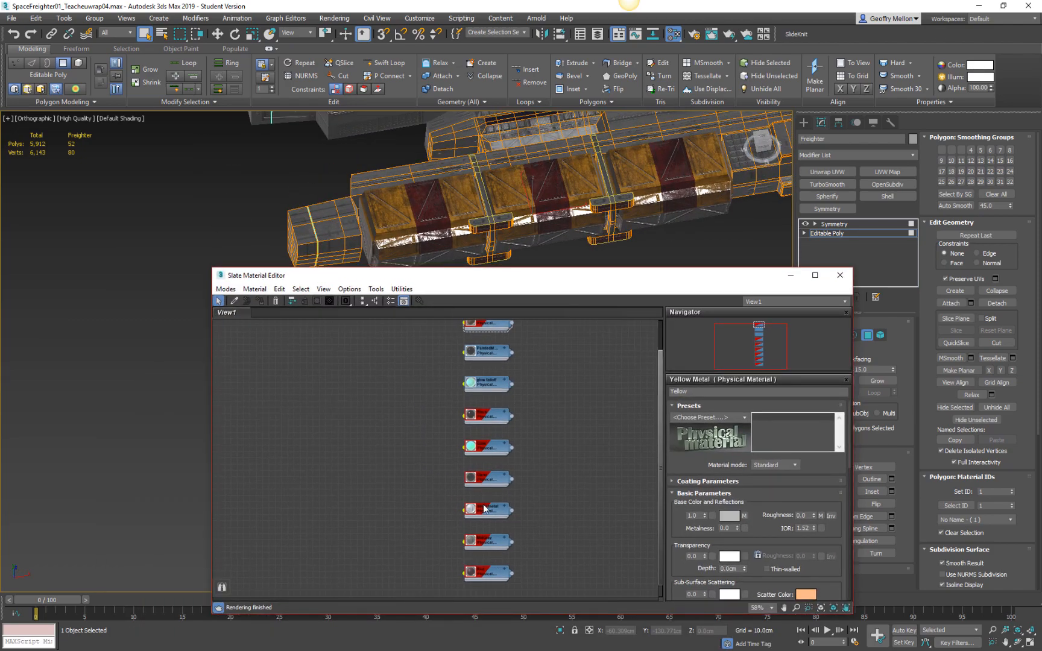
left_click(485, 512)
left_click(292, 301)
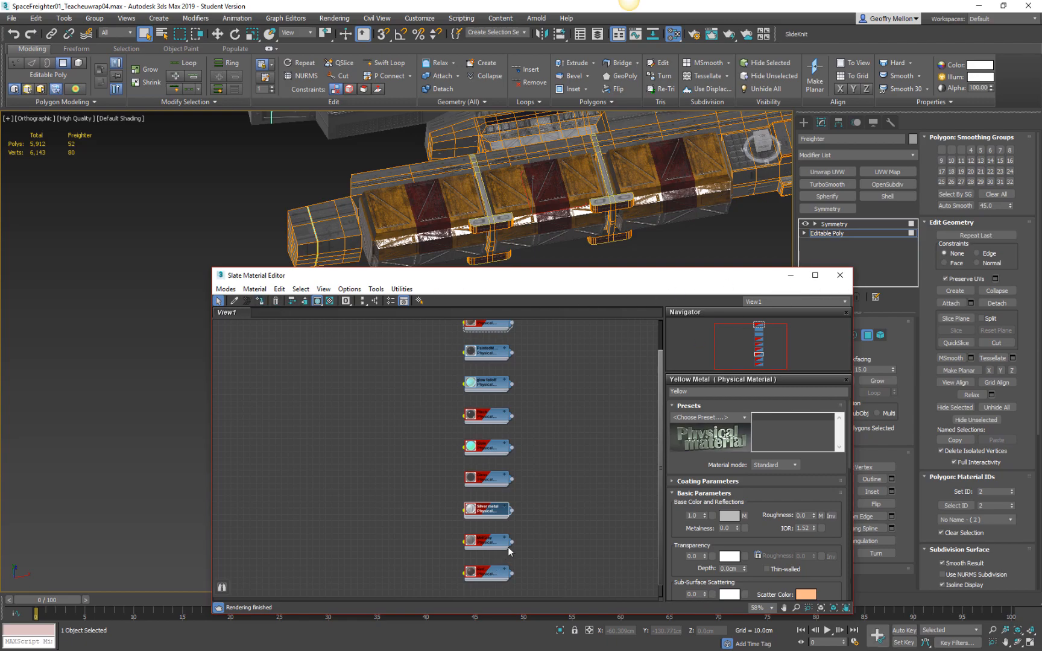
Maximize the material editor, expand the Silver metal node and move it out of the material column.
left_click_drag(689, 278, 659, 108)
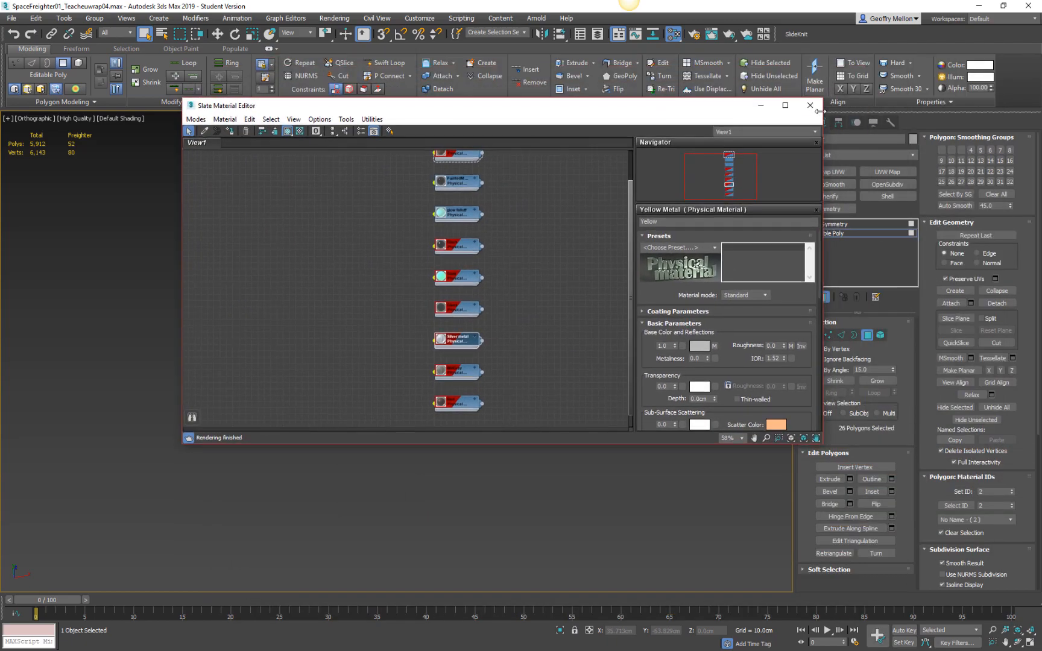
left_click(787, 105)
middle_click_drag(415, 357, 627, 501)
scroll(533, 325, "up", 3)
middle_click_drag(588, 425, 534, 348)
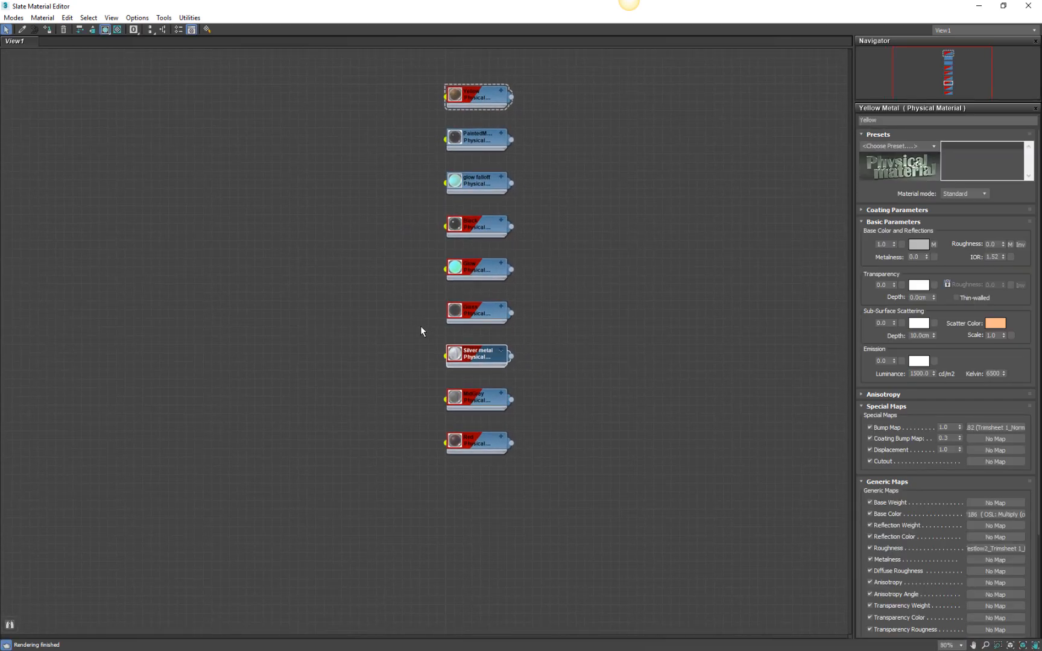
left_click(504, 354)
left_click_drag(477, 355, 628, 294)
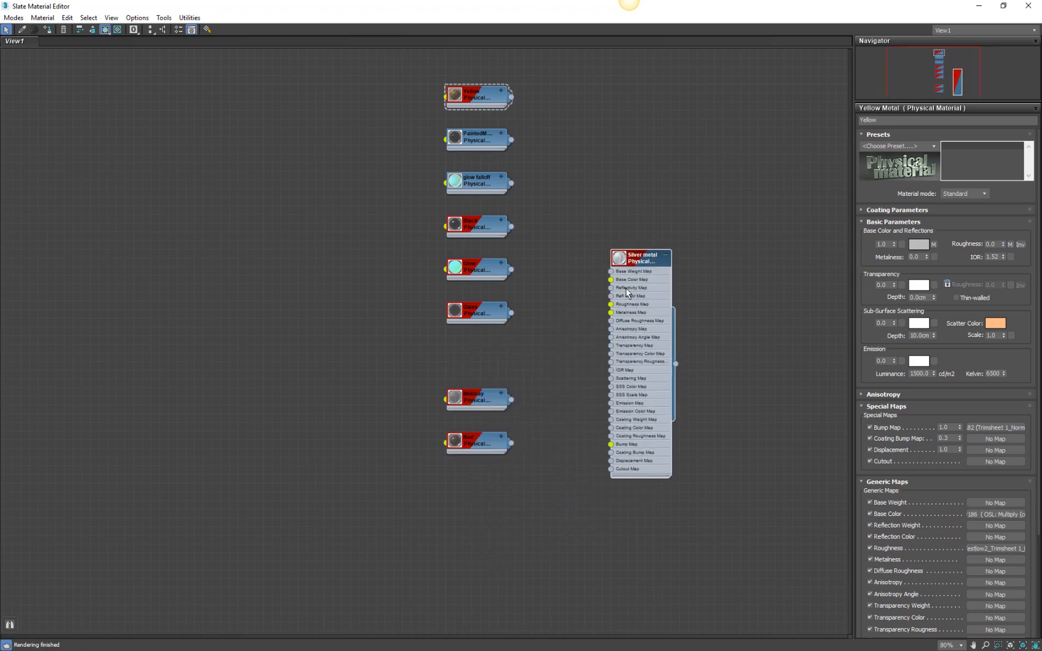
Unhide the child tree of the Silver metal material and lay out all nodes vertically.
right_click(638, 251)
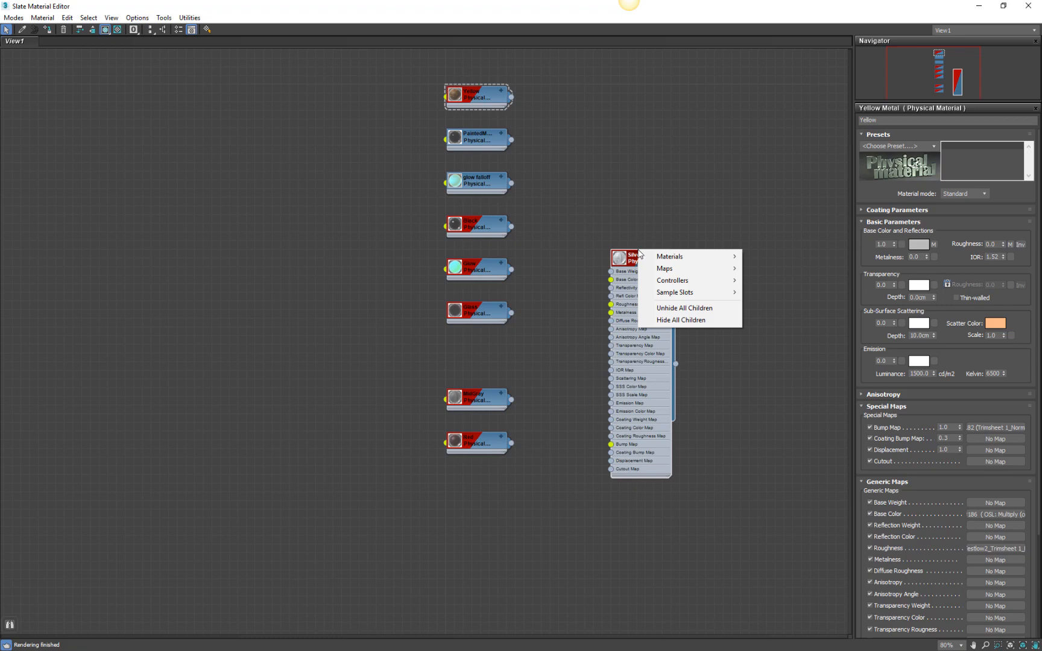
left_click(675, 320)
right_click(634, 261)
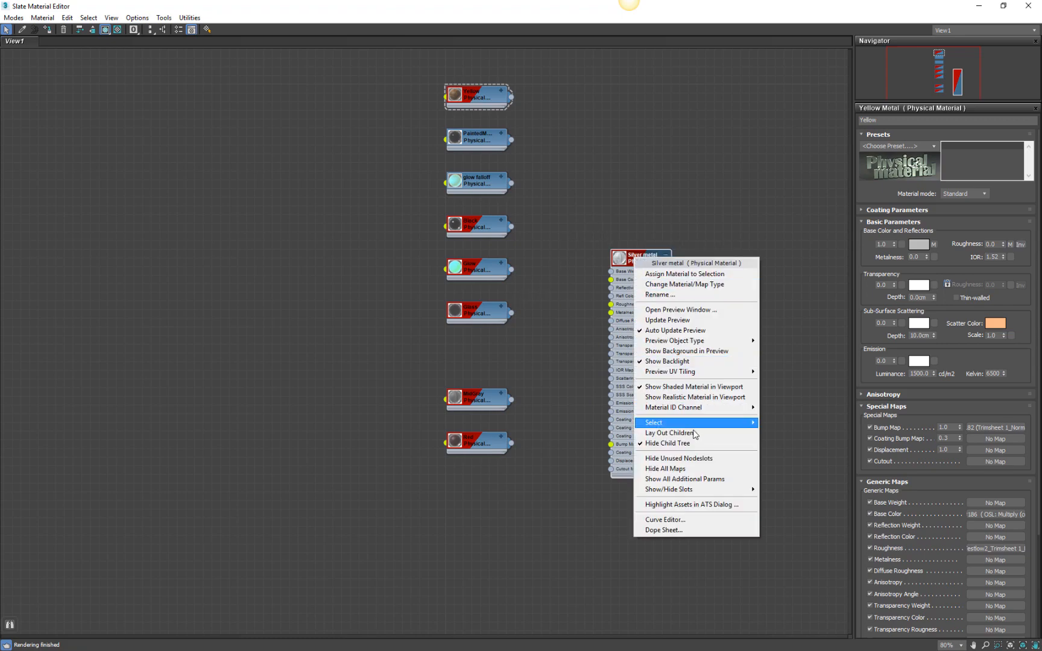
left_click(663, 443)
middle_click_drag(722, 292, 452, 255)
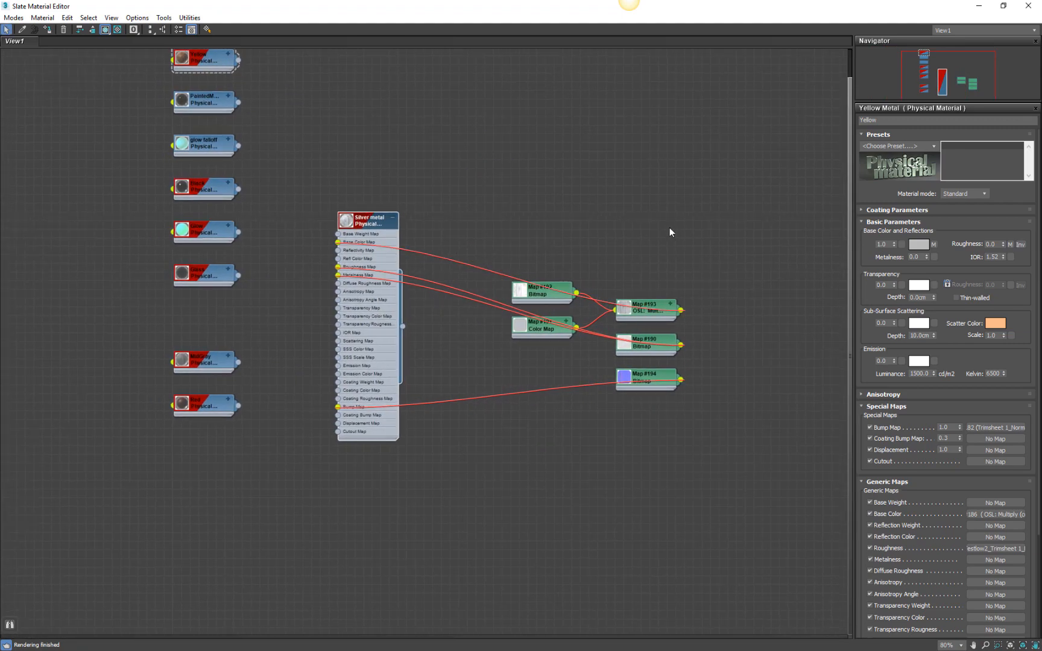
left_click(150, 30)
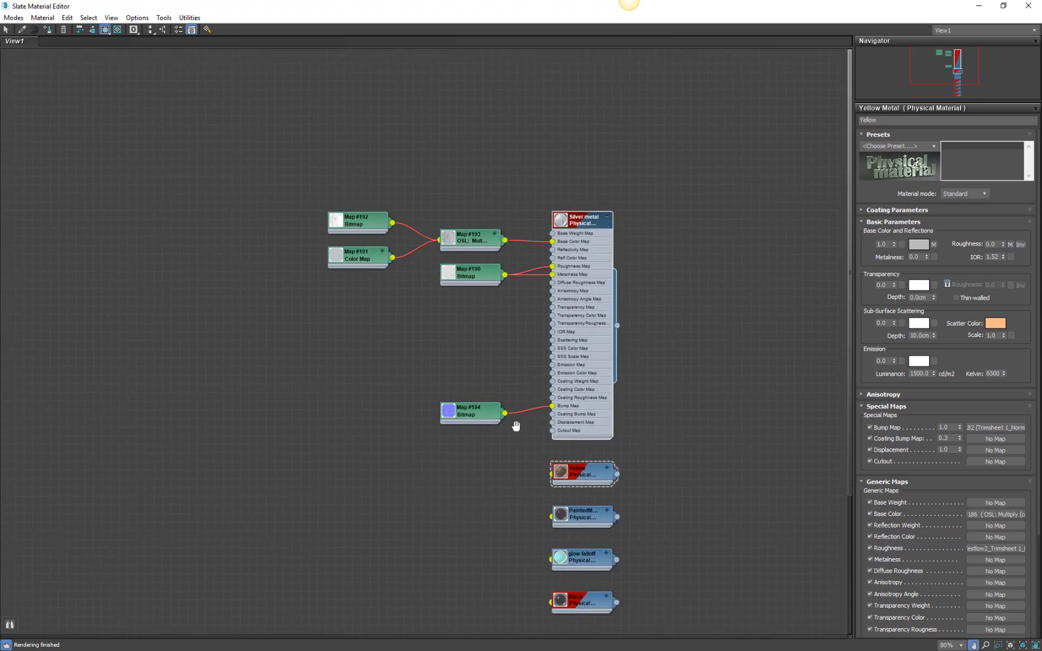
Examine the maps feeding Silver metal and open the parameters of its roughness and metalness bitmap.
scroll(362, 228, "up", 5)
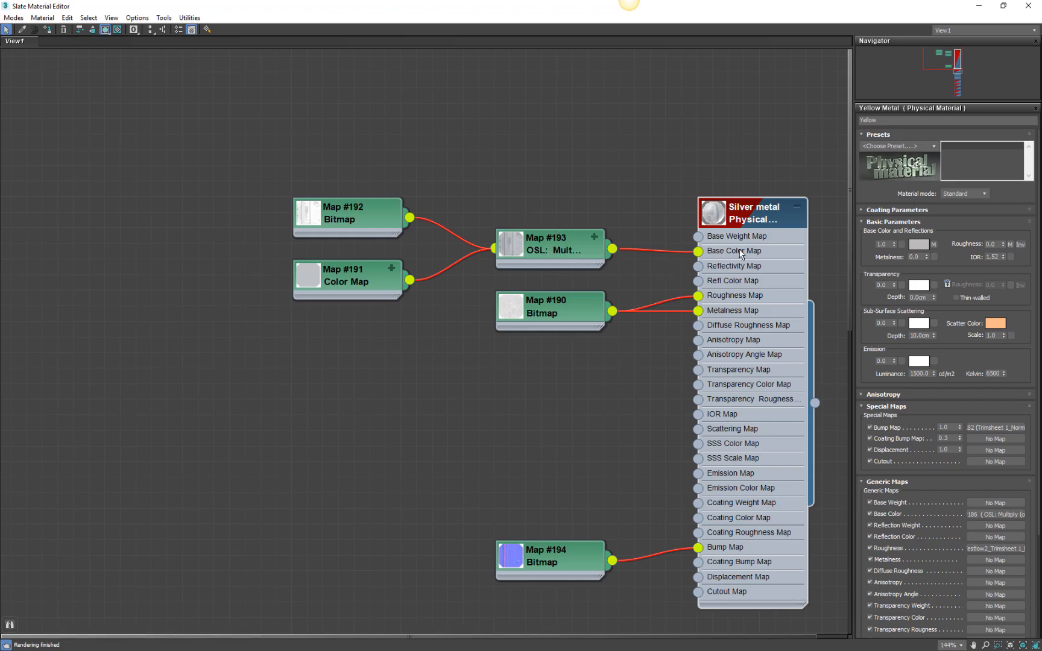
middle_click_drag(710, 322, 617, 236)
scroll(422, 229, "up", 2)
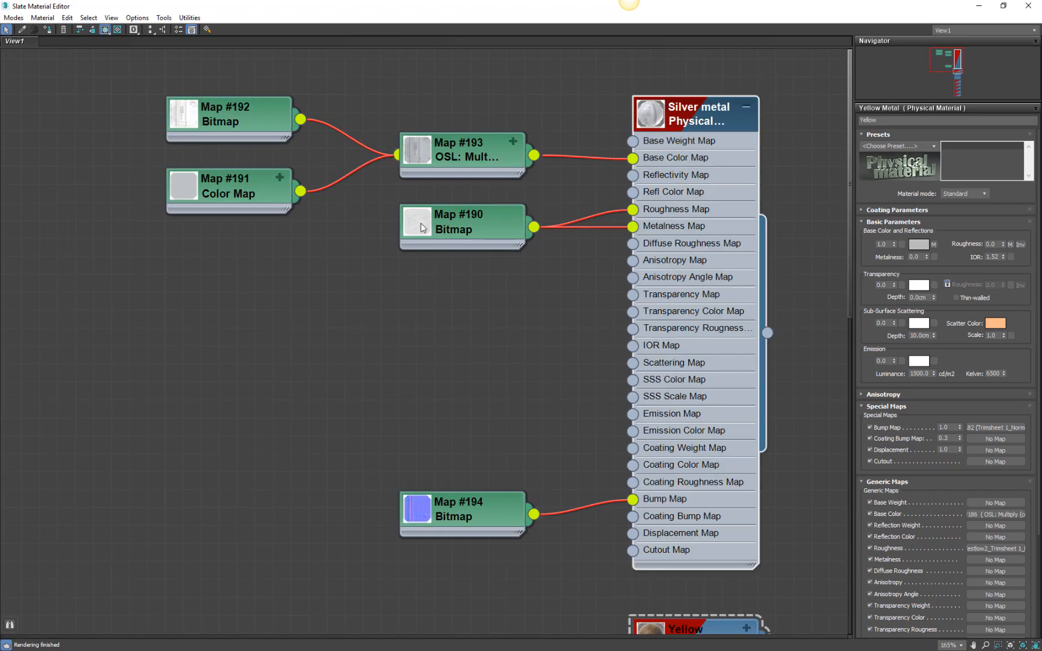
scroll(419, 225, "up", 2)
right_click(418, 225)
left_click(316, 265)
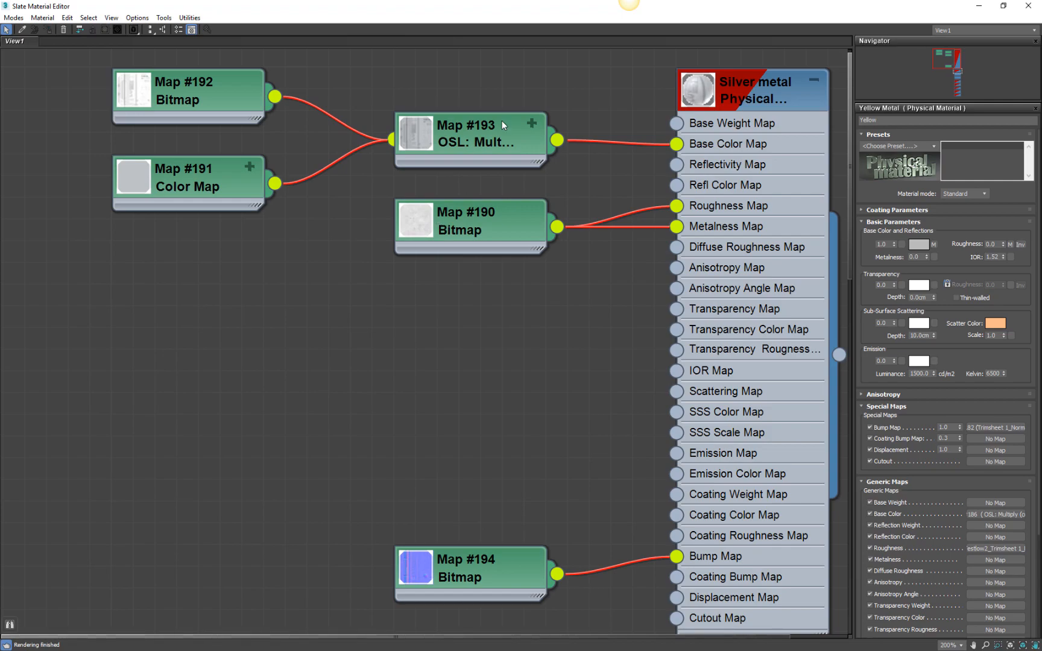
scroll(542, 332, "down", 2)
middle_click_drag(582, 272, 461, 30)
mouse_move(774, 442)
middle_mouse_down()
mouse_move(746, 336)
mouse_move(758, 514)
mouse_move(778, 554)
middle_mouse_up()
double_click(372, 112)
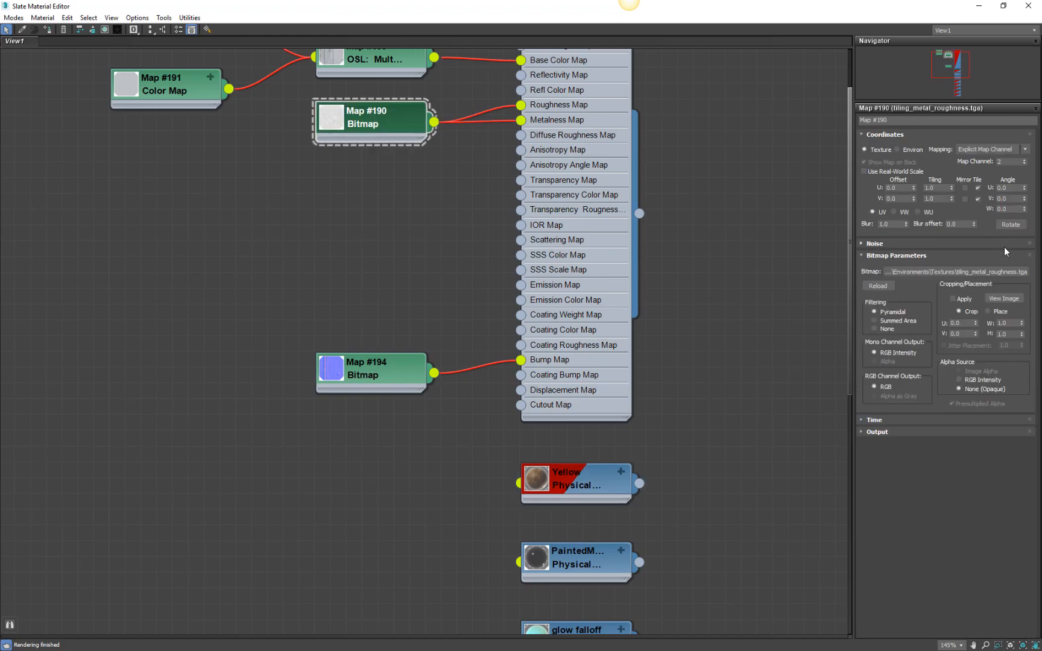
Expand the MidGray material node to show its map slots.
middle_click_drag(654, 440, 662, 85)
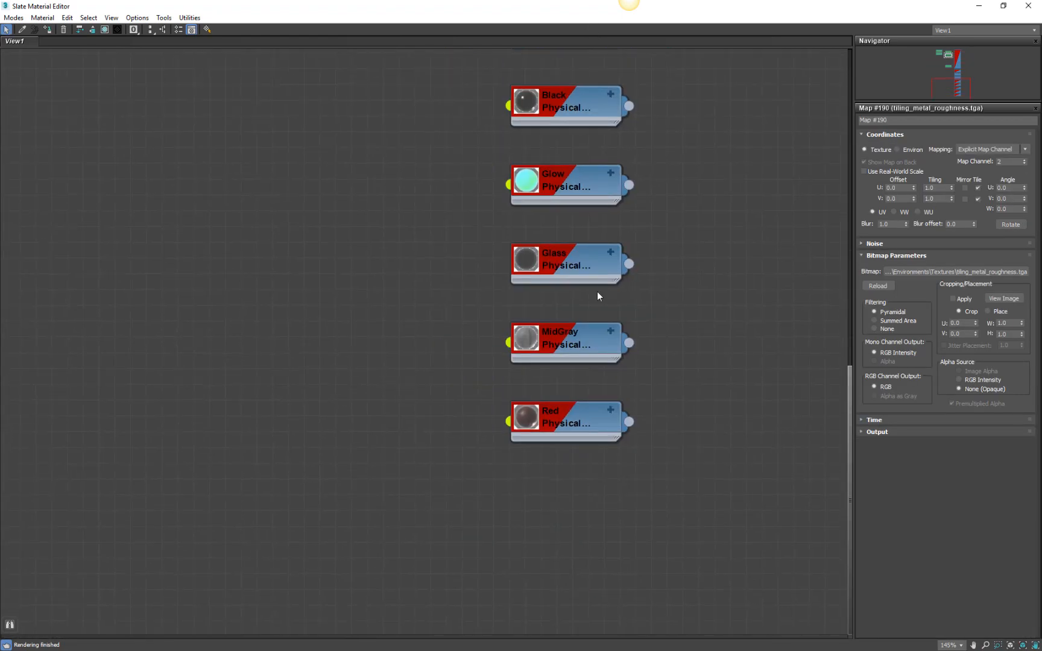
left_click(577, 342)
left_click(610, 331)
scroll(674, 321, "down", 4)
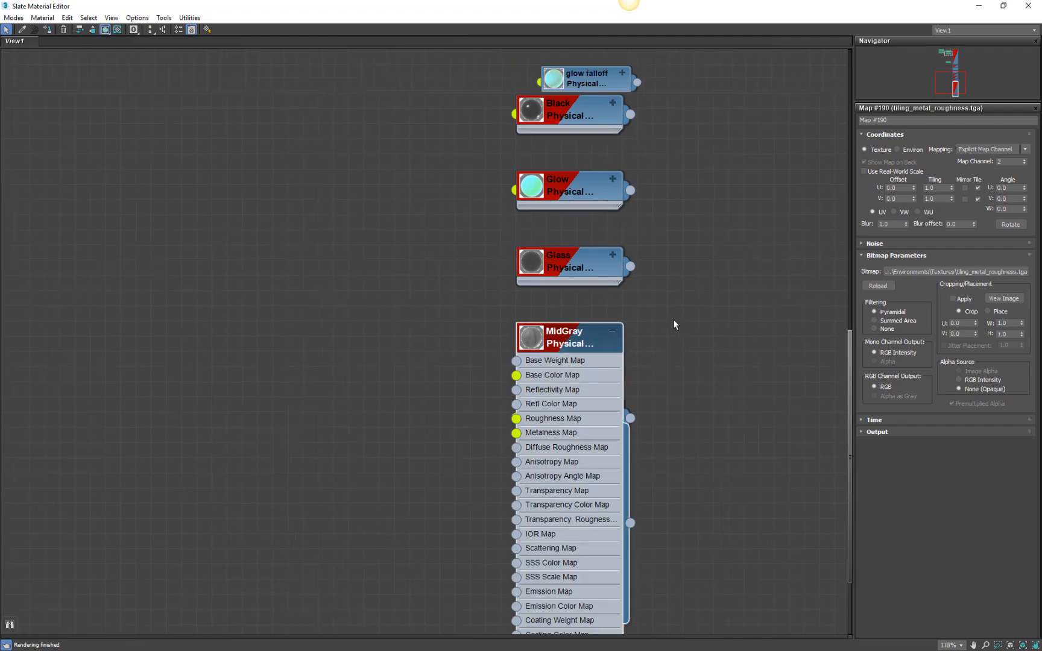
Unhide the child maps of all materials and lay out all nodes vertically.
scroll(708, 219, "down", 3)
middle_click_drag(708, 218, 656, 270)
left_click_drag(666, 99, 476, 601)
right_click(752, 294)
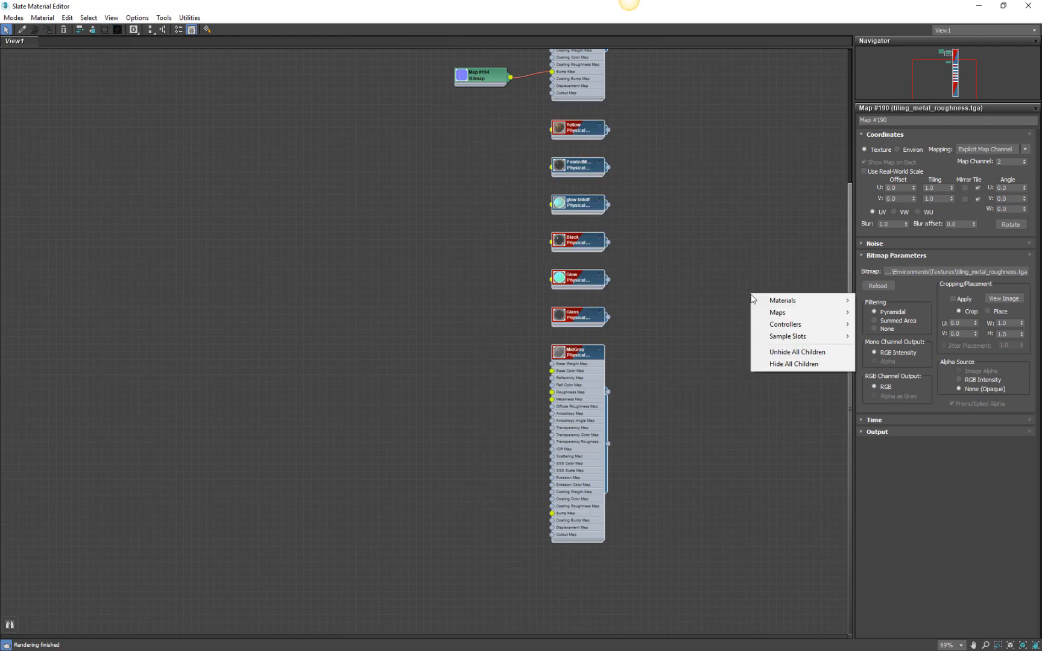
left_click(786, 352)
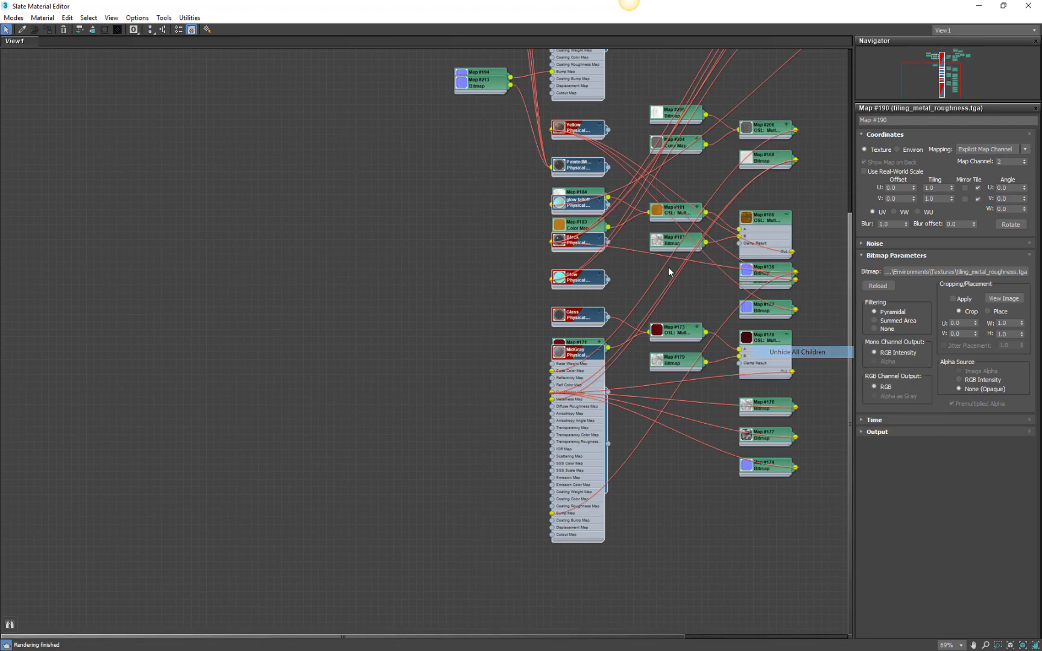
scroll(588, 223, "down", 3)
middle_click_drag(631, 139, 548, 219)
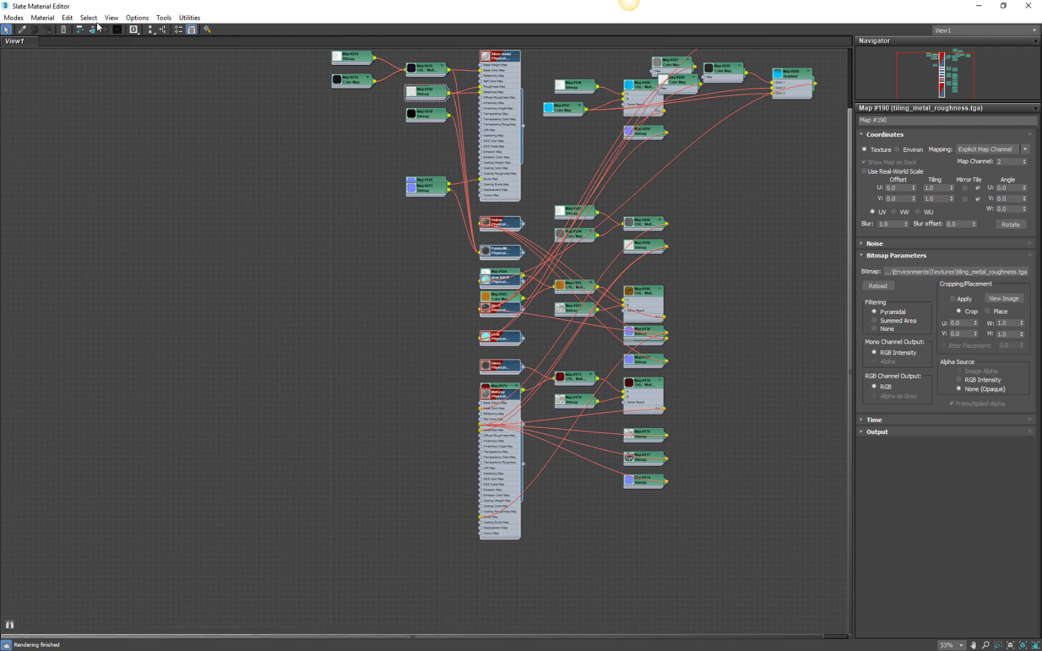
left_click(150, 33)
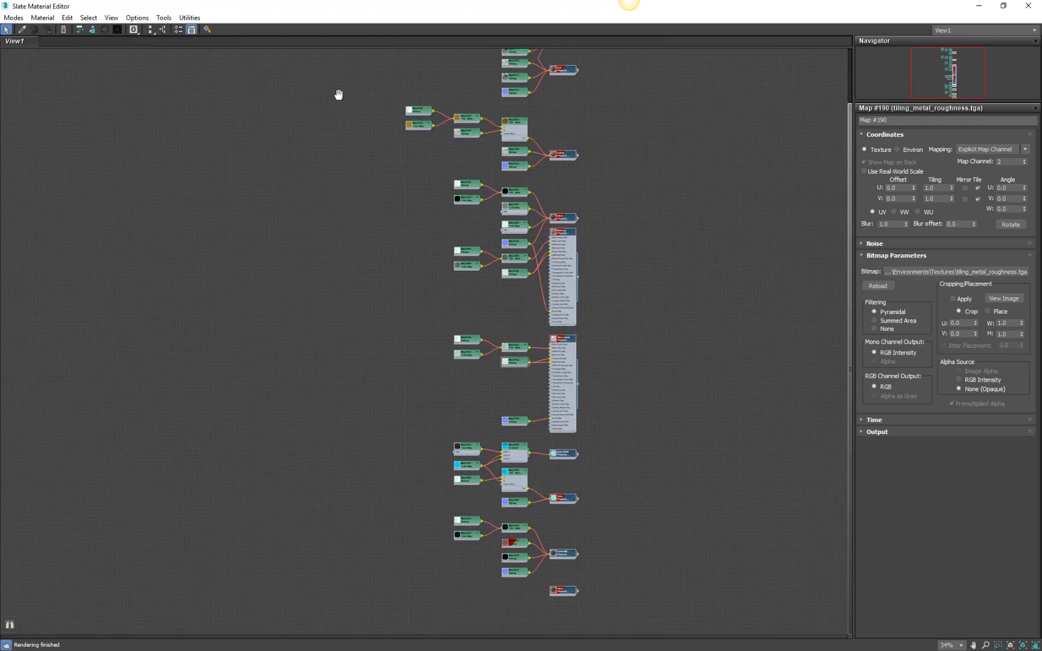
Open the parameters of the bitmap feeding MidGray's roughness and metalness slots.
scroll(577, 325, "up", 10)
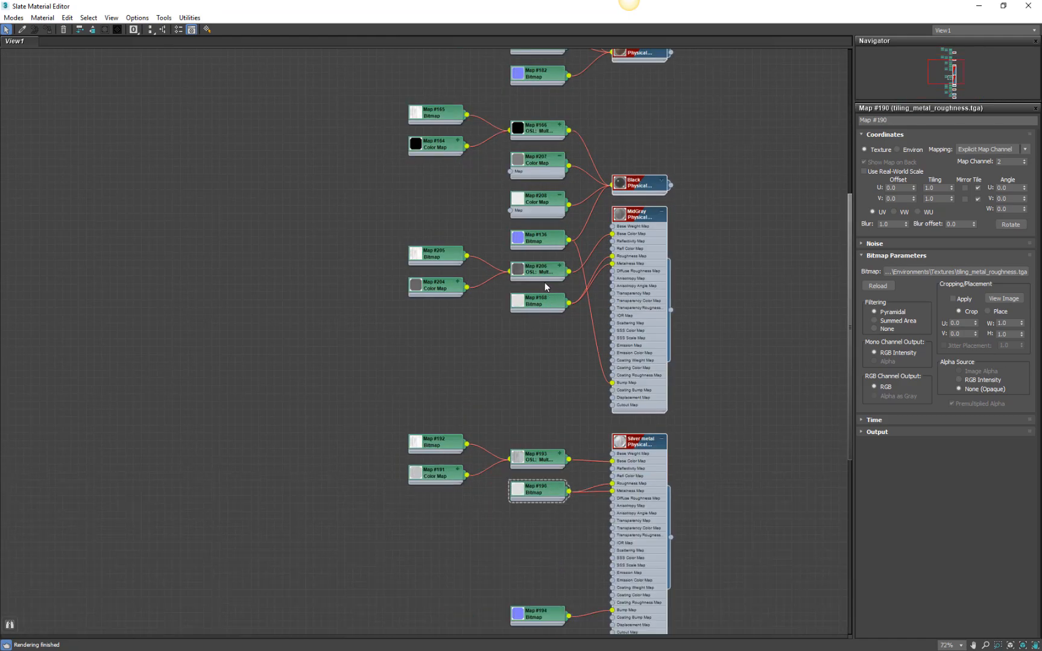
left_click(546, 309)
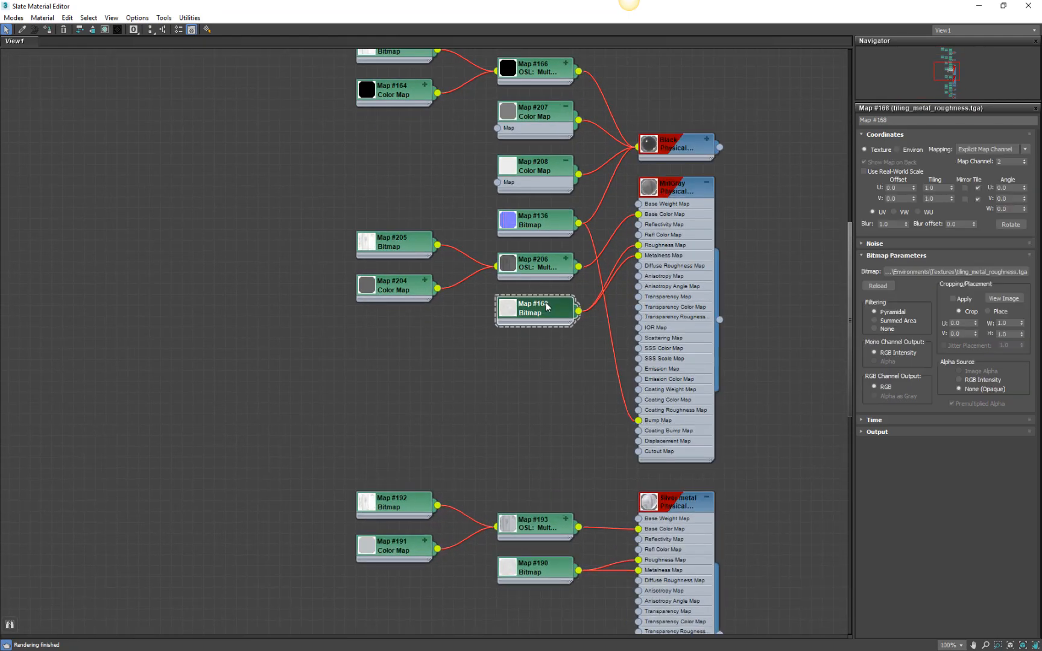
Expand the Yellow material node, move it up clear of the Black node and open its roughness bitmap's parameters.
middle_click_drag(526, 146, 543, 444)
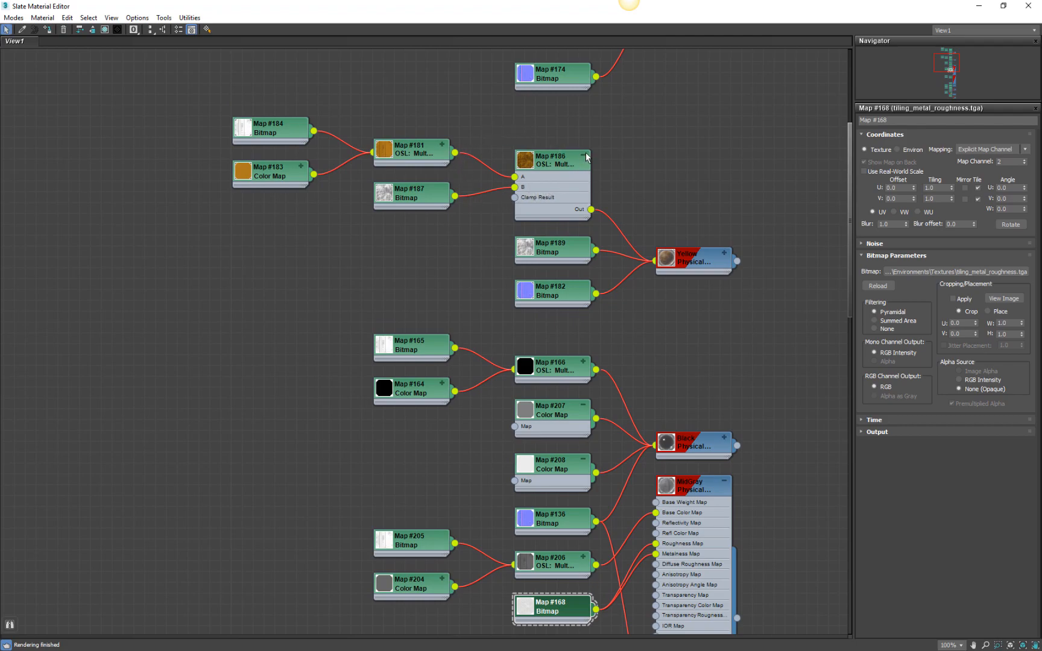
left_click(724, 253)
middle_click_drag(710, 334, 698, 230)
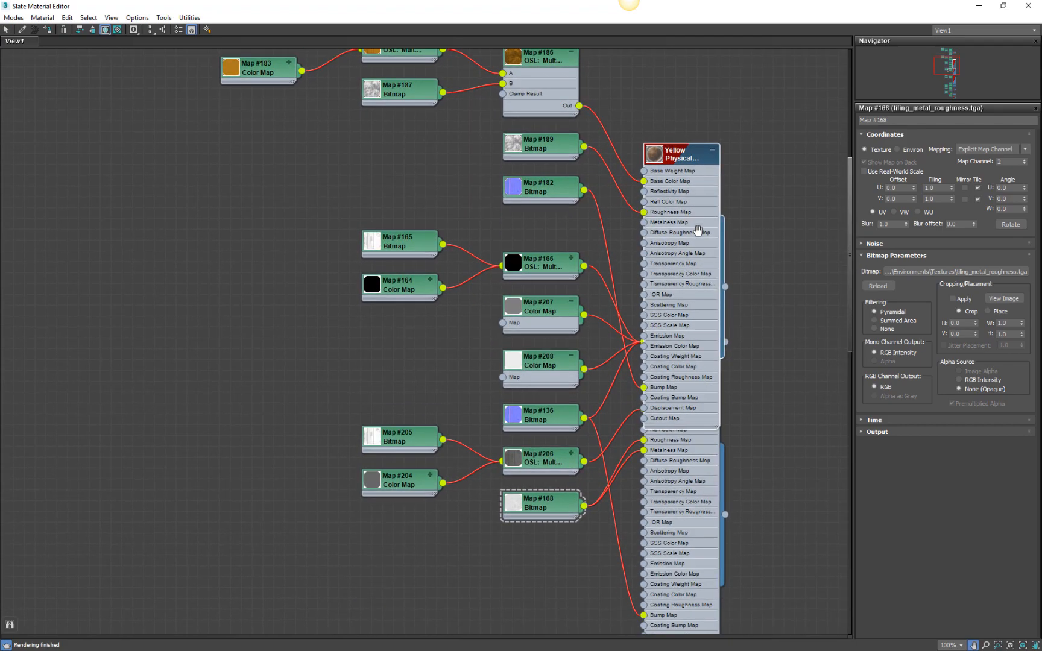
left_click_drag(679, 155, 680, 36)
left_click(540, 148)
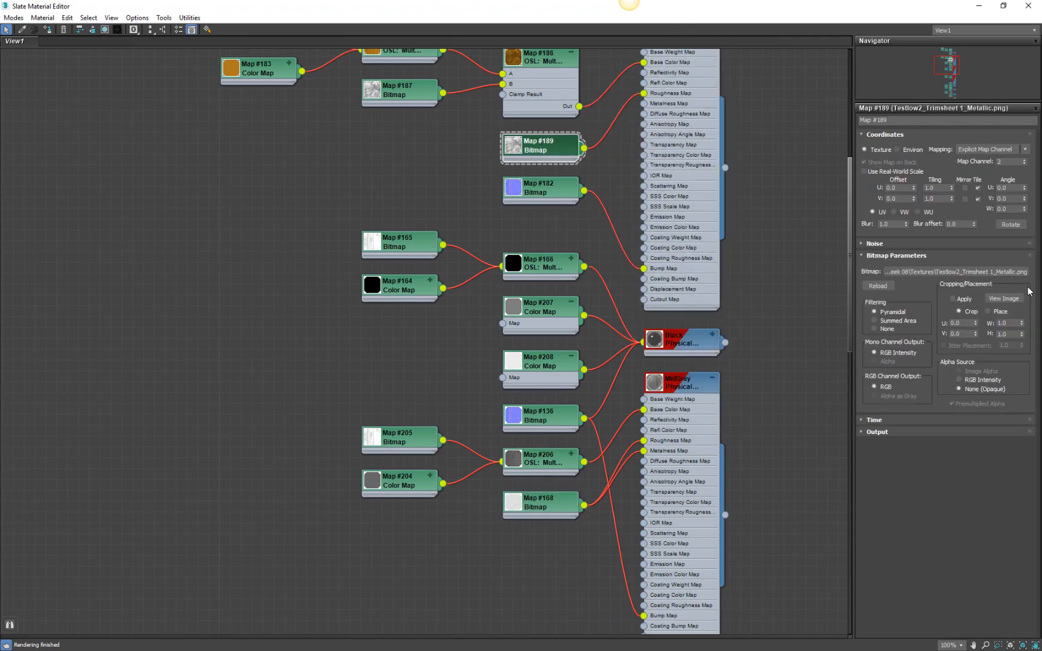
middle_click_drag(521, 103, 577, 241)
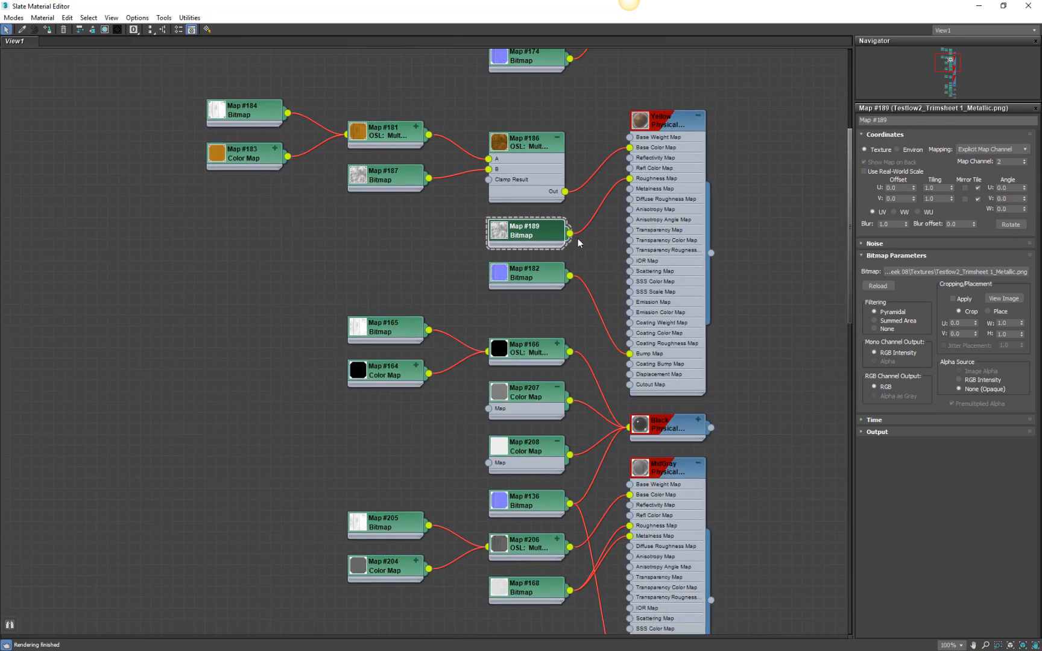
Open the parameters of the roughness and metalness bitmaps feeding the MidGray and Silver metal materials.
mouse_move(652, 401)
middle_mouse_down()
mouse_move(652, 268)
mouse_move(628, 150)
middle_mouse_up()
middle_click_drag(739, 366, 741, 239)
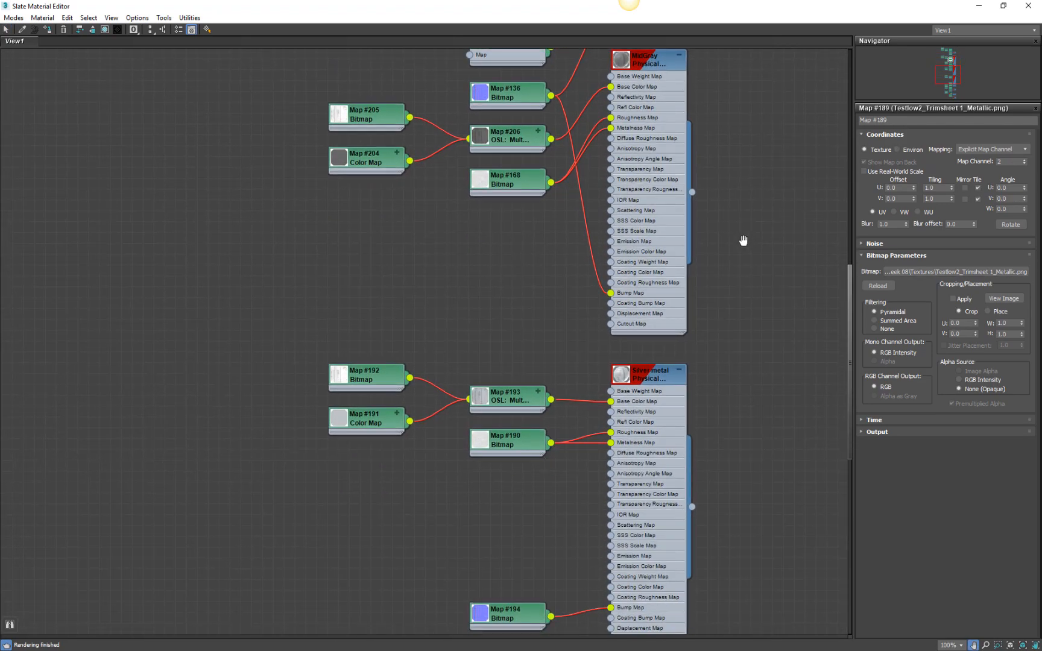
left_click(498, 184)
middle_click_drag(555, 373, 546, 203)
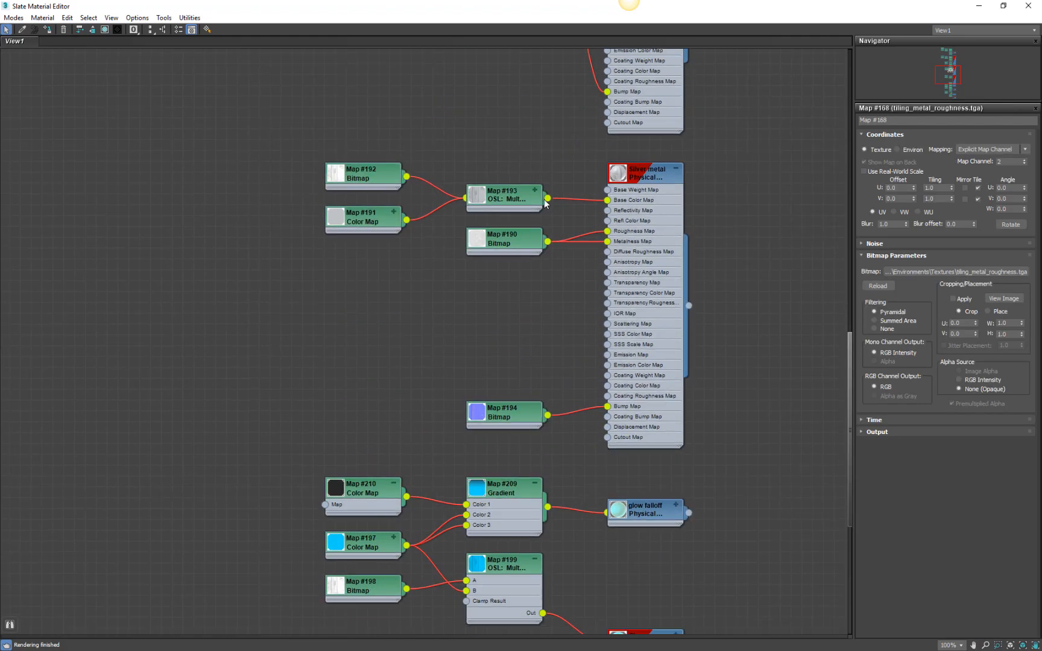
left_click(521, 242)
middle_click_drag(559, 416, 565, 93)
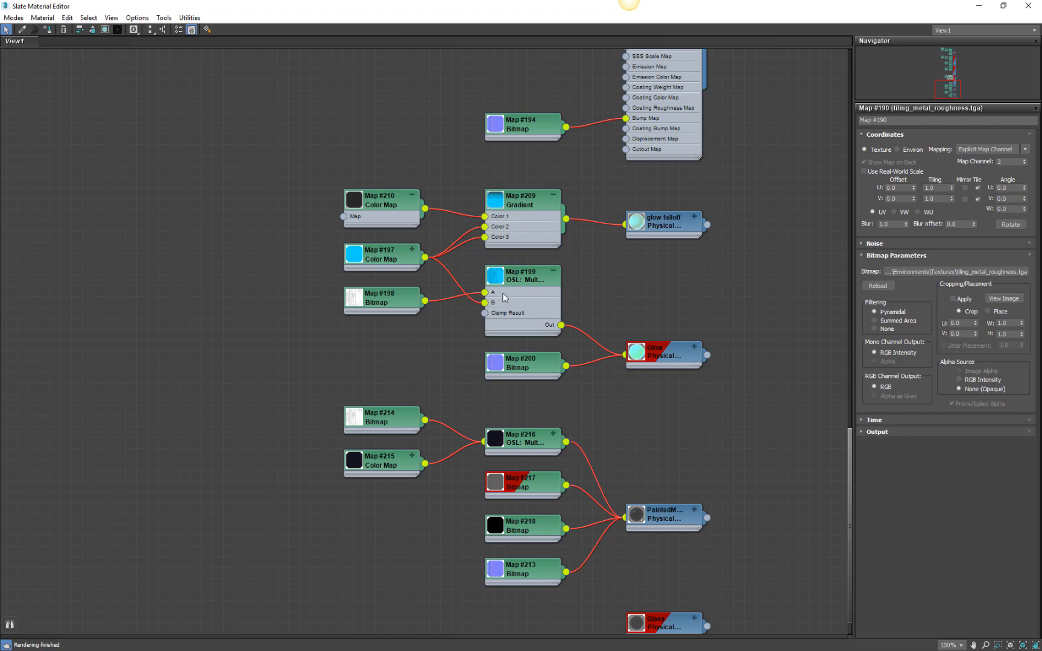
Expand the PaintedMetal material node and set the map channel of its metalness bitmap to 3.
middle_click_drag(774, 387, 774, 140)
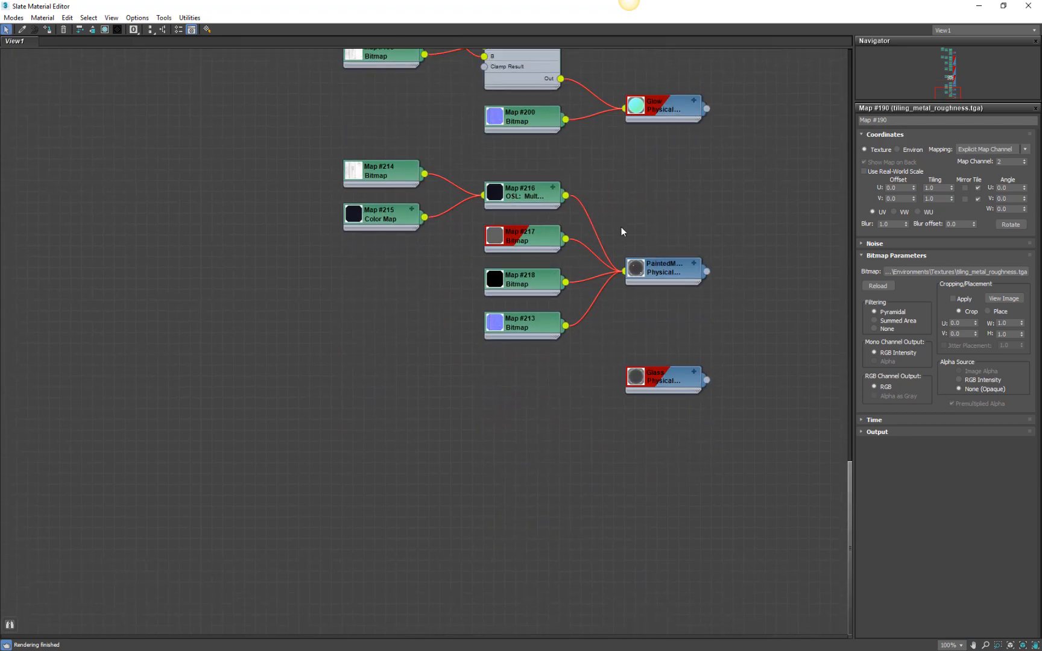
left_click(694, 263)
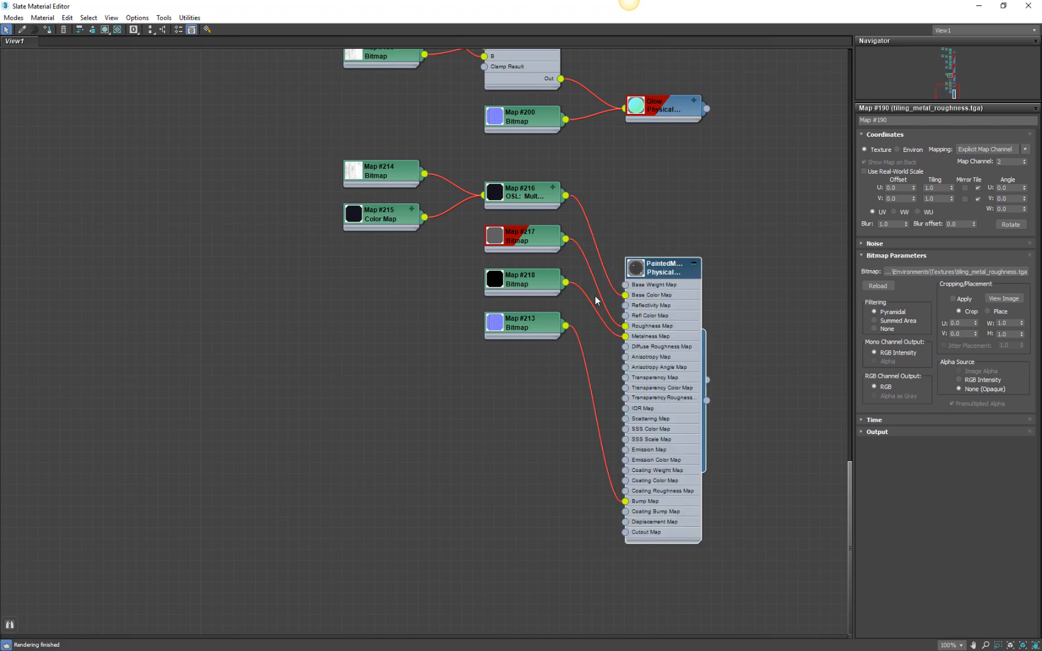
double_click(527, 281)
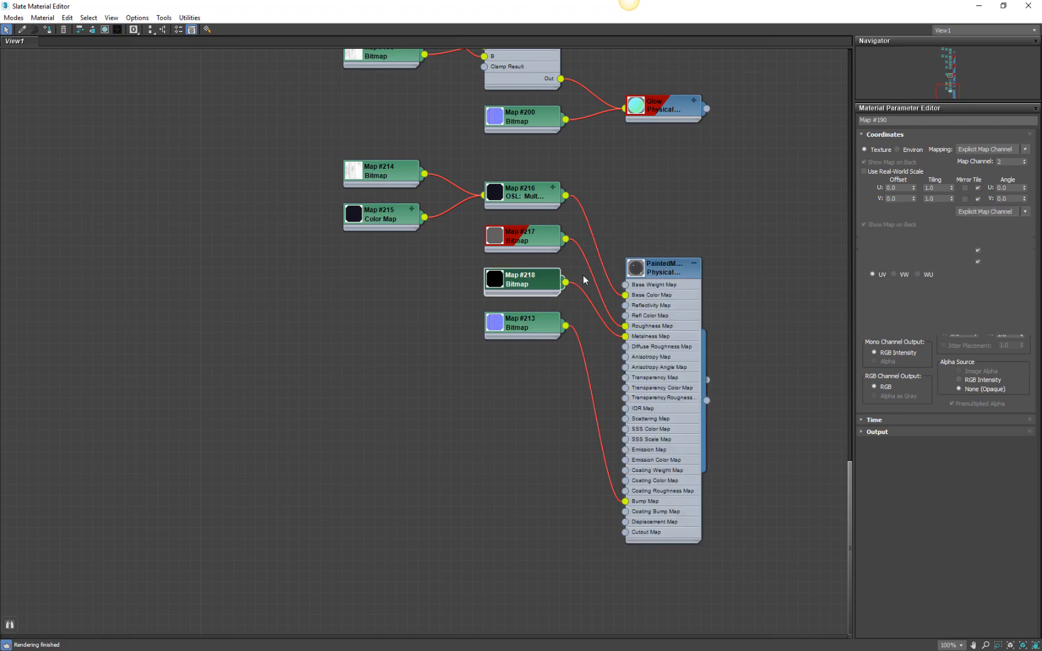
left_click(1023, 160)
left_click(1024, 160)
Look over the remaining material nodes up to the start of the graph and close the Slate Material Editor.
middle_click_drag(660, 316, 589, 435)
scroll(609, 142, "down", 3)
middle_click_drag(609, 145, 607, 439)
scroll(604, 148, "down", 2)
middle_click_drag(622, 216, 626, 505)
middle_click_drag(622, 158, 641, 353)
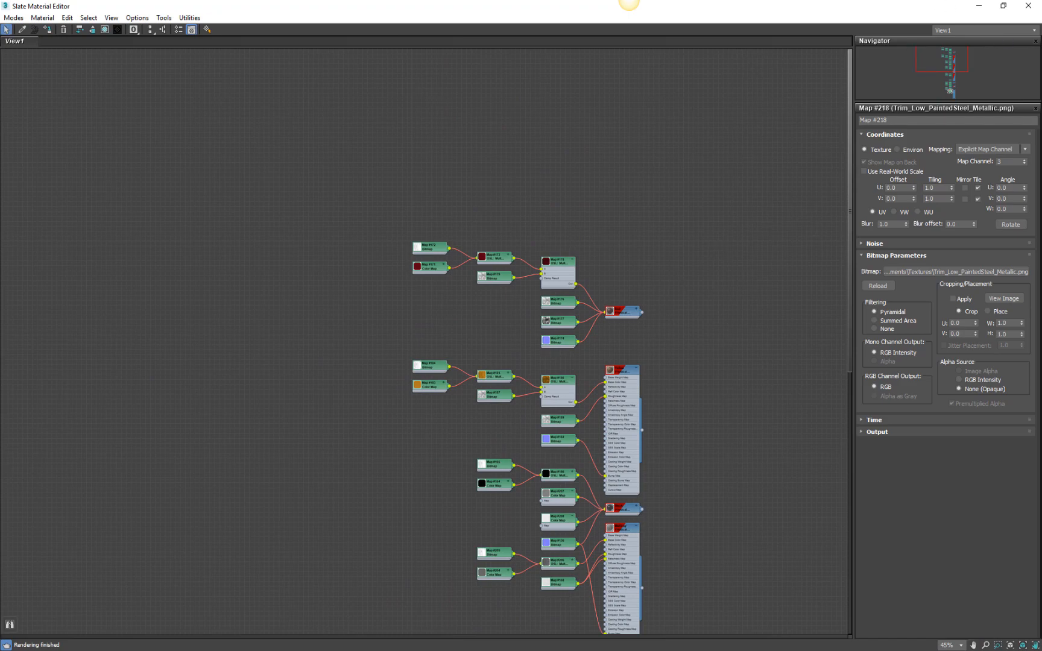
left_click(1022, 6)
Leave polygon sub-object editing on the Freighter's Editable Poly level.
middle_click_drag(564, 281, 450, 403)
scroll(450, 403, "down", 3)
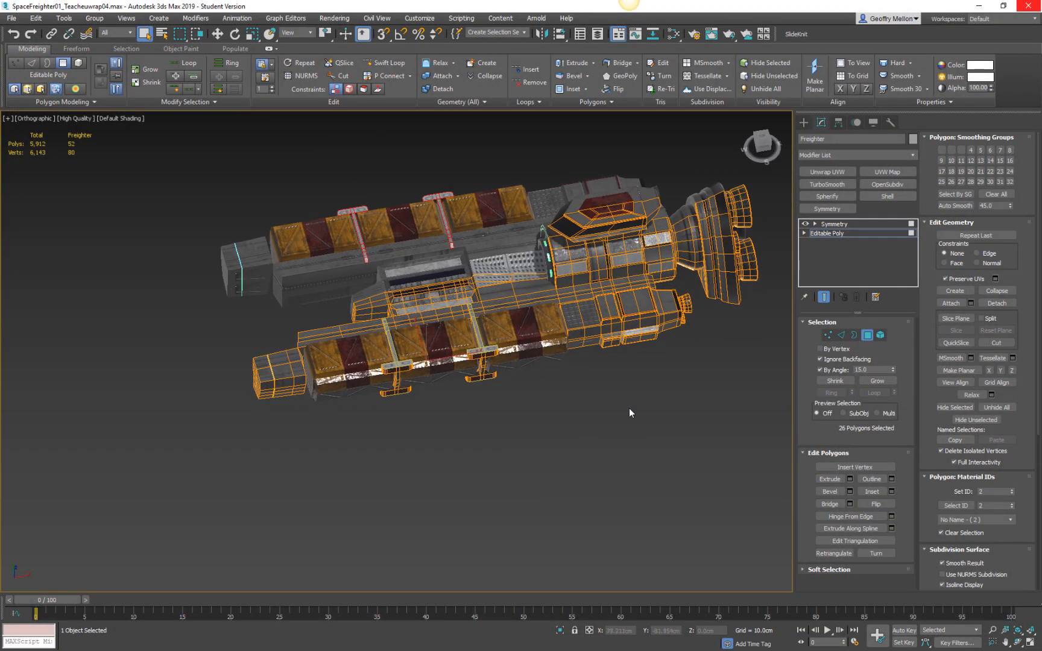
right_click(688, 453)
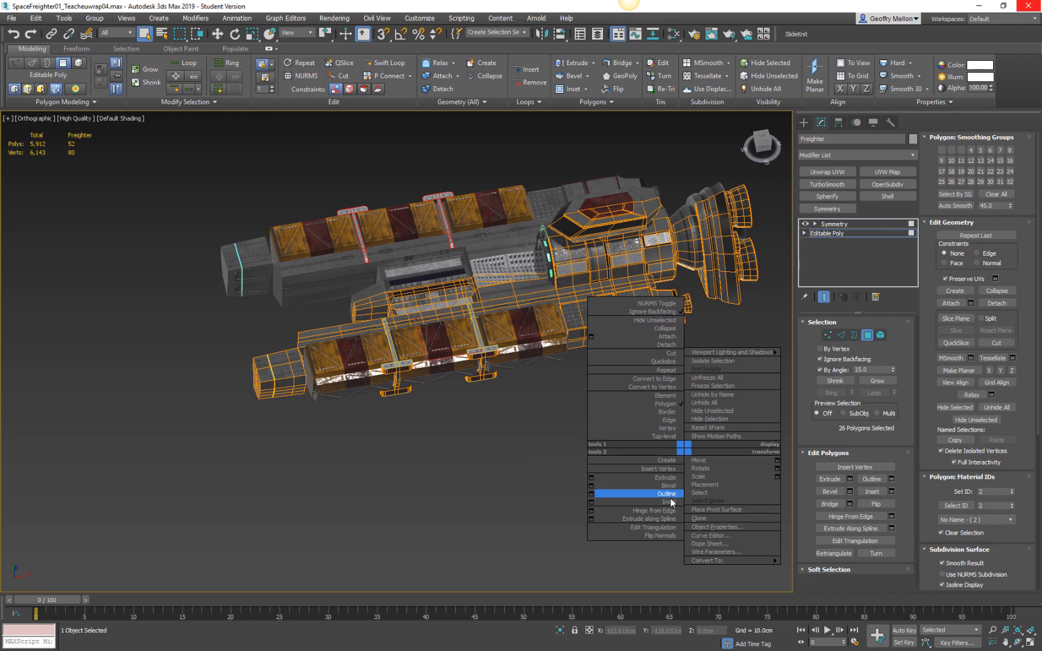
left_click(877, 229)
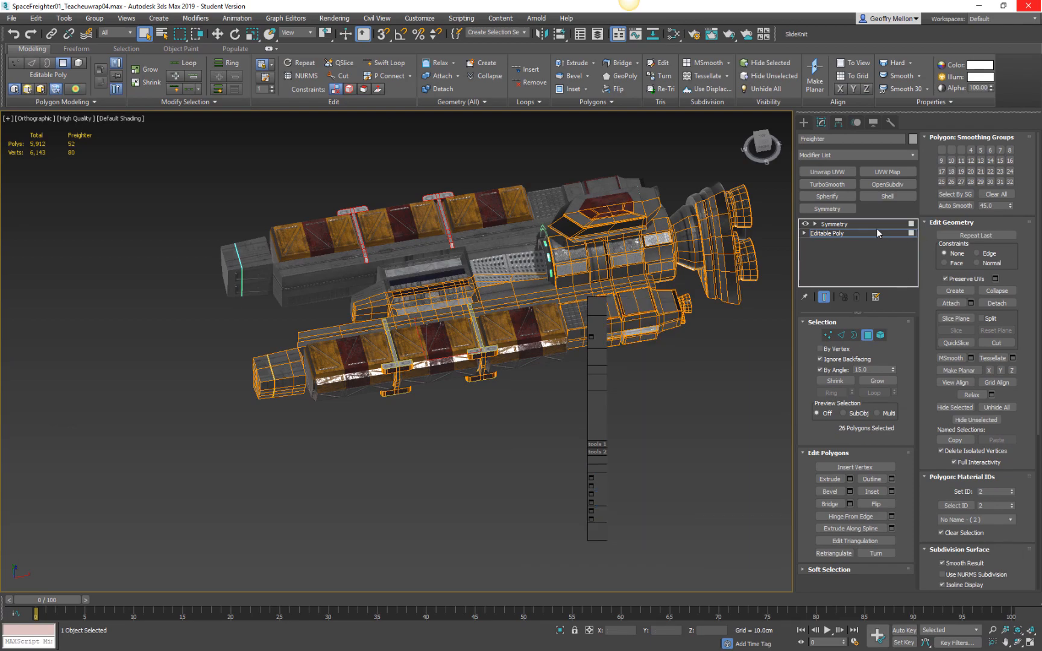
left_click(876, 233)
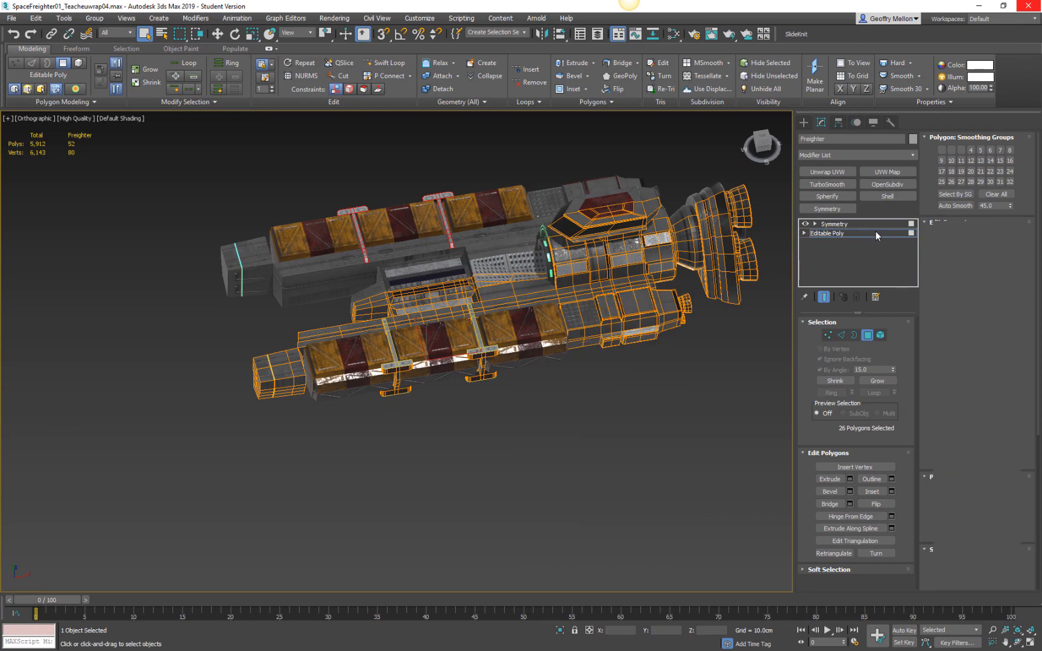
Select every object in the scene and turn on edged-faces display.
middle_click_drag(697, 377, 555, 393)
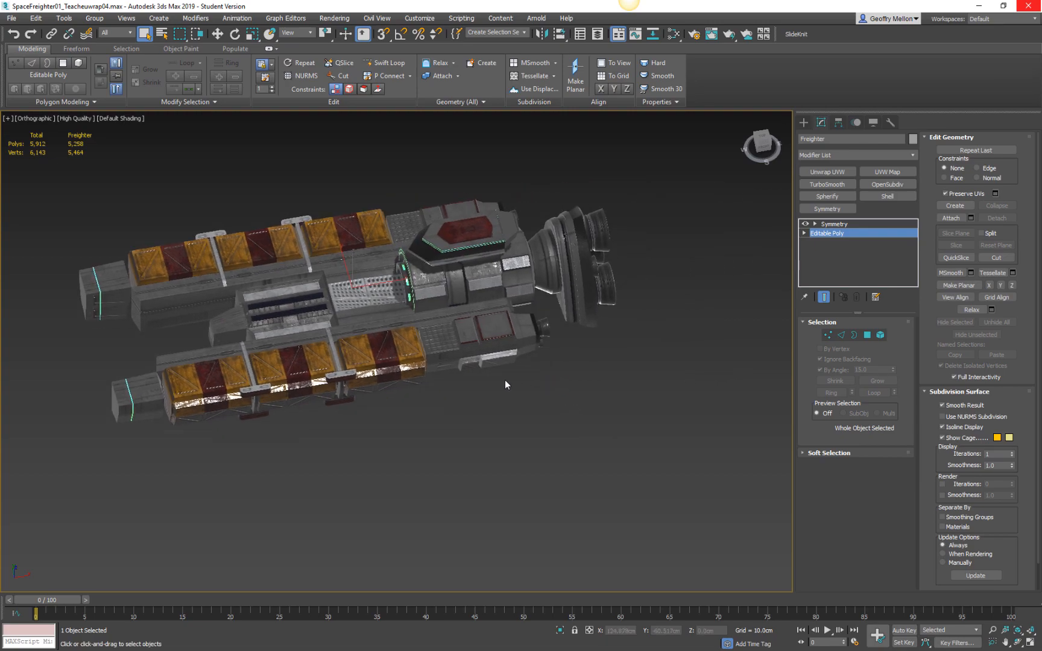
middle_click_drag(461, 347, 601, 300, "alt")
scroll(600, 300, "up", 4)
middle_click_drag(445, 274, 576, 265)
scroll(570, 293, "down", 3)
key("ctrl+a")
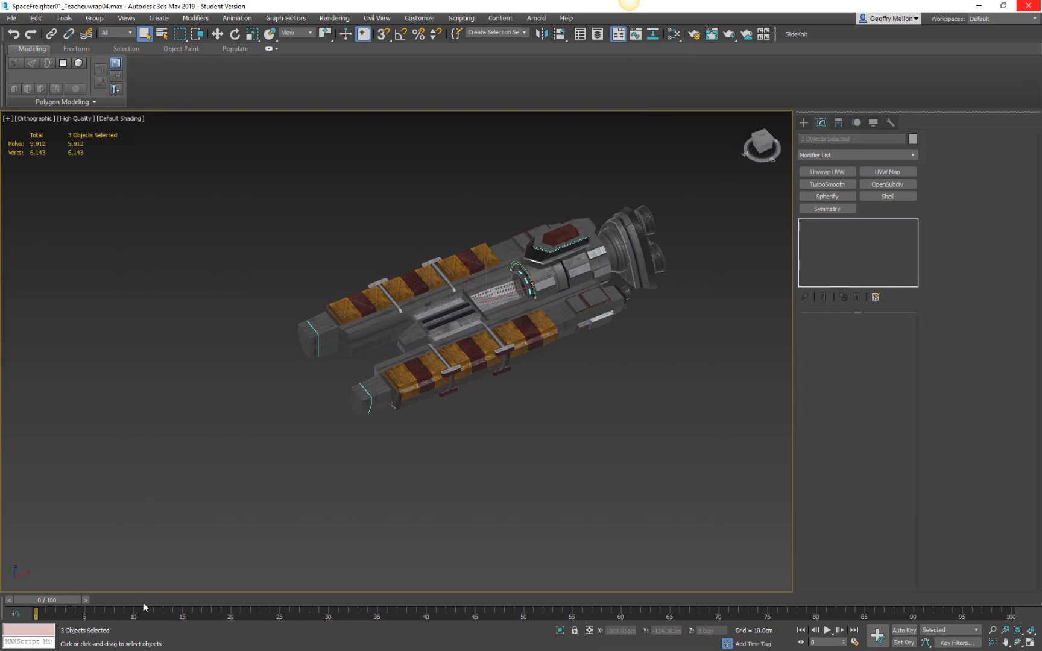
key("F4")
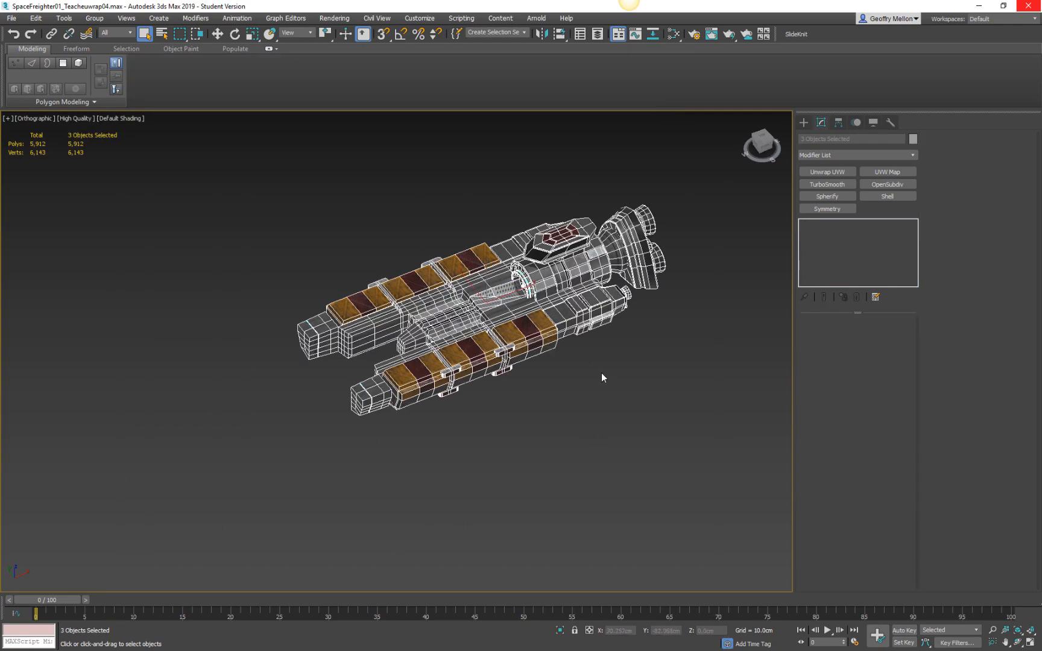
Export the selected objects as SpaceFreighter.FBX into the Unity project's Environments folder, replacing the existing file.
left_click(274, 235)
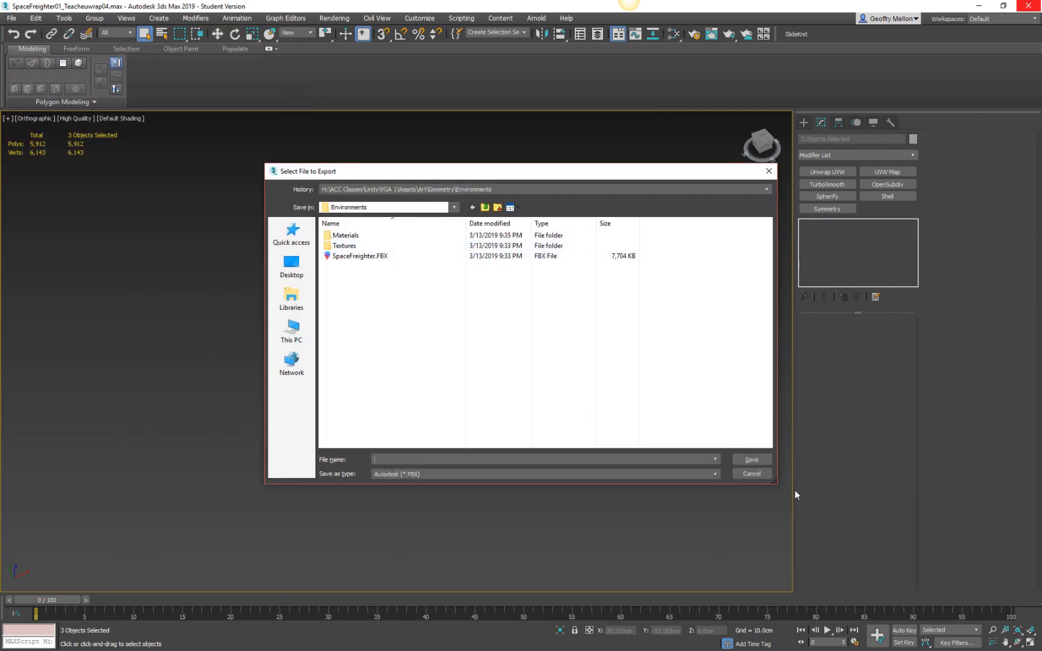
left_click(751, 474)
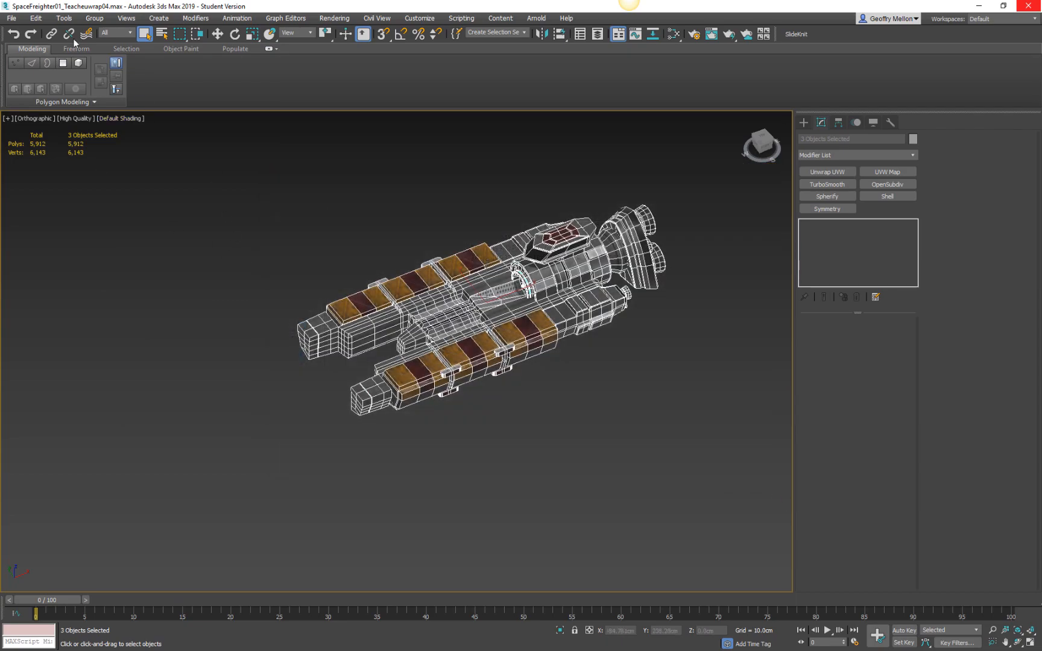
left_click(12, 18)
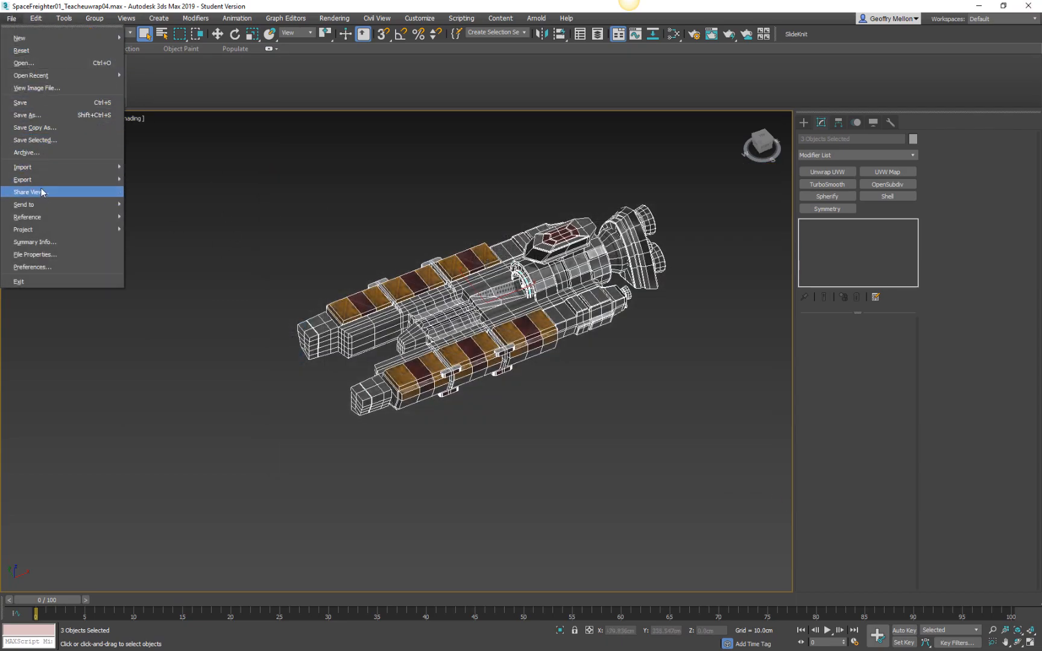
mouse_move(36, 179)
left_click(161, 197)
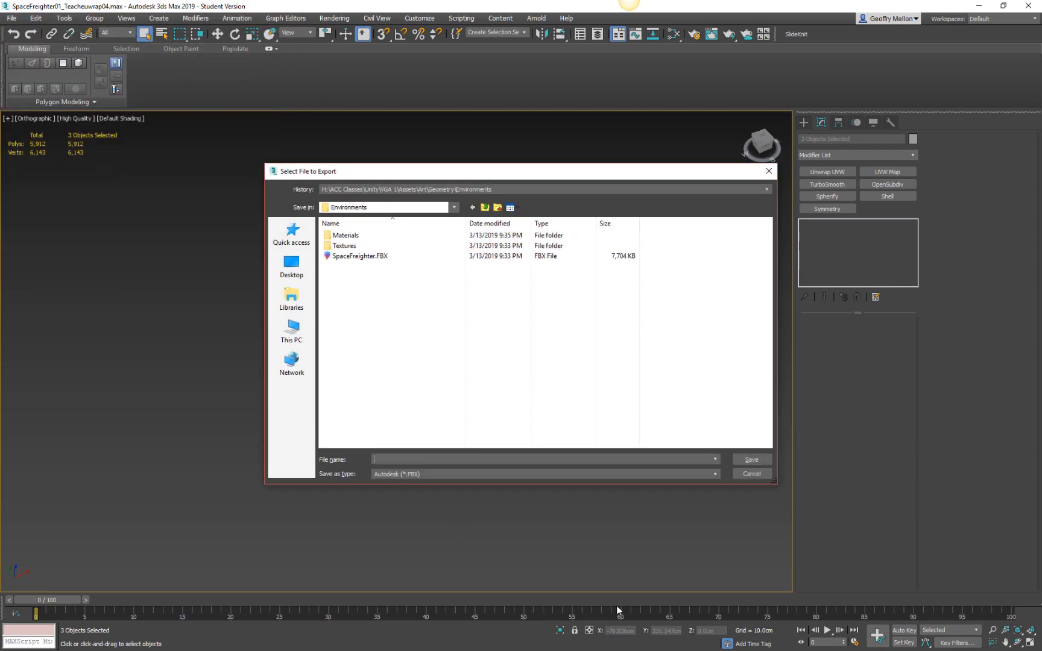
left_click(370, 257)
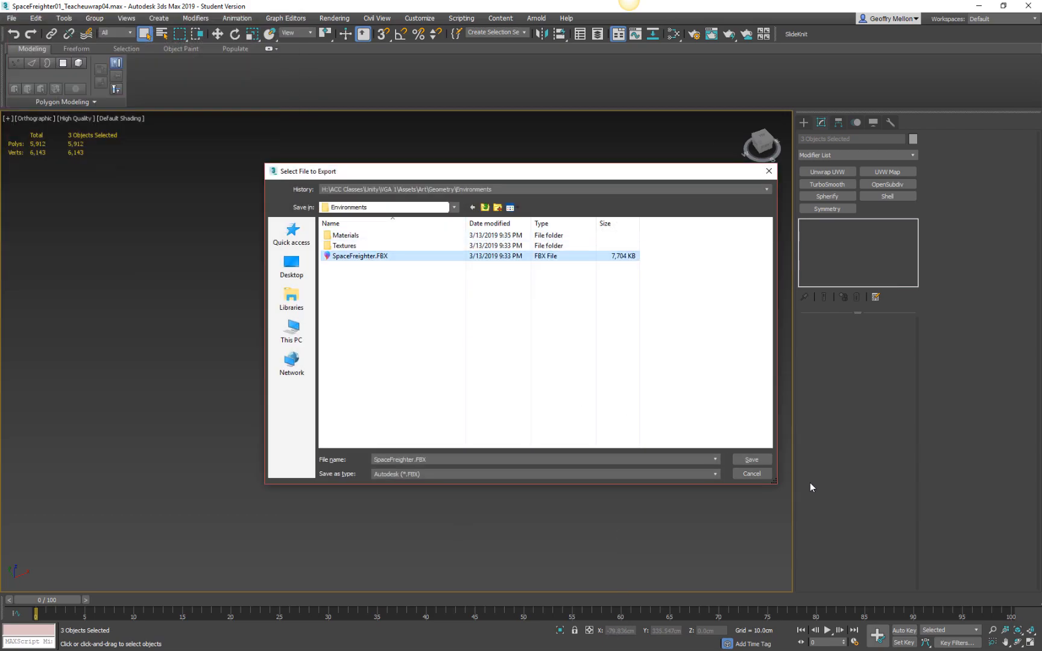
left_click(763, 460)
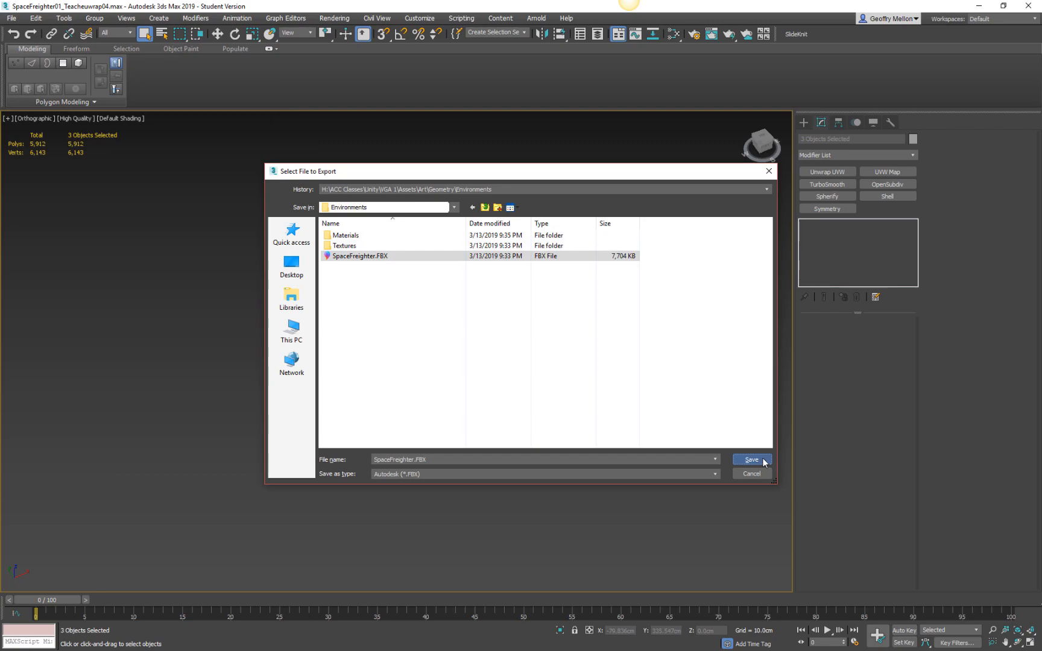
left_click(763, 461)
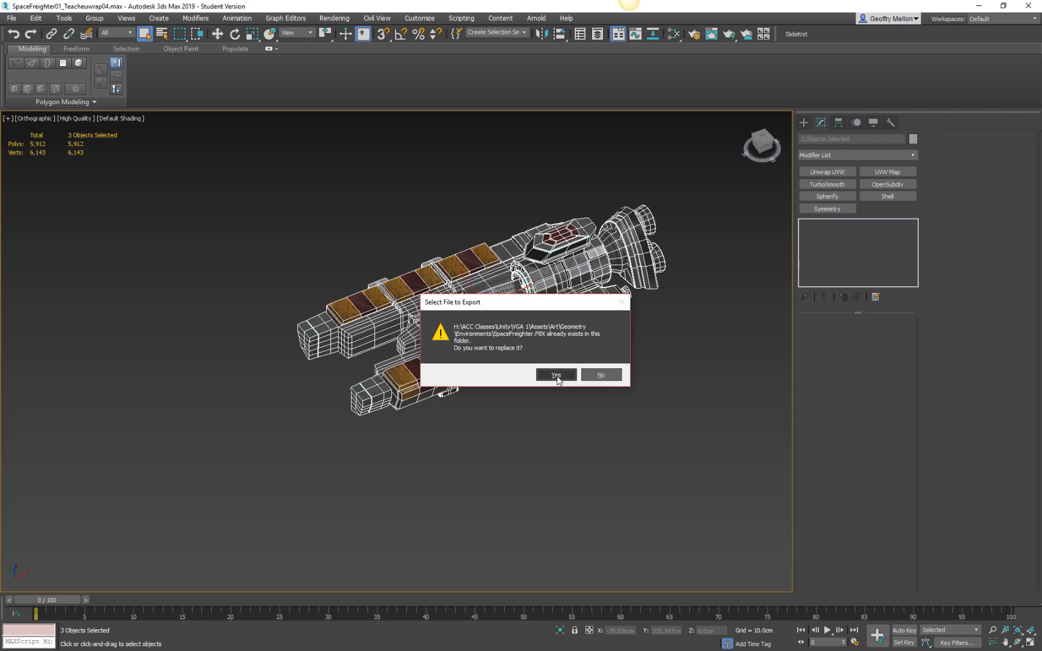
left_click(556, 375)
left_click(668, 499)
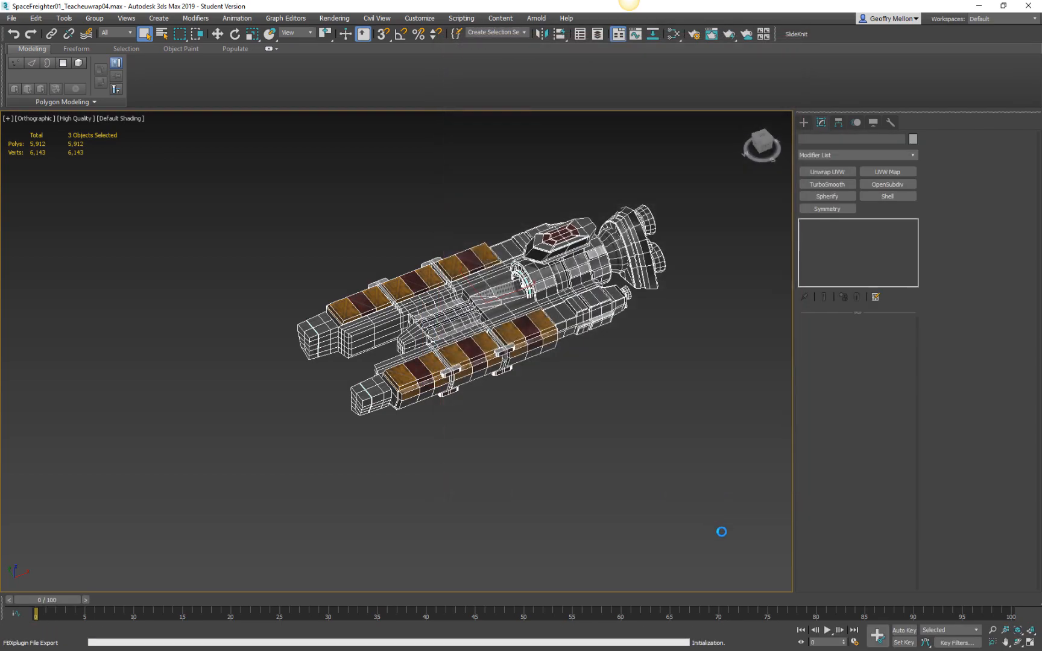
left_click(690, 500)
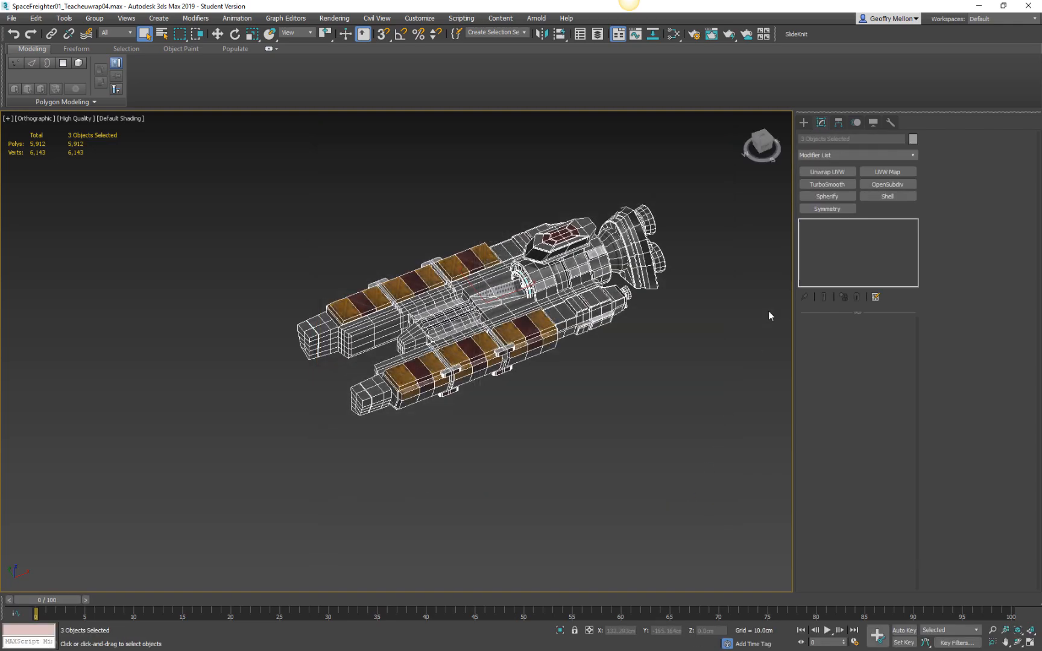
Switch to the VGA 1 project in Unity.
left_click(1025, 8)
left_click(467, 349)
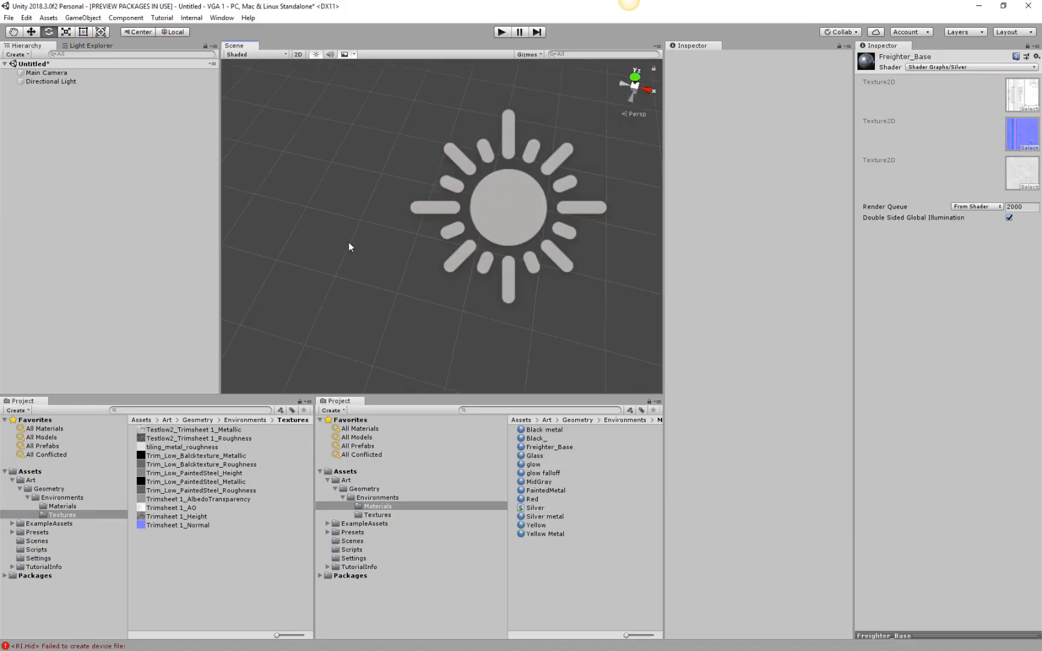
right_click_drag(367, 245, 339, 225)
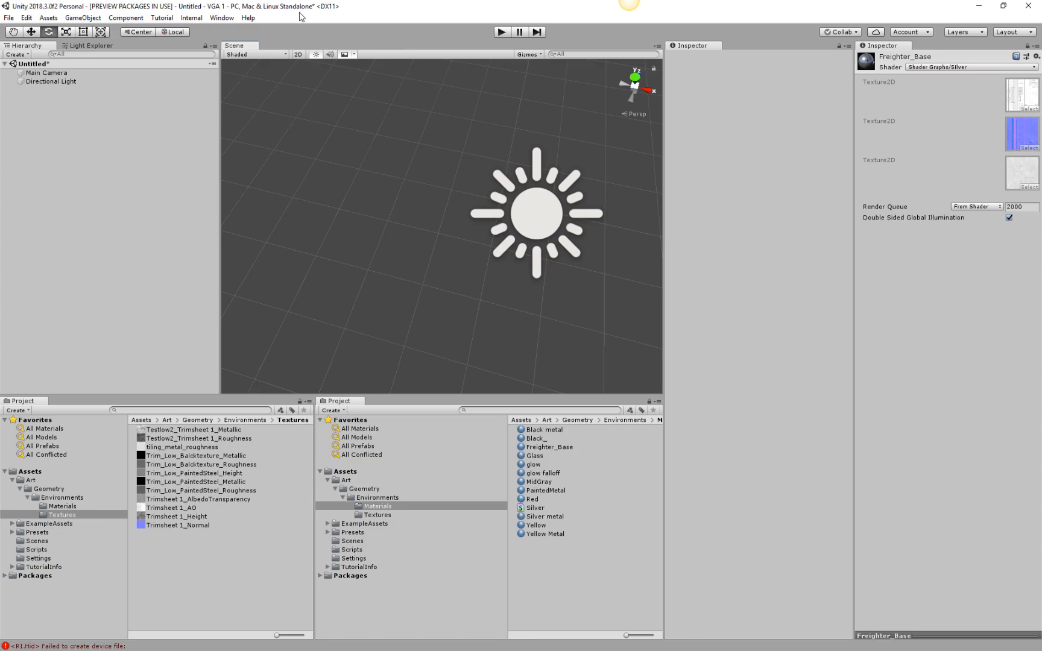
middle_click_drag(346, 253, 330, 252)
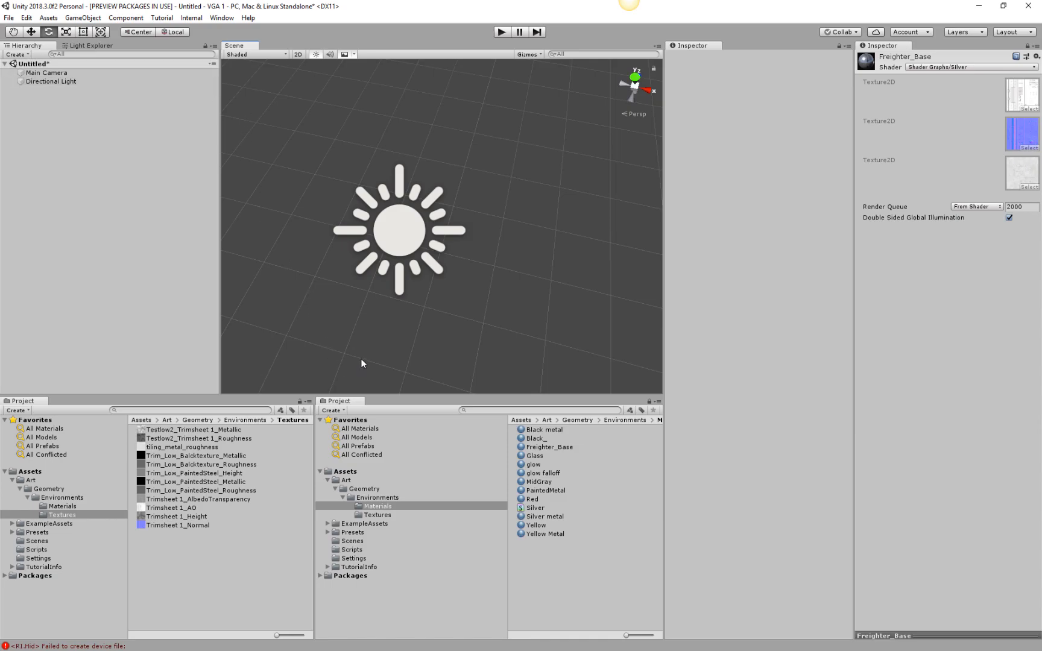
middle_click_drag(367, 329, 393, 323)
left_click_drag(392, 323, 395, 318)
key("e")
middle_click_drag(462, 290, 475, 269)
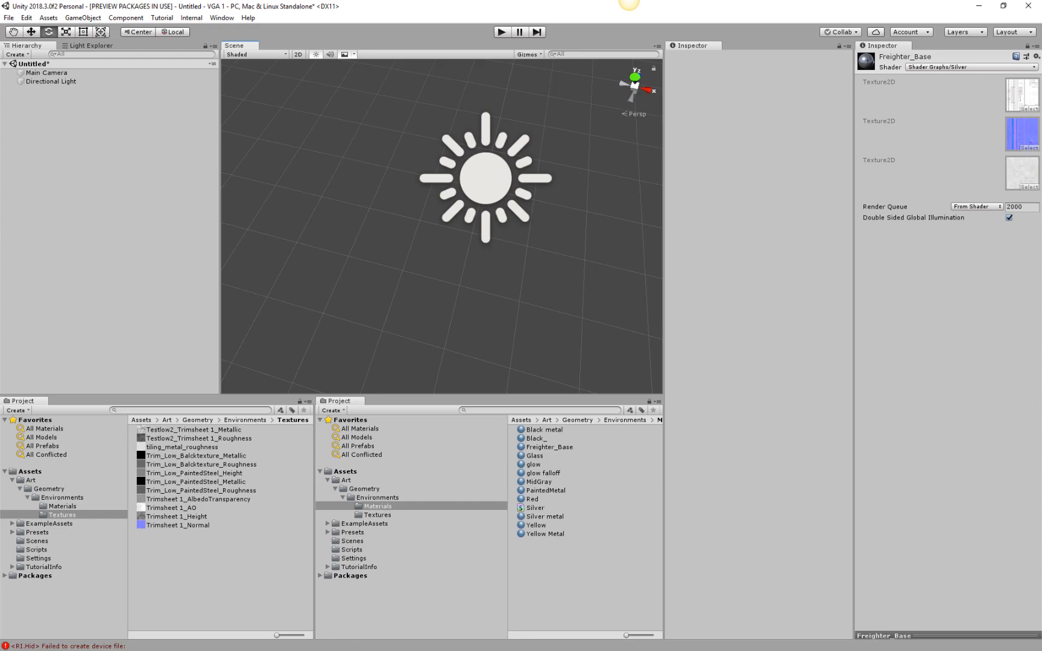
Open the Environments folder and place the SpaceFreighter model in the scene.
middle_click_drag(393, 337, 483, 247)
scroll(483, 247, "down", 6)
middle_click_drag(391, 208, 475, 151)
scroll(474, 175, "down", 1)
scroll(475, 151, "down", 3)
key("e")
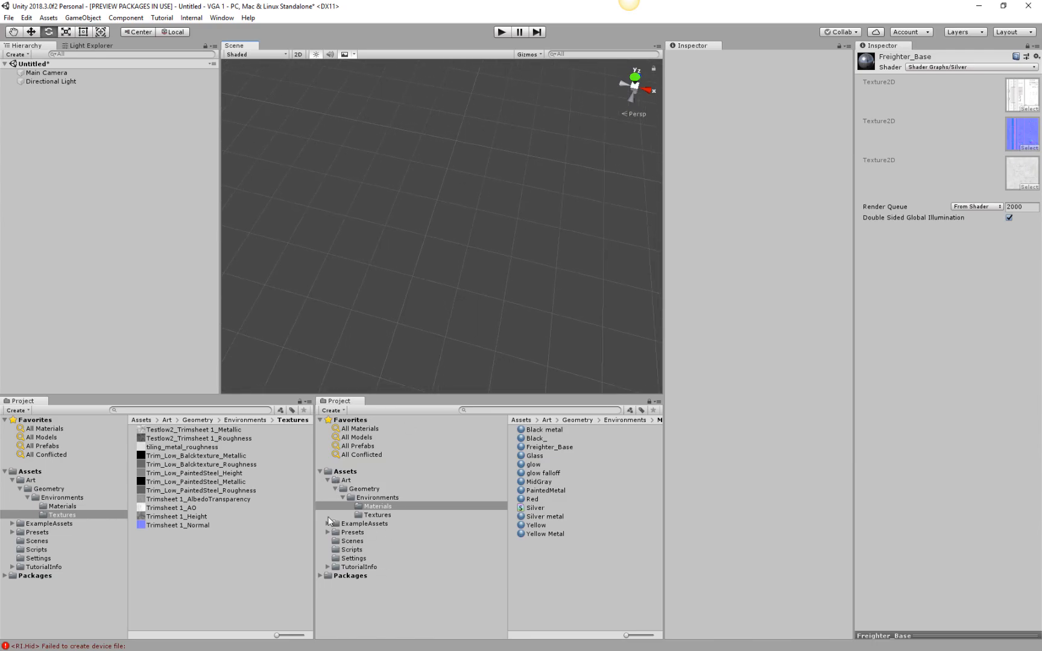
left_click(363, 490)
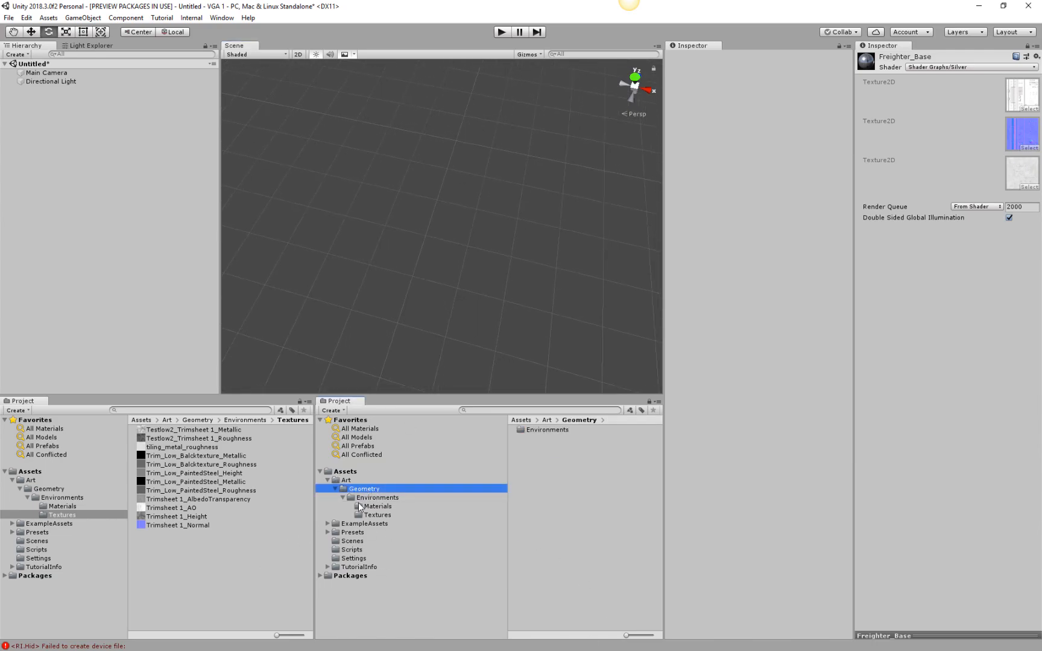
left_click(376, 498)
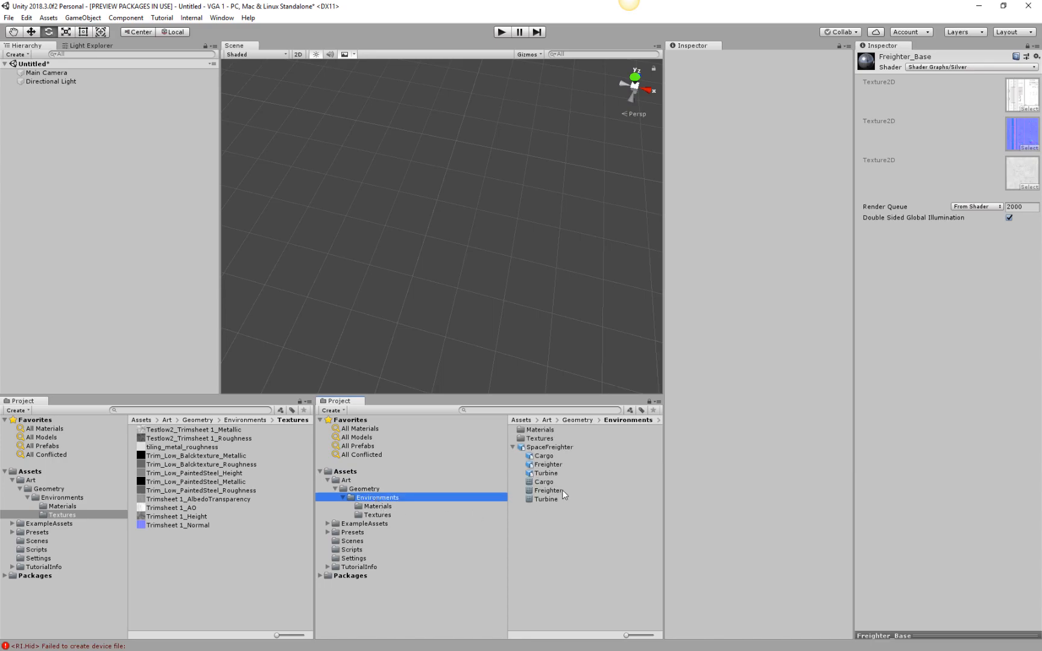
left_click_drag(534, 450, 477, 220)
scroll(474, 219, "up", 8)
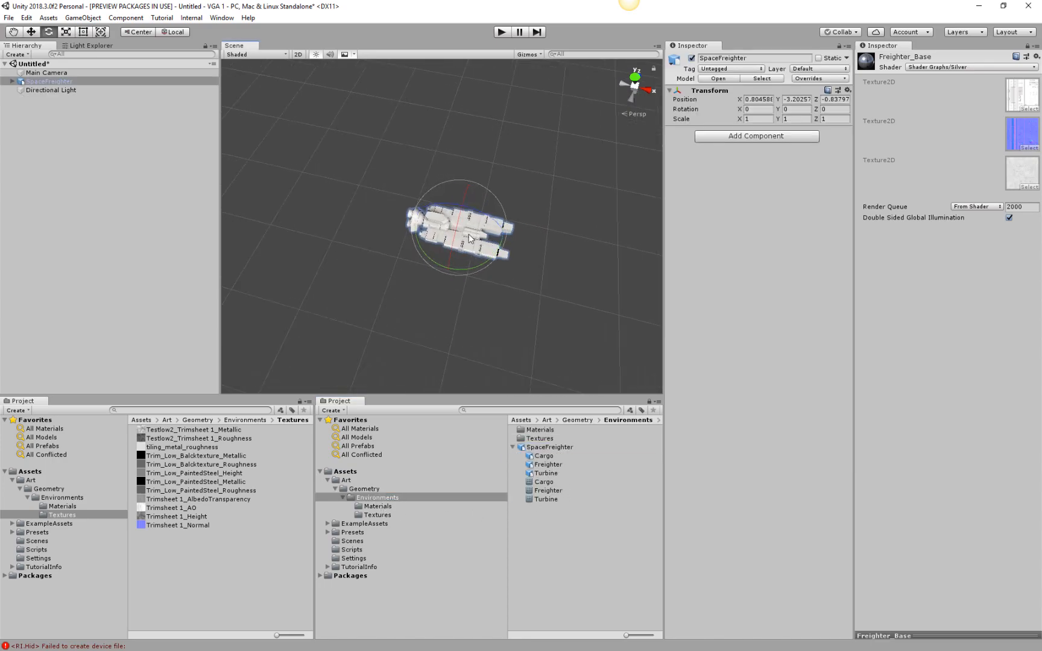
Inspect the Freighter part's surfaces and assigned materials, and clear the selection.
scroll(564, 244, "up", 2)
middle_click_drag(565, 245, 537, 242)
left_click(541, 297)
right_click_drag(541, 297, 1040, 249)
right_click_drag(588, 354, 189, 207)
left_click_drag(187, 207, 161, 273, "alt")
middle_click_drag(355, 220, 395, 234, "alt")
scroll(336, 226, "up", 4)
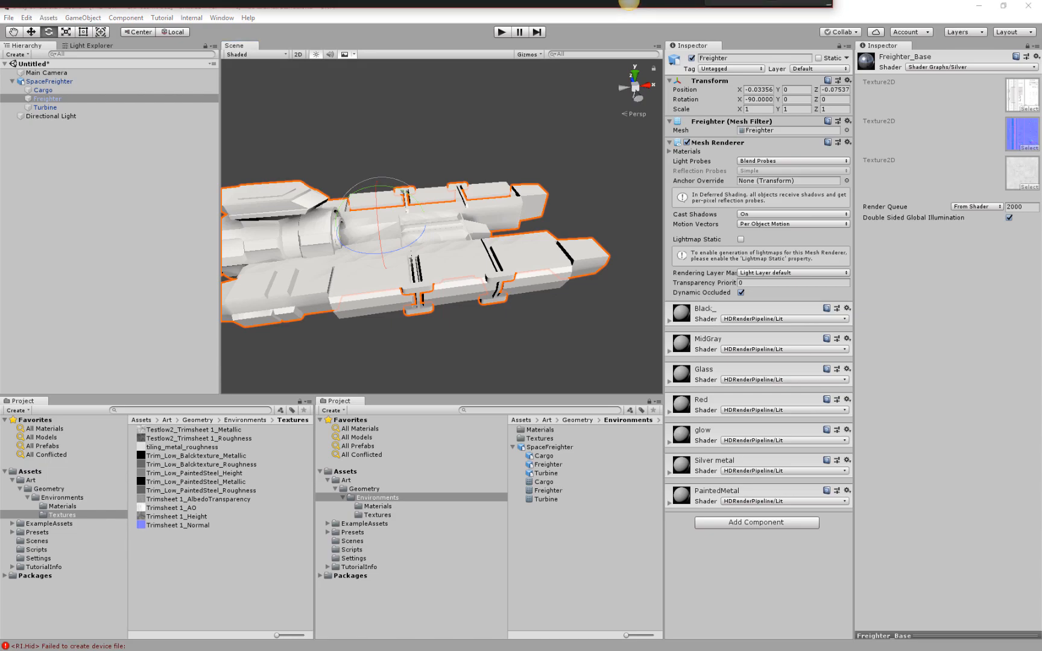
middle_click_drag(394, 332, 470, 319)
left_click(471, 319)
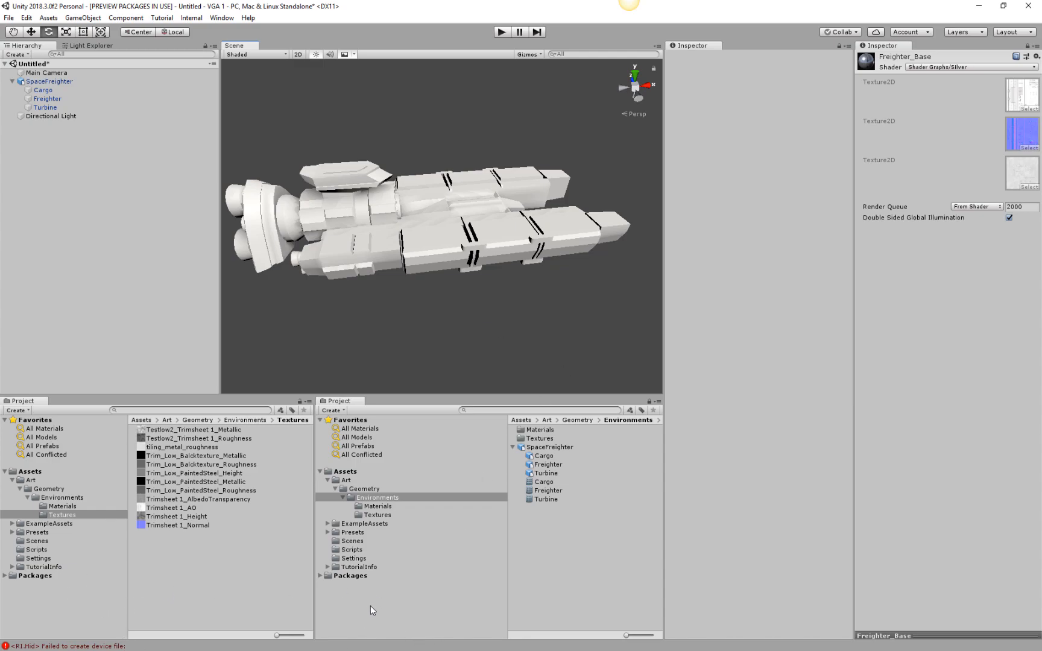
Open the Materials folder under Environments, check the Yellow Metal and Silver metal materials together, and clear the selection.
left_click(382, 507)
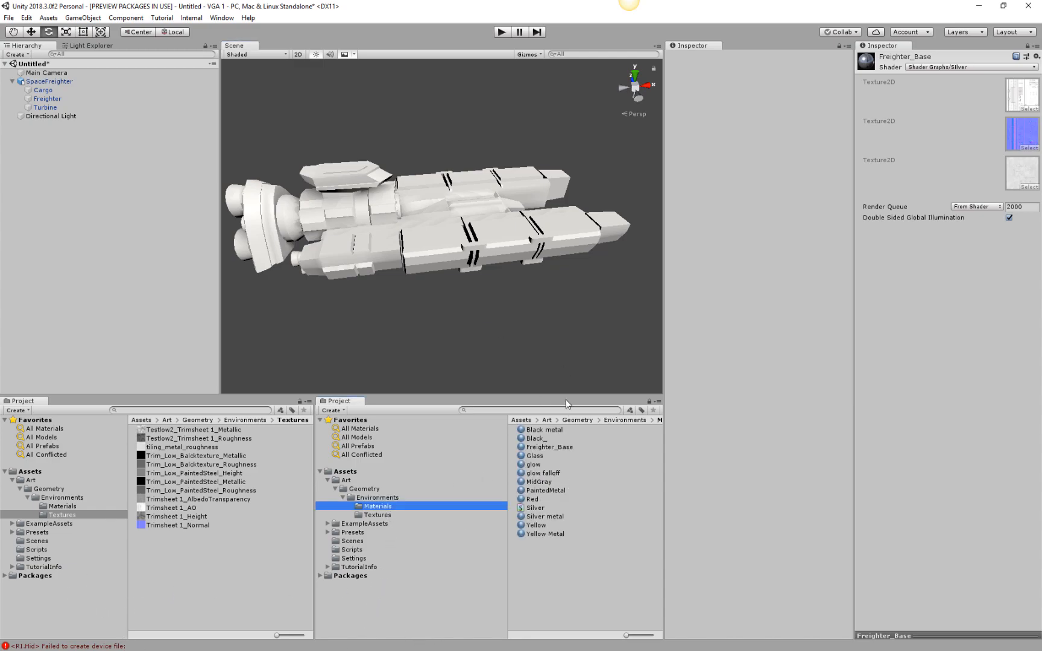
left_click_drag(579, 432, 522, 506)
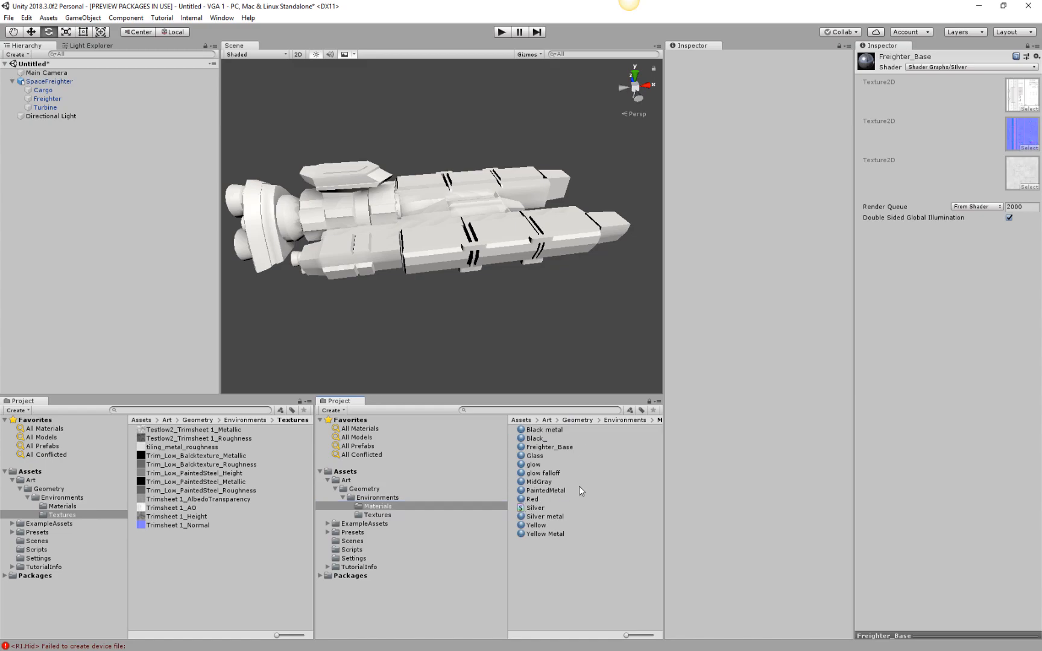
left_click(552, 534)
left_click(560, 517, "ctrl")
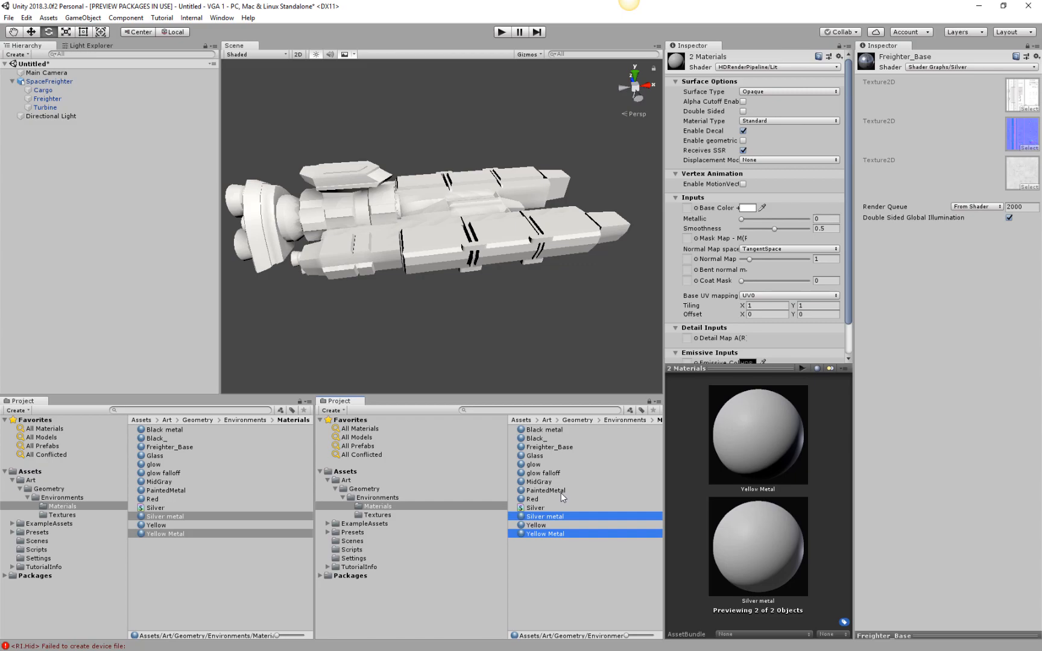
left_click(567, 575)
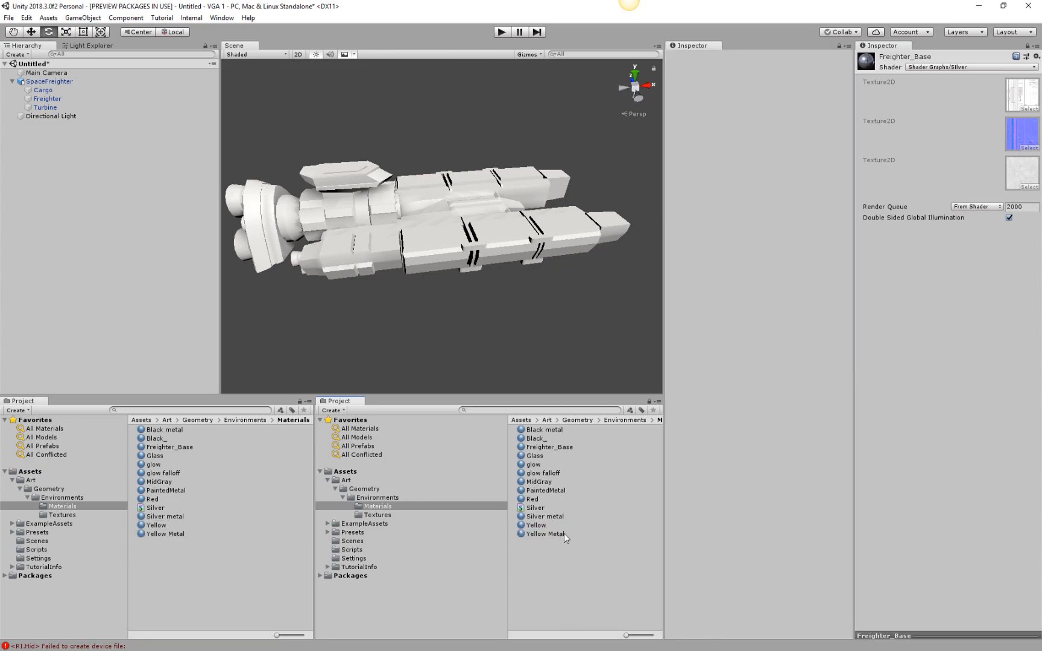
Examine which materials are assigned to the freighter's Cargo, Freighter and Turbine parts to find any unused ones.
left_click(490, 259)
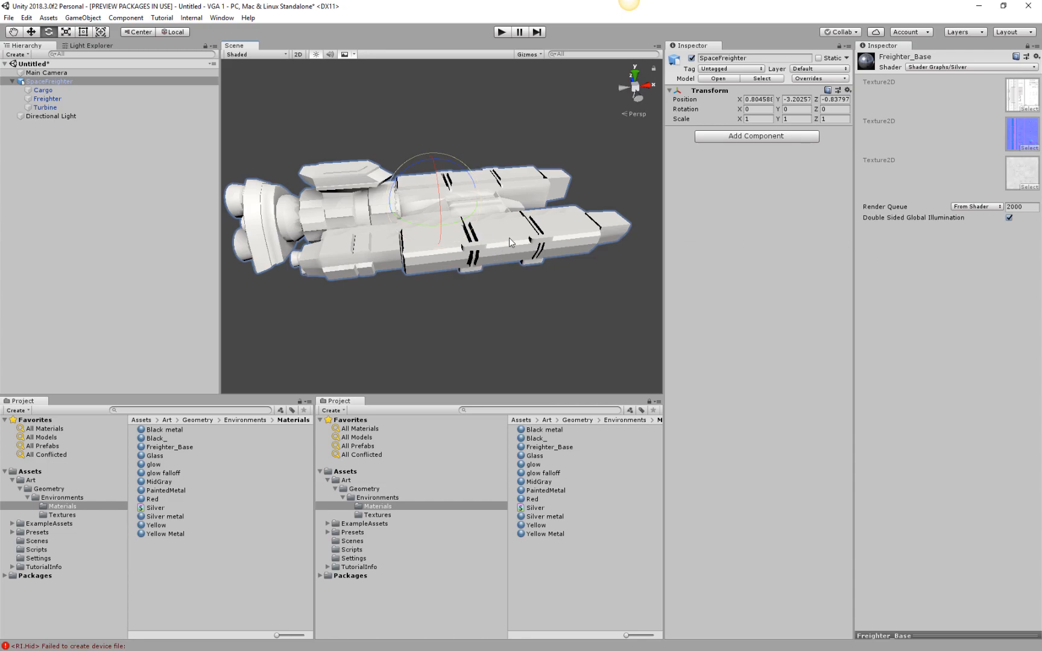
left_click(510, 239)
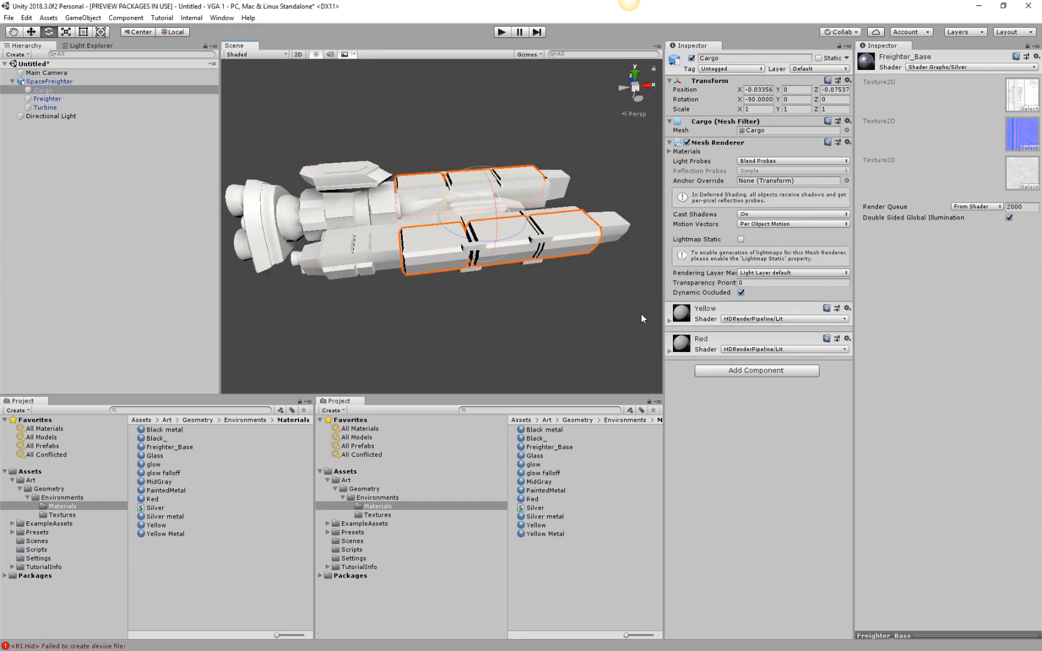
left_click(338, 242)
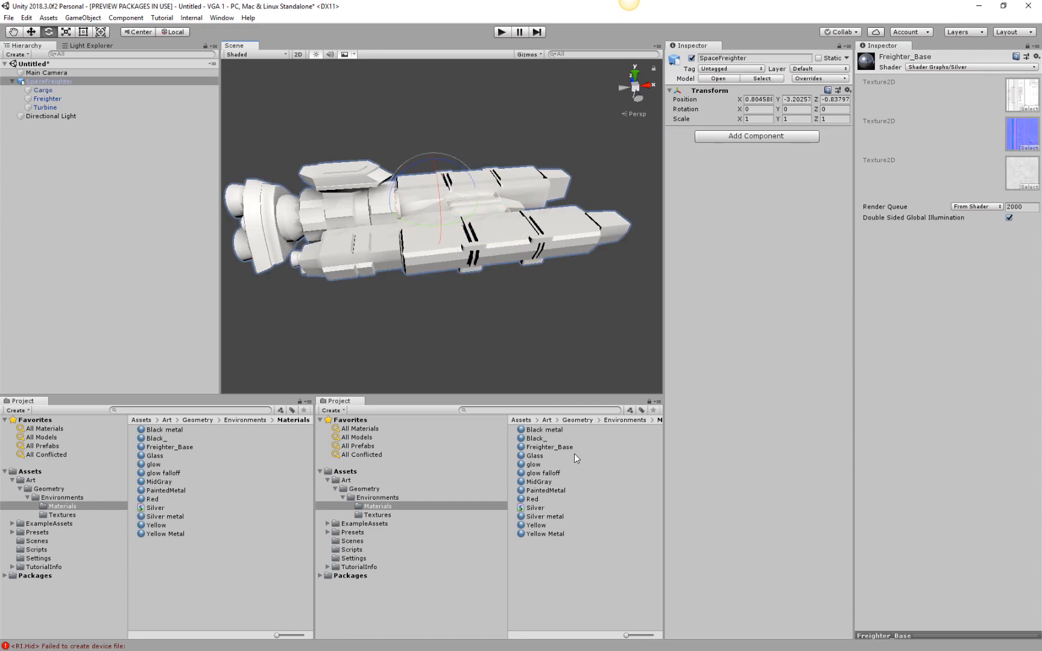
left_click(326, 242)
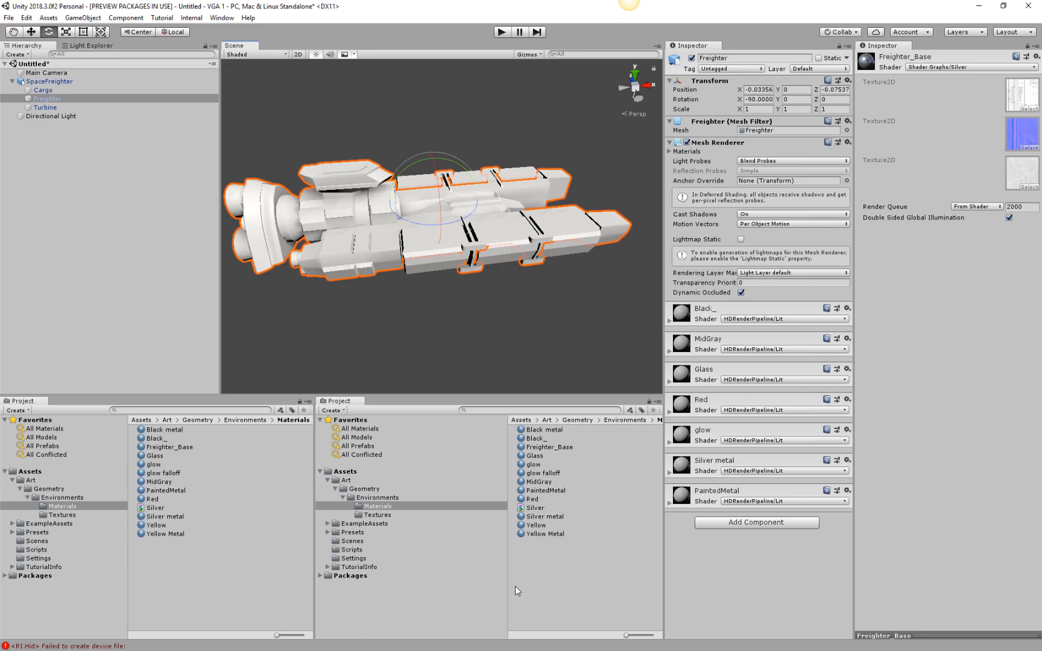
left_click(544, 535)
left_click(447, 260)
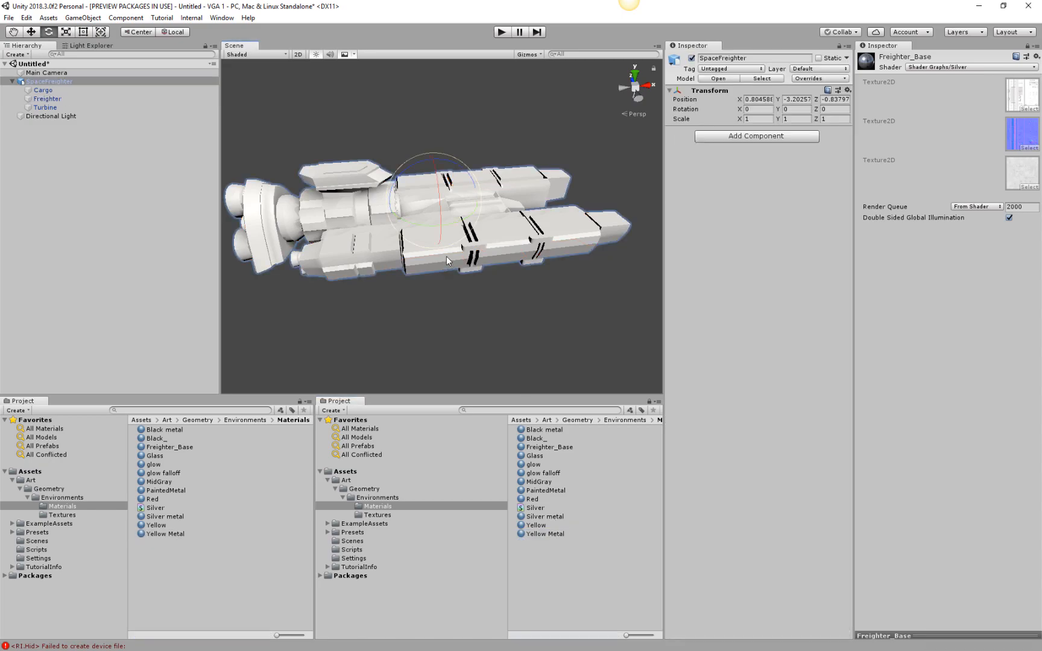
left_click(47, 107)
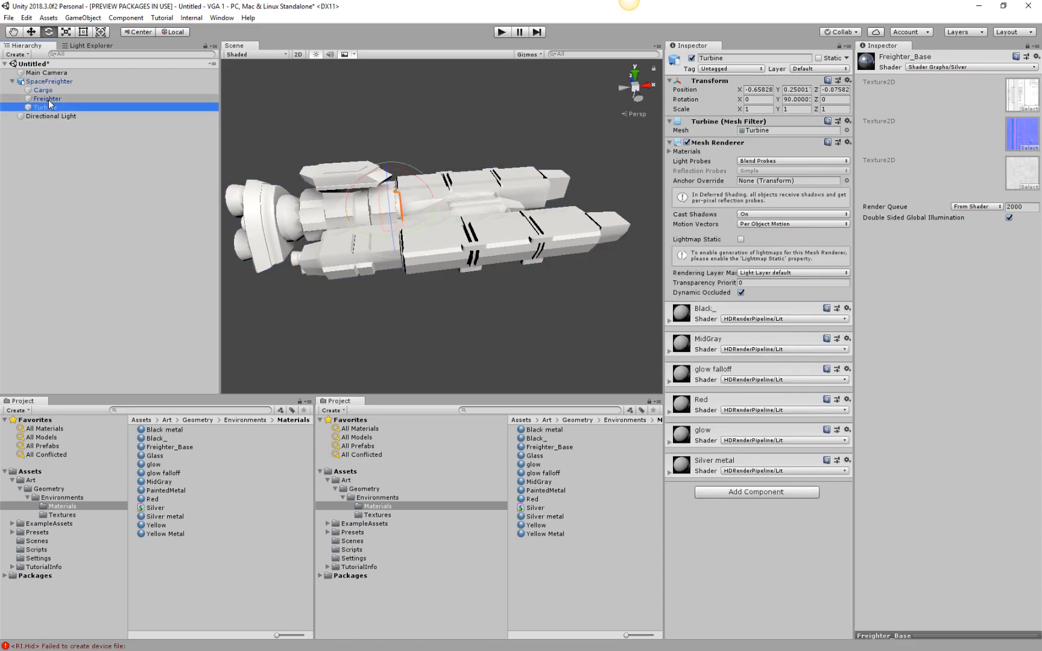
left_click(47, 98)
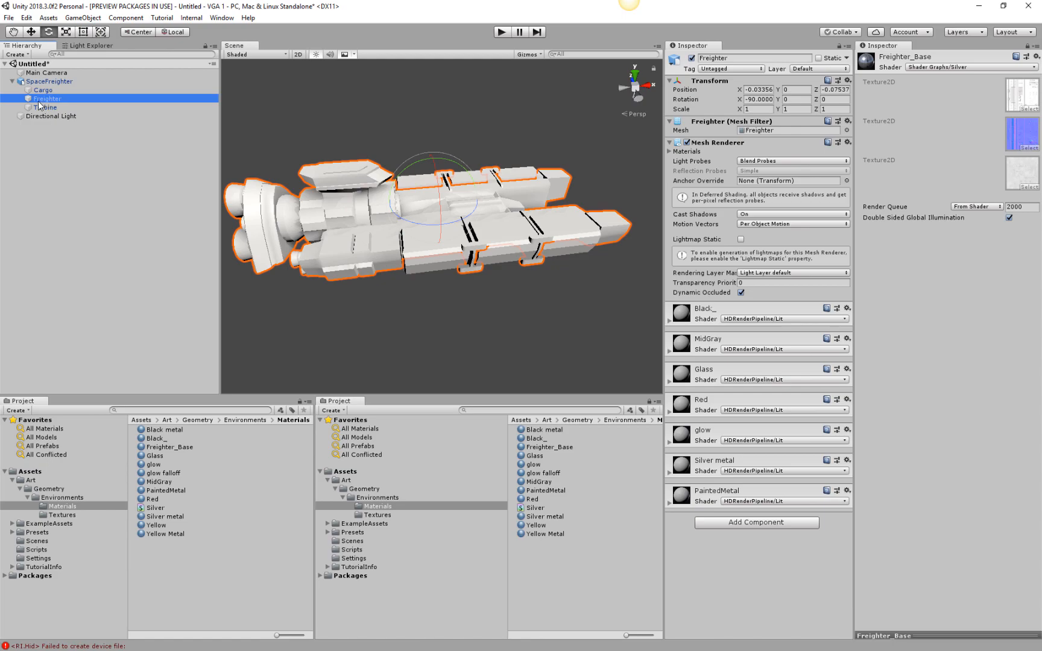
left_click(41, 90)
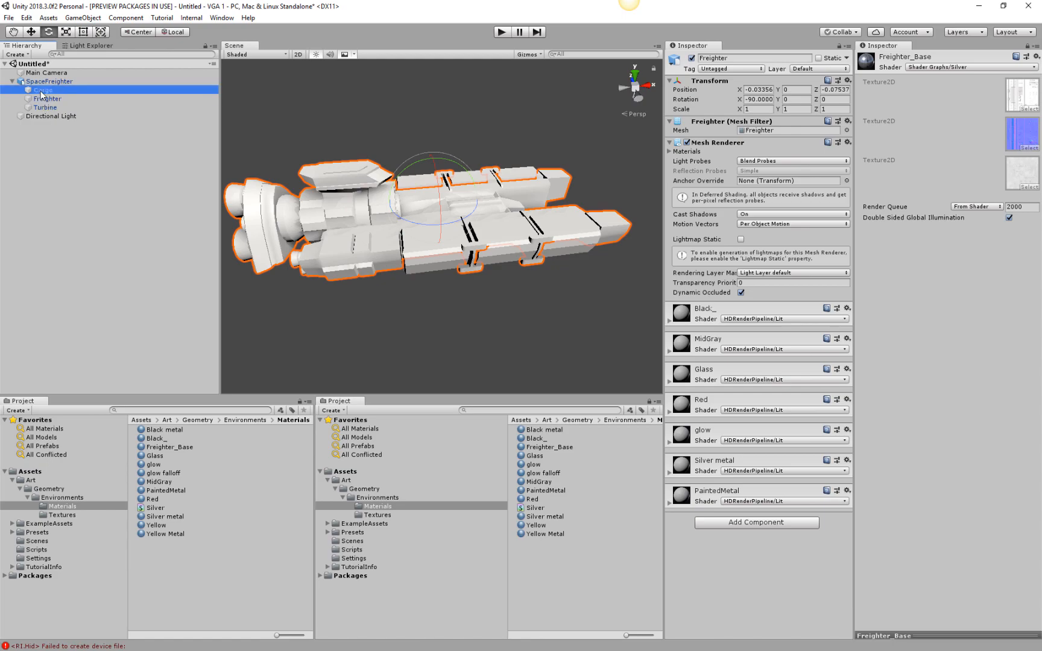
Delete the Yellow Metal material from the Materials folder.
left_click(536, 535)
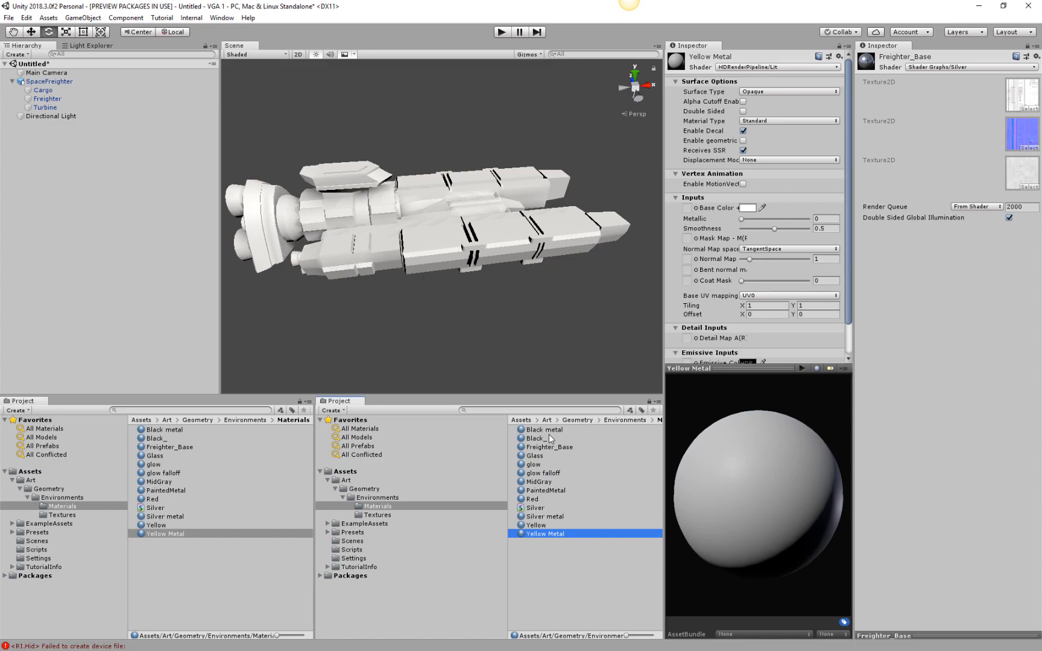
key("Delete")
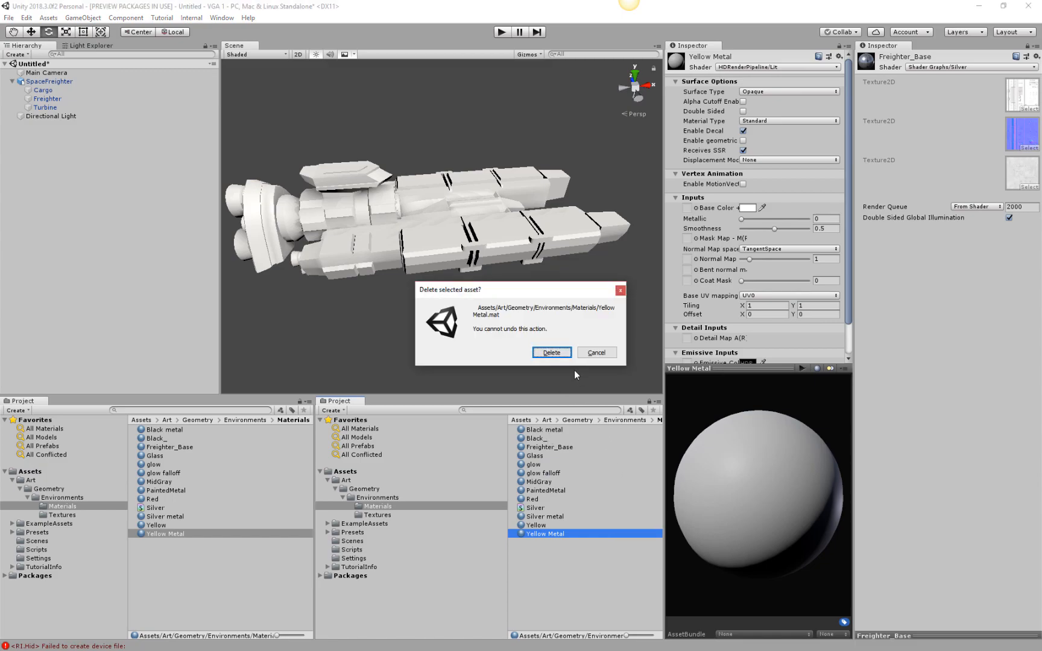
left_click(563, 355)
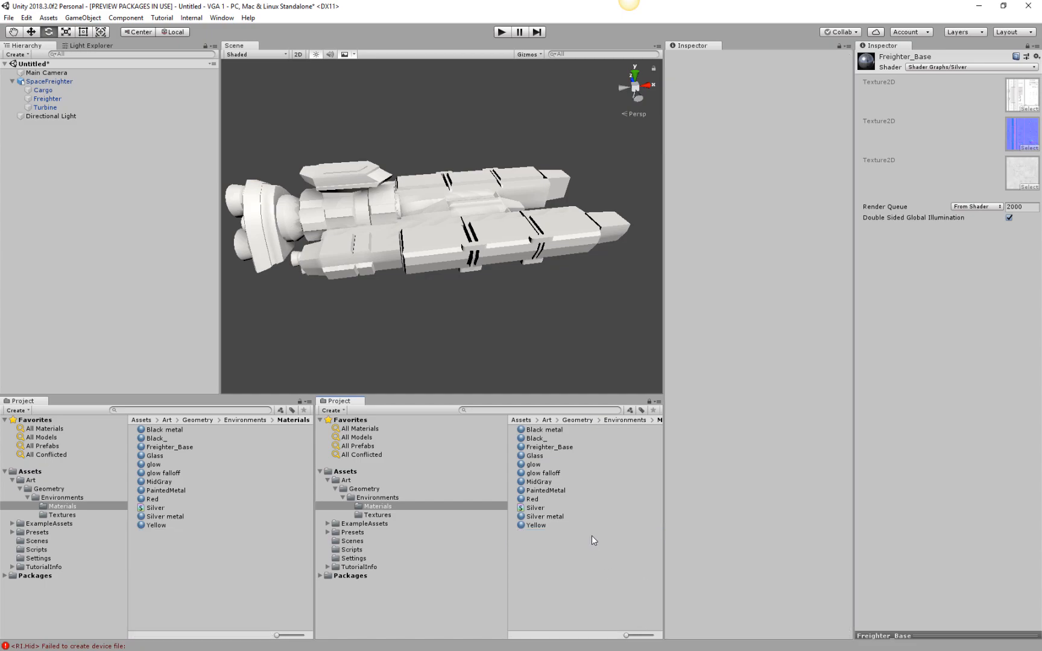
Open the Silver shader graph from the Materials folder for review.
middle_click_drag(473, 304, 489, 283)
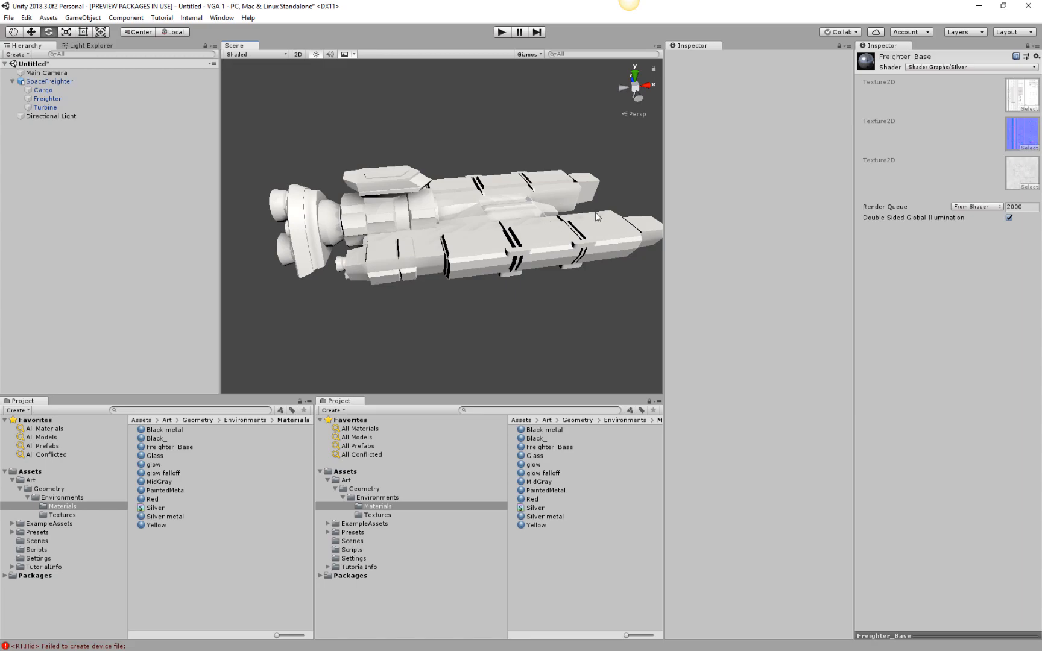
left_click_drag(633, 212, 475, 258, "alt")
middle_click_drag(477, 259, 494, 240)
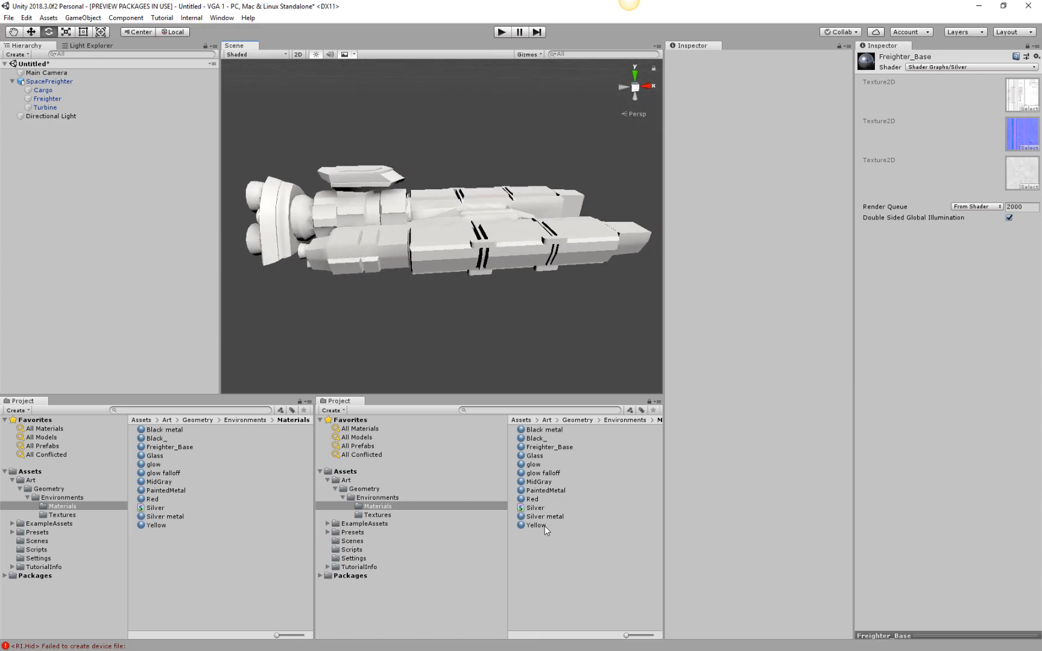
left_click(530, 509)
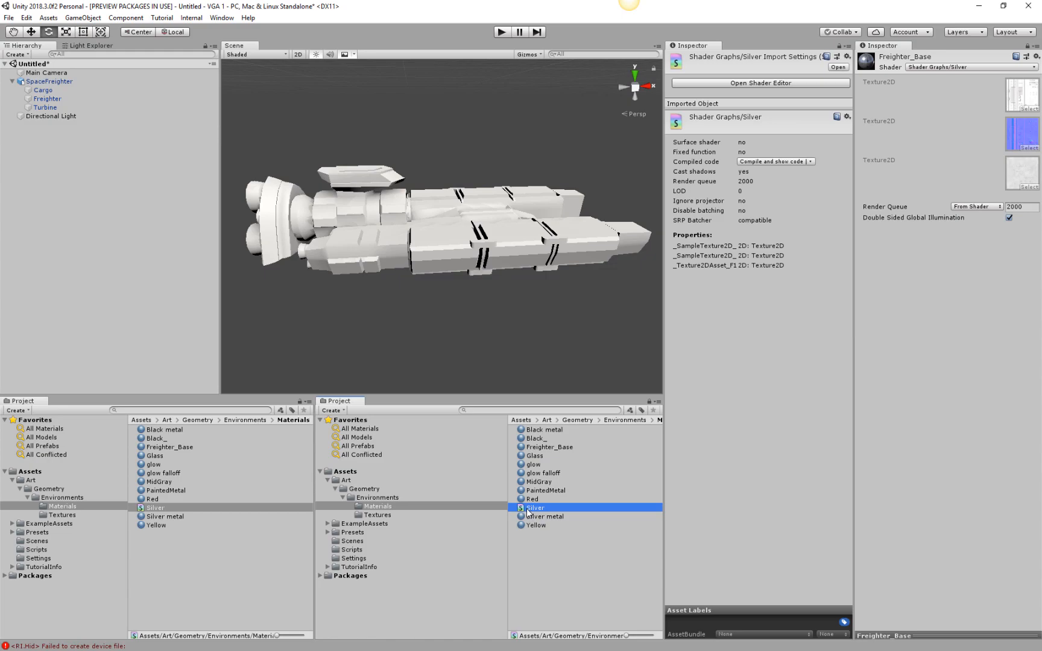
double_click(527, 509)
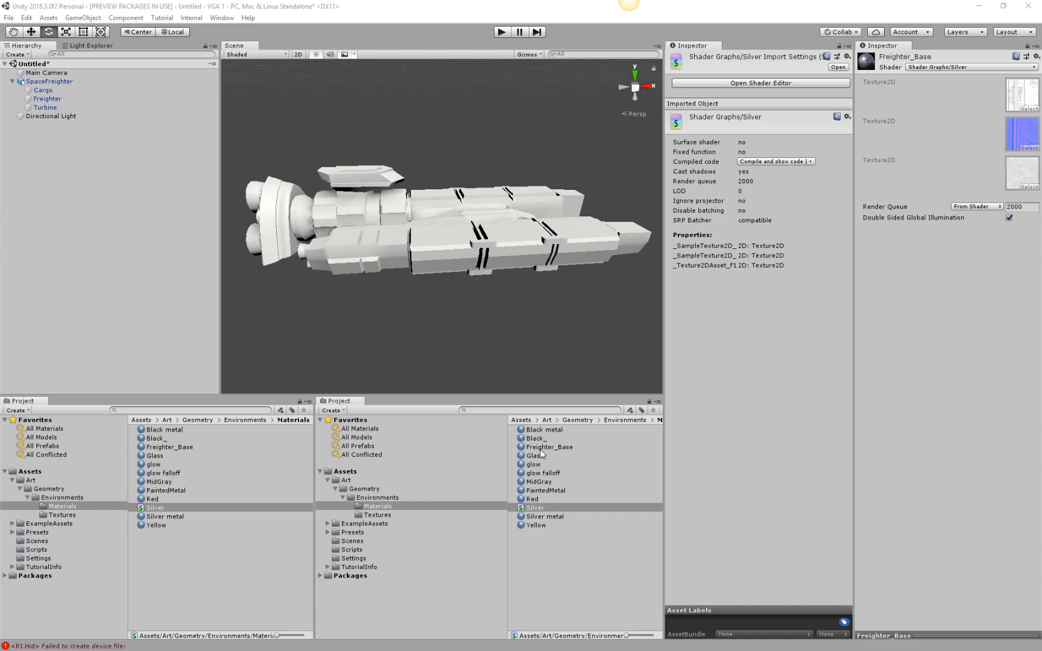
Assign the Shader Graphs/Silver shader to the Silver metal material.
left_click(542, 517)
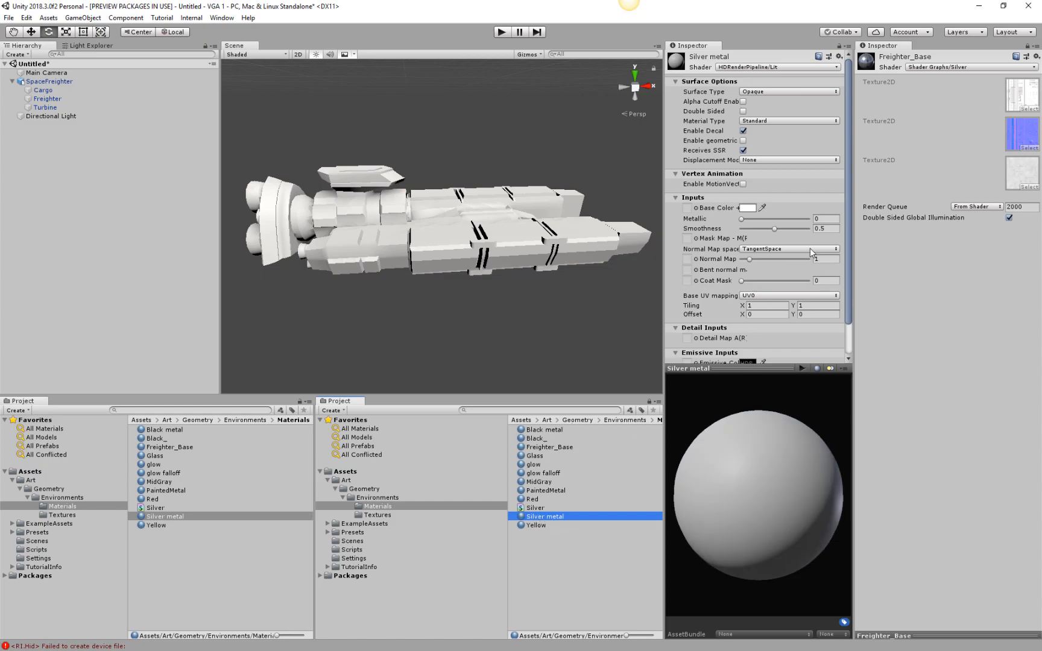
left_click(769, 67)
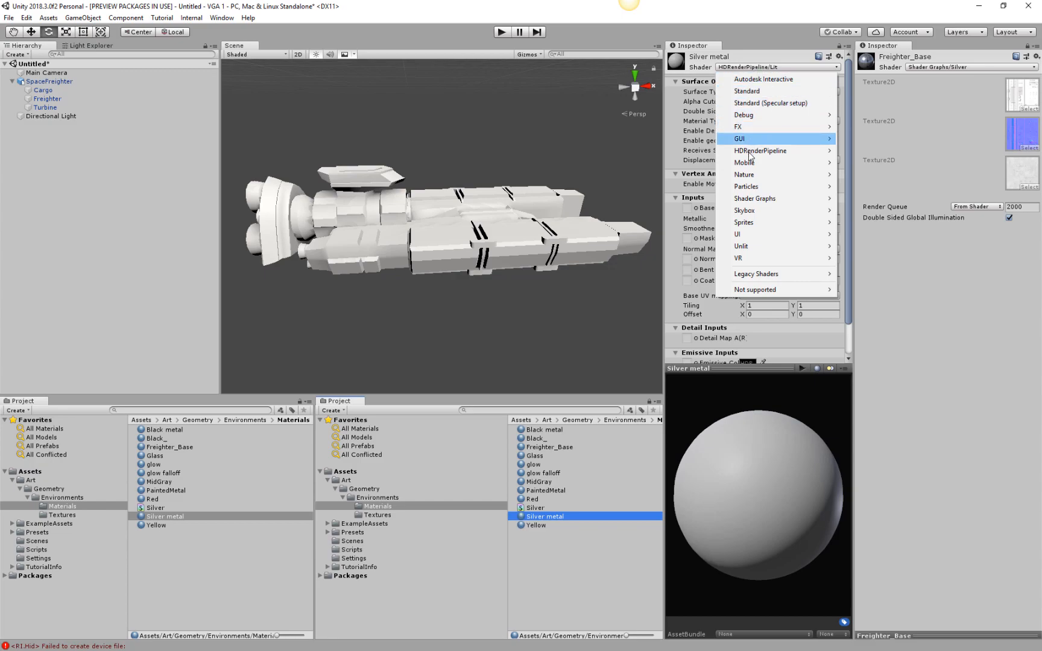
mouse_move(753, 204)
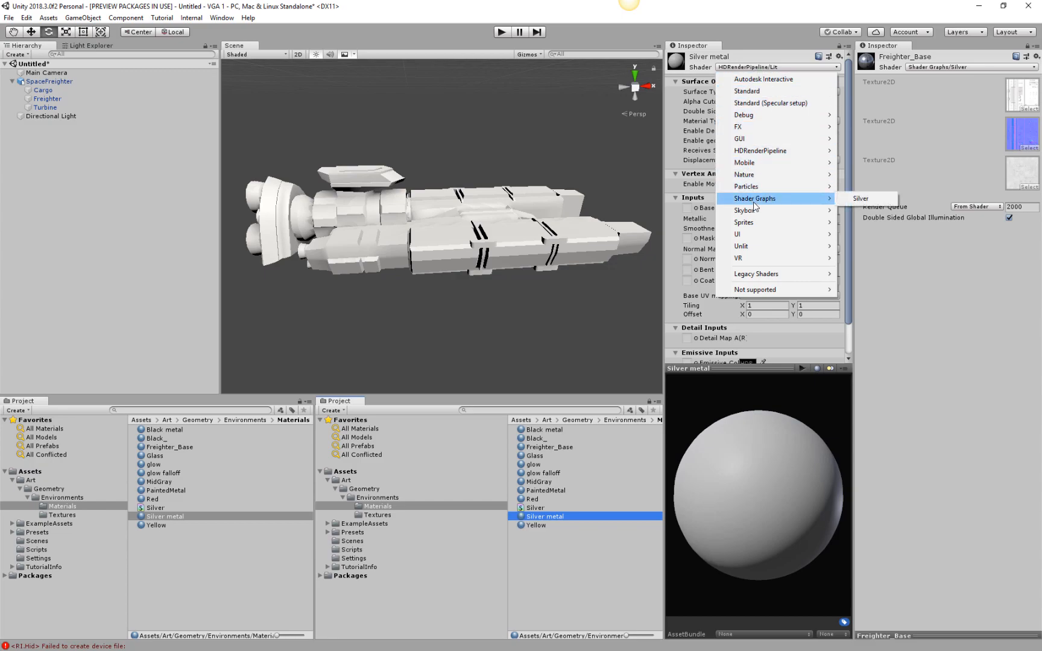
left_click(864, 199)
mouse_move(796, 495)
left_mouse_down()
mouse_move(785, 500)
mouse_move(743, 387)
mouse_move(829, 346)
mouse_move(818, 496)
mouse_move(731, 575)
mouse_move(746, 516)
mouse_move(824, 479)
mouse_move(796, 475)
left_mouse_up()
Examine the silver metal surfaces on the freighter up close, including the clamps, recessed panels and central walkway.
left_click_drag(448, 252, 427, 242, "alt")
right_click_drag(427, 241, 616, 512, "alt")
left_click_drag(531, 361, 466, 392, "alt")
middle_click_drag(469, 346, 447, 264)
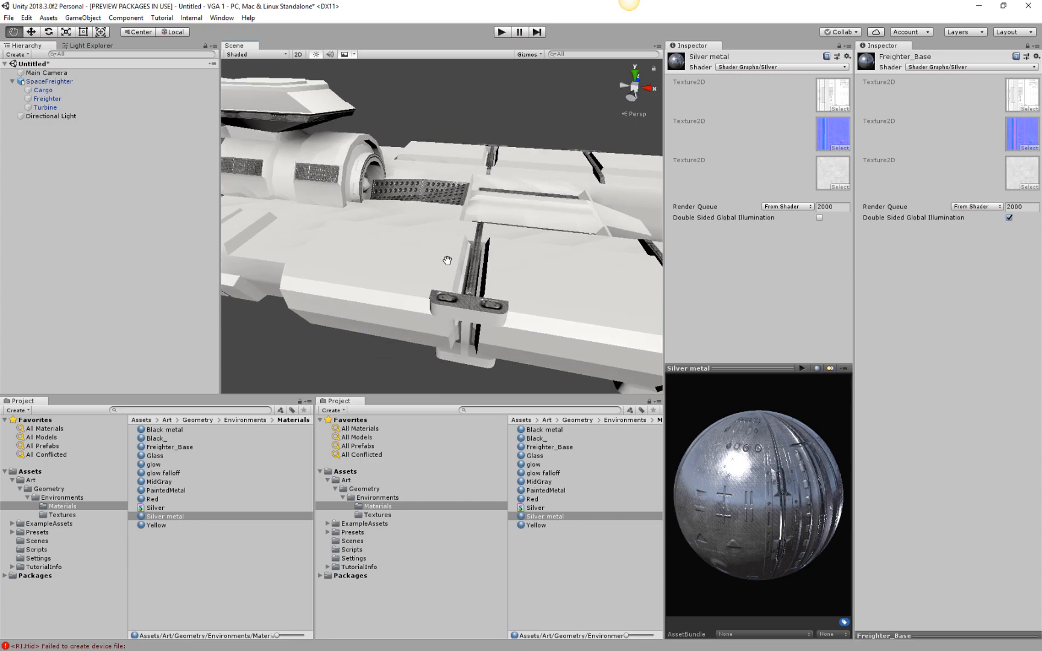
scroll(483, 275, "up", 3)
scroll(506, 278, "down", 1)
scroll(510, 273, "up", 1)
middle_click_drag(513, 266, 481, 256)
scroll(521, 277, "down", 3)
scroll(460, 258, "up", 3)
scroll(467, 254, "down", 3)
left_click_drag(467, 254, 482, 339, "alt")
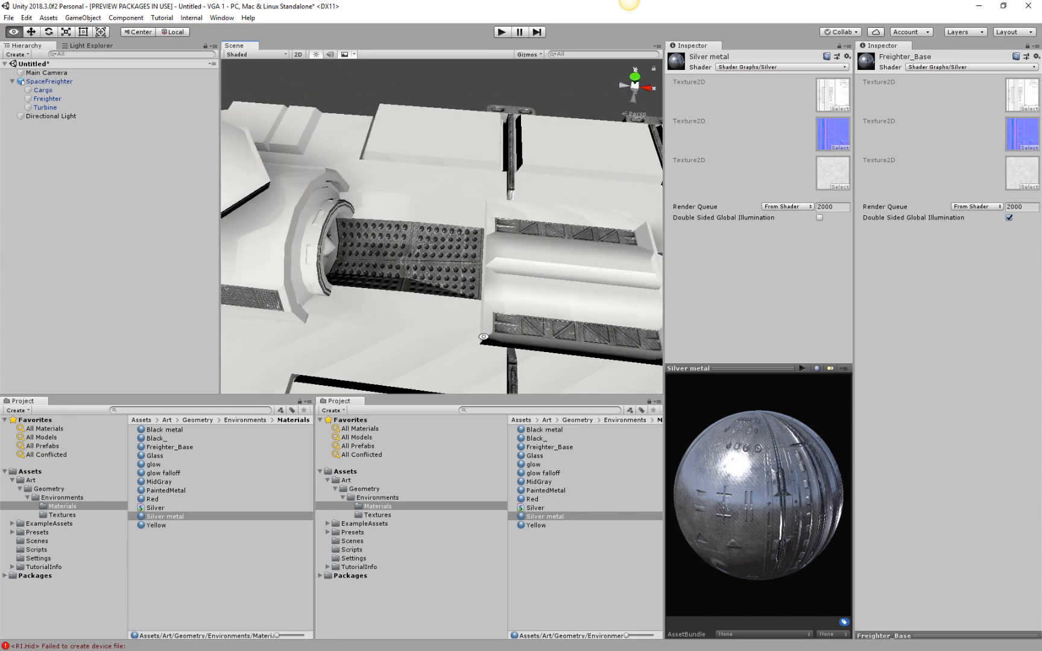
scroll(451, 268, "up", 4)
scroll(469, 281, "down", 1)
middle_click_drag(504, 311, 502, 269)
scroll(503, 269, "down", 4)
middle_click_drag(582, 273, 487, 248)
scroll(529, 239, "down", 4)
middle_click_drag(505, 324, 532, 281)
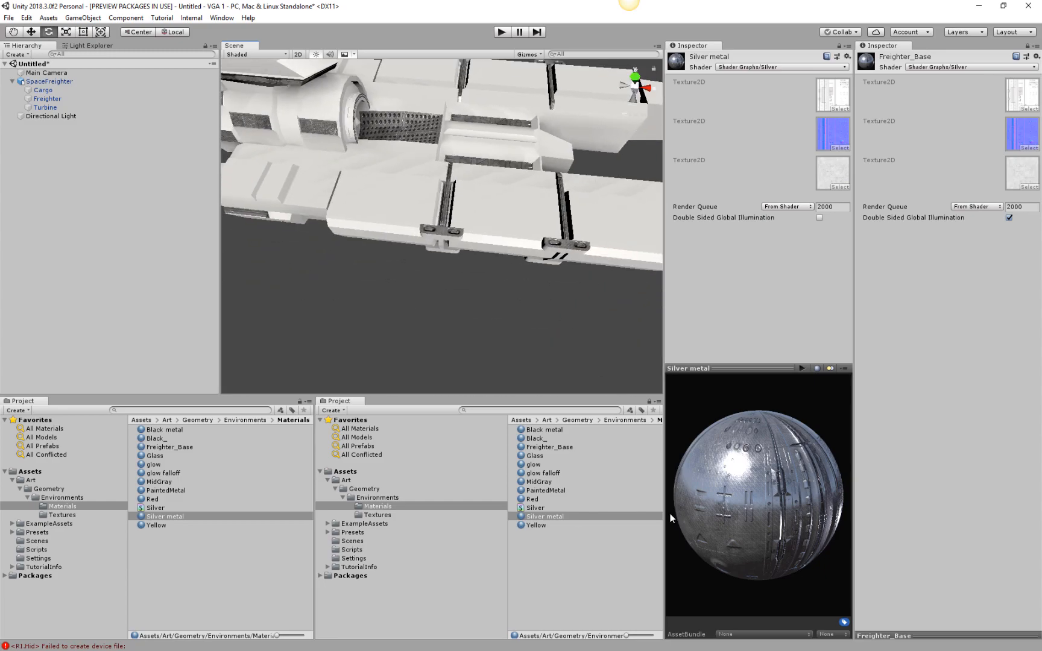
Review the settings of the Silver shader graph, the Red material and the Silver metal material.
left_click(537, 508)
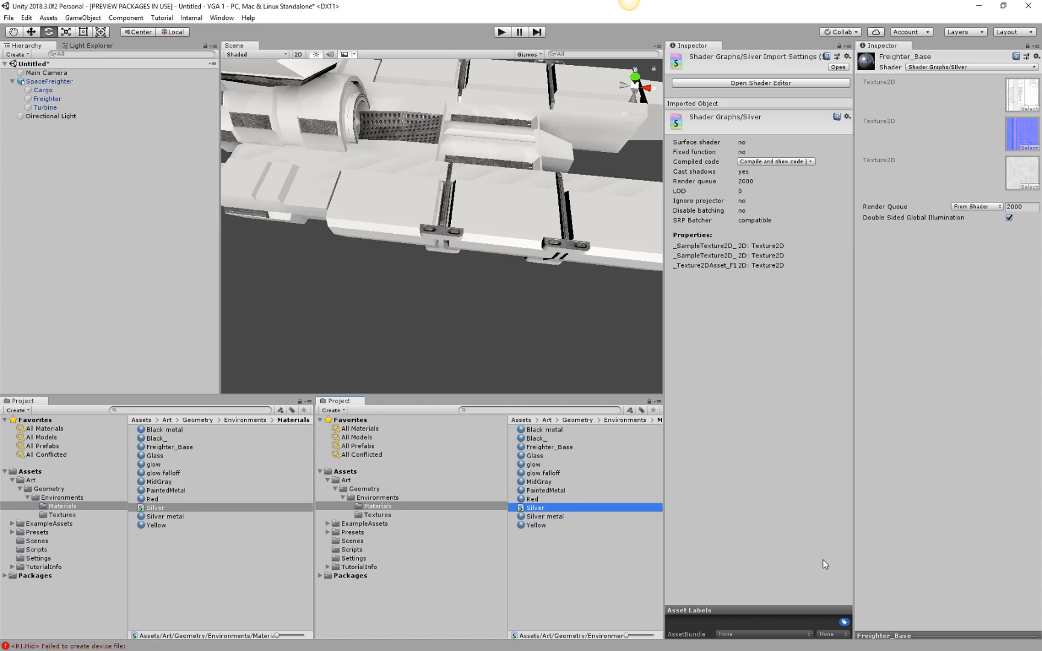
left_click(533, 500)
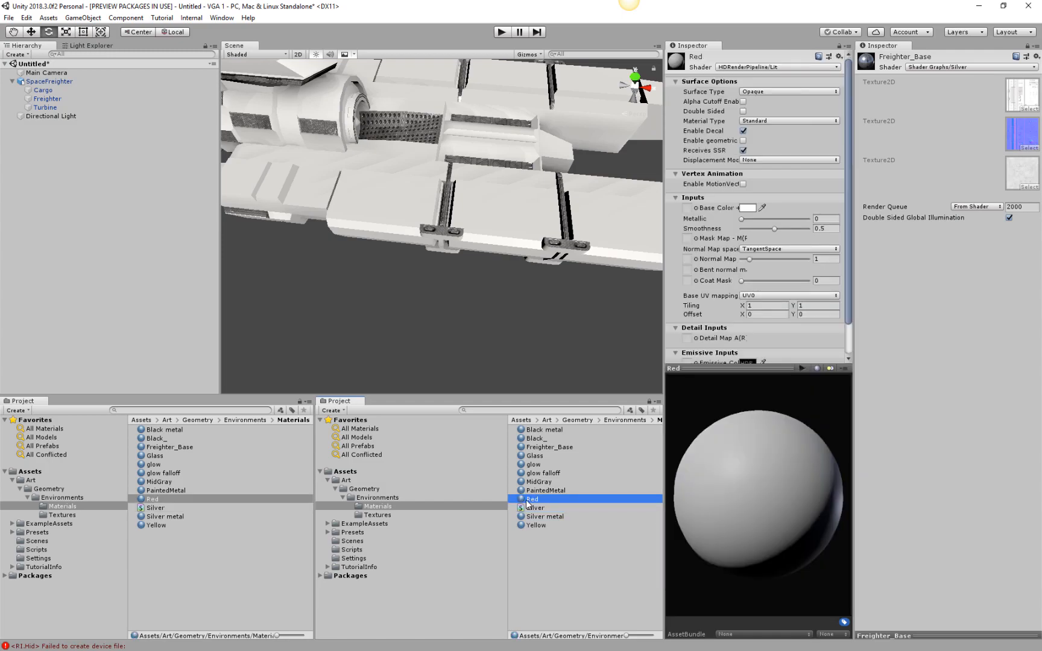
left_click(534, 517)
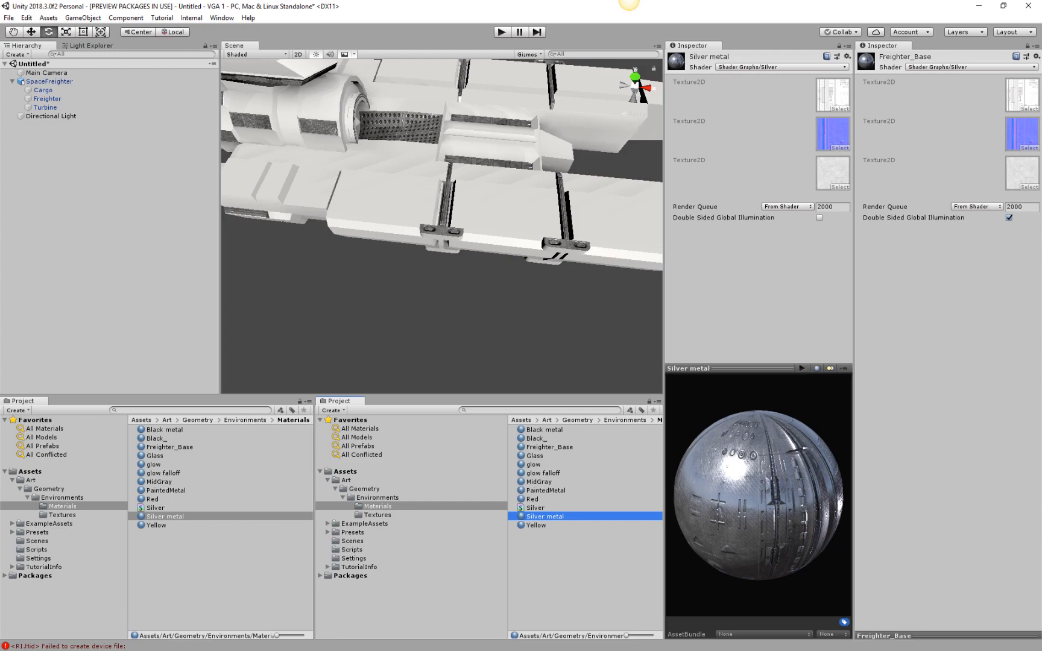
Close the Inspector showing Silver metal, keeping the Freighter_Base one, and bring the whole freighter into view.
left_click(703, 48)
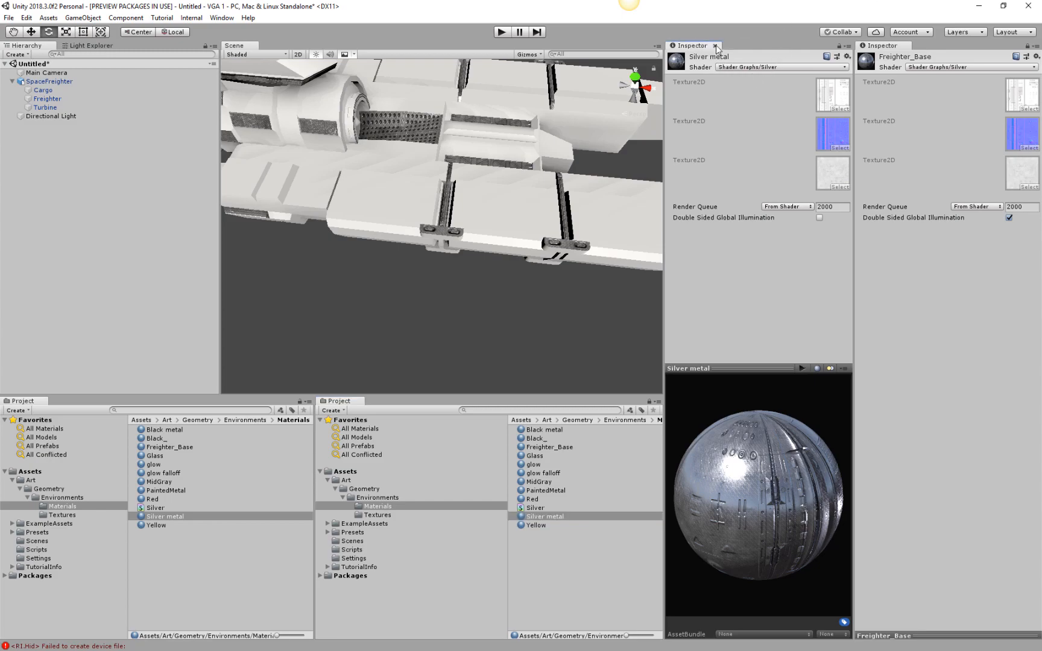
left_click(715, 45)
middle_click_drag(662, 247, 665, 280)
scroll(665, 280, "down", 5)
key("e")
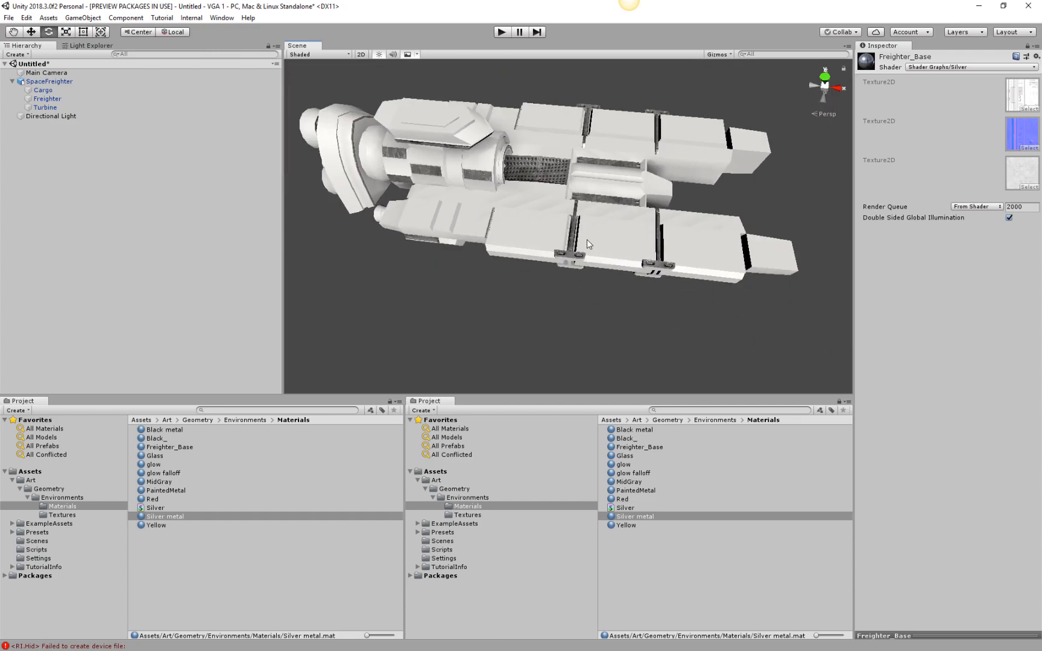
left_click(587, 240)
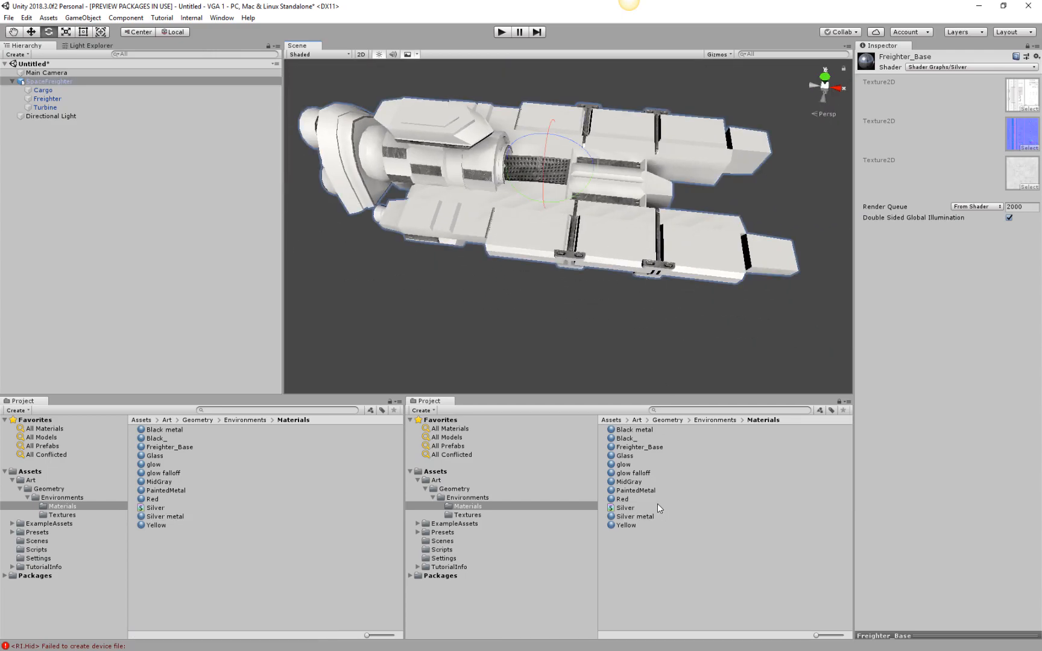
Create a PBR Graph shader named MidGray in the Materials folder.
right_click(627, 546)
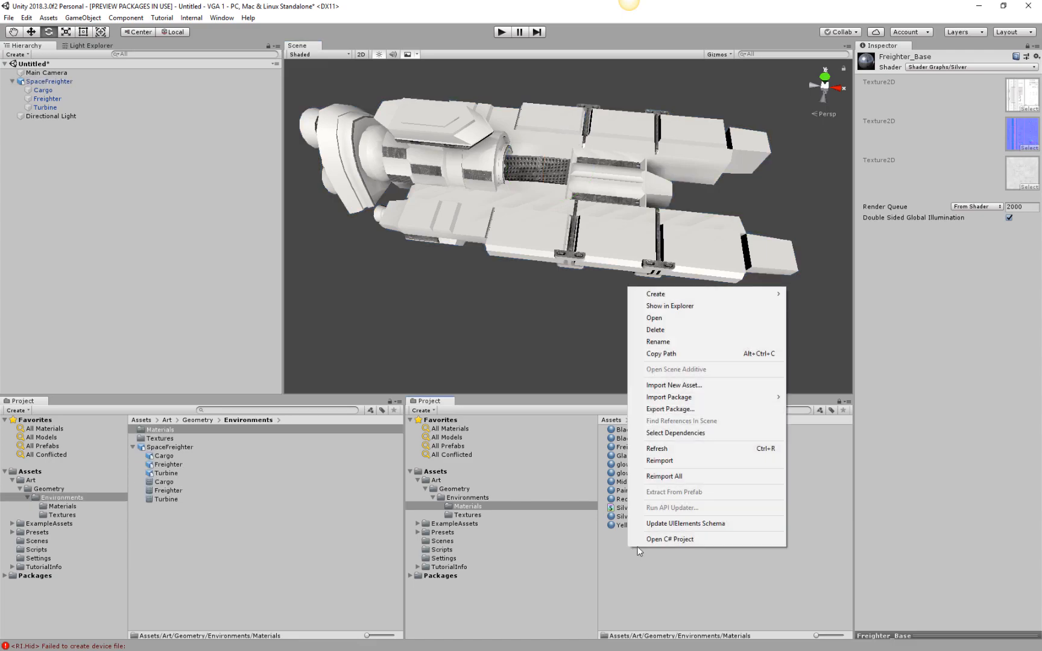
mouse_move(675, 294)
mouse_move(845, 231)
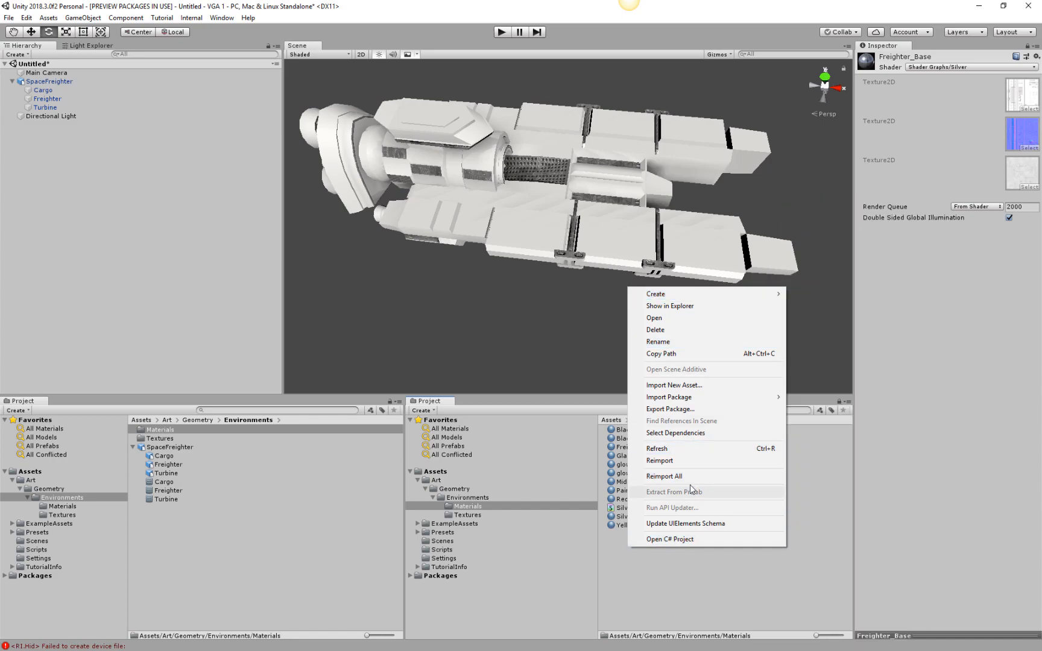
mouse_move(714, 295)
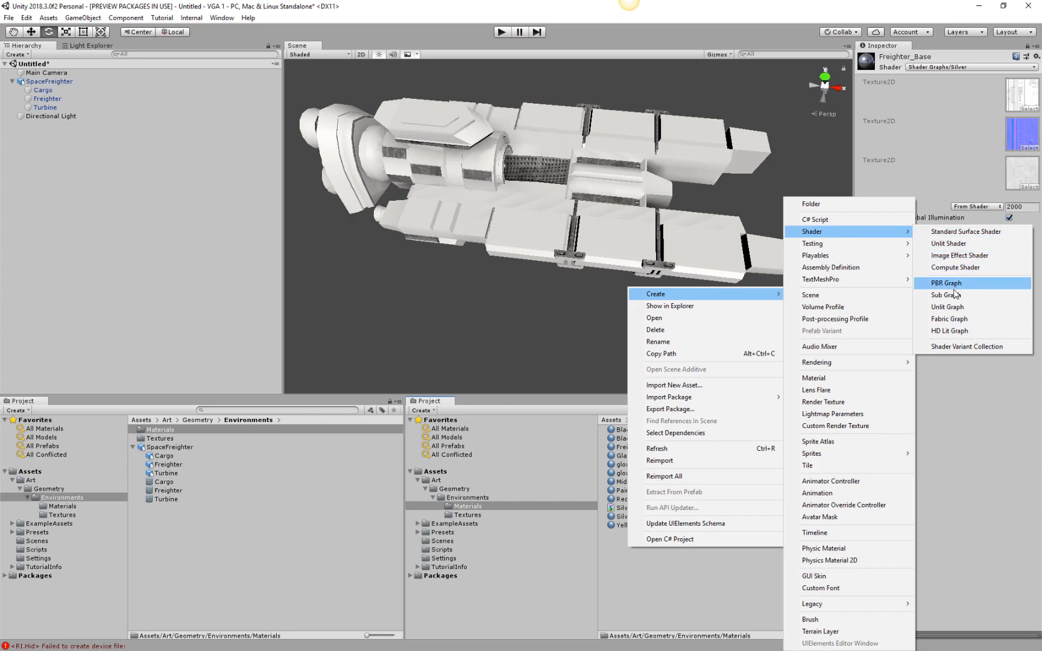
left_click(956, 284)
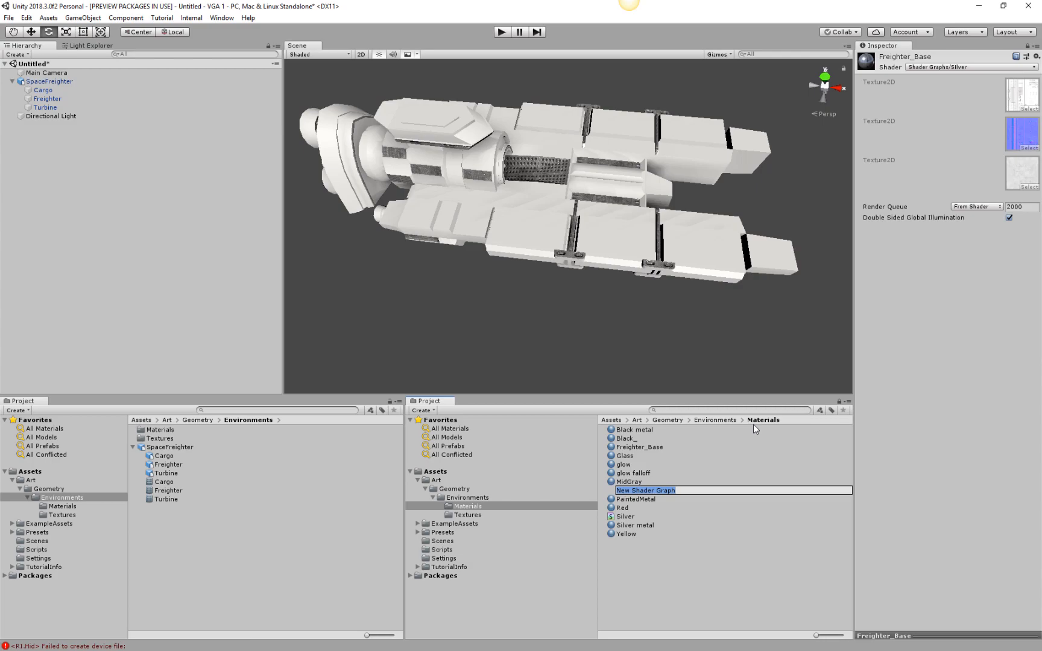
type("MidGray")
key("Return")
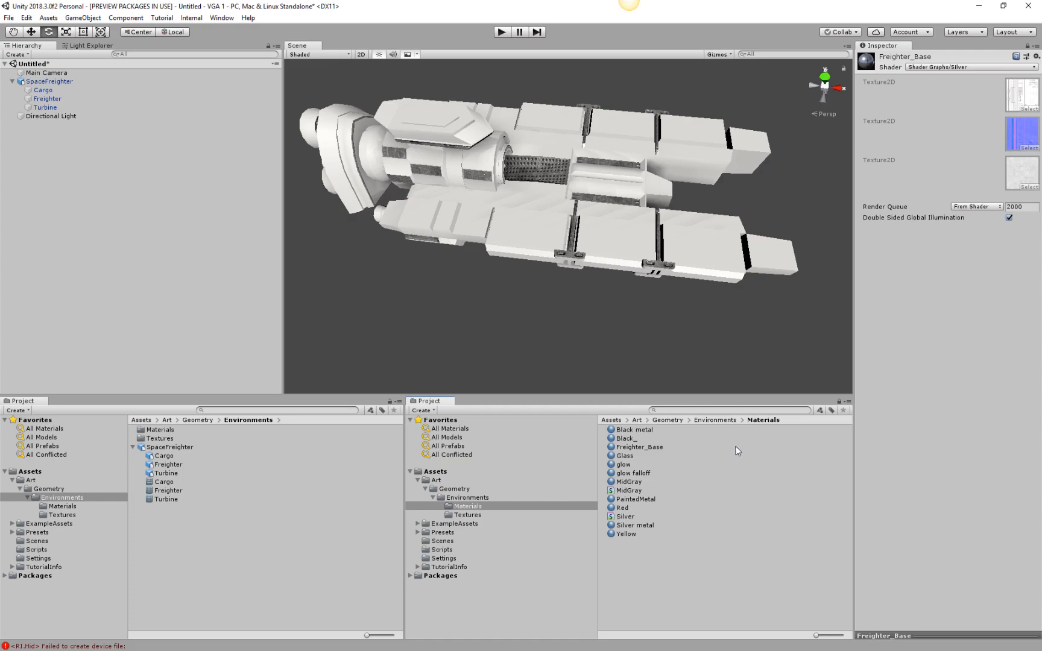
Delete the Freighter_Base and Black metal materials from the Materials folder.
left_click(648, 455)
left_click(647, 439)
left_click(649, 445)
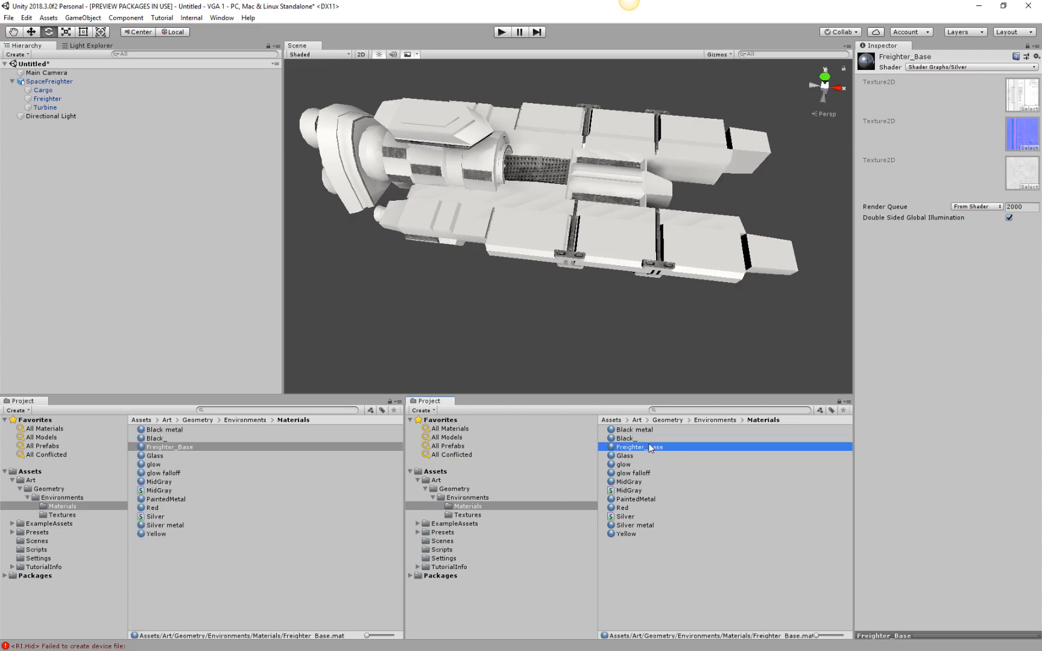
key("Delete")
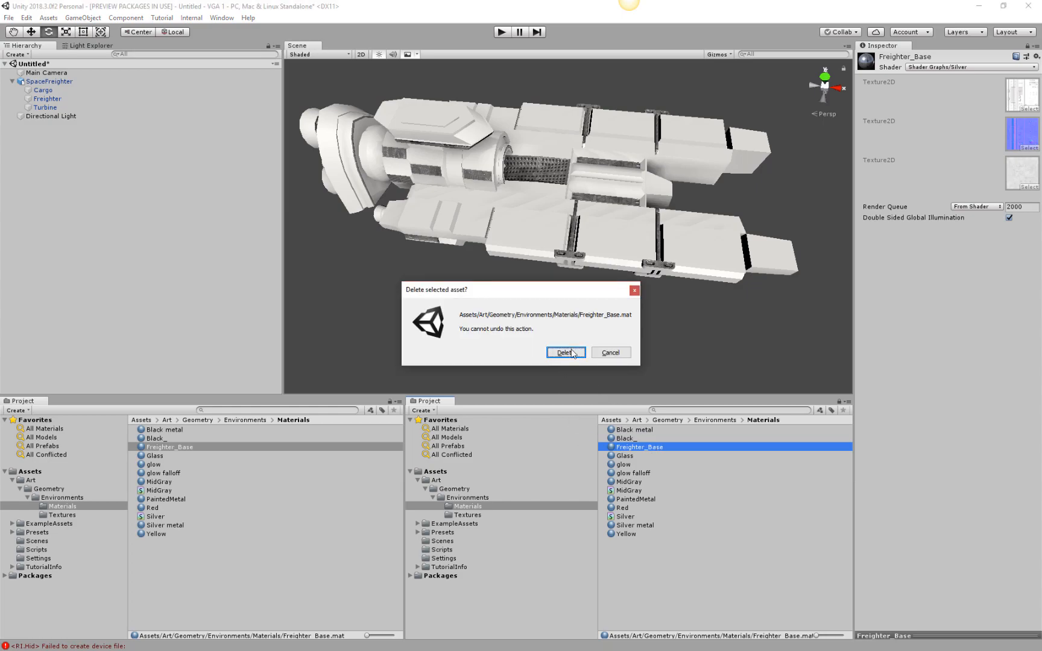
left_click(566, 353)
left_click(632, 429)
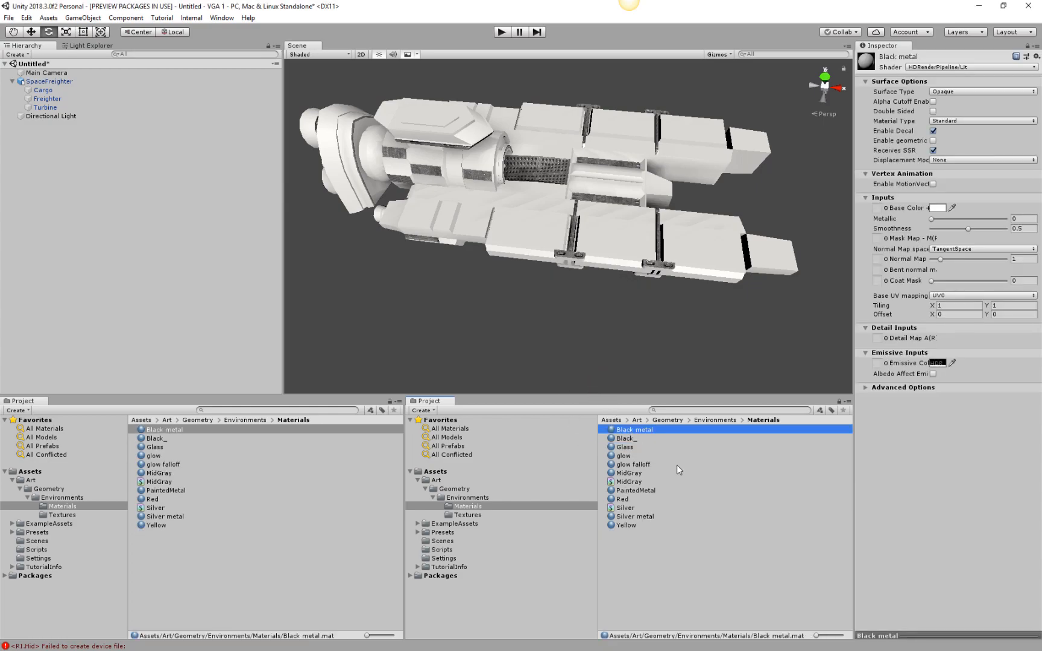
key("Delete")
left_click(552, 352)
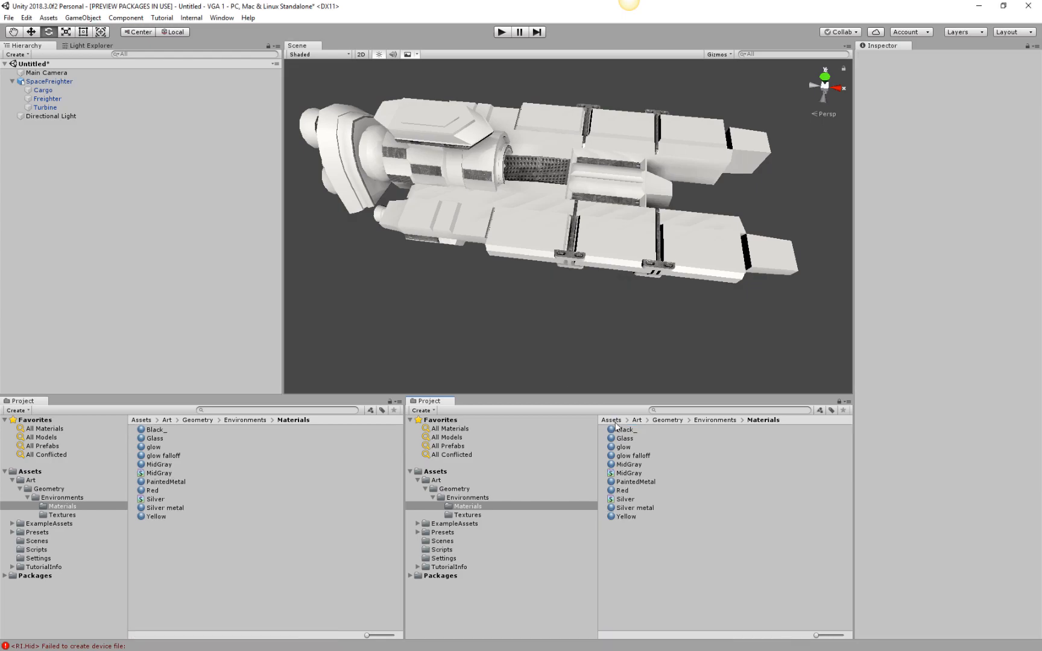
Assign the Shader Graphs/MidGray shader to the MidGray material and check it on the freighter.
left_click(631, 475)
left_click(637, 465)
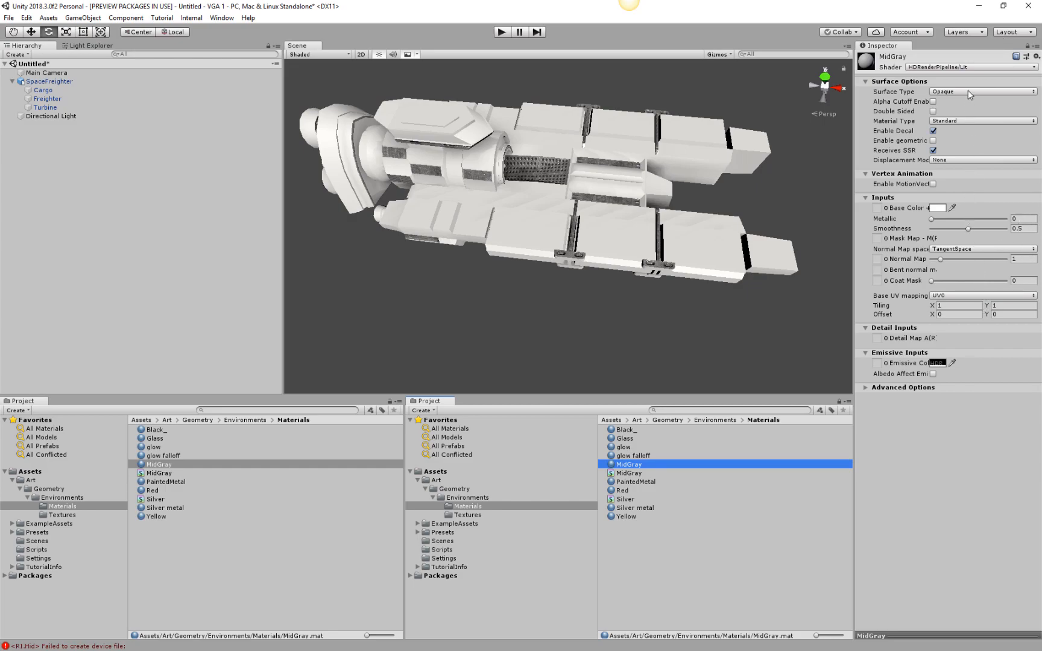
left_click(950, 66)
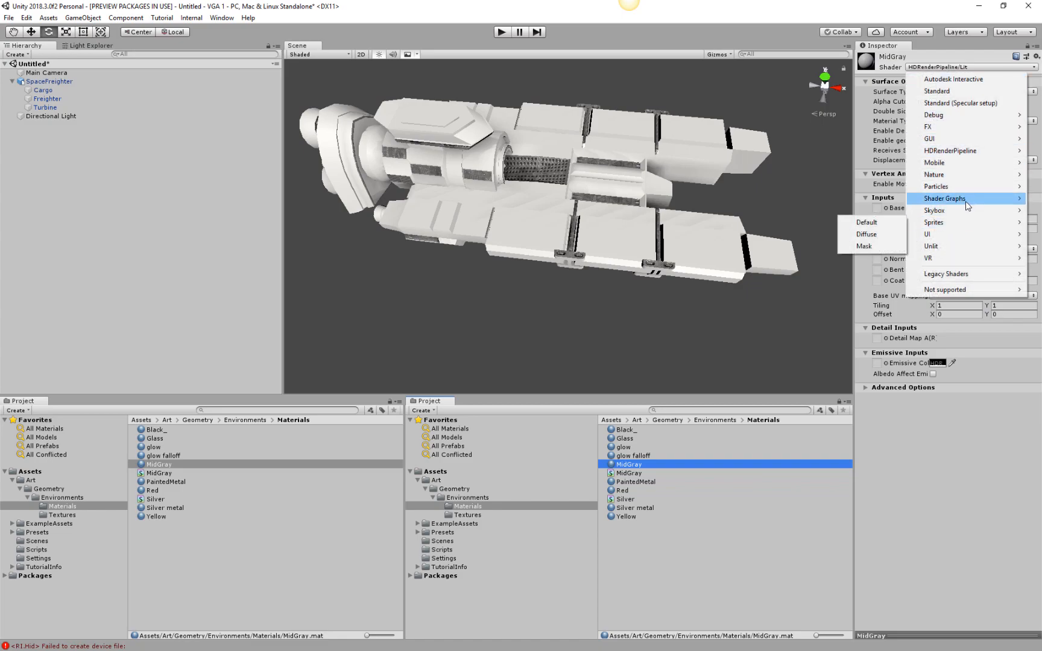
mouse_move(967, 204)
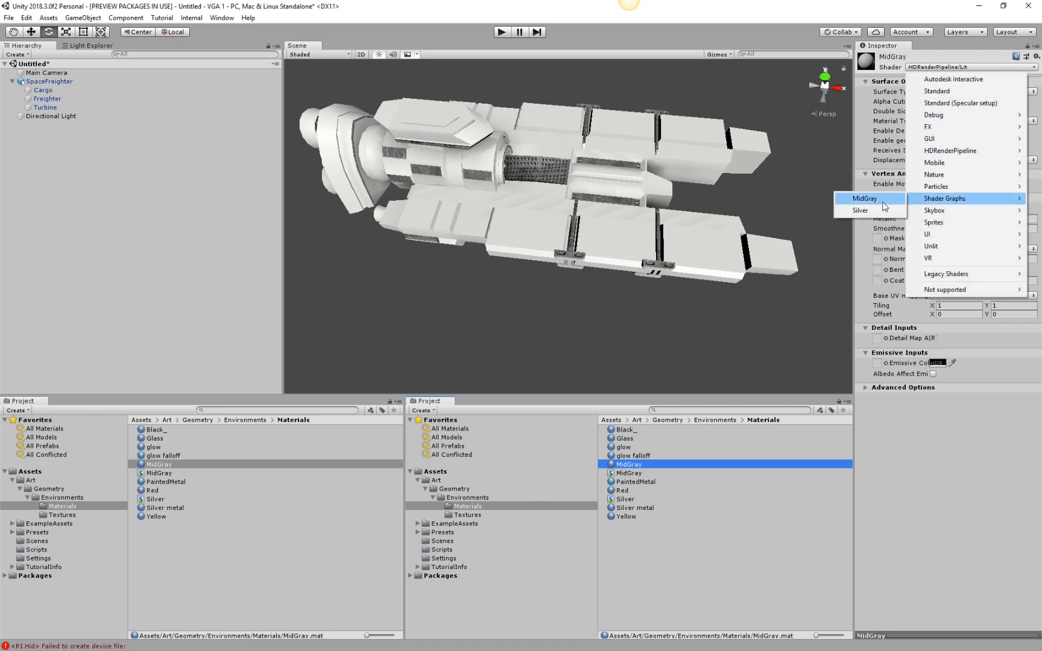
left_click(865, 198)
middle_click_drag(654, 252, 682, 288, "alt")
left_click_drag(645, 286, 573, 250, "alt")
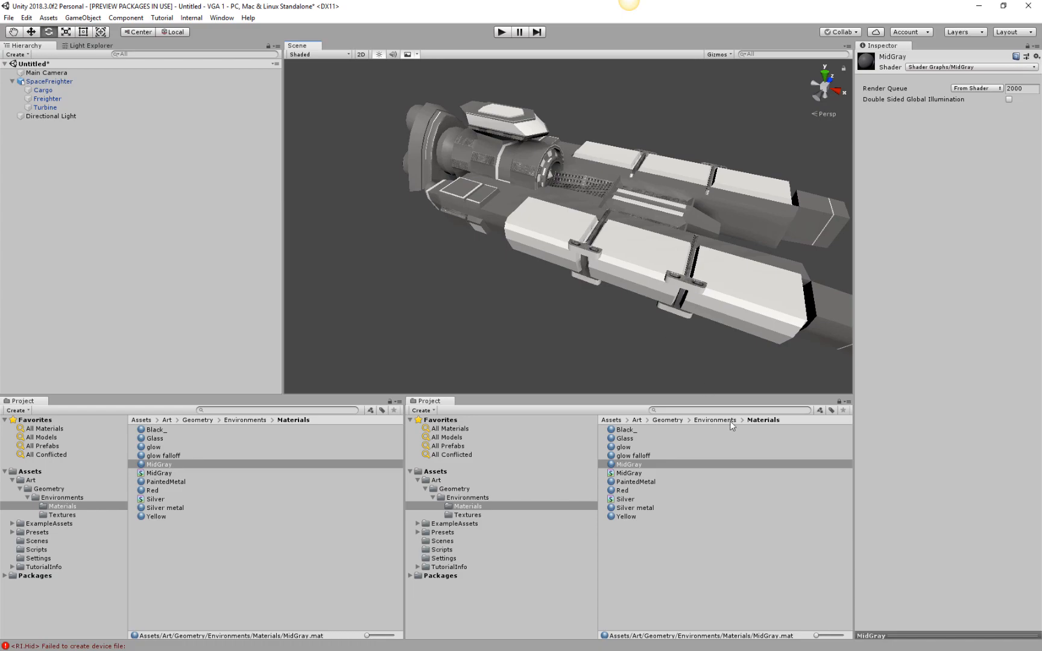
Create a PBR Graph shader named Red in the Materials folder.
right_click(656, 560)
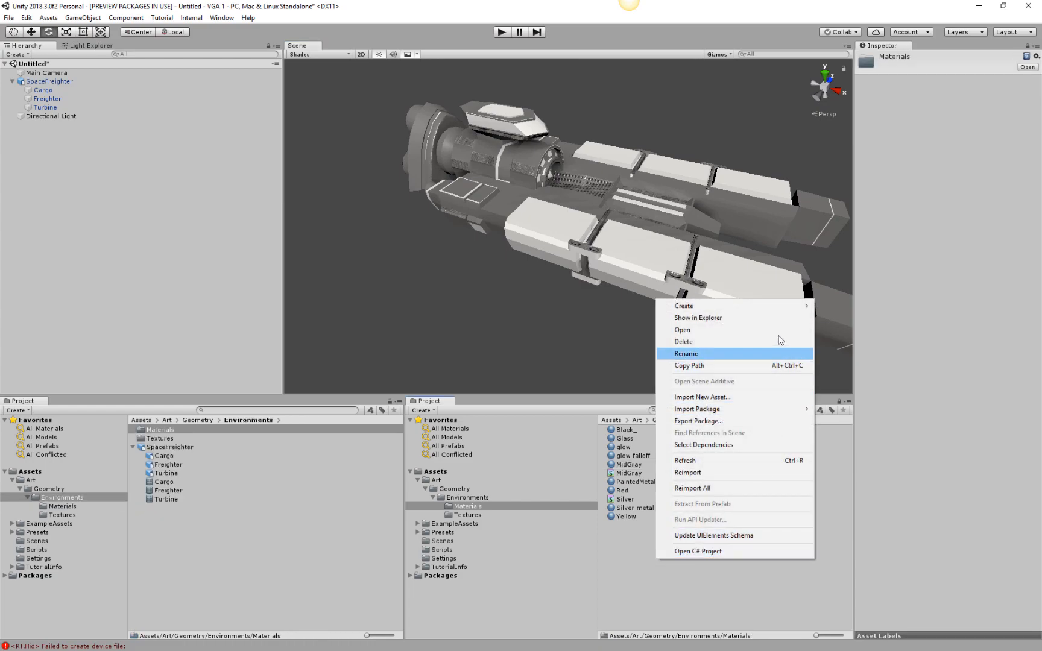
mouse_move(776, 308)
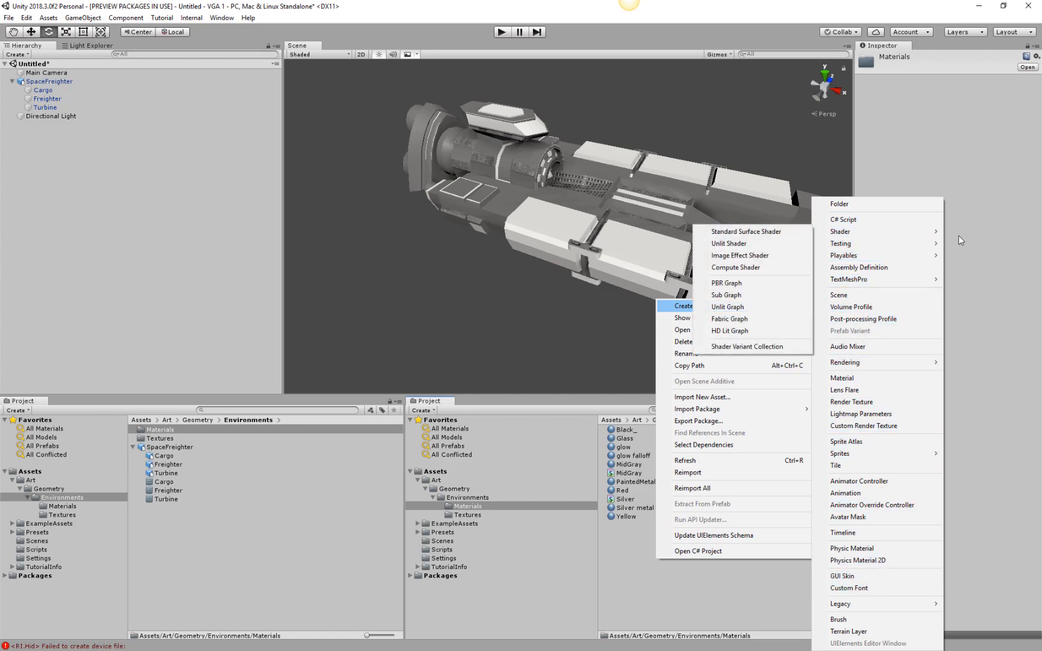
mouse_move(938, 230)
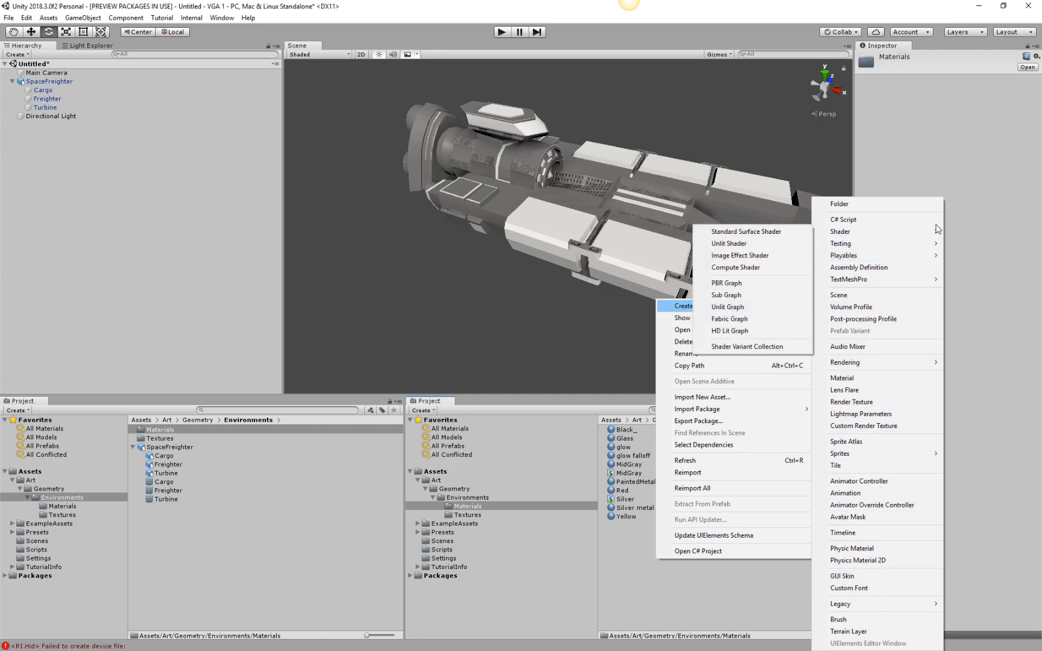
left_click(726, 283)
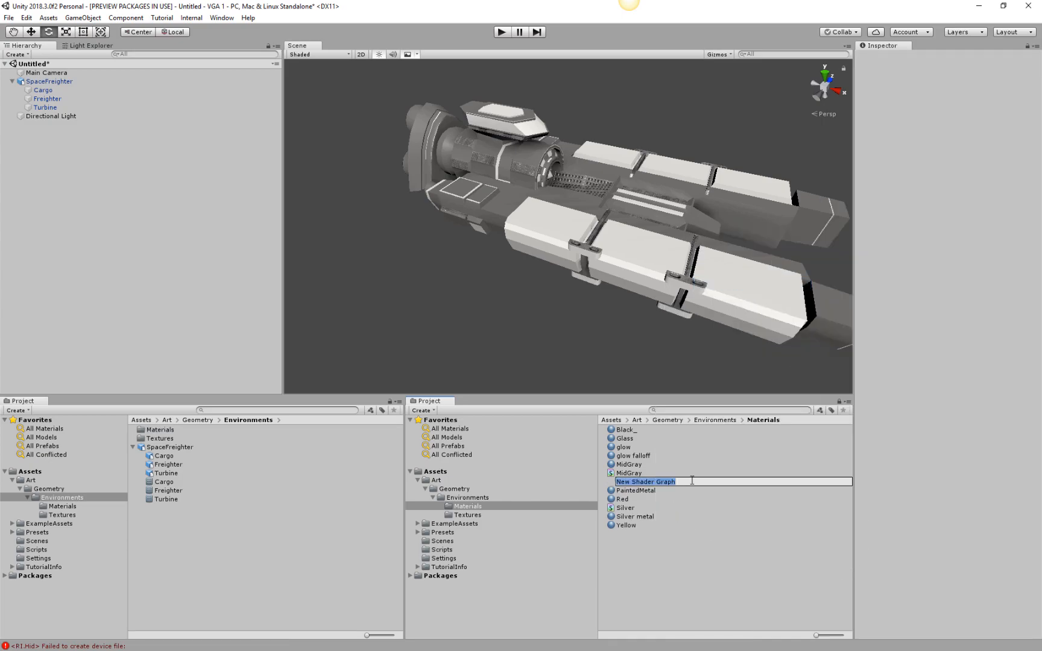
type("Red")
key("Return")
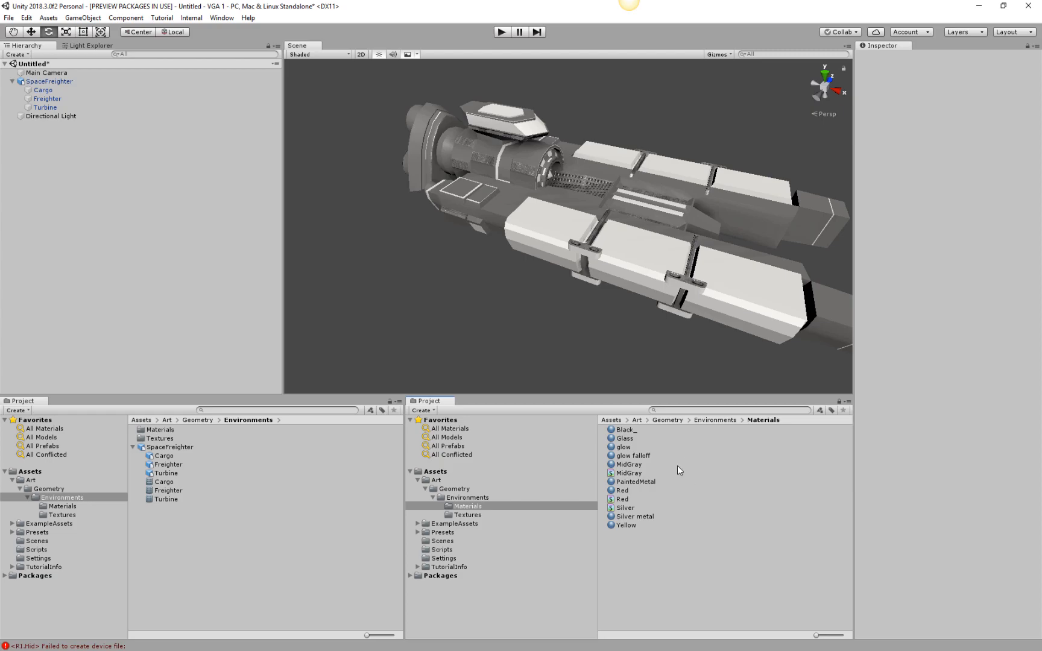
Create a PBR Graph shader named Yellow in the Materials folder.
right_click(684, 534)
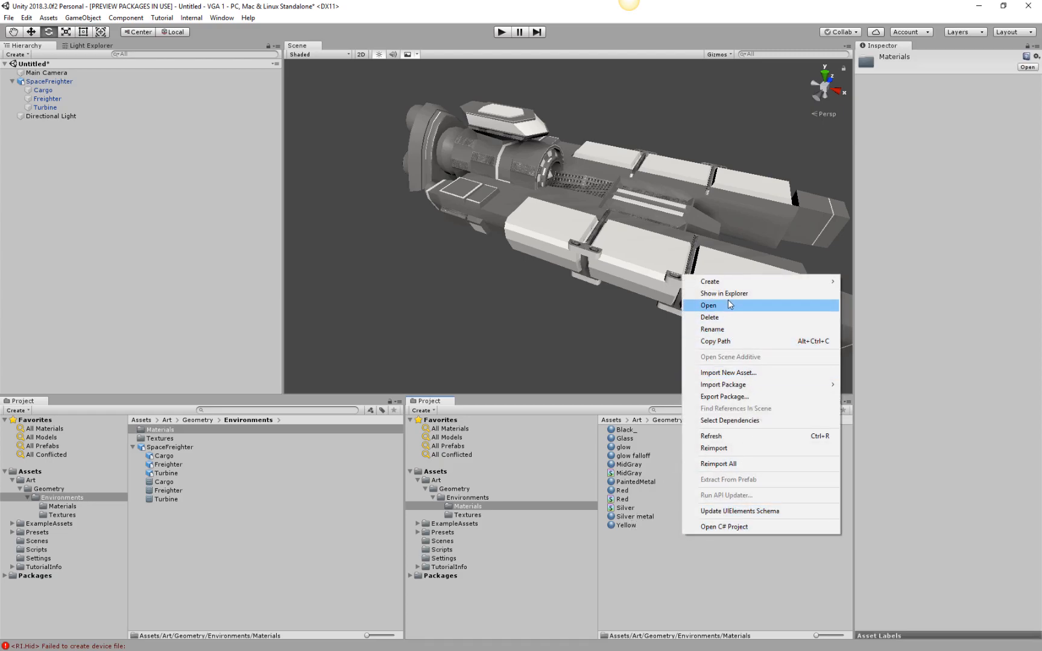
mouse_move(728, 282)
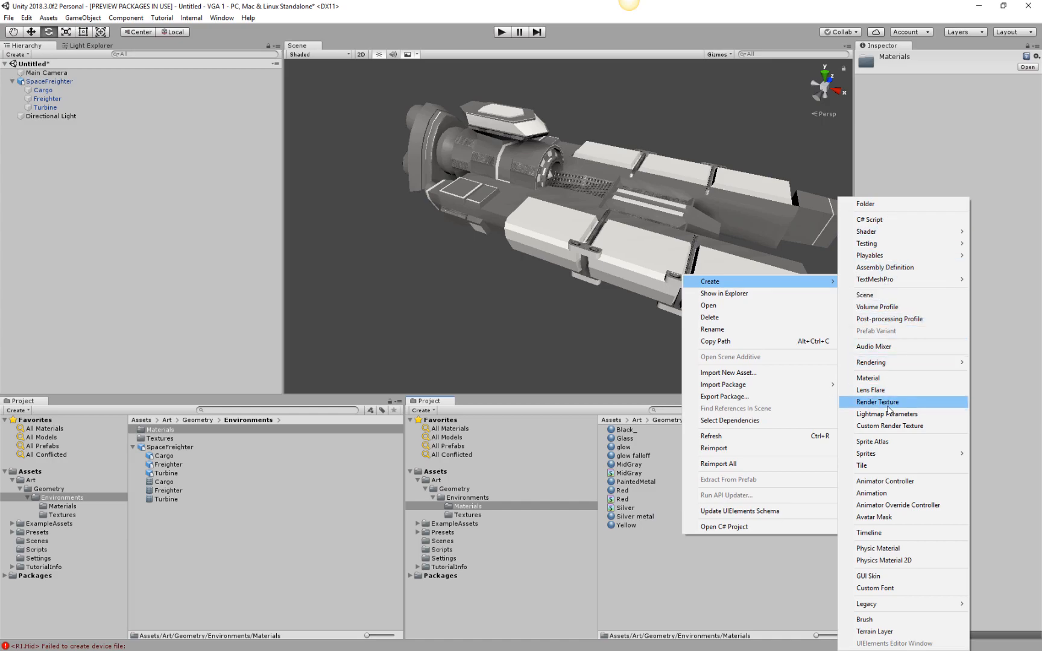
mouse_move(887, 232)
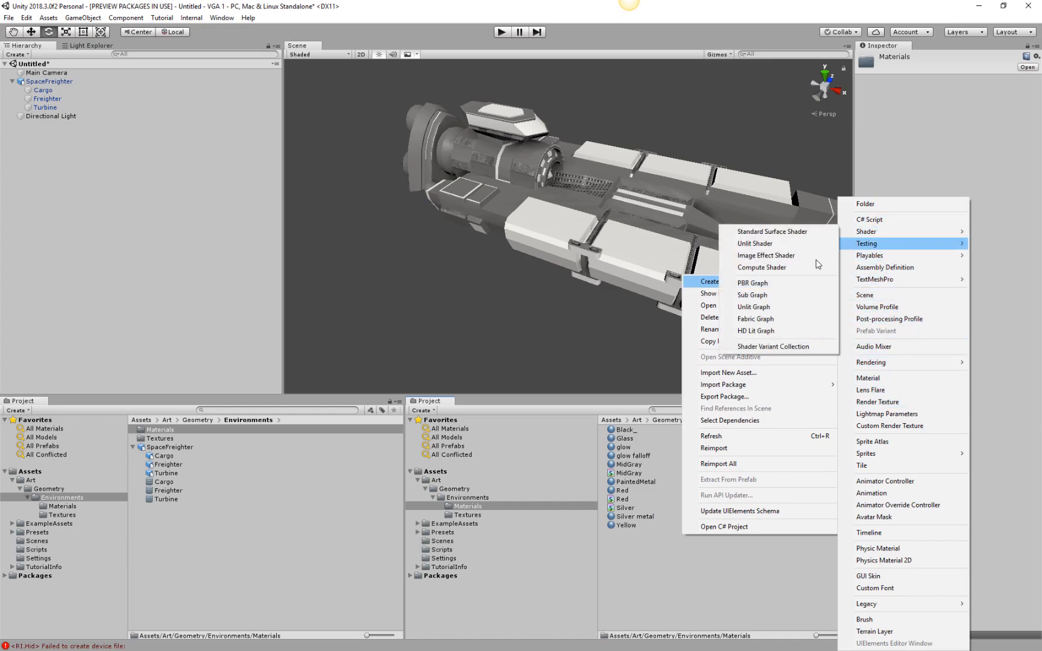
left_click(766, 283)
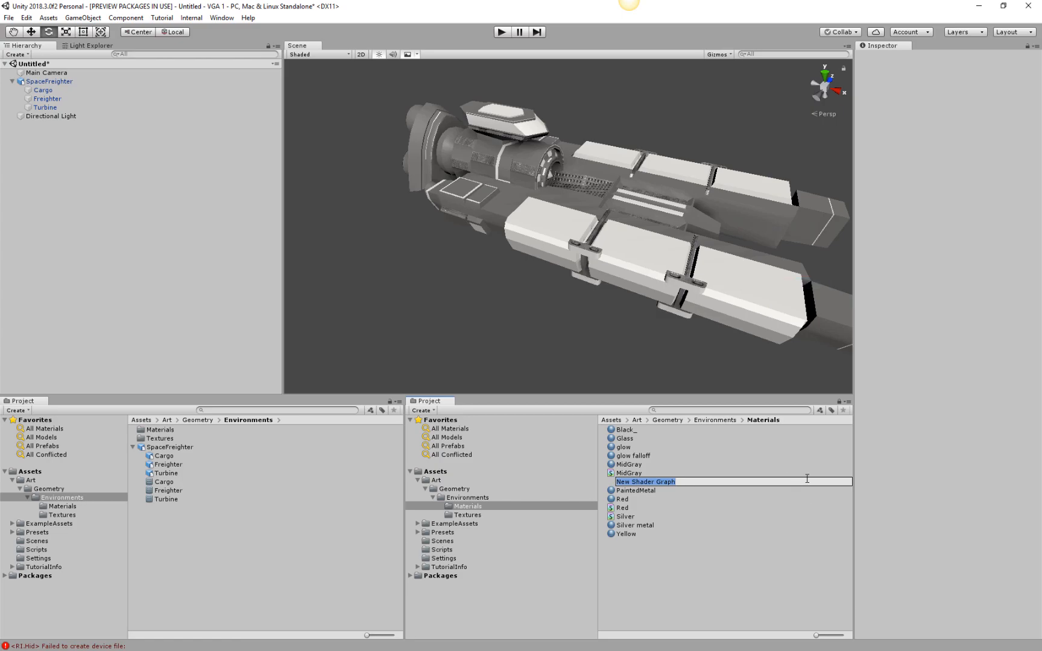
type("Yellow")
key("Return")
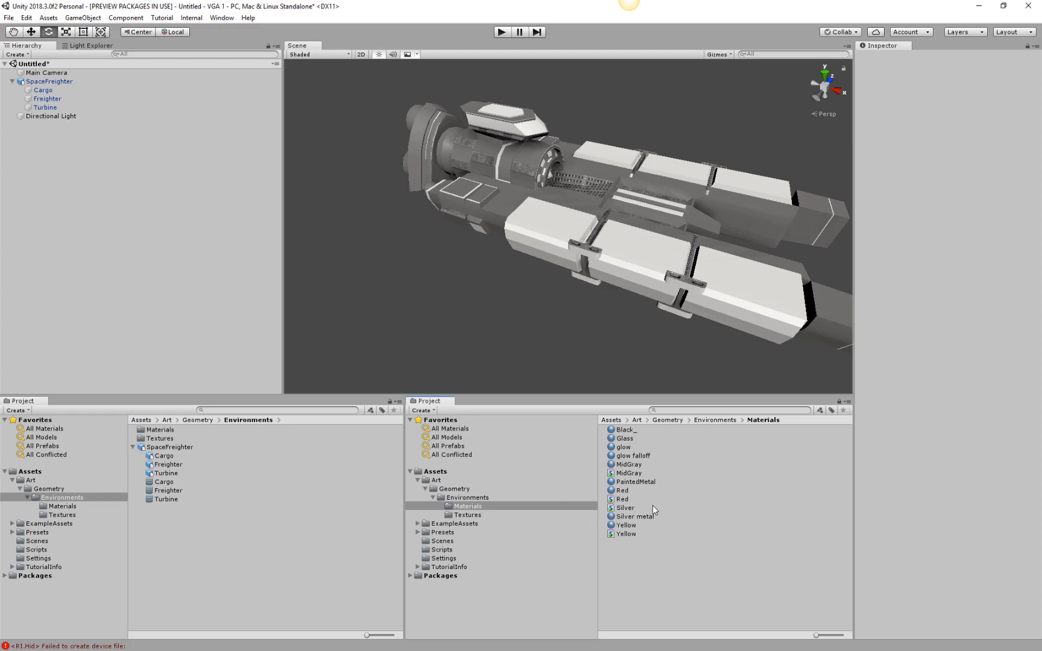
Open the MidGray shader graph and shift the PBR Master node aside to free space for its input nodes.
left_click(629, 473)
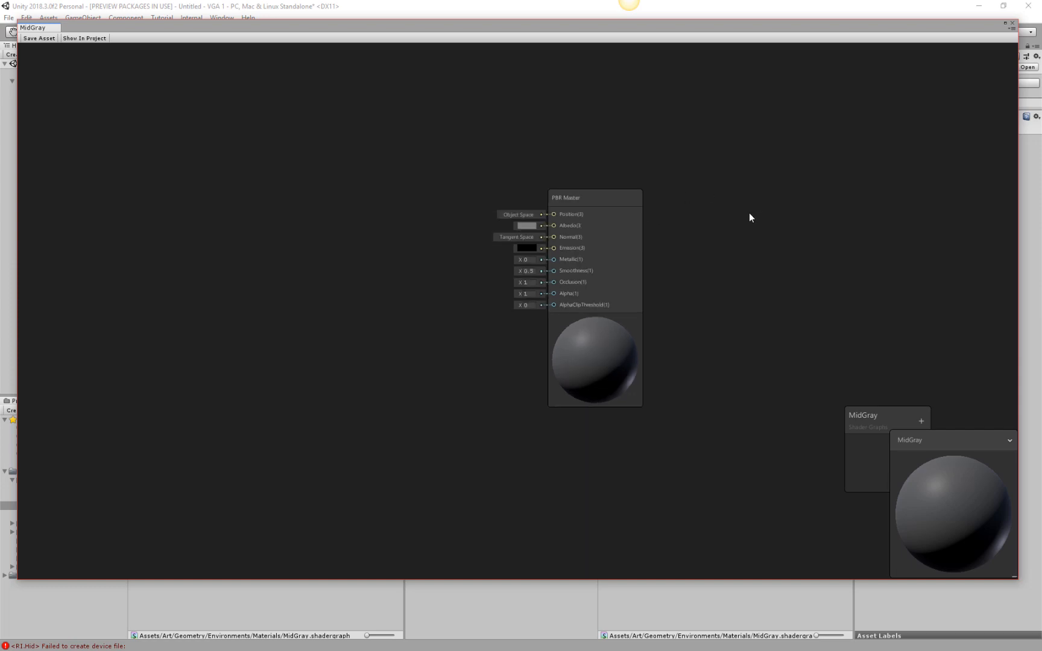
left_click(632, 268)
mouse_move(668, 181)
left_mouse_down()
mouse_move(679, 151)
mouse_move(672, 160)
left_mouse_up()
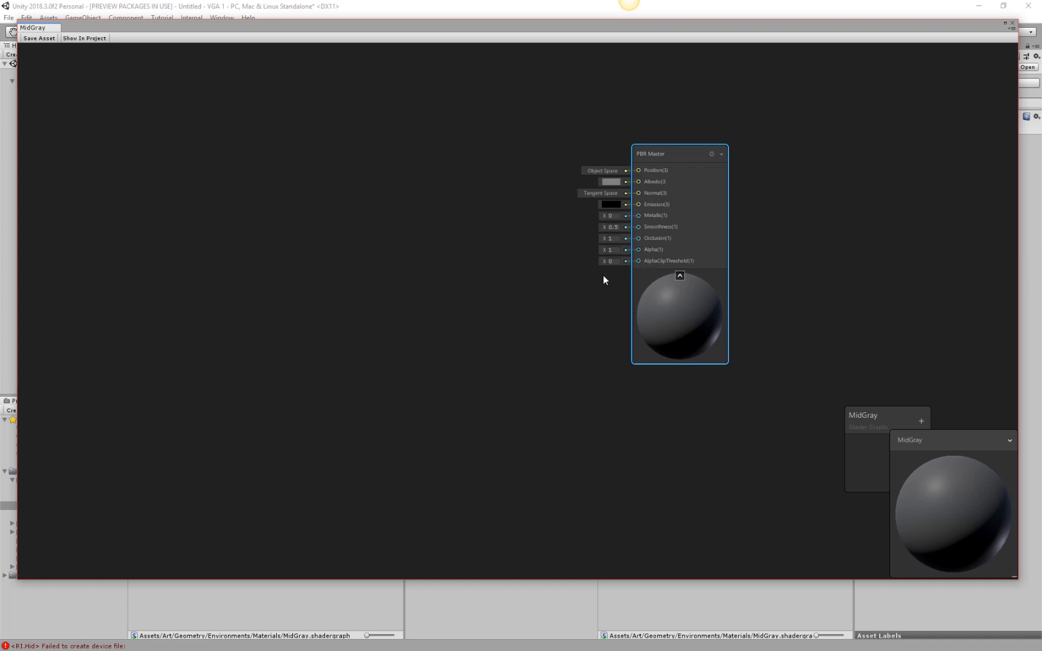
middle_click_drag(476, 169, 501, 189)
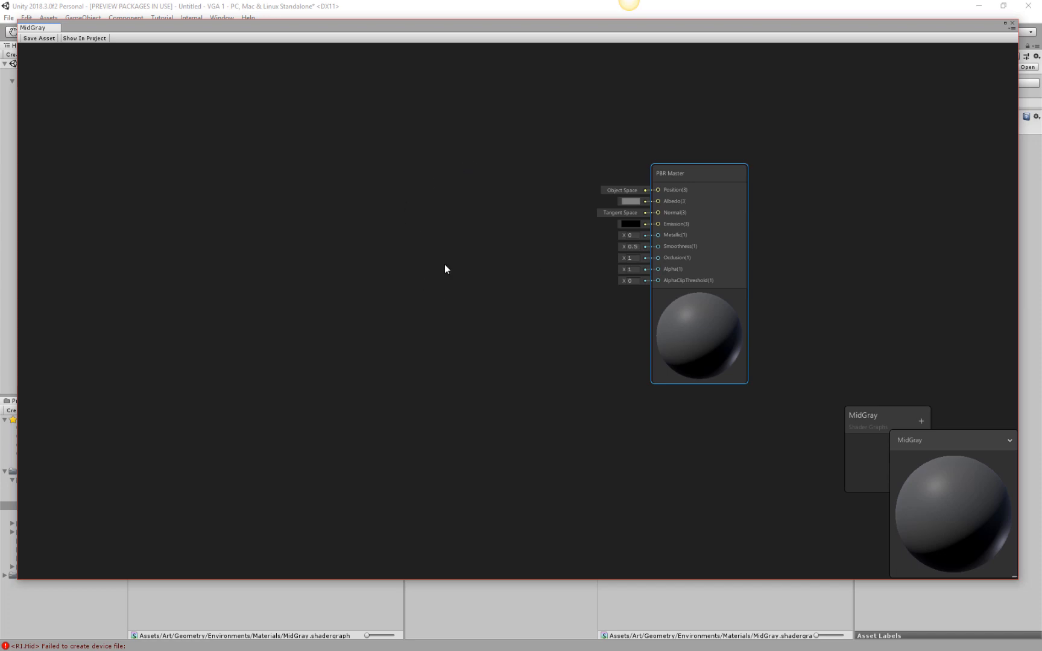
Move the MidGray blackboard to the graph's upper-left corner and make it narrower and taller.
left_click_drag(884, 418, 42, 36)
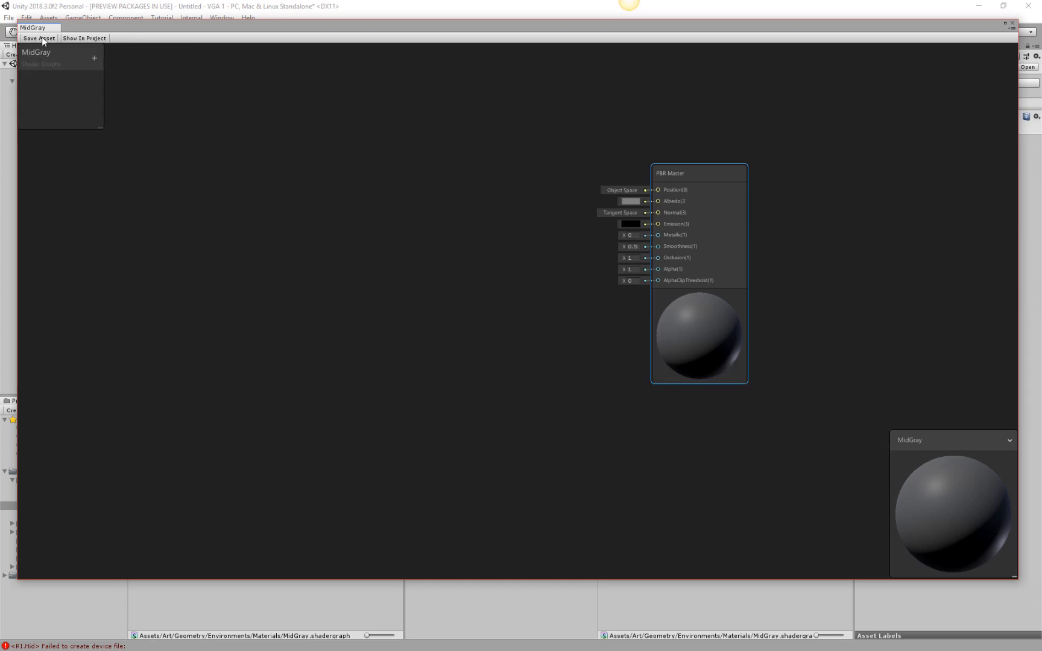
left_click(101, 137)
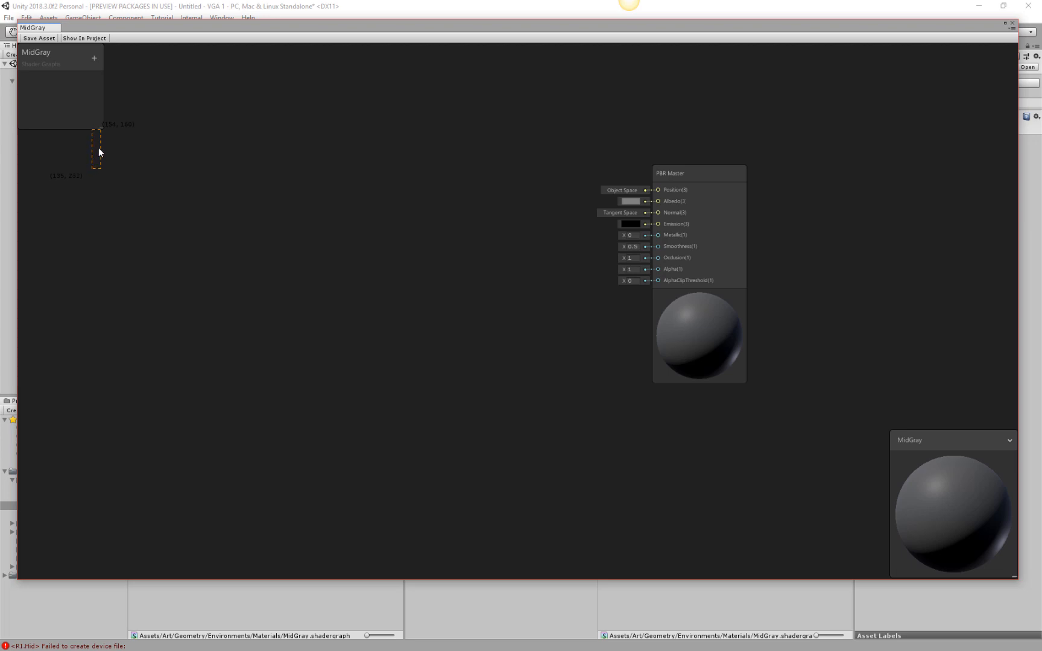
left_click_drag(100, 128, 100, 200)
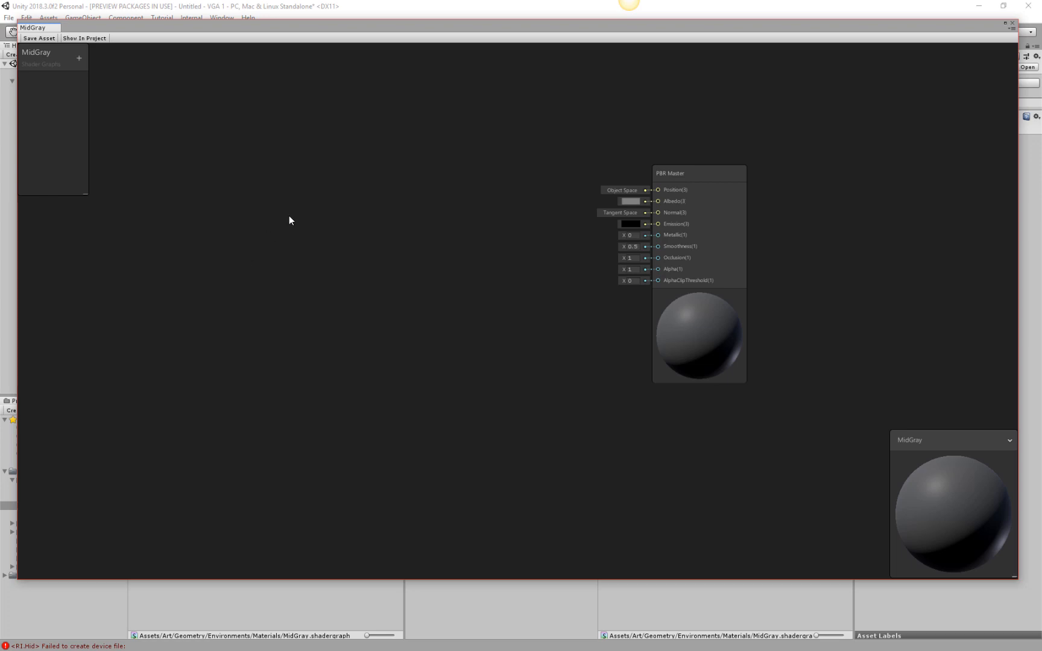
Frame the PBR Master node at a readable size in the MidGray graph, leaving empty space on its input side.
left_click(698, 214)
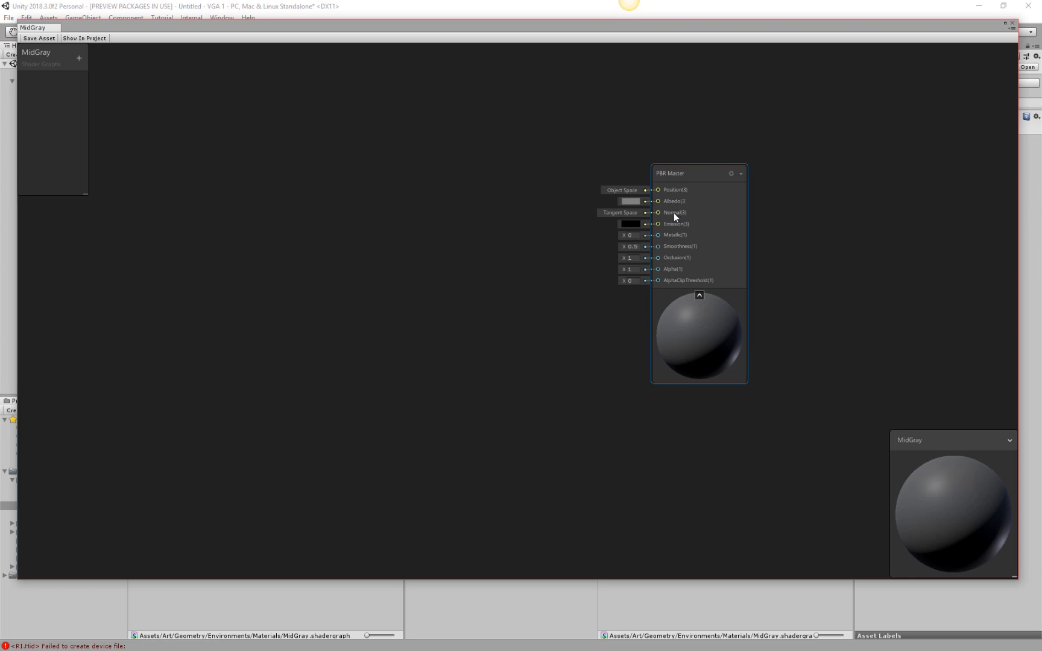
left_click_drag(695, 177, 1041, 148)
middle_click_drag(697, 231, 642, 269)
scroll(642, 269, "down", 6)
scroll(715, 294, "down", 2)
scroll(714, 277, "up", 6)
middle_click_drag(839, 254, 807, 244)
scroll(568, 224, "down", 8)
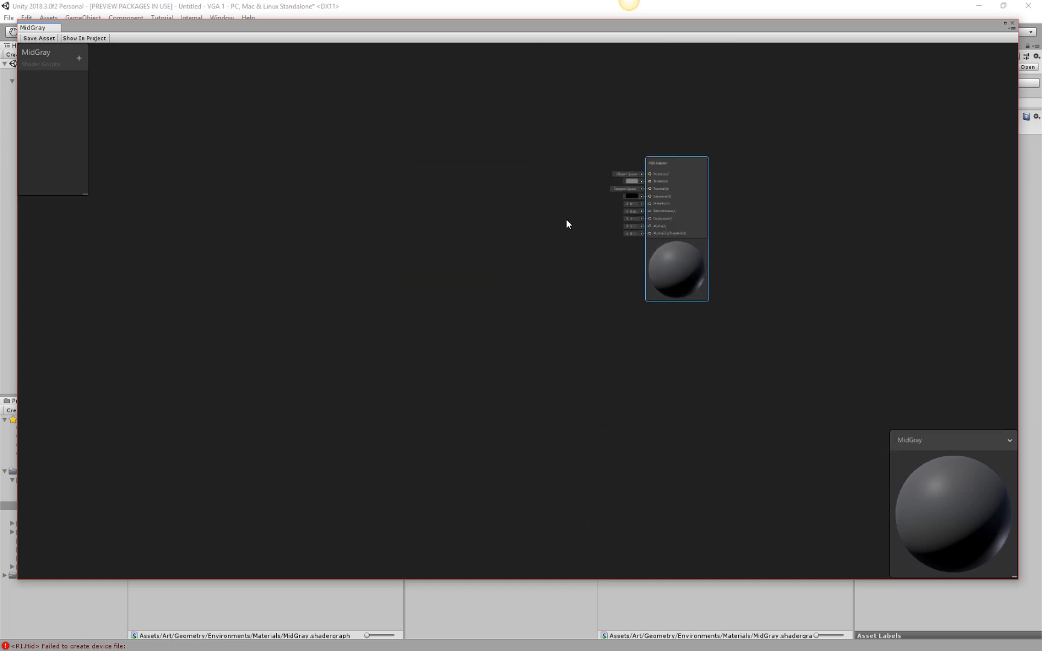
key("f")
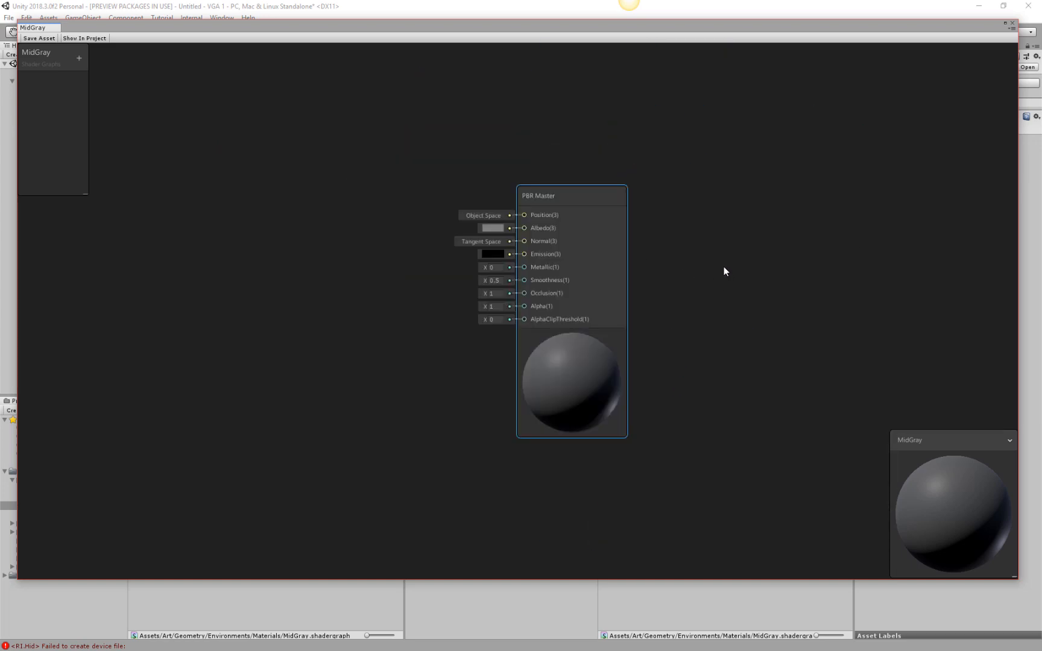
middle_click_drag(728, 235, 868, 210)
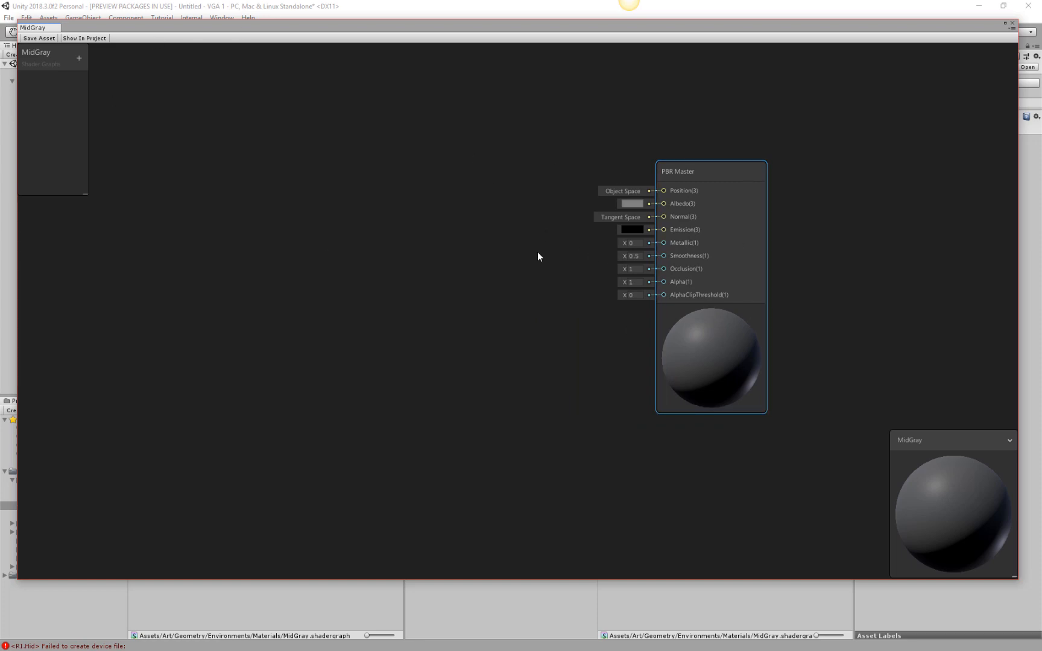
middle_click_drag(522, 187, 556, 195)
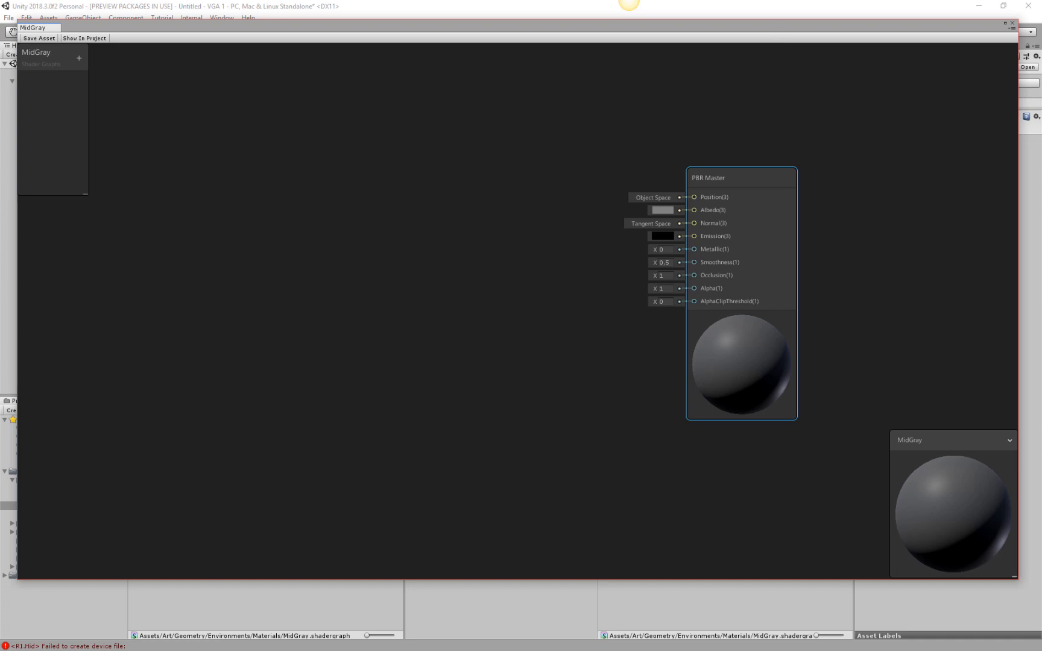
View the Silver shader graph for reference, close it, and reposition the MidGray graph window.
left_click_drag(922, 0, 894, 53)
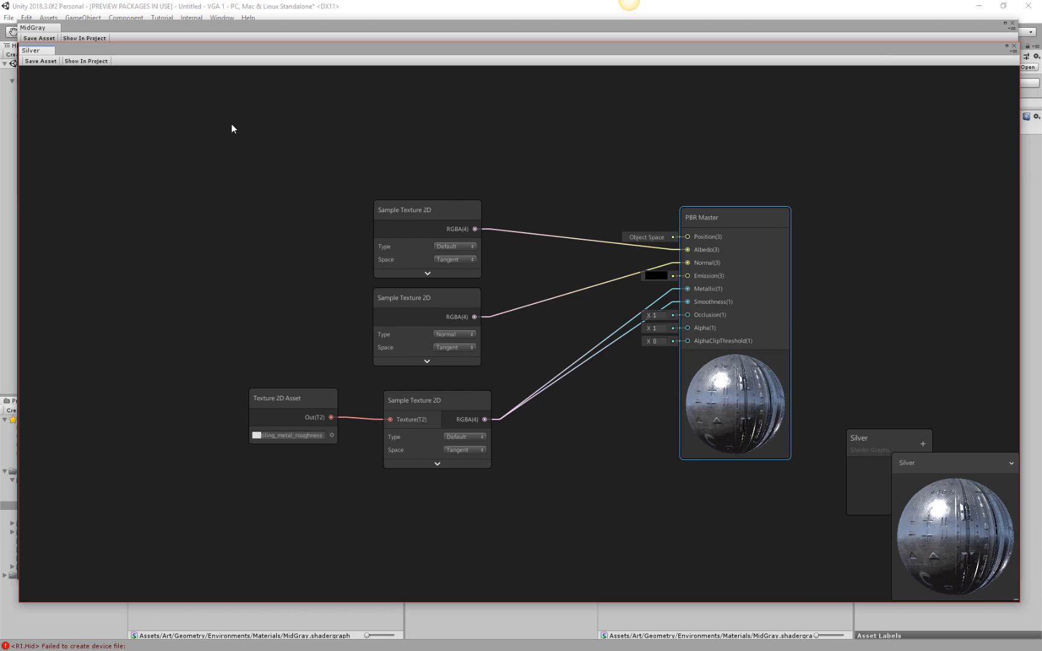
left_click(1014, 46)
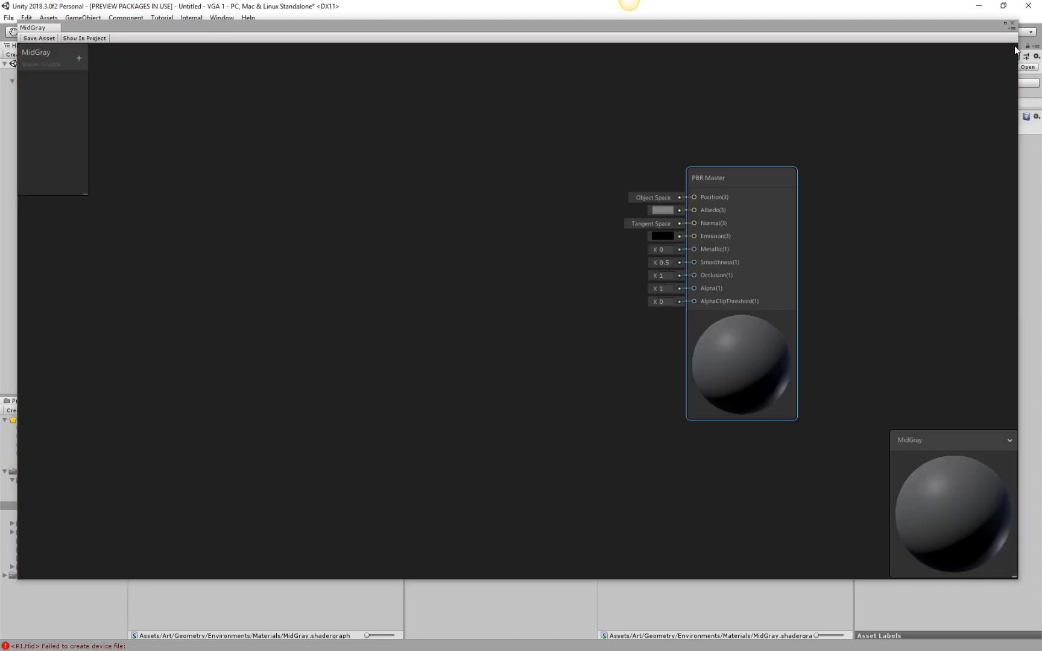
left_click_drag(669, 26, 674, 32)
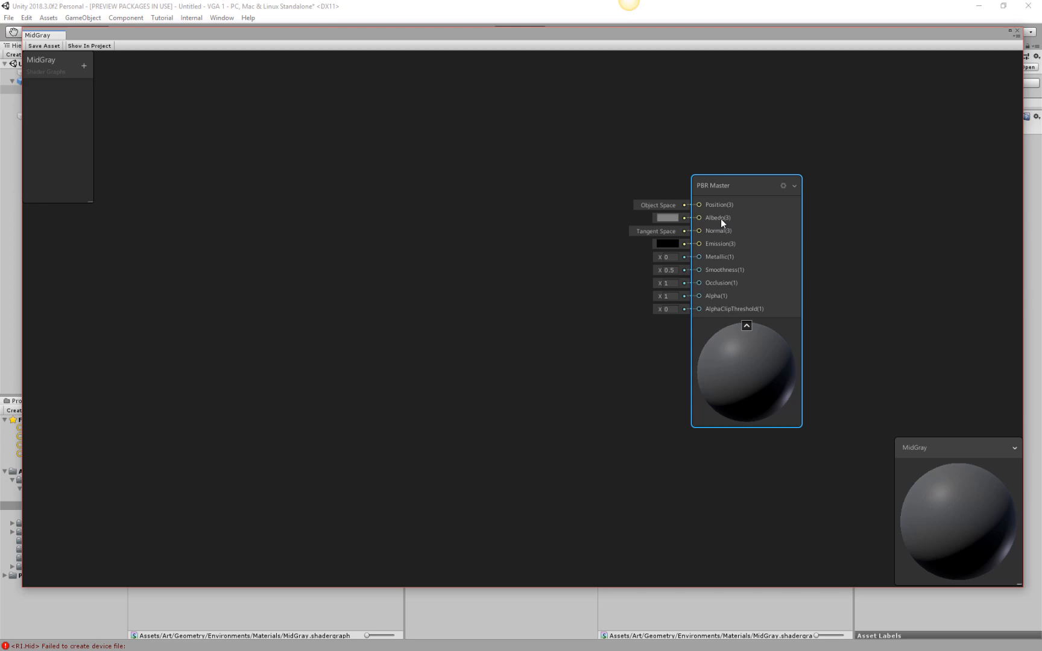
Add a Sample Texture 2D node to the MidGray graph on the input side of the PBR Master node.
key("space")
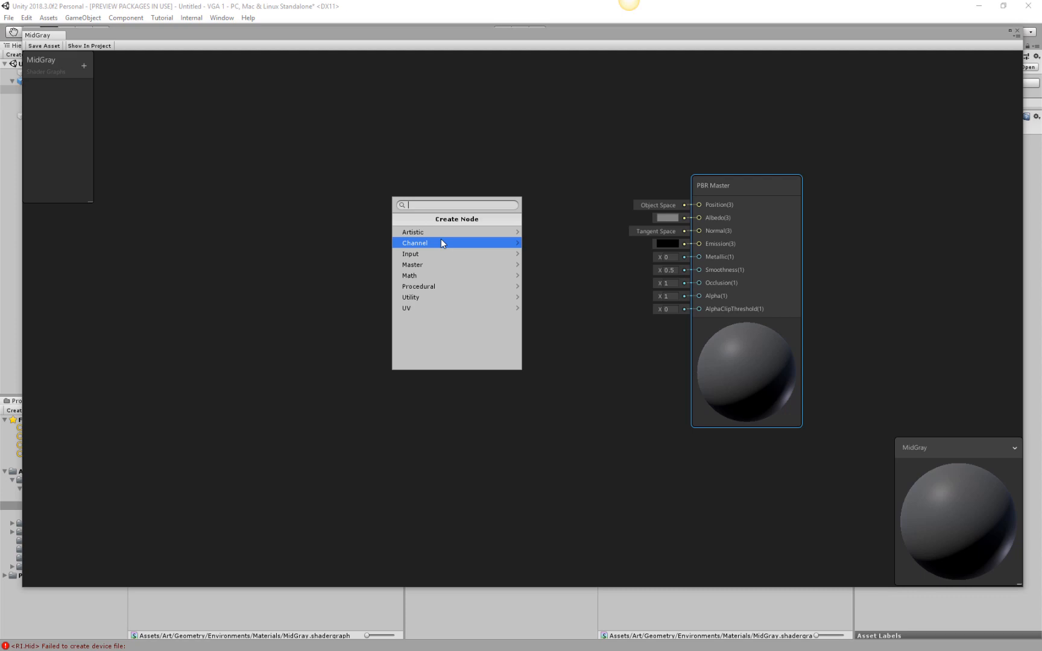
type("texture")
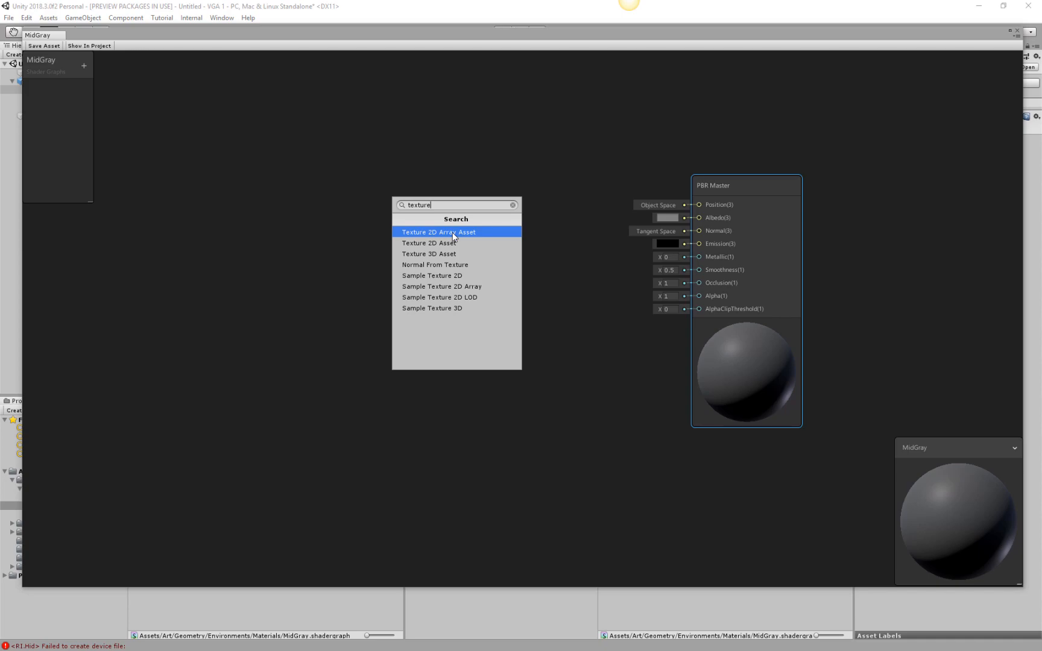
left_click(437, 276)
left_click_drag(503, 234, 389, 173)
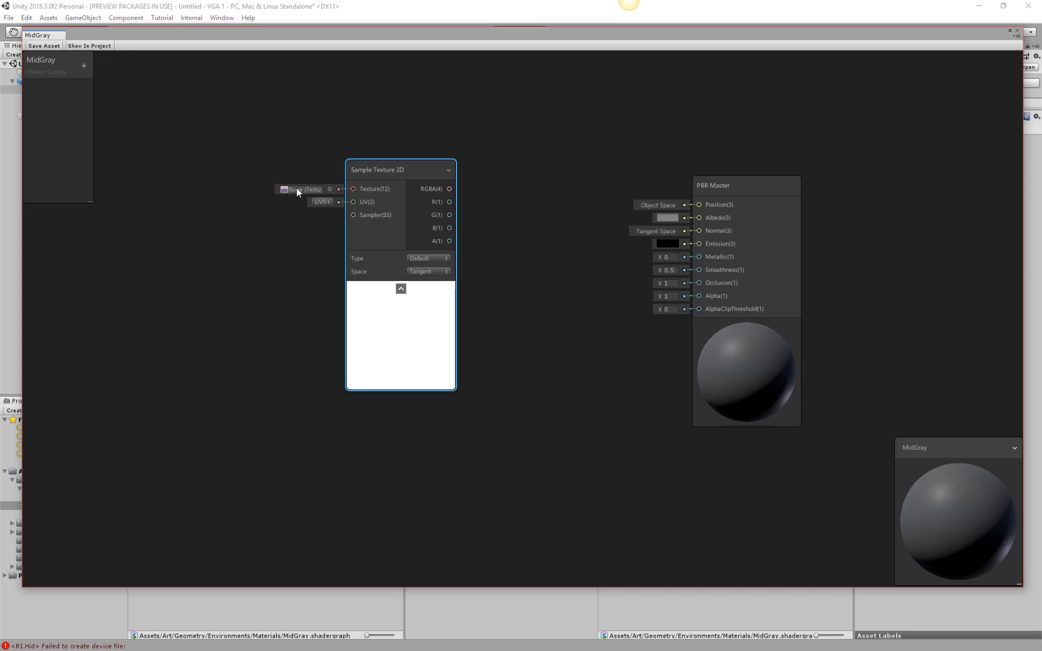
Assign the Trimsheet 1_AO texture to the Sample Texture 2D node and connect its RGBA output to the PBR Master's Albedo input.
left_click(330, 189)
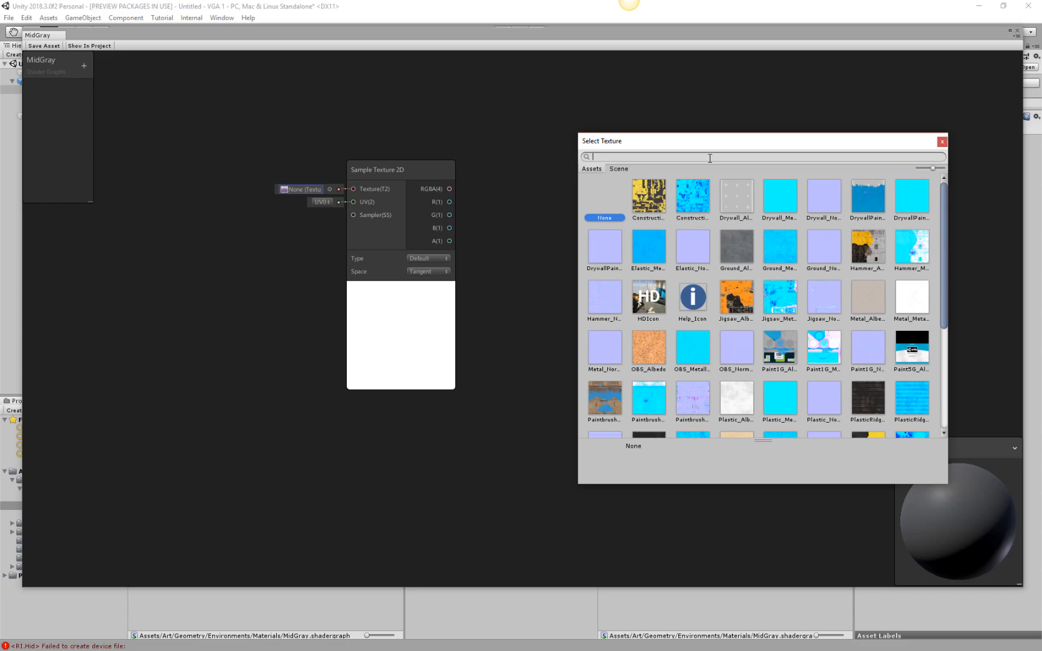
type("tri")
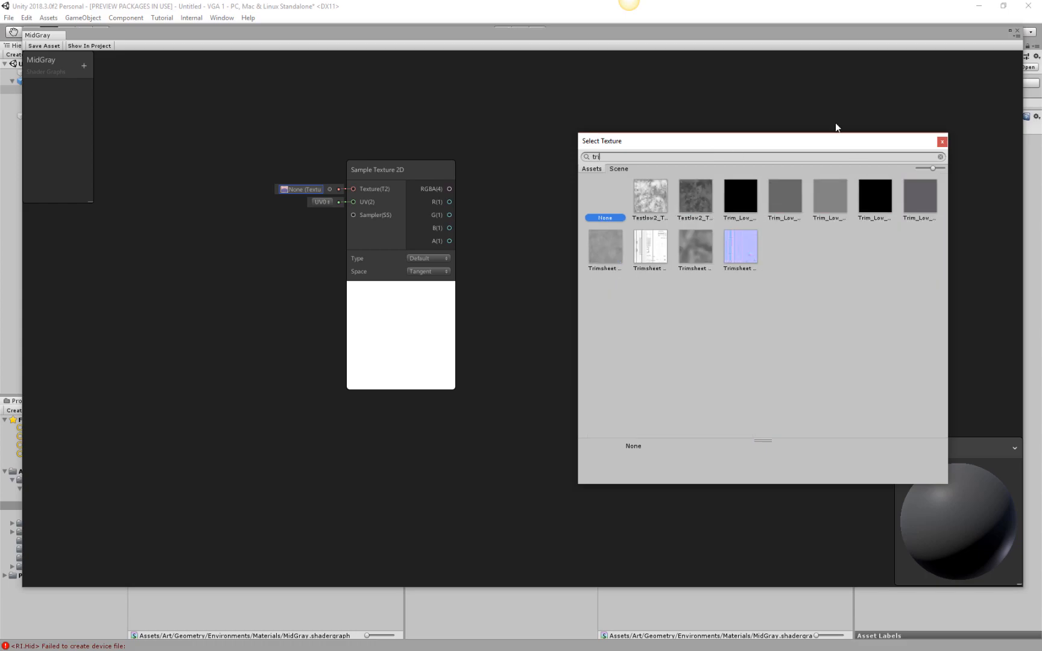
left_click(655, 250)
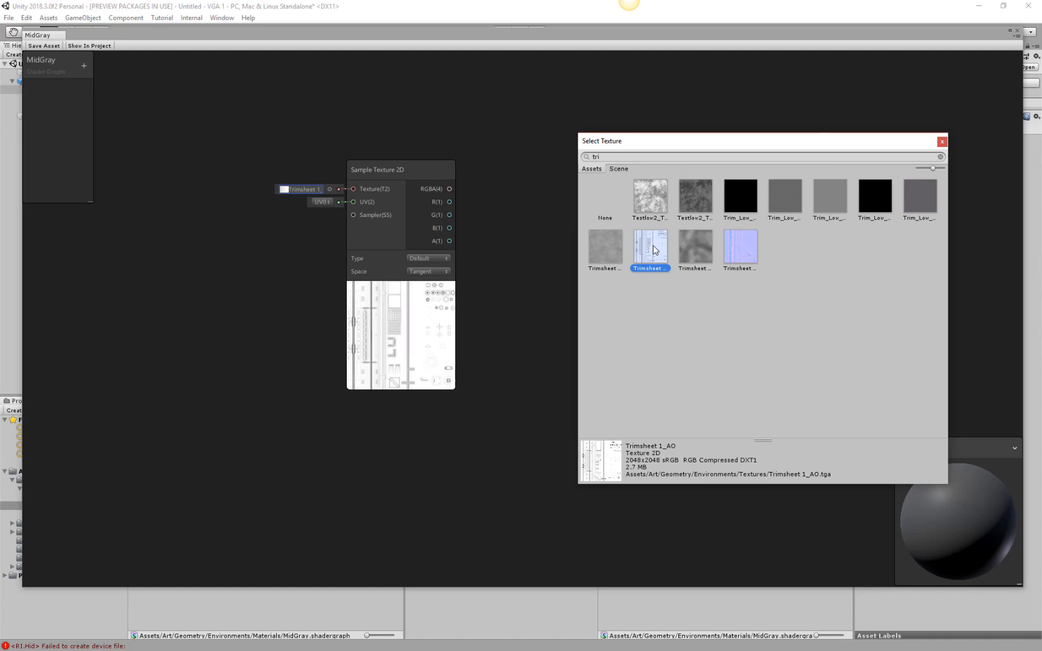
left_click(655, 250)
left_click_drag(399, 167, 700, 218)
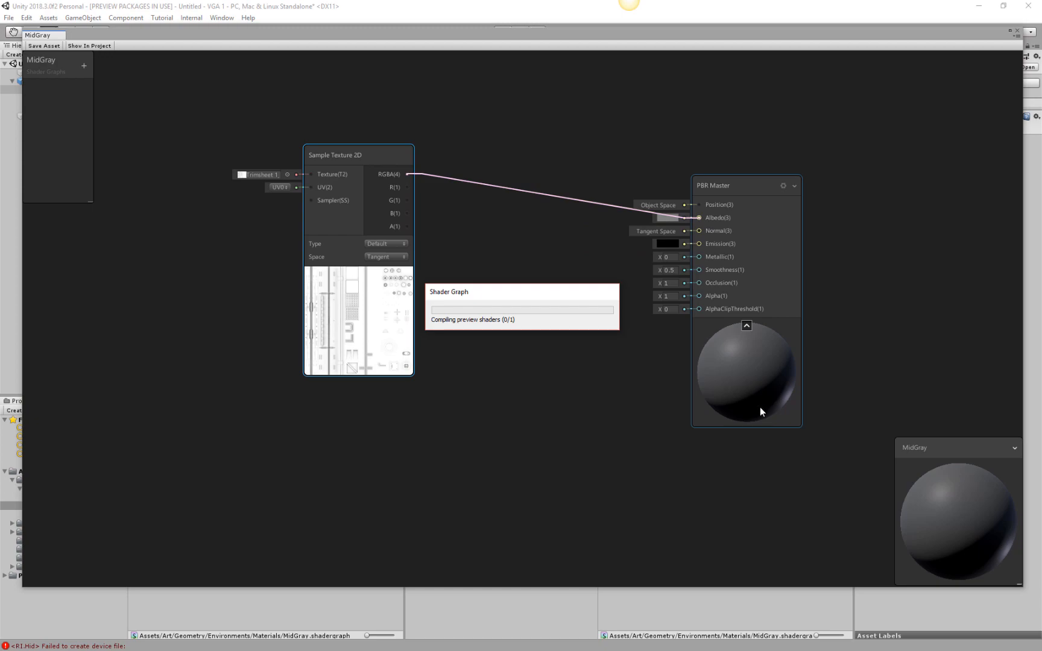
left_click_drag(759, 368, 732, 344)
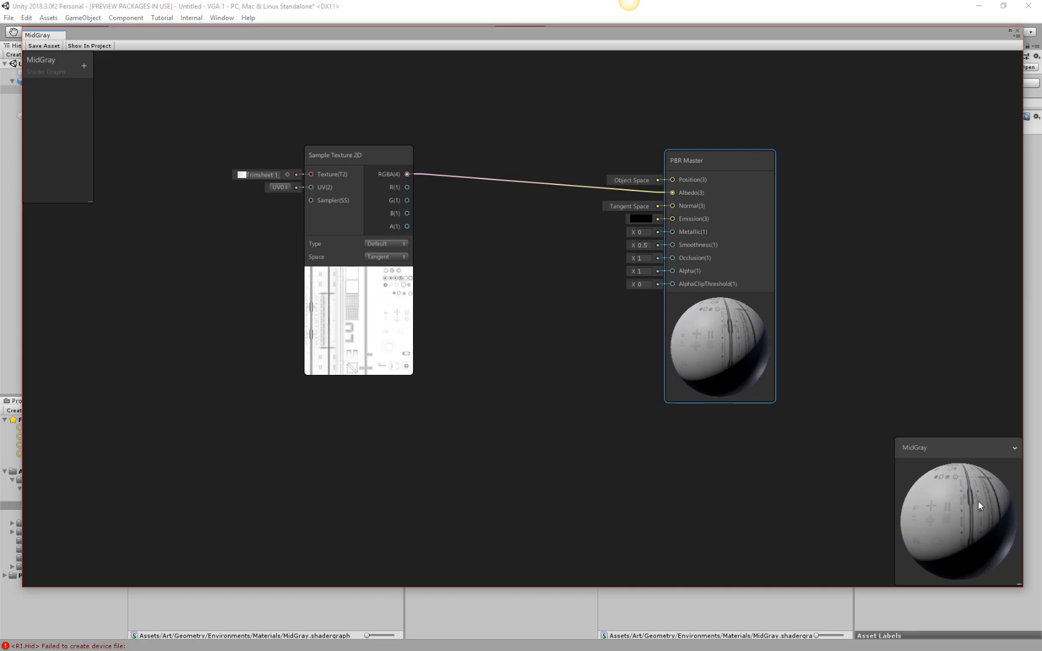
Try the Capsule shape in the MidGray main preview and switch it back to Sphere.
right_click(968, 518)
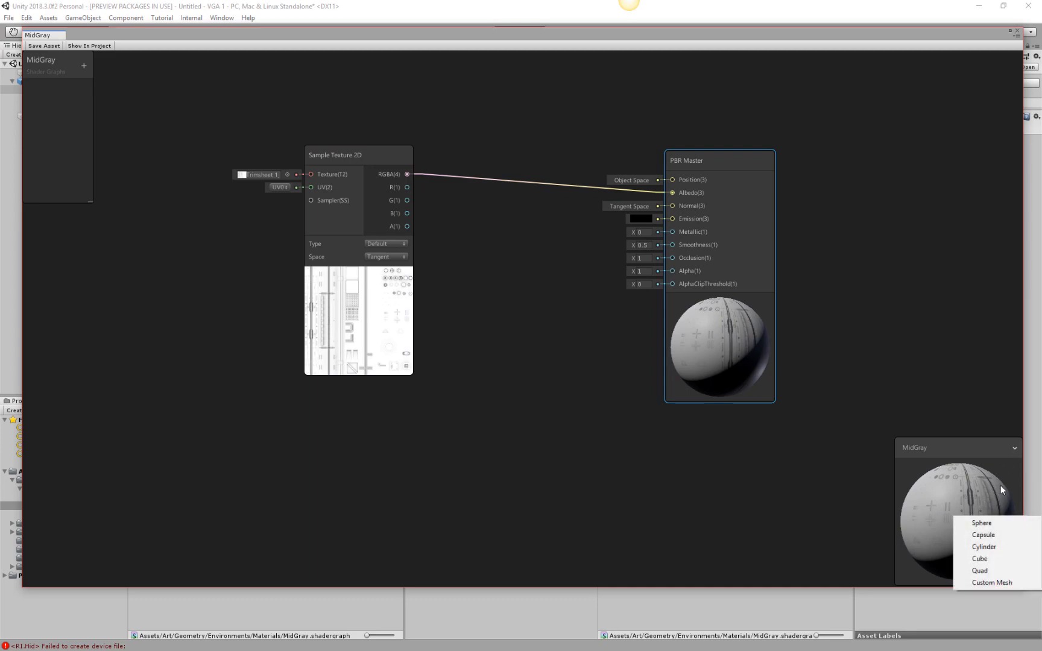
left_click(975, 536)
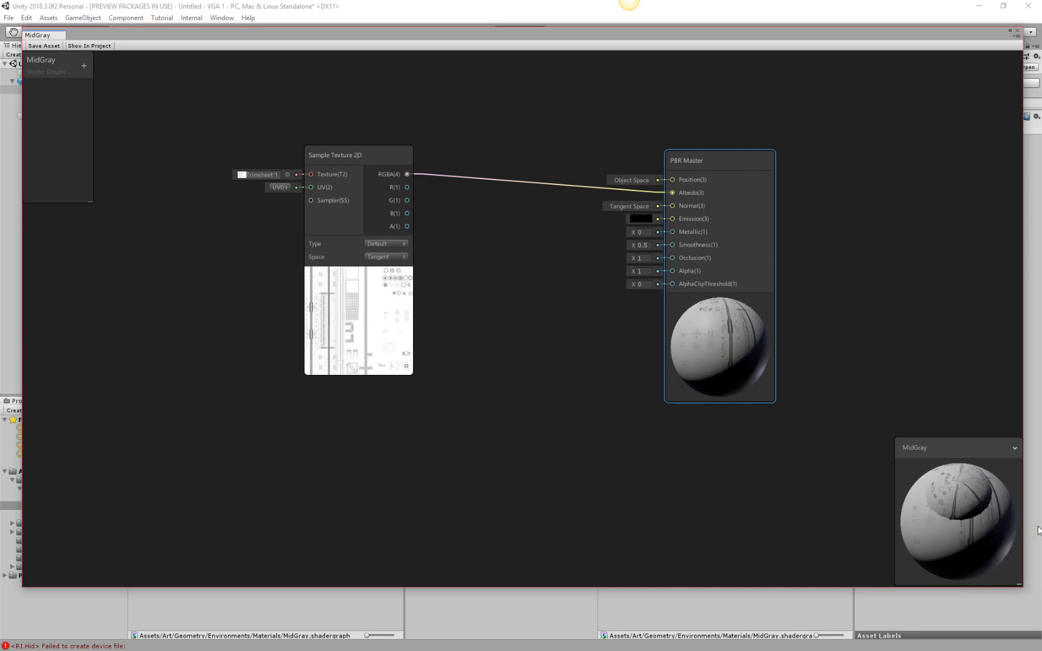
left_click(1016, 450)
left_click(1015, 449)
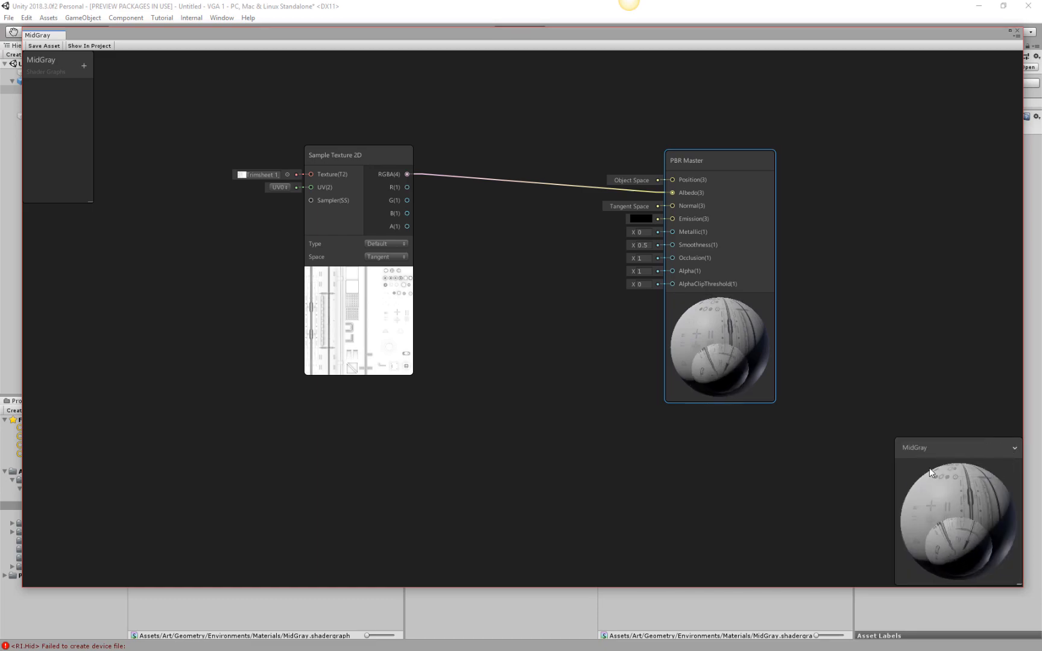
right_click(991, 513)
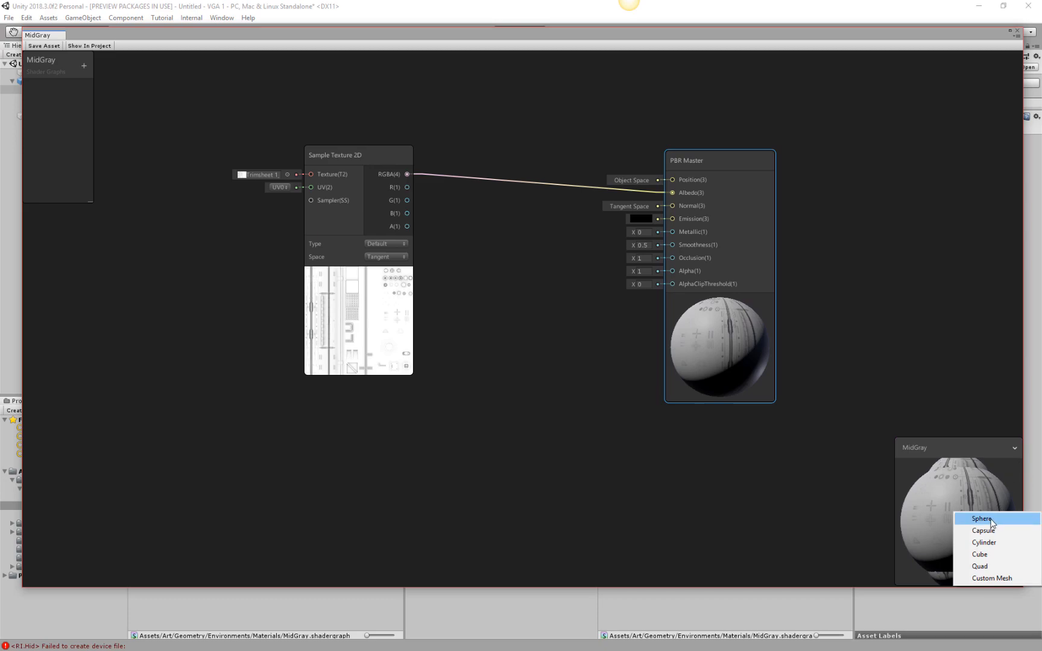
left_click(983, 519)
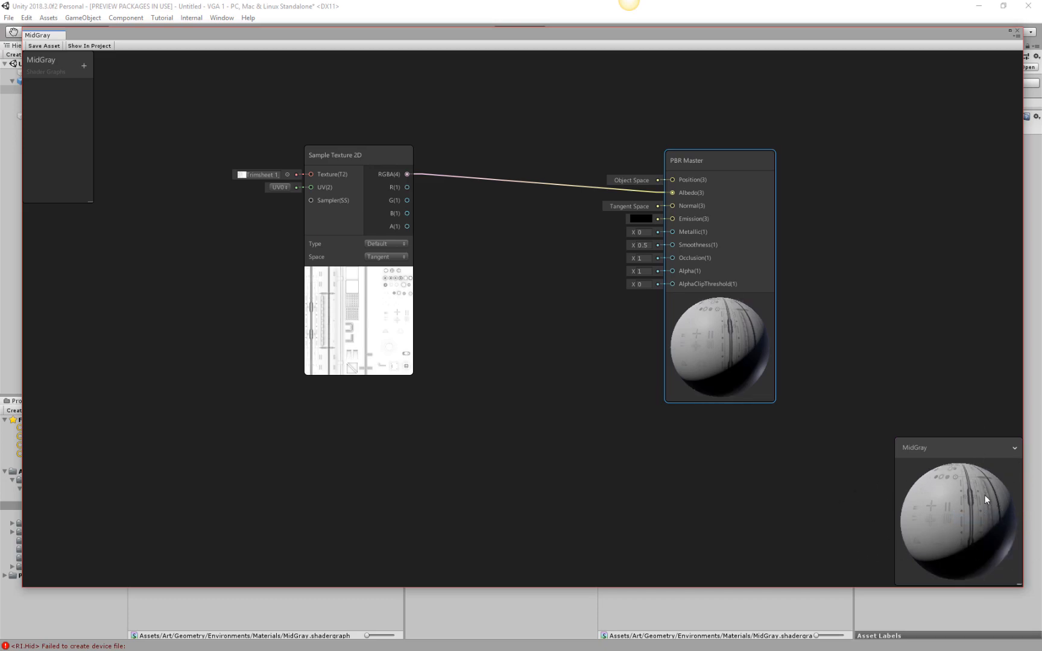
Choose the Freighter mesh as the custom mesh for the MidGray main preview.
right_click(980, 505)
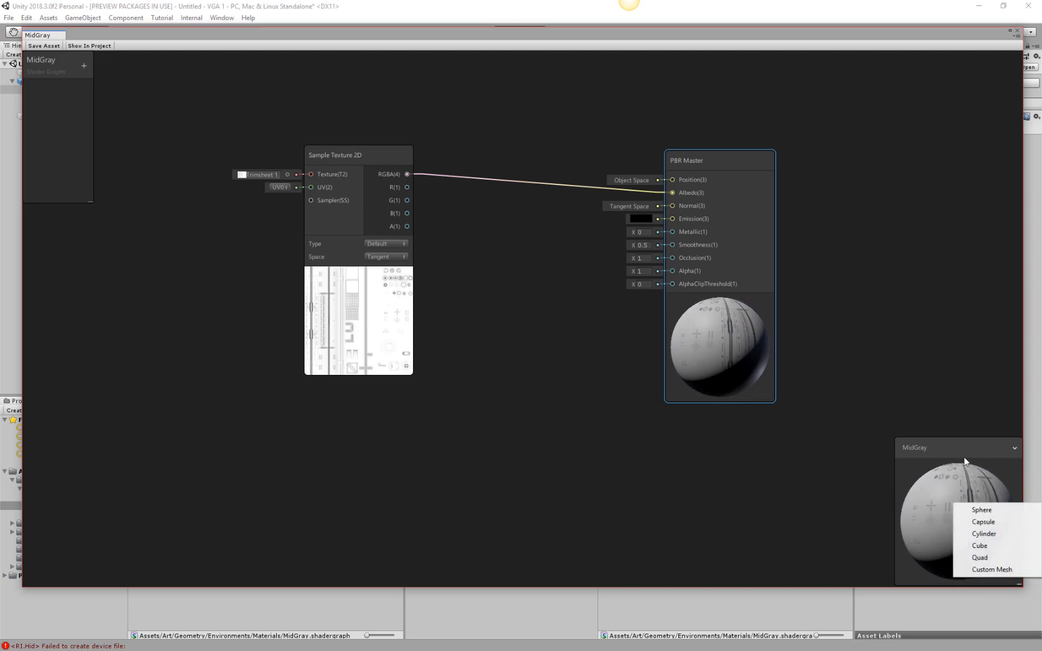
left_click(993, 571)
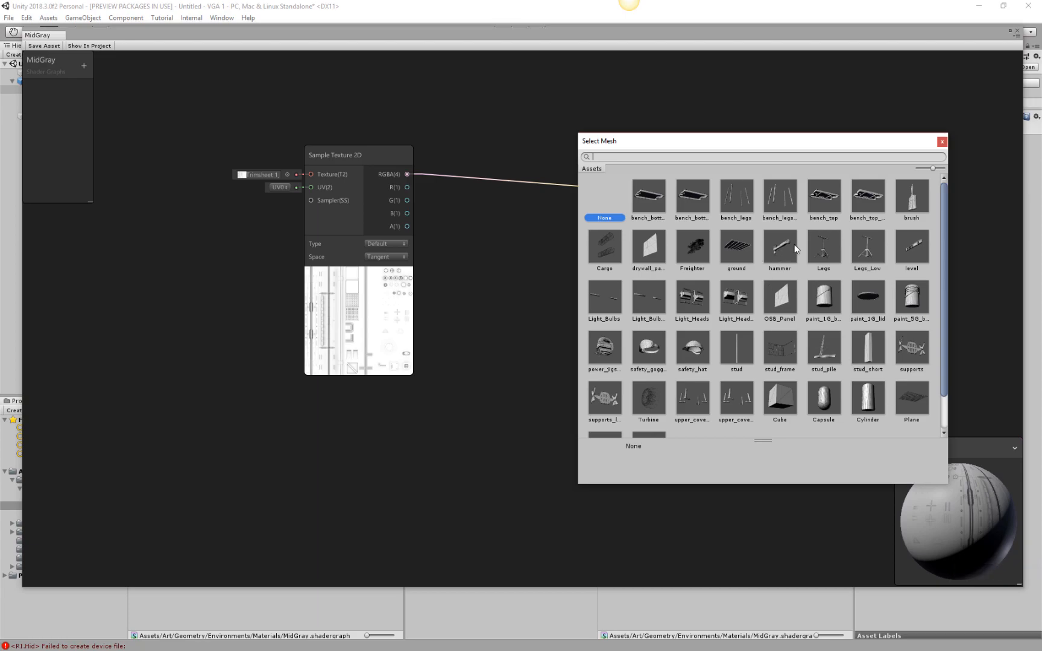
scroll(793, 245, "down", 1)
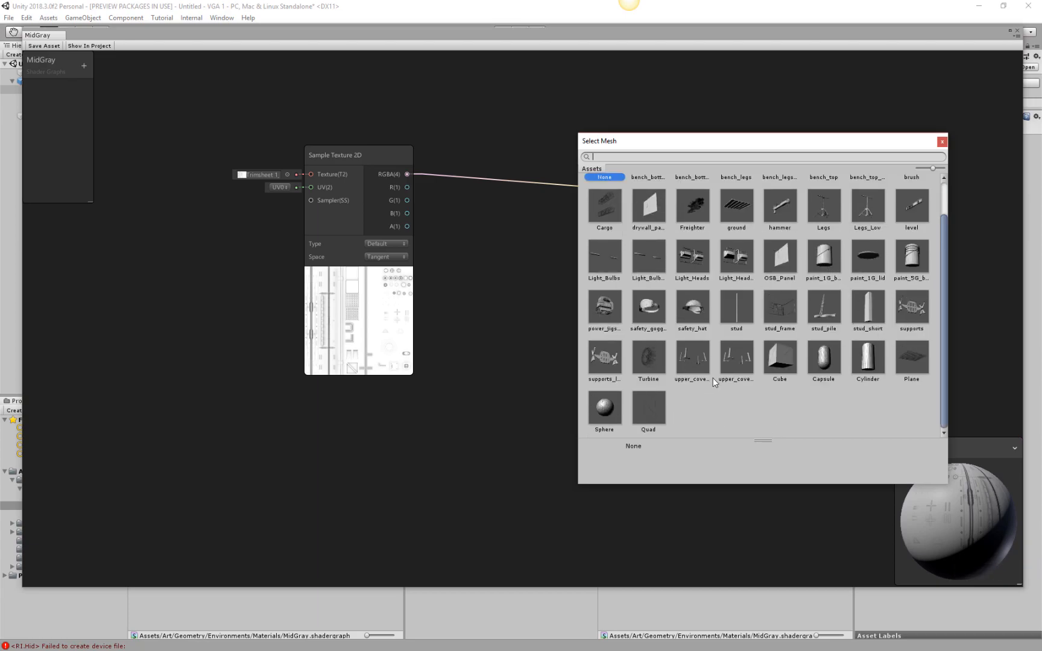
scroll(714, 380, "up", 1)
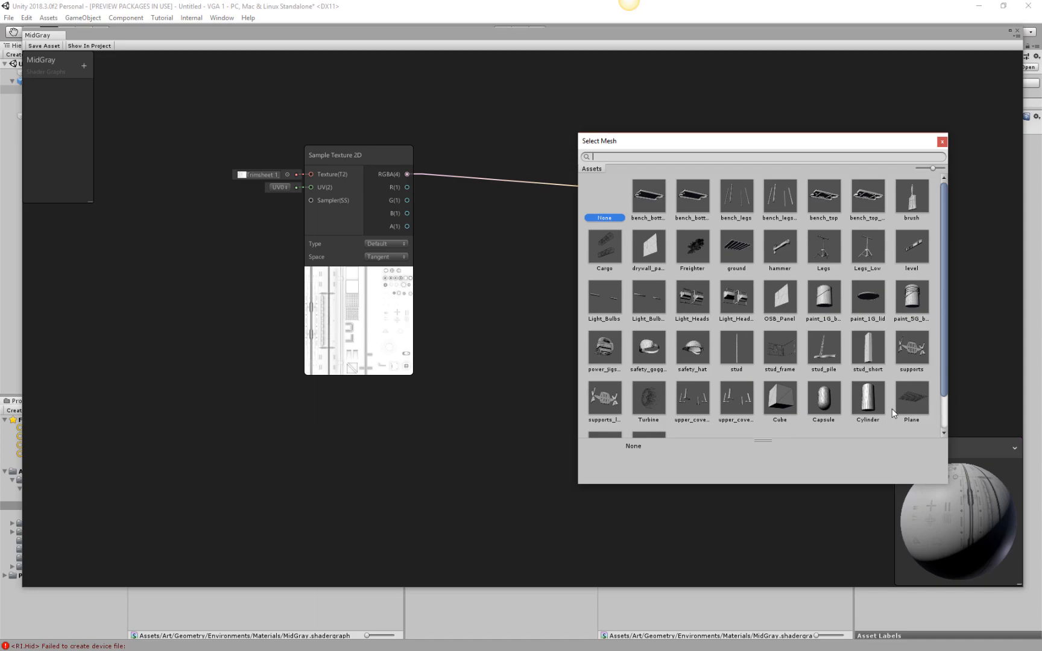
left_click(829, 403)
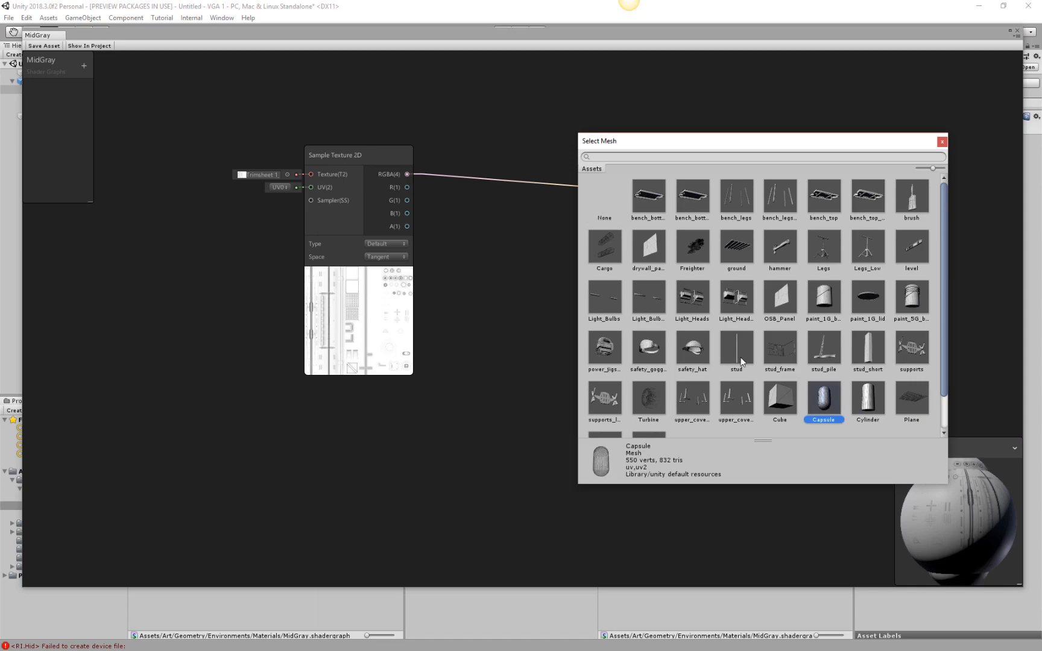
scroll(751, 362, "down", 1)
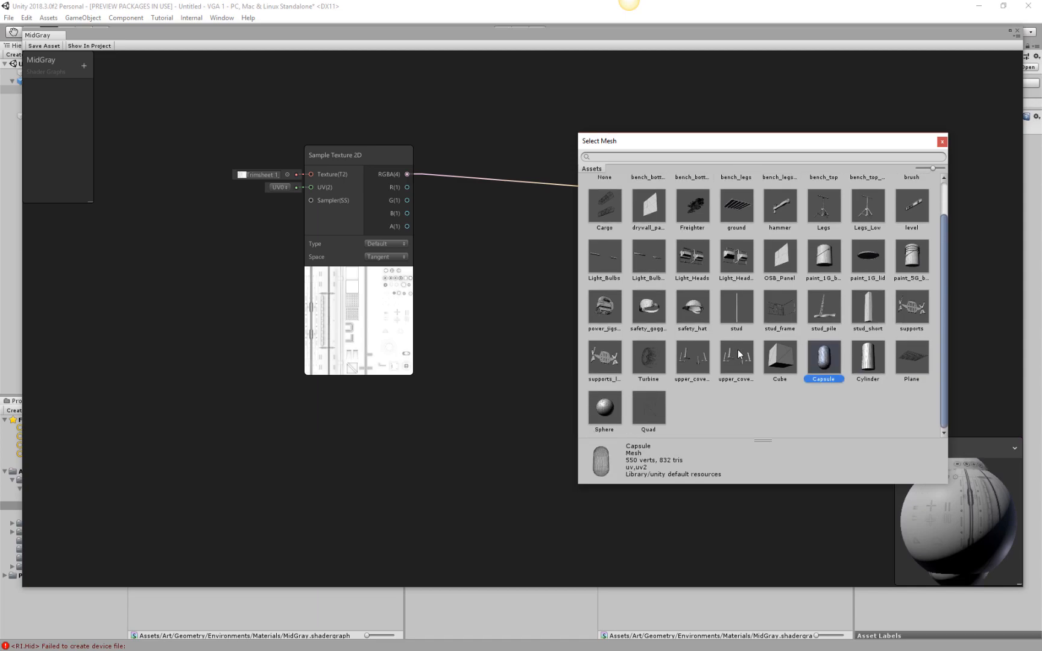
scroll(739, 350, "up", 1)
left_click(691, 240)
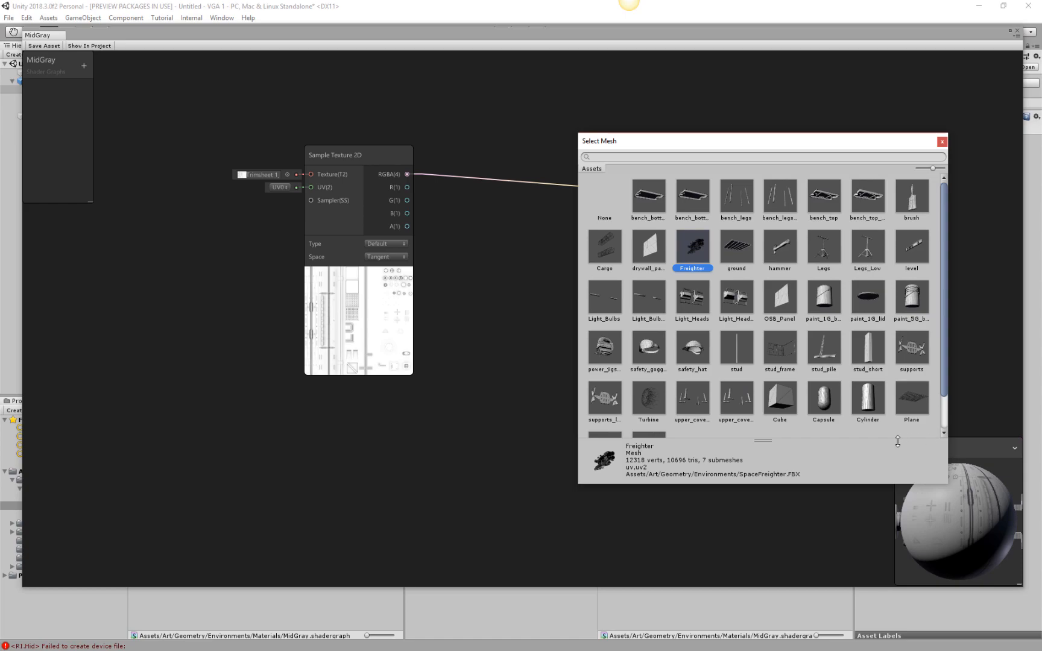
left_click(958, 514)
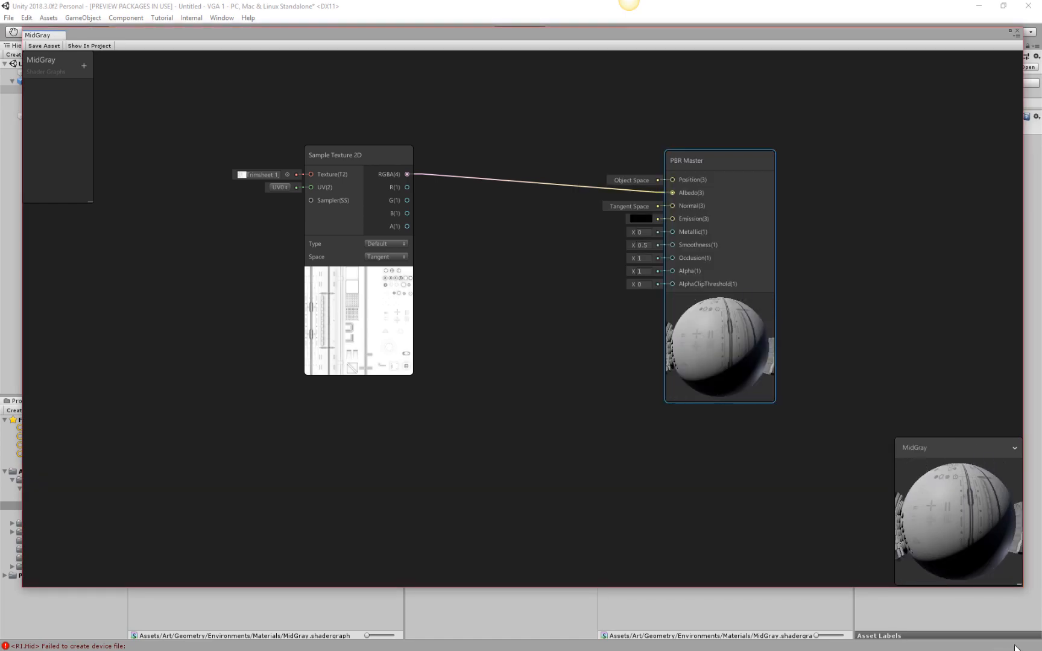
Close the MidGray graph with its changes saved and inspect the textured freighter from different angles in the scene.
left_click(1018, 30)
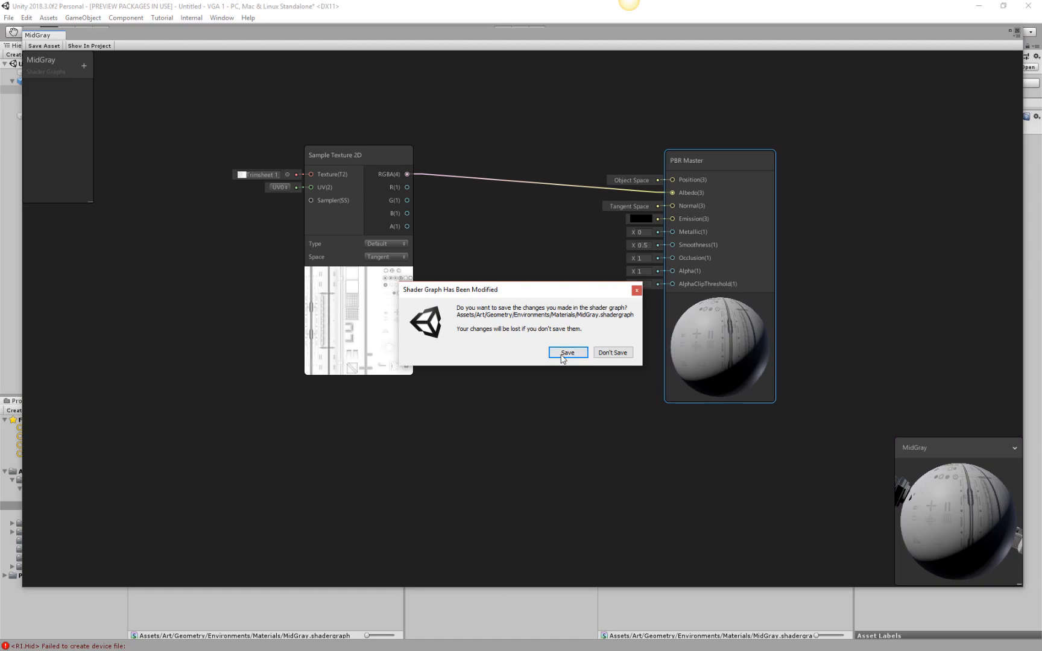
left_click(561, 356)
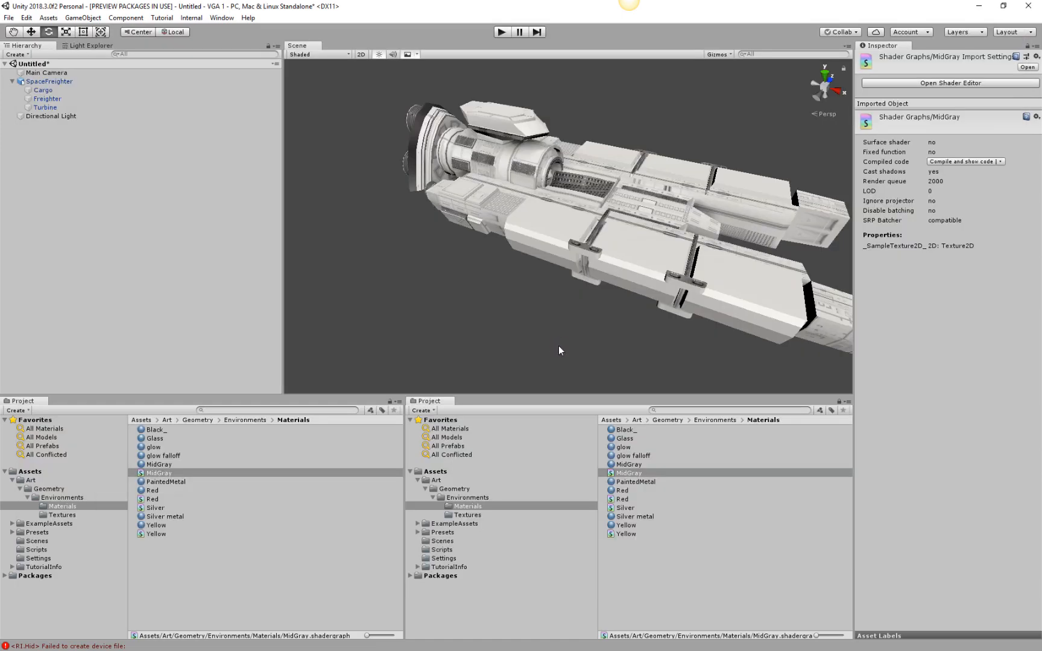
left_click_drag(700, 254, 645, 216, "alt")
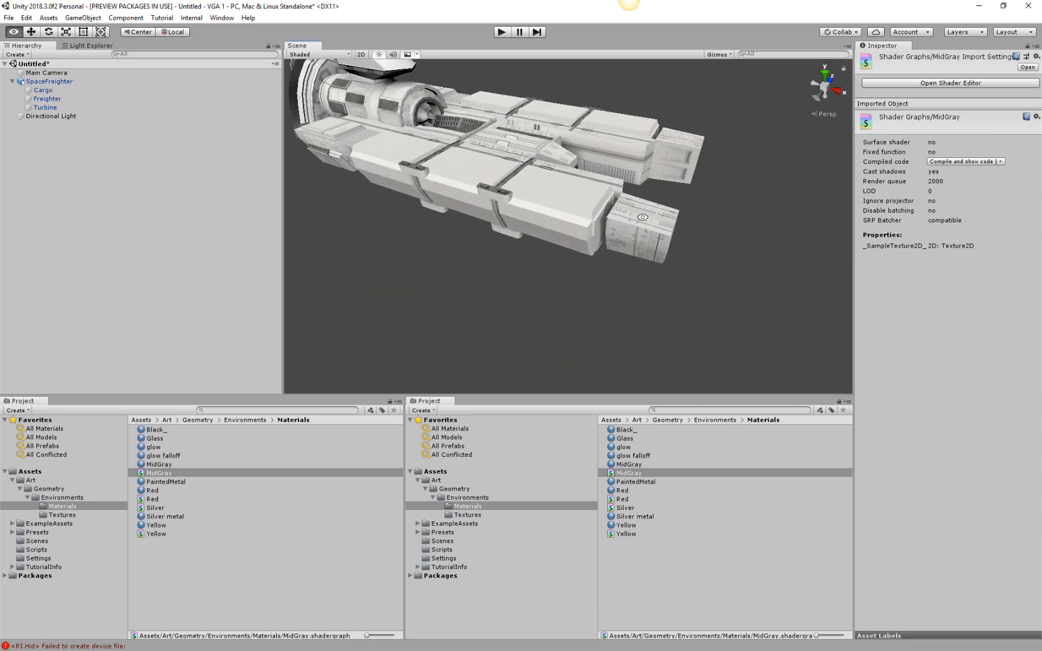
left_click_drag(591, 274, 681, 263, "alt")
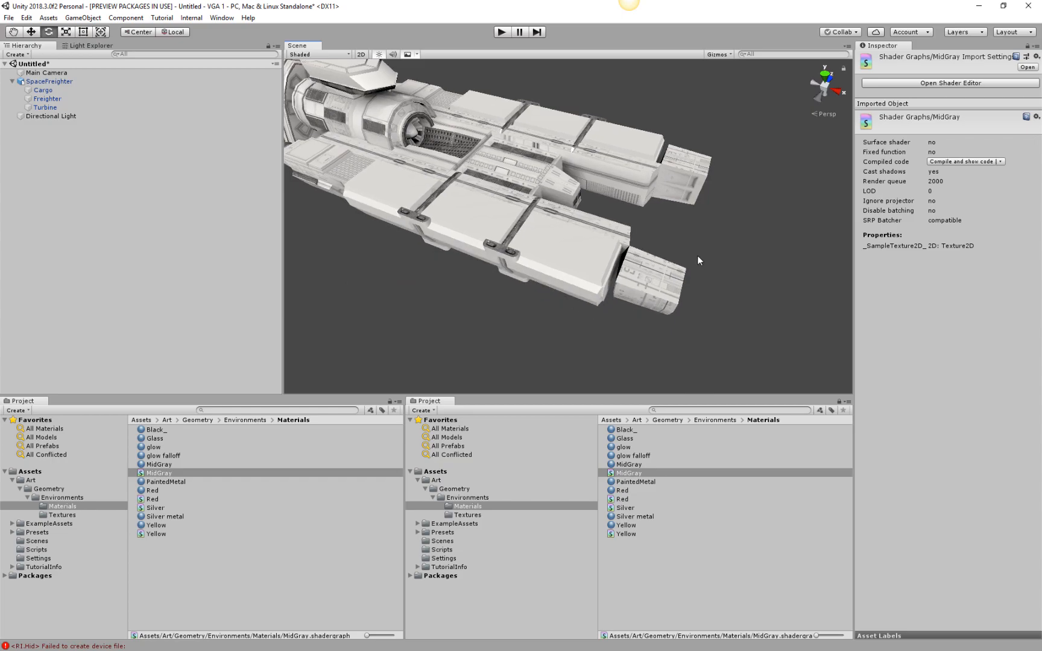
Reopen the MidGray shader graph and rotate the mesh in its main preview.
left_click(635, 474)
double_click(635, 475)
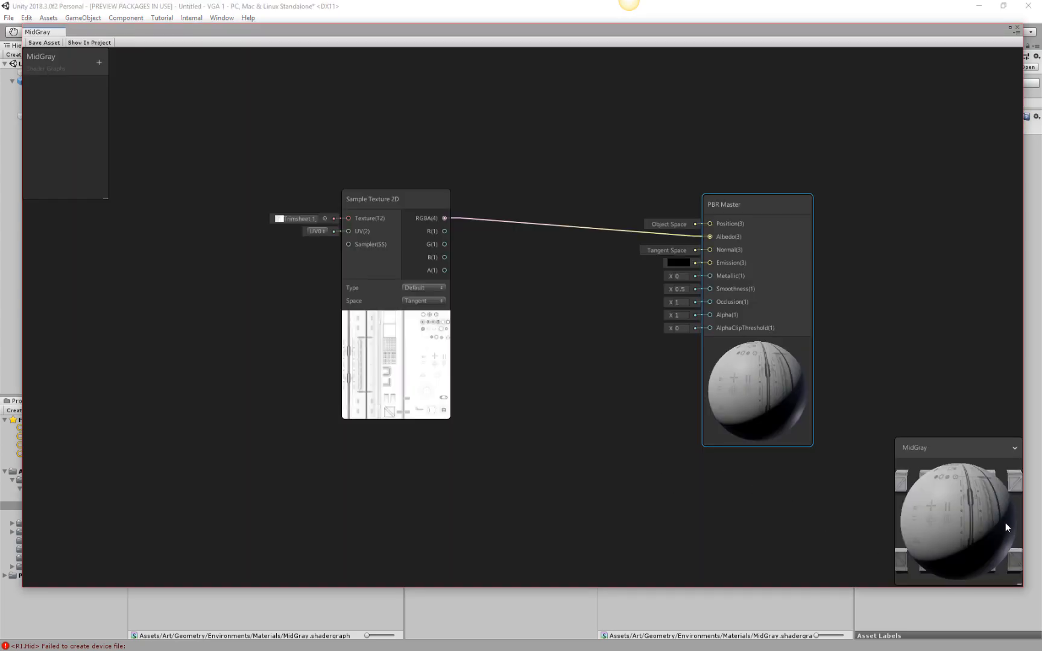
left_click_drag(959, 476, 961, 511)
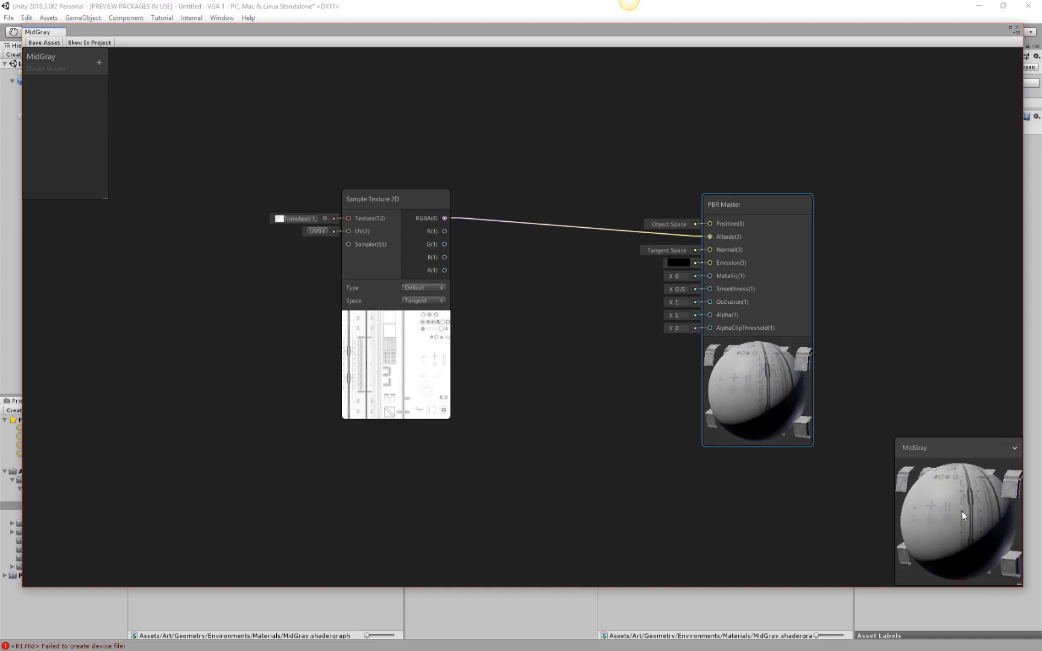
left_click(1016, 448)
left_click(1014, 448)
Move the Sample Texture 2D node farther from the PBR Master and delete its connection to Albedo.
left_click_drag(408, 205, 269, 111)
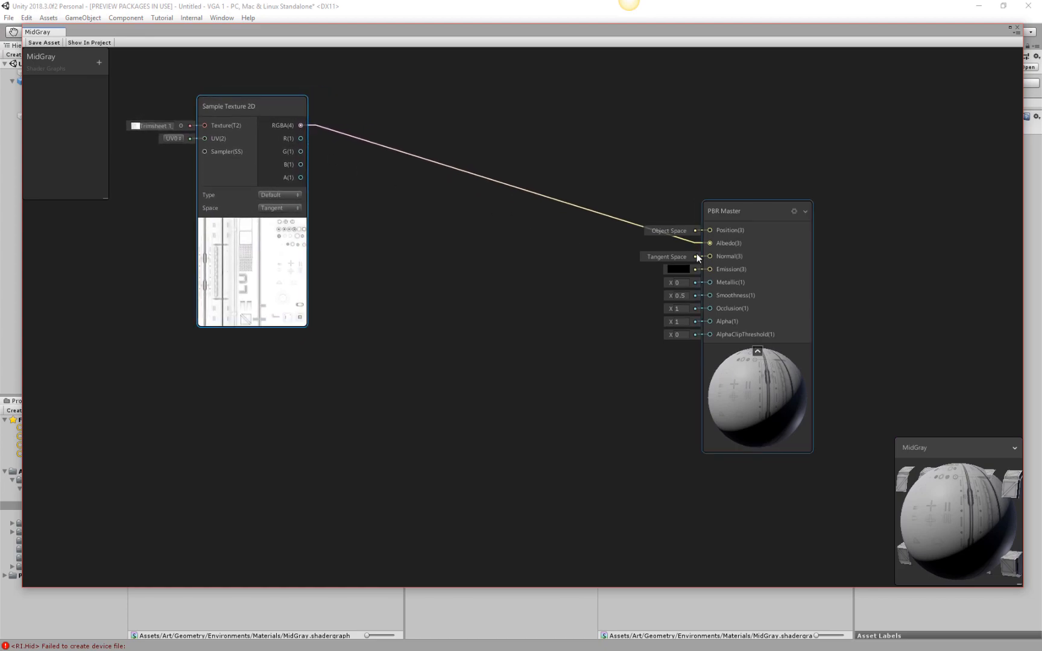
left_click_drag(617, 152, 482, 375)
key("Delete")
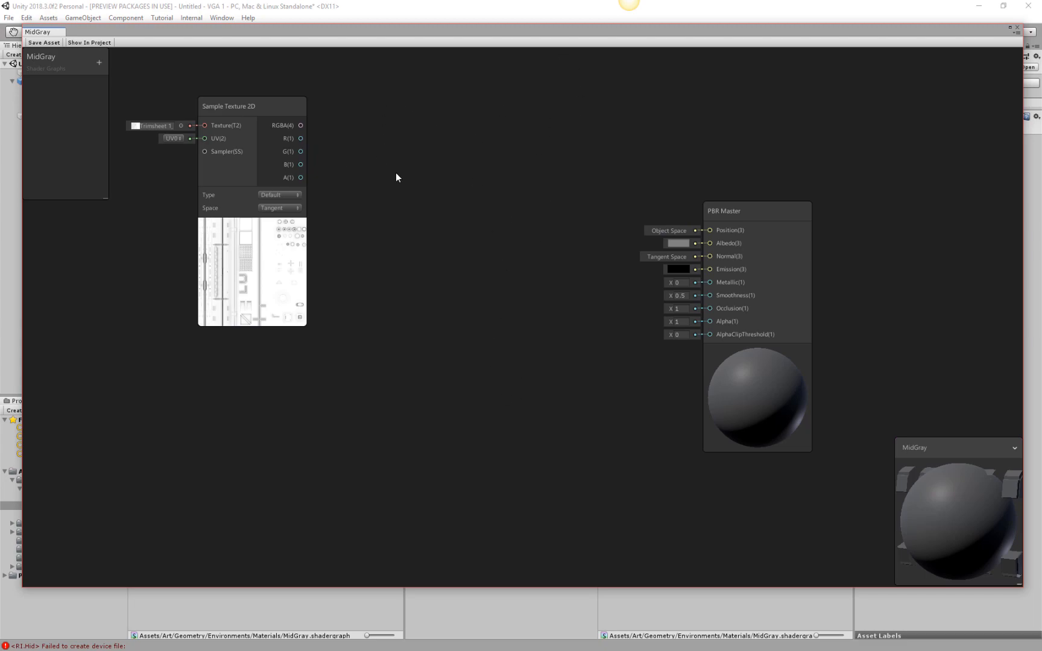
Add a Multiply node between the Sample Texture 2D and PBR Master nodes.
key("space")
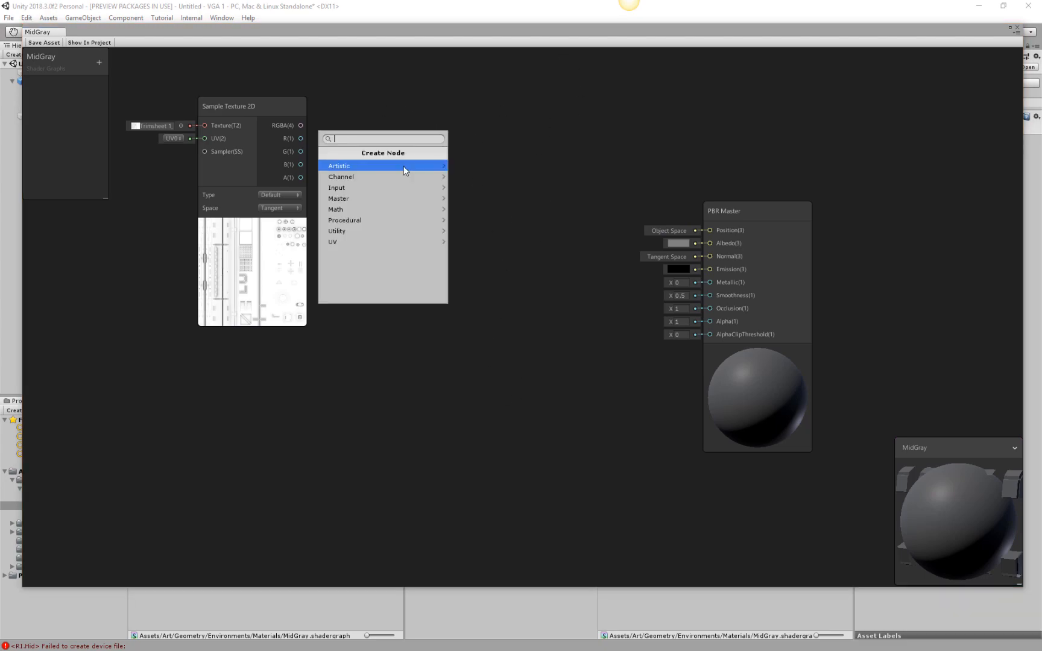
type("mult")
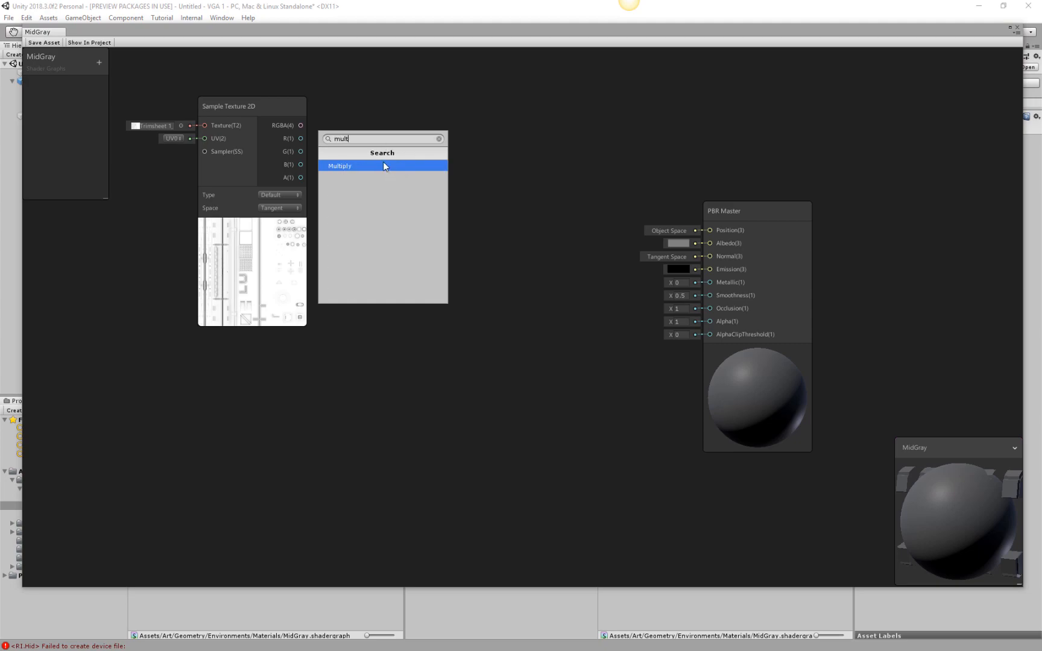
left_click(385, 166)
left_click(355, 244)
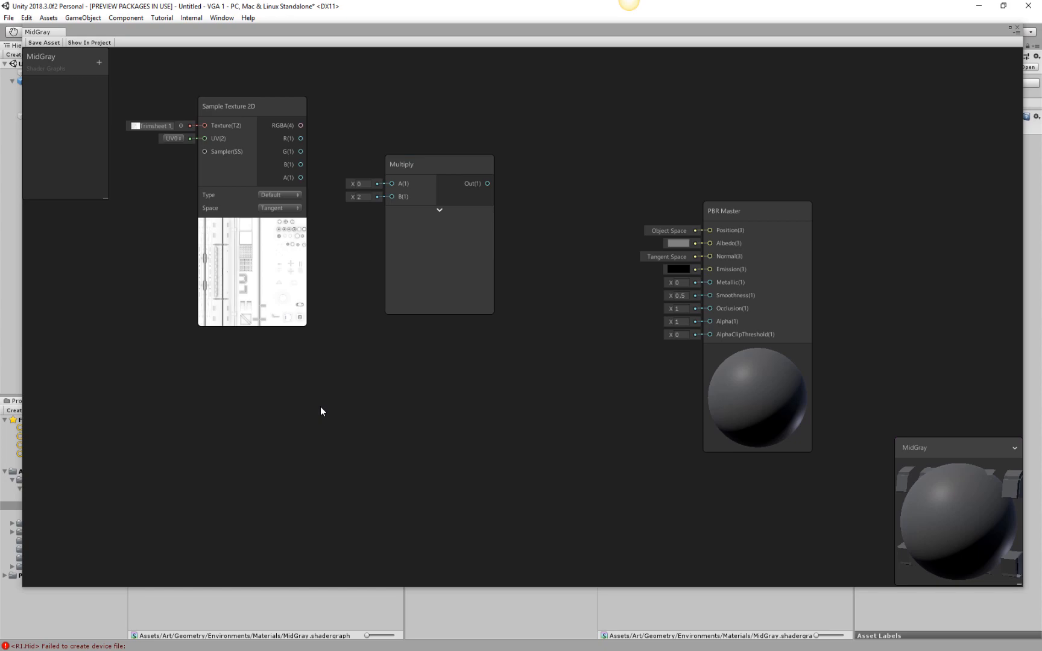
Add a Color node below the Sample Texture 2D node and move the Multiply node closer to the PBR Master.
key("space")
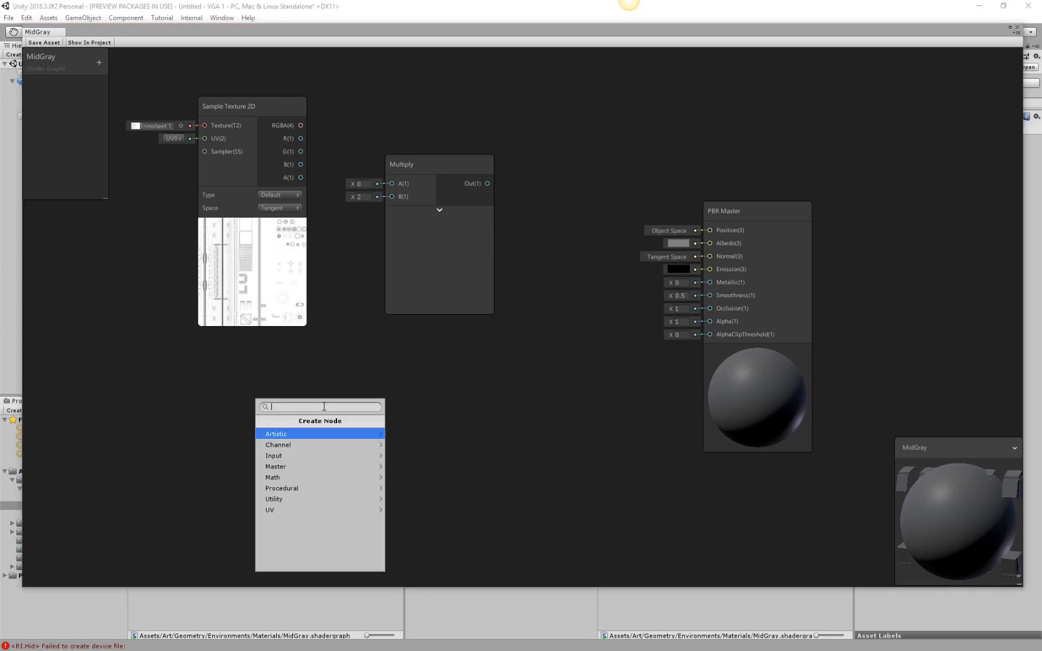
type("colo")
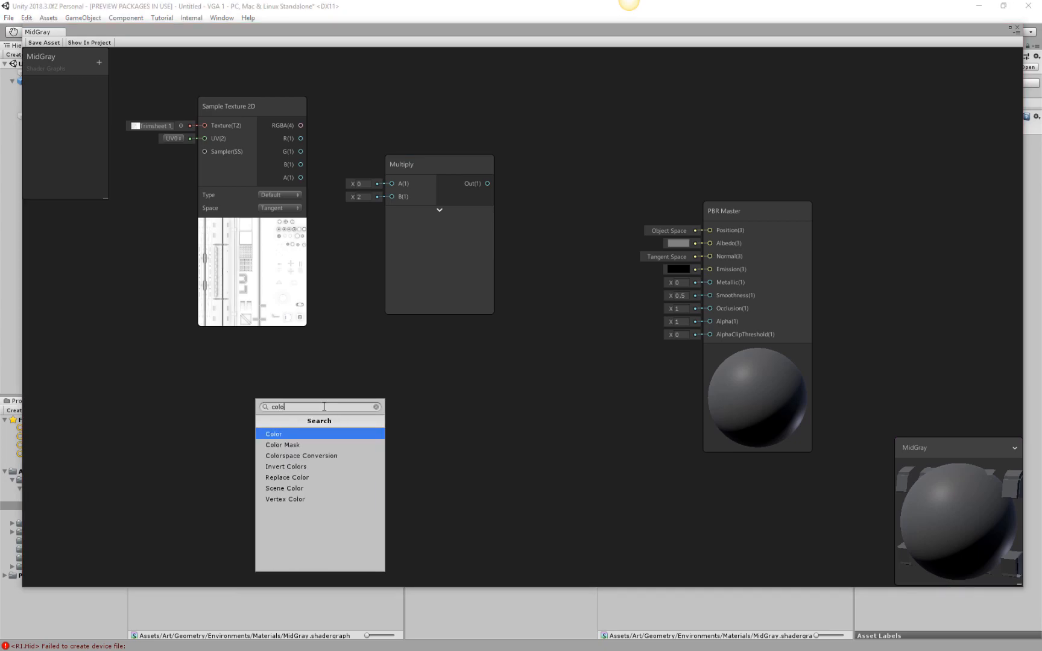
left_click(279, 435)
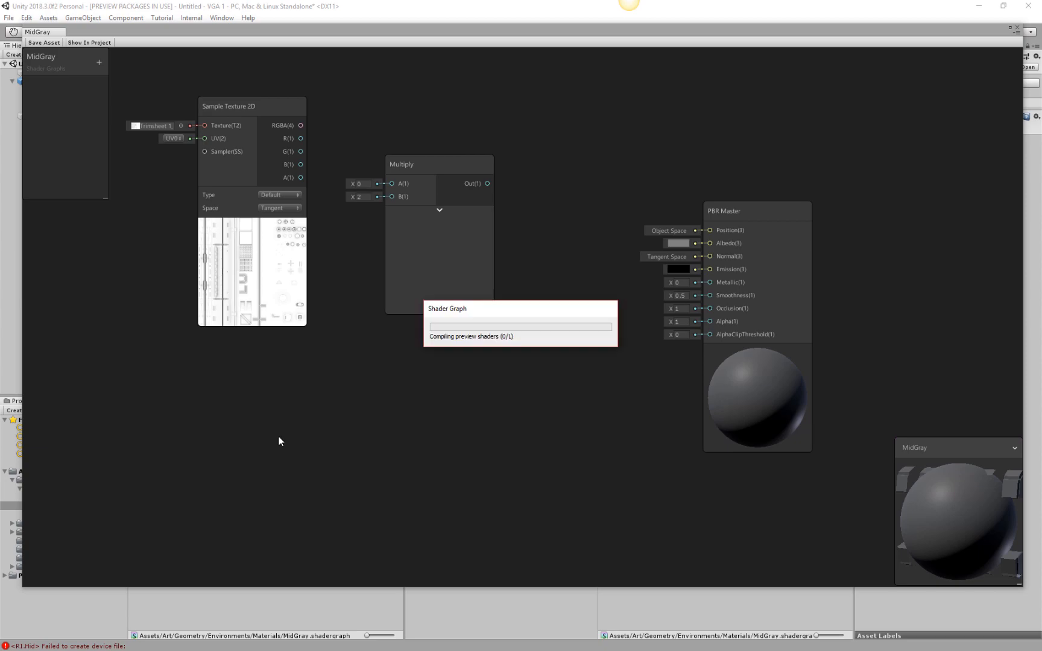
left_click_drag(413, 431, 266, 377)
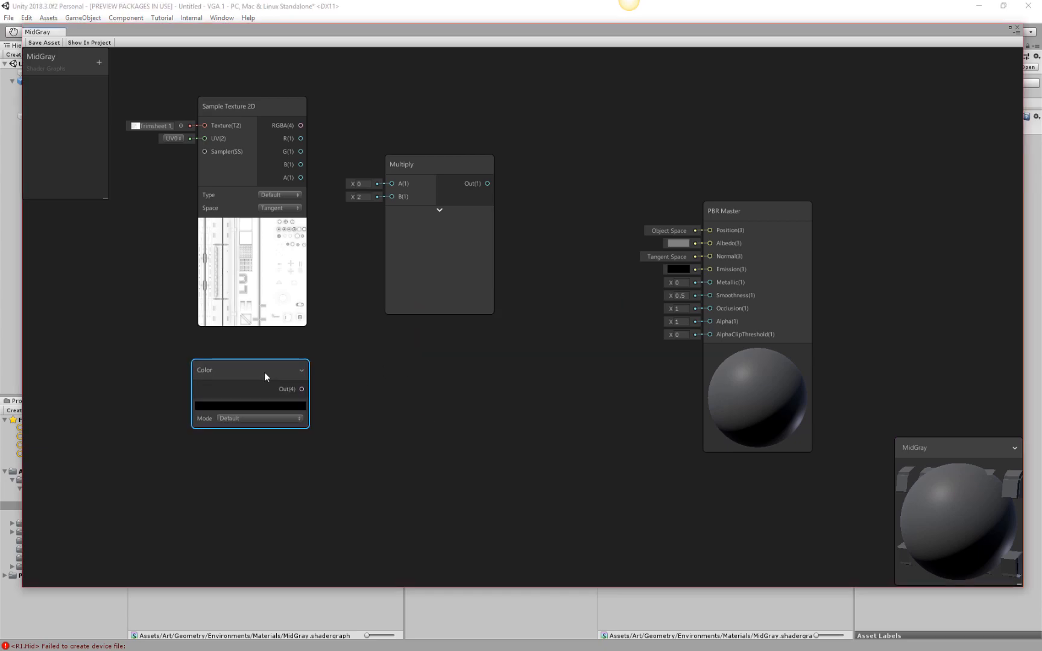
left_click_drag(453, 174, 496, 164)
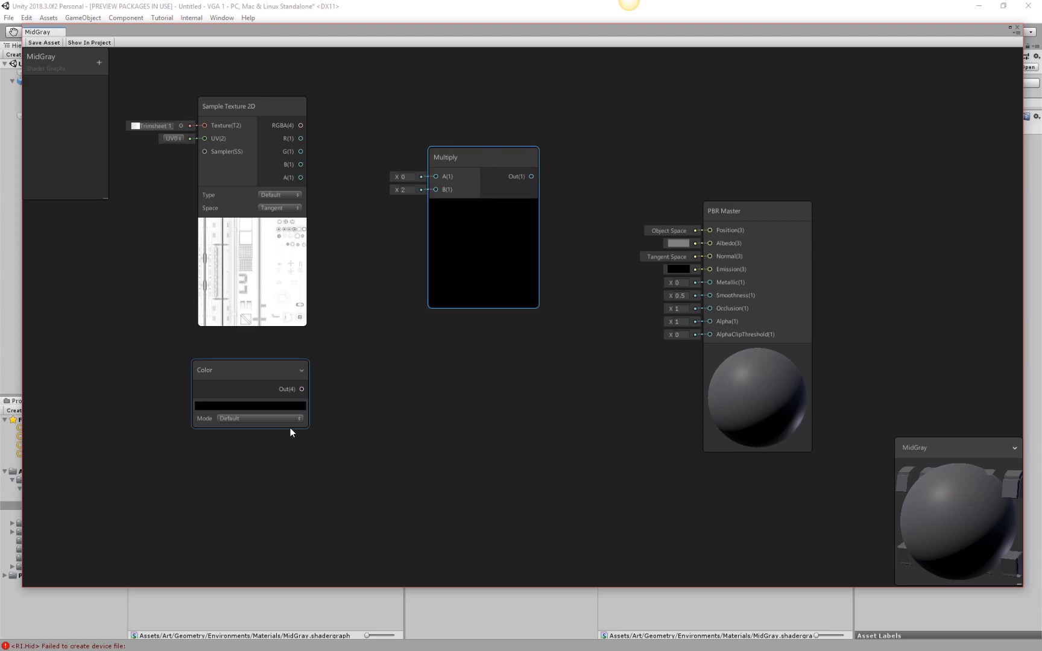
Set the Color node to dark gray 4D4D4D.
left_click(287, 405)
left_click_drag(643, 335, 638, 349)
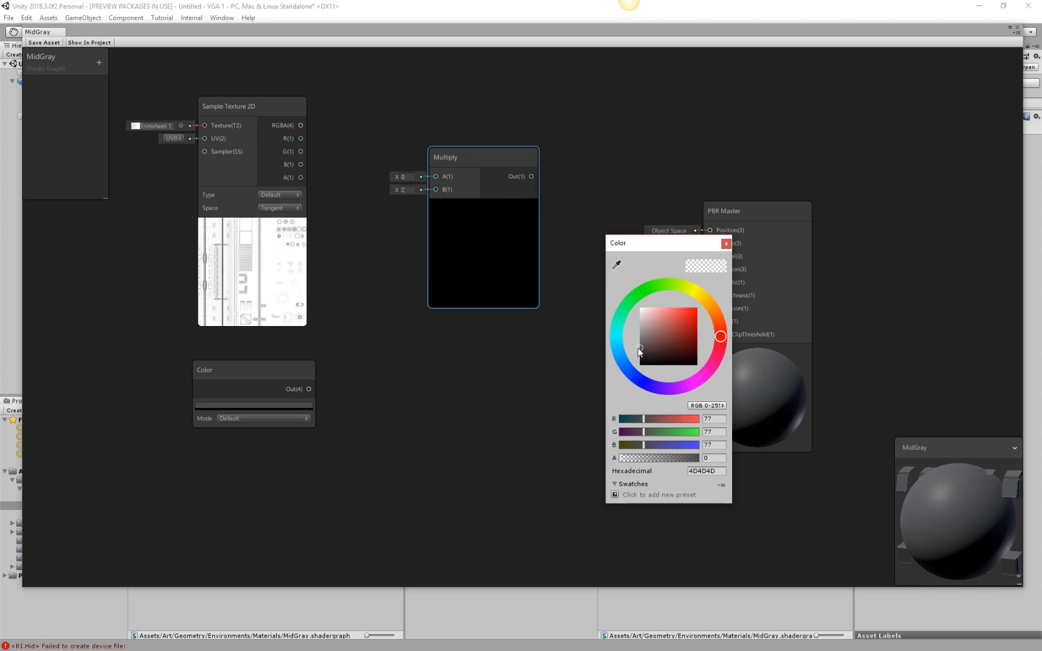
left_click(728, 244)
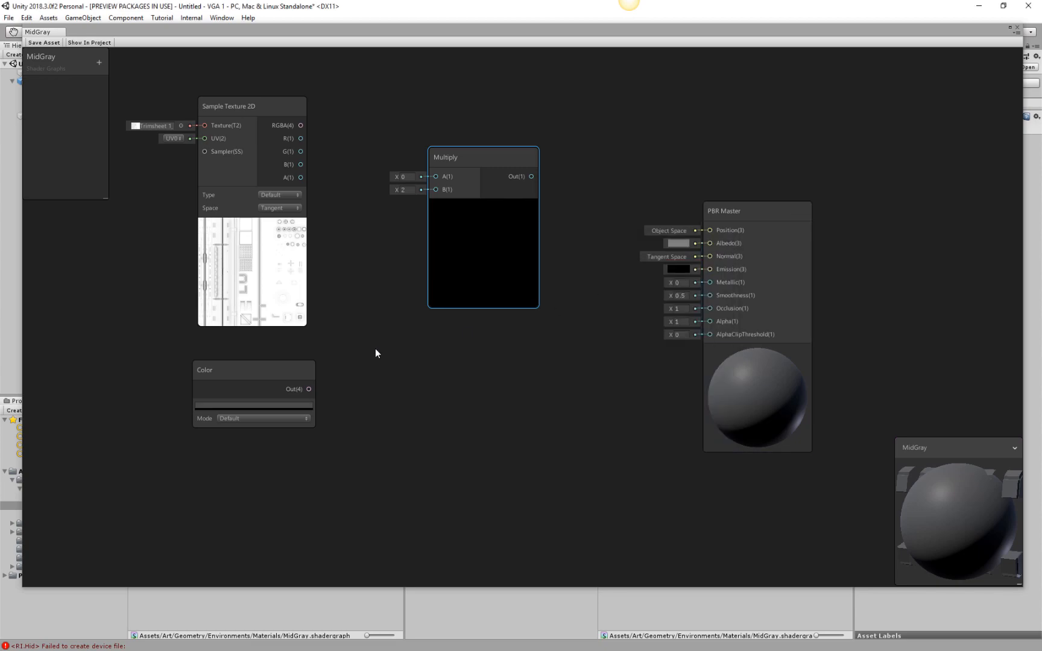
Feed the texture's RGBA into Multiply input A and the Color output into B, and connect the Multiply result to Albedo.
left_click_drag(310, 389, 433, 190)
left_click_drag(301, 125, 435, 176)
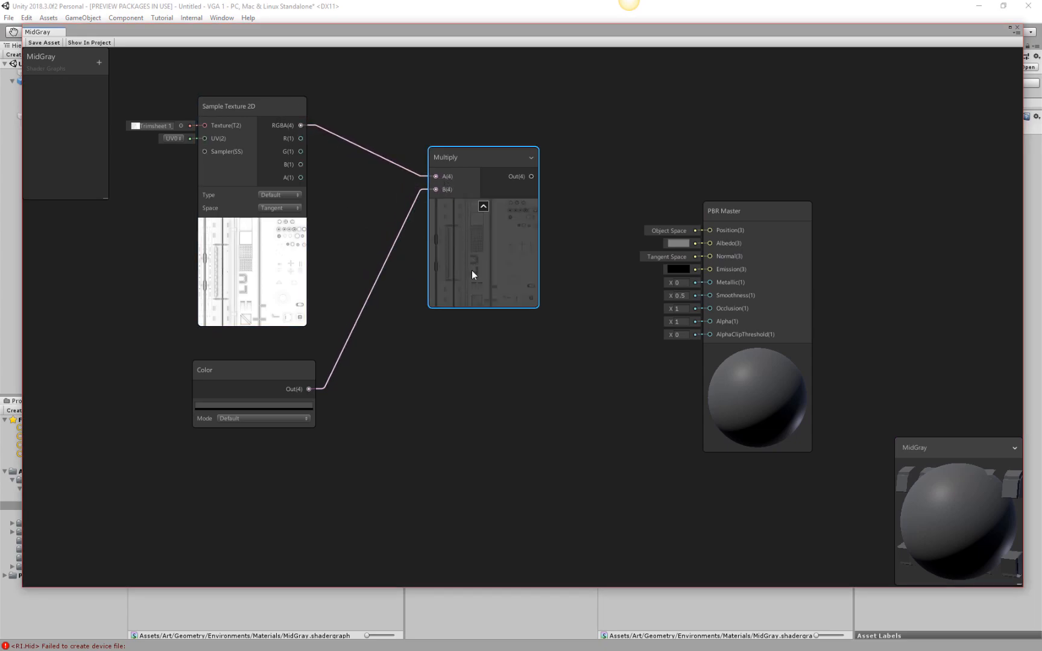
left_click_drag(532, 176, 710, 245)
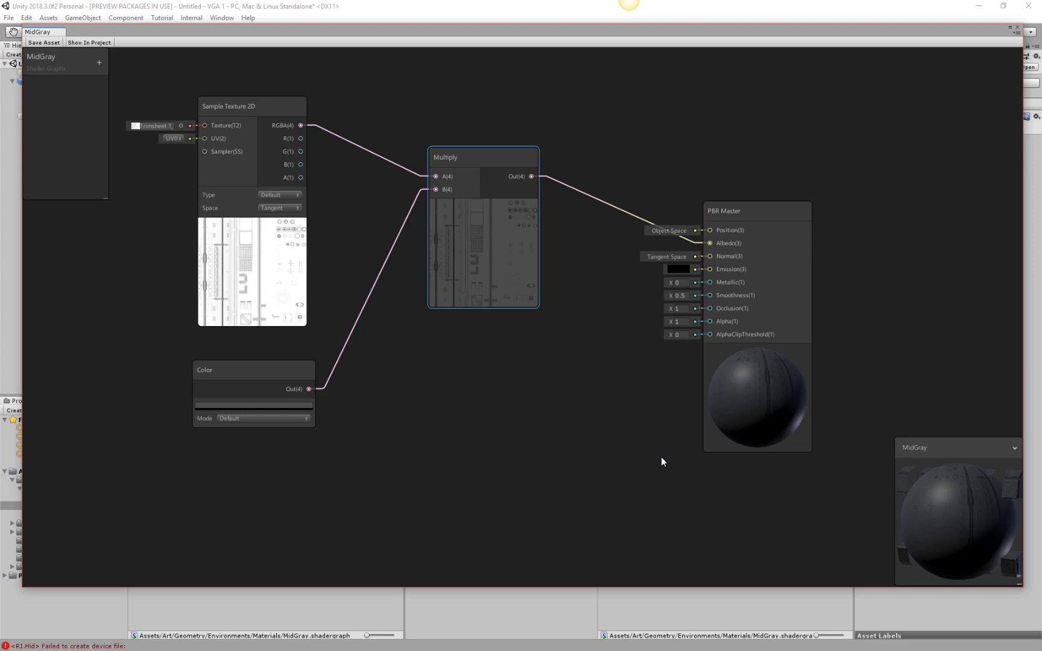
Rotate the mesh in the main preview and collapse the PBR Master node's own preview.
left_click_drag(983, 540, 783, 377)
left_click(756, 349)
mouse_move(973, 526)
left_mouse_down()
mouse_move(877, 541)
mouse_move(978, 517)
left_mouse_up()
middle_click_drag(905, 366, 943, 369)
Collapse the Sample Texture 2D node's unused ports and preview, and place the Color node directly beneath it.
middle_click_drag(489, 259, 530, 299)
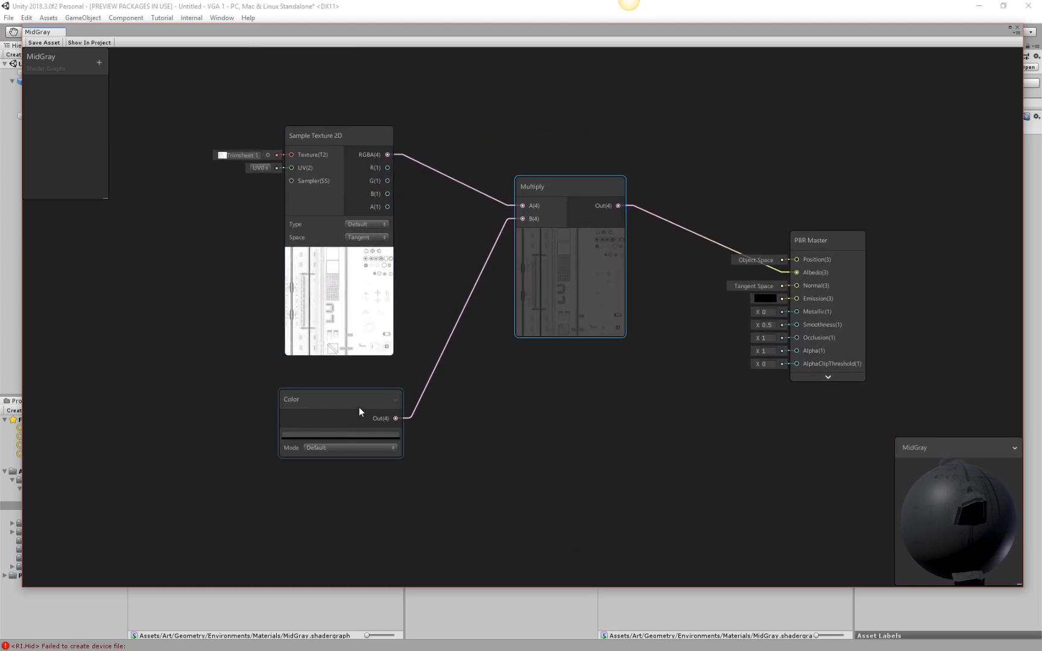
left_click_drag(359, 407, 359, 394)
left_click(387, 135)
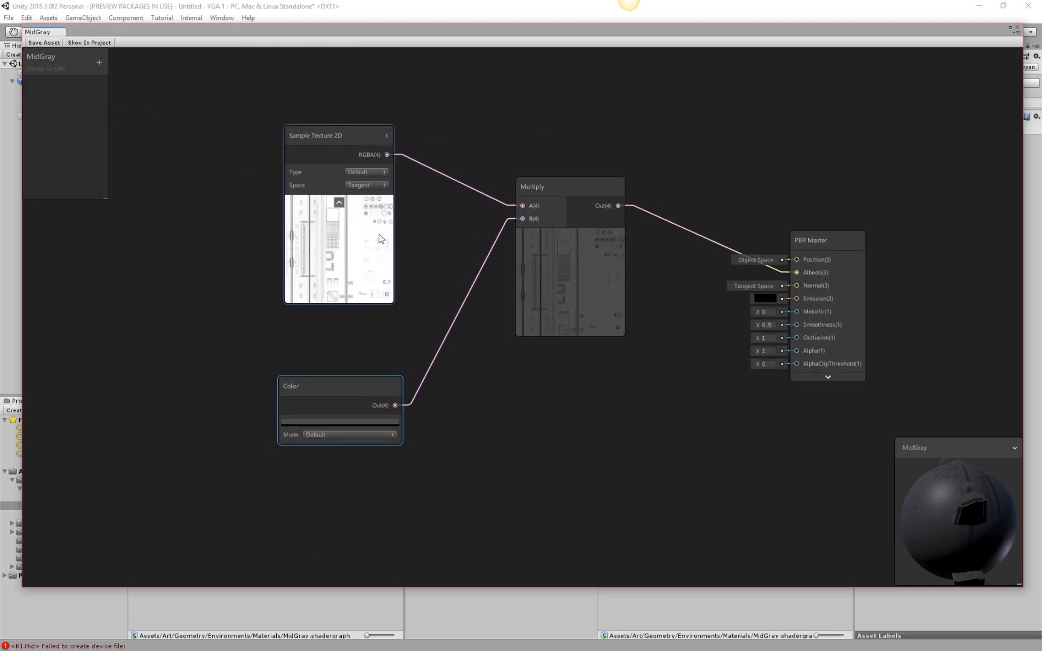
left_click(339, 199)
left_click_drag(384, 386, 390, 222)
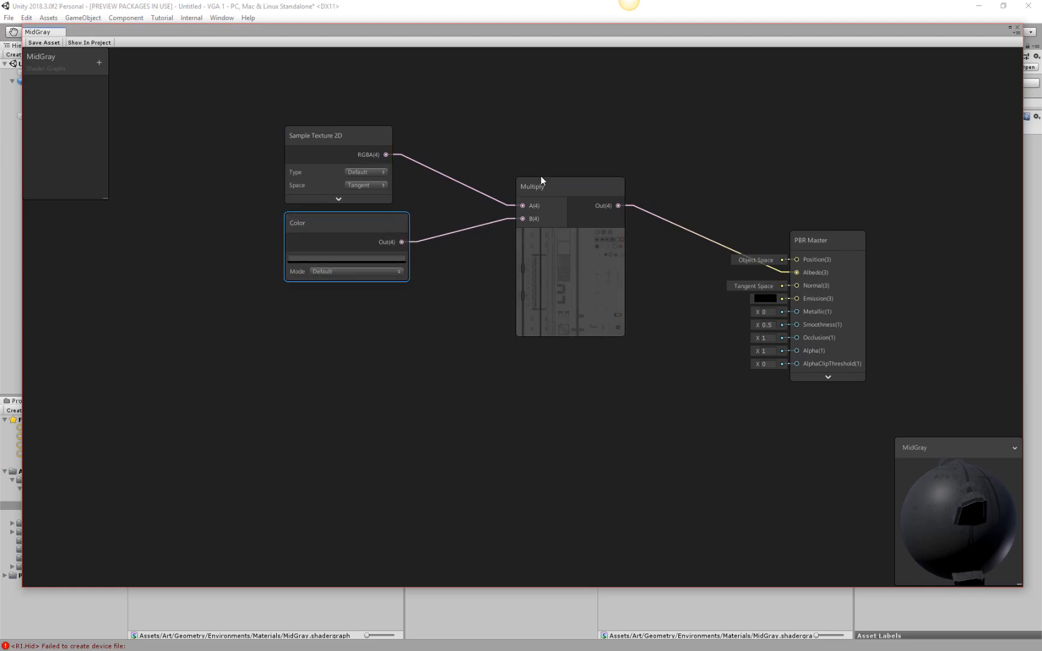
Gather the Multiply, Sample Texture 2D and Color nodes near the PBR Master and expand the texture node's preview.
left_click_drag(566, 185, 619, 245)
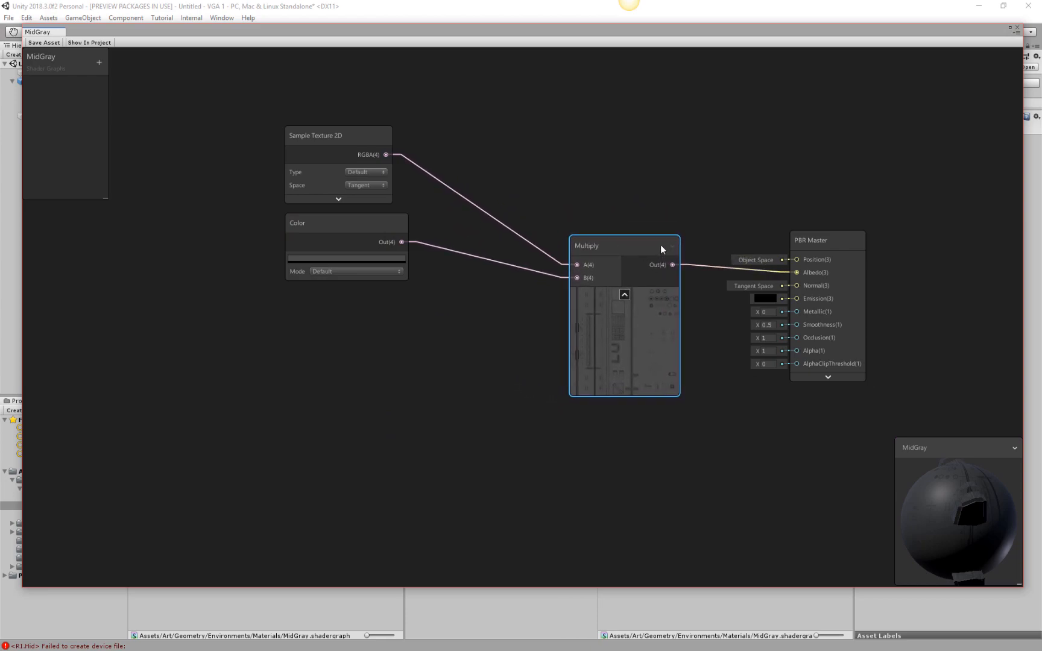
left_click_drag(358, 136, 496, 190)
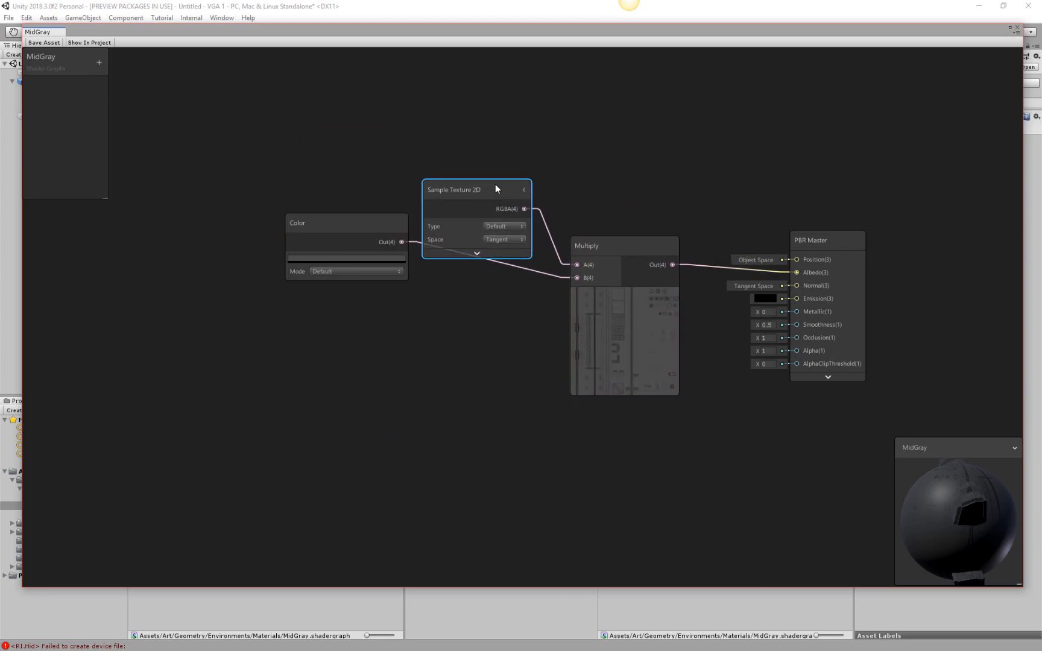
left_click_drag(379, 225, 520, 273)
mouse_move(547, 328)
left_mouse_down()
mouse_move(526, 322)
mouse_move(540, 330)
mouse_move(538, 343)
left_mouse_up()
left_click_drag(486, 192, 495, 116)
left_click(484, 254)
left_click_drag(492, 331, 483, 301)
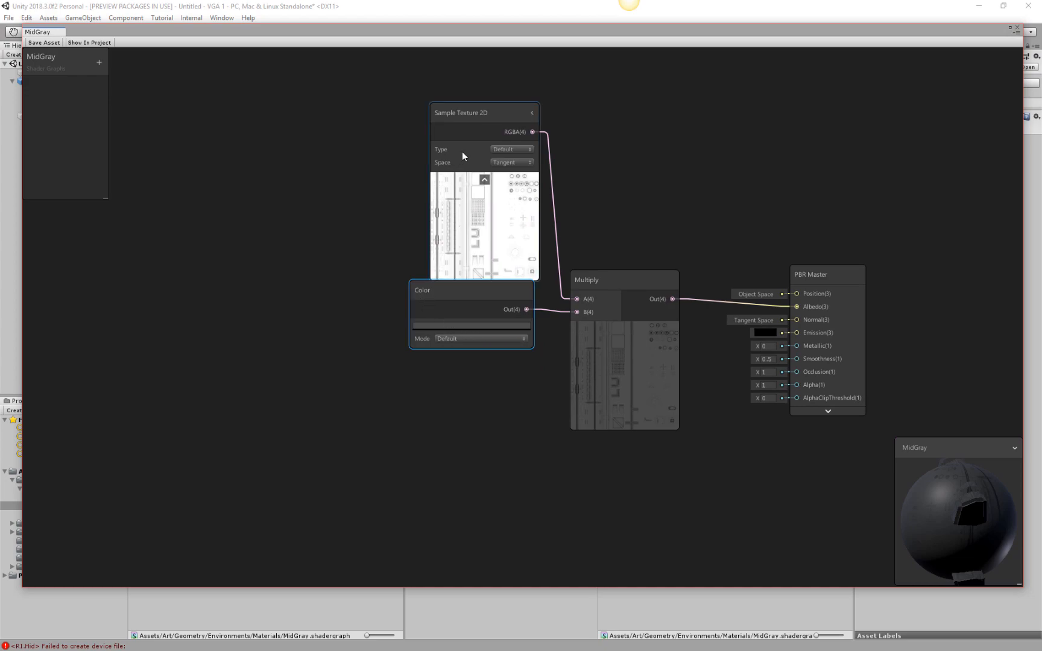
Check whether the Sample Texture 2D node can be converted to a property.
right_click(472, 215)
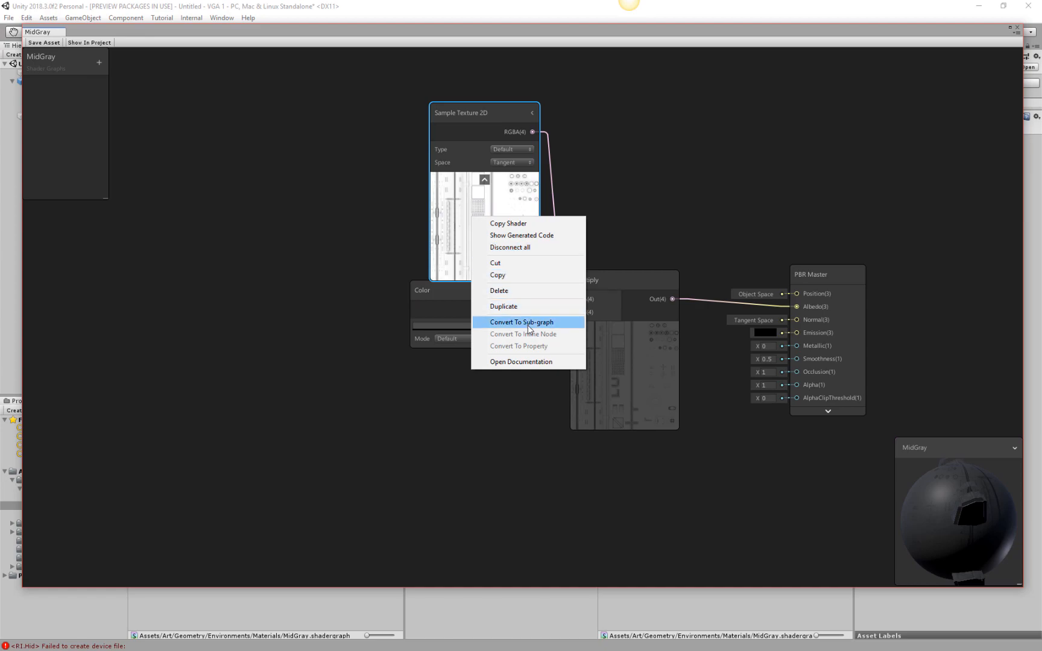
left_click(462, 128)
right_click(473, 111)
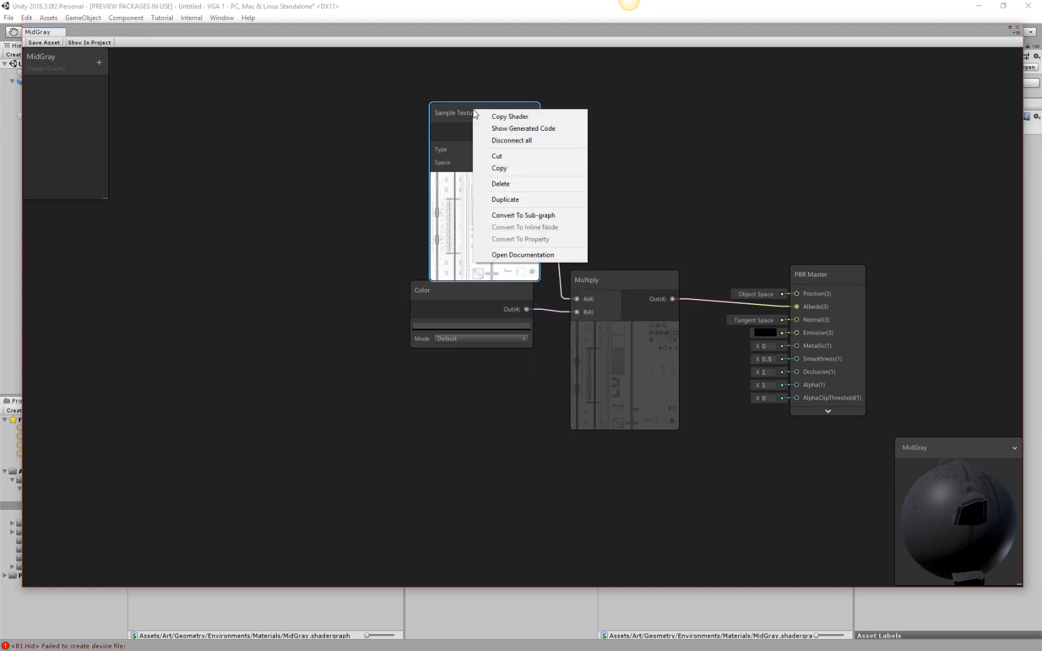
left_click(468, 225)
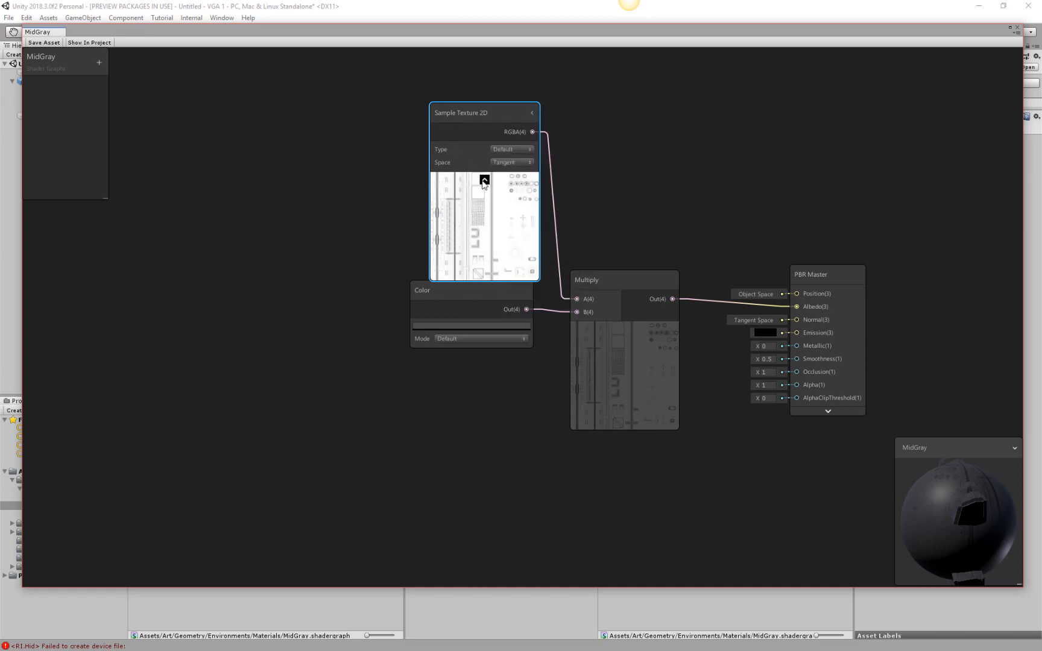
Expand the Sample Texture 2D node's ports and check its texture input for a property conversion option.
left_click_drag(500, 111, 476, 110)
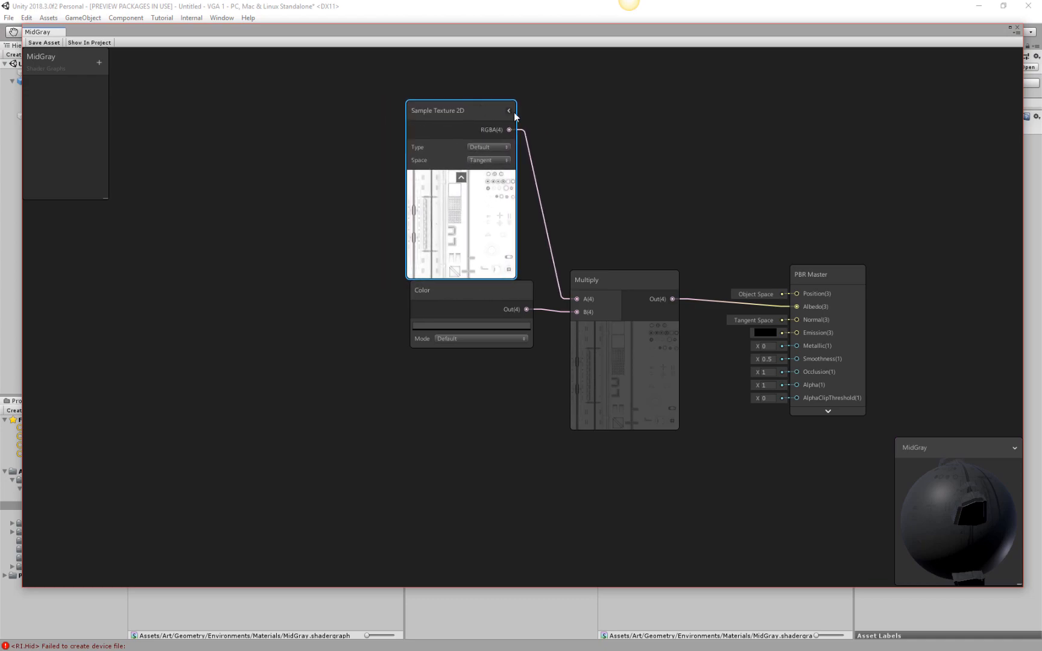
left_click(510, 112)
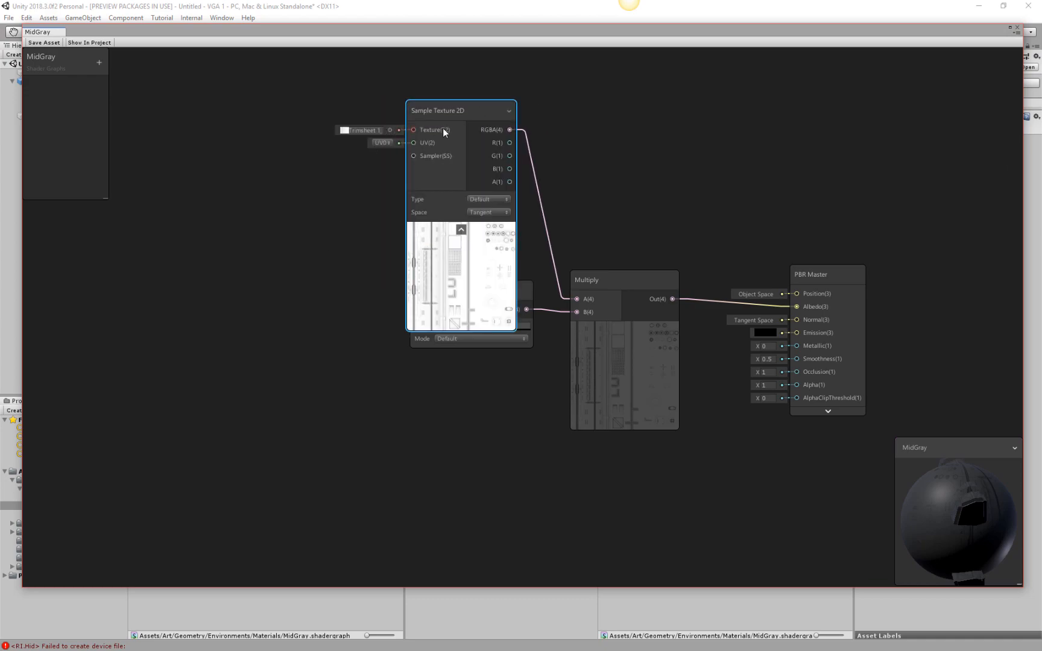
right_click(469, 116)
right_click(447, 169)
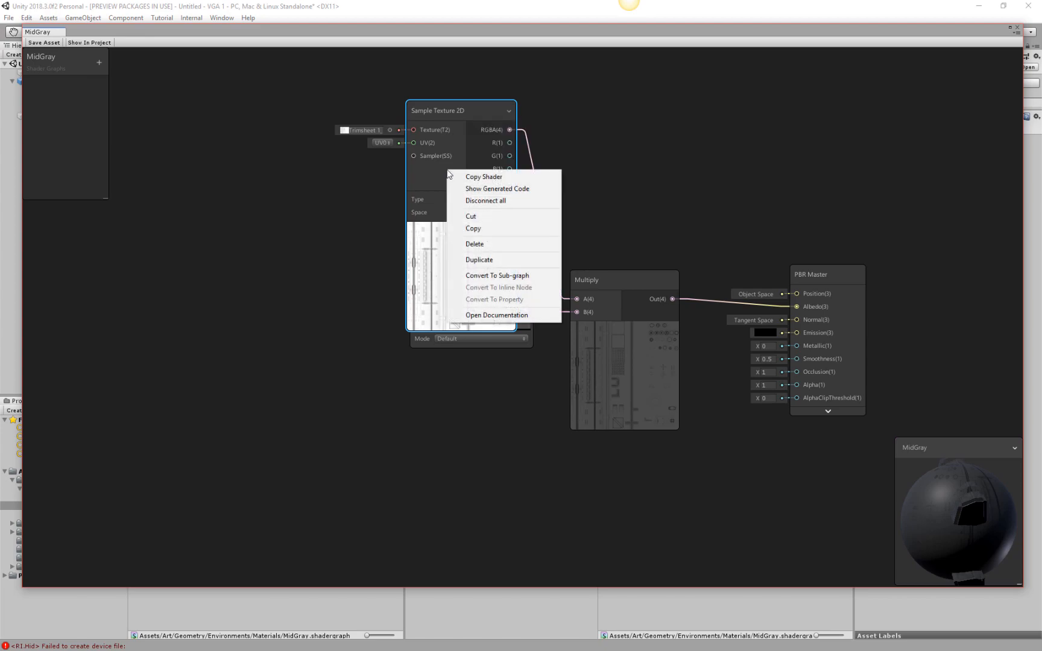
right_click(376, 133)
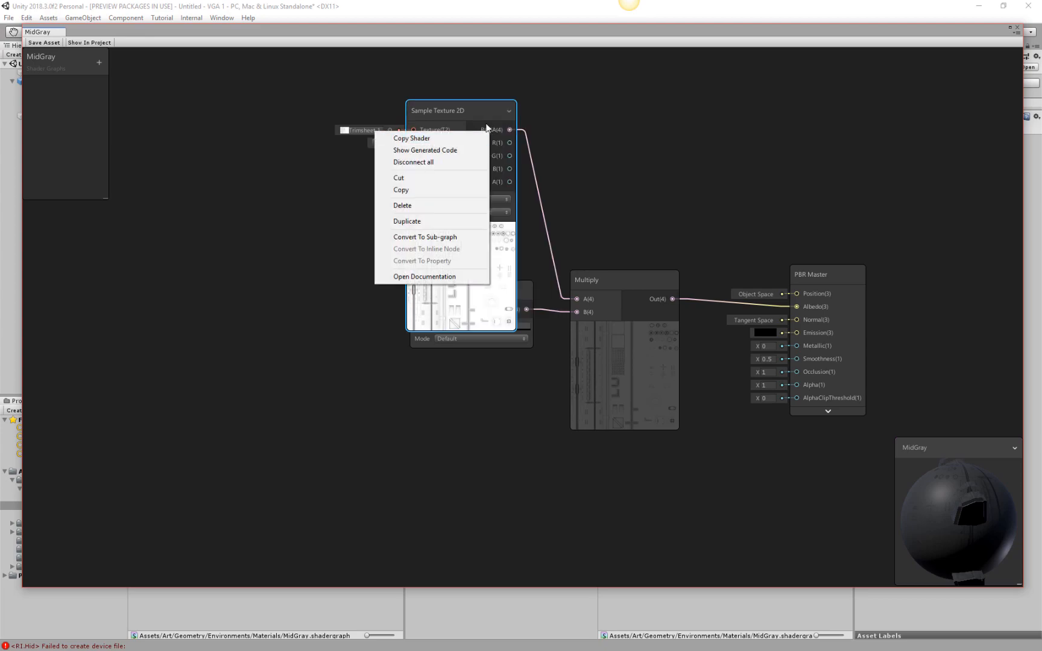
left_click(374, 133)
right_click(373, 133)
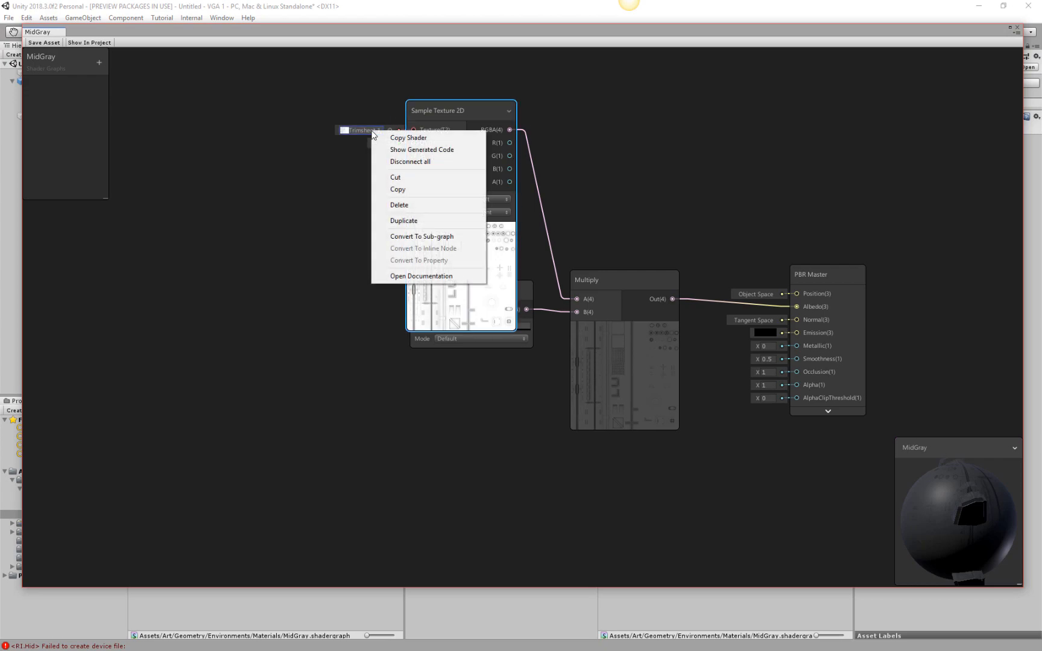
left_click(525, 292)
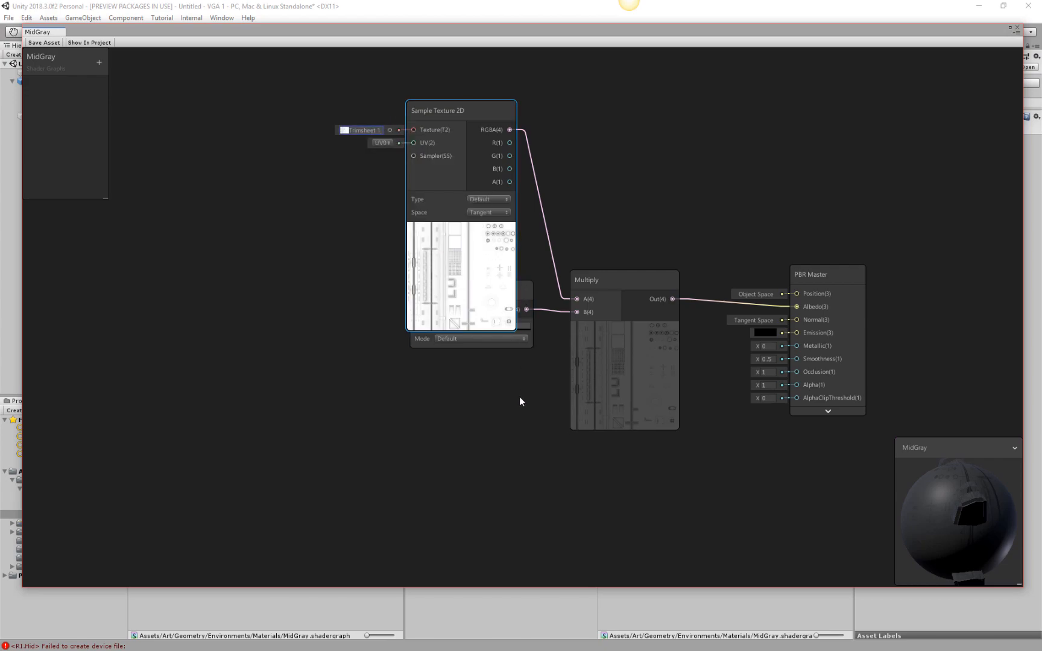
Move the Color node clear below the Sample Texture 2D node and convert it to a property.
left_click_drag(526, 291, 504, 355)
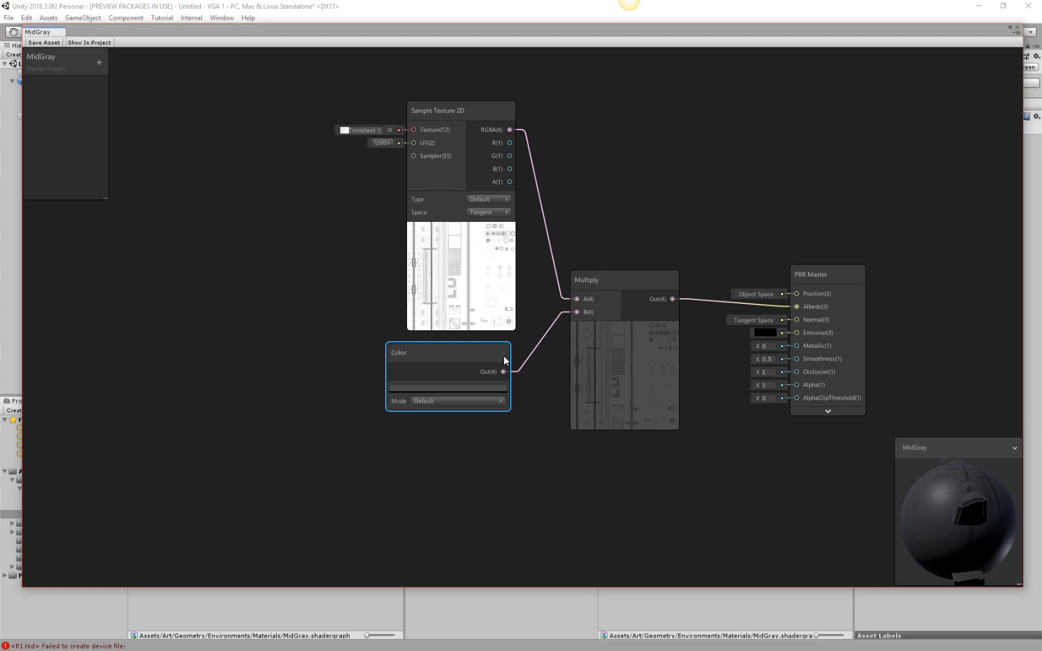
right_click(410, 359)
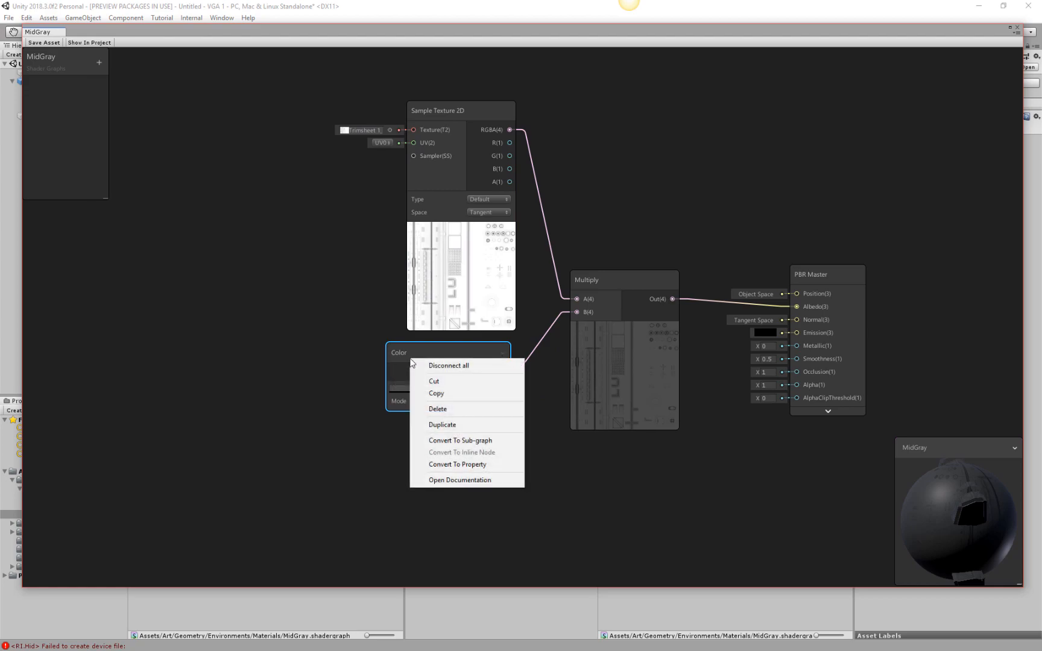
left_click(458, 465)
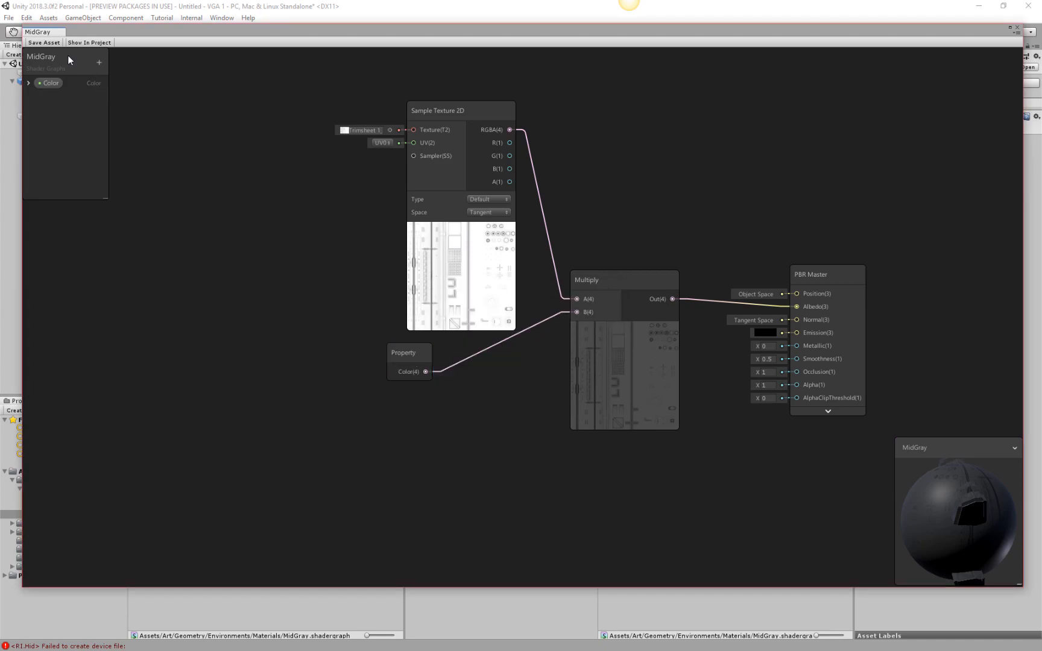
Expand the Color property's settings in the blackboard, rename it Metal color Grid, and nudge its Property node toward Multiply.
left_click_drag(68, 55, 78, 60)
left_click(37, 88)
double_click(57, 89)
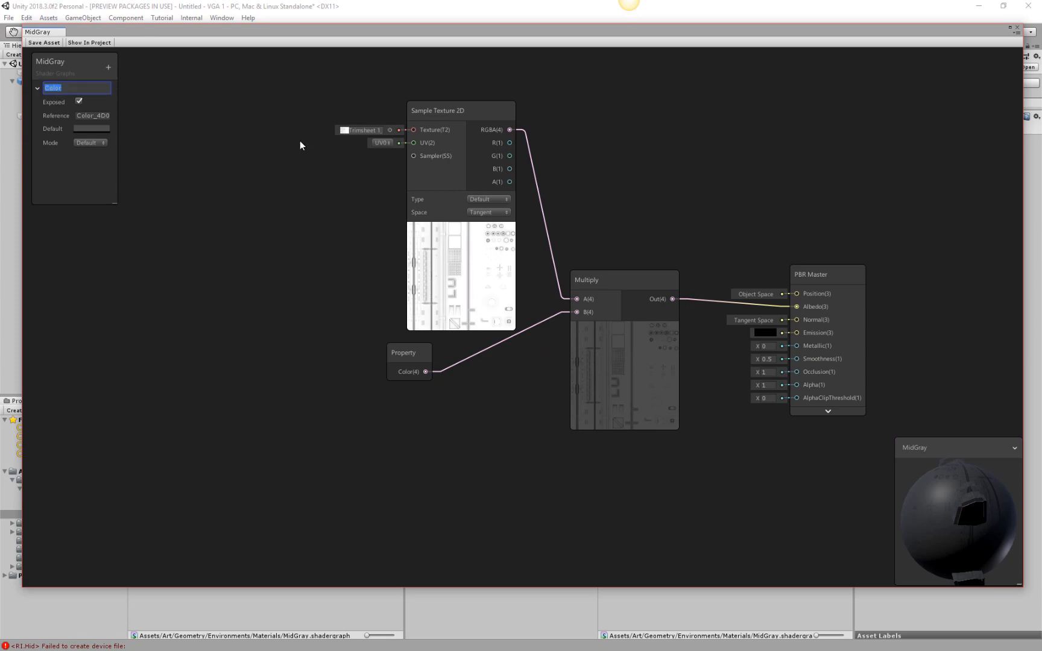
type("Metal c")
key("Return")
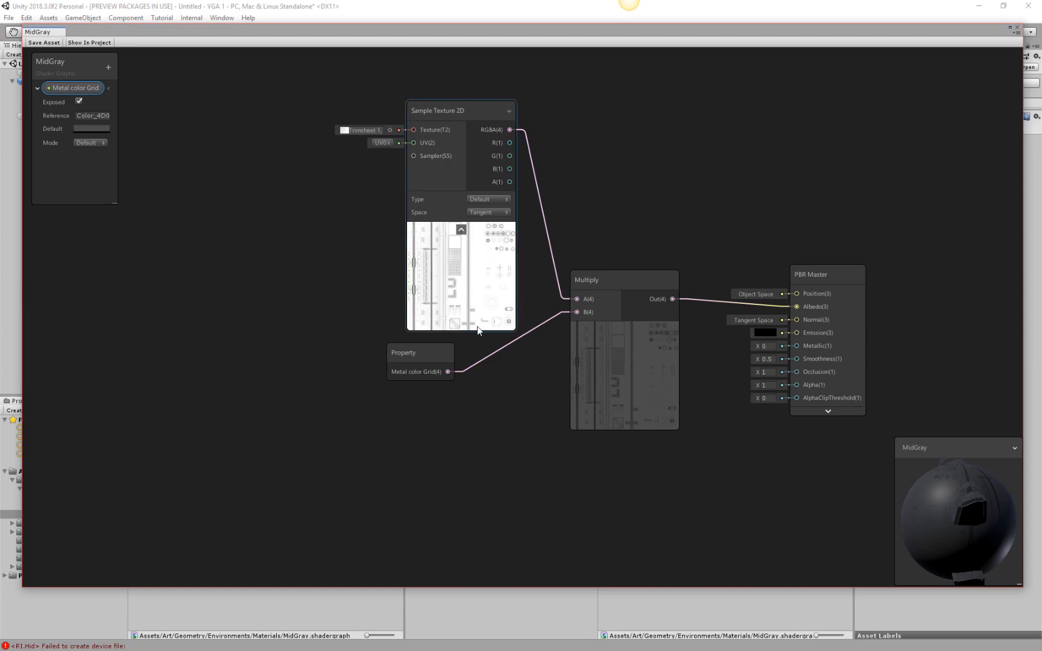
left_click_drag(432, 356, 442, 353)
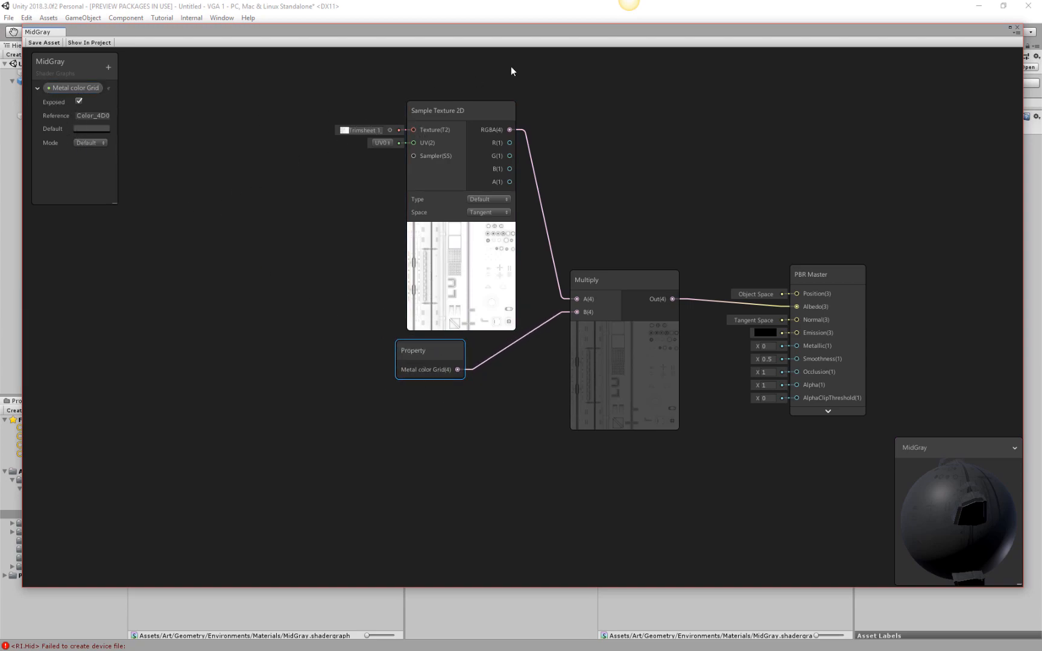
Move the graph window off the scene, select the MidGray material, and save the MidGray shader graph.
left_click_drag(564, 27, 620, 549)
left_click(637, 464)
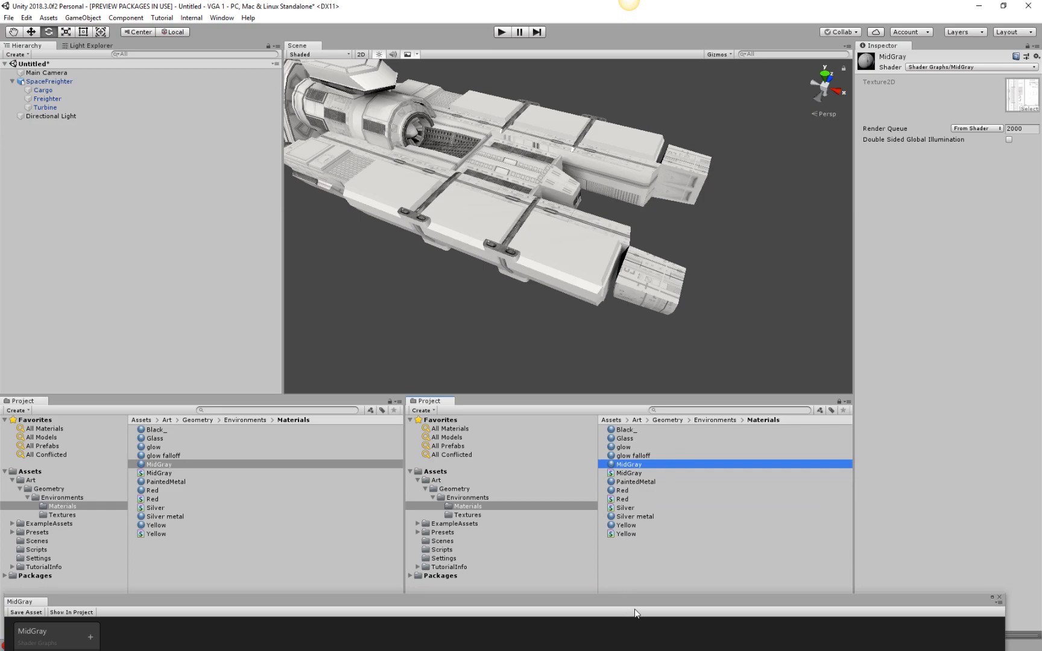
left_click(17, 613)
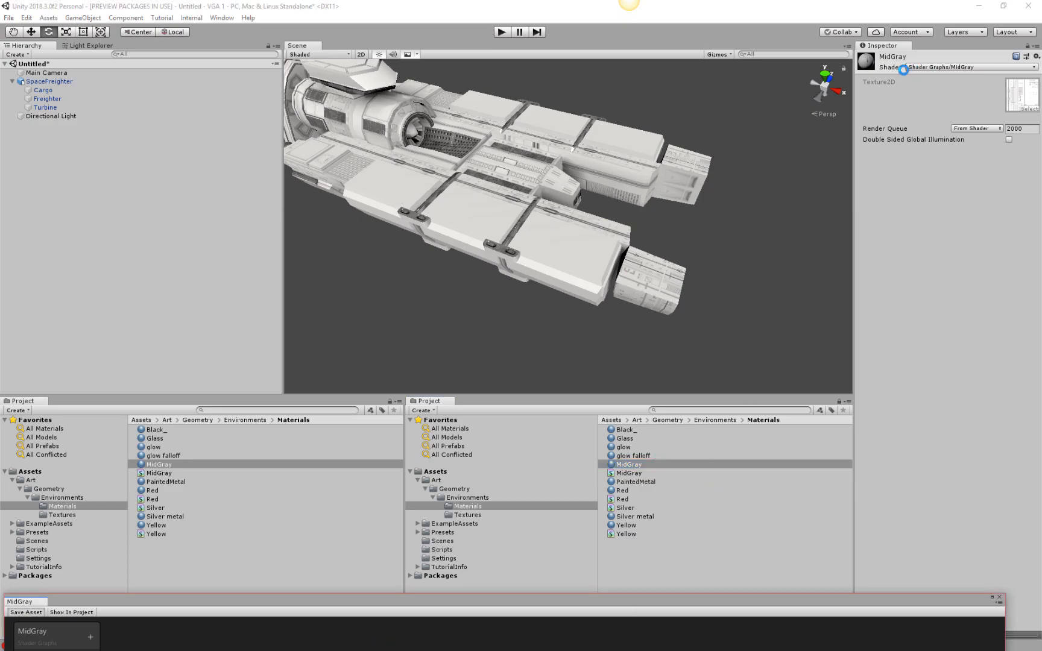
Set the MidGray material's Metal color Grid to the slightly lighter gray 555353.
left_click(1018, 82)
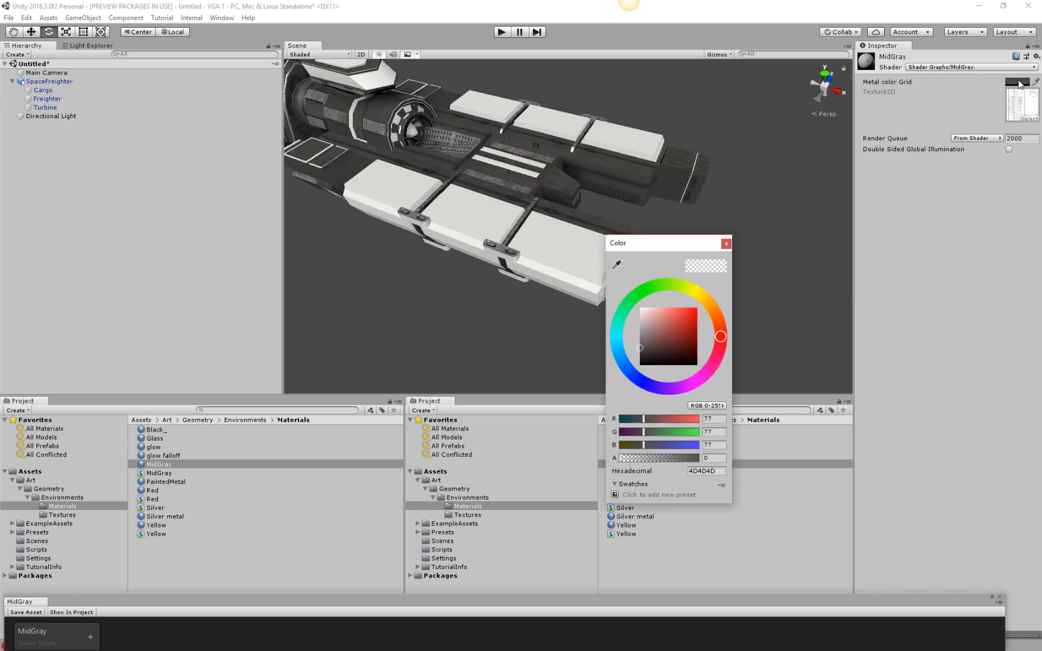
left_click_drag(645, 338, 642, 348)
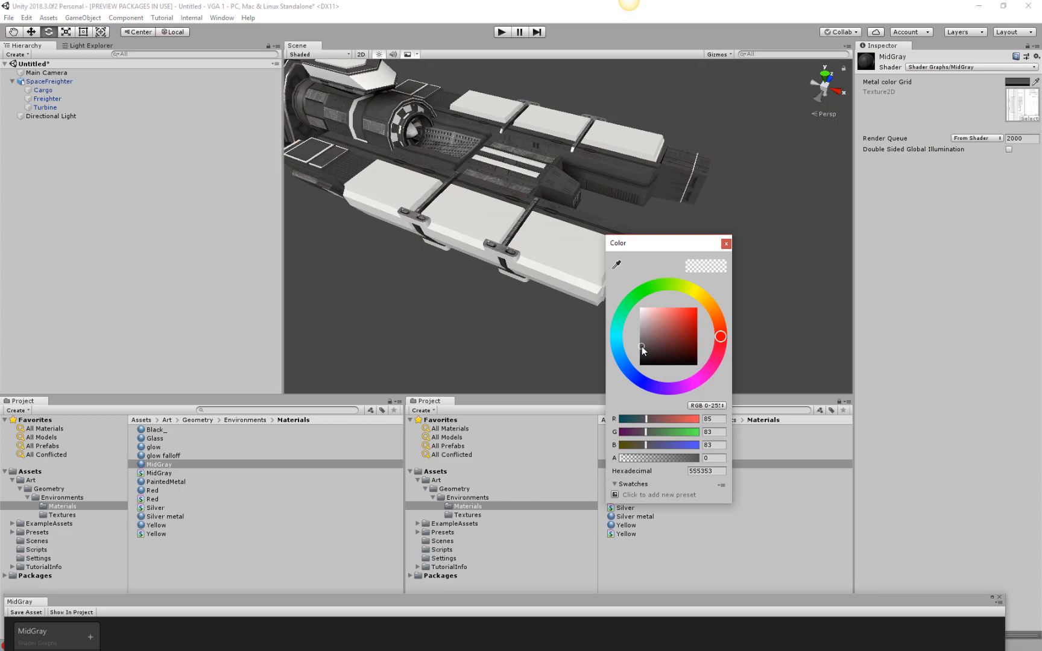
left_click(726, 243)
Bring the MidGray graph window back into full view and move the Metal color Grid node closer to Multiply.
left_click_drag(783, 603, 792, 21)
left_click_drag(432, 339, 461, 347)
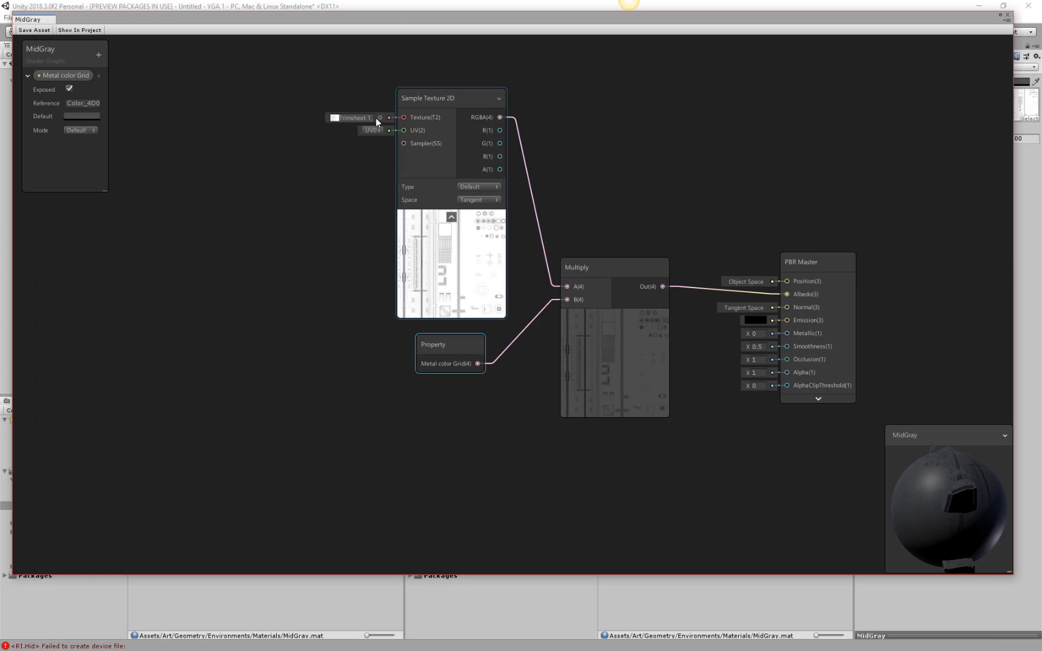
right_click(426, 116)
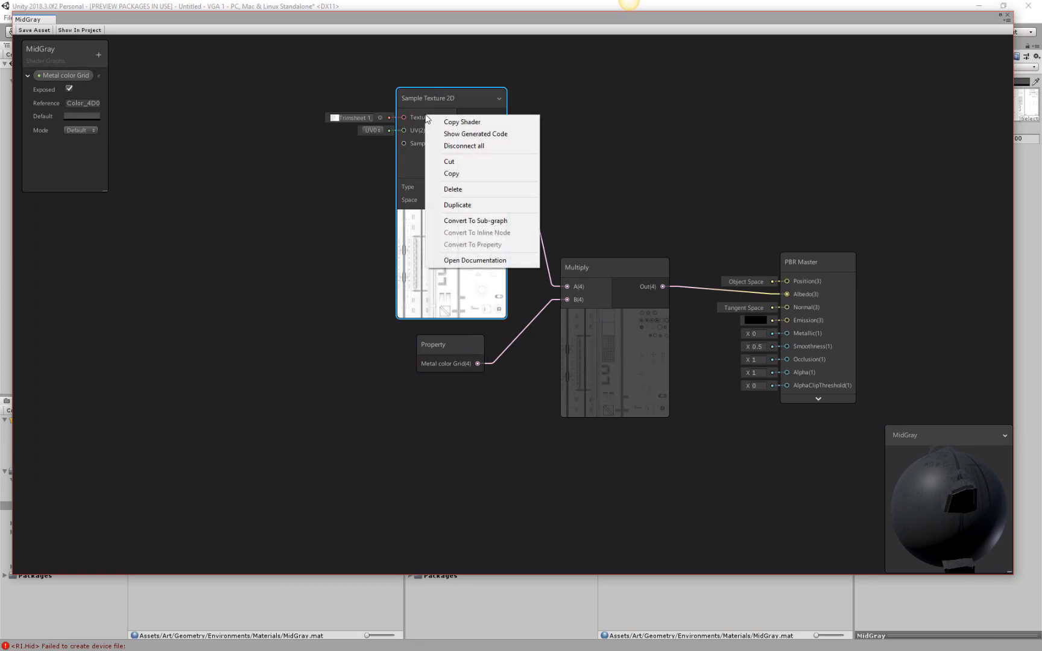
left_click(419, 121)
right_click(444, 94)
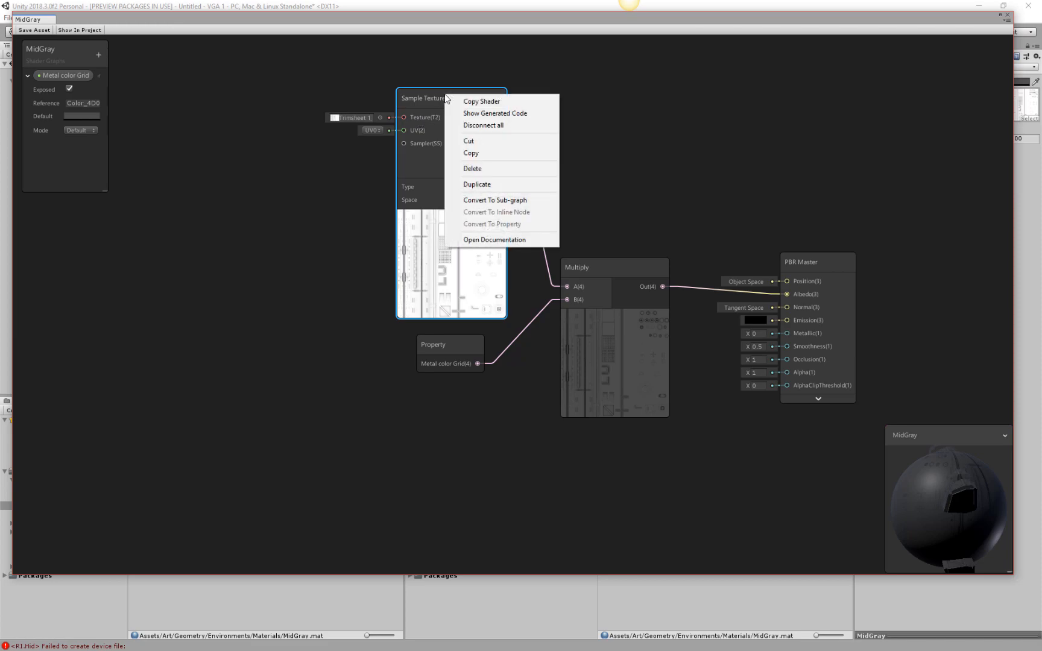
left_click(422, 96)
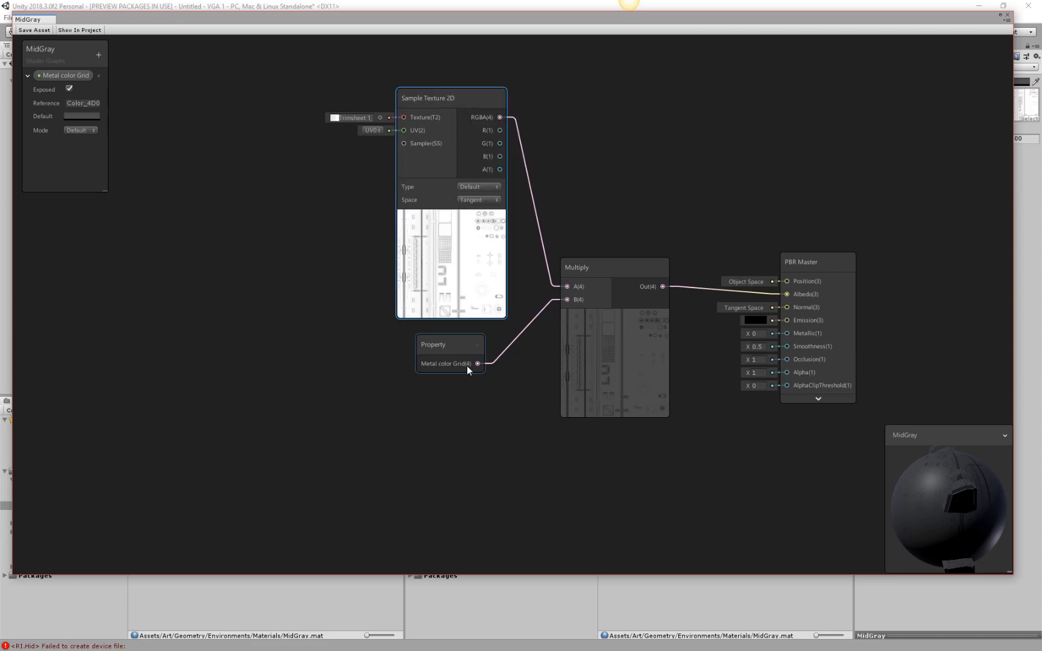
left_click_drag(463, 341, 462, 337)
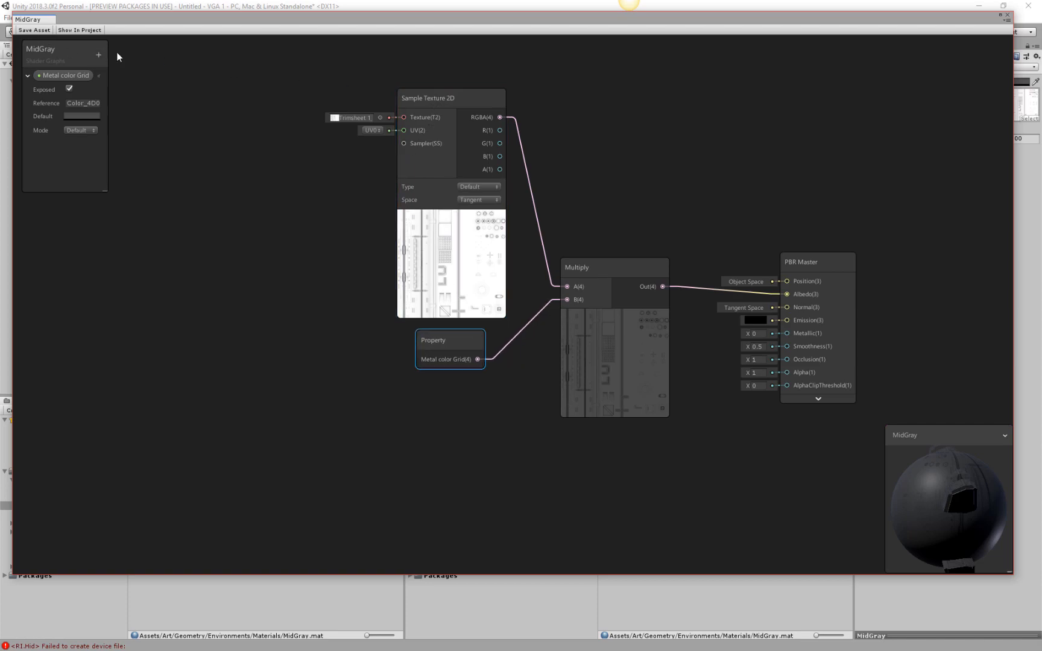
Collapse the Metal color Grid property's settings and add a Texture2D property to the MidGray blackboard.
left_click(99, 55)
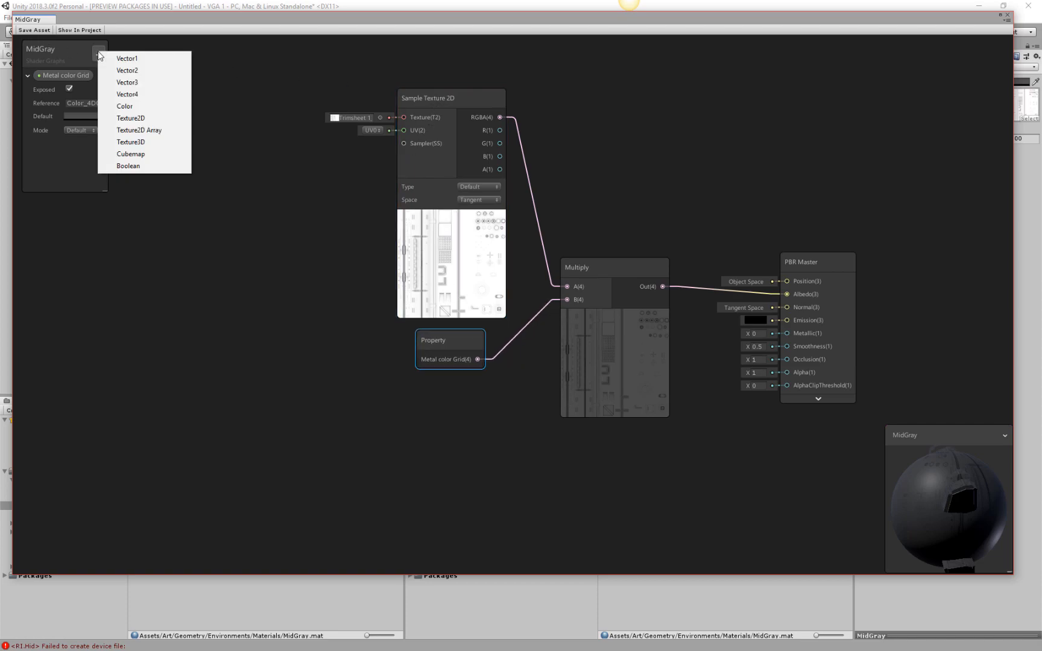
left_click(65, 76)
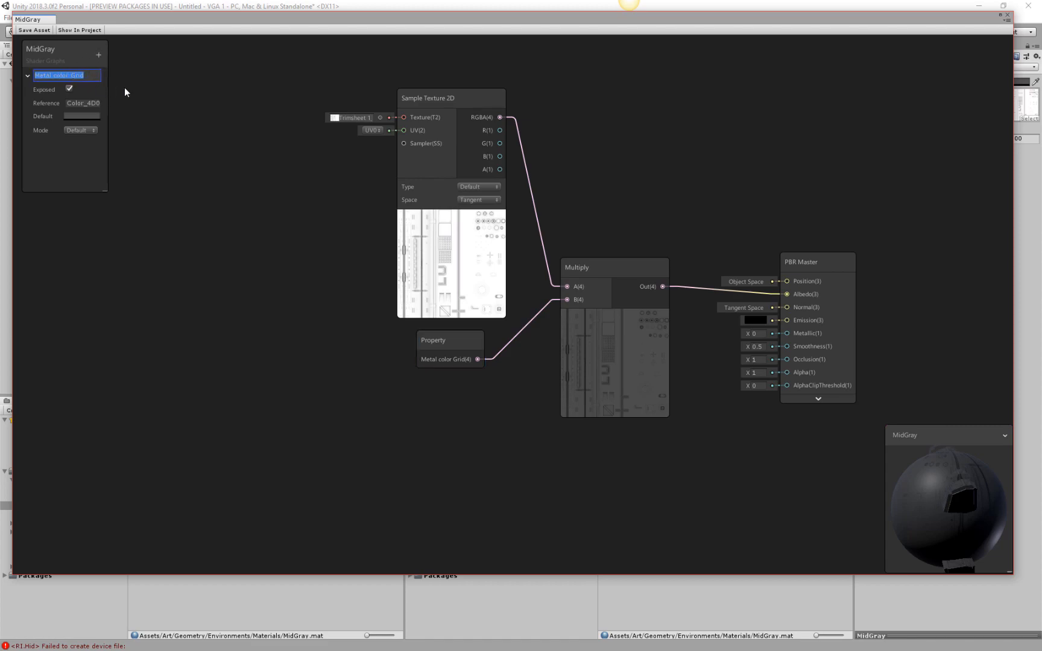
left_click(27, 76)
left_click(100, 55)
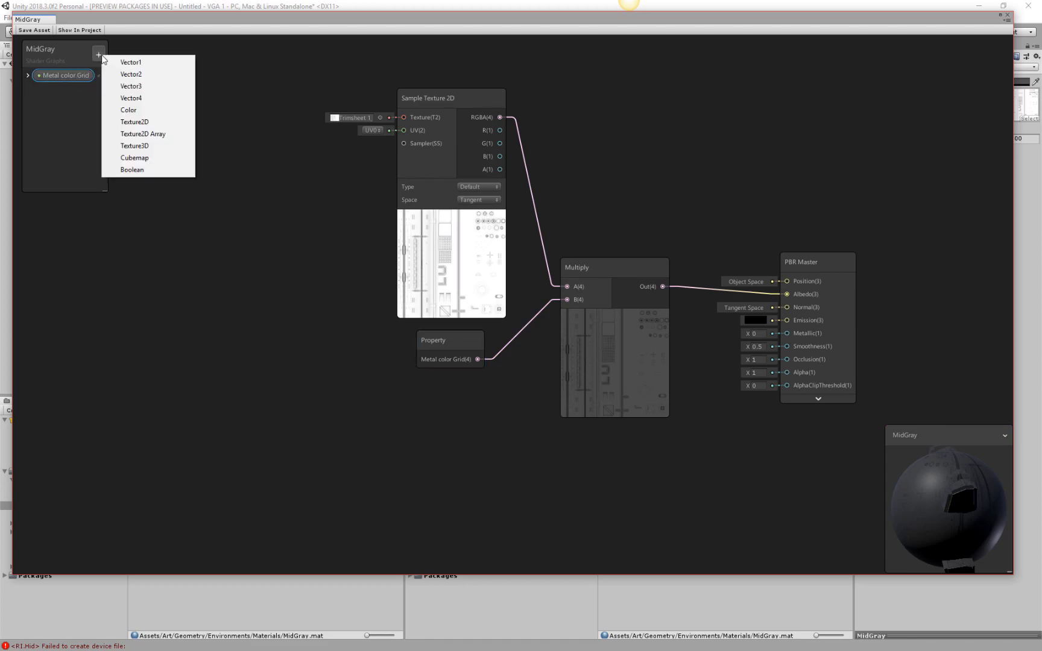
left_click(154, 122)
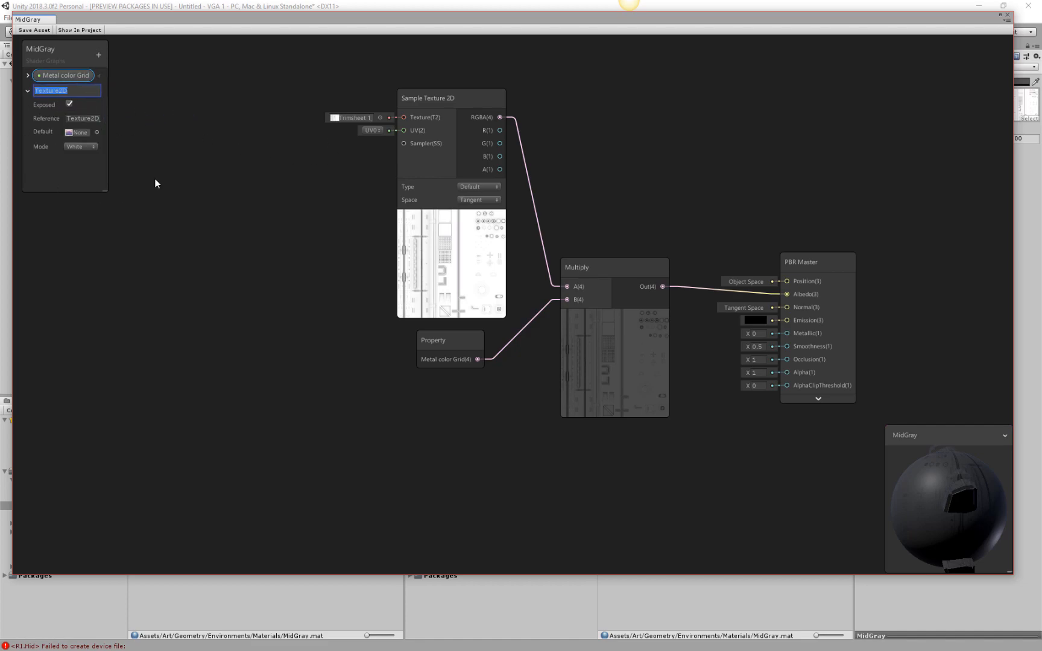
Set the texture assigned directly on the Sample Texture 2D node to None.
left_click(380, 118)
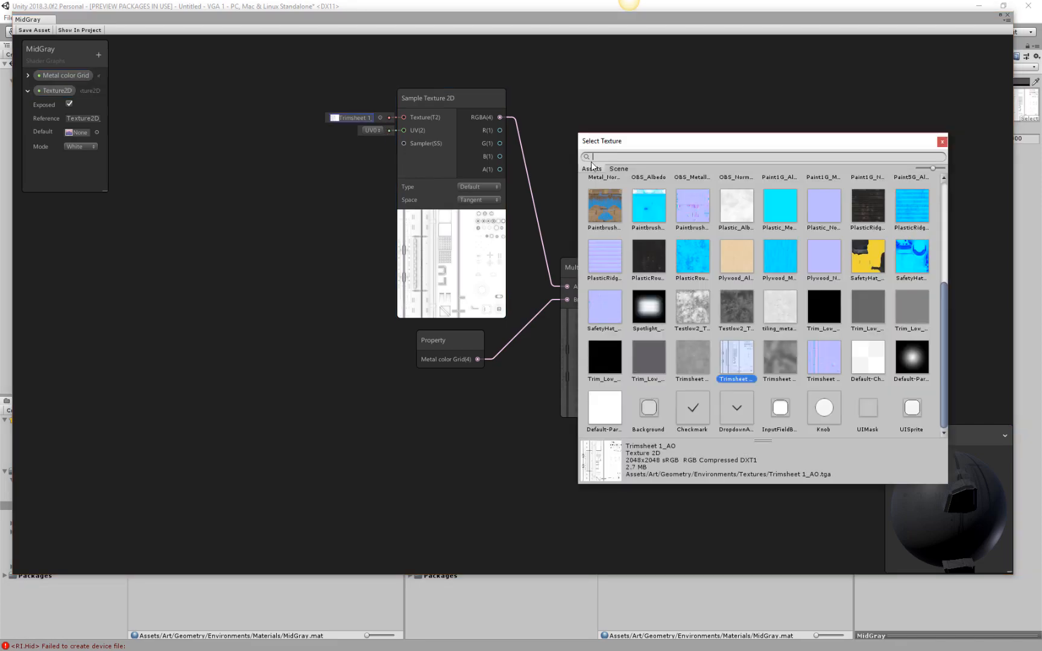
scroll(588, 187, "up", 5)
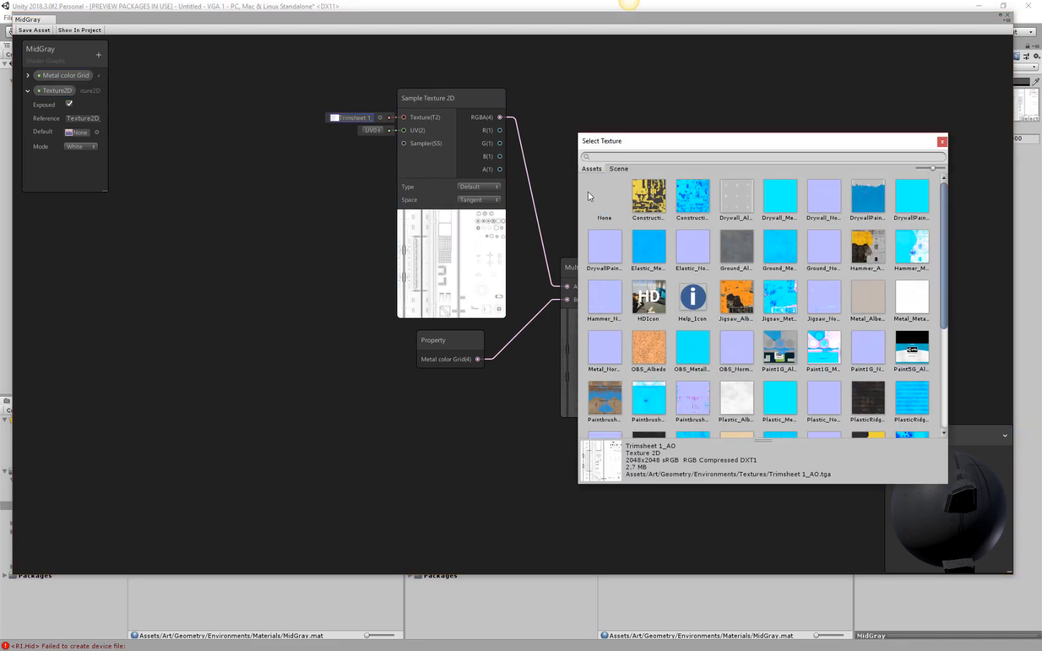
double_click(596, 192)
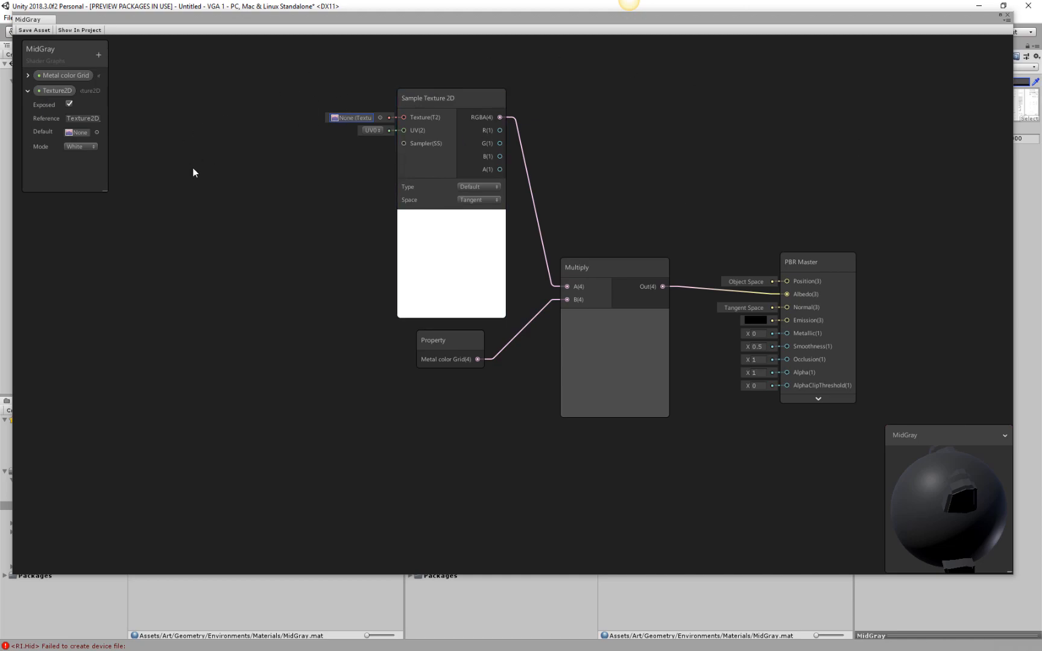
Search the textures for trim and set the new Texture2D property's default to Trimsheet 1_AO.
left_click(95, 132)
type("trim")
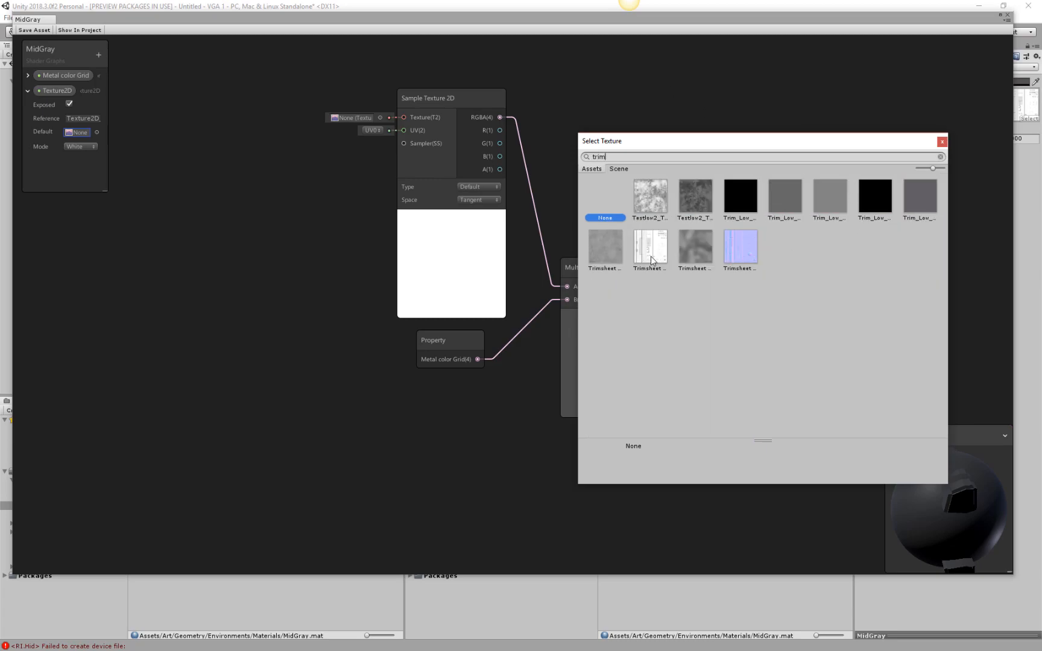
double_click(650, 255)
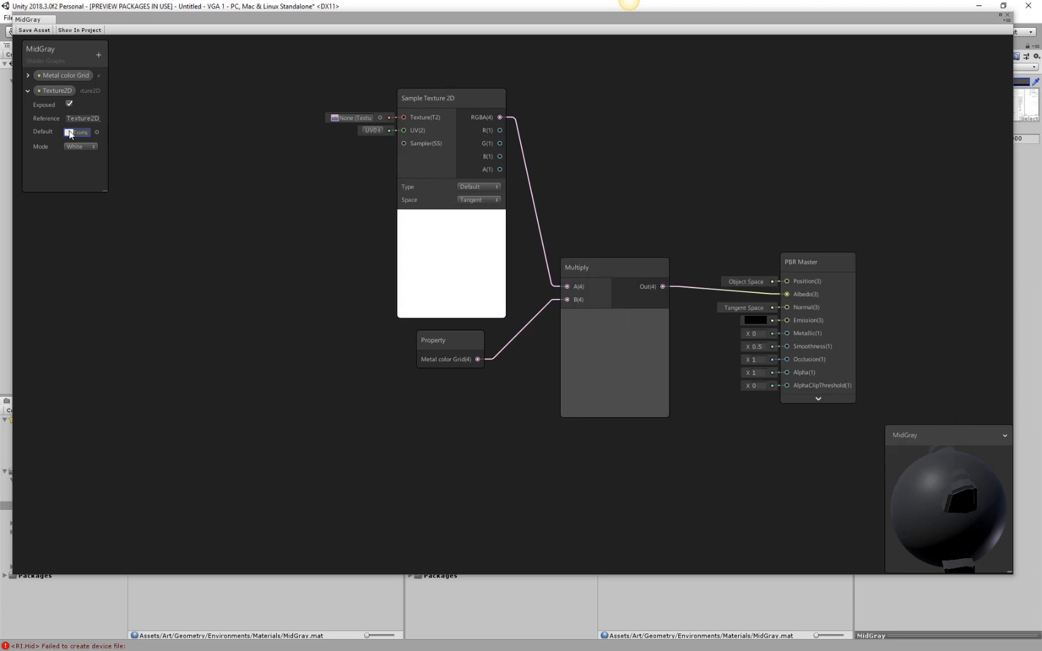
Rename the Texture2D property in the blackboard to TrimAO.
double_click(51, 92)
left_click(69, 91)
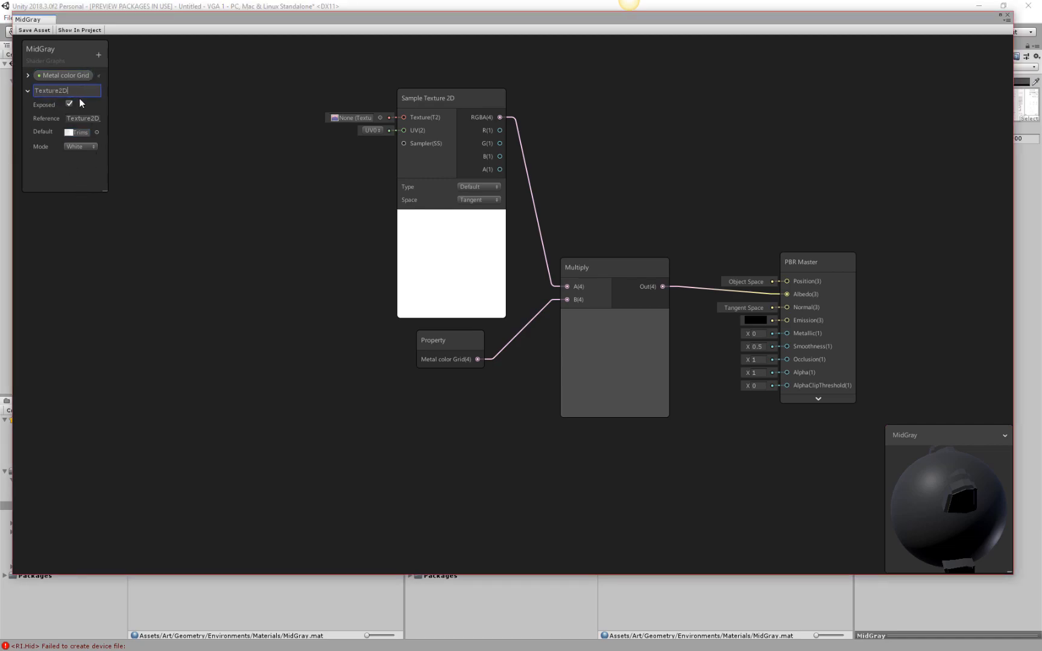
double_click(53, 92)
type("Metal AO")
key("BackSpace")
key("BackSpace")
key("BackSpace")
key("BackSpace")
key("BackSpace")
key("BackSpace")
key("BackSpace")
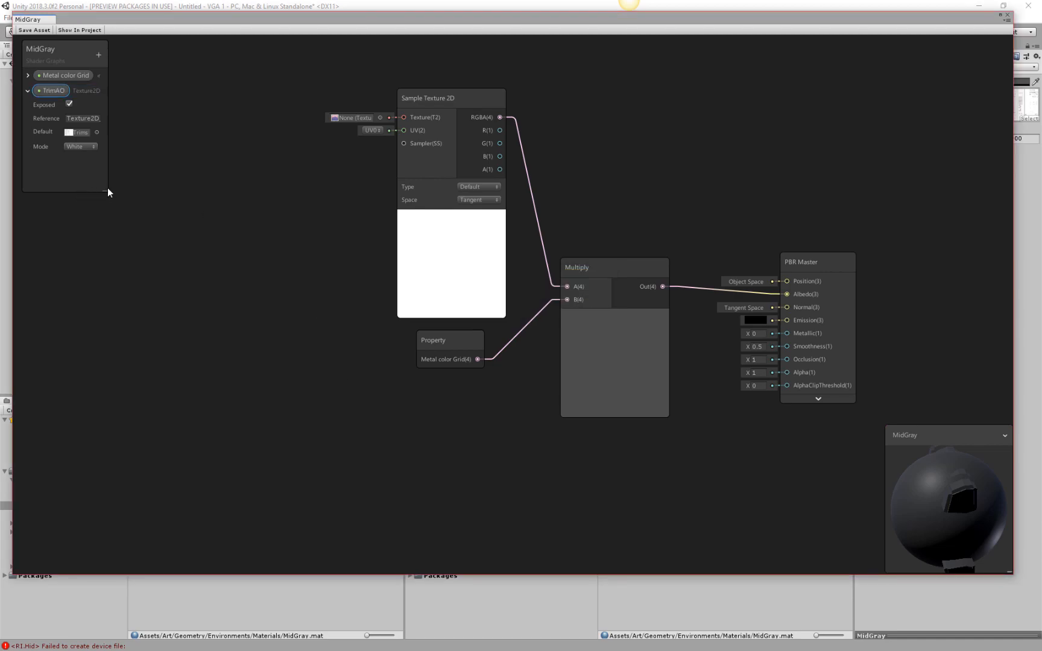
Collapse the TrimAO settings, add its Property node to the graph, and connect it to Sample Texture 2D's Texture input.
left_click(27, 92)
left_click_drag(52, 90, 404, 117)
left_click(306, 131)
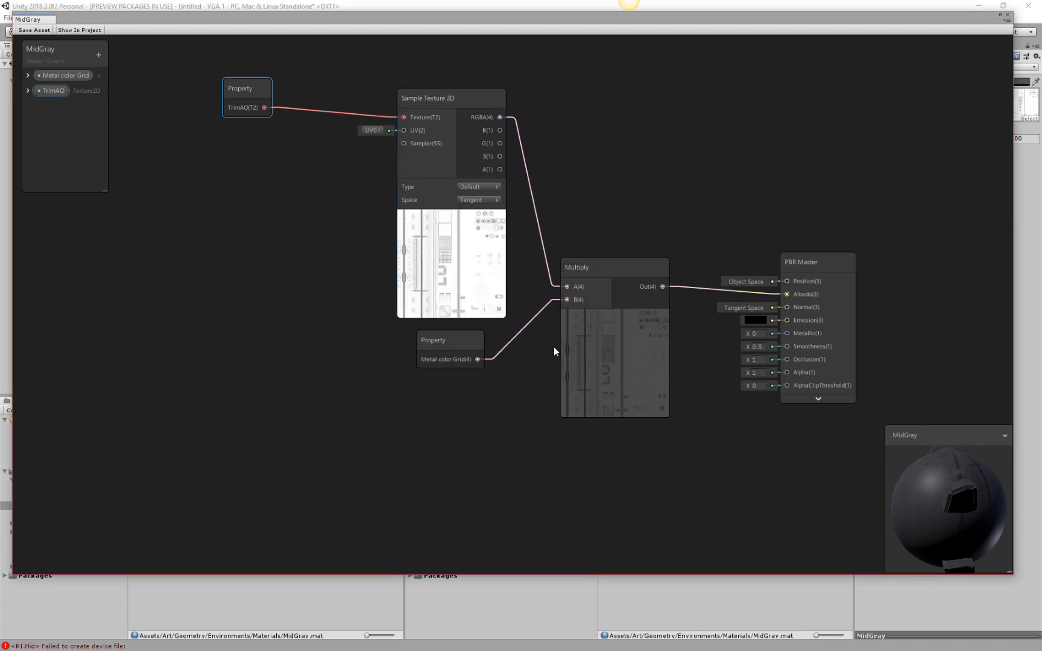
left_click_drag(263, 91, 299, 129)
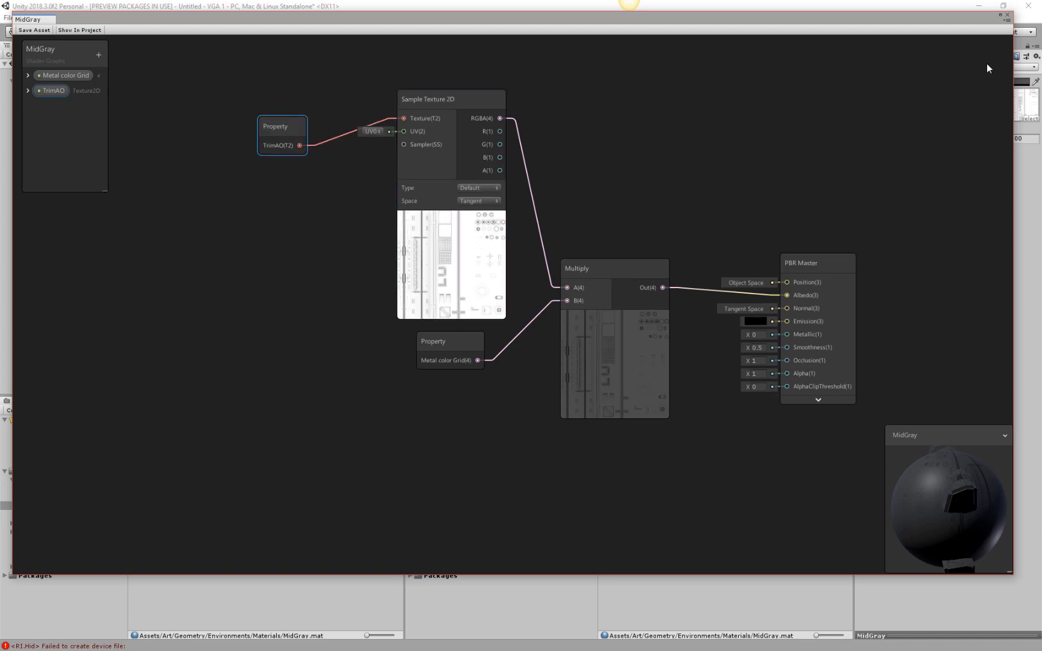
Move the graph window aside to check the MidGray material's exposed properties, and bring it back over the editor.
double_click(934, 22)
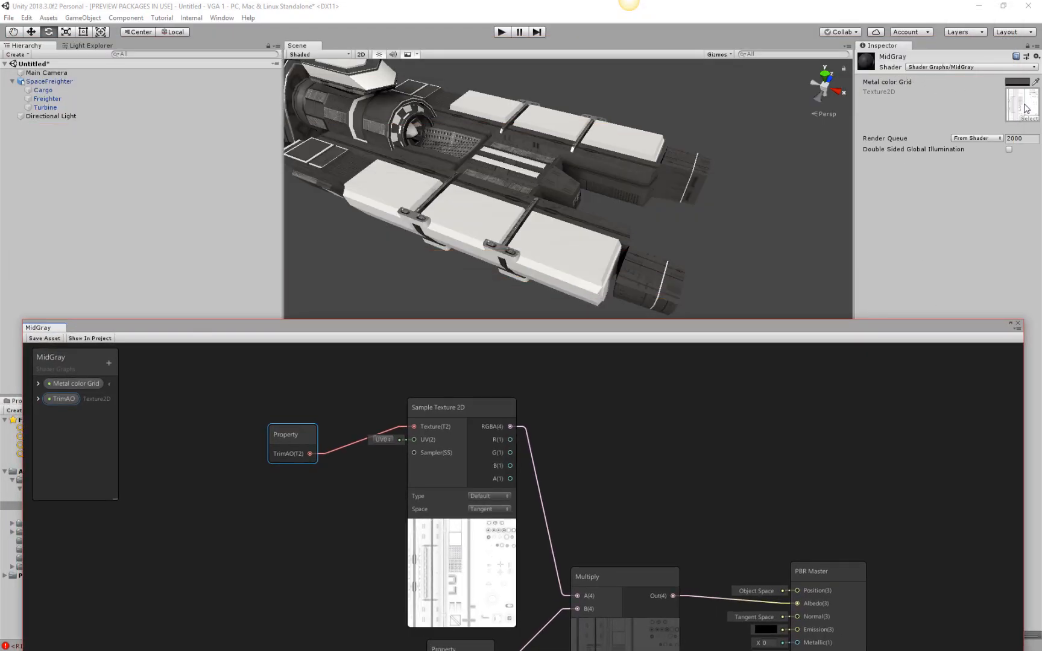
left_click_drag(792, 322, 784, 67)
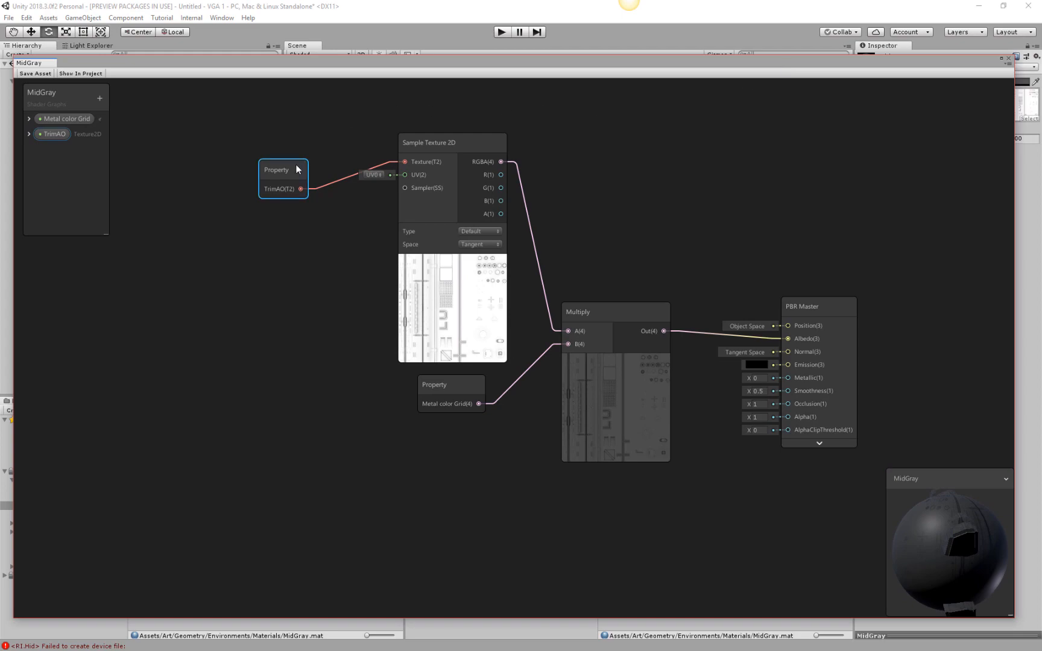
Try to wire the TrimAO node directly into Multiply, and place it close beside Sample Texture 2D.
left_click_drag(276, 175, 306, 131)
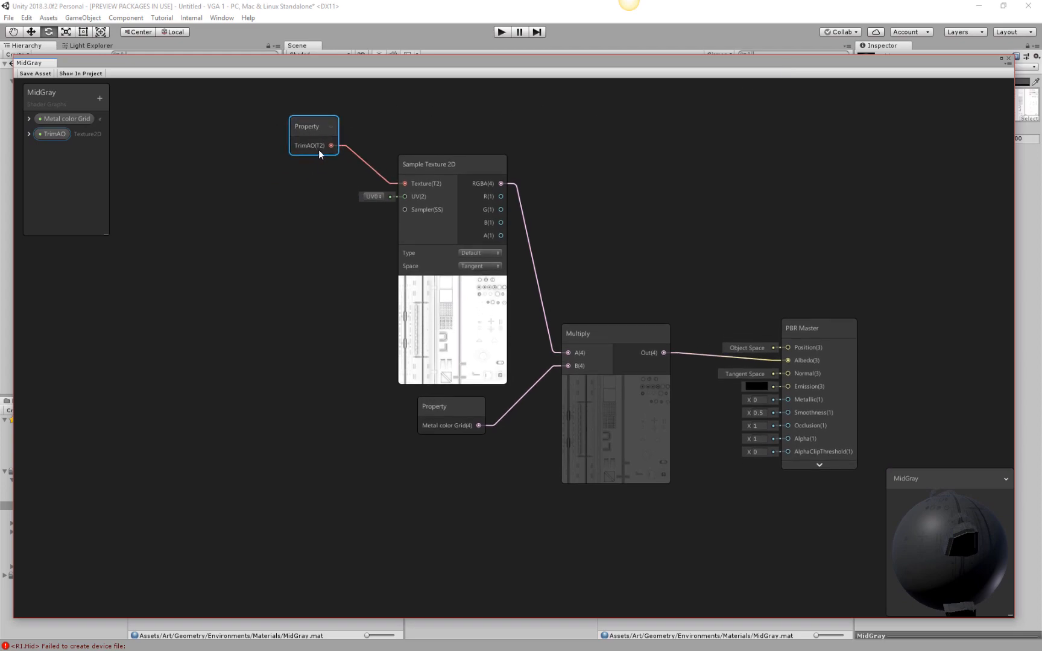
left_click_drag(338, 145, 568, 354)
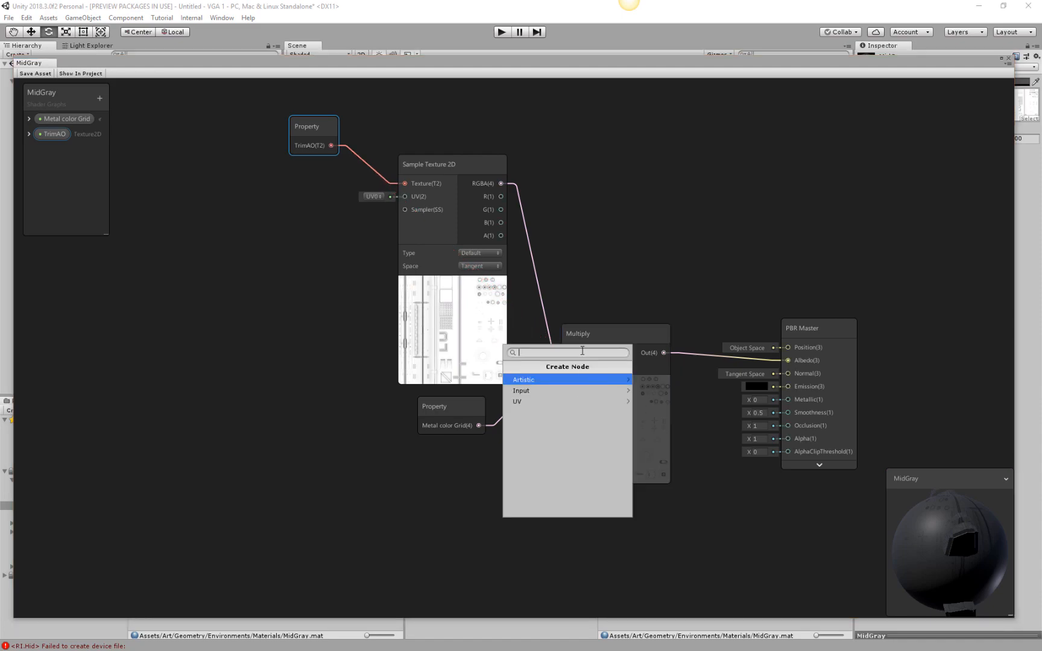
left_click(649, 308)
left_click_drag(300, 123, 336, 165)
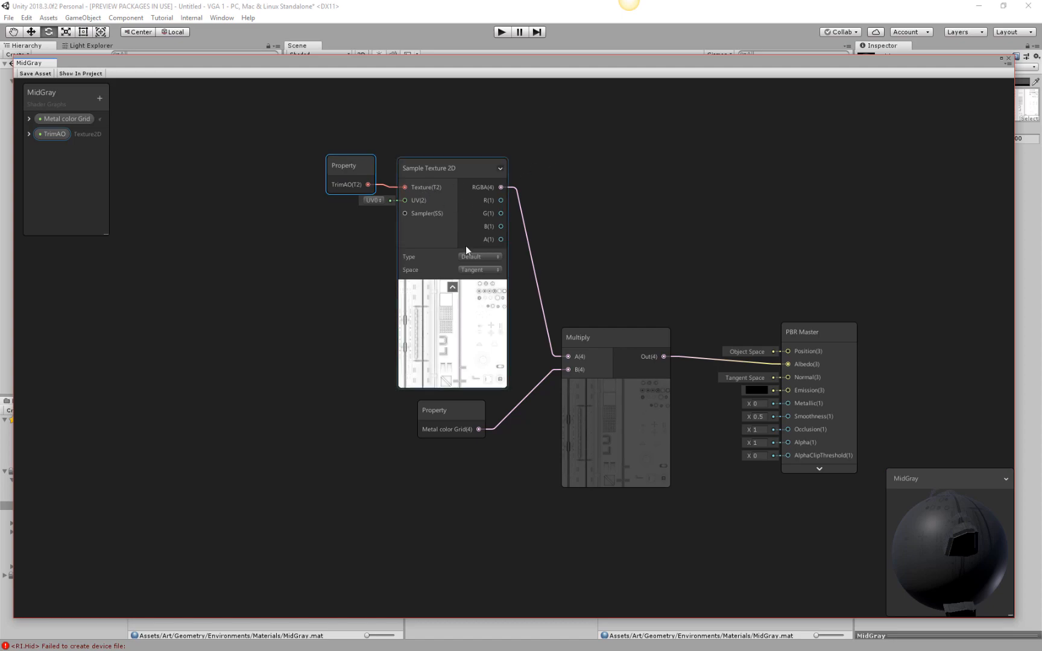
Collapse Sample Texture 2D's preview and unused ports, and move it with the TrimAO node down near Multiply.
left_click(452, 287)
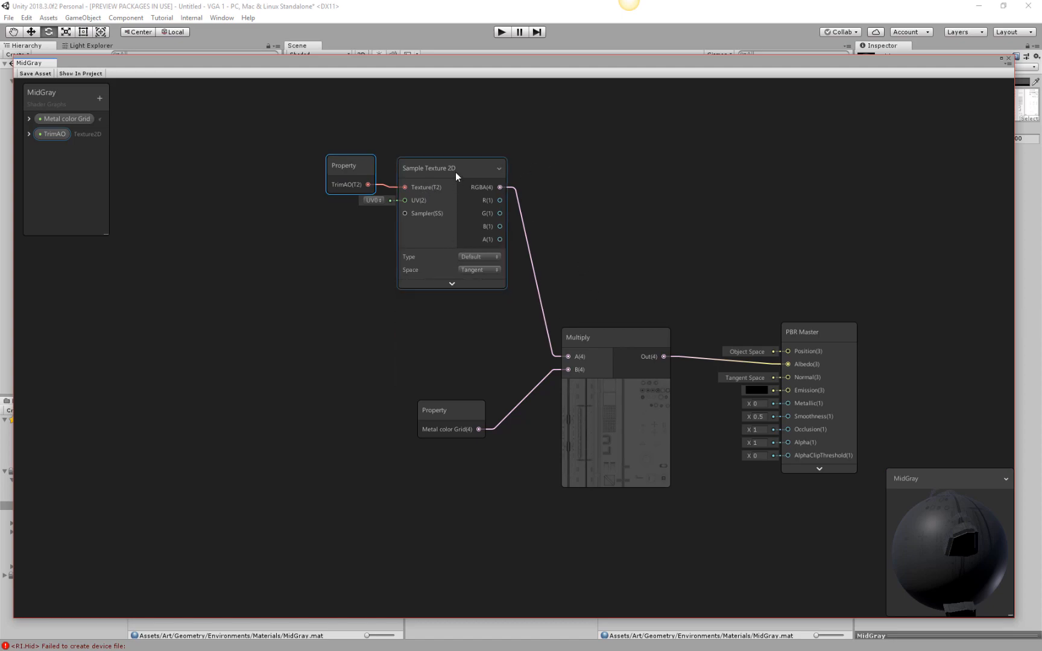
left_click(500, 170)
left_click_drag(473, 168, 476, 276)
left_click_drag(339, 168, 363, 275)
Examine the Type and Space options of the Sample Texture 2D node.
left_click(510, 314)
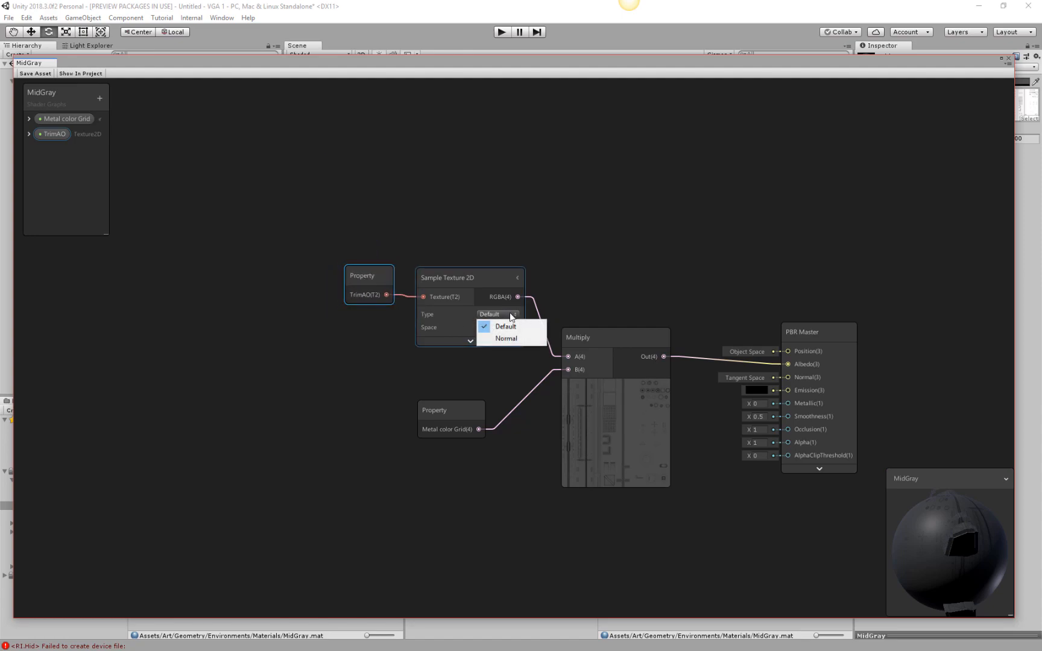
left_click(466, 277)
left_click(507, 327)
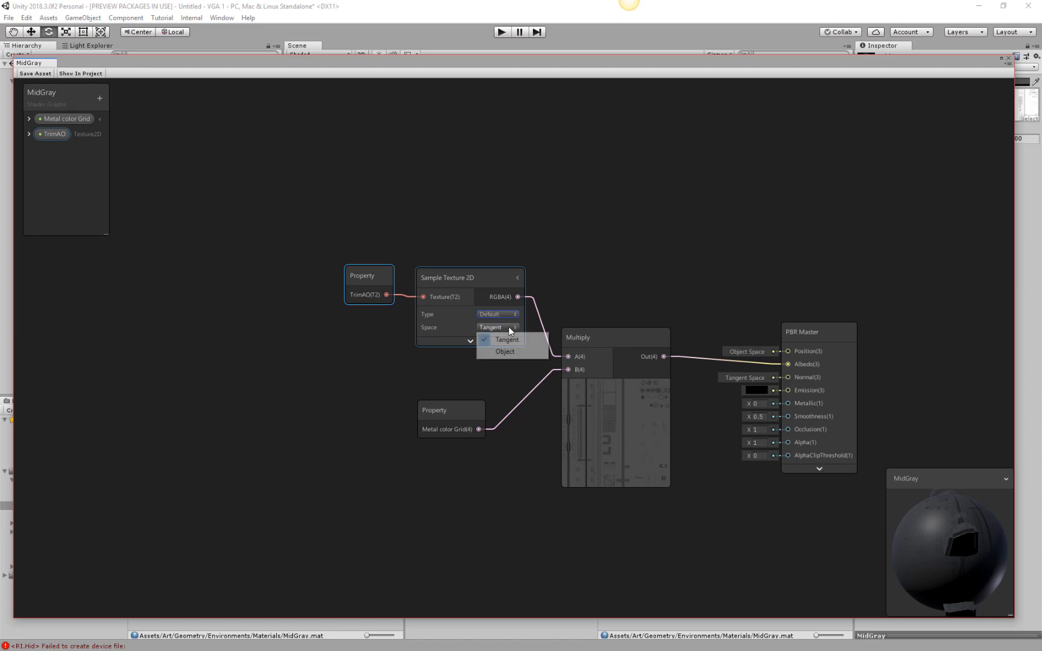
left_click(490, 283)
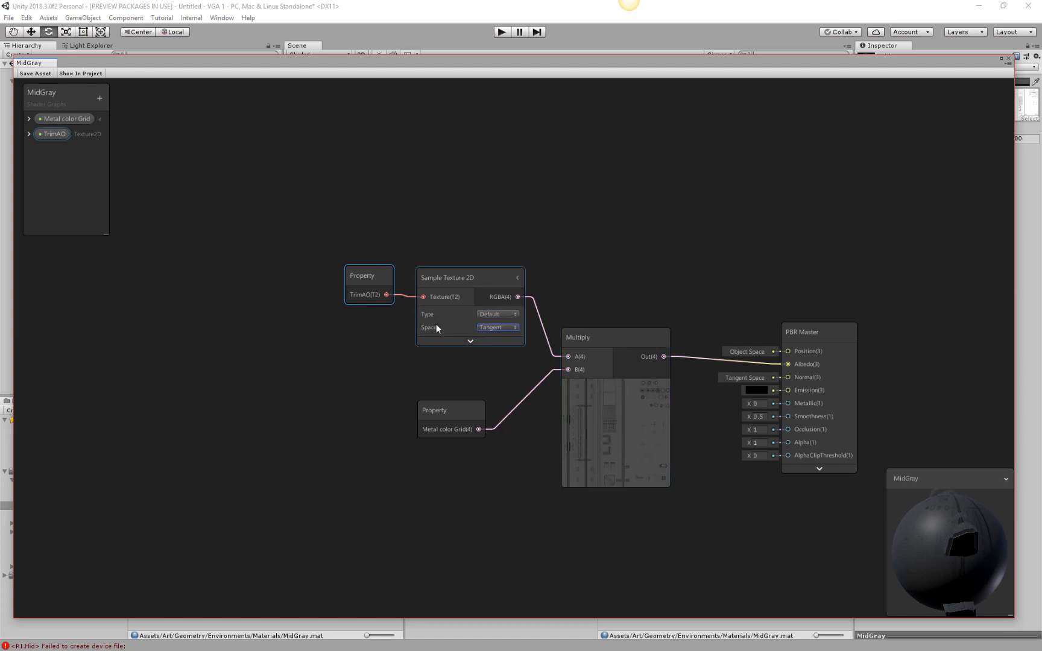
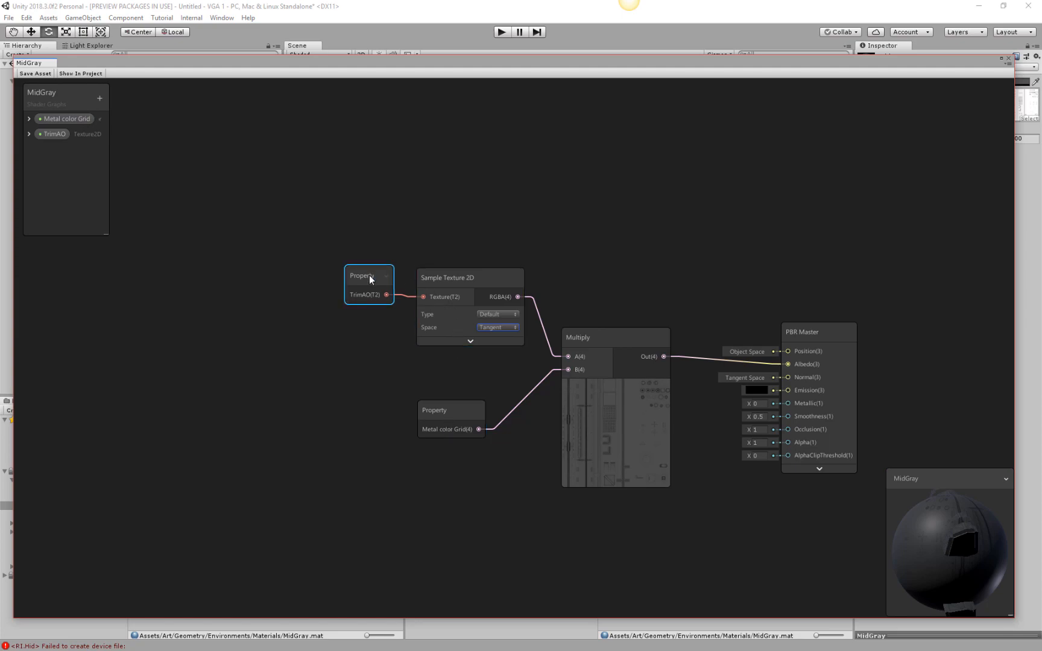
Collapse the texture preview on the Multiply node.
left_click_drag(371, 277, 372, 277)
middle_click_drag(781, 456, 704, 390)
left_click(589, 271)
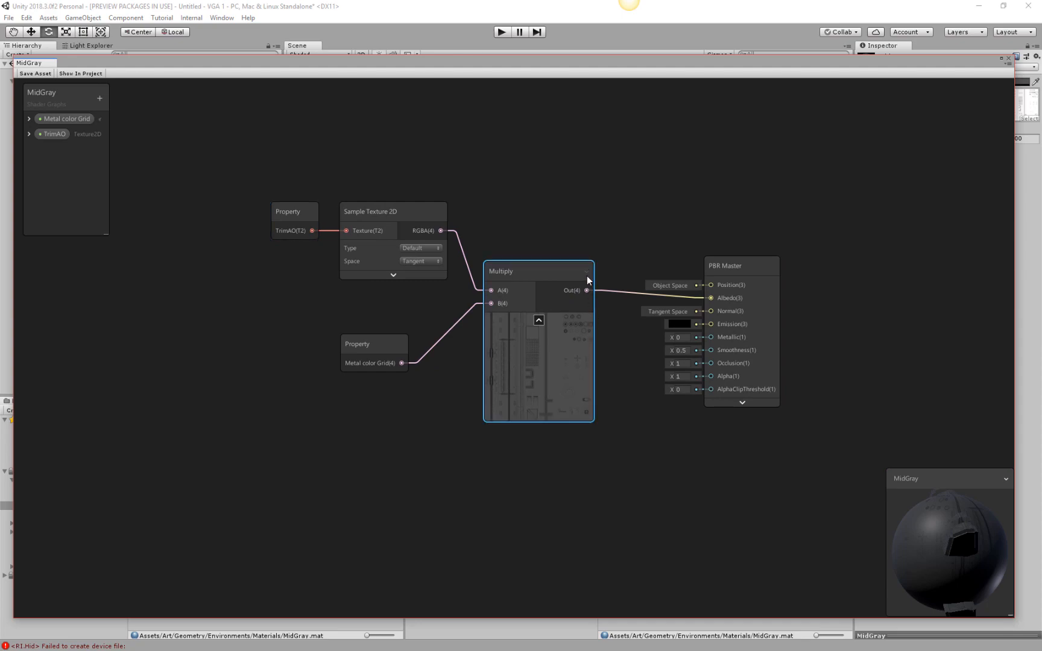
left_click(539, 319)
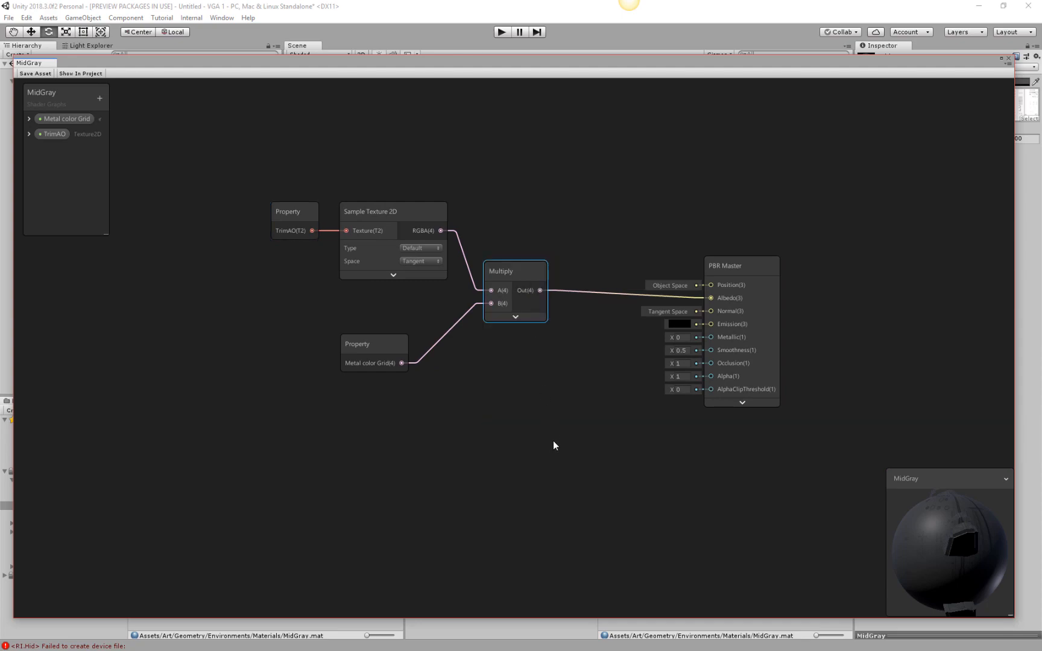
Move the Multiply, Metal color Grid, Sample Texture 2D and TrimAO nodes closer together above and beside PBR Master.
left_click_drag(512, 278, 588, 230)
left_click_drag(381, 339, 499, 291)
left_click(425, 209)
left_click_drag(426, 209, 507, 190)
left_click(523, 190)
left_click(523, 191)
left_click_drag(290, 210, 372, 188)
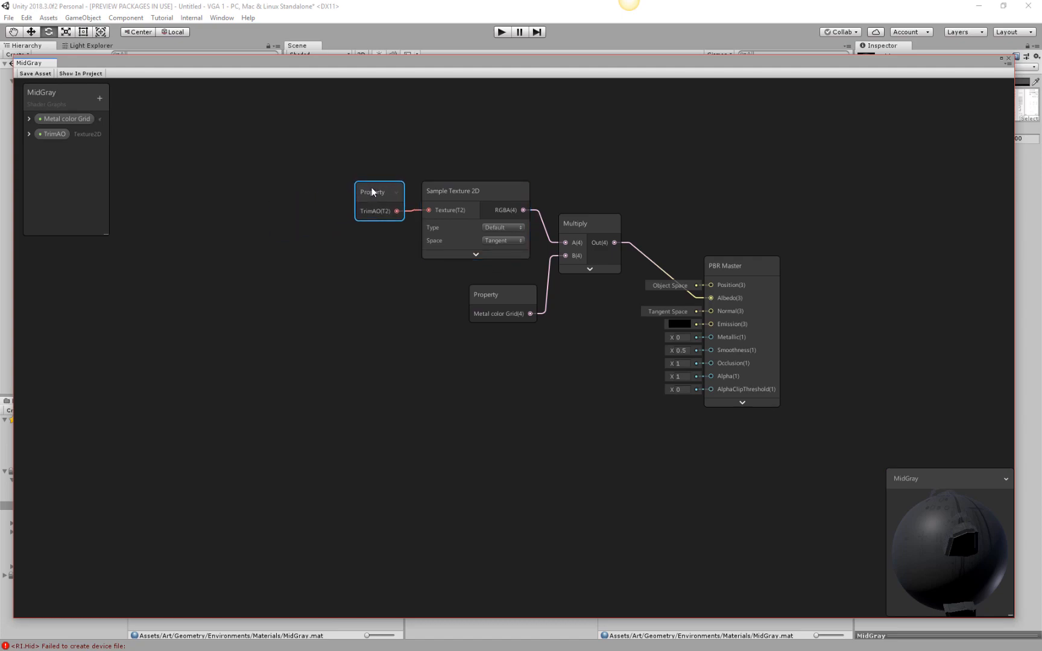
middle_click_drag(548, 352, 526, 326)
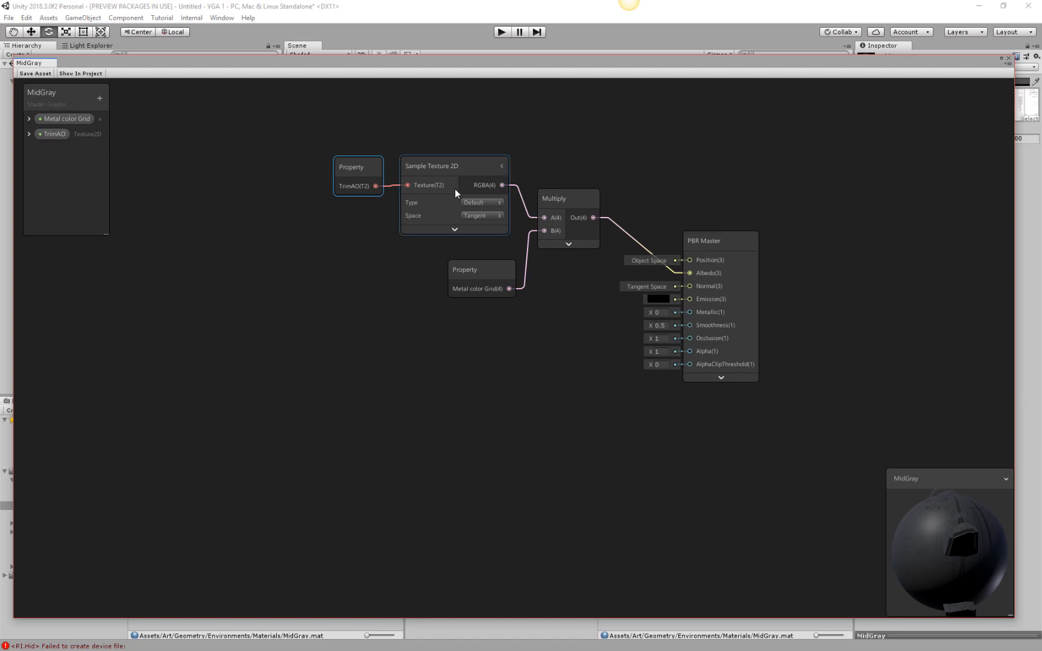
Add a Texture2D property named Trim Normal to the MidGray graph.
right_click(328, 332)
left_click(252, 294)
left_click(100, 98)
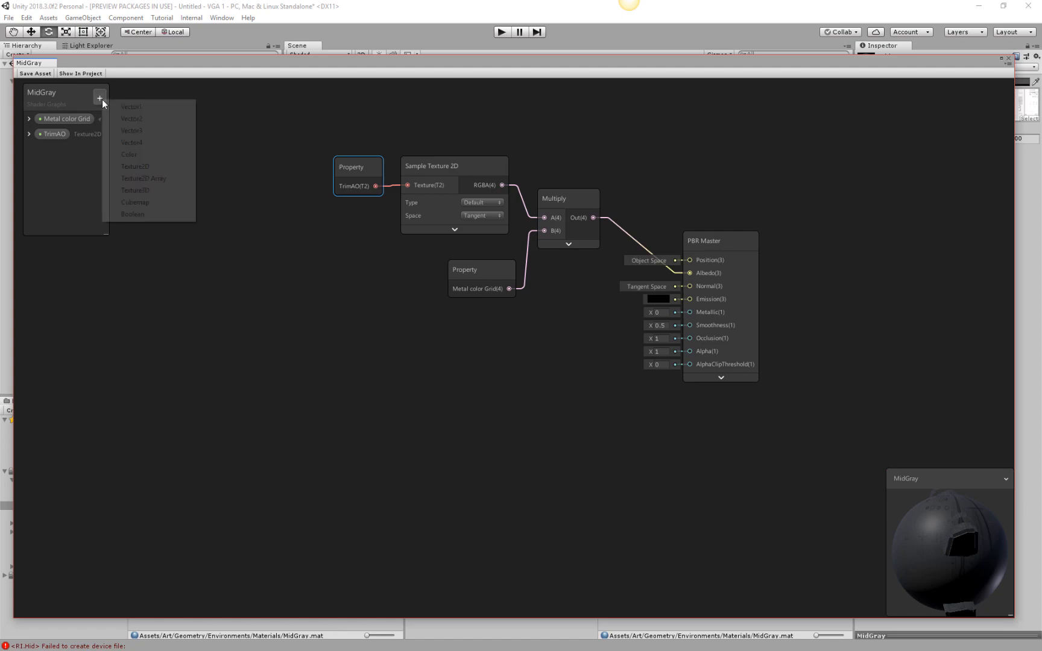
left_click(141, 167)
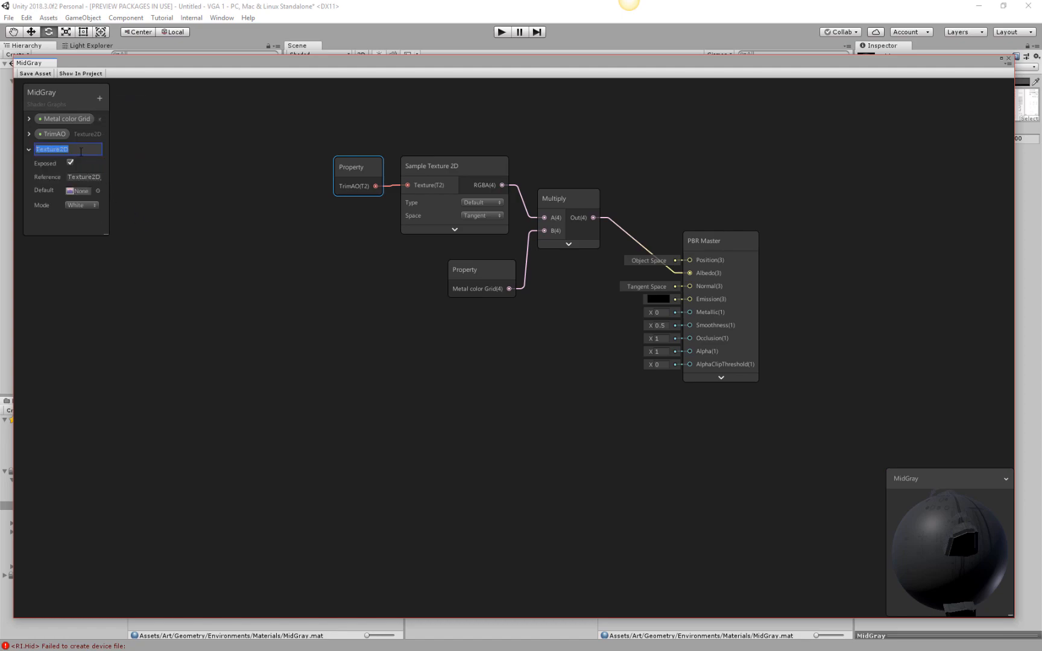
type("Trim Normal")
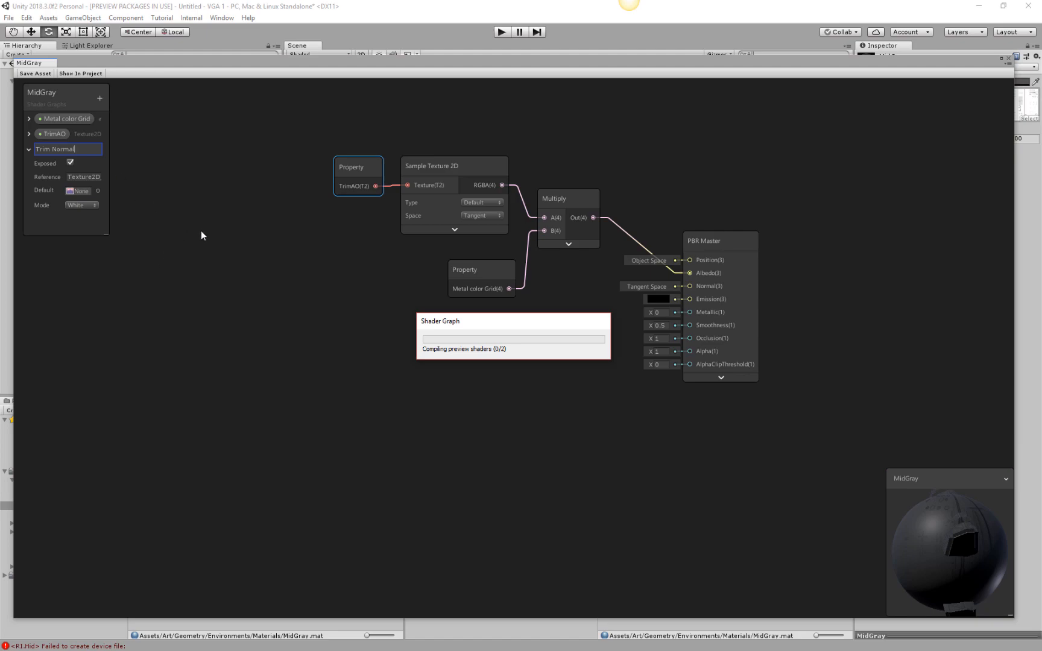
Route a Trim Normal property node through a new Sample Texture 2D node's RGBA output into PBR Master's Normal input.
left_click_drag(39, 146, 459, 345)
left_click(480, 182, "shift")
left_click(360, 342)
type("sample")
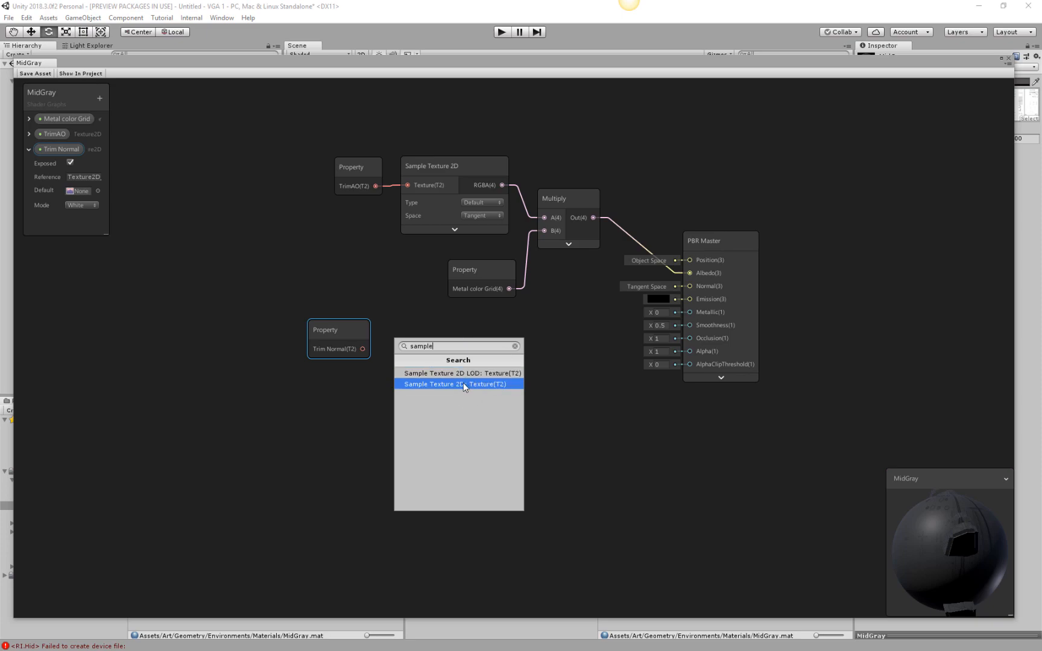
left_click(464, 382)
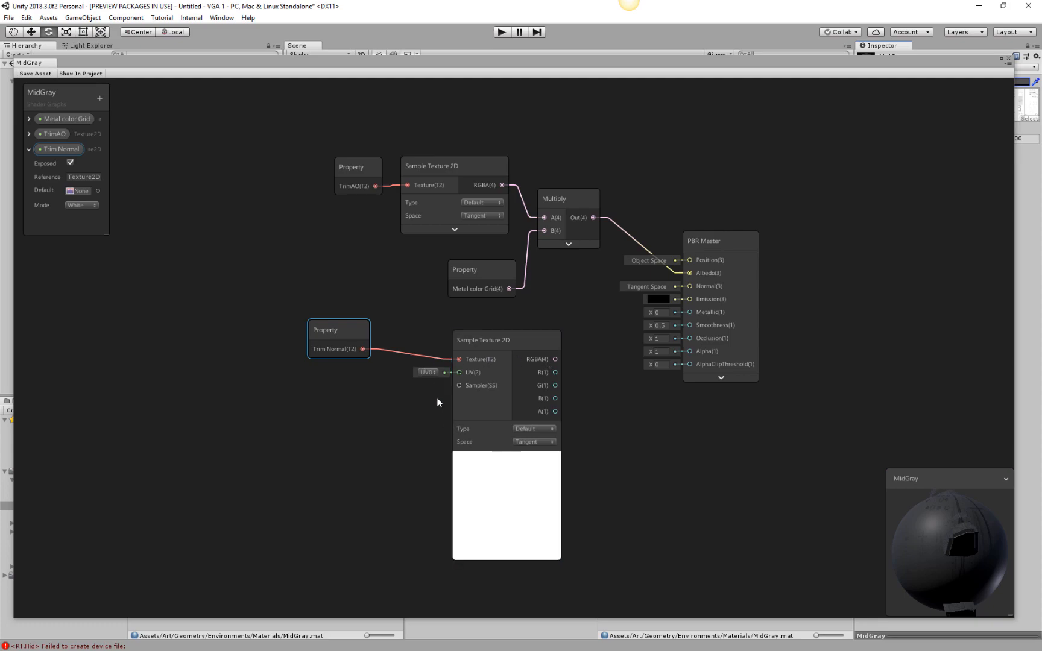
left_click_drag(556, 360, 690, 286)
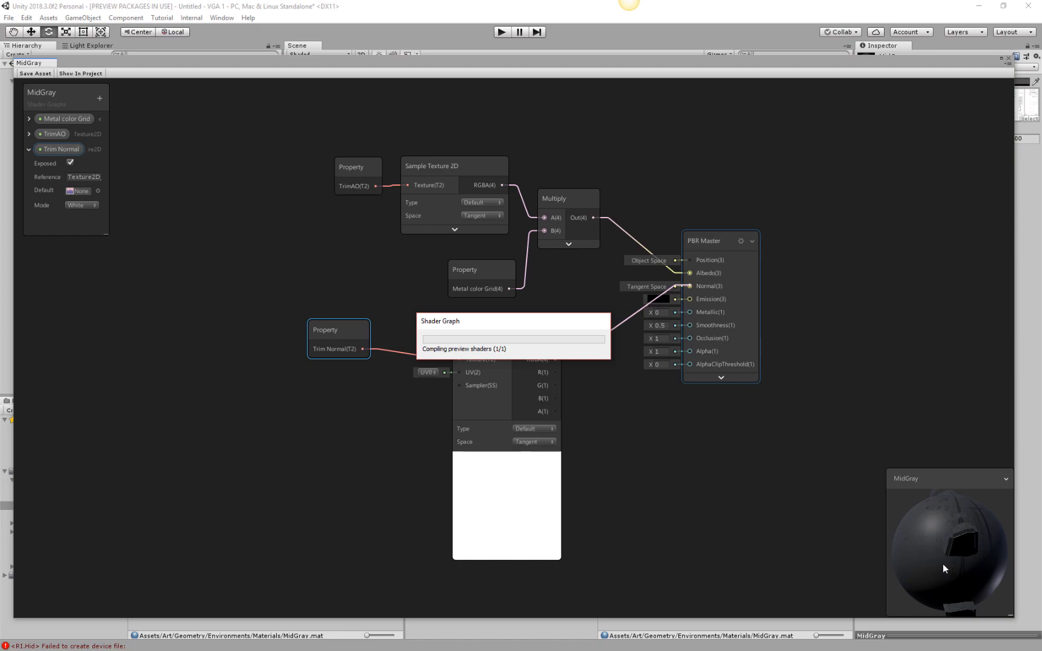
left_click_drag(939, 491, 960, 616)
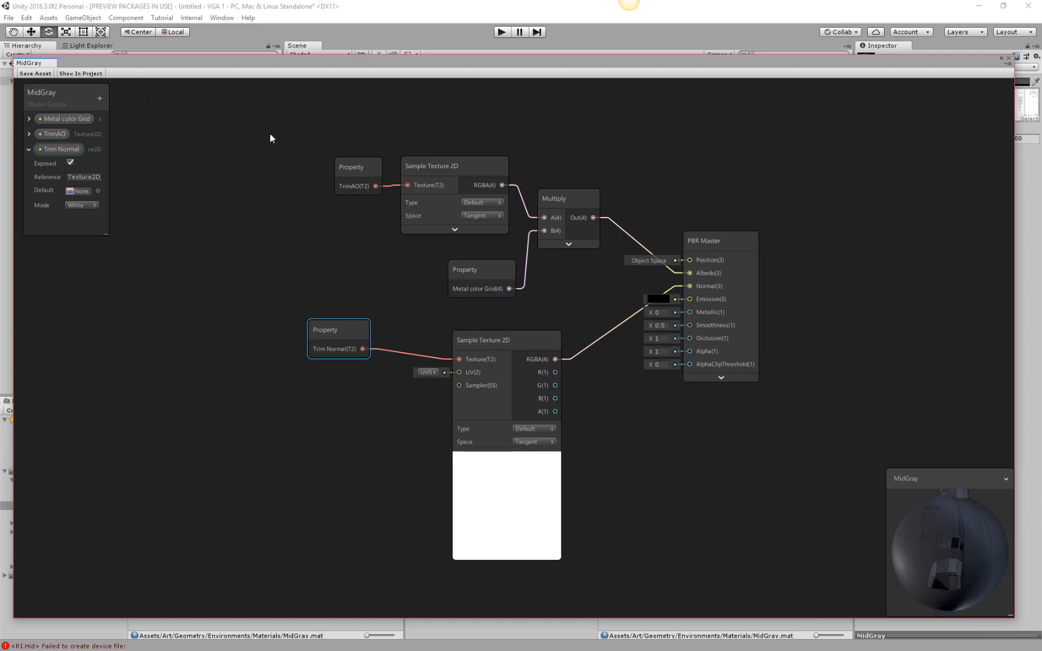
Collapse all node previews in the graph, and expand them all again.
right_click(898, 366)
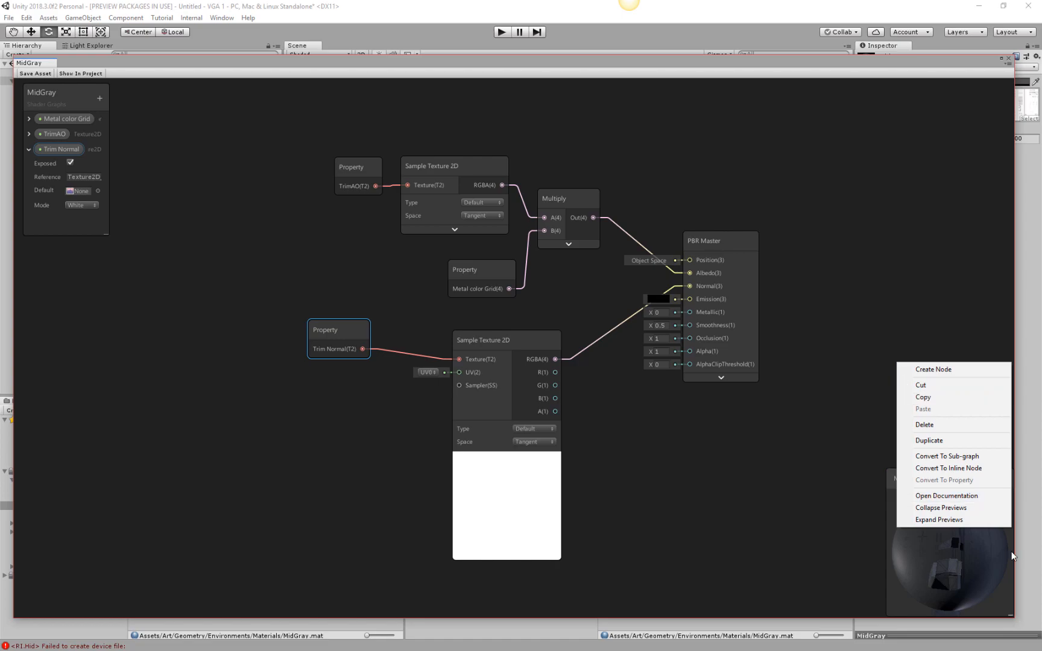
left_click(949, 509)
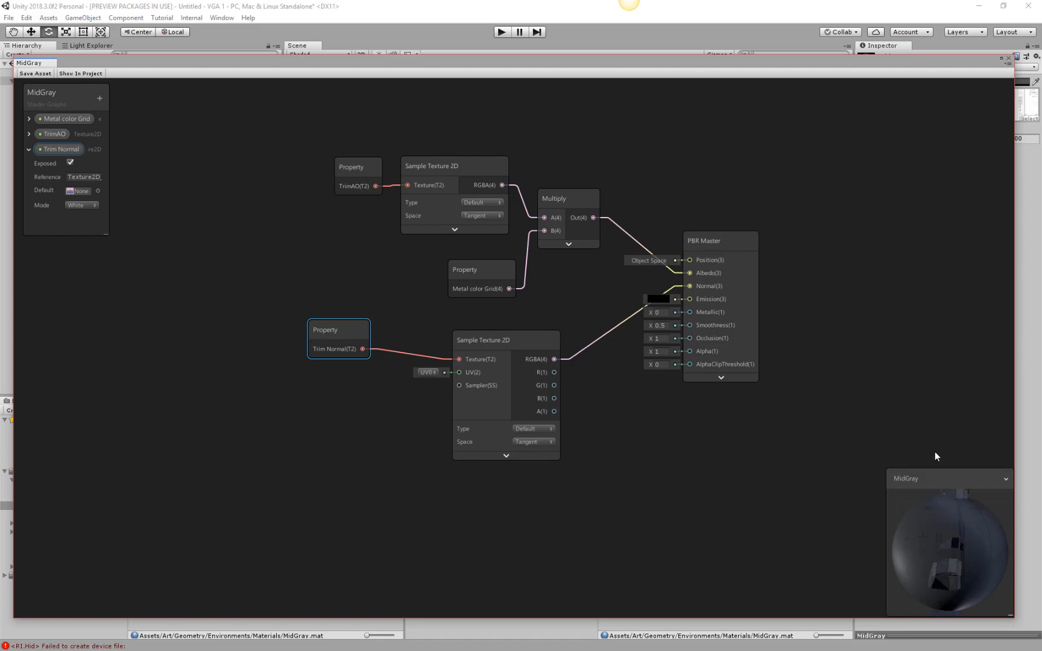
right_click(869, 428)
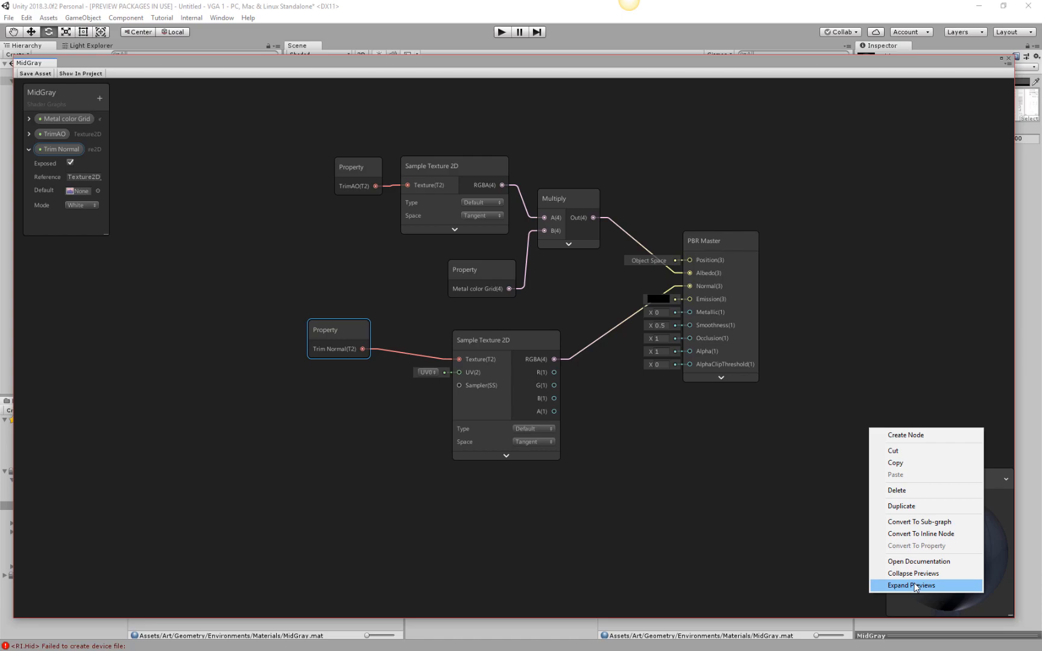
left_click(916, 586)
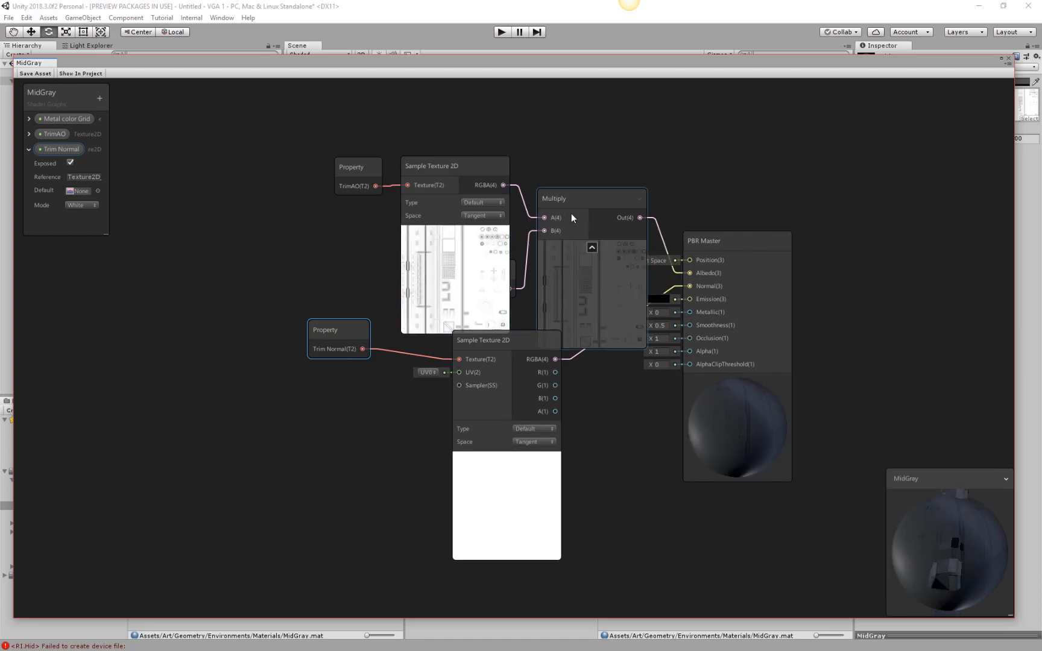
Collapse the previews on Multiply and the TrimAO Sample Texture 2D, and shift both Sample Texture 2D nodes slightly.
left_click(594, 247)
left_click(455, 233)
left_click_drag(465, 167, 466, 170)
mouse_move(525, 340)
left_mouse_down()
mouse_move(624, 316)
mouse_move(530, 338)
mouse_move(518, 326)
left_mouse_up()
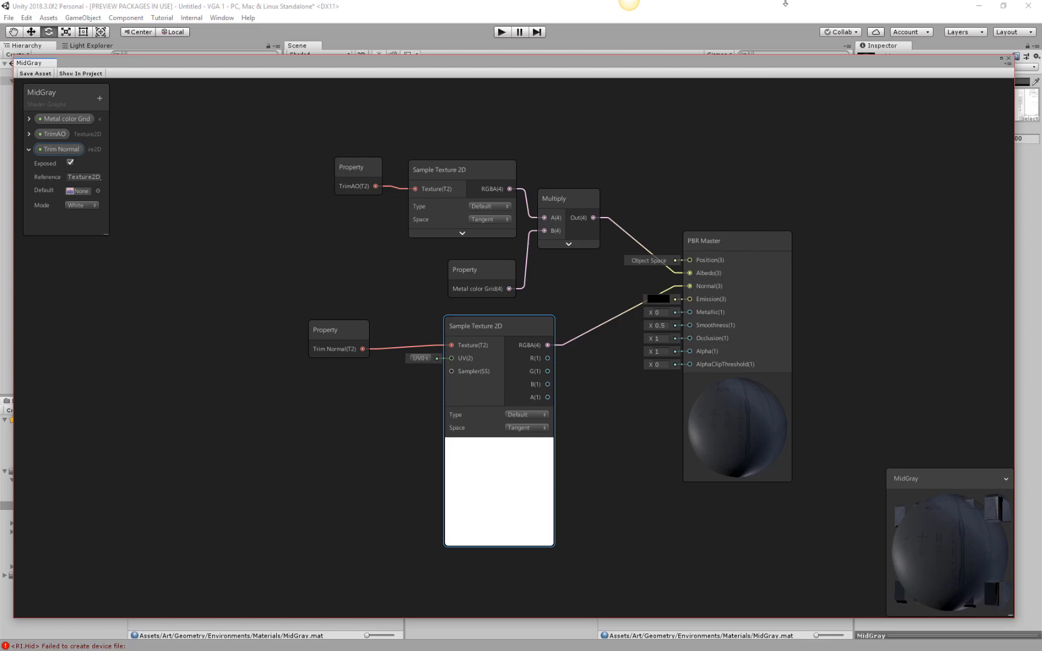
Move the graph window aside to inspect the freighter in the Scene view, and bring the graph back.
left_click_drag(806, 62, 838, 228)
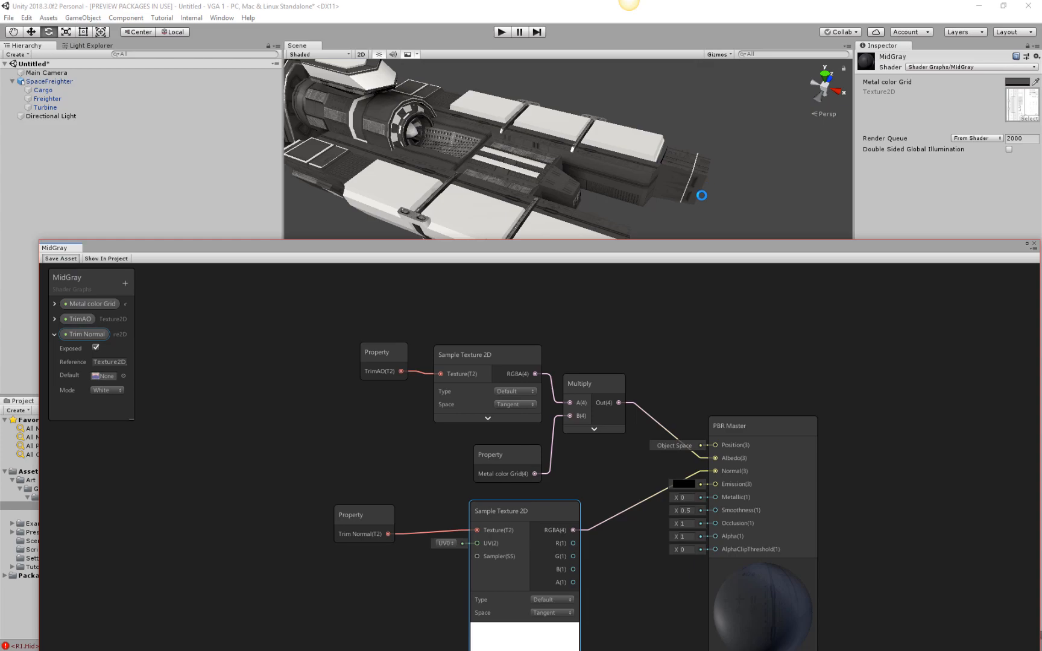
left_click(694, 192)
left_click_drag(726, 170, 611, 162, "alt")
left_click_drag(737, 159, 628, 133, "alt")
middle_click_drag(776, 199, 703, 151)
left_click_drag(738, 239, 716, 30)
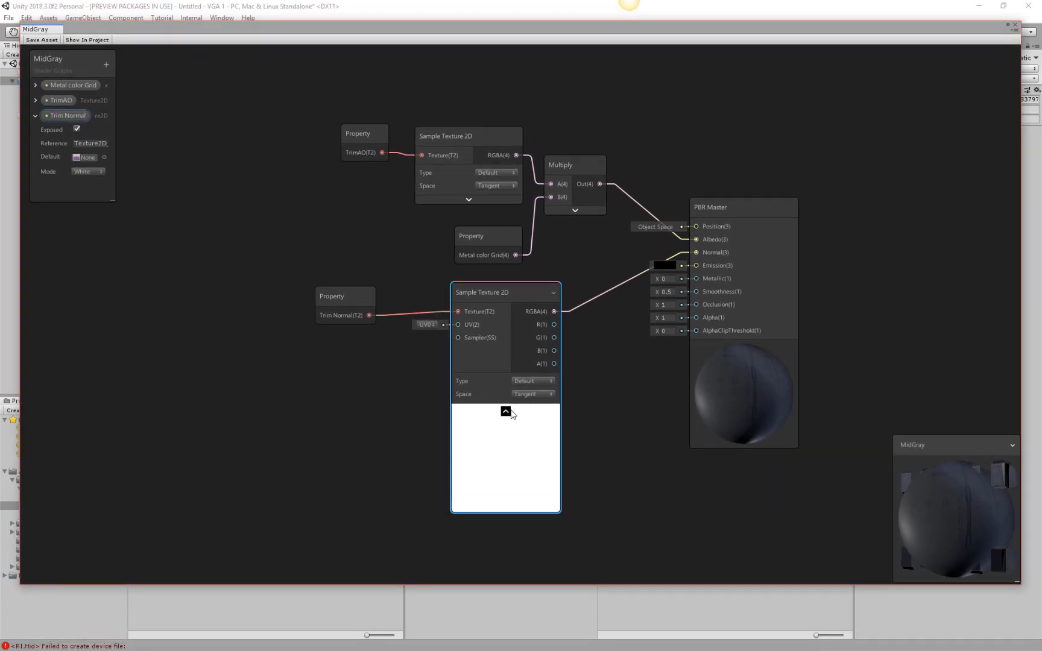
Set the Trim Normal Sample Texture 2D node's Type to Normal, and move the Trim Normal node slightly up.
left_click(539, 392)
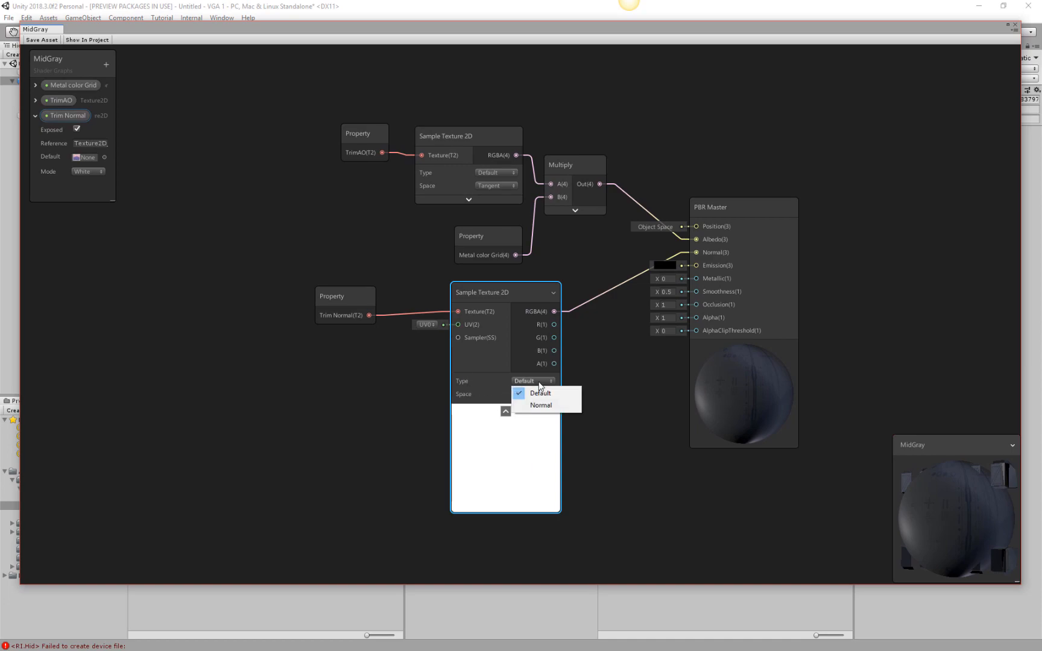
left_click(539, 412)
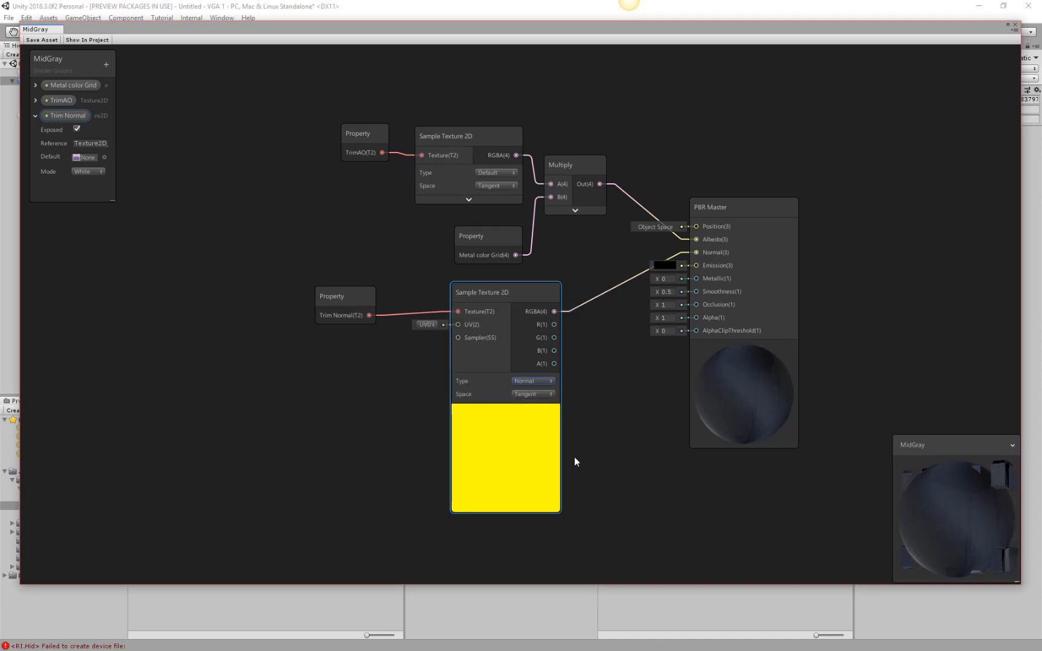
left_click_drag(347, 303, 366, 282)
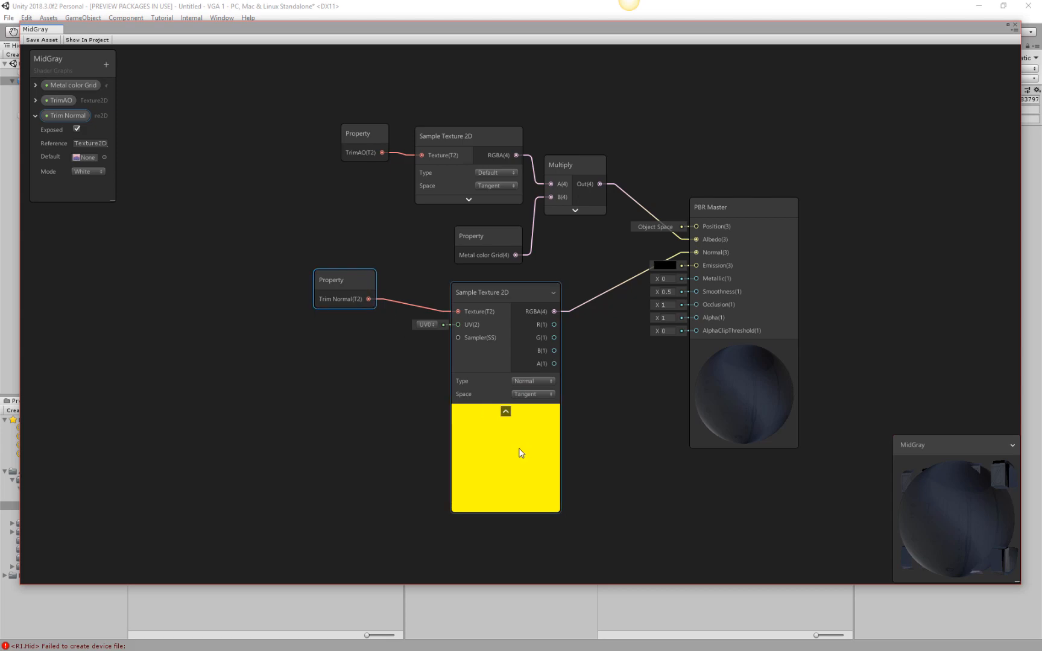
Assign Trimsheet 1_Normal as the default texture of the Trim Normal property.
left_click(104, 158)
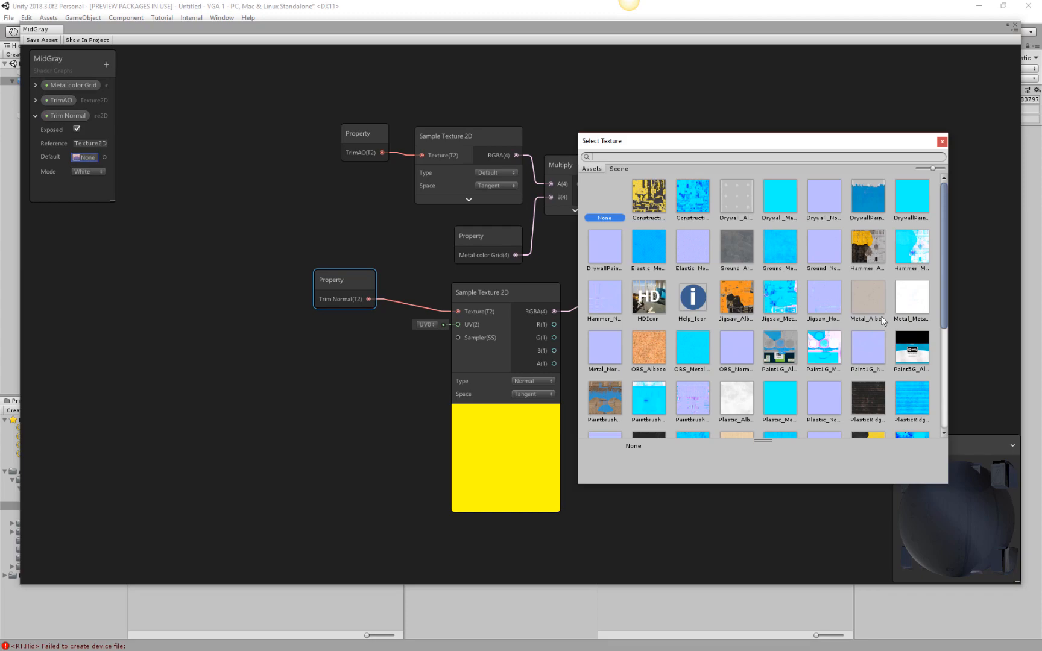
type("tr")
left_click(830, 235)
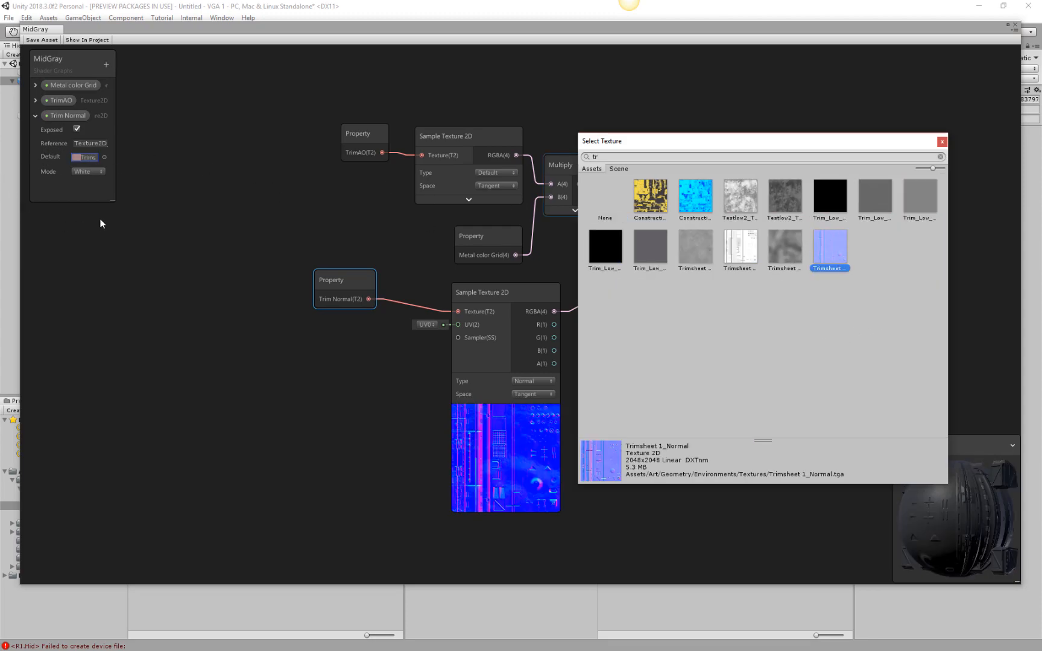
left_click(941, 143)
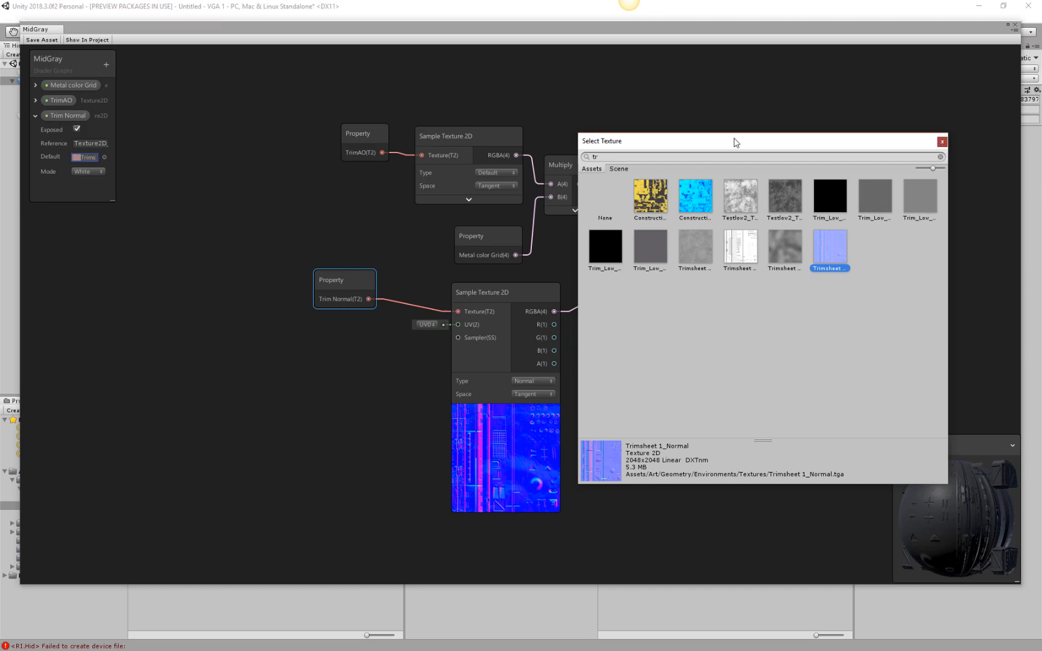
Save the MidGray graph asset and collapse the preview on the Trim Normal Sample Texture 2D node.
left_click(42, 40)
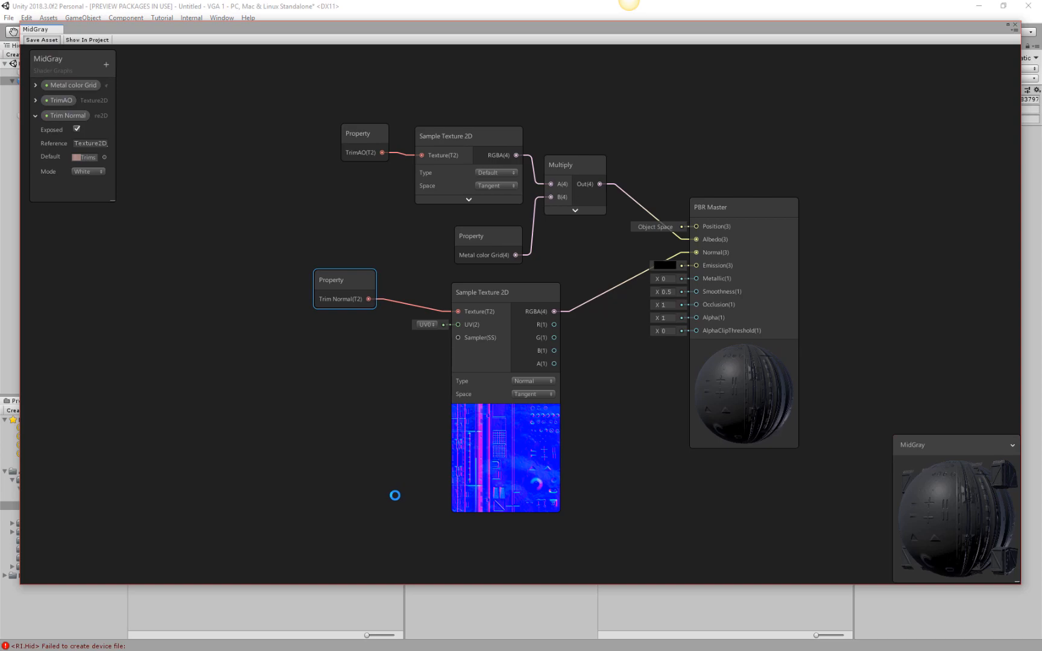
mouse_move(538, 448)
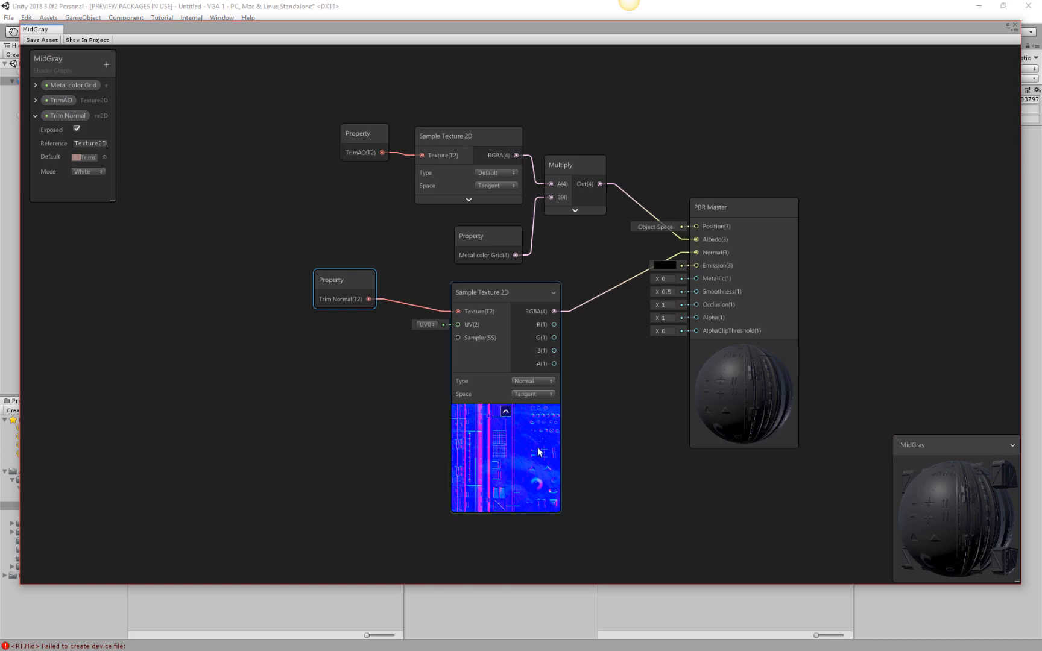
left_click(506, 412)
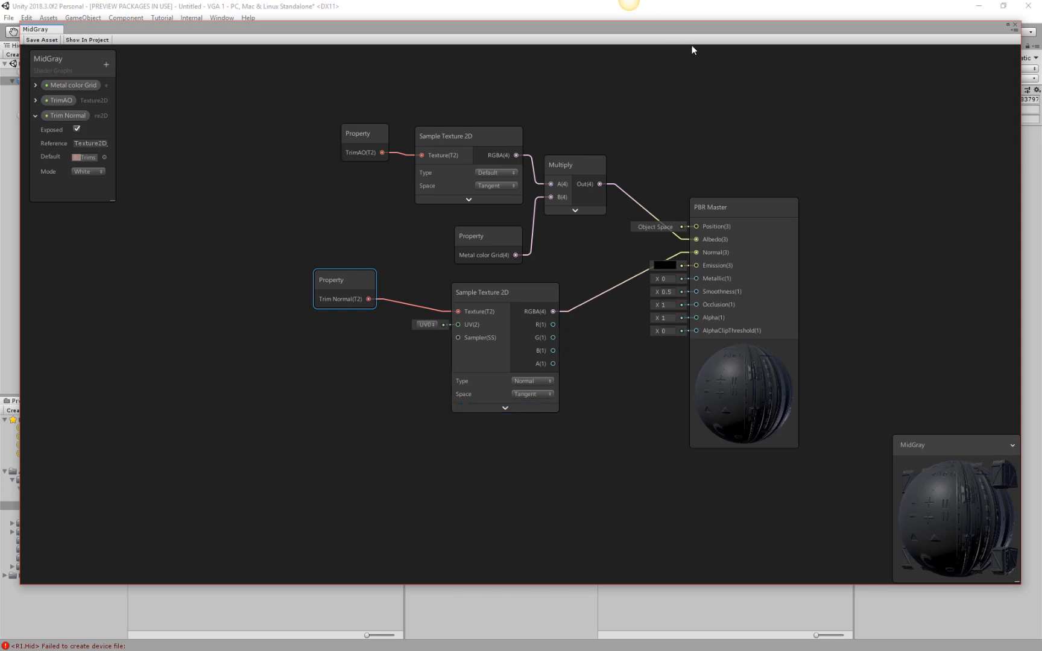
Uncover the Scene view to check the saved shader on the freighter, and return to the graph.
left_click_drag(684, 26, 696, 363)
left_click_drag(631, 200, 533, 181, "alt")
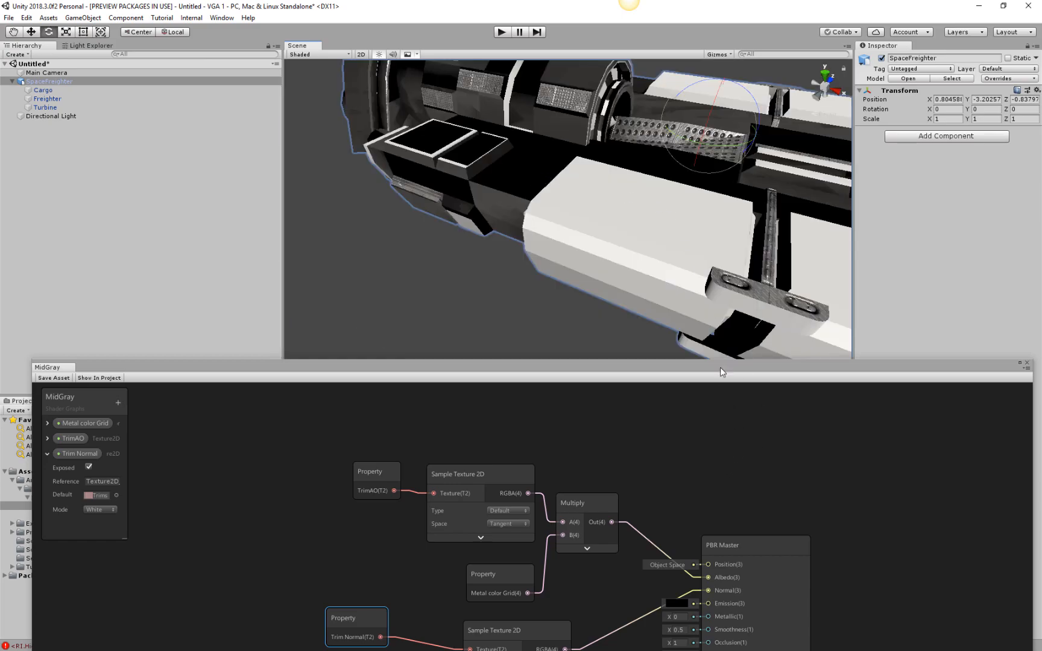
left_click_drag(722, 362, 744, 28)
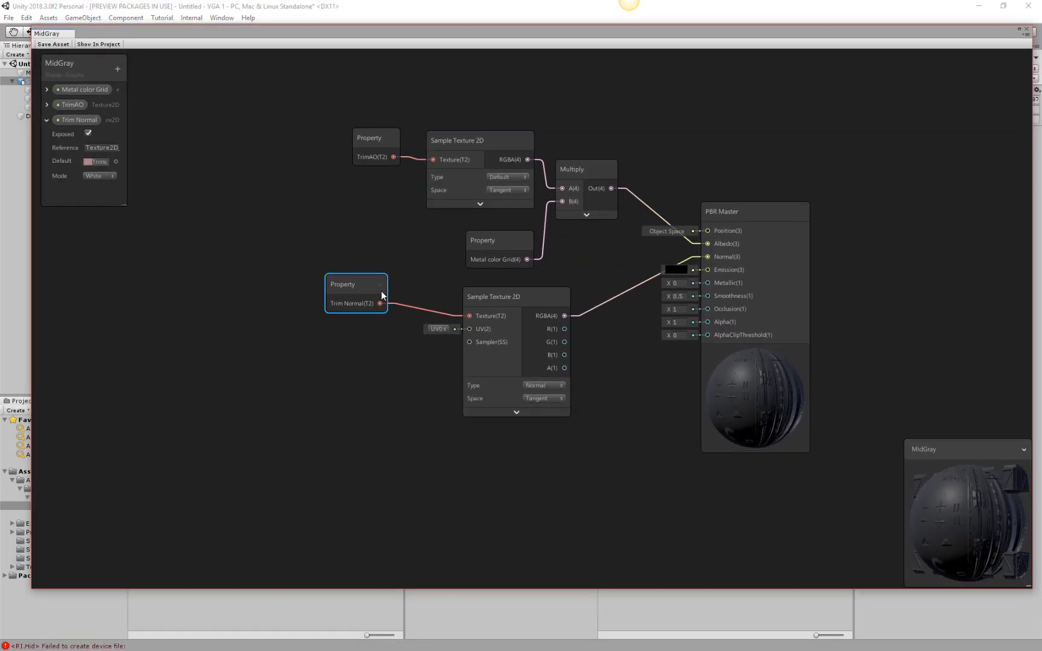
Nudge the Trim Normal node and its Sample Texture 2D node closer together.
left_click_drag(381, 291, 388, 286)
left_click(467, 356)
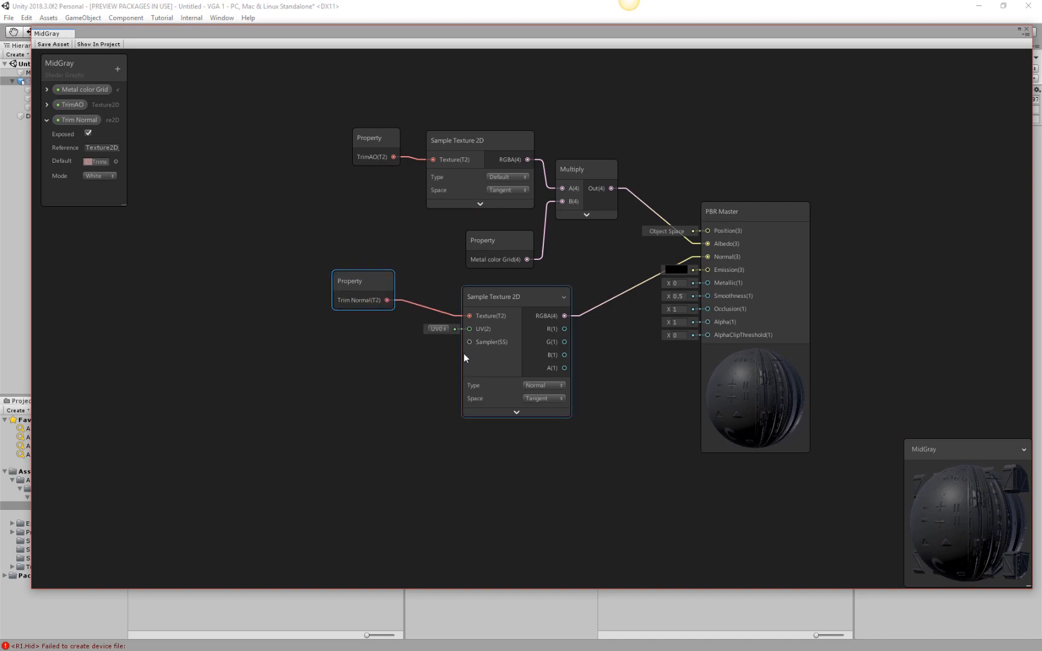
left_click(557, 181)
left_click_drag(549, 297, 549, 289)
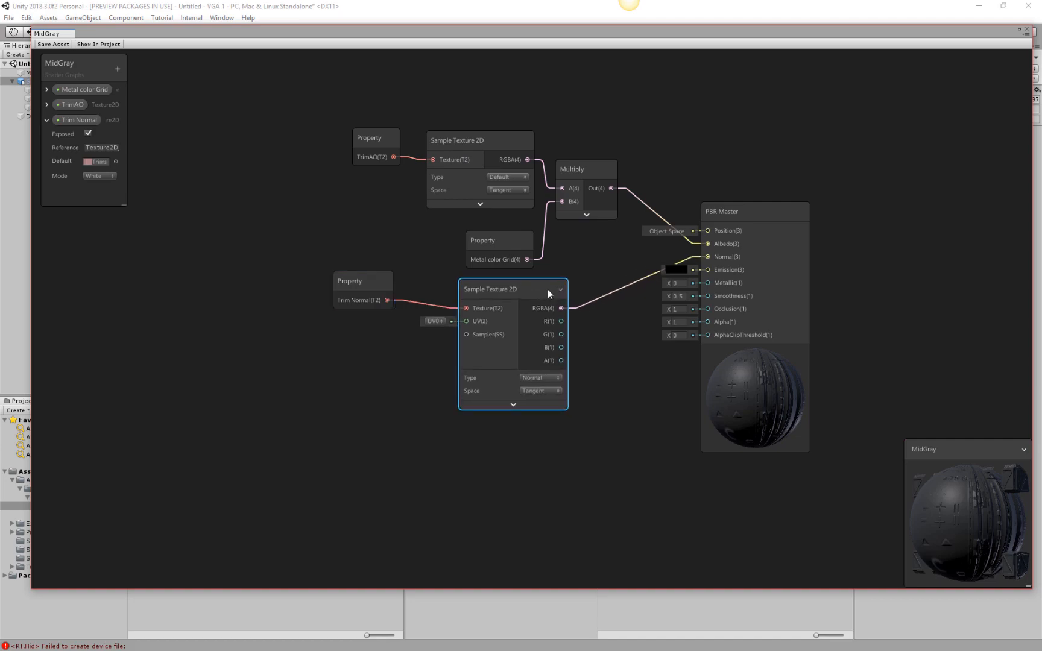
Examine the Space options of the Trim Normal Sample Texture 2D node and the MidGray material preview.
left_click(556, 391)
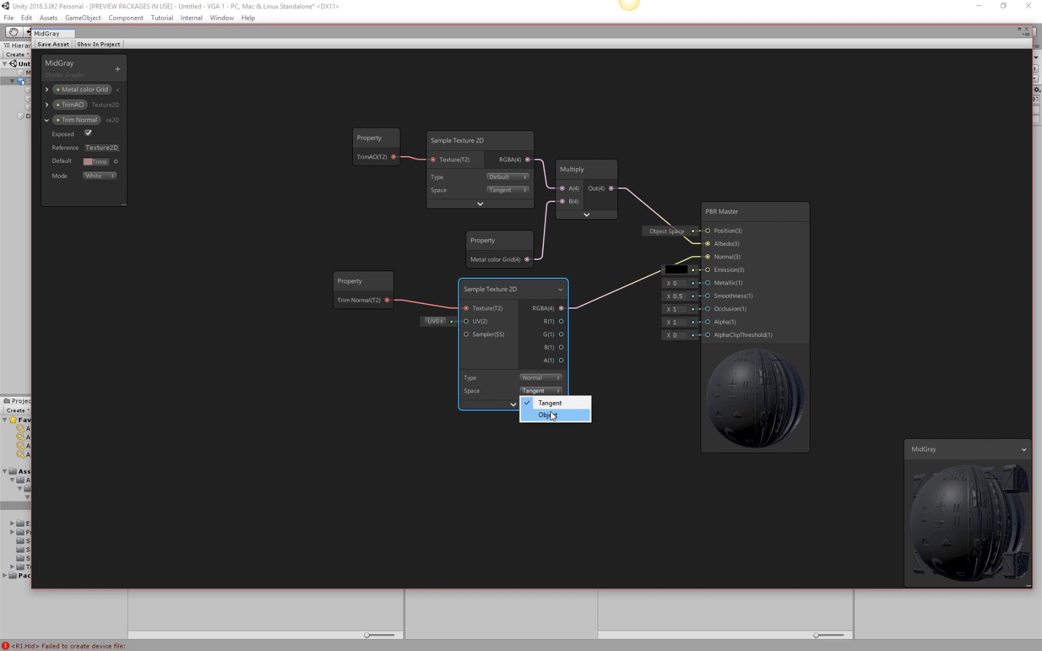
left_click(800, 370)
left_click_drag(1000, 531, 885, 470)
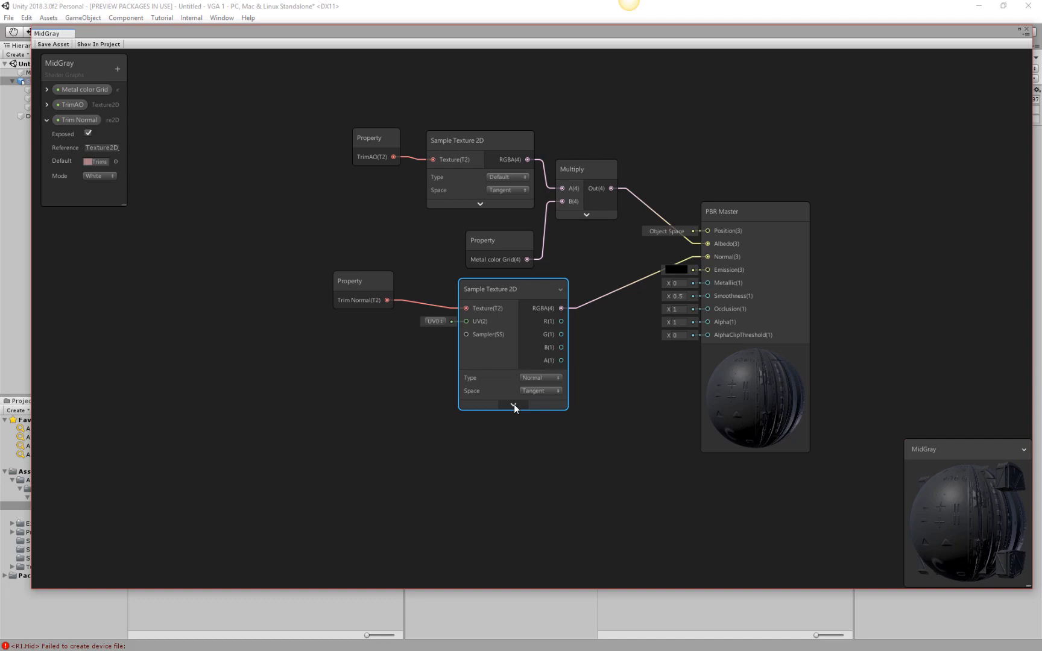
Collapse the unused ports on the Trim Normal Sample Texture 2D node, and move the Trim Normal node close to it.
left_click(562, 288)
left_click_drag(374, 292, 421, 295)
Move the graph window off the editor and select the MidGray material in the Materials folder.
left_click_drag(346, 37, 0, 67)
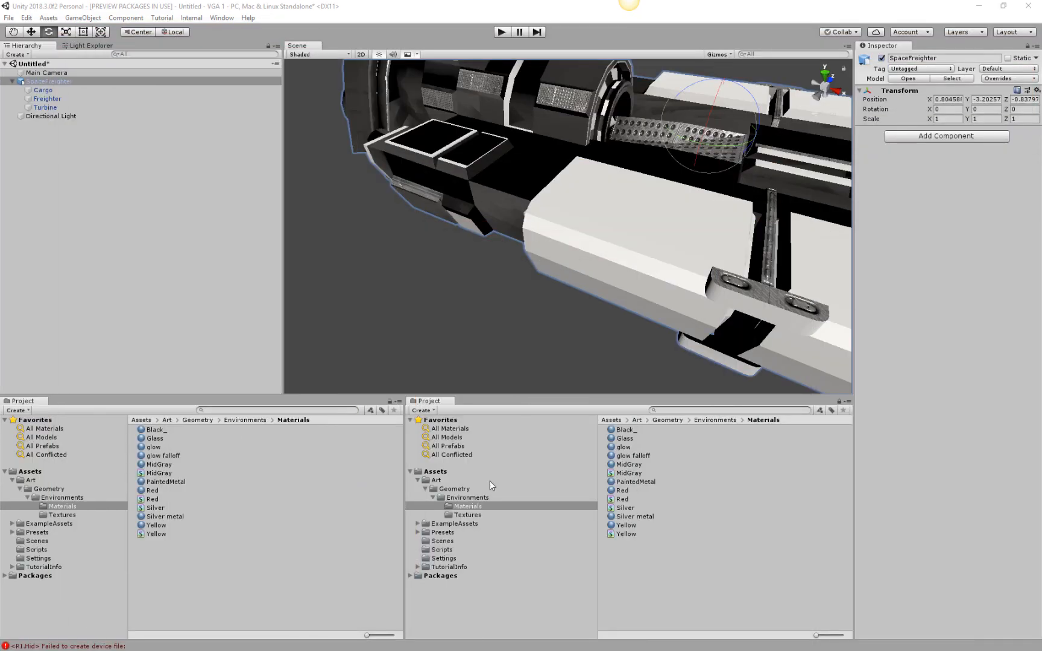
left_click(625, 466)
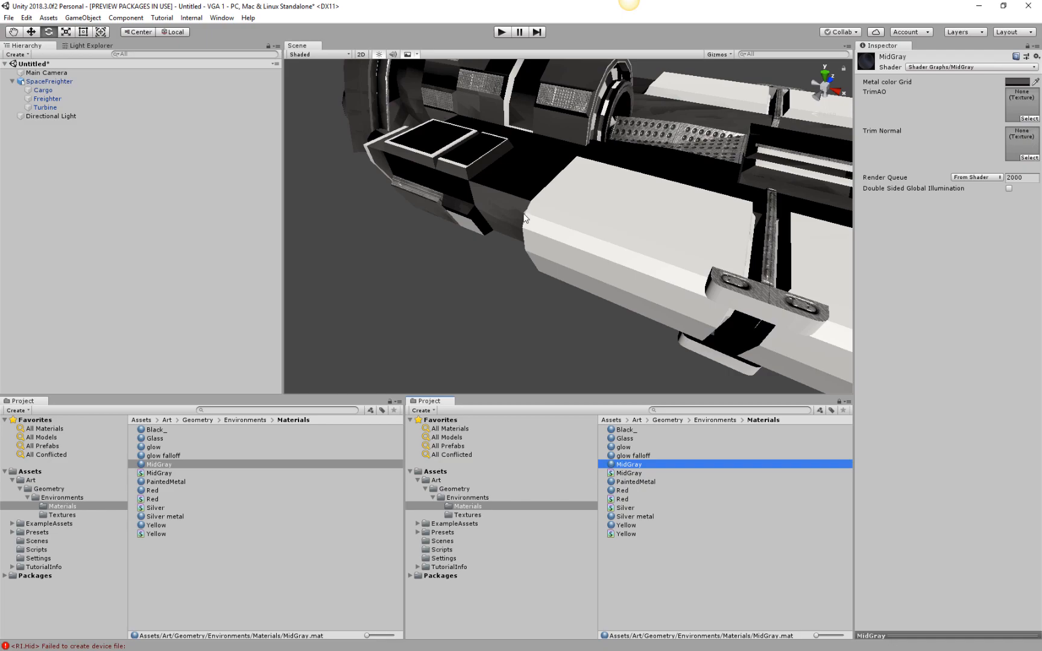
Assign Trimsheet 1_Normal to the MidGray material's Trim Normal slot and Trimsheet 1_AO to its TrimAO slot.
middle_click_drag(759, 163, 688, 205)
scroll(664, 195, "down", 8)
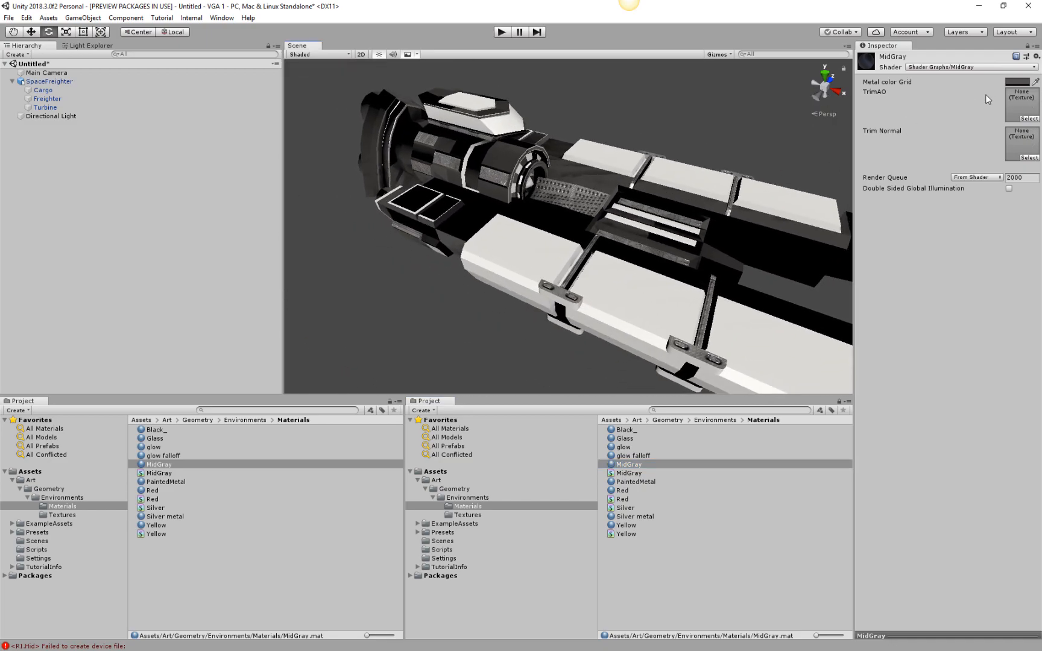
left_click(467, 515)
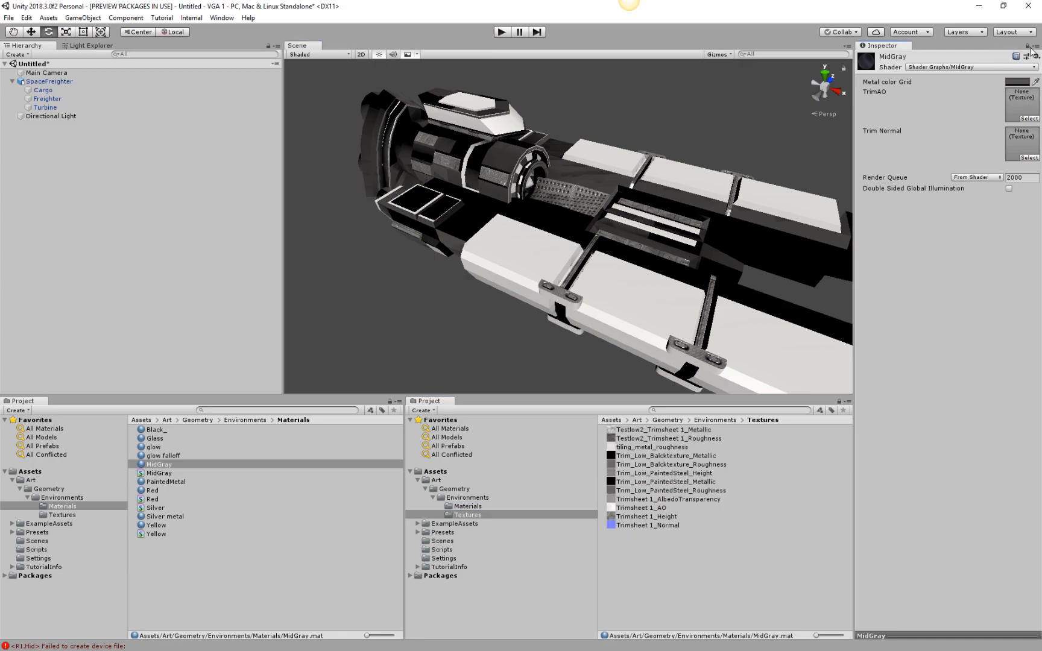
mouse_move(654, 528)
left_mouse_down()
mouse_move(964, 175)
mouse_move(1019, 146)
left_mouse_up()
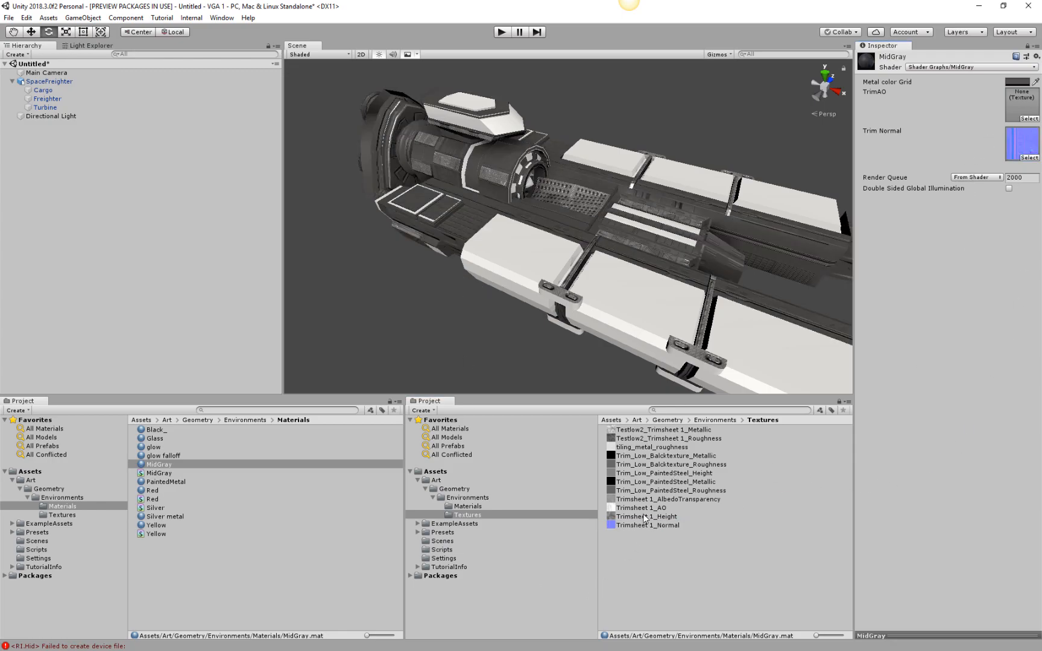
left_click_drag(648, 508, 1033, 103)
left_click_drag(519, 230, 481, 306, "alt")
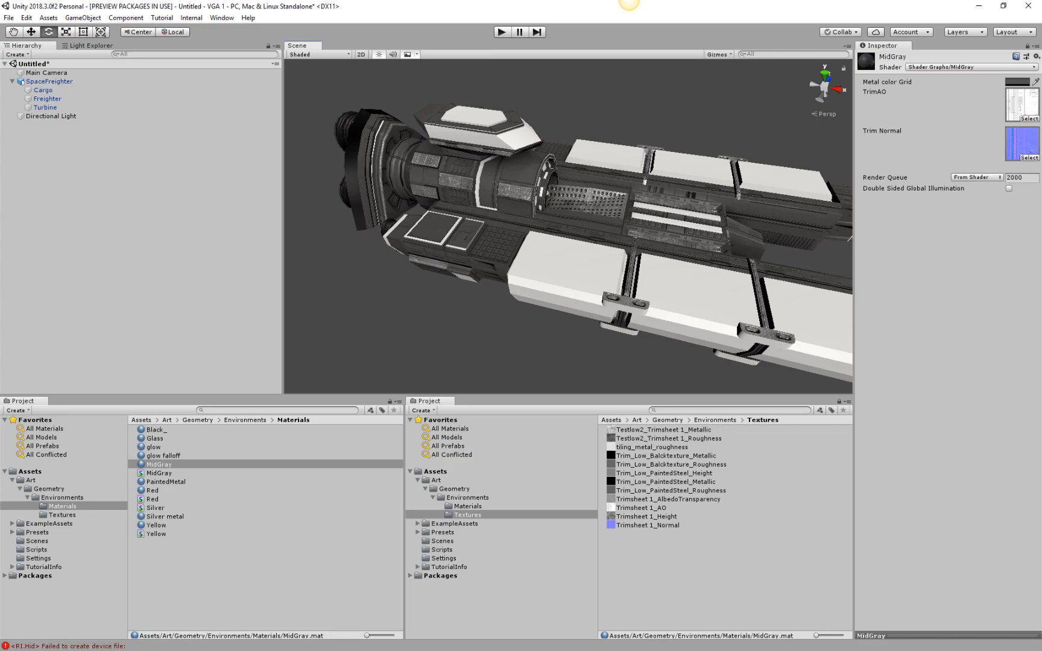
Bring the MidGray graph window back over the editor, collapse the Trim Normal property's settings, and make the window taller.
left_click_drag(0, 166, 427, 71)
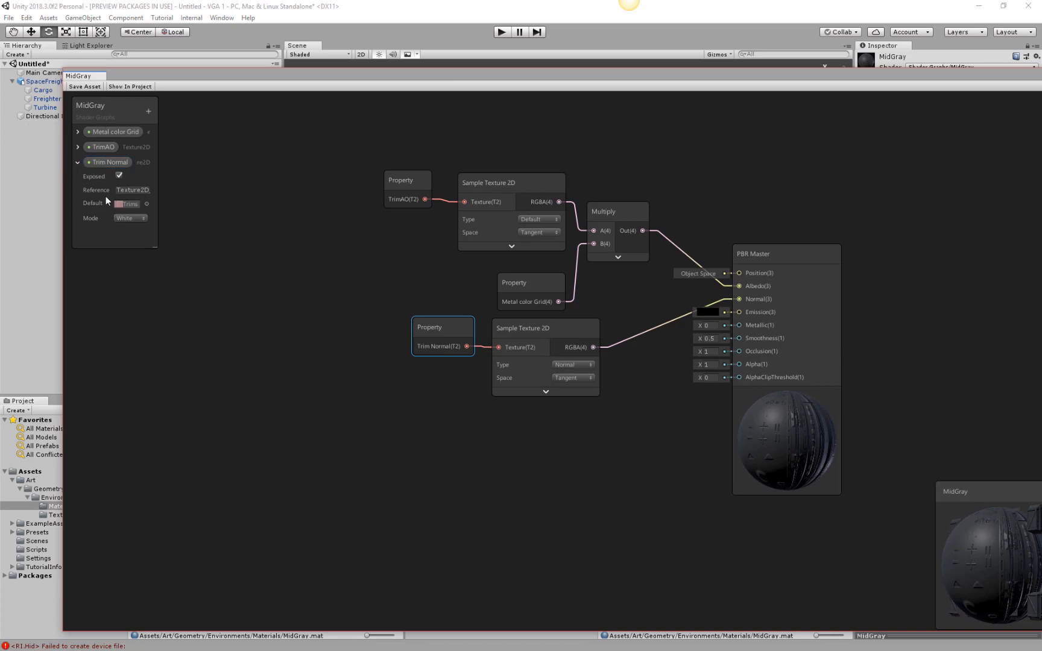
left_click(78, 163)
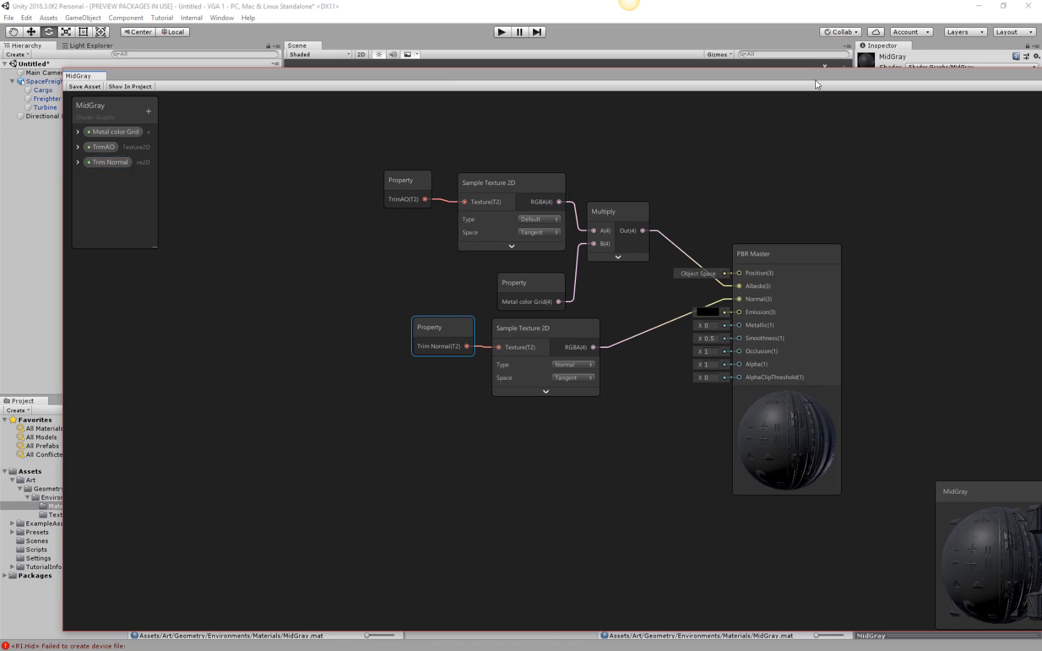
left_click_drag(815, 76, 717, 261)
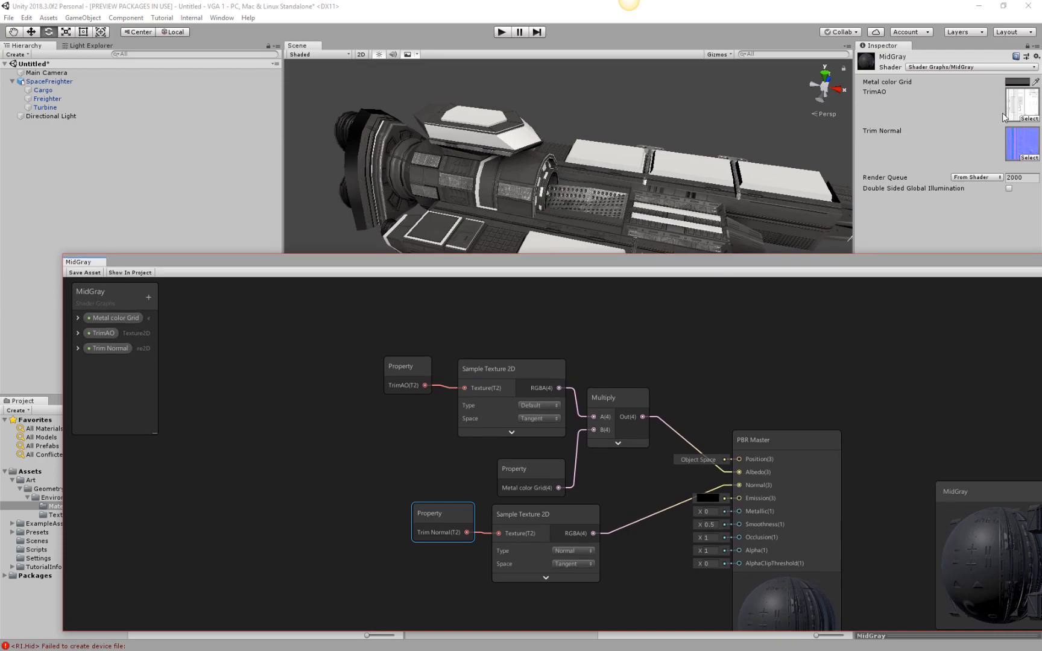
left_click_drag(881, 257, 860, 81)
left_click_drag(964, 88, 935, 55)
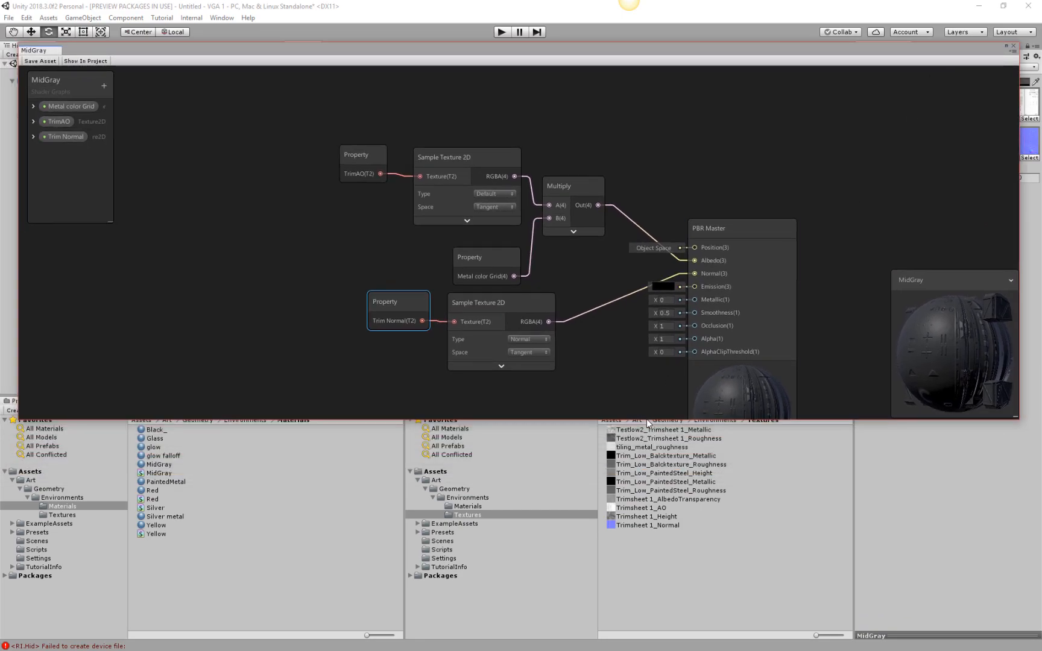
left_click_drag(646, 420, 646, 523)
Rearrange the Metal color Grid, Trim Normal and normal-map Sample Texture 2D nodes compactly below the AO branch, near the PBR Master.
left_click(549, 304)
left_click(549, 304)
left_click(500, 409)
left_click_drag(500, 324, 547, 321)
mouse_move(496, 259)
left_mouse_down()
mouse_move(506, 240)
mouse_move(486, 242)
left_mouse_up()
left_click_drag(399, 302, 454, 297)
left_click_drag(540, 302, 557, 280)
mouse_move(460, 302)
left_mouse_down()
mouse_move(475, 285)
mouse_move(466, 288)
left_mouse_up()
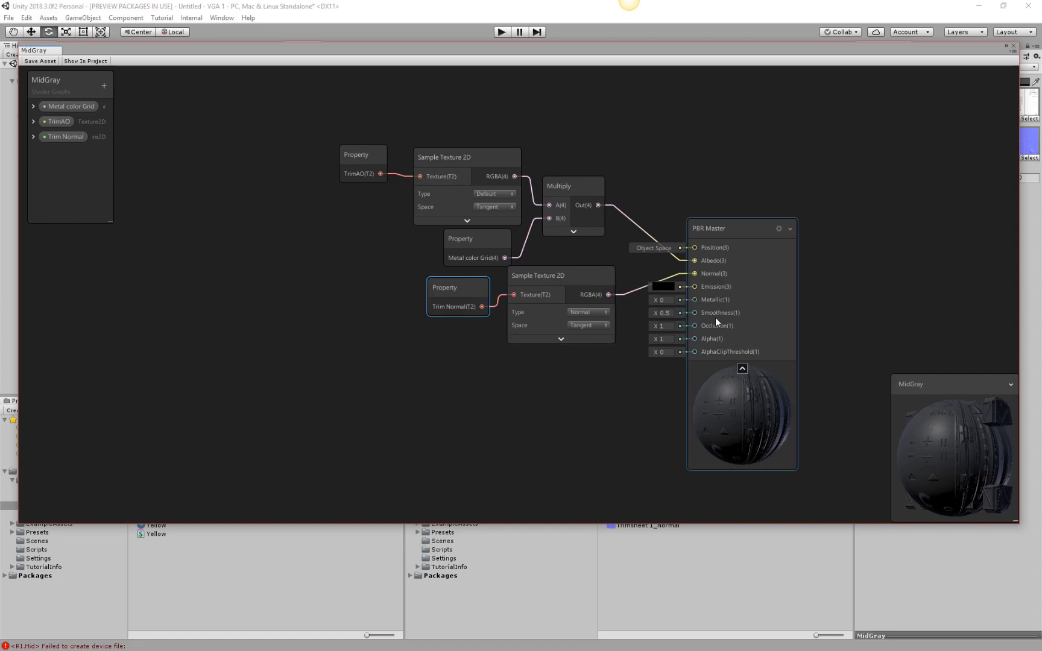
left_click_drag(571, 274, 584, 267)
mouse_move(472, 241)
left_mouse_down()
mouse_move(457, 239)
mouse_move(464, 243)
left_mouse_up()
left_click_drag(462, 290, 479, 279)
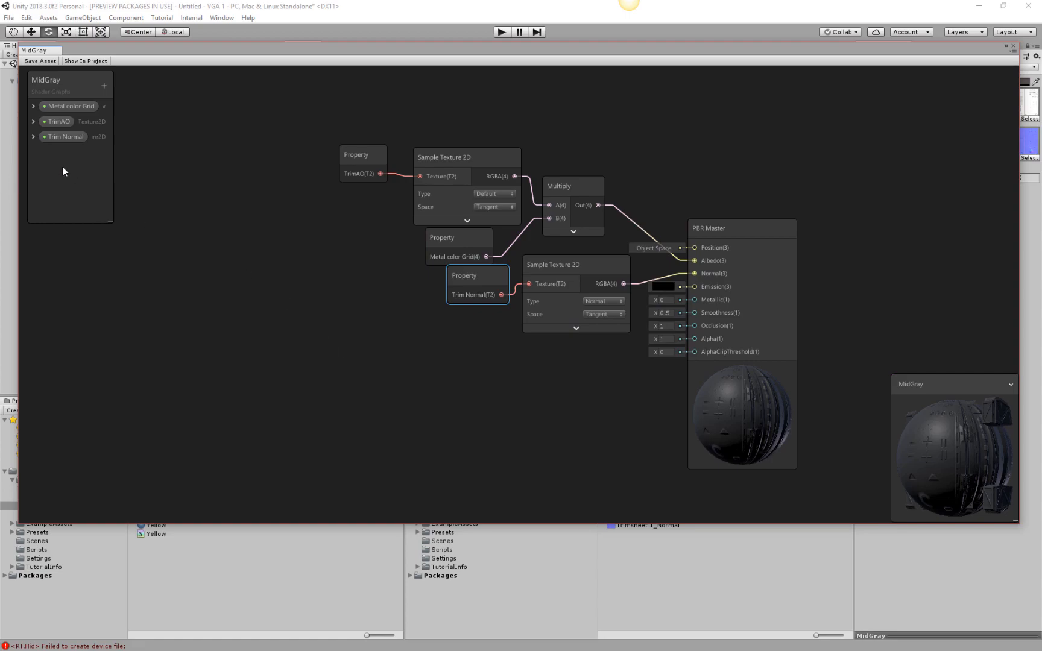
Add a Texture2D property named Metal Chan2 to the MidGray graph and open its default texture selection.
left_click(104, 86)
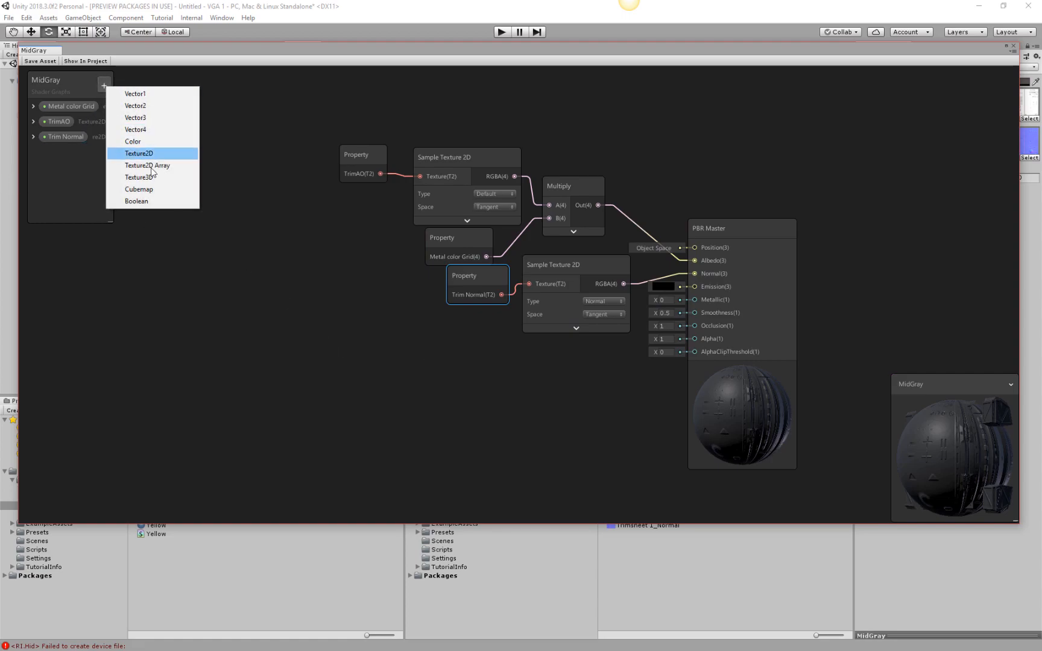
left_click(160, 156)
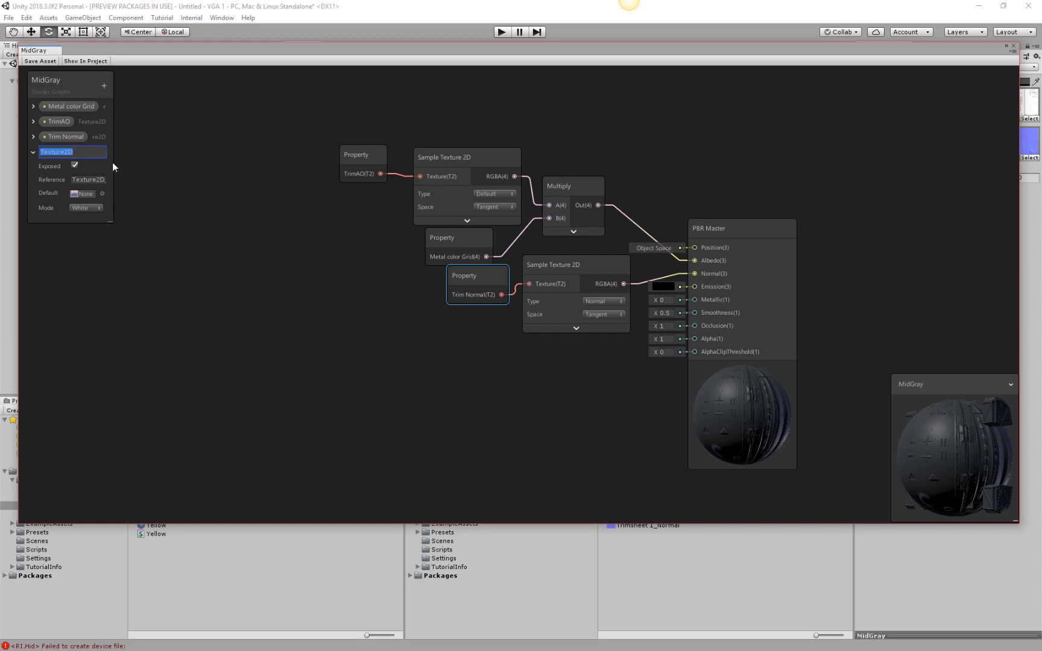
type("Metal Chan2")
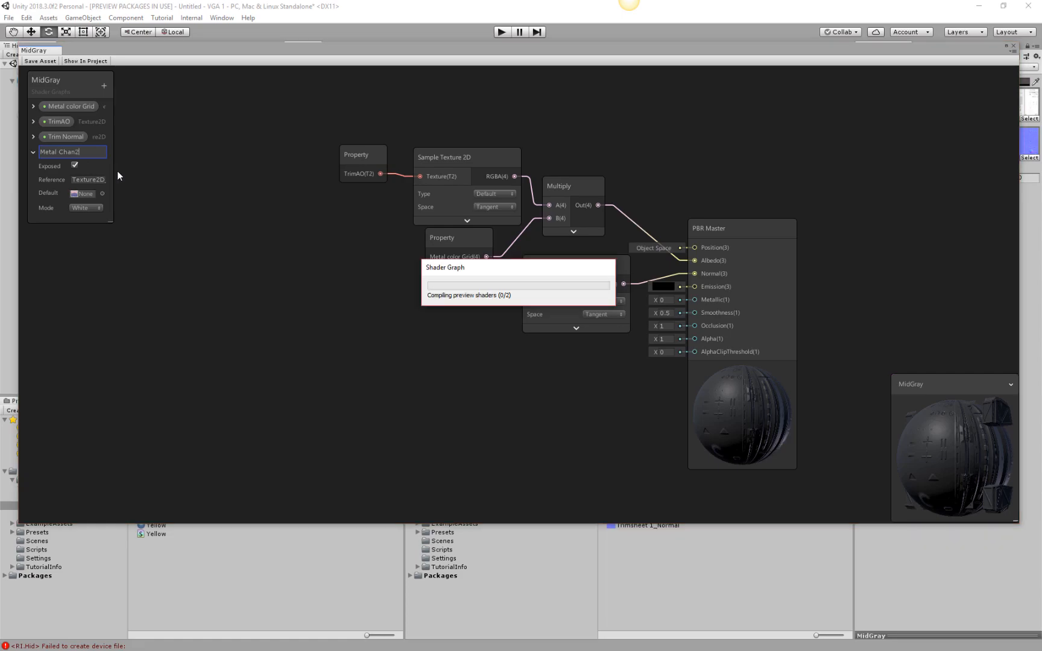
key("Return")
left_click(103, 193)
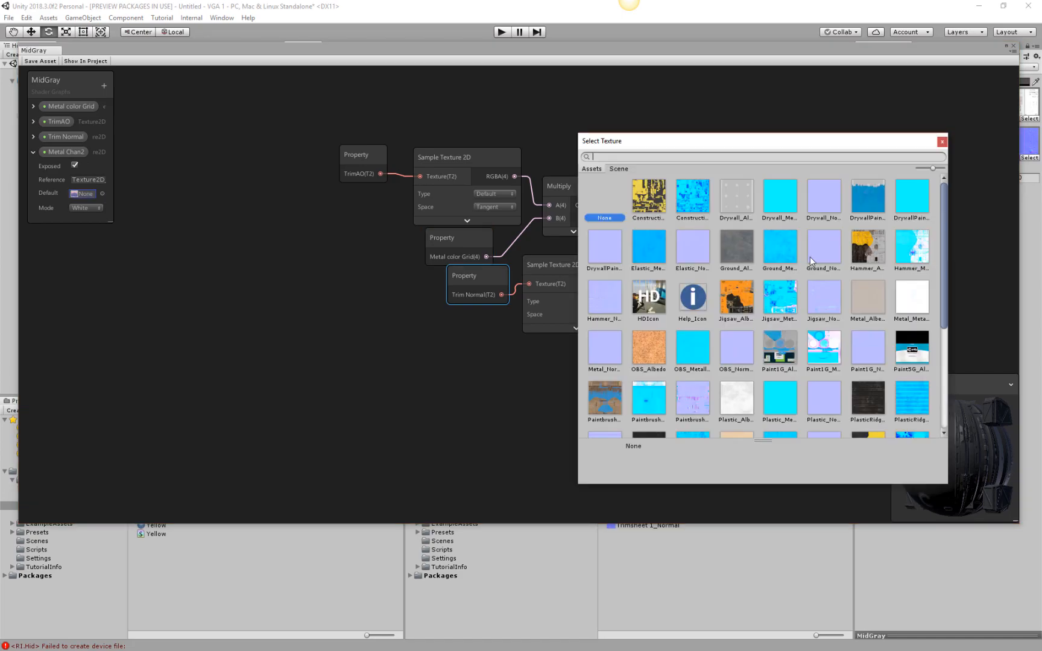
Try Ground_Albedo and Metal_MetallicSmoothness as the default texture of Metal Chan2.
left_click(742, 245)
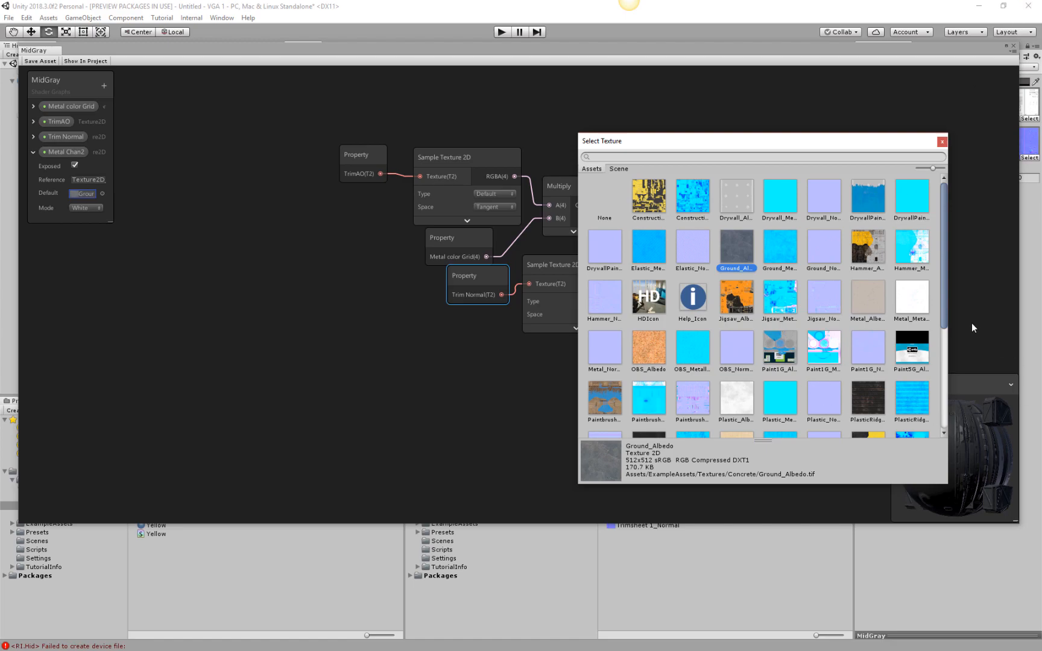
left_click(925, 299)
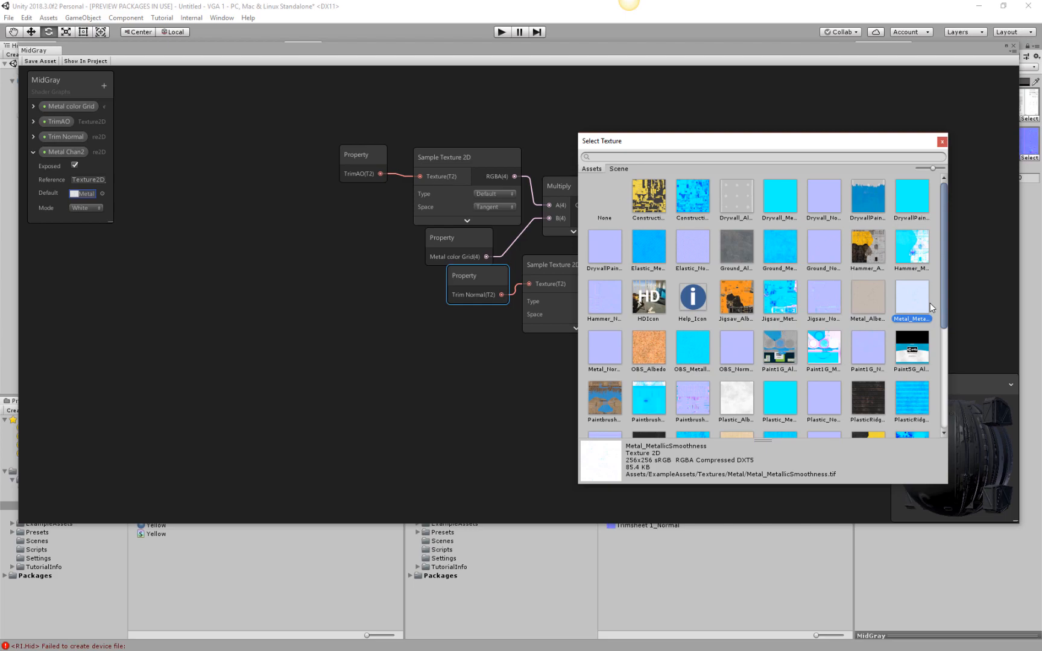
left_click(746, 240)
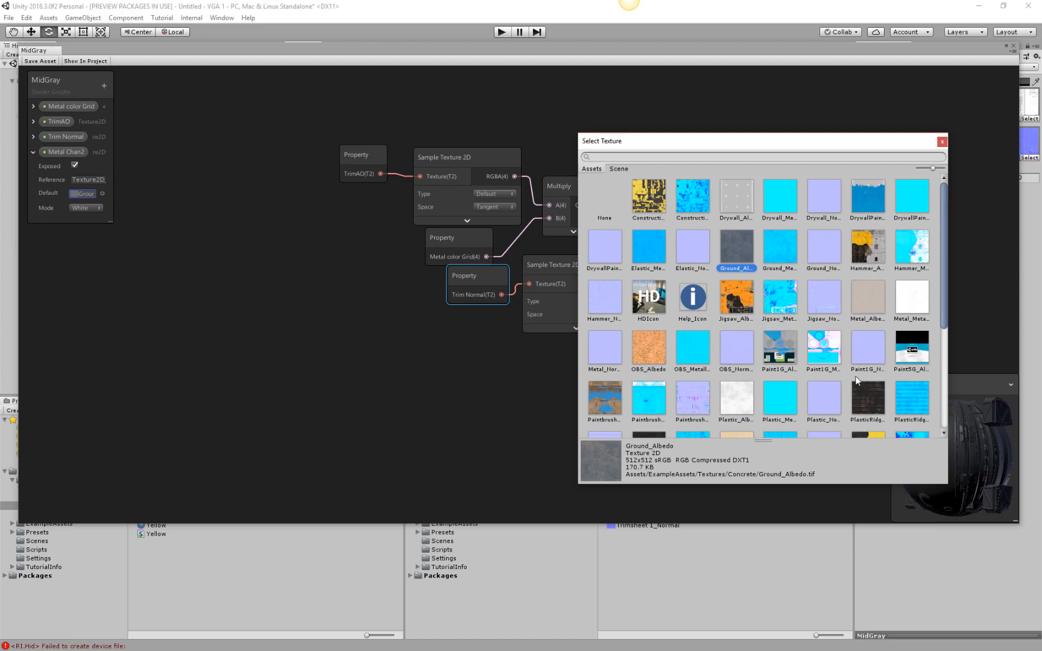
Set the default texture of Metal Chan2 to tiling_metal_roughness and collapse the property's settings.
scroll(875, 358, "down", 3)
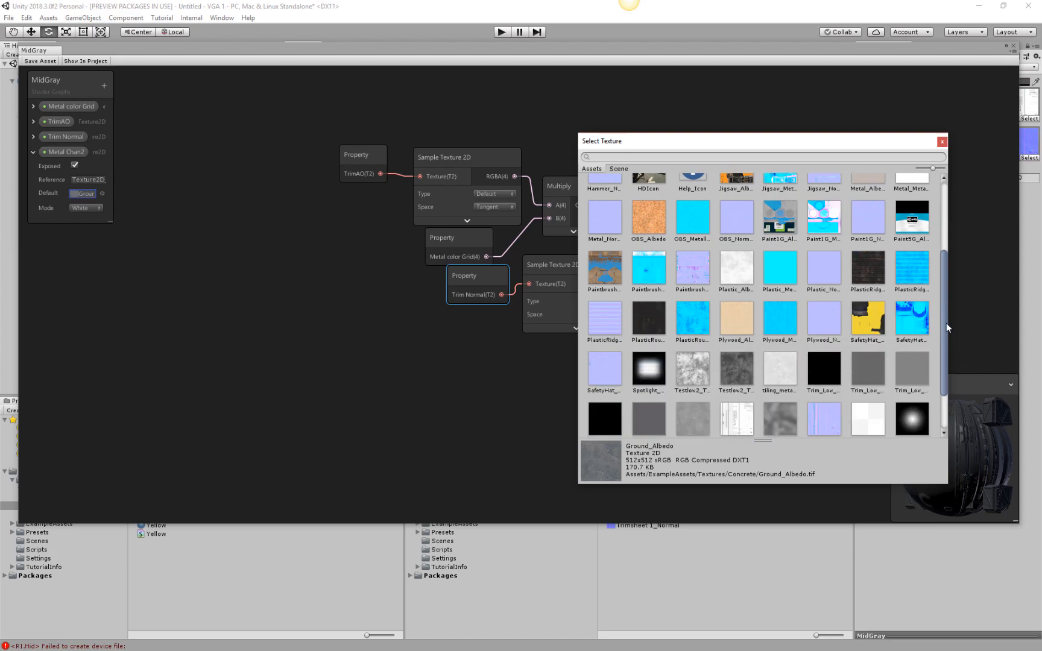
scroll(795, 355, "down", 2)
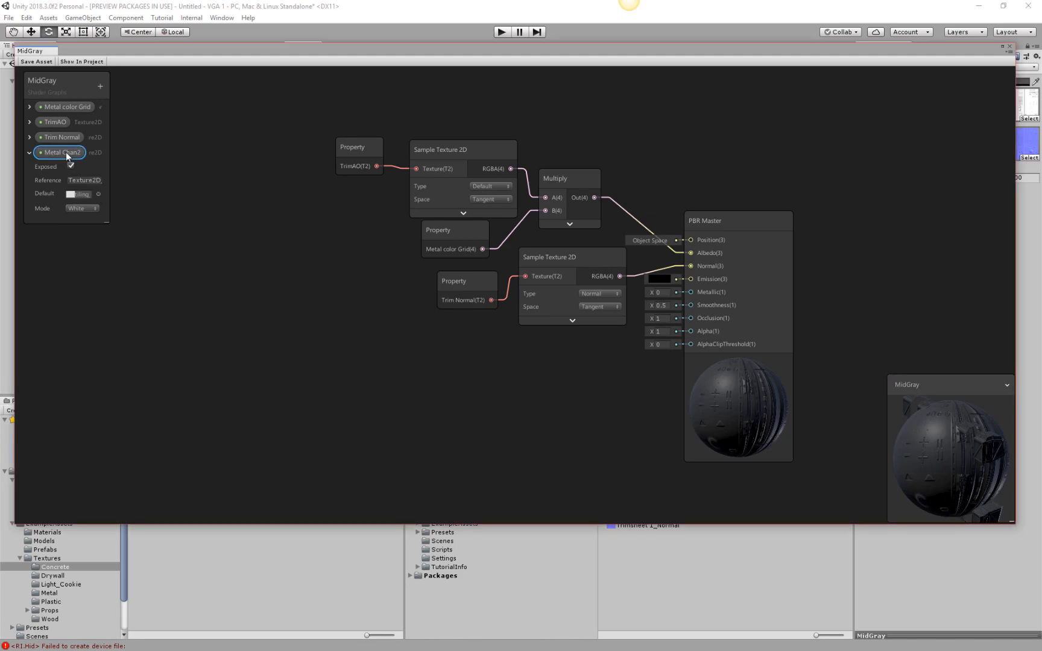
left_click(28, 152)
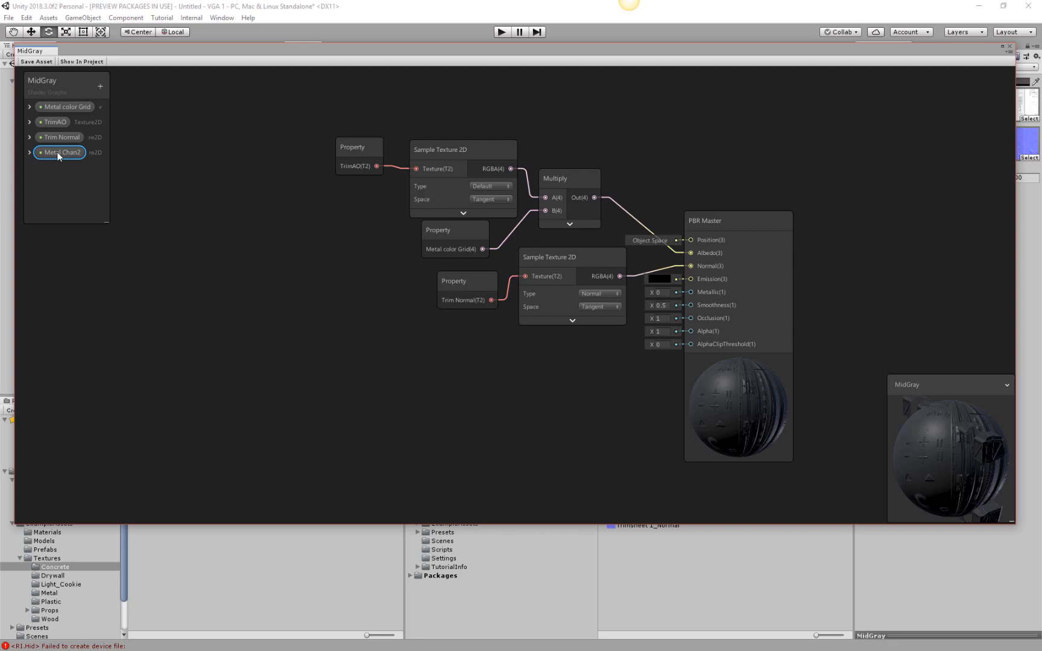
Place the Metal Chan2 property in the graph and connect it to a new Sample Texture 2D node.
left_click_drag(442, 400, 335, 322)
left_click_drag(391, 353, 449, 336)
left_click(443, 363)
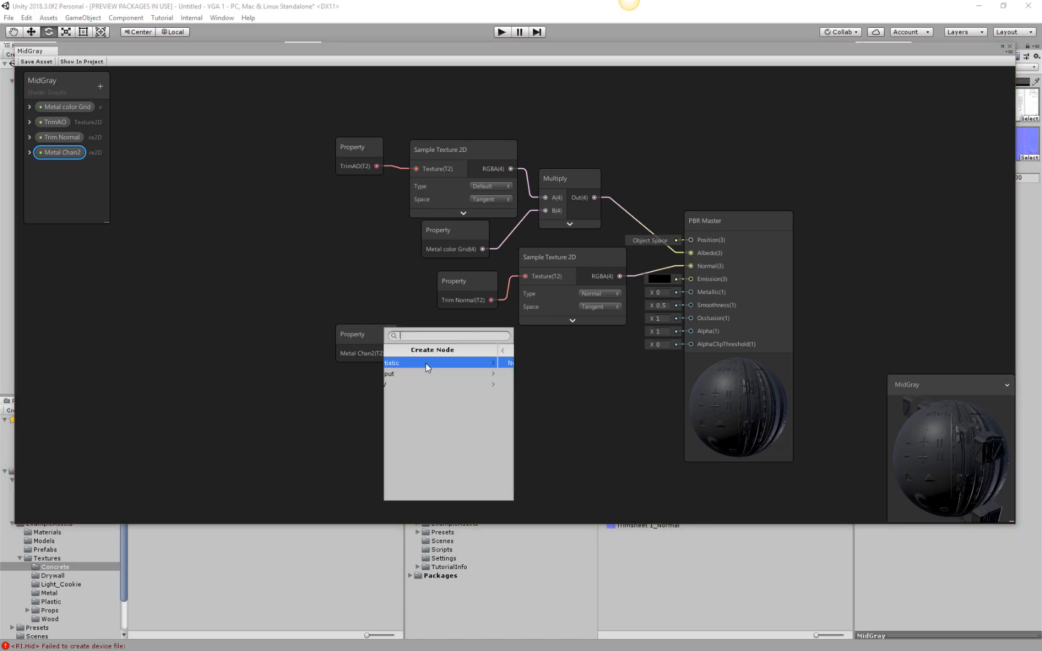
type("same")
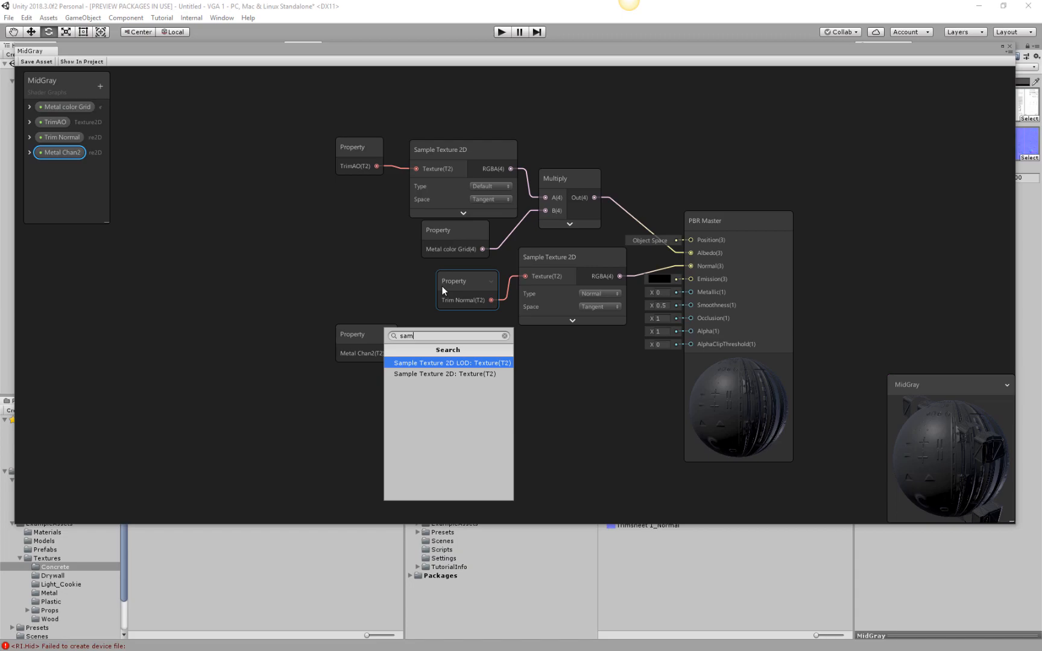
left_click(448, 374)
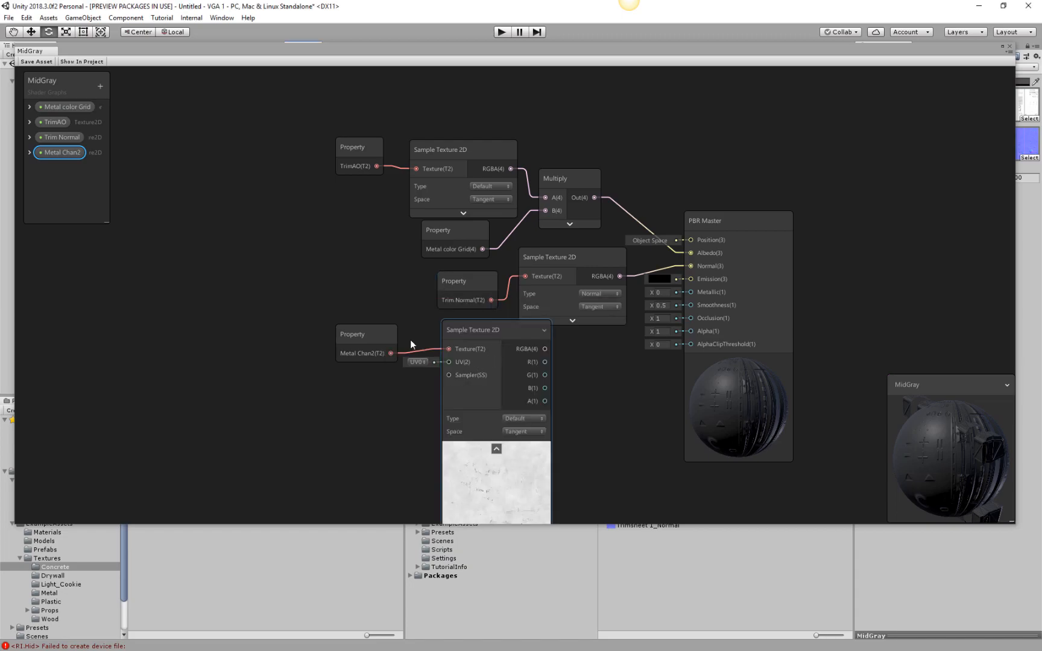
Collapse the new Sample Texture 2D preview, connect its RGBA output to the PBR Master's Metallic input, and move it near Metal Chan2.
left_click(496, 448)
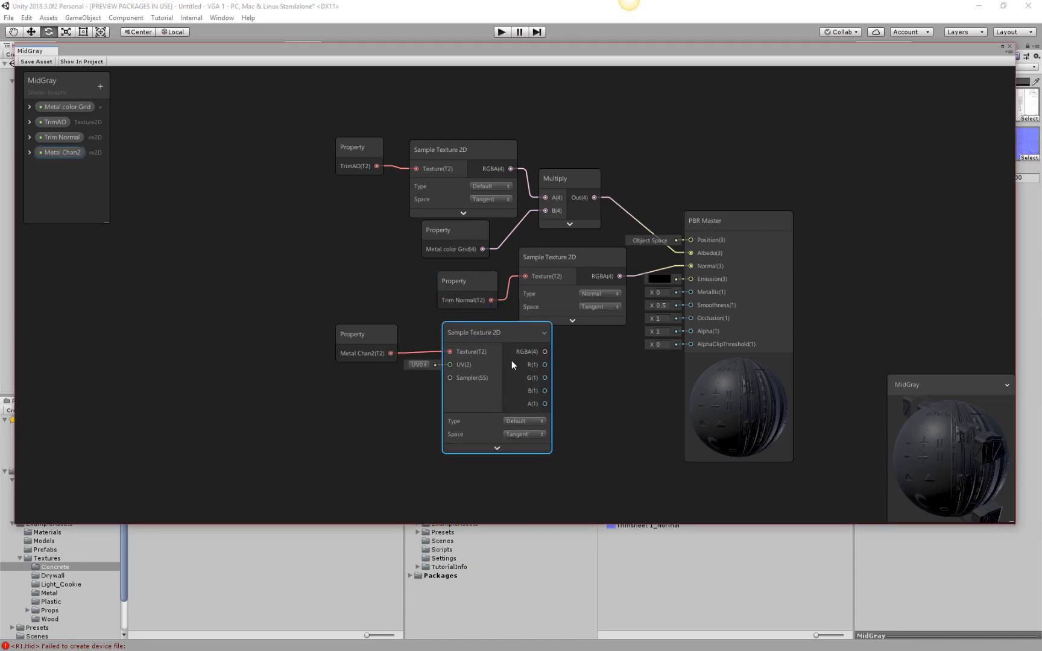
left_click_drag(500, 330, 691, 292)
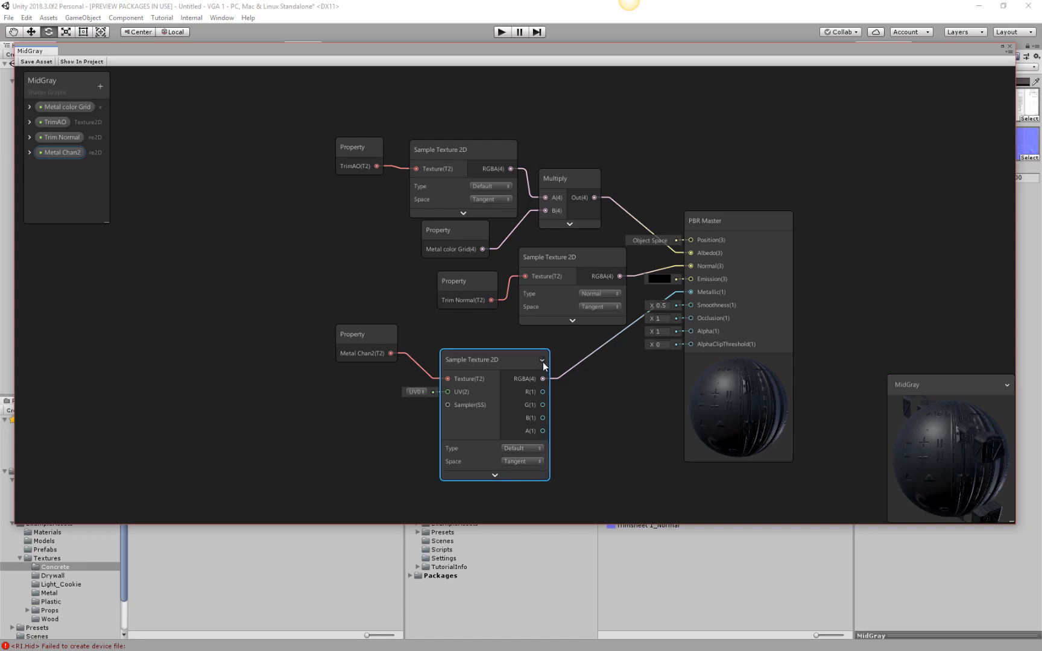
left_click_drag(489, 351, 469, 335)
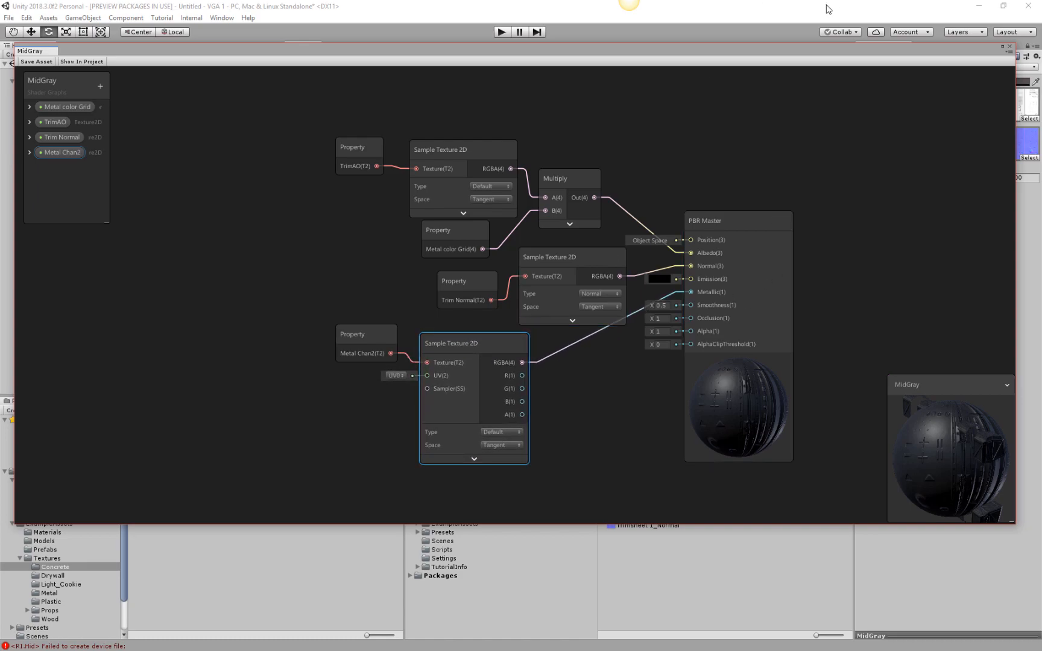
Examine the freighter's MidGray surfaces up close in the scene, with the graph window moved aside.
left_click_drag(780, 76, 852, 371)
left_click_drag(673, 282, 762, 260, "alt")
scroll(521, 289, "up", 8, "alt")
scroll(521, 249, "up", 7, "alt")
middle_click_drag(521, 288, 558, 217, "alt")
scroll(523, 237, "down", 7, "alt")
middle_click_drag(380, 229, 479, 112, "alt")
left_click_drag(775, 373, 742, 75)
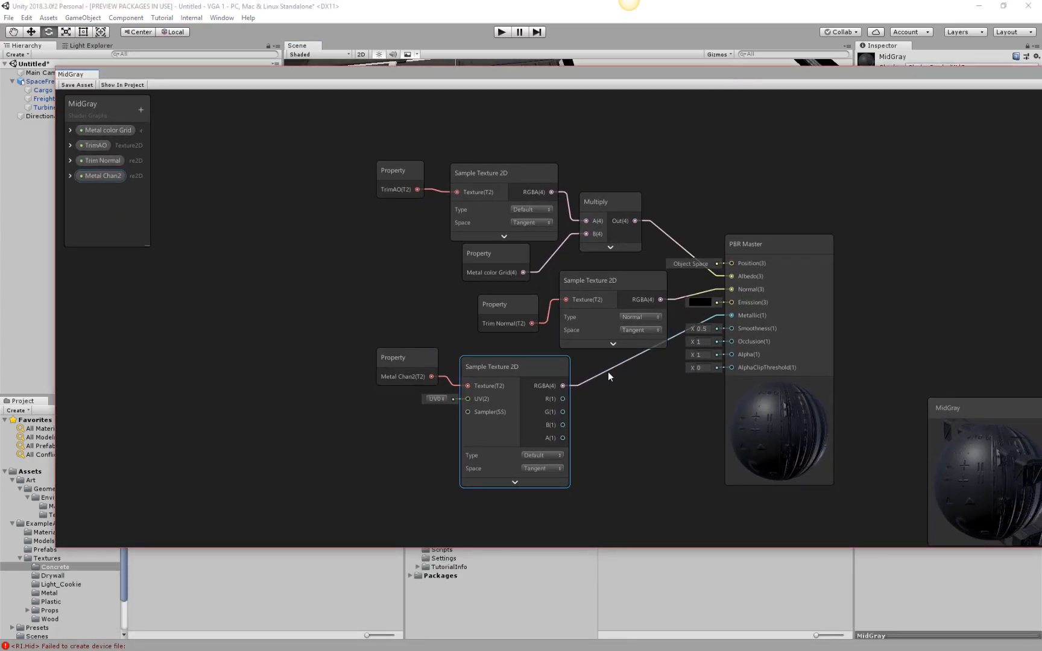
Connect the Metal Chan2 texture's RGBA output to the PBR Master's Smoothness input and save the graph asset.
left_click_drag(563, 386, 730, 329)
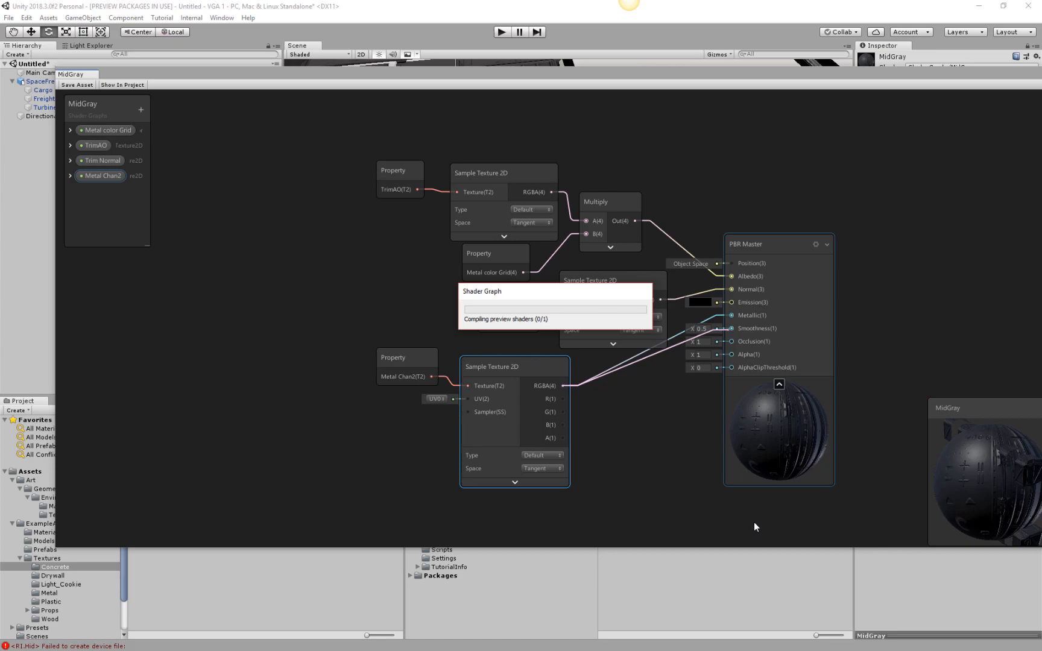
mouse_move(778, 443)
left_mouse_down("alt")
mouse_move(861, 387)
mouse_move(782, 463)
left_mouse_up("alt")
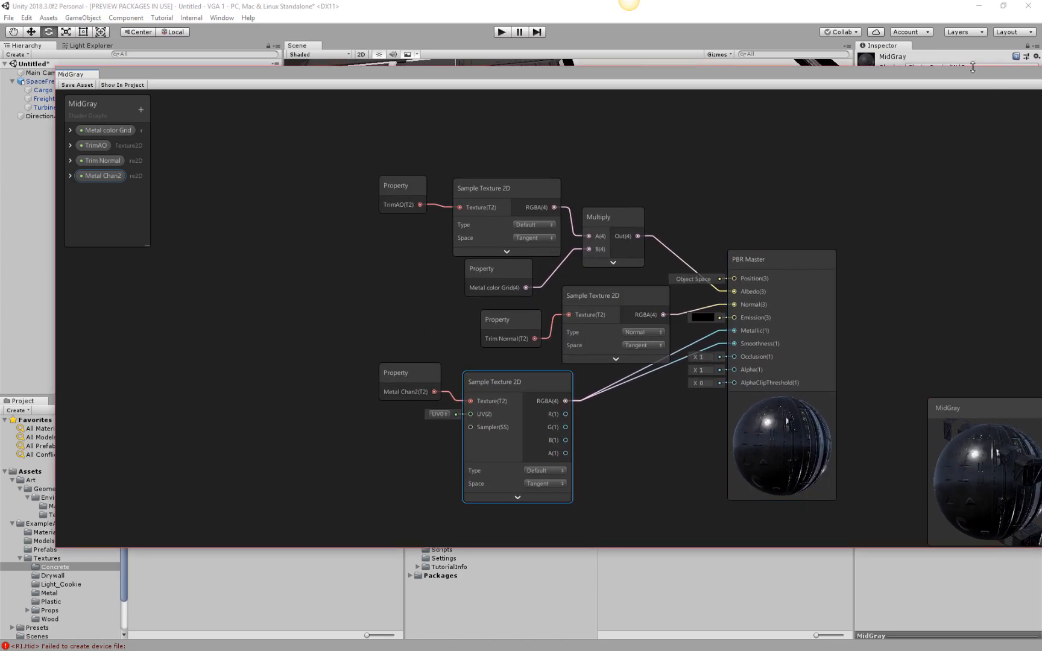
left_click_drag(973, 67, 959, 345)
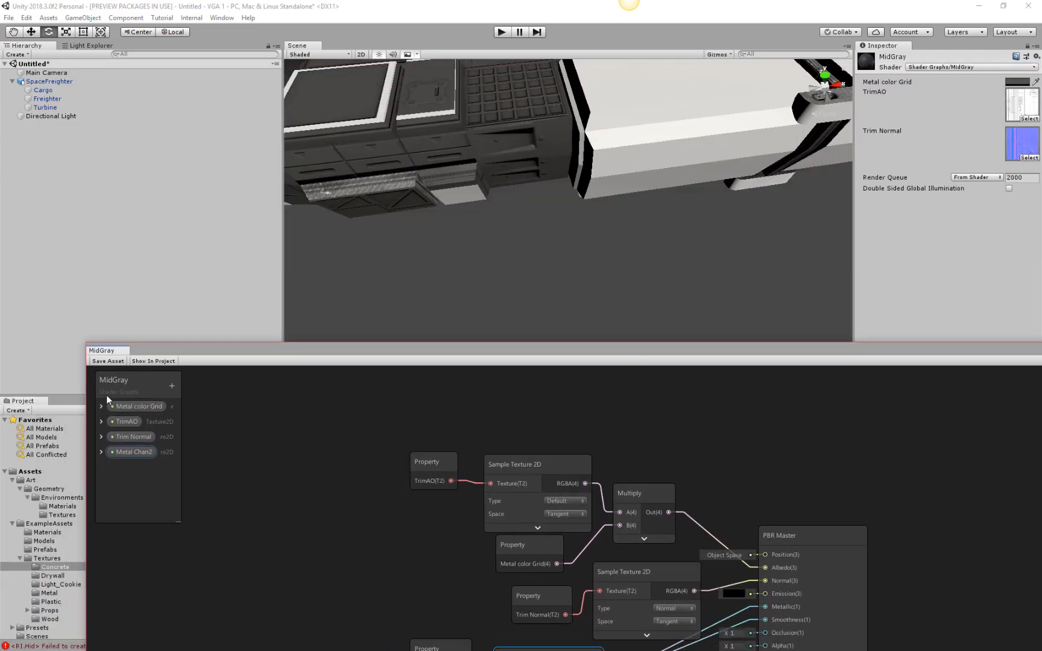
left_click(107, 361)
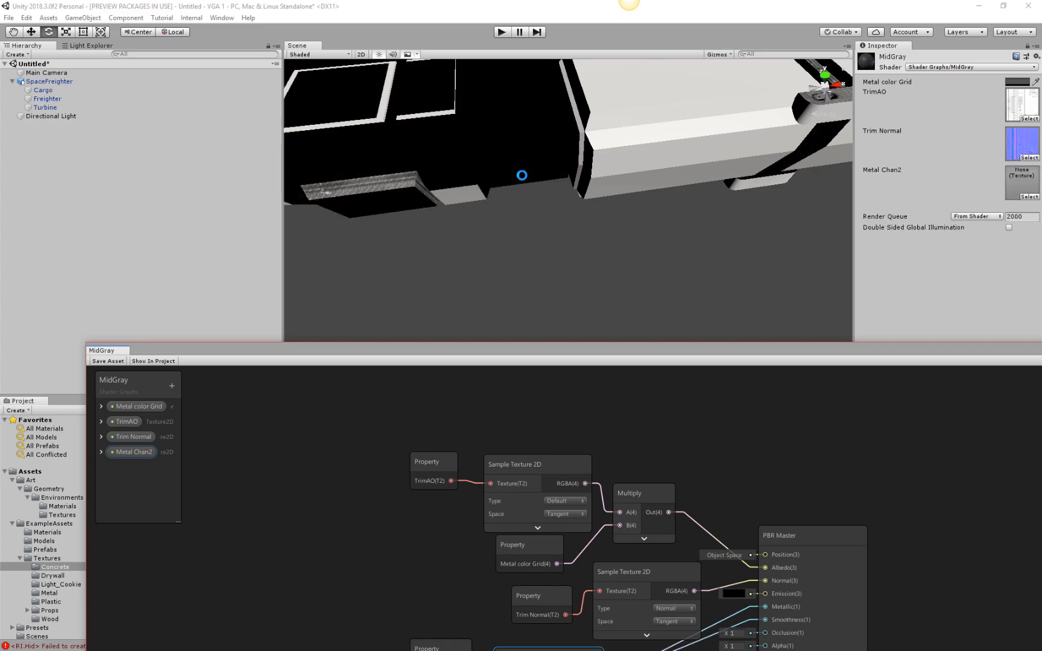
Assign tiling_metal_roughness to the MidGray material's Metal Chan2 slot and check the freighter's hull in the scene.
left_click(1029, 197)
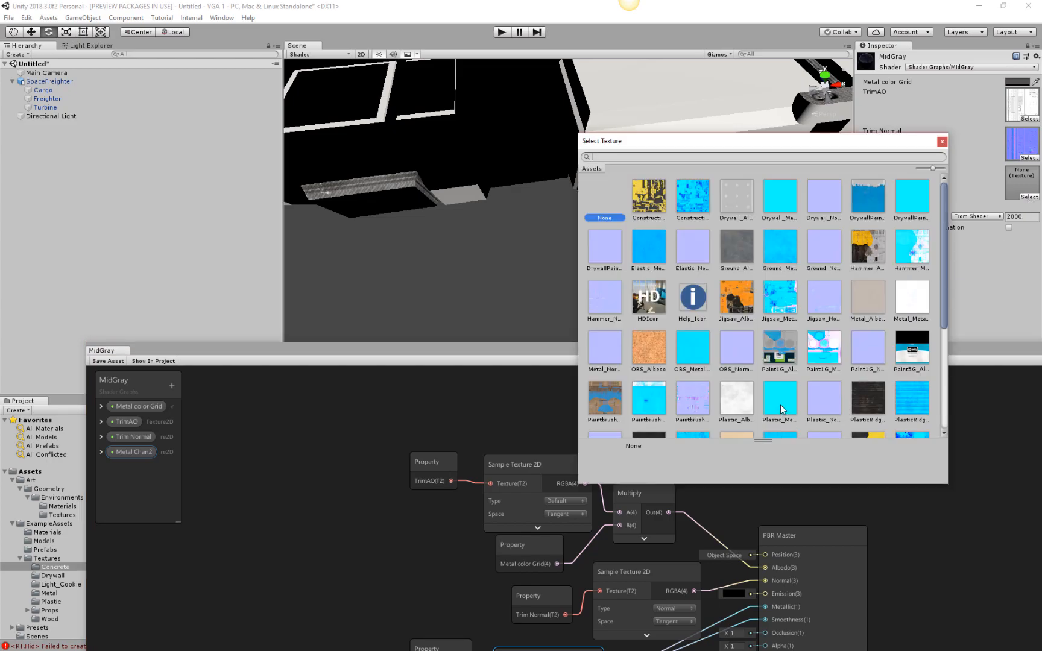
scroll(783, 409, "down", 3)
scroll(782, 412, "down", 1)
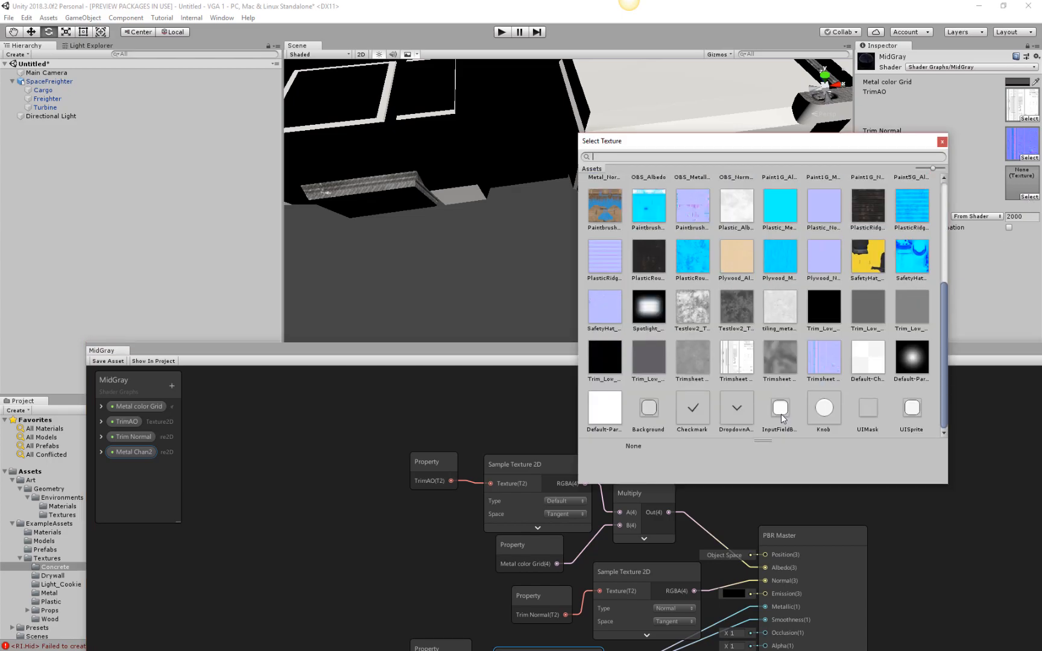
left_click(779, 292)
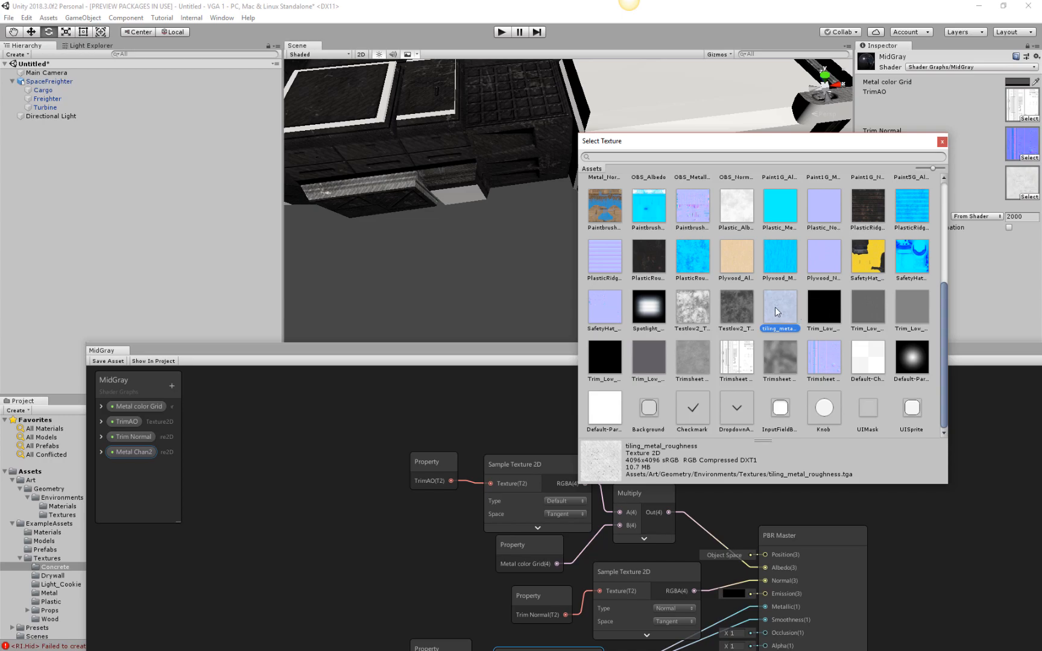
left_click(942, 142)
scroll(625, 302, "down", 3)
middle_click_drag(483, 135, 623, 237)
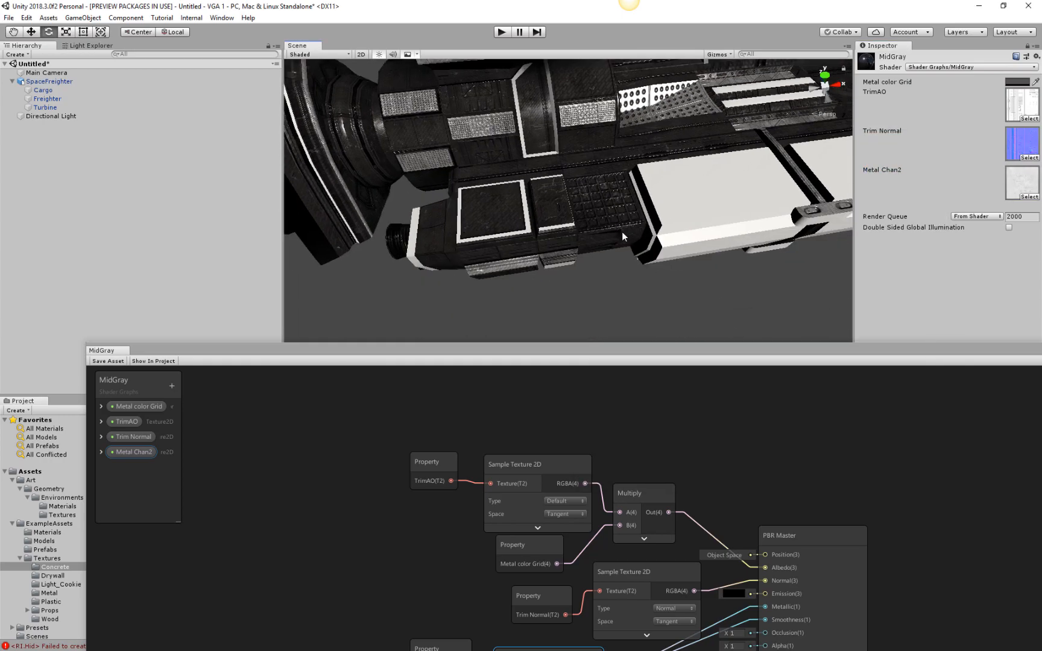
Lighten the MidGray material's Metal color Grid to hex 969696 (RGB 150, 150, 150).
scroll(622, 231, "up", 5)
left_click_drag(681, 241, 682, 237)
right_click_drag(711, 154, 591, 231, "alt")
middle_click_drag(591, 232, 678, 208)
left_click_drag(678, 207, 595, 271, "alt")
right_click_drag(595, 271, 708, 212, "alt")
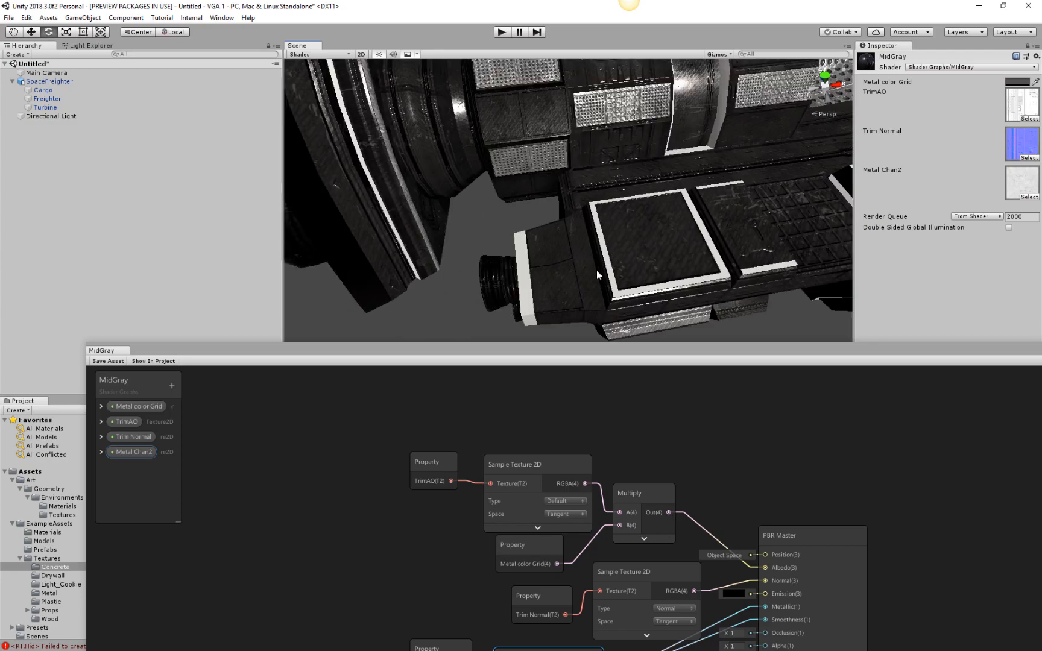
middle_click_drag(708, 212, 447, 232)
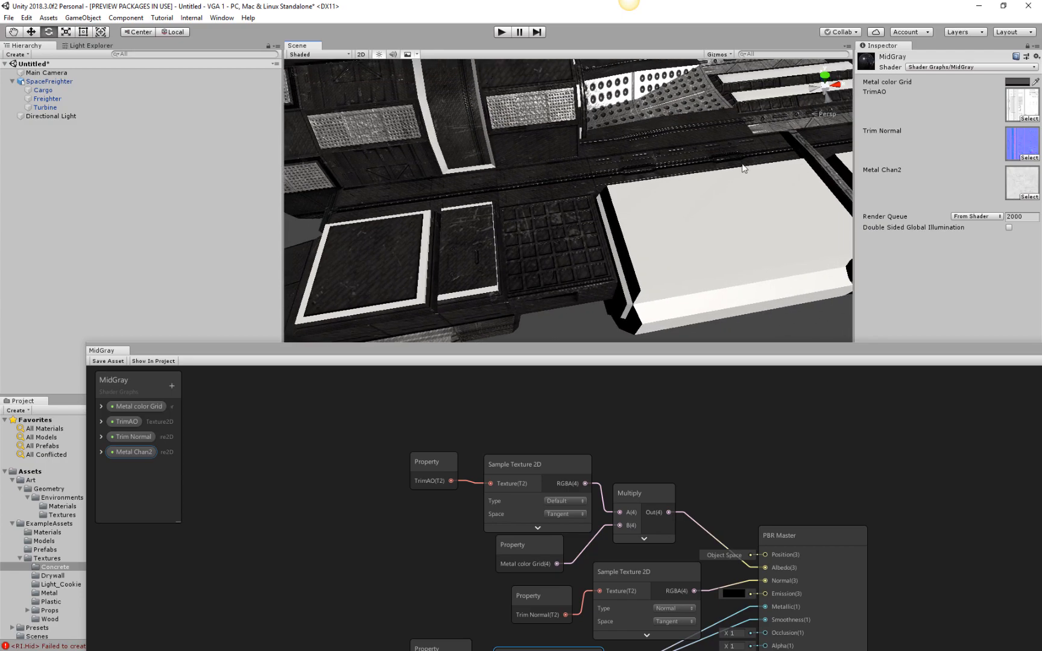
left_click(1017, 82)
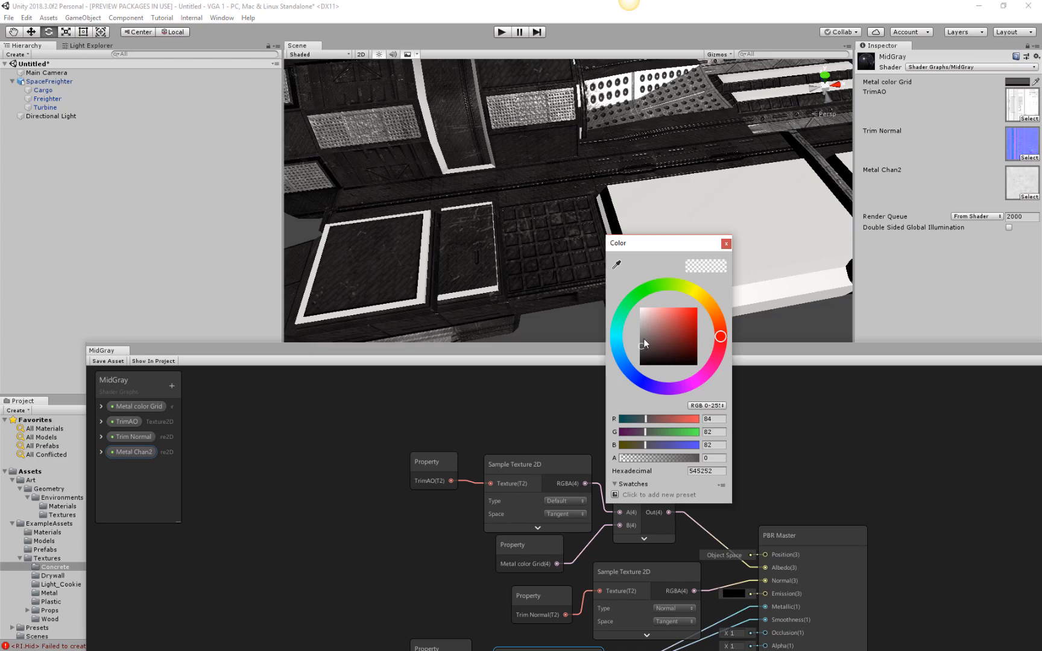
left_click_drag(644, 344, 640, 332)
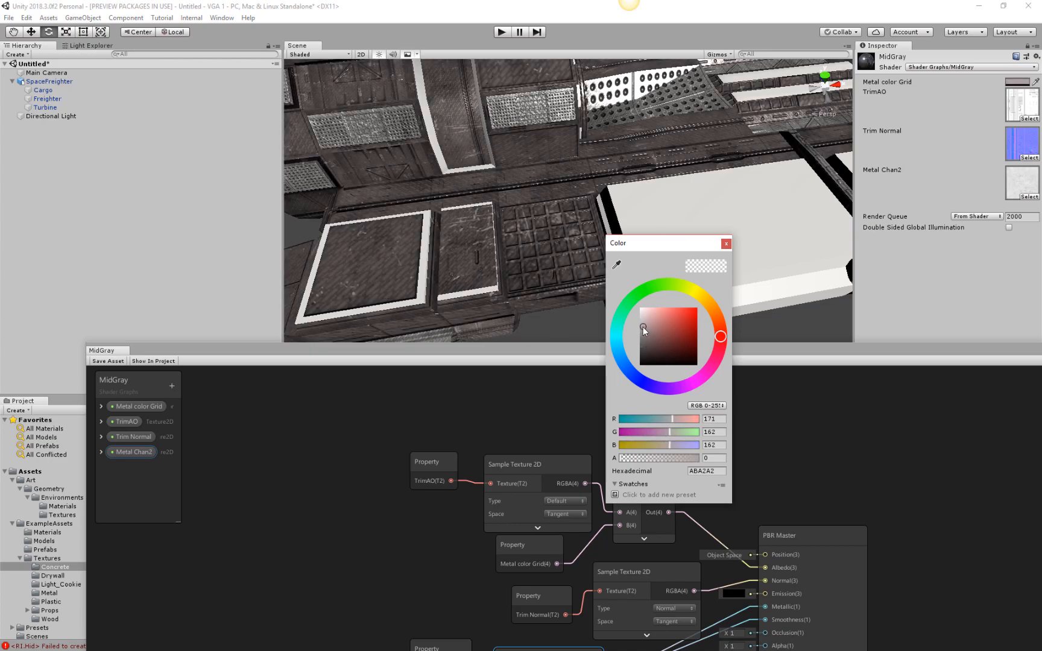
left_click(726, 244)
Examine the MidGray hull panels, recesses and perforated plates up close, and view the freighter from a distance.
left_click_drag(593, 168, 534, 257, "alt")
scroll(534, 258, "up", 4)
mouse_move(534, 257)
middle_mouse_down()
mouse_move(519, 260)
mouse_move(543, 245)
middle_mouse_up()
scroll(526, 252, "up", 4)
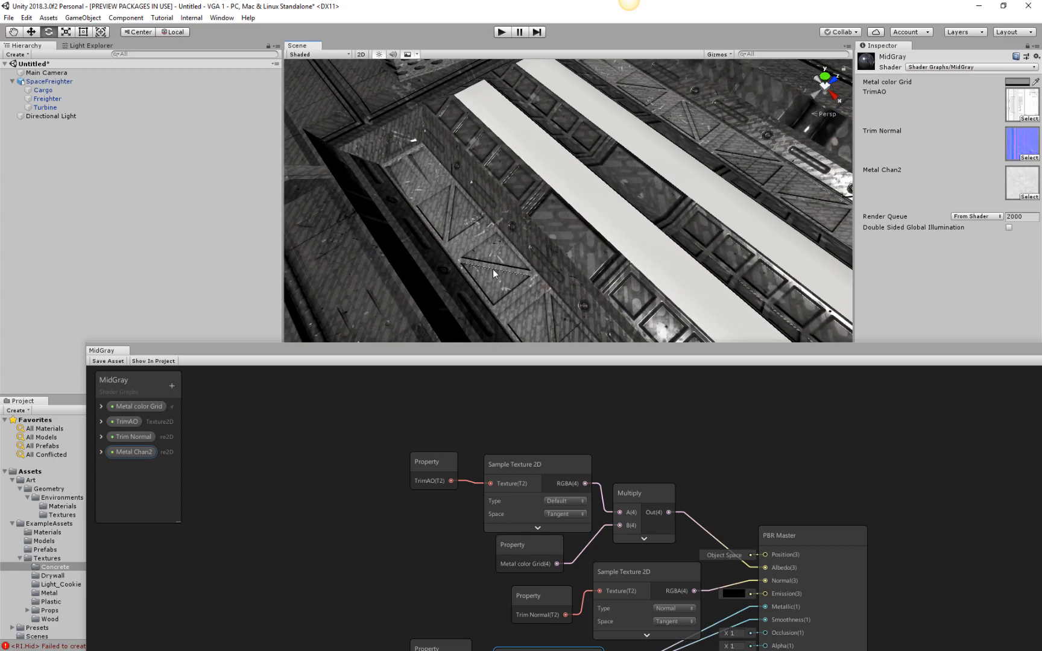
middle_click_drag(374, 302, 518, 246)
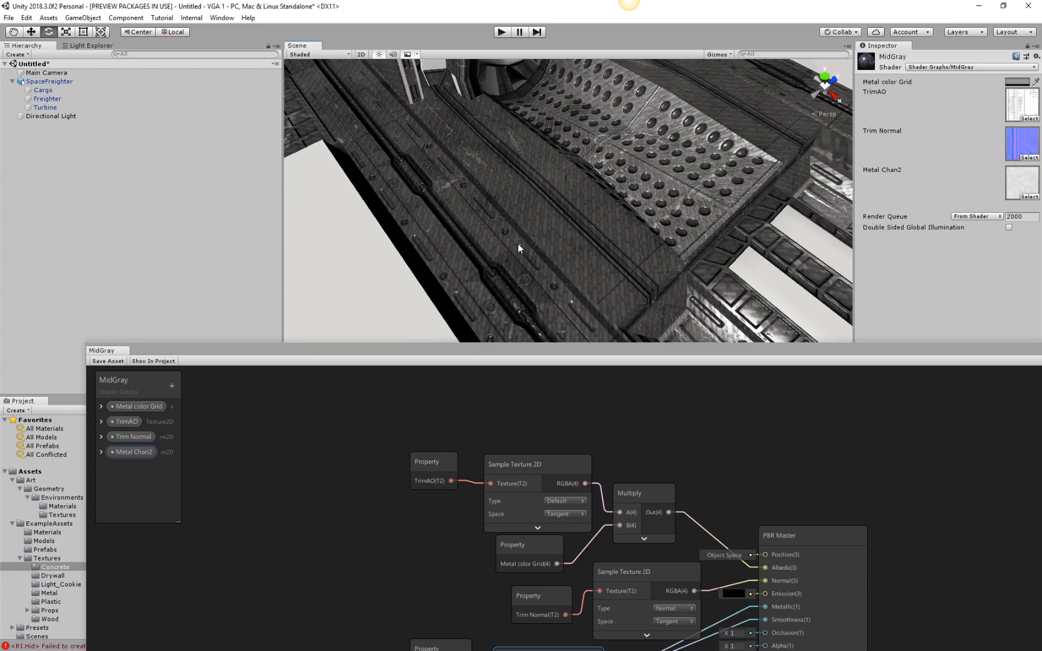
scroll(668, 113, "down", 3)
middle_click_drag(668, 113, 647, 138)
scroll(680, 179, "up", 7)
scroll(531, 144, "down", 6)
middle_click_drag(531, 143, 546, 181)
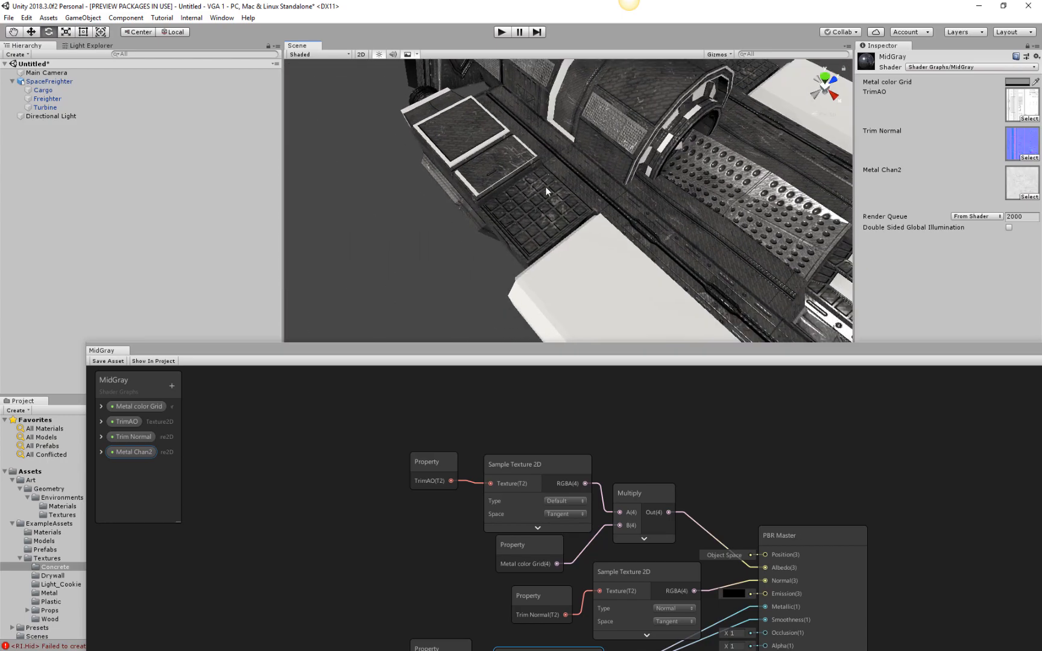
scroll(582, 202, "up", 7)
scroll(588, 202, "down", 8)
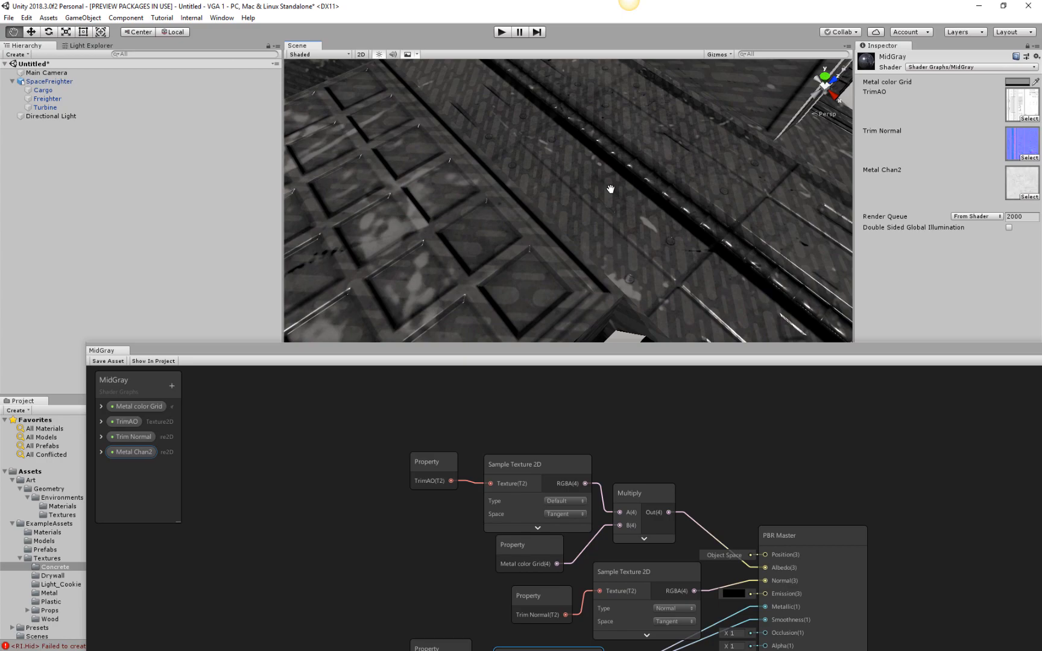
scroll(609, 191, "down", 3)
left_click_drag(664, 252, 797, 202, "alt")
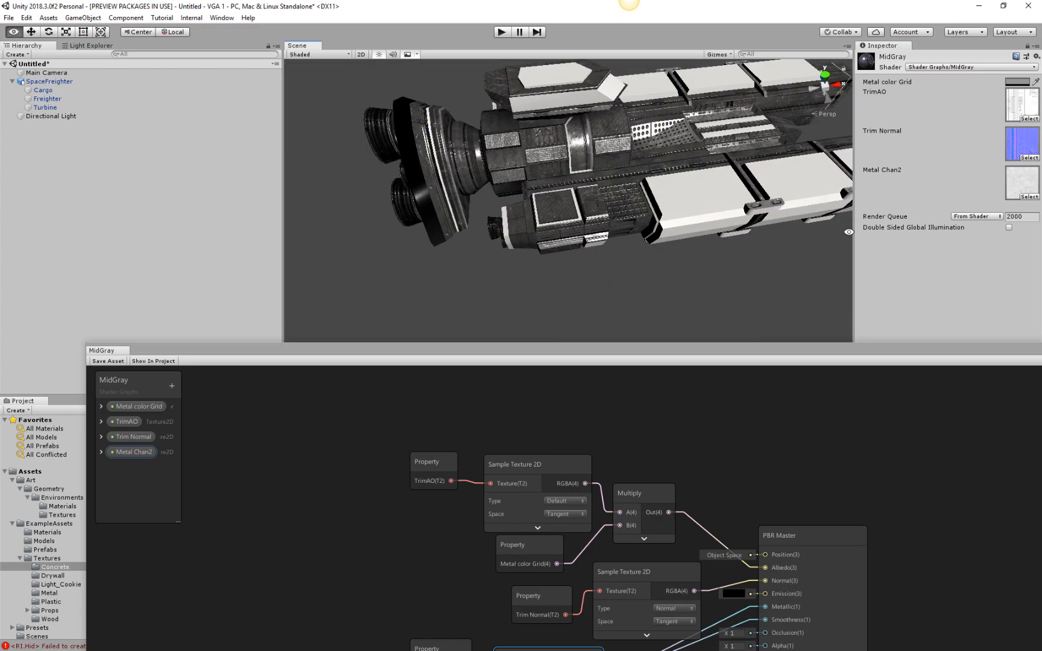
Set the Metal Chan2 texture sampler's UV input to UV1, save the MidGray graph, and move its window off the scene.
left_click_drag(843, 353, 786, 80)
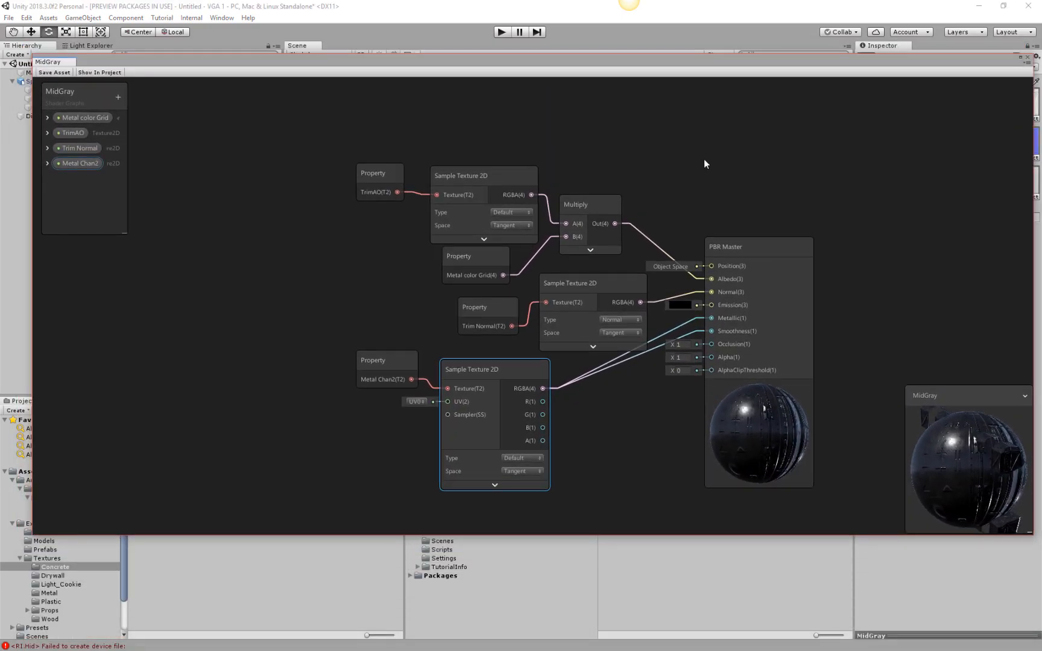
left_click(423, 401)
left_click(446, 425)
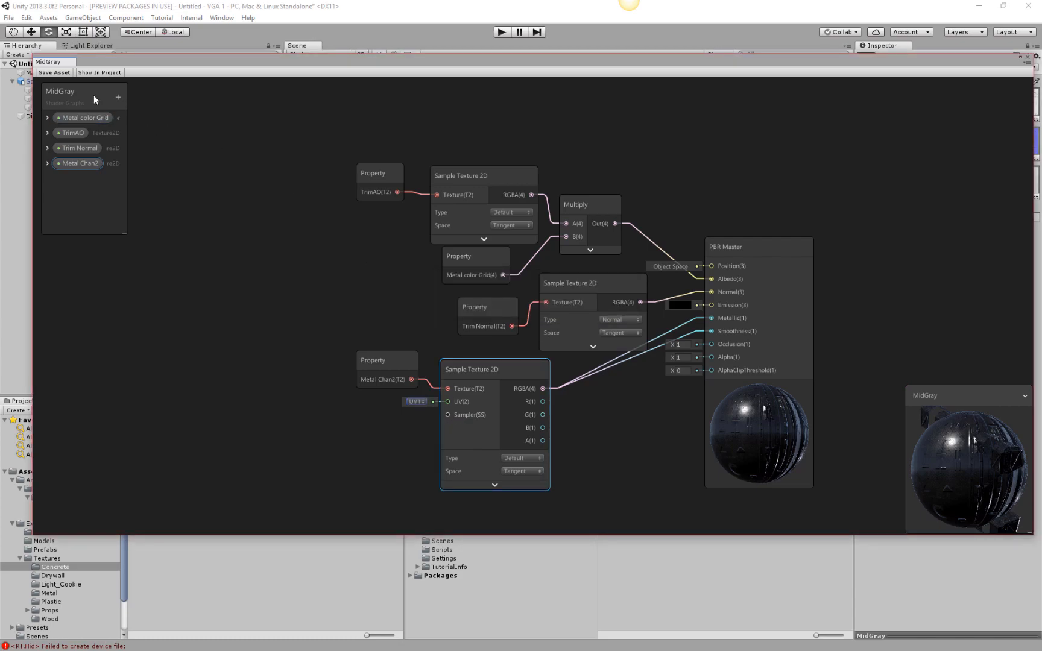
left_click(53, 72)
left_click_drag(307, 64, 0, 184)
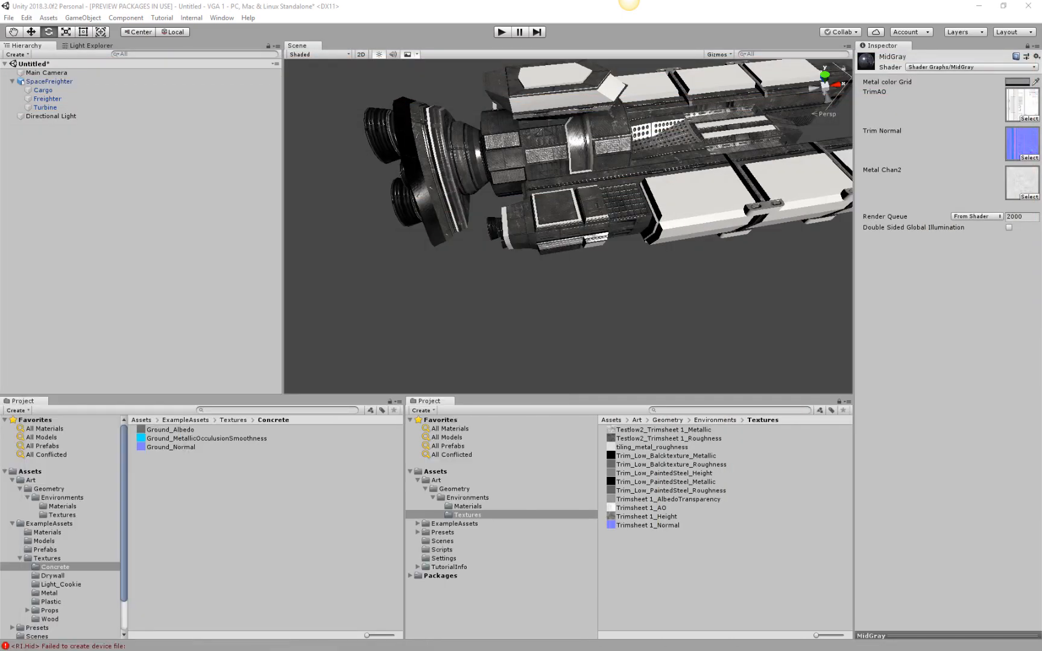
Examine how the roughness texture maps onto the freighter's hull panels, both up close and from a distance.
scroll(599, 189, "down", 3)
scroll(562, 259, "up", 12)
mouse_move(600, 189)
middle_mouse_down()
mouse_move(562, 259)
mouse_move(565, 242)
mouse_move(566, 305)
mouse_move(585, 241)
mouse_move(618, 221)
mouse_move(659, 249)
mouse_move(640, 274)
mouse_move(559, 286)
mouse_move(499, 277)
mouse_move(530, 245)
mouse_move(641, 296)
mouse_move(660, 253)
mouse_move(618, 233)
mouse_move(608, 178)
mouse_move(597, 181)
middle_mouse_up()
scroll(570, 289, "down", 5)
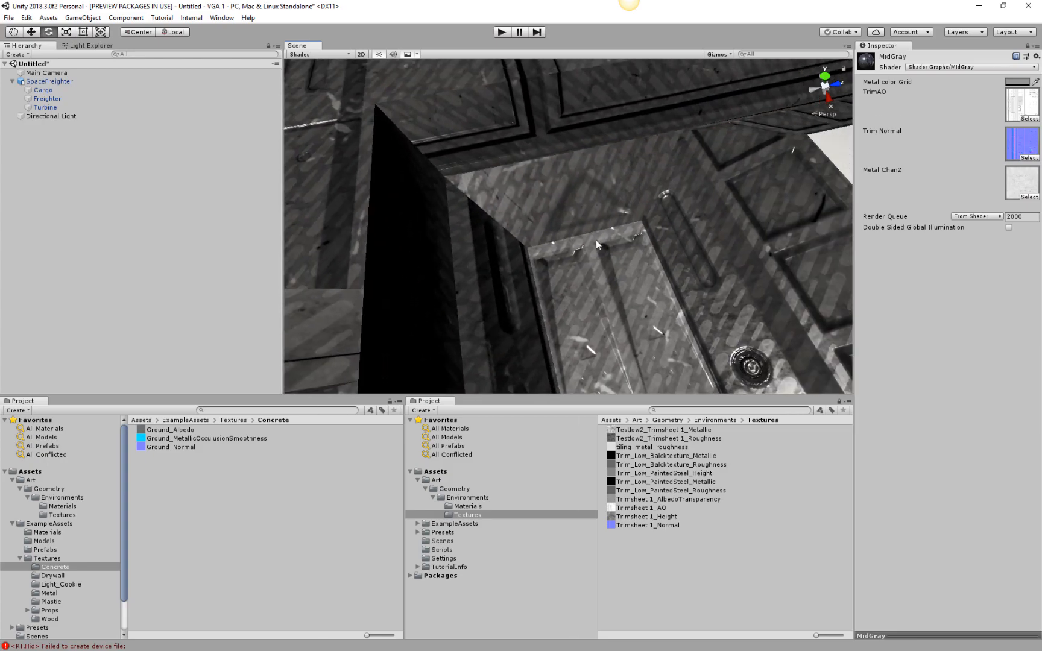
middle_click_drag(604, 265, 632, 270)
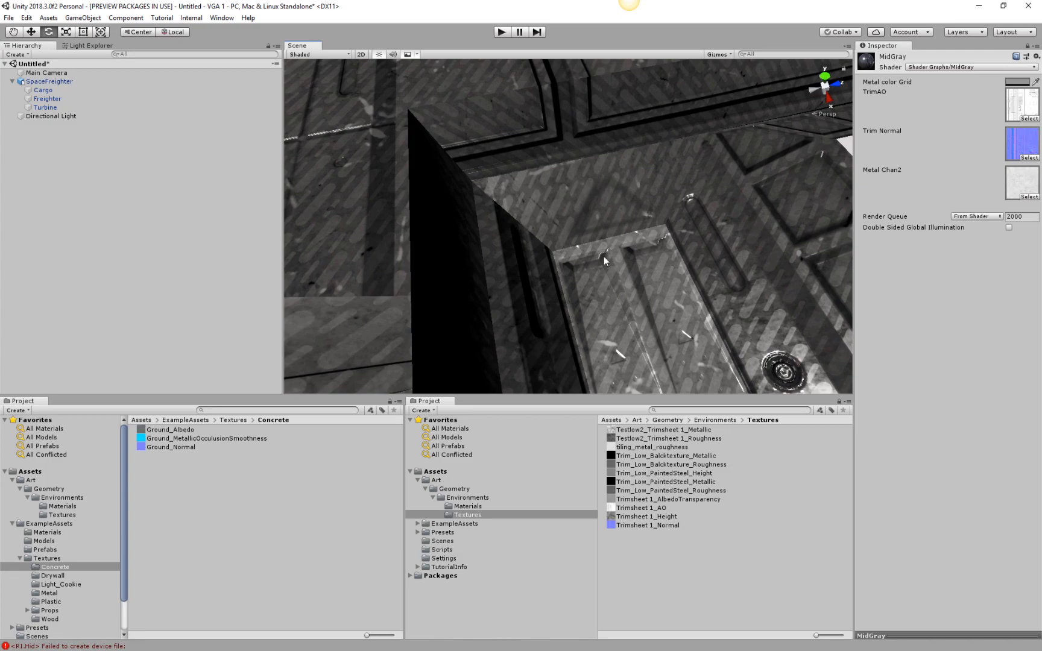
scroll(634, 279, "down", 5)
left_click_drag(551, 270, 728, 238, "alt")
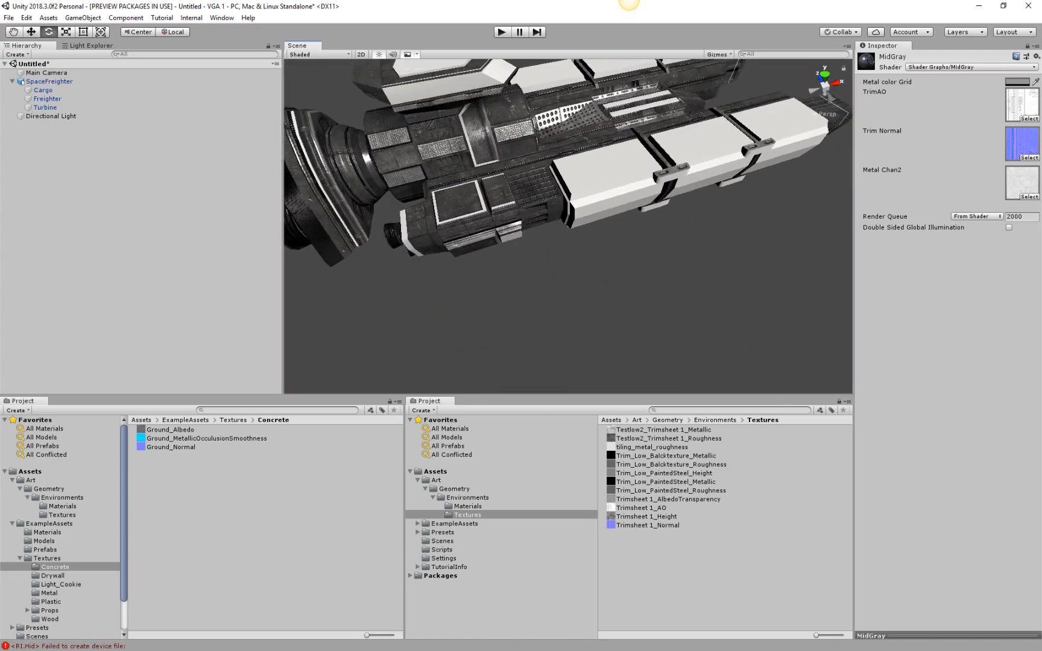
Tidy the MidGray graph by collapsing the Metal Chan2 sampler's unused ports and lining up the texture nodes, and close the graph window.
left_click_drag(0, 326, 666, 34)
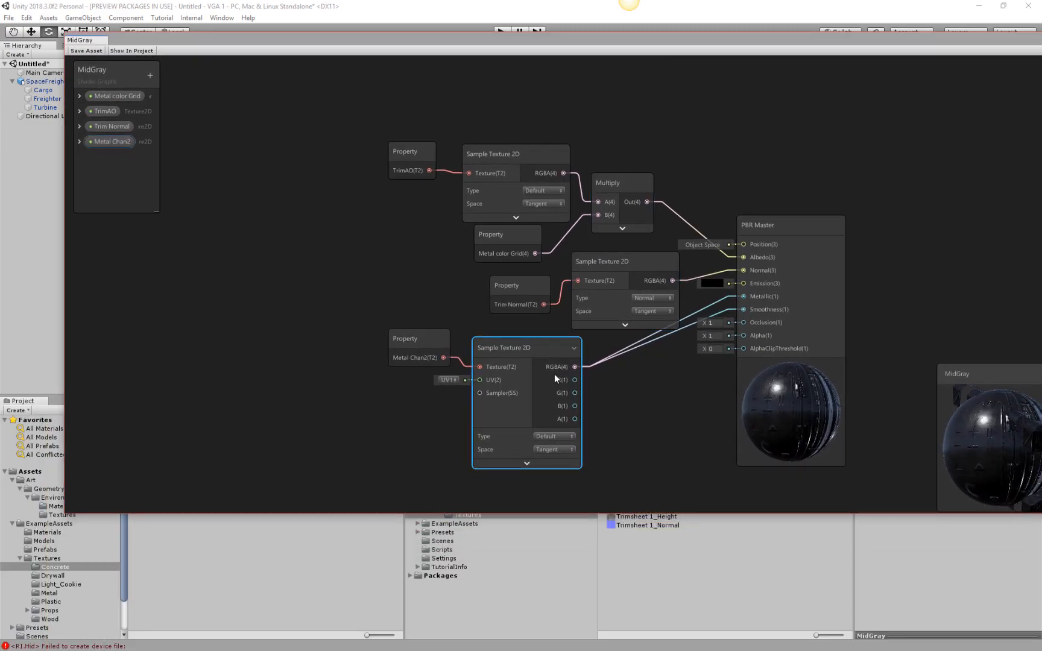
left_click(574, 350)
left_click_drag(573, 352, 629, 355)
left_click(646, 262)
left_click_drag(646, 263, 636, 252)
left_click_drag(427, 339, 496, 349)
left_click_drag(594, 354, 597, 350)
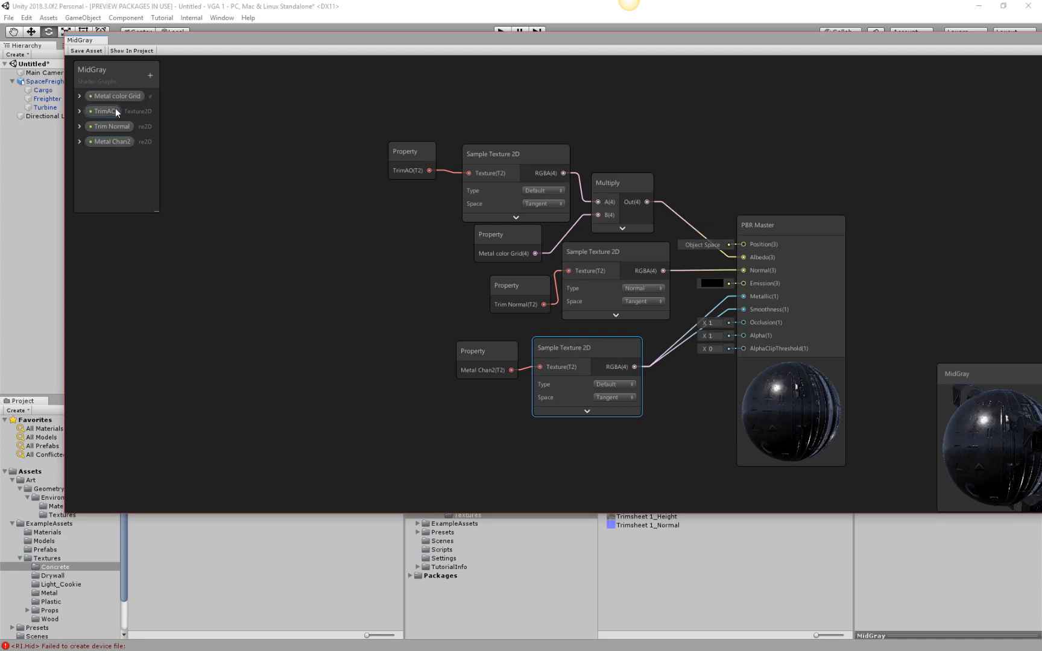
left_click_drag(564, 38, 523, 25)
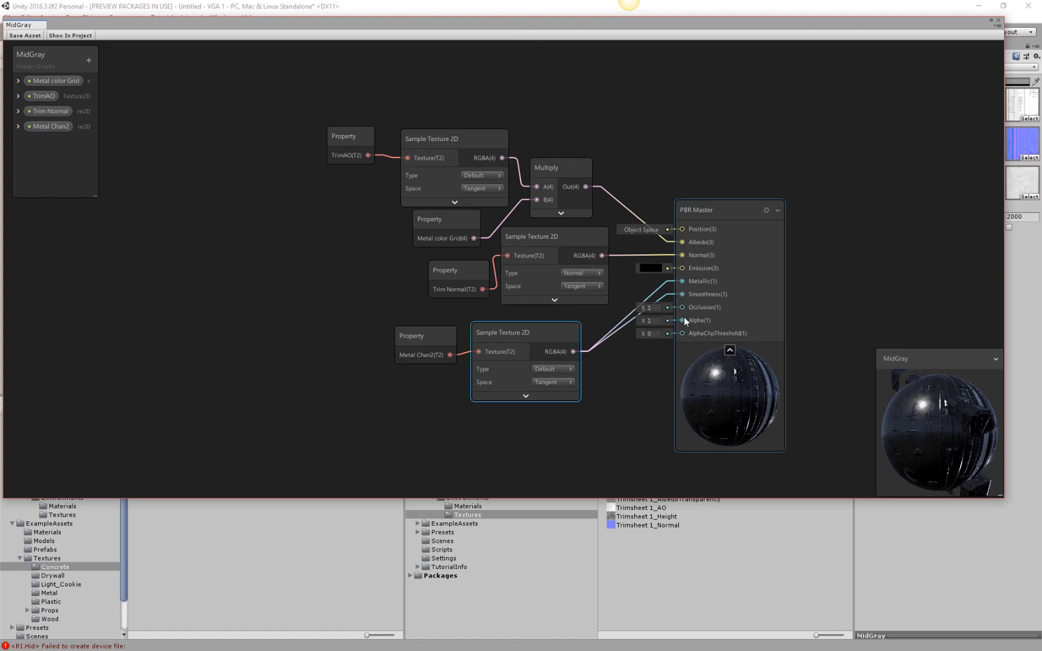
left_click(998, 22)
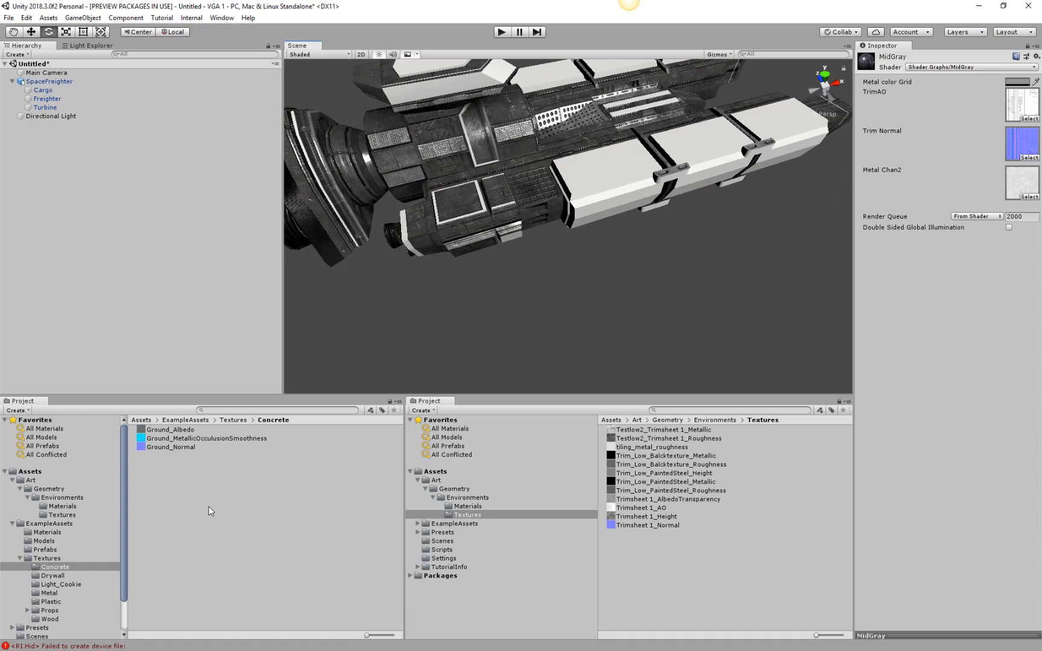
Rename the MidGray shader graph in the Environments Materials folder as MetalShip.
left_click(469, 507)
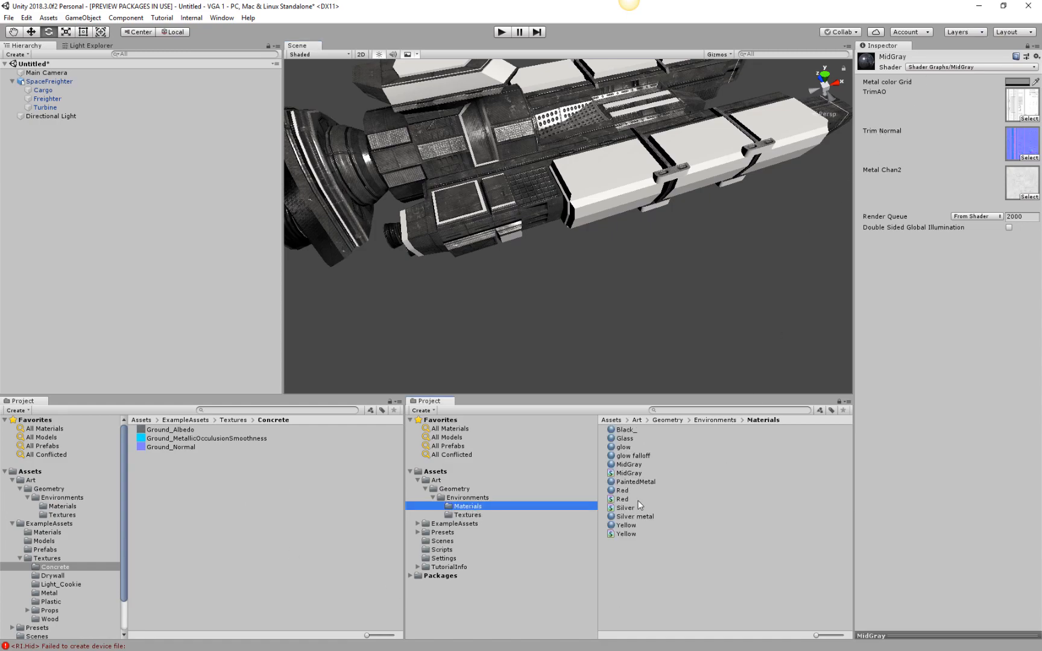
left_click(631, 473)
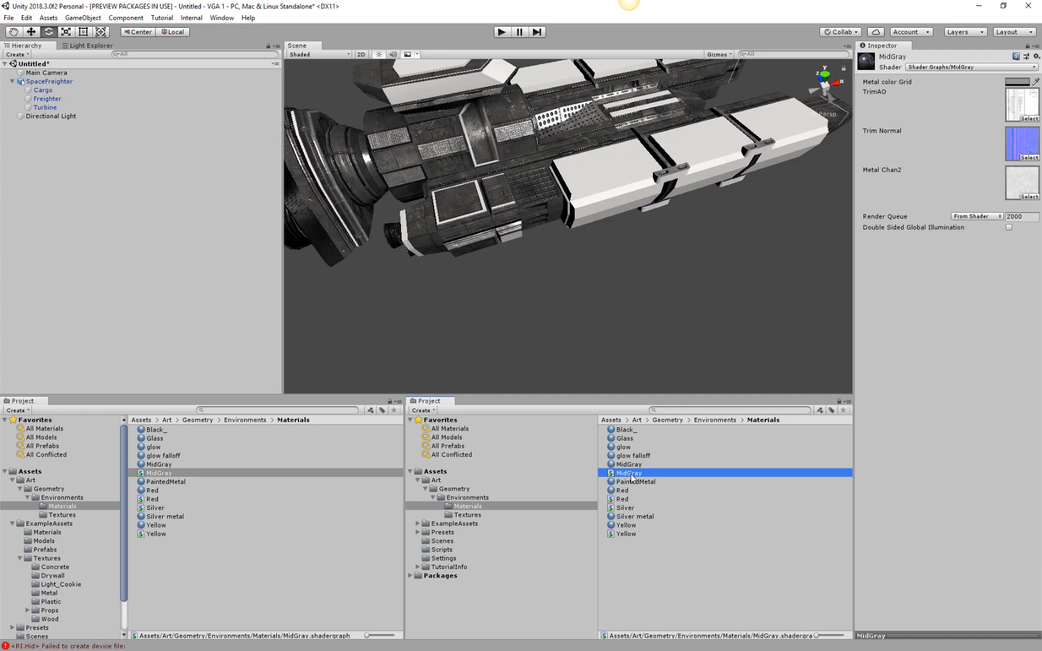
left_click(630, 474)
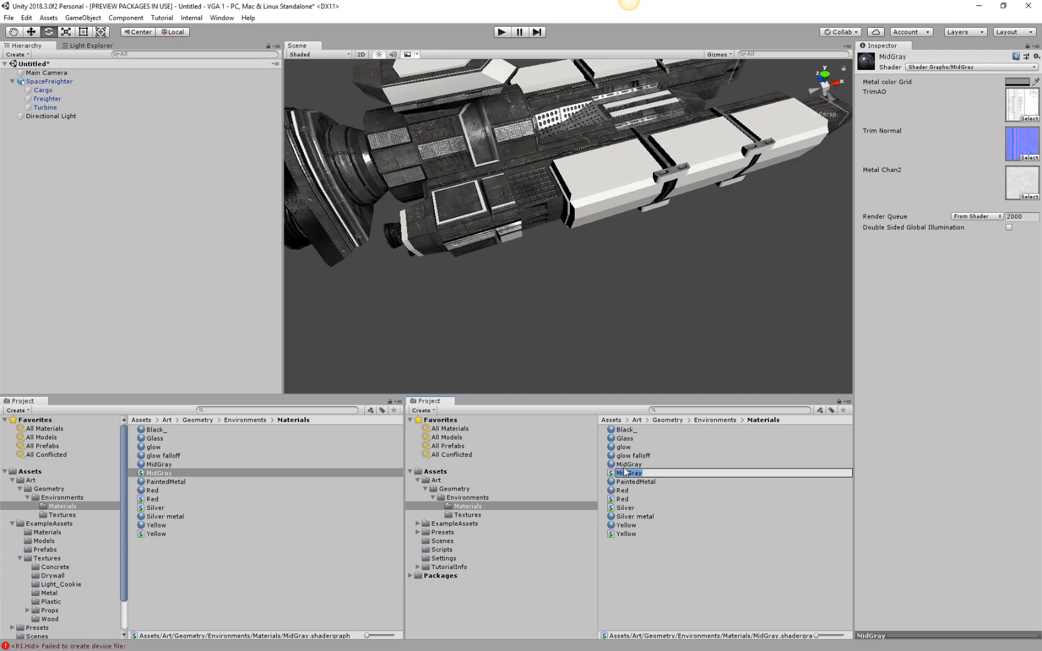
type("MetalShip")
key("Return")
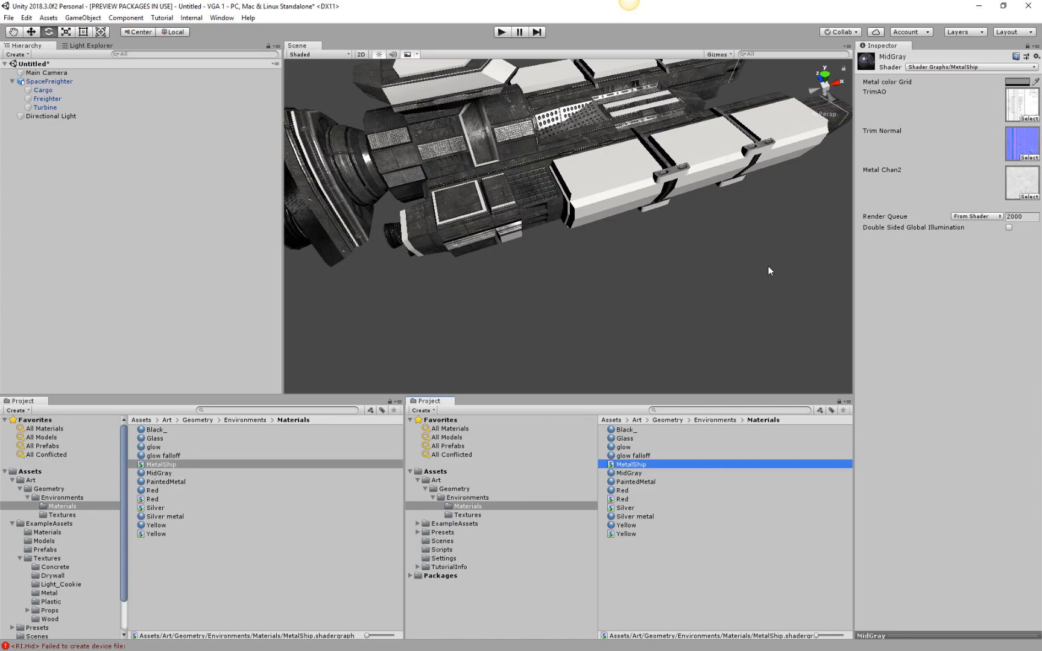
Add a second Inspector showing the Silver metal material and dock it beside the locked MidGray one.
left_click(635, 517)
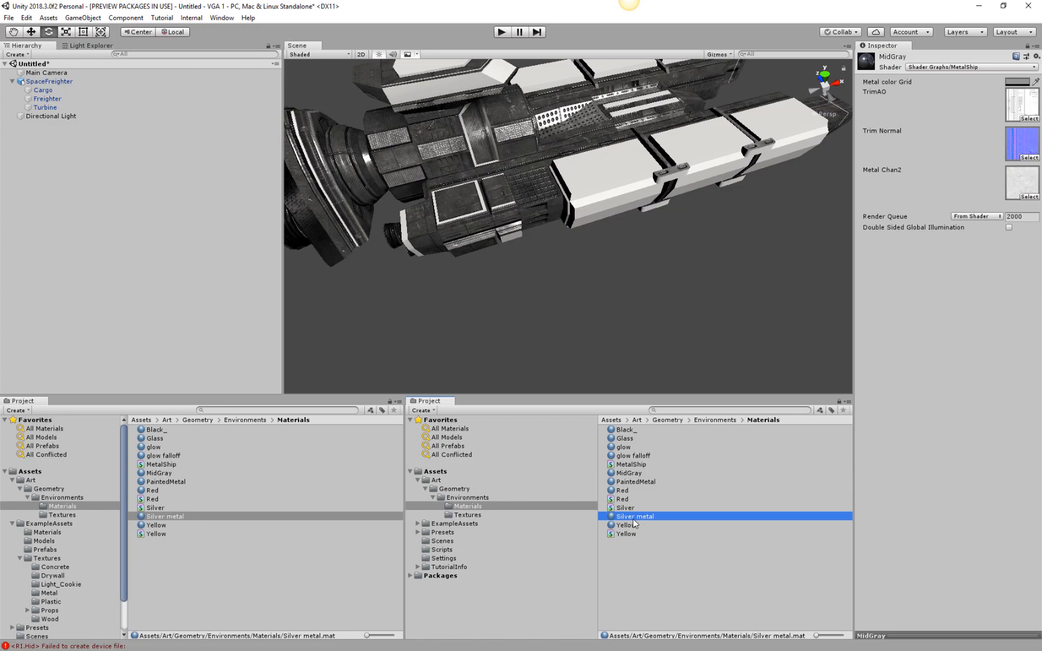
right_click(897, 46)
mouse_move(940, 124)
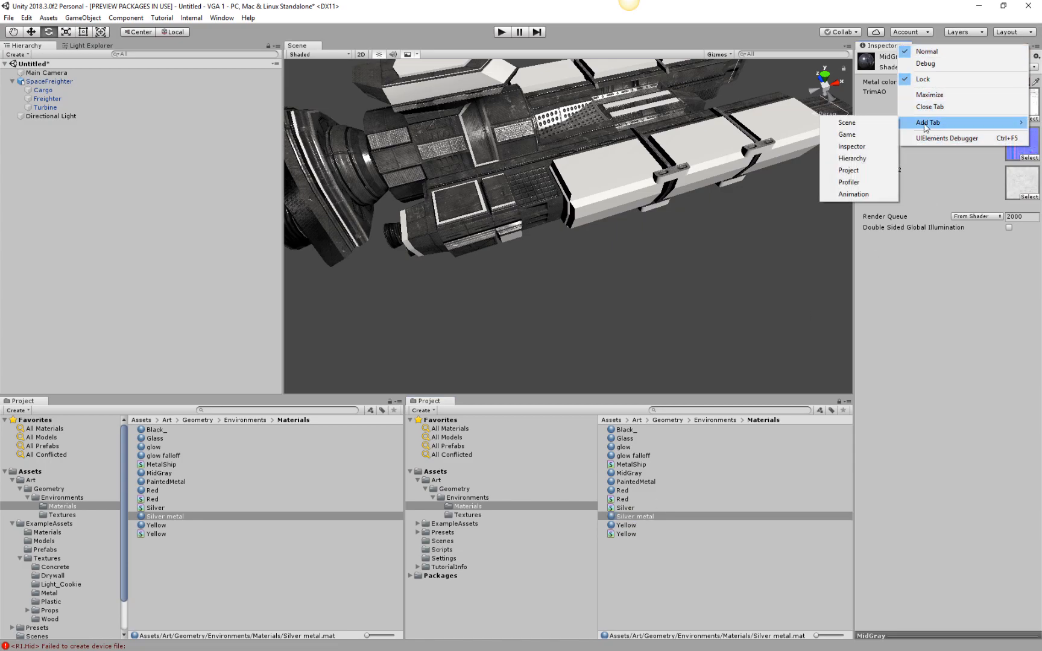
left_click(862, 150)
left_click_drag(945, 48, 866, 207)
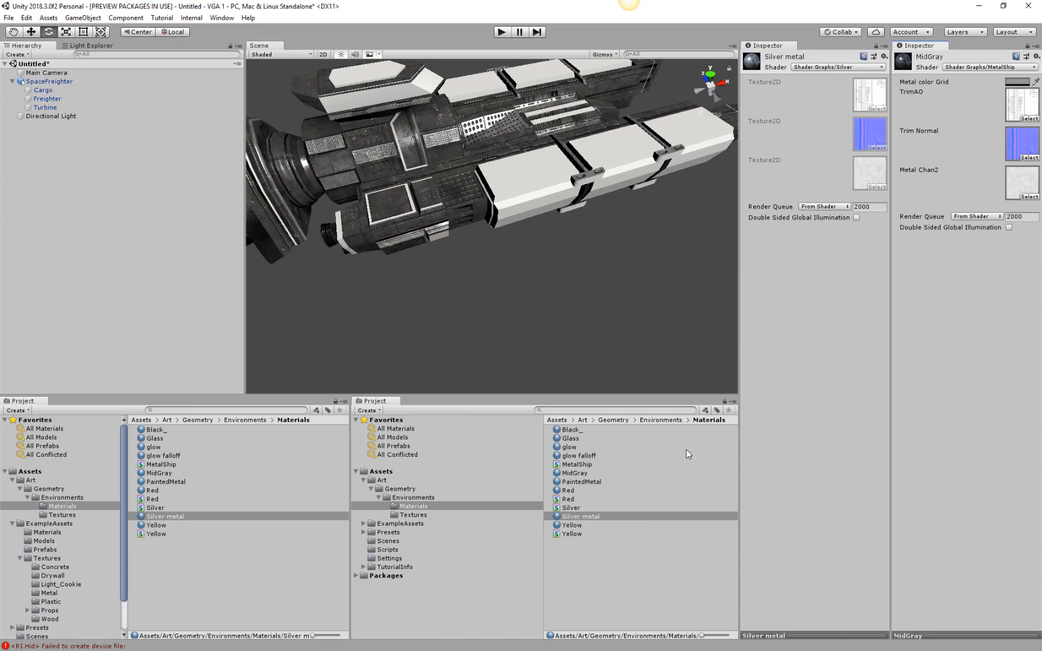
Open the Silver shader graph and narrow its window to show the Silver metal material's properties beside it.
double_click(567, 509)
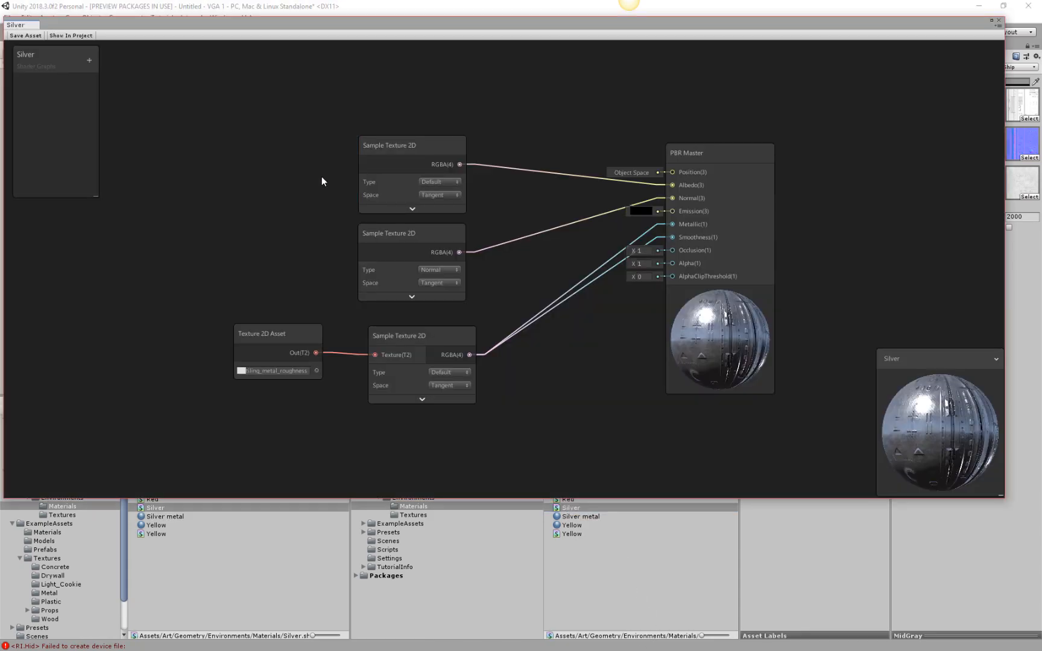
mouse_move(128, 67)
middle_mouse_down()
mouse_move(186, 109)
mouse_move(134, 74)
middle_mouse_up()
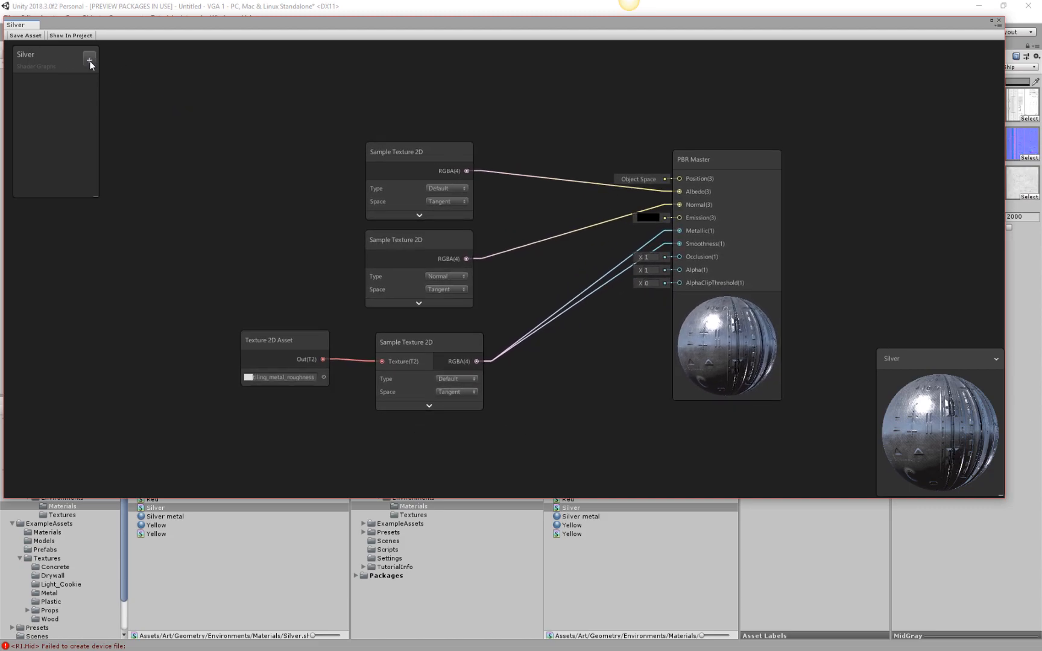
left_click_drag(417, 155, 345, 115)
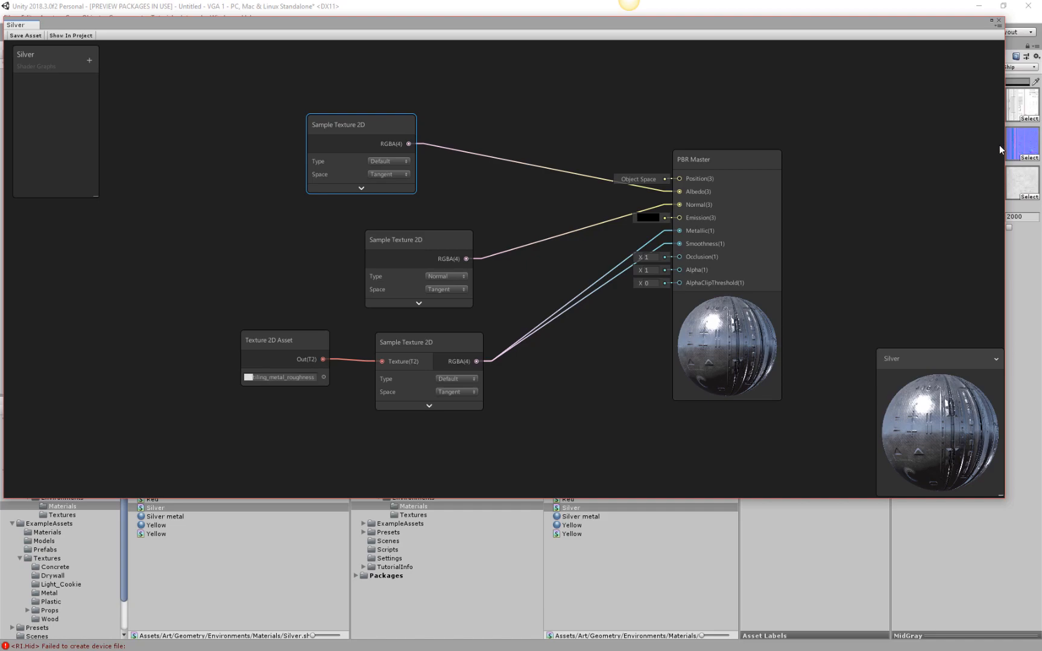
left_click_drag(1003, 147, 903, 138)
left_click_drag(1001, 150, 626, 111)
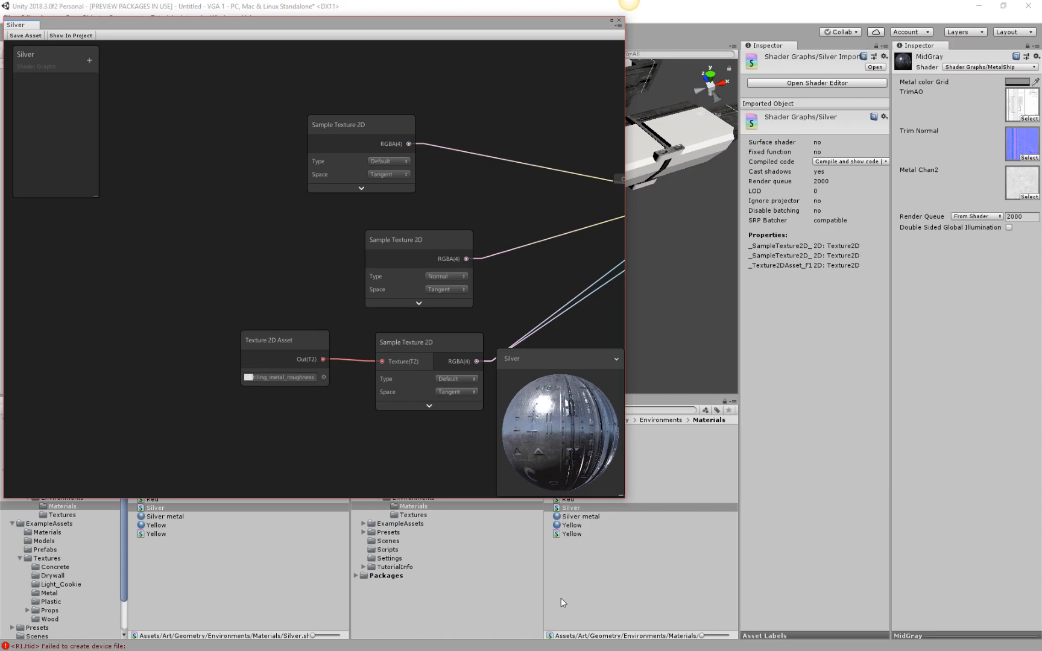
left_click(582, 517)
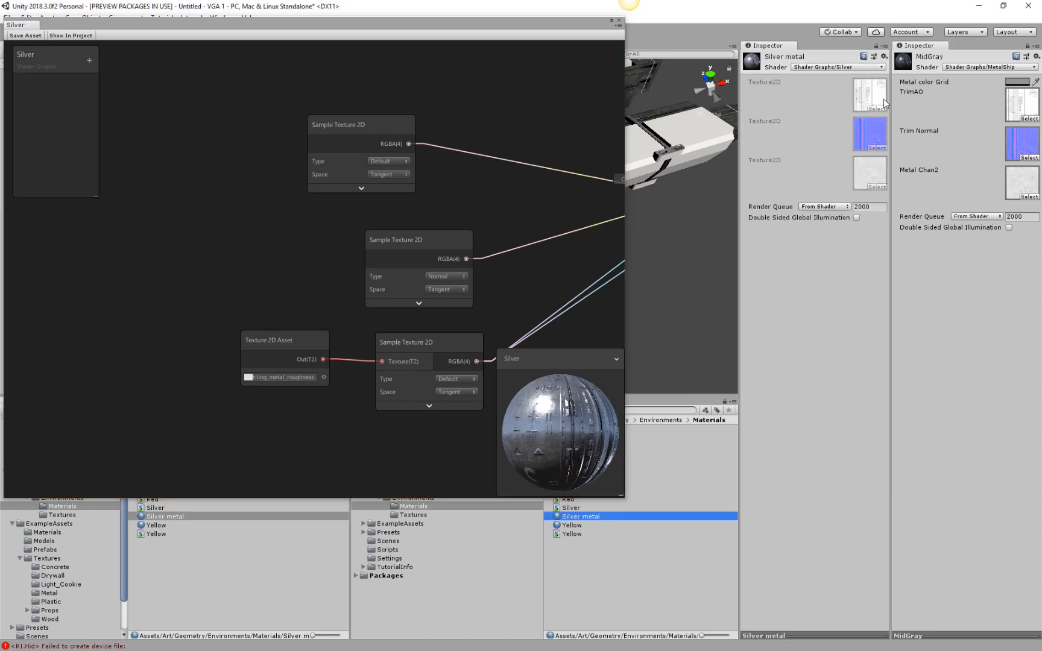
Move the albedo Sample Texture 2D node aside and disconnect its RGBA output from the PBR Master's Albedo input.
mouse_move(216, 196)
middle_mouse_down()
mouse_move(280, 184)
mouse_move(216, 174)
middle_mouse_up()
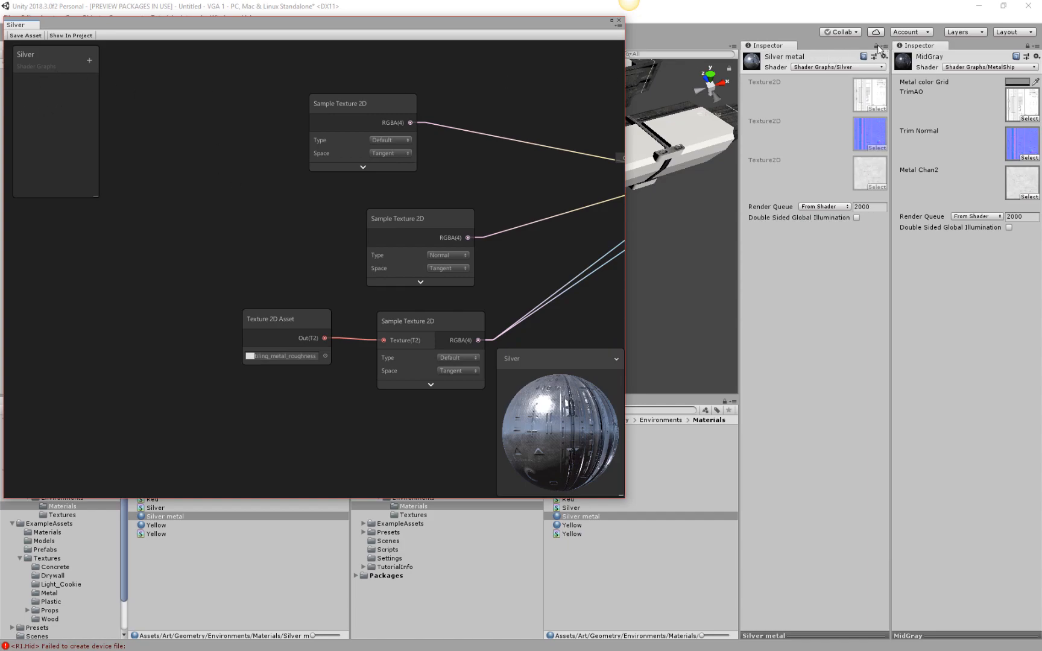
middle_click_drag(428, 181, 434, 190)
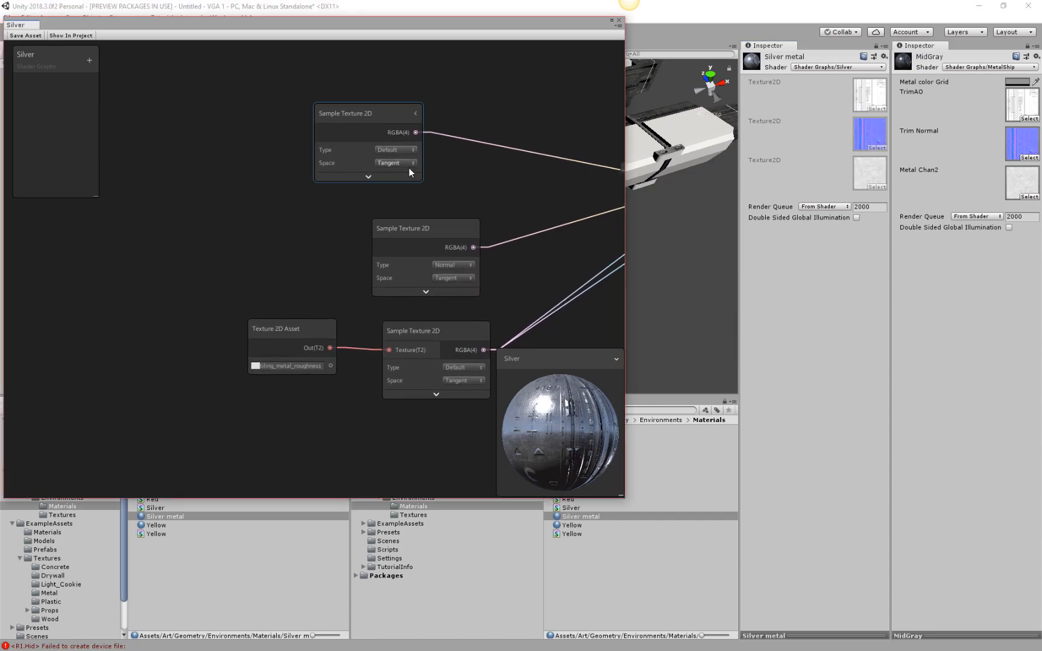
left_click_drag(369, 115, 344, 98)
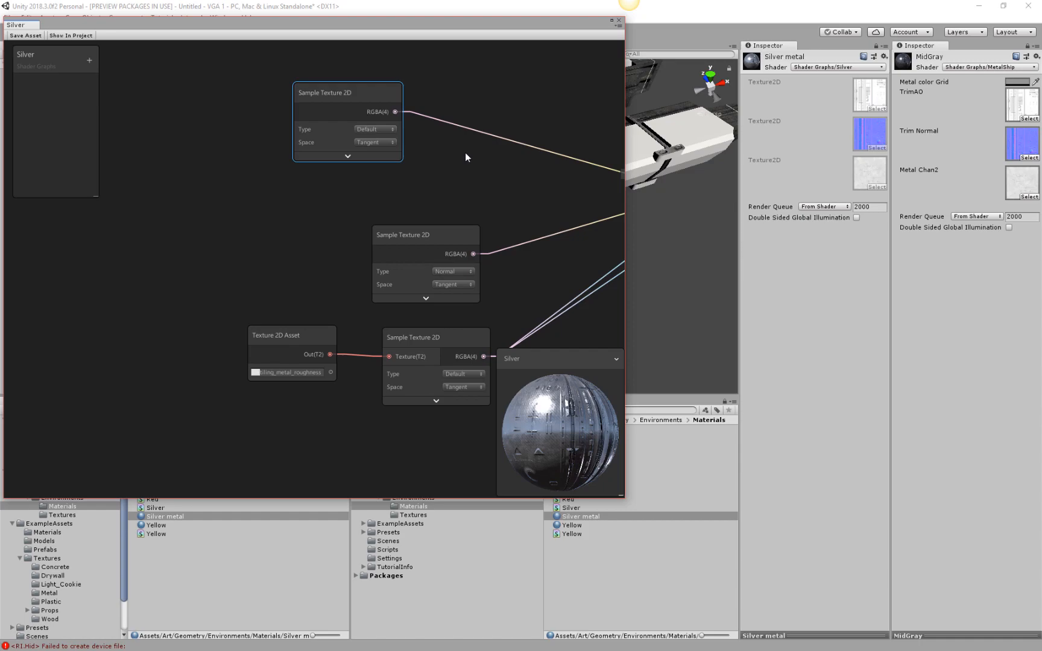
middle_click_drag(465, 152, 323, 152)
right_click(373, 136)
left_click(370, 174)
left_click_drag(383, 155, 447, 135)
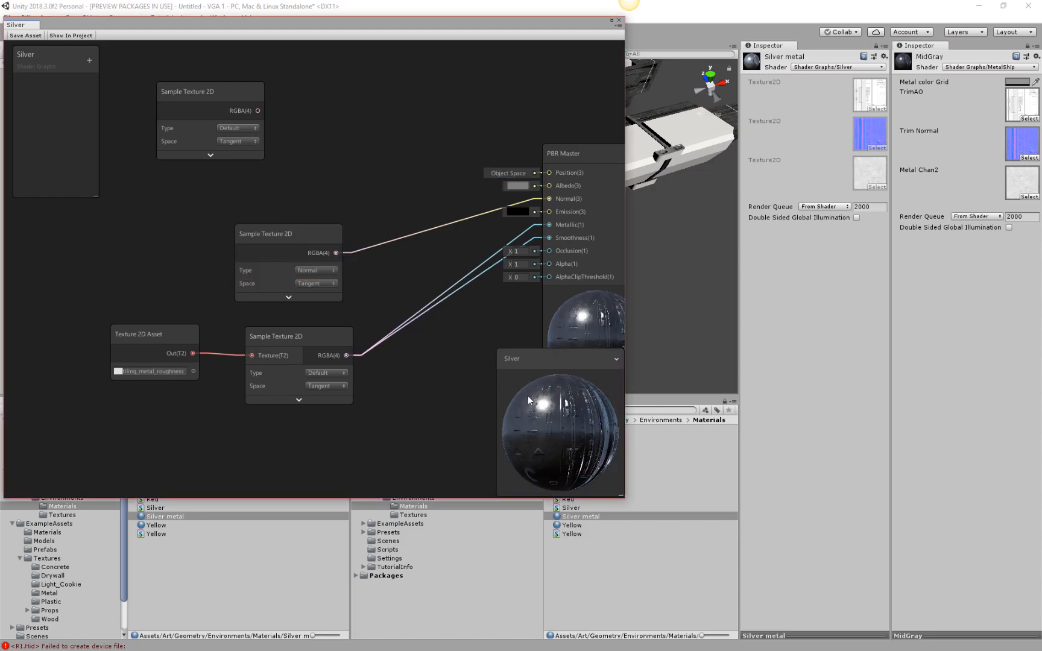
Add a Multiply node to the Silver graph and place it above the PBR Master node.
right_click(389, 137)
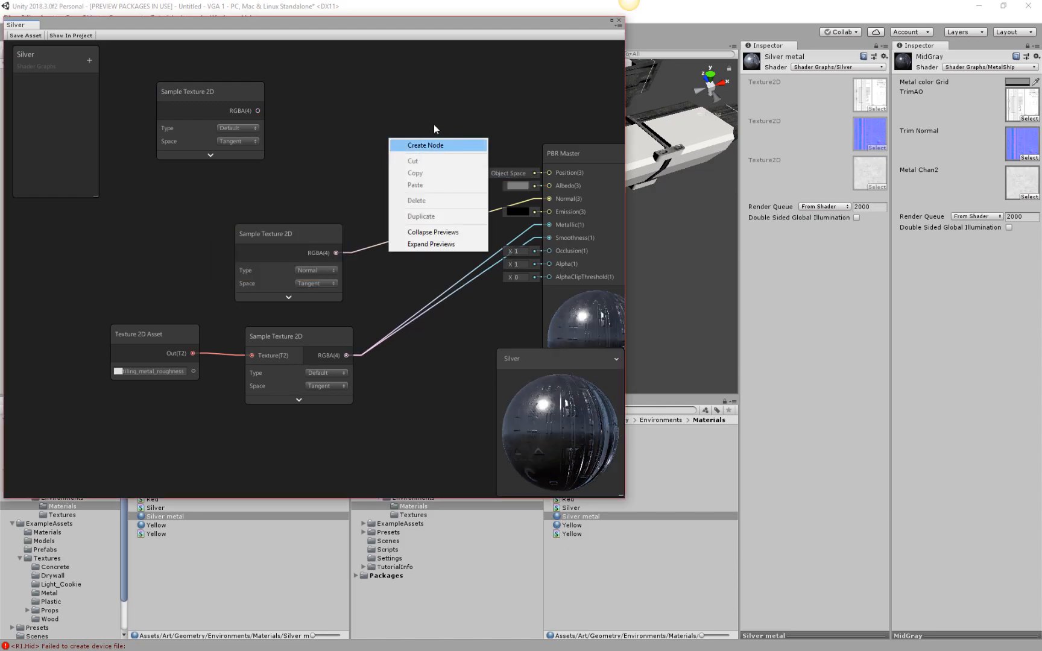
left_click(438, 144)
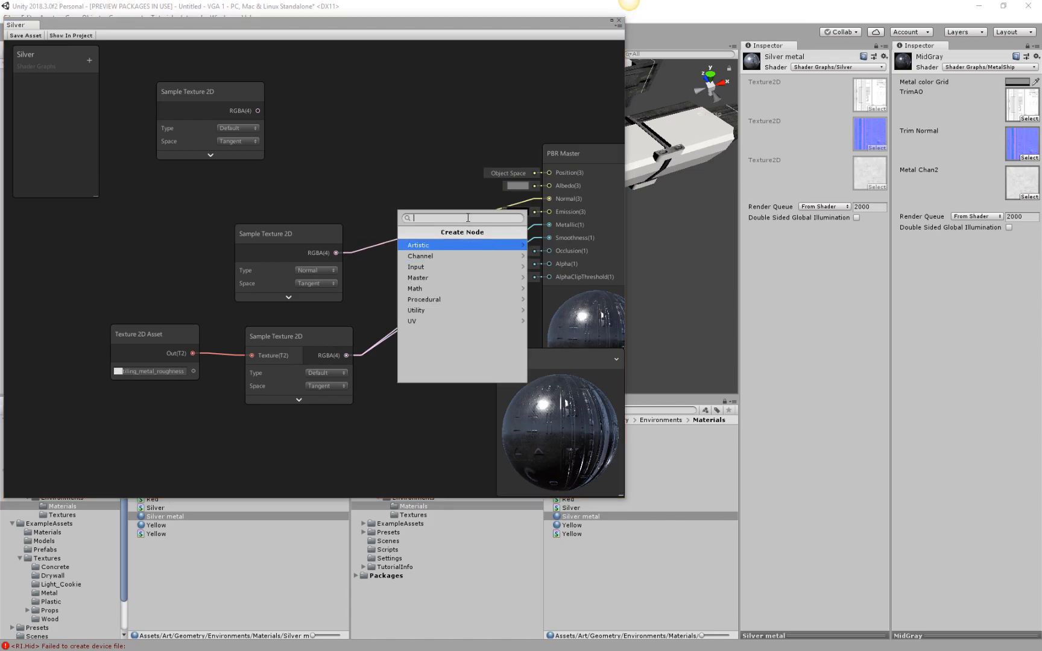
type("mu")
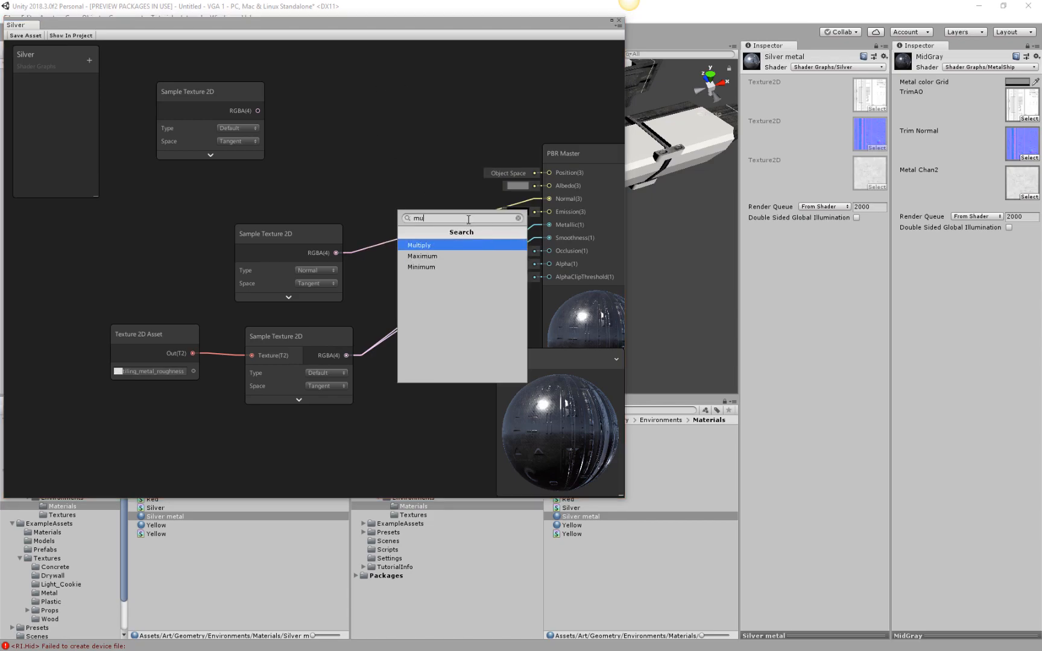
type("lit")
key("BackSpace")
key("BackSpace")
key("BackSpace")
type("l")
left_click(423, 245)
left_click_drag(505, 239, 380, 55)
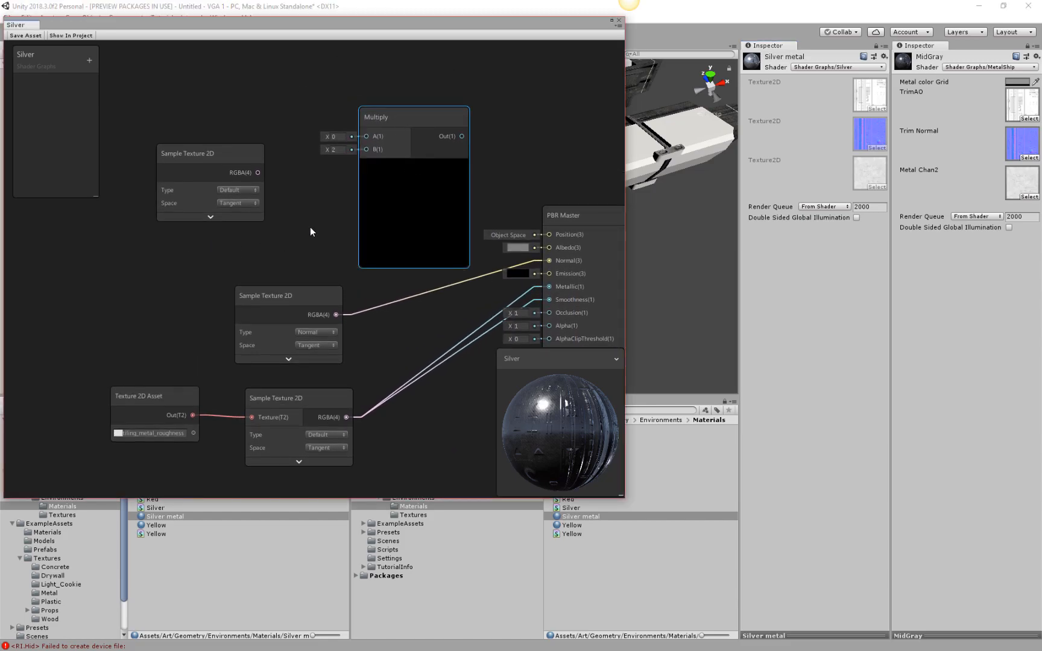
Connect the albedo Sample Texture 2D's RGBA output to the Multiply node's A input and spread the two nodes apart.
left_click_drag(258, 173, 367, 136)
left_click_drag(462, 138, 549, 235)
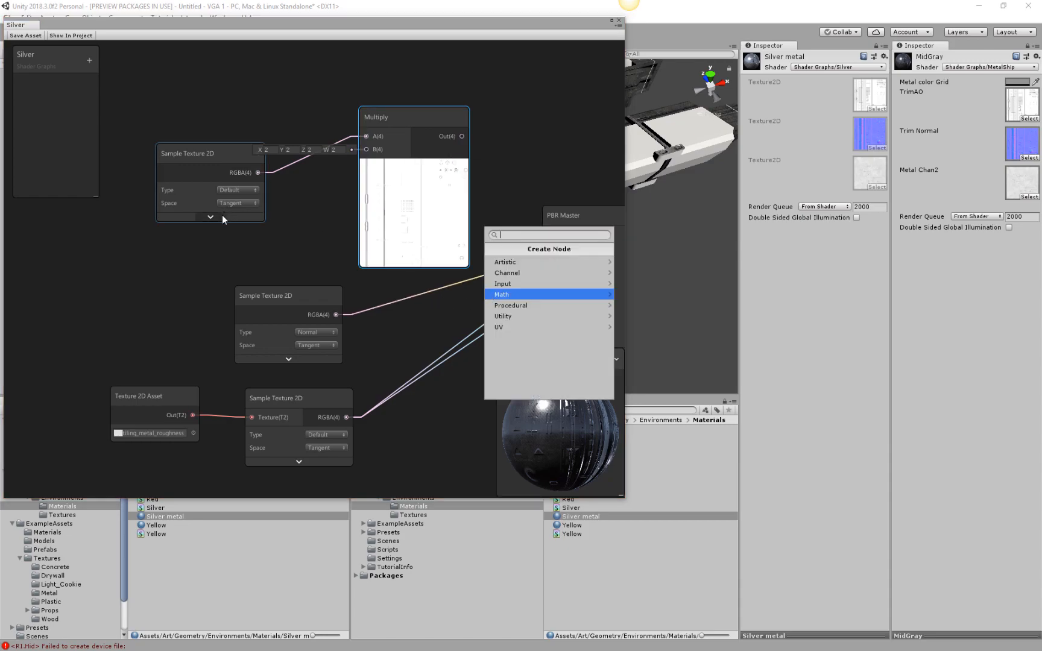
left_click(274, 218)
left_click_drag(229, 156, 231, 108)
left_click_drag(366, 188, 254, 238)
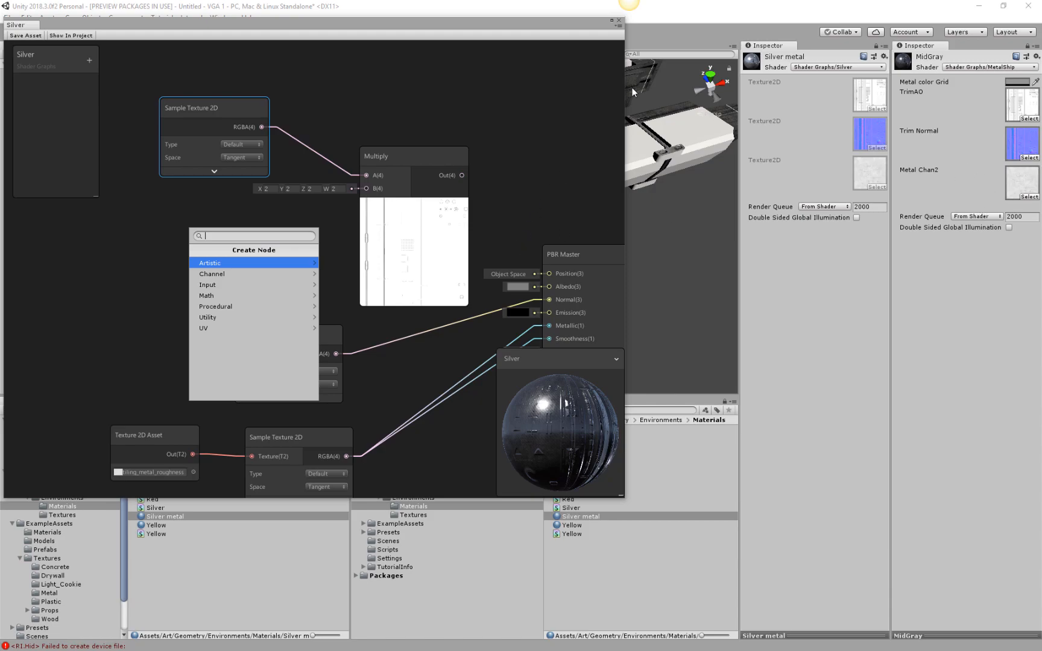
Close the Silver shader graph, saving its changes.
left_click(618, 22)
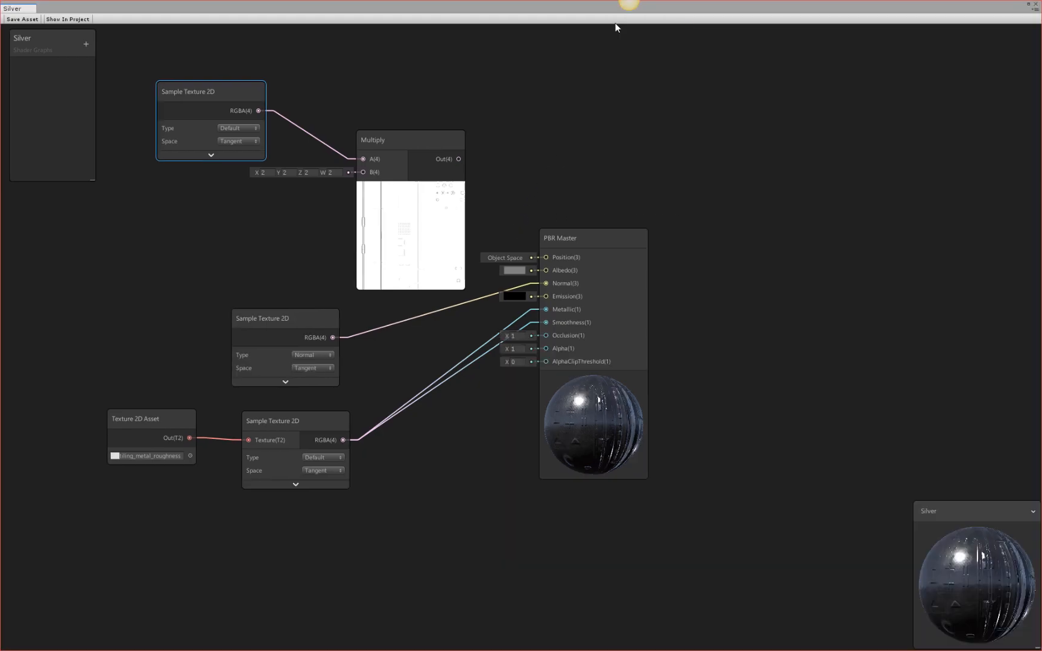
left_click(1037, 5)
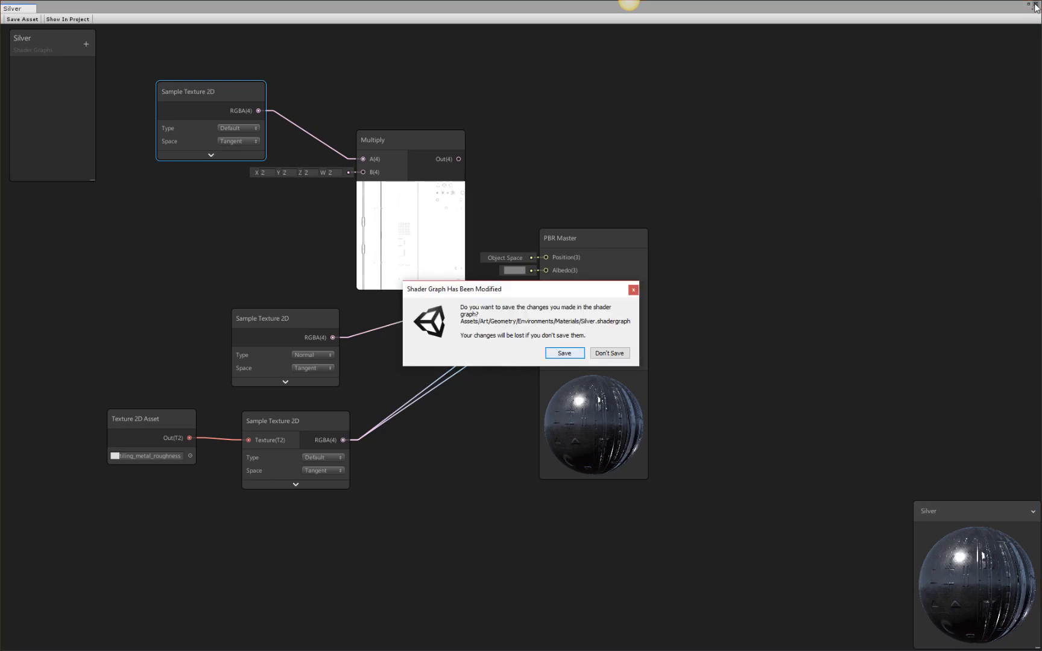
left_click(565, 354)
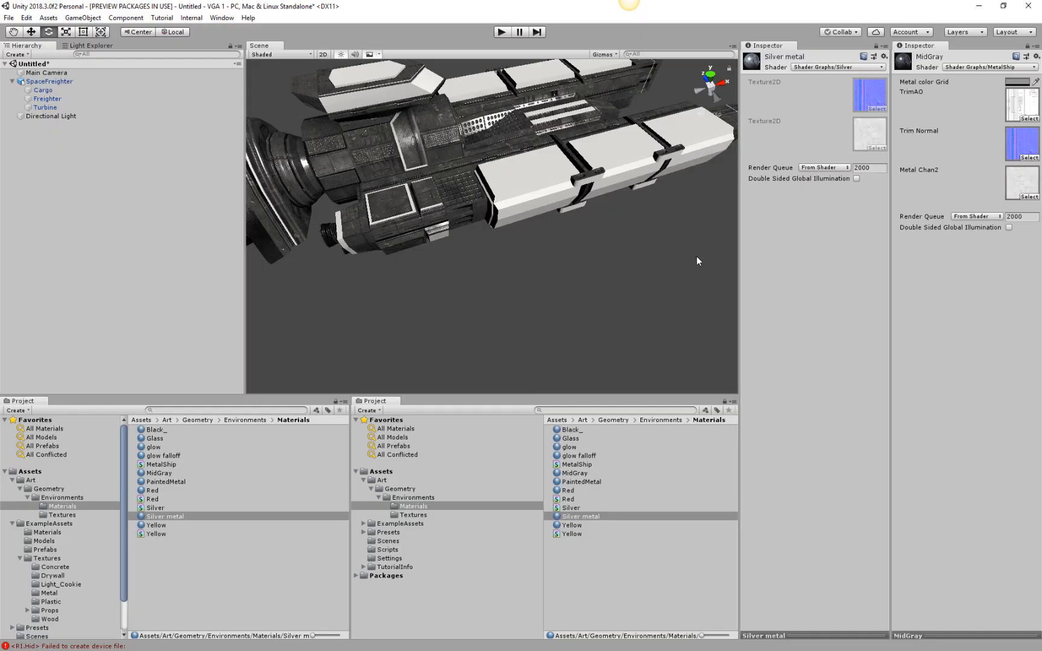
middle_click_drag(697, 260, 601, 279)
mouse_move(601, 277)
left_mouse_down()
mouse_move(481, 355)
mouse_move(561, 278)
mouse_move(591, 279)
left_mouse_up()
mouse_move(612, 293)
middle_mouse_down()
mouse_move(479, 302)
mouse_move(595, 287)
middle_mouse_up()
left_click_drag(596, 304, 576, 295)
key("super")
left_click(660, 298)
left_click_drag(660, 298, 470, 310, "alt")
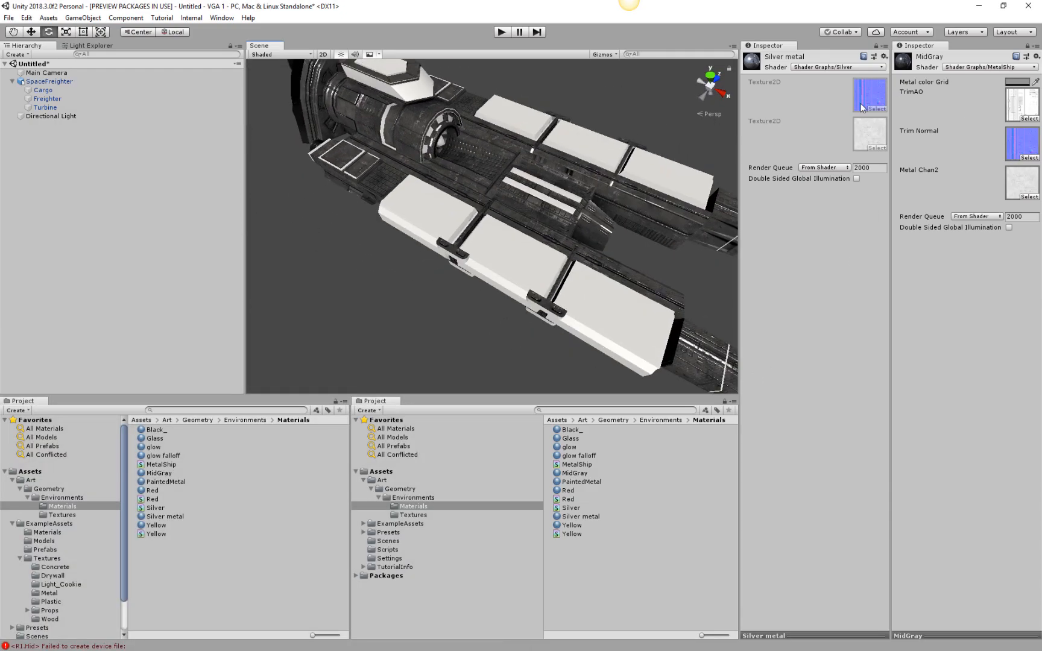
Assign the MetalShip shader graph to the Silver metal material.
left_click(583, 517)
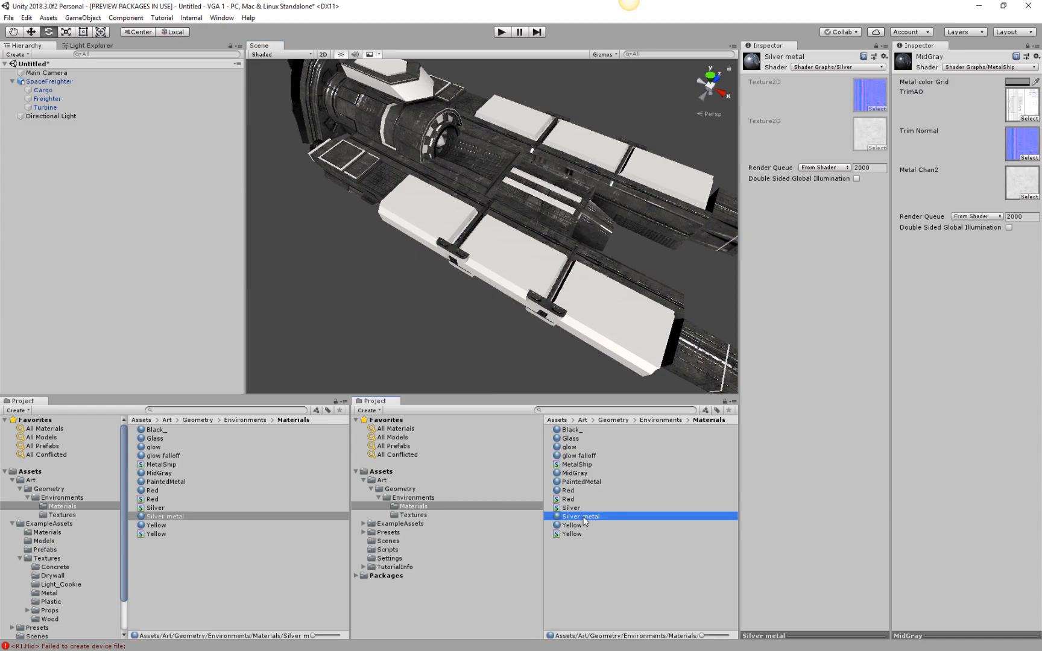
left_click(577, 508)
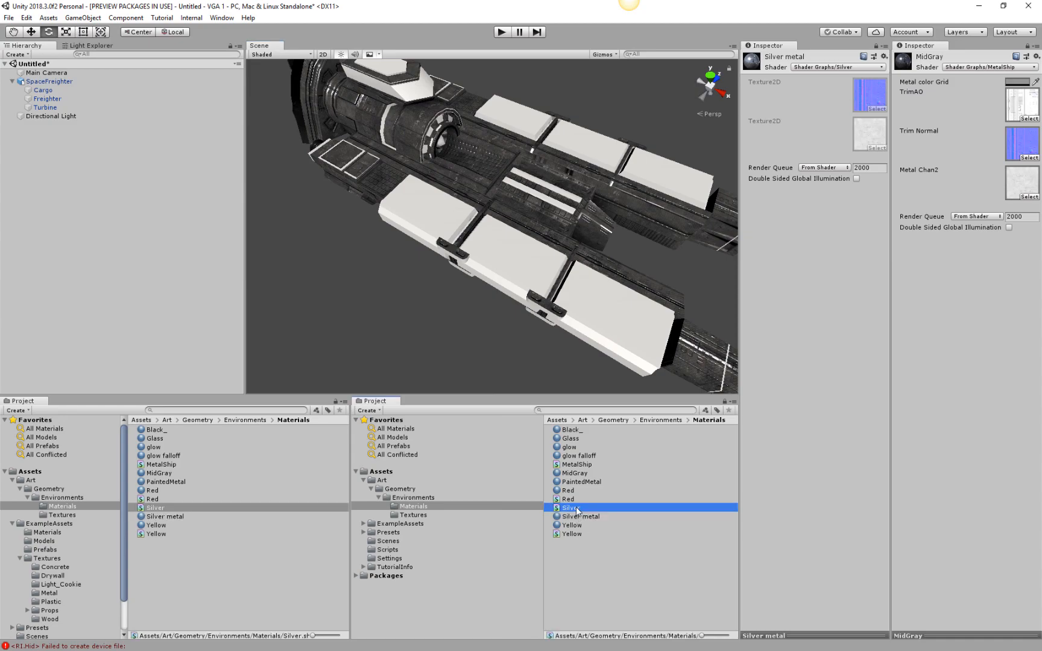
left_click(577, 517)
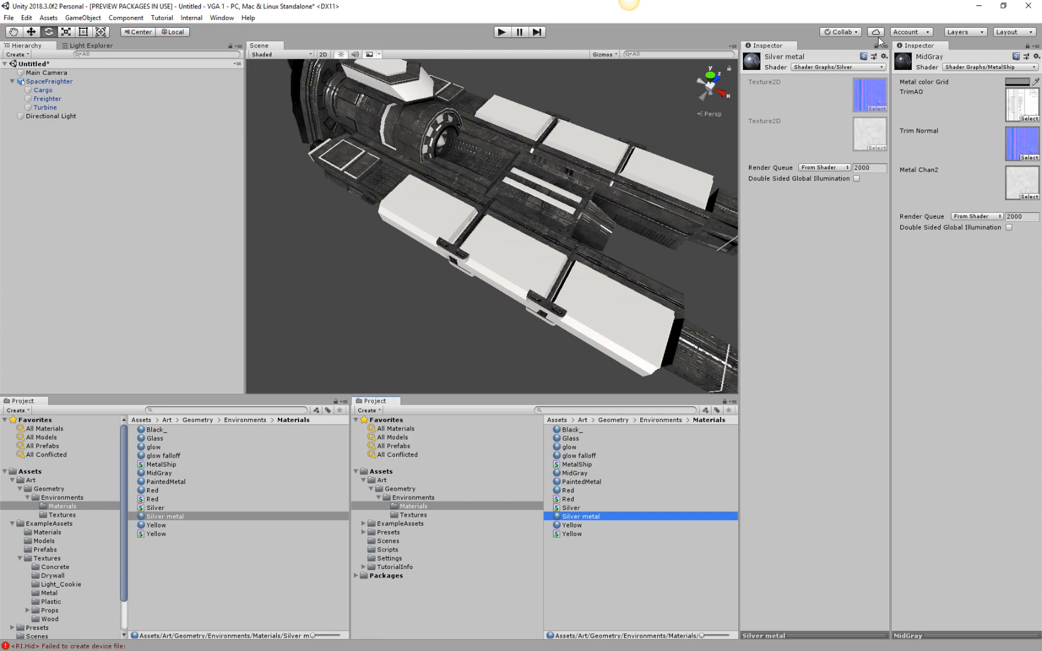
left_click(834, 67)
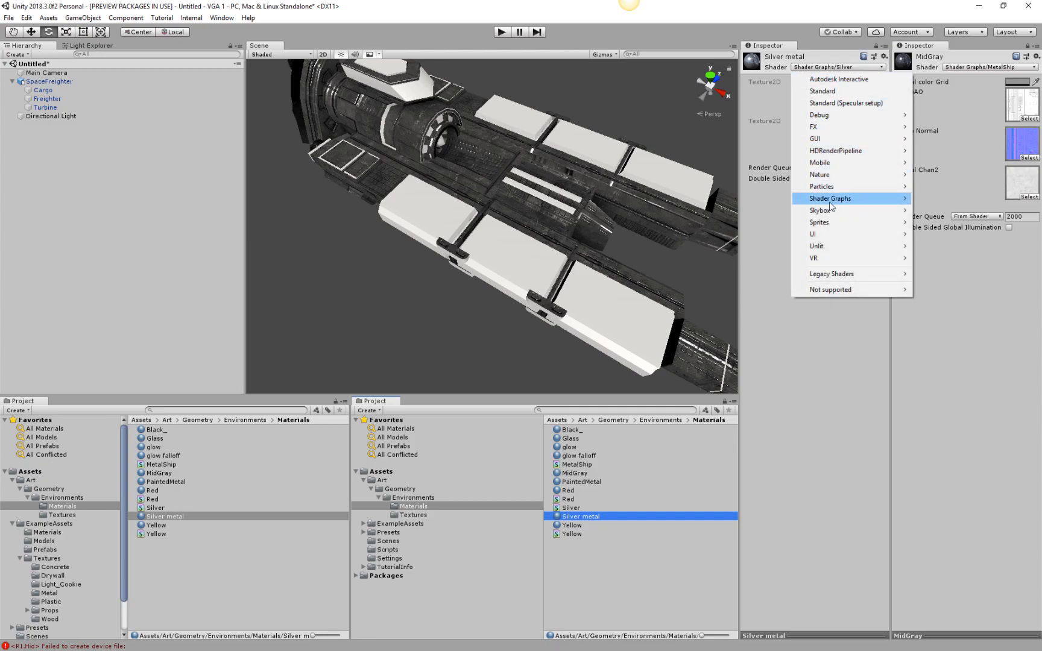
mouse_move(880, 199)
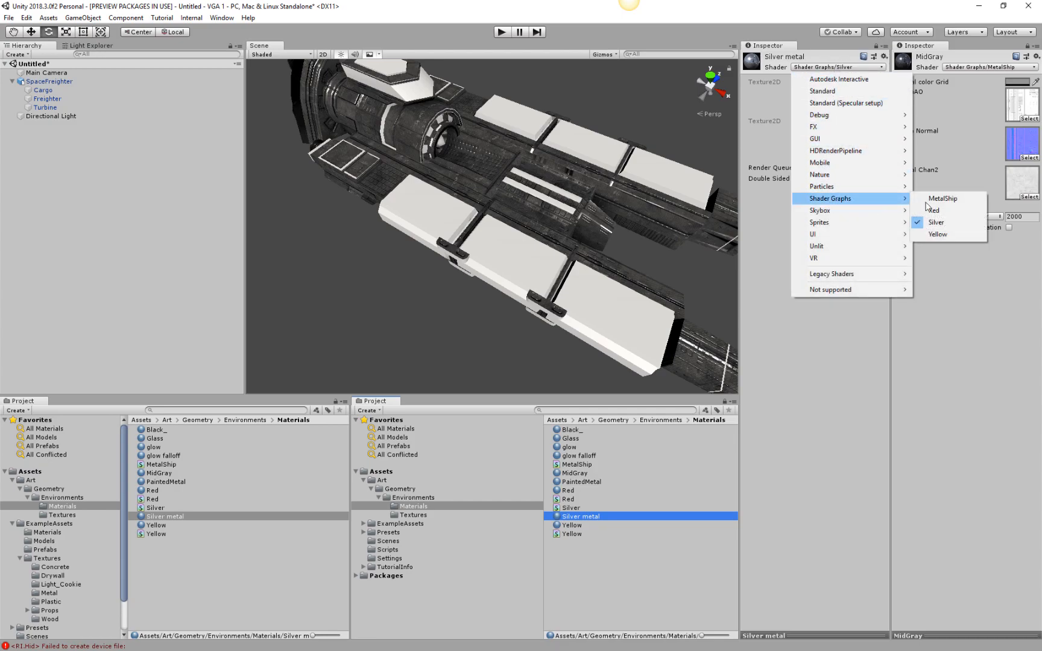
left_click(939, 199)
Set the Silver metal material's Metal color Grid to white and check the result on the freighter.
middle_click_drag(414, 182, 408, 225)
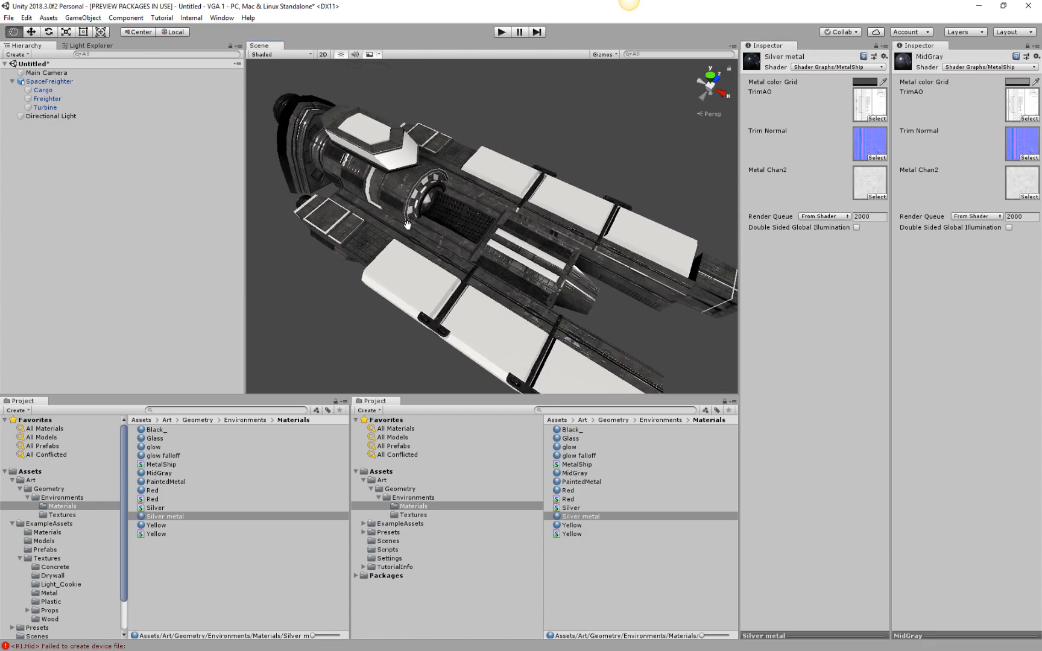
scroll(414, 225, "up", 10, "alt")
left_click_drag(578, 266, 596, 213, "alt")
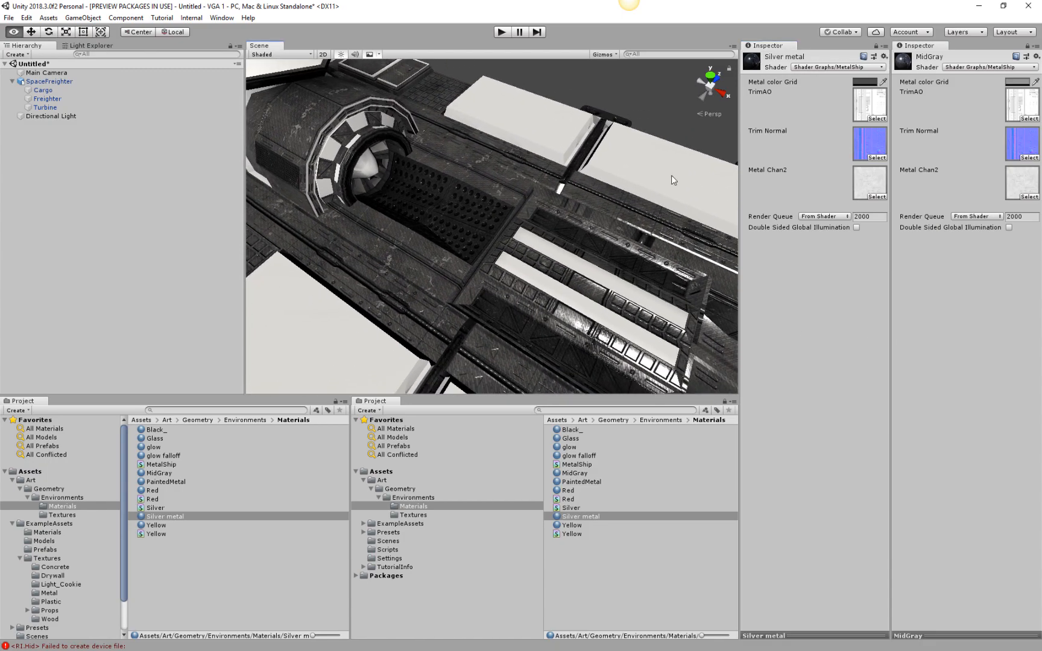
left_click(865, 82)
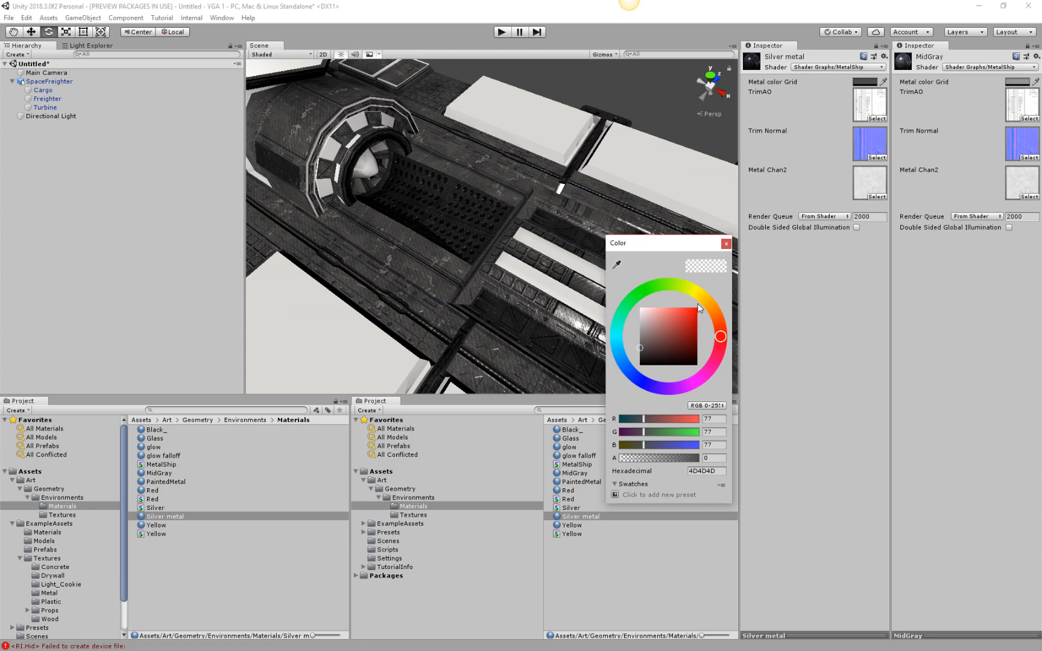
left_click_drag(650, 325, 643, 304)
left_click(304, 283)
left_click_drag(577, 326, 582, 296, "alt")
scroll(582, 295, "down", 10)
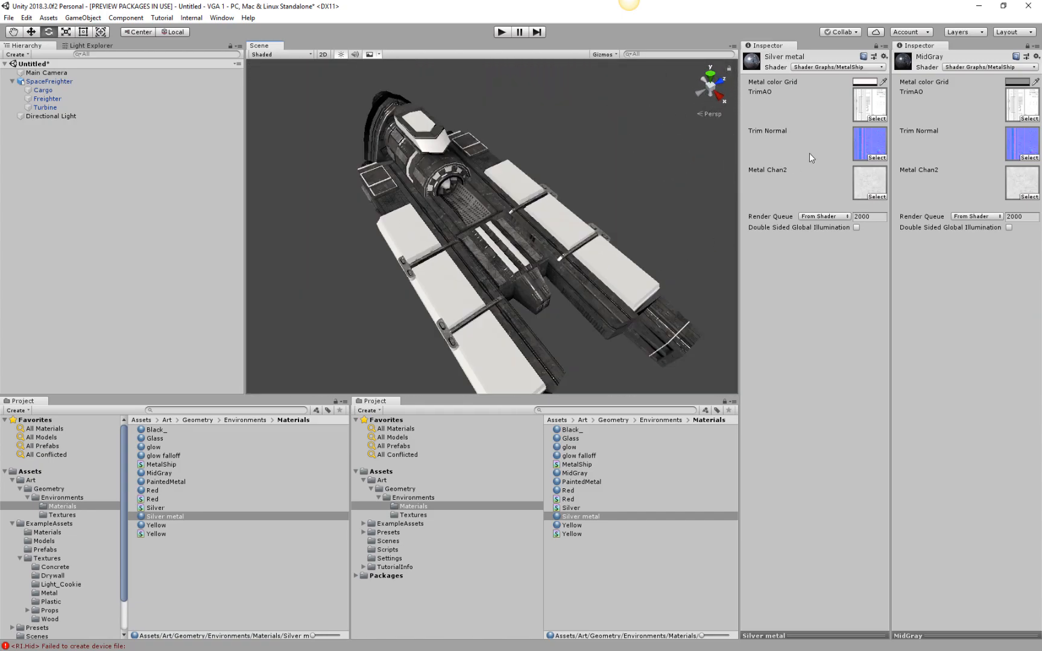
left_click_drag(556, 301, 460, 287, "alt")
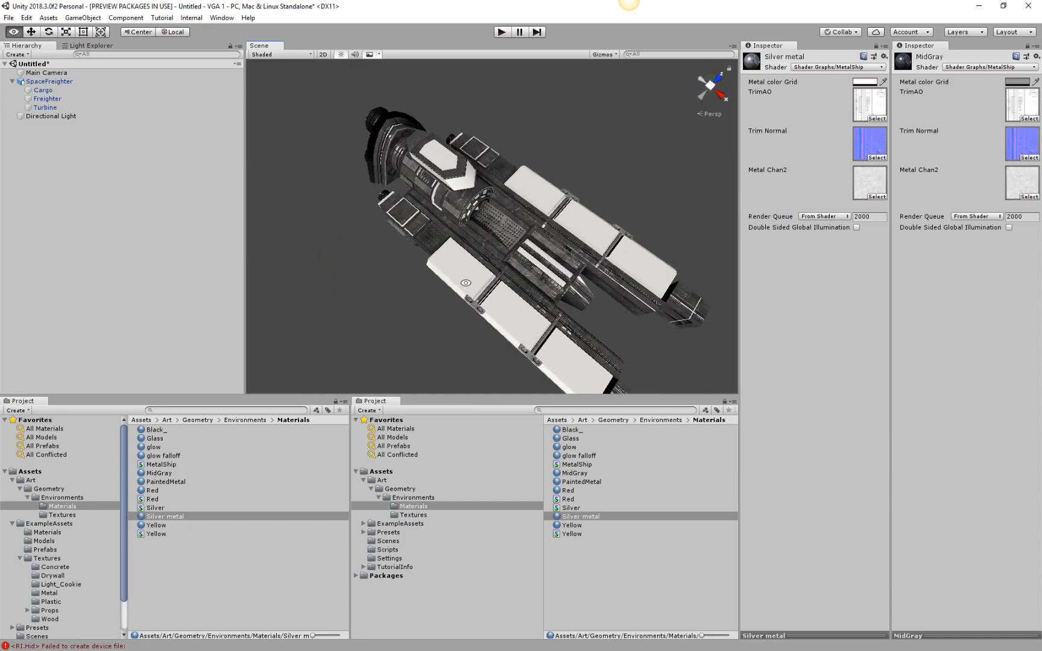
scroll(505, 247, "up", 20)
scroll(419, 293, "down", 10)
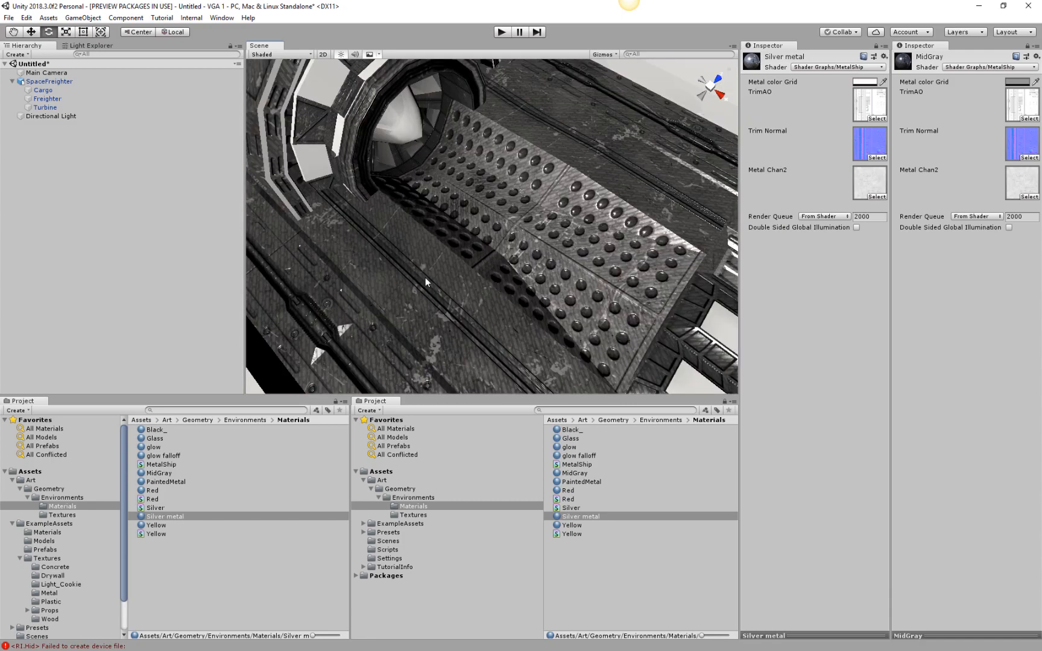
scroll(567, 307, "down", 8)
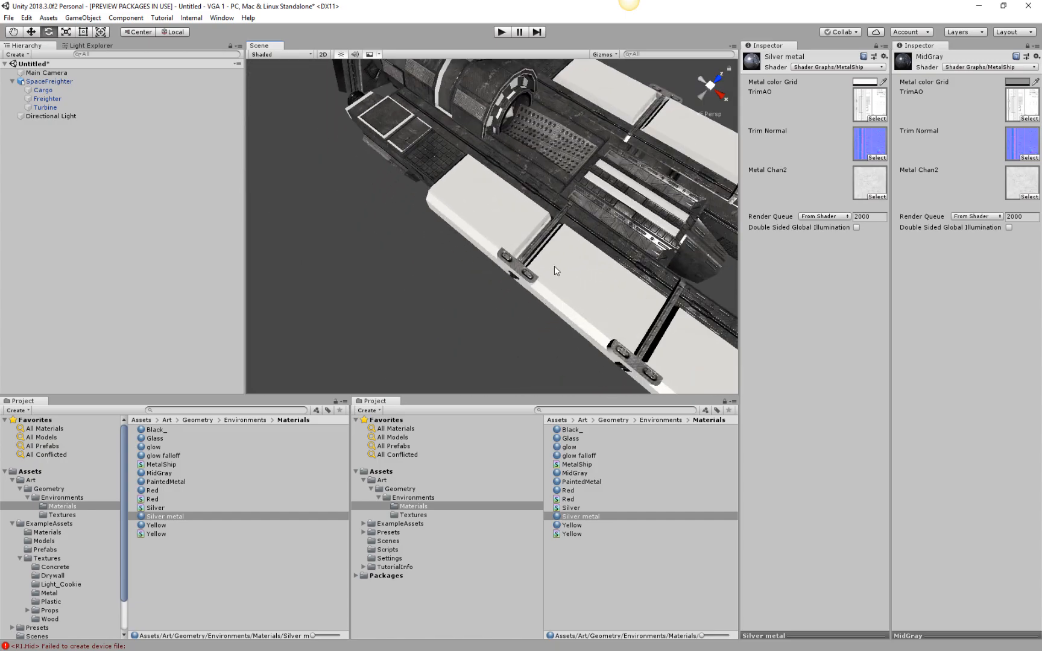
Delete the Yellow and Silver shader graphs from the Environments Materials folder.
left_click(573, 534)
key("Delete")
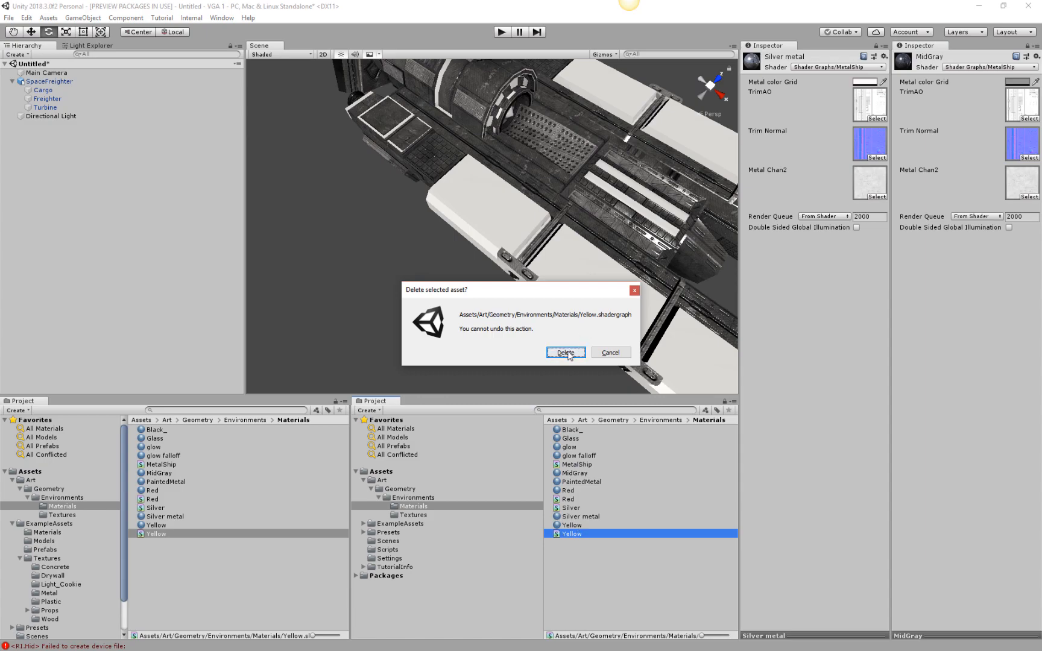
left_click(566, 353)
left_click(570, 510)
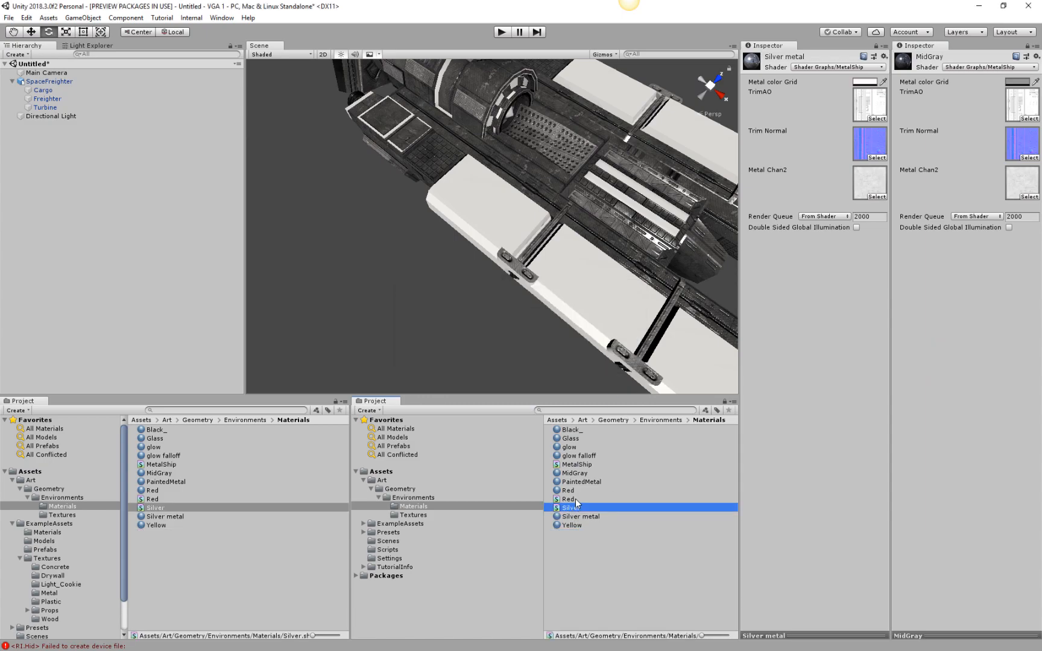
key("Delete")
left_click(566, 353)
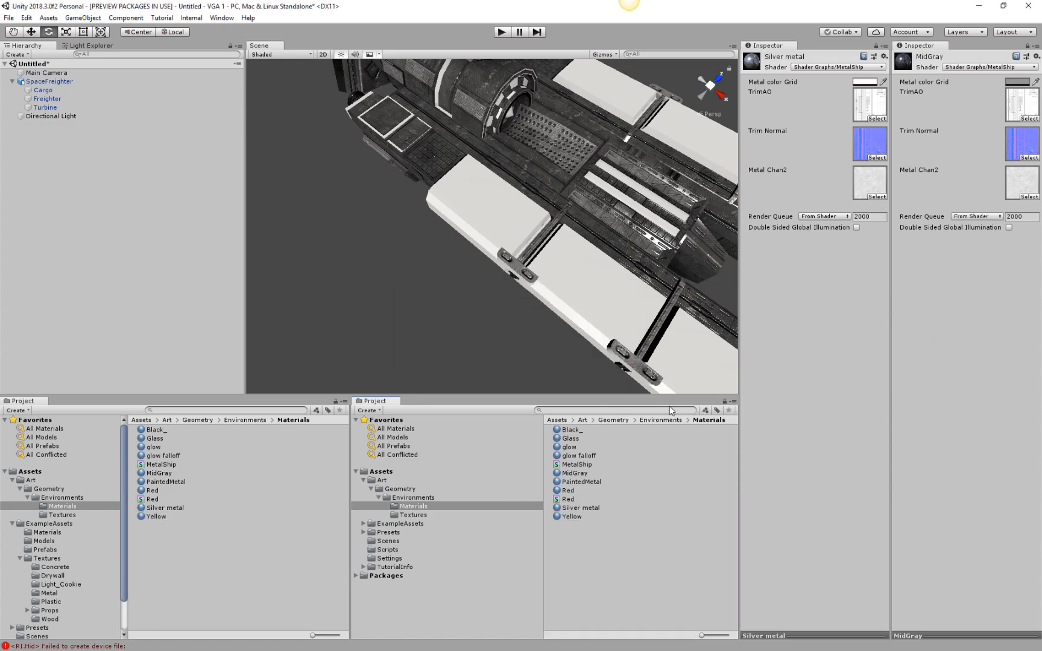
Rename the Red shader graph as Painted.
left_click(568, 500)
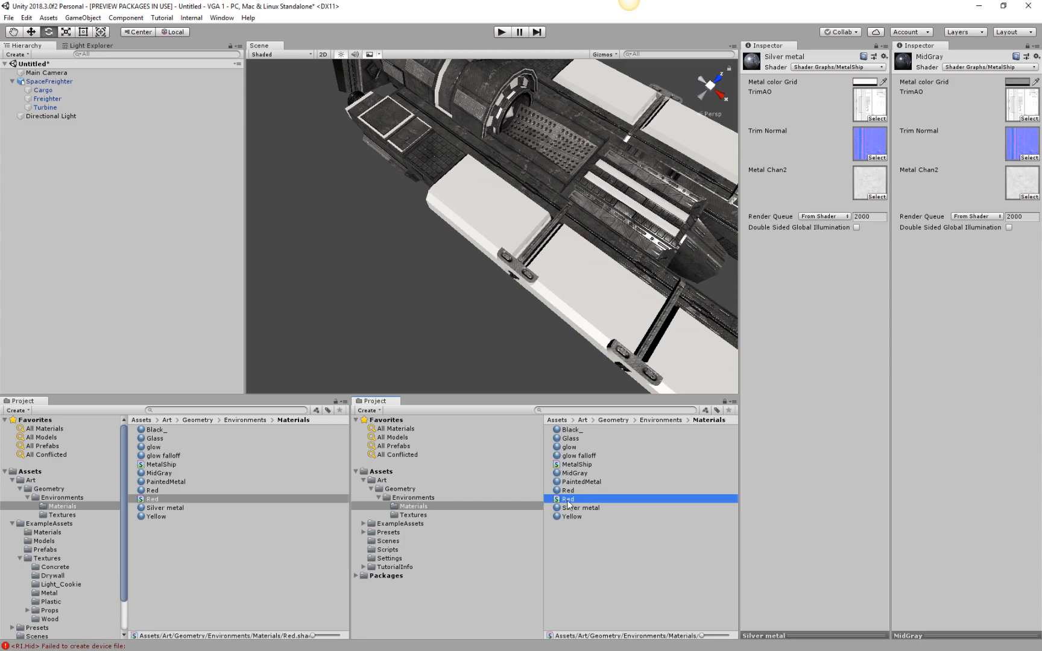
left_click(568, 501)
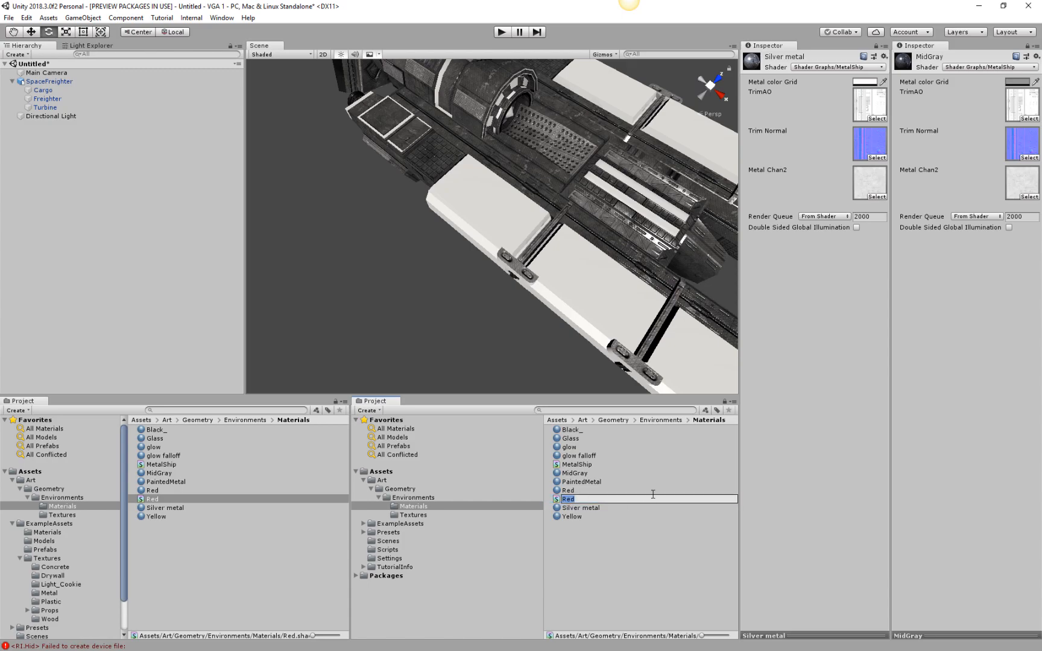
type("Car")
key("BackSpace")
key("BackSpace")
key("BackSpace")
type("Painter")
key("Return")
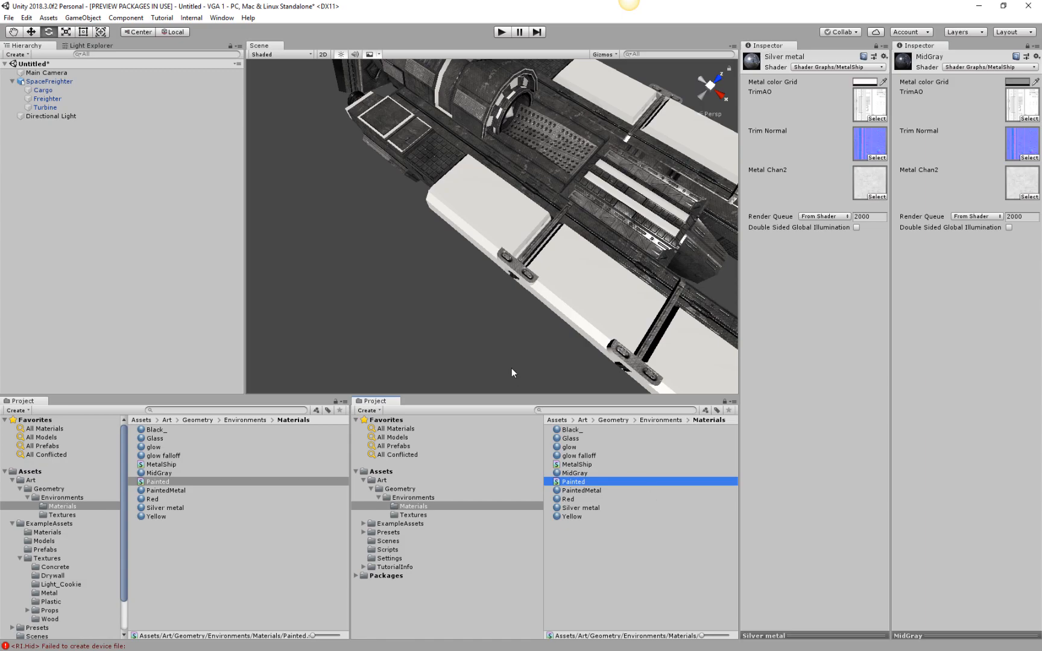
Open the Painted shader graph and move its PBR Master node aside to make room for inputs.
scroll(616, 220, "down", 5)
middle_click_drag(616, 221, 591, 217)
double_click(590, 483)
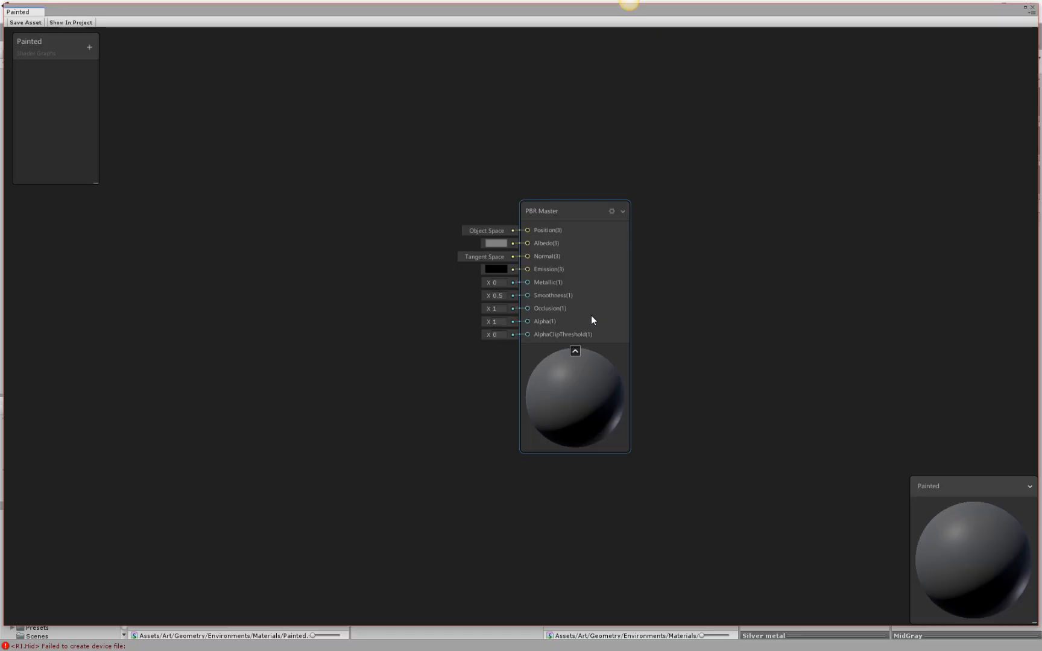
left_click_drag(583, 203, 736, 121)
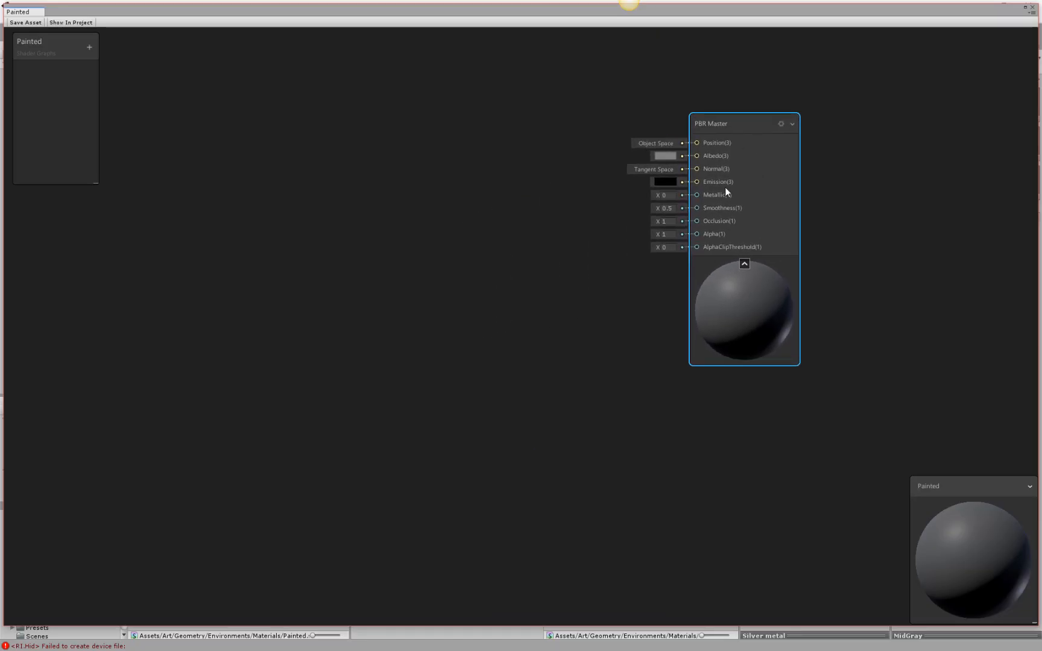
scroll(392, 132, "down", 1)
middle_click_drag(391, 132, 449, 148)
left_click(371, 175)
key("space")
key("Escape")
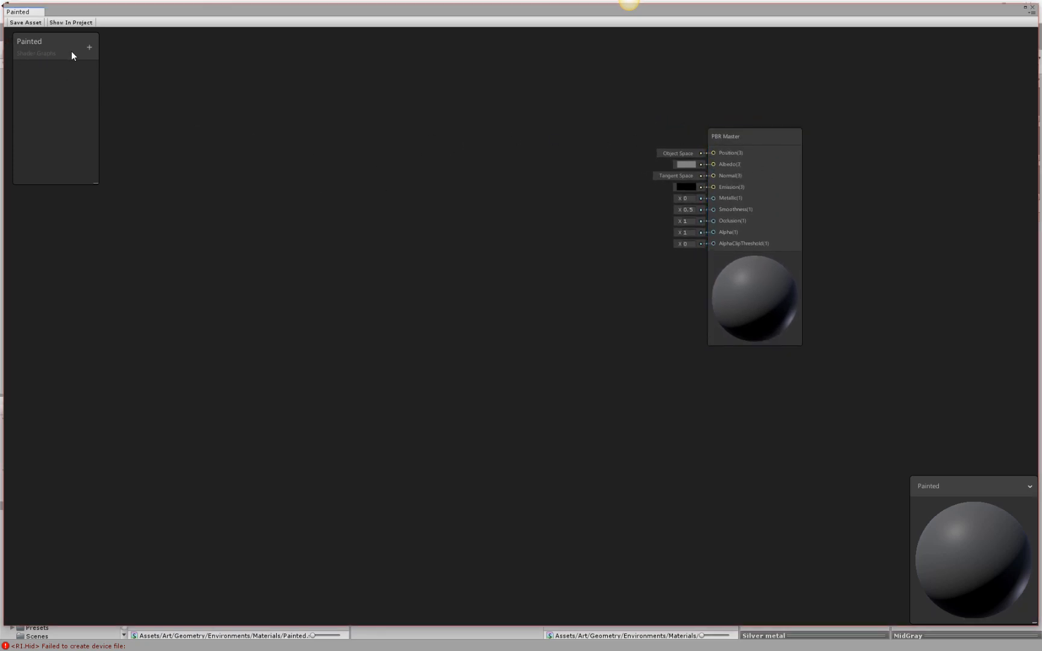
Add a Texture2D property named Metal AO to the Painted graph.
left_click(89, 47)
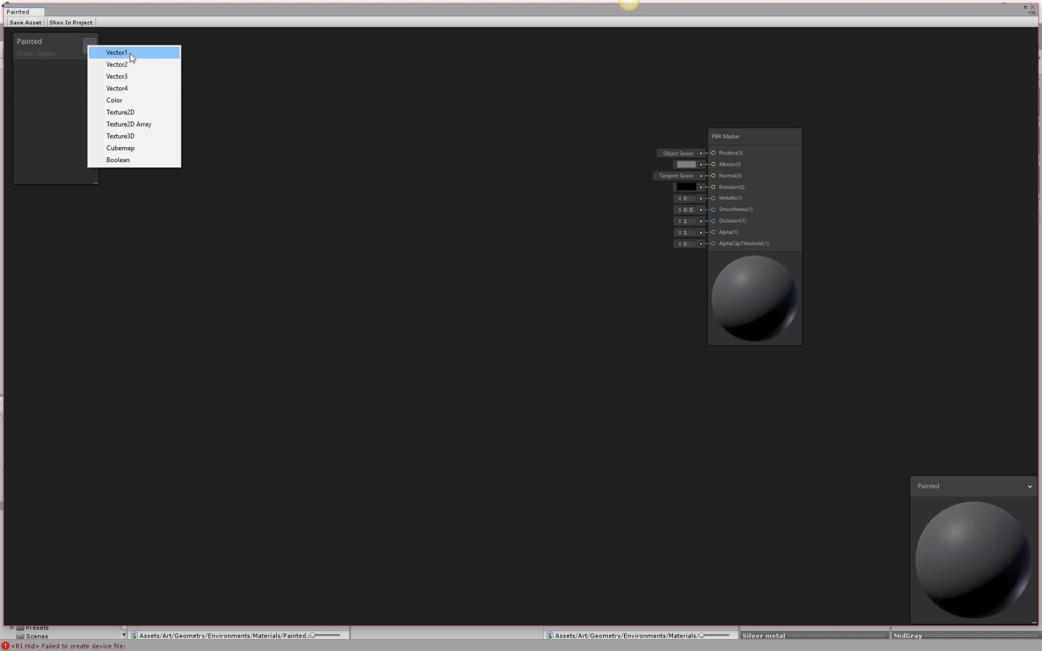
left_click(133, 112)
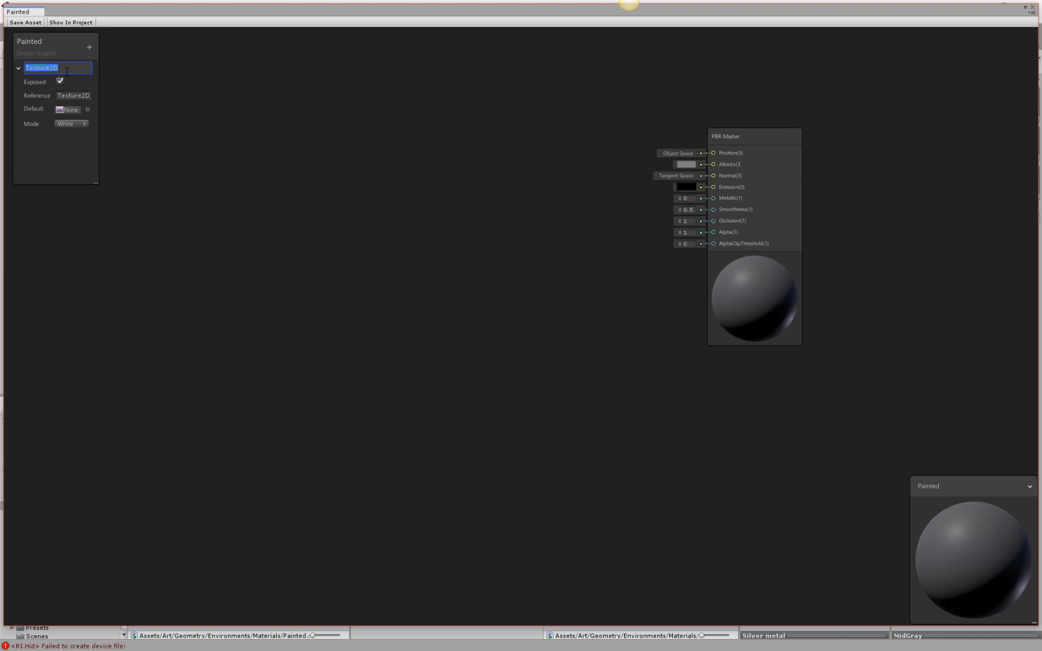
type("Metal Ao")
key("BackSpace")
type("O")
key("Return")
Assign the white panel-line texture as the default of the Metal AO property and collapse its settings.
left_click(88, 109)
scroll(893, 394, "down", 3)
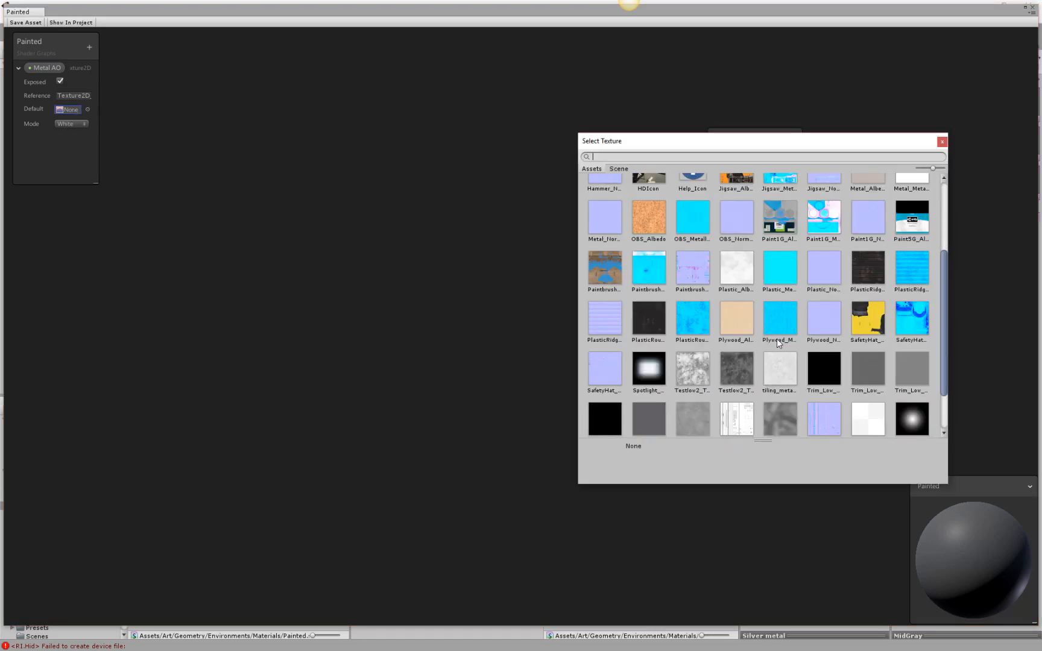
left_click(733, 416)
double_click(742, 411)
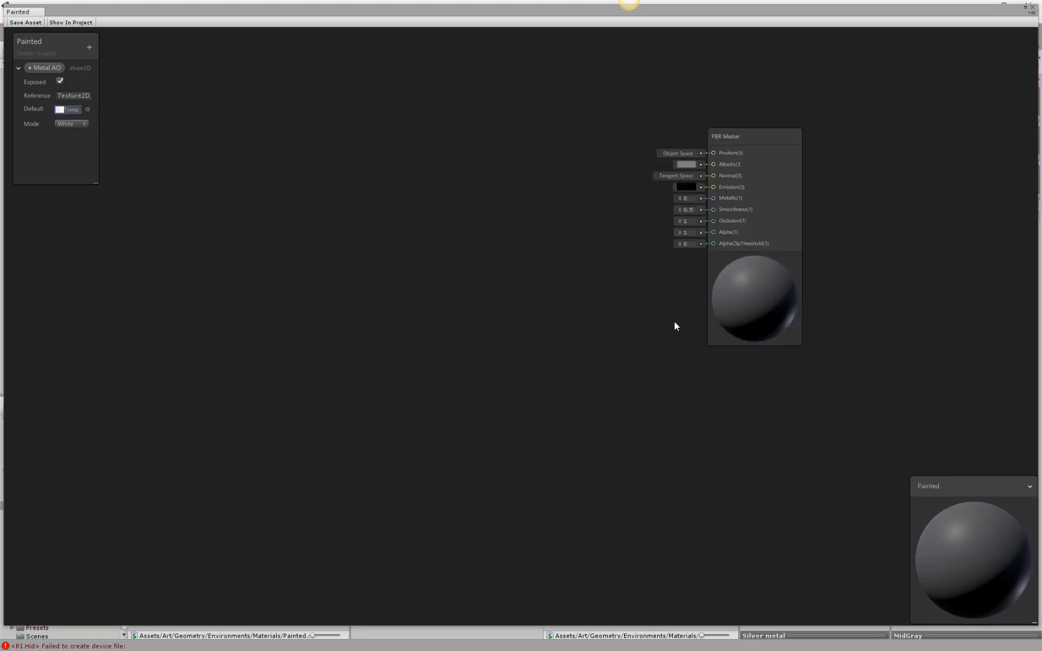
left_click(19, 69)
Add a Color property named Container Color to the Painted graph.
left_click(89, 47)
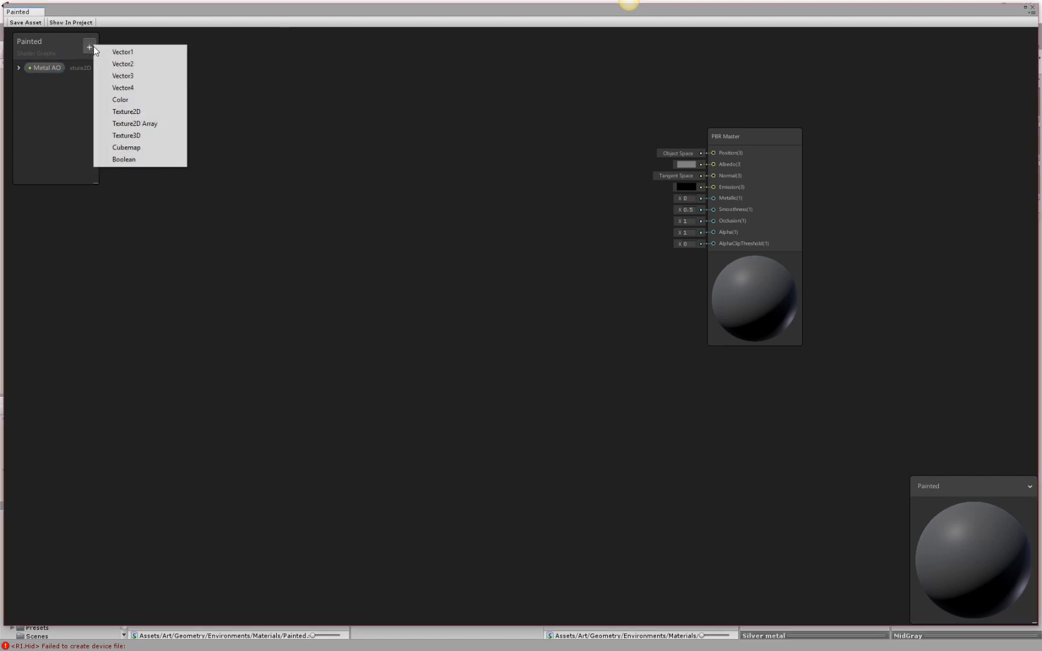
left_click(120, 100)
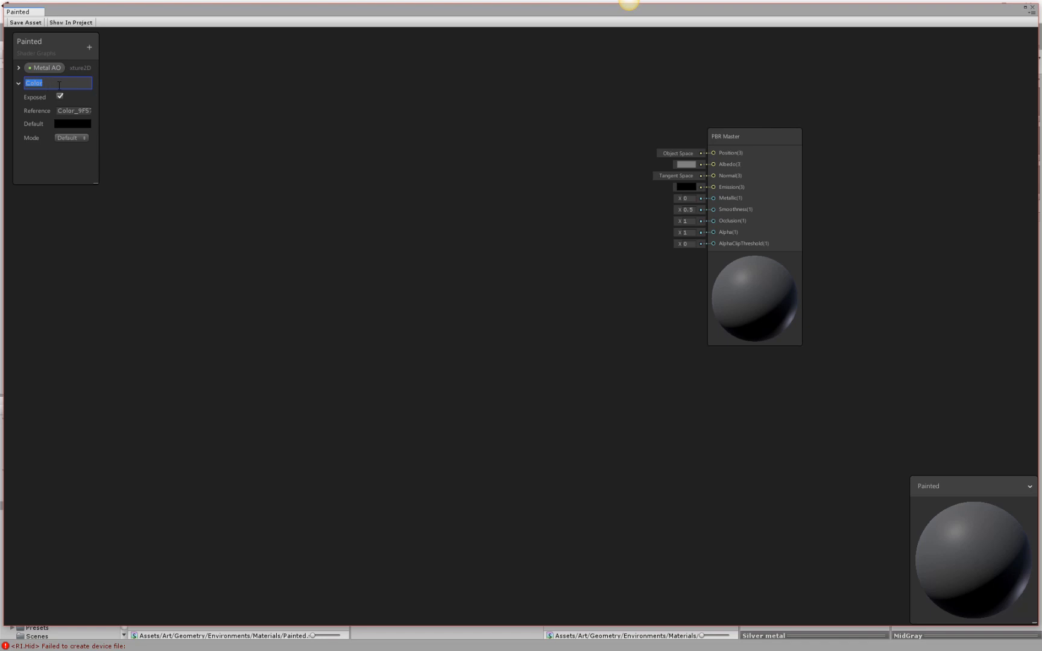
type("Color")
type(" container")
key("BackSpace")
key("BackSpace")
key("BackSpace")
key("BackSpace")
key("BackSpace")
key("BackSpace")
key("BackSpace")
key("BackSpace")
key("BackSpace")
key("BackSpace")
key("BackSpace")
key("BackSpace")
key("BackSpace")
key("BackSpace")
key("BackSpace")
type("Container Color")
key("Return")
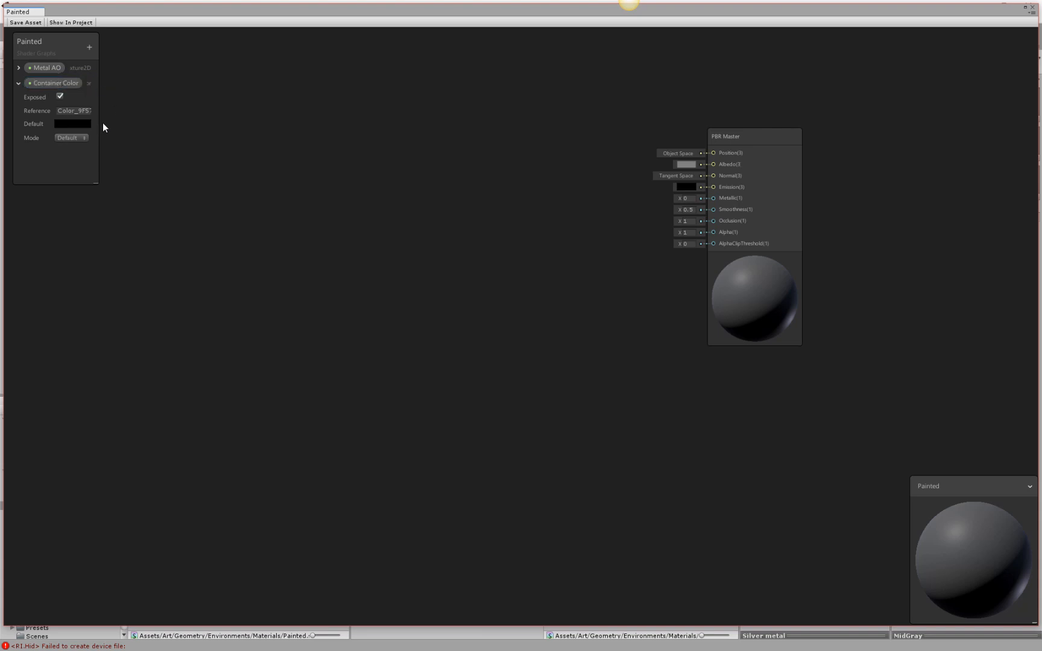
Set Container Color's default to a saturated red, hex 910000, and collapse the property's settings.
left_click(77, 124)
left_click_drag(688, 338, 715, 332)
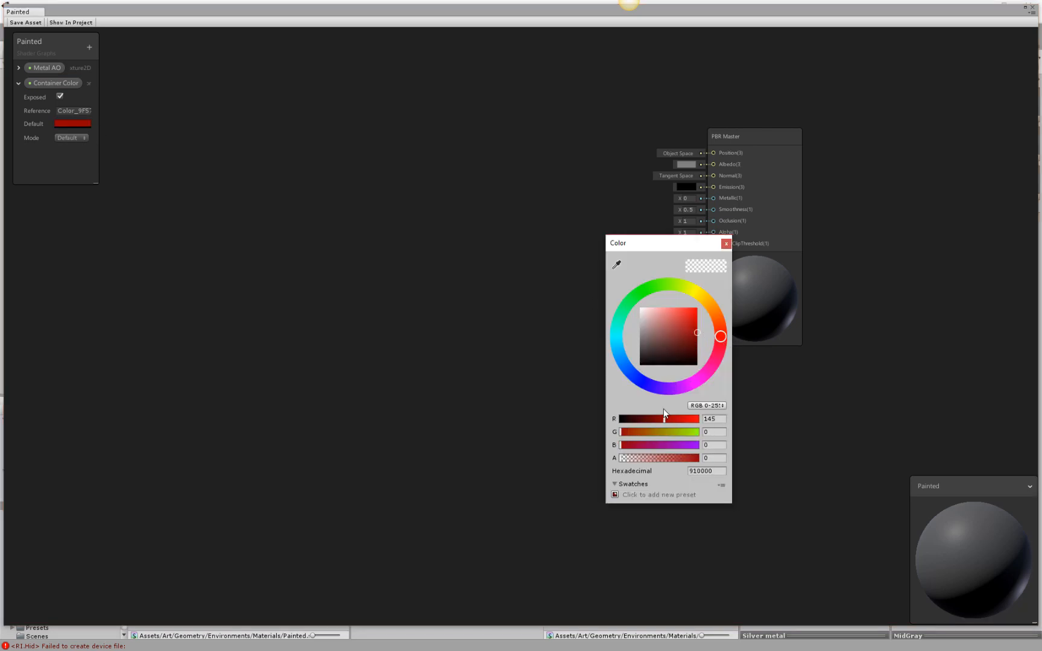
left_click(726, 244)
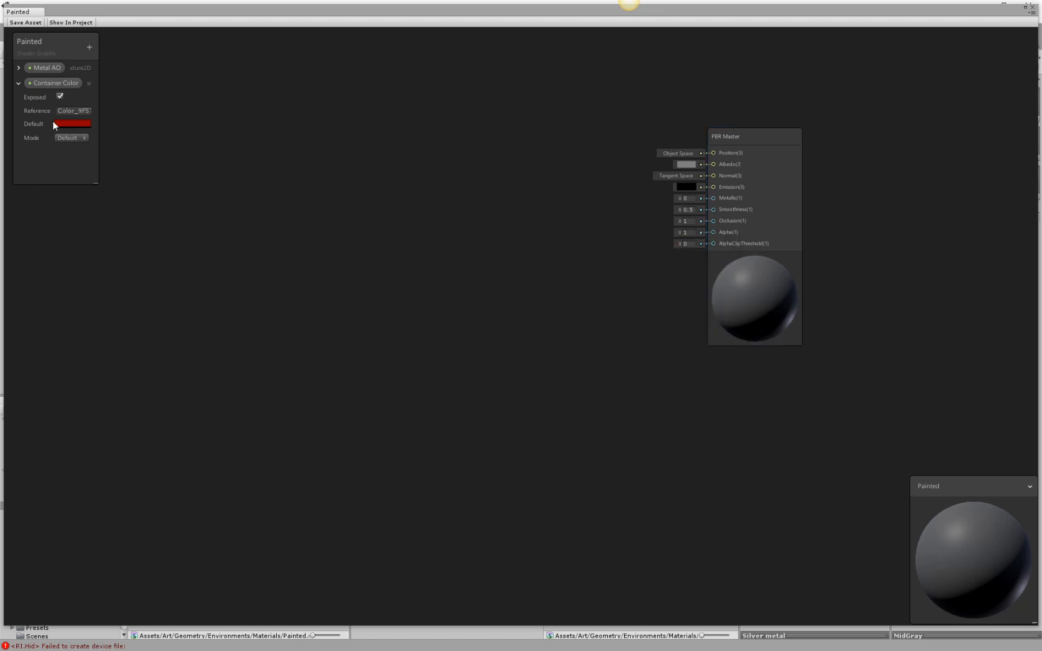
left_click(19, 83)
Place the Container Color and Metal AO properties as nodes beside the PBR Master.
left_click_drag(34, 82, 393, 193)
left_click_drag(43, 67, 520, 158)
left_click(615, 200)
left_click(415, 147)
type("m")
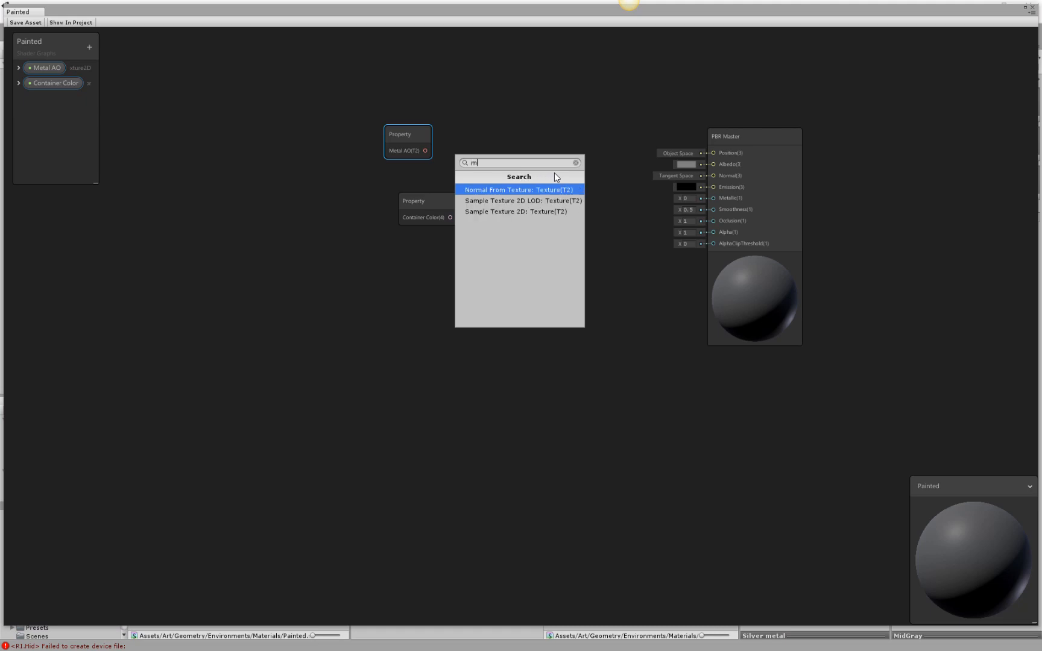
type("ultiply")
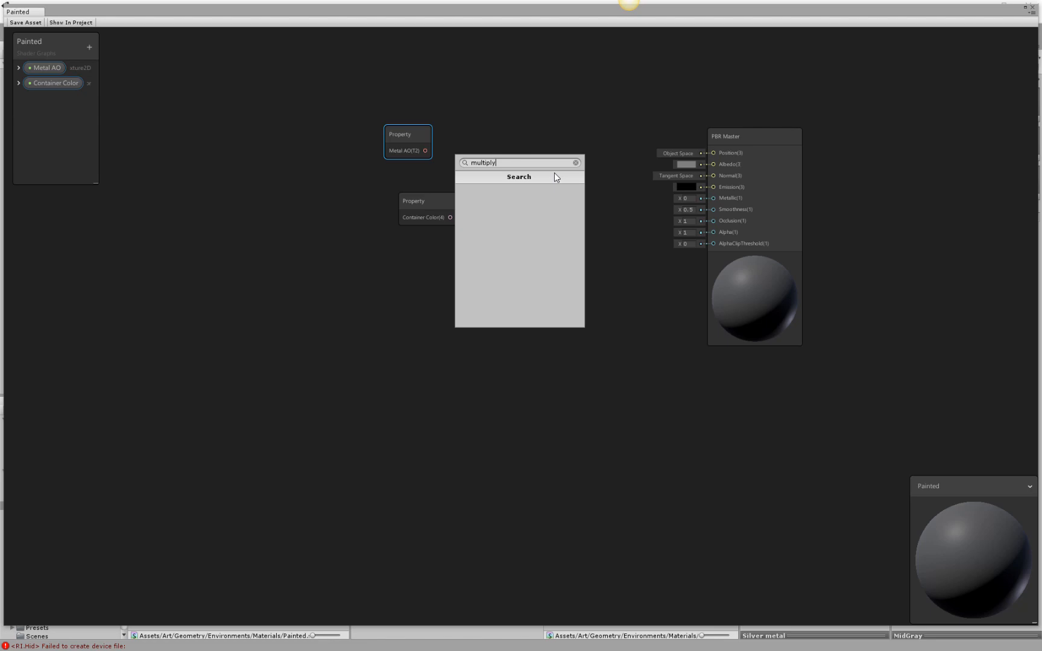
key("BackSpace")
key("BackSpace")
key("BackSpace")
key("BackSpace")
key("BackSpace")
key("BackSpace")
key("BackSpace")
key("BackSpace")
type("mul")
left_click(576, 163)
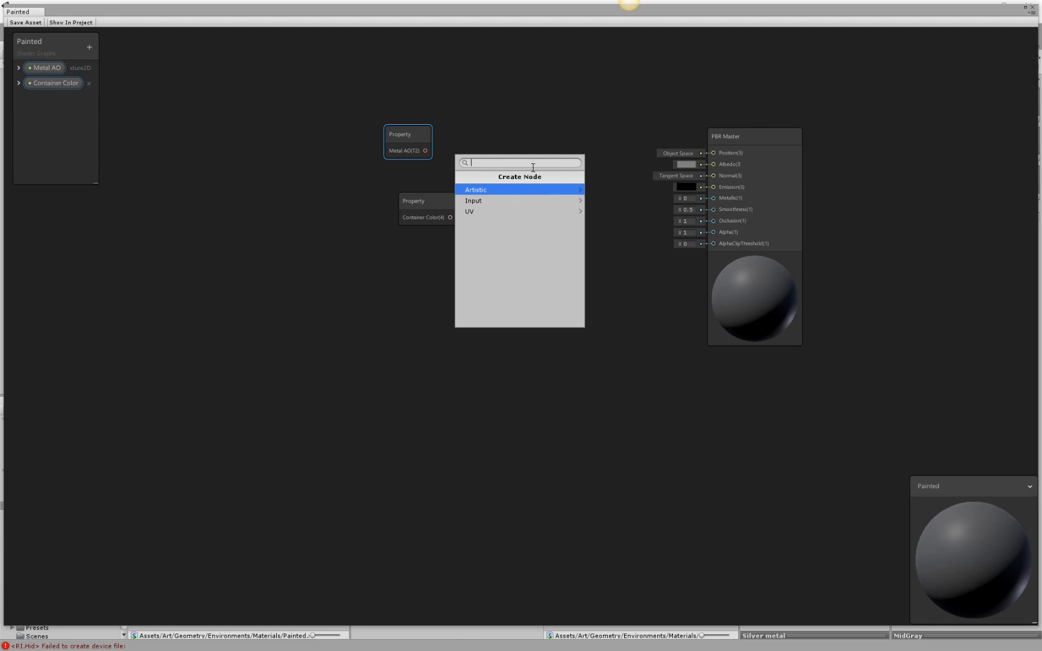
left_click(648, 308)
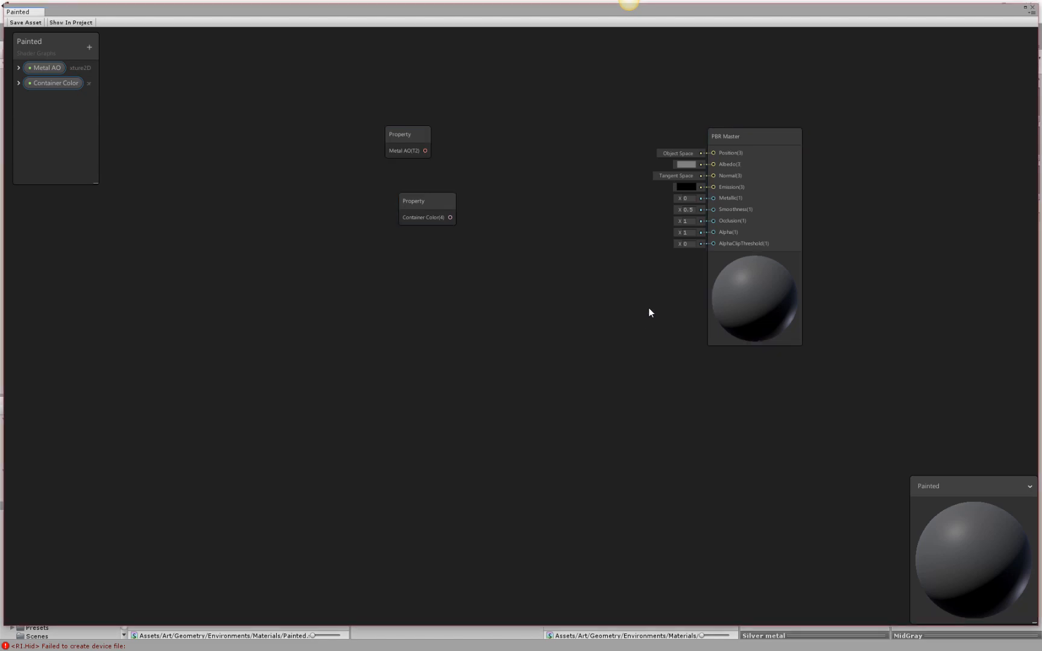
Add a Multiply node between the properties and the PBR Master, and connect Container Color to its B input.
key("space")
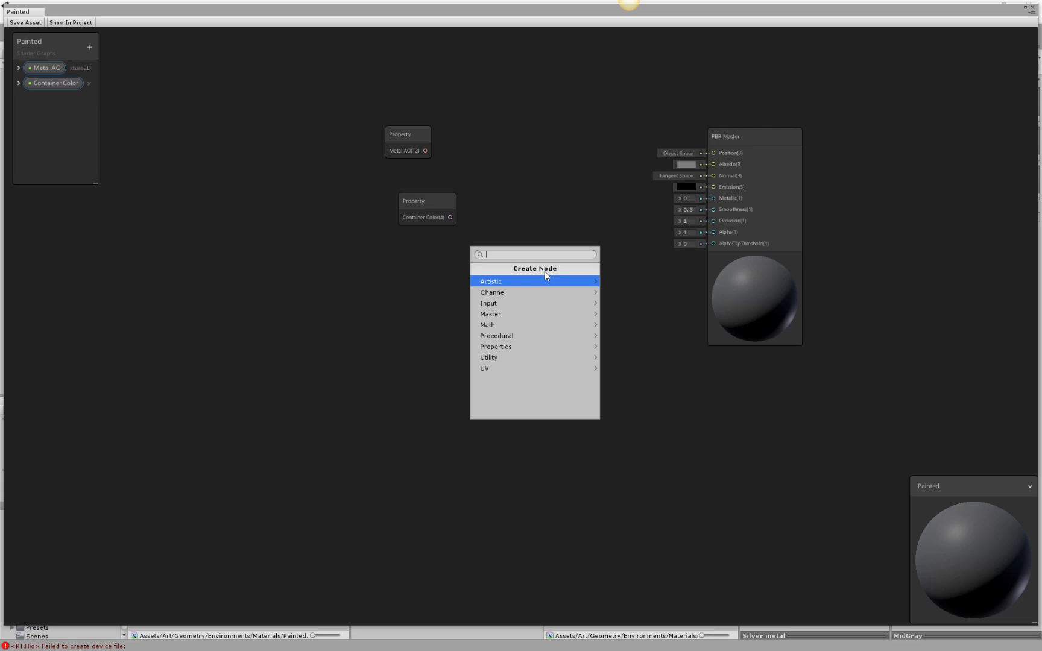
type("mul")
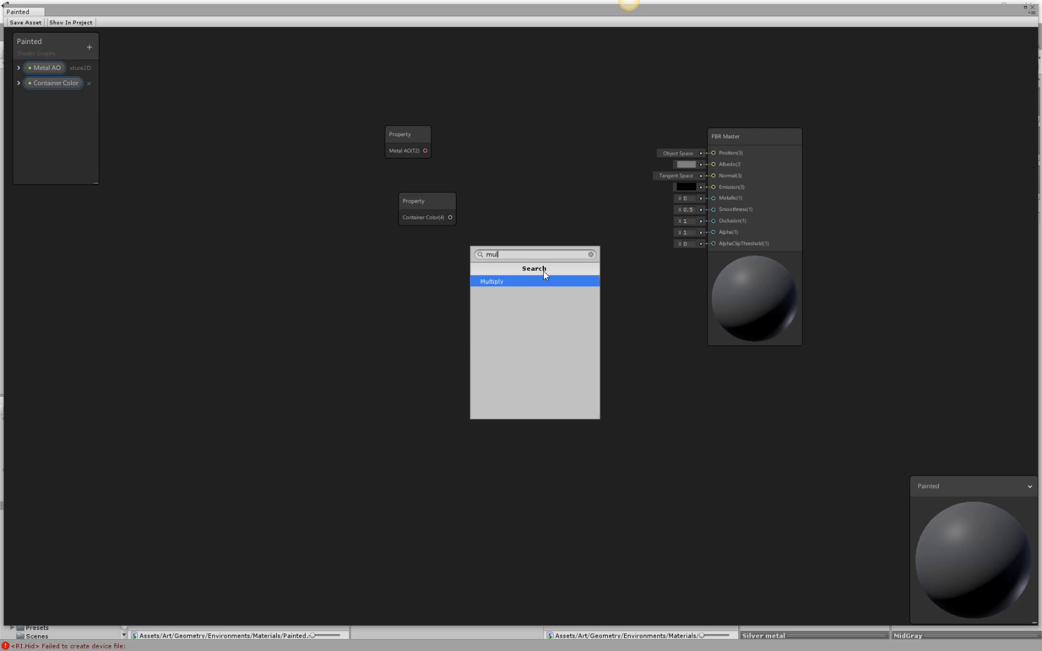
left_click(532, 281)
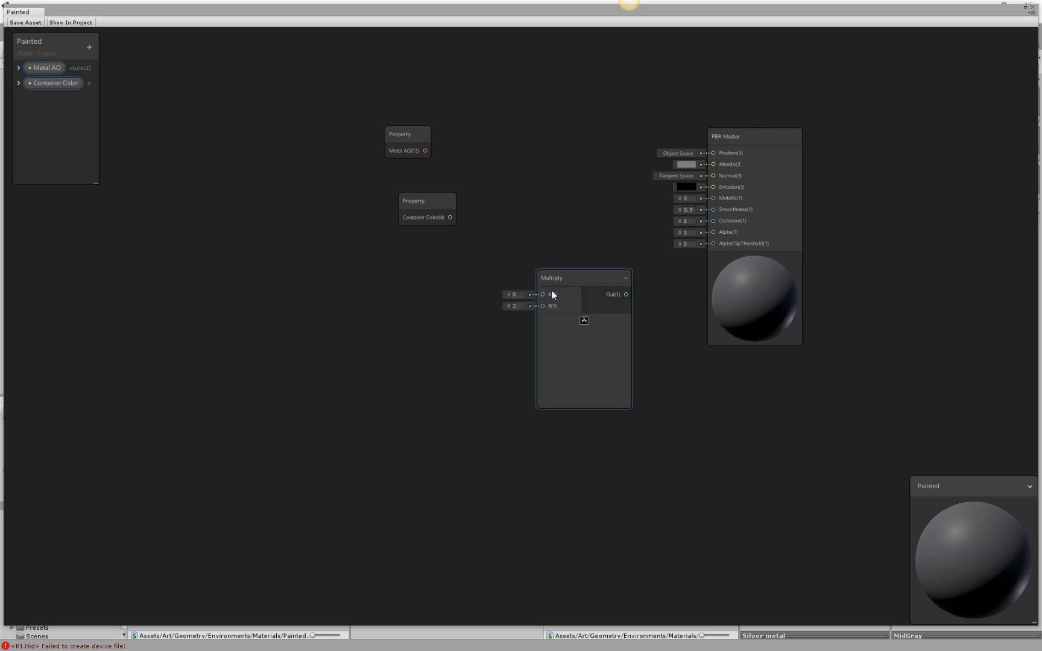
left_click_drag(559, 278, 521, 130)
left_click_drag(435, 152, 475, 147)
left_click(532, 119)
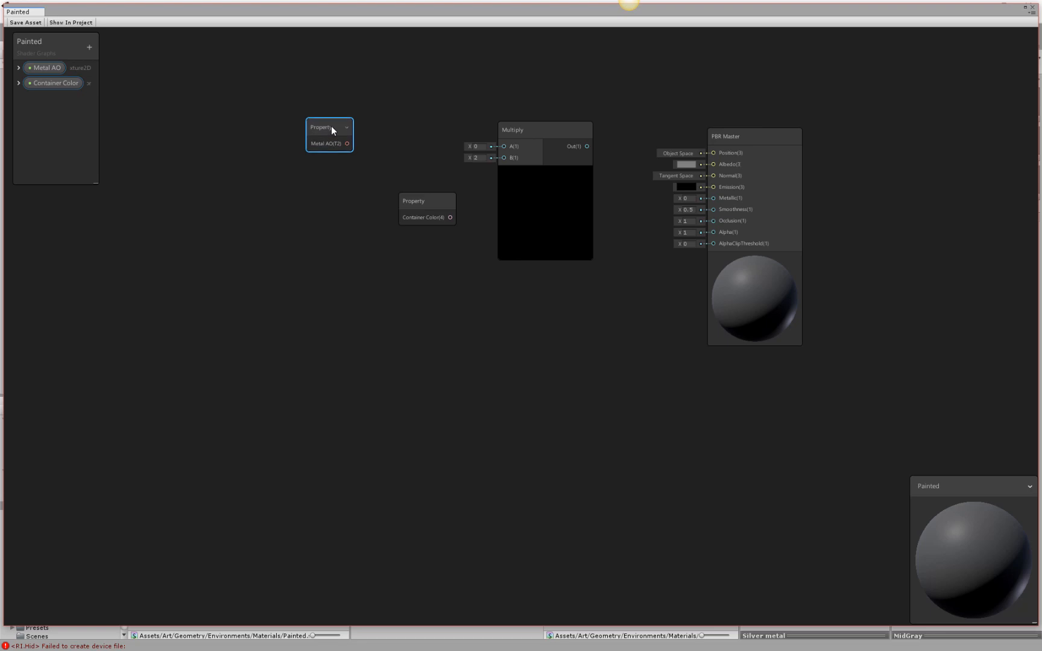
left_click_drag(441, 209, 505, 157)
Create a Sample Texture 2D node fed by the Metal AO property and arrange both nodes ahead of Multiply.
left_click_drag(329, 127, 386, 139)
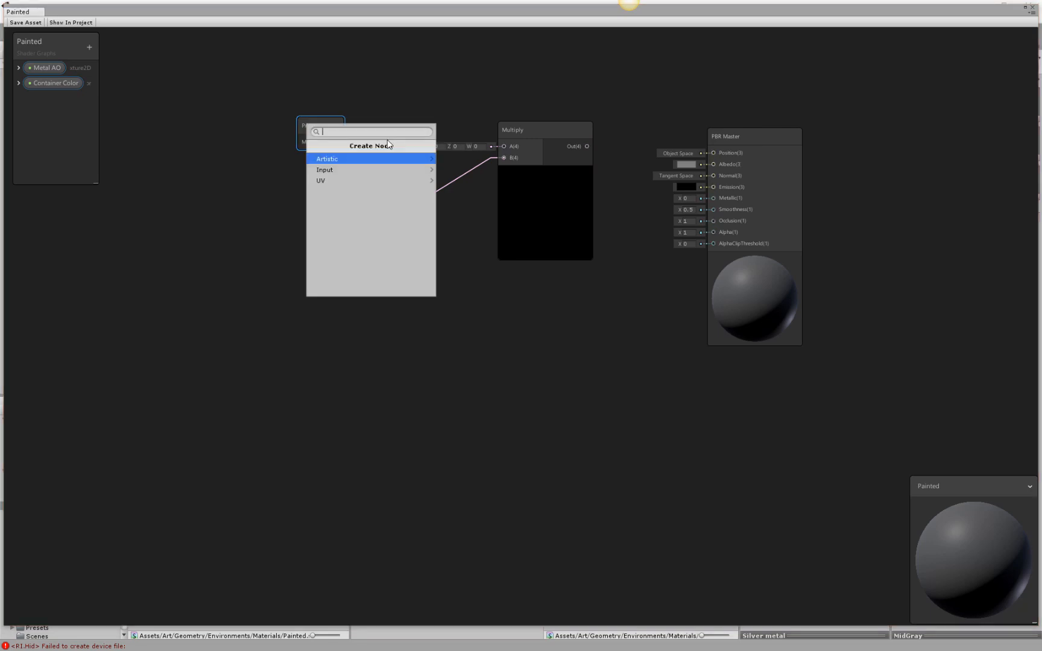
type("m")
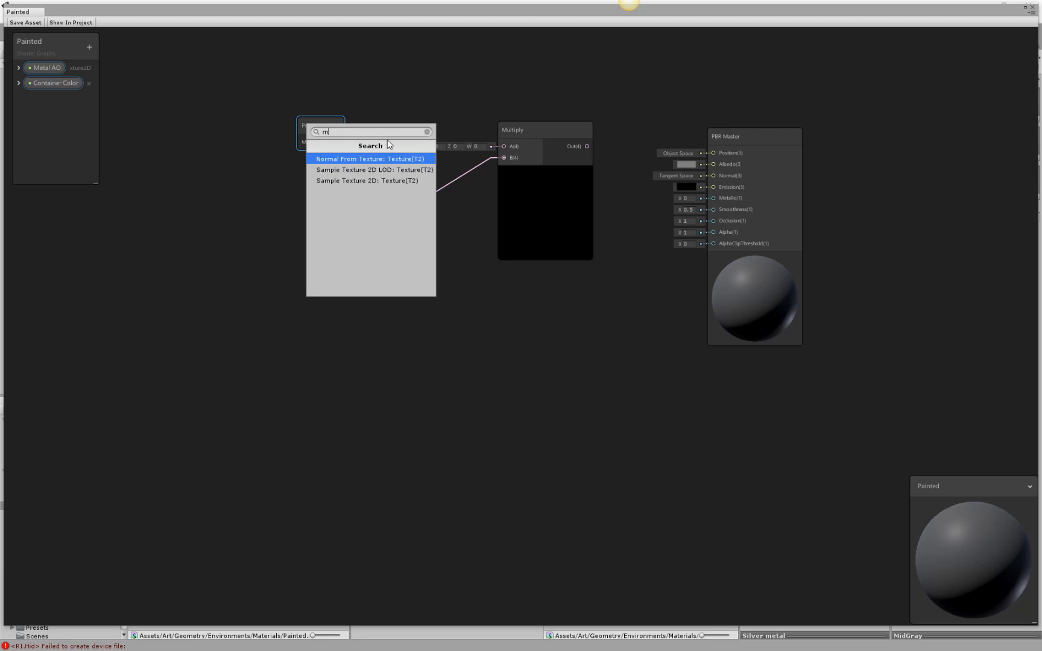
key("BackSpace")
type("sam")
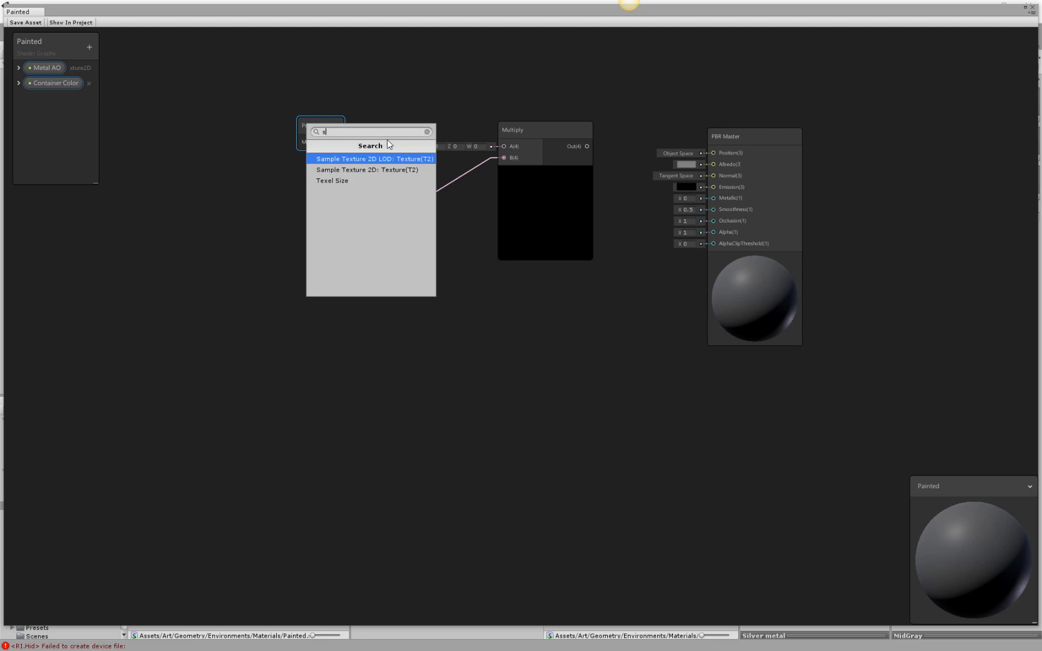
left_click(370, 171)
left_click_drag(387, 105, 410, 104)
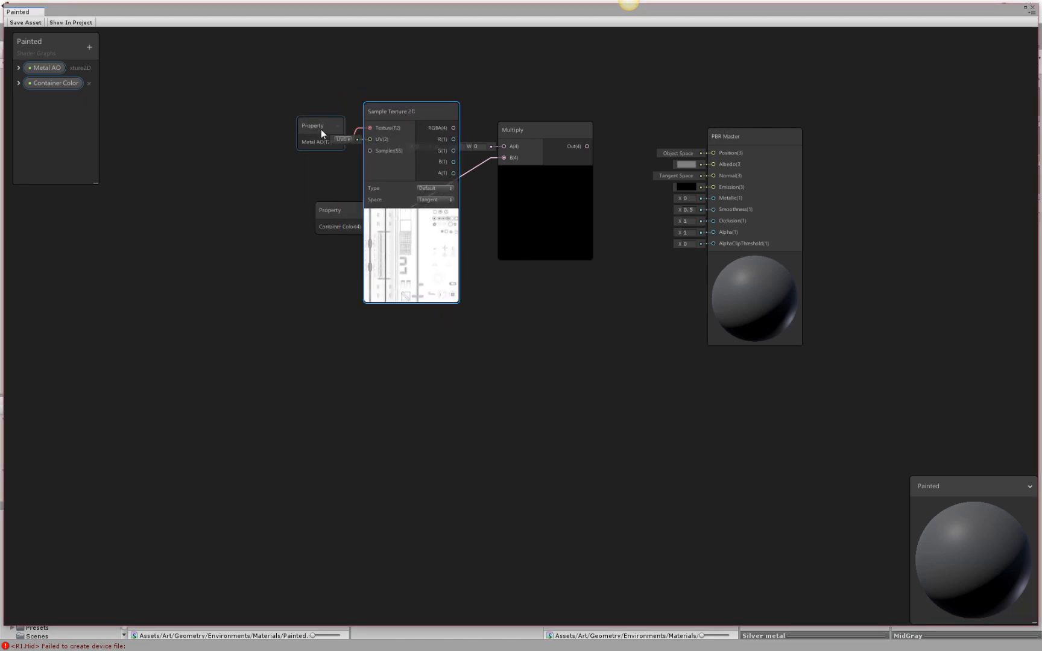
left_click_drag(318, 127, 256, 107)
left_click_drag(383, 107, 337, 97)
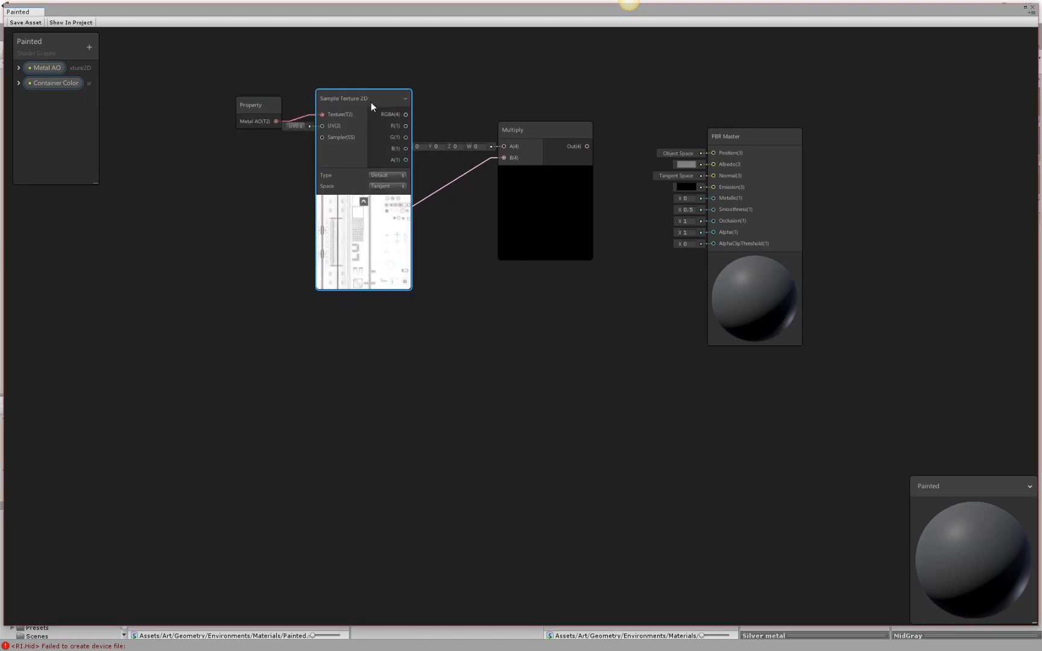
Connect the Sample Texture 2D RGBA output to Multiply's A input and collapse the sampler's preview.
left_click_drag(408, 119, 505, 145)
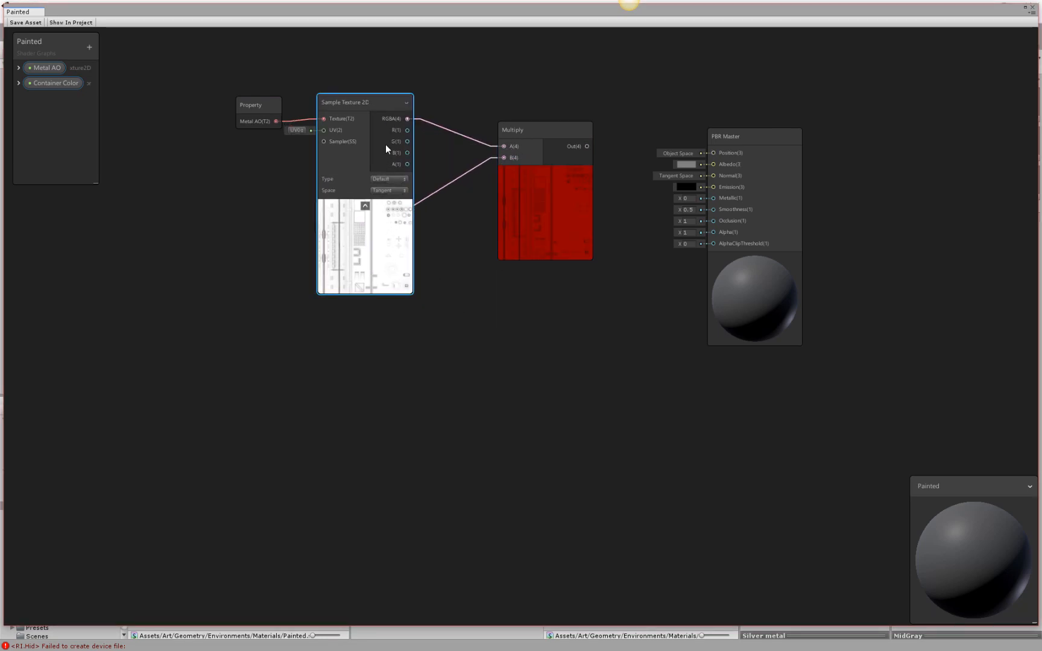
left_click(365, 206)
mouse_move(392, 117)
left_mouse_down()
mouse_move(390, 65)
mouse_move(393, 111)
left_mouse_up()
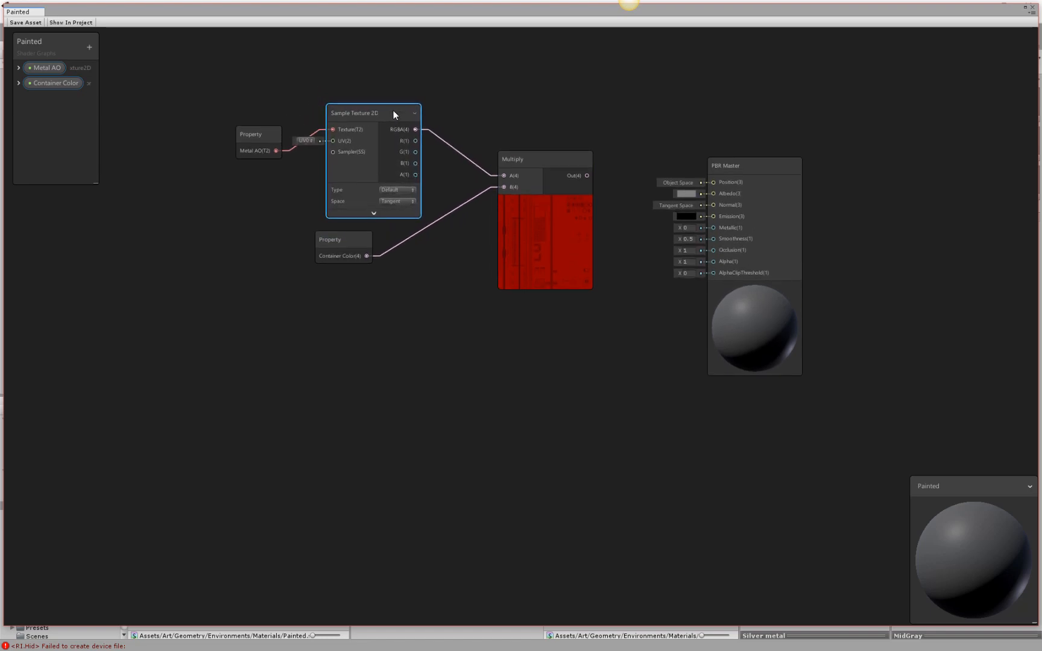
Set Container Color's default to a darker red, hex 5A0C0C.
left_click(19, 84)
left_click(78, 122)
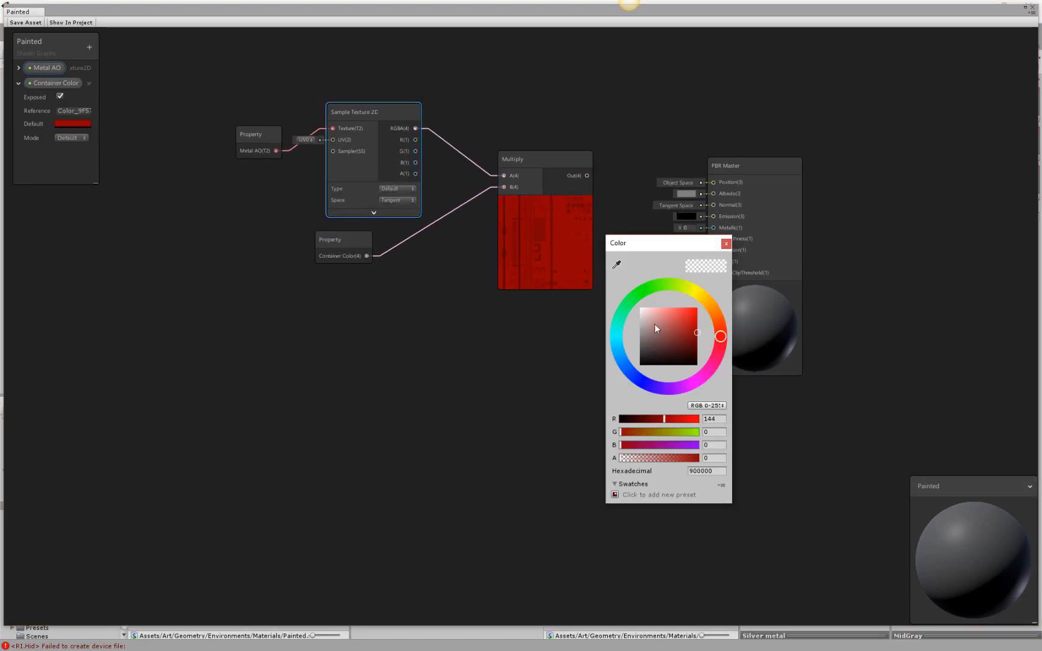
left_click(698, 342)
left_click_drag(699, 343, 690, 345)
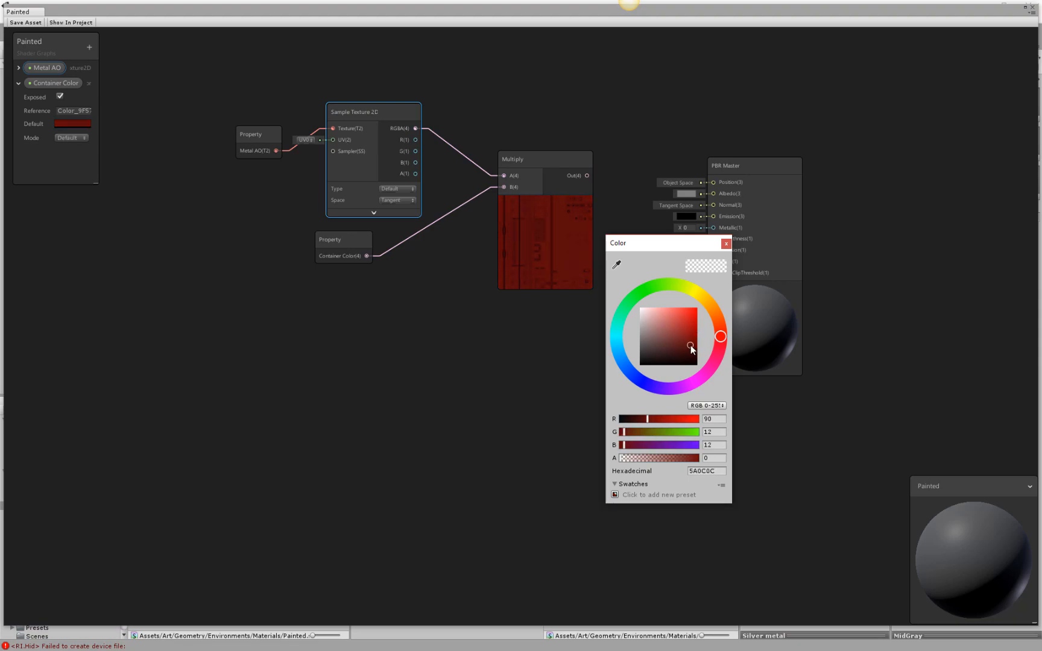
left_click(726, 243)
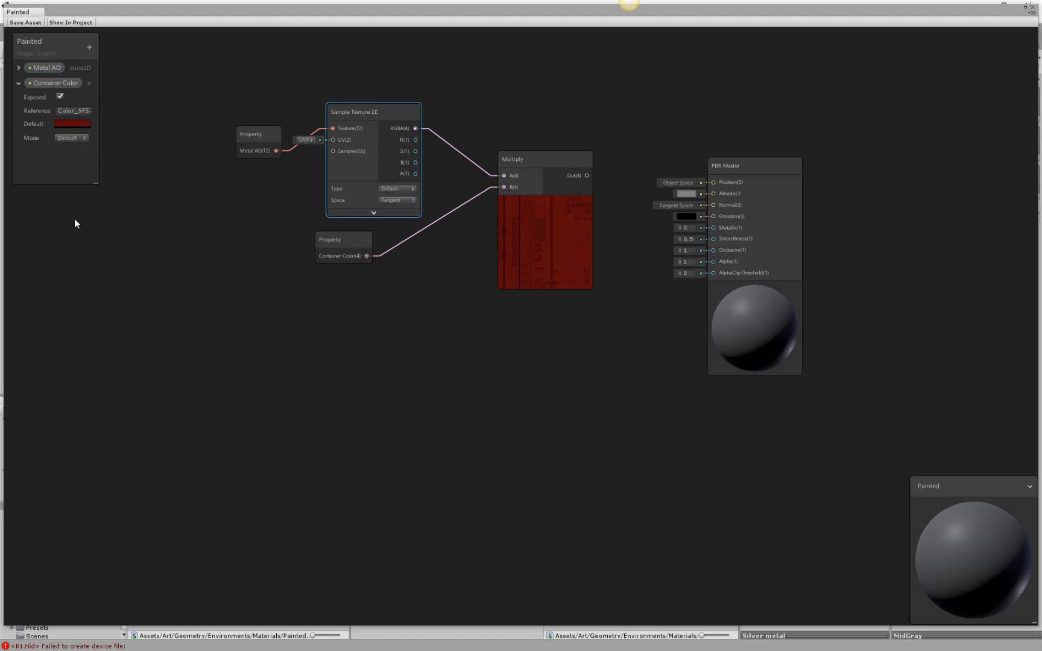
Connect Multiply's output to the PBR Master's Albedo, and compact and align the nodes feeding it.
left_click_drag(588, 175, 716, 195)
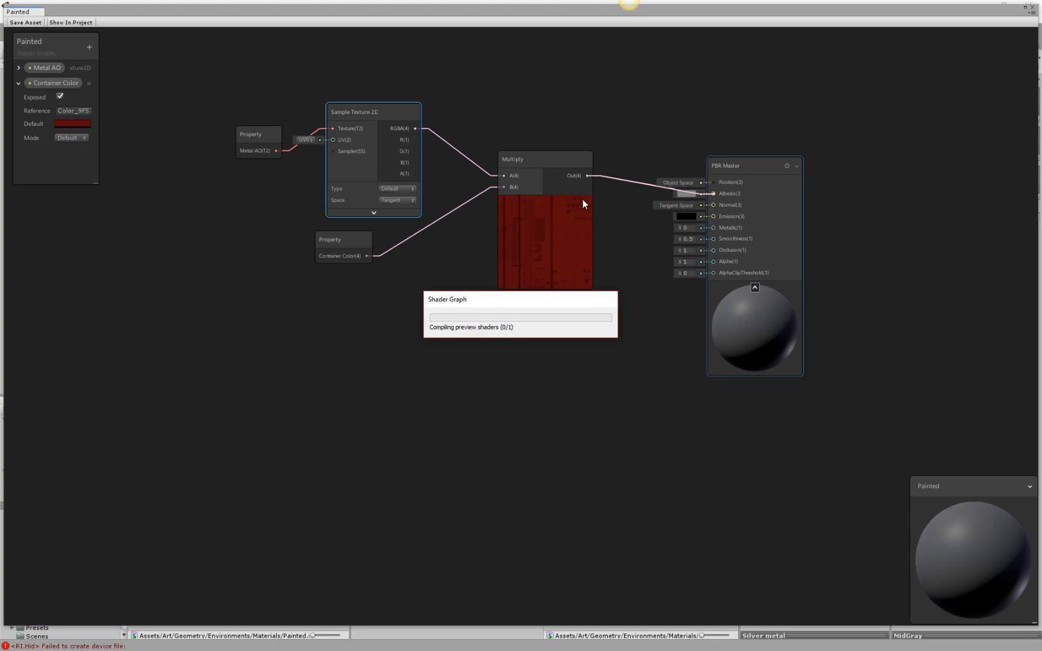
left_click(545, 199)
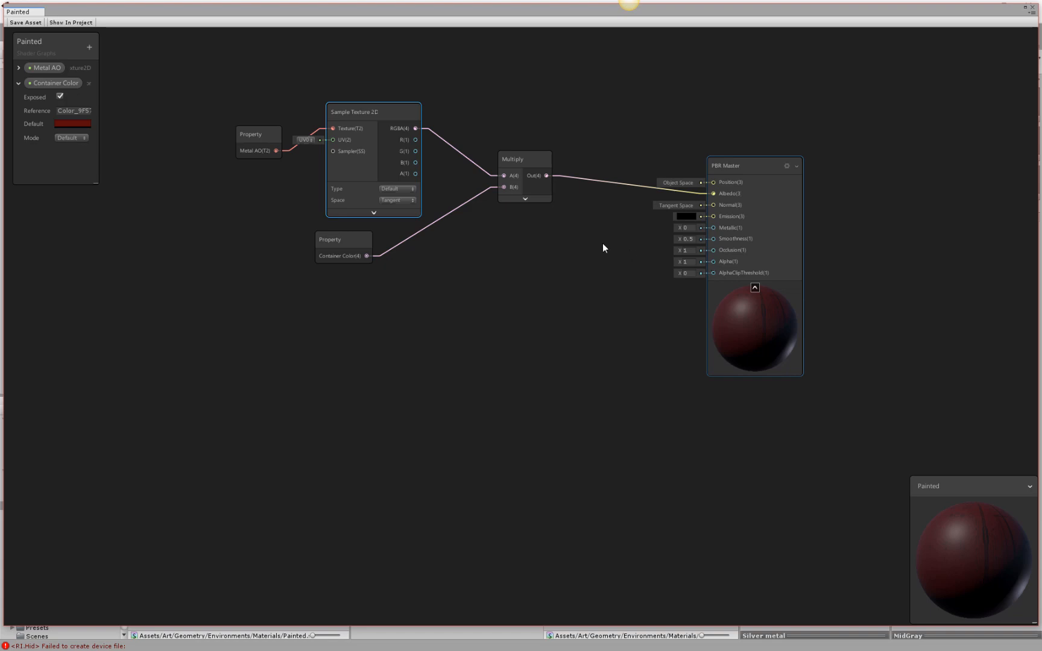
left_click(415, 116)
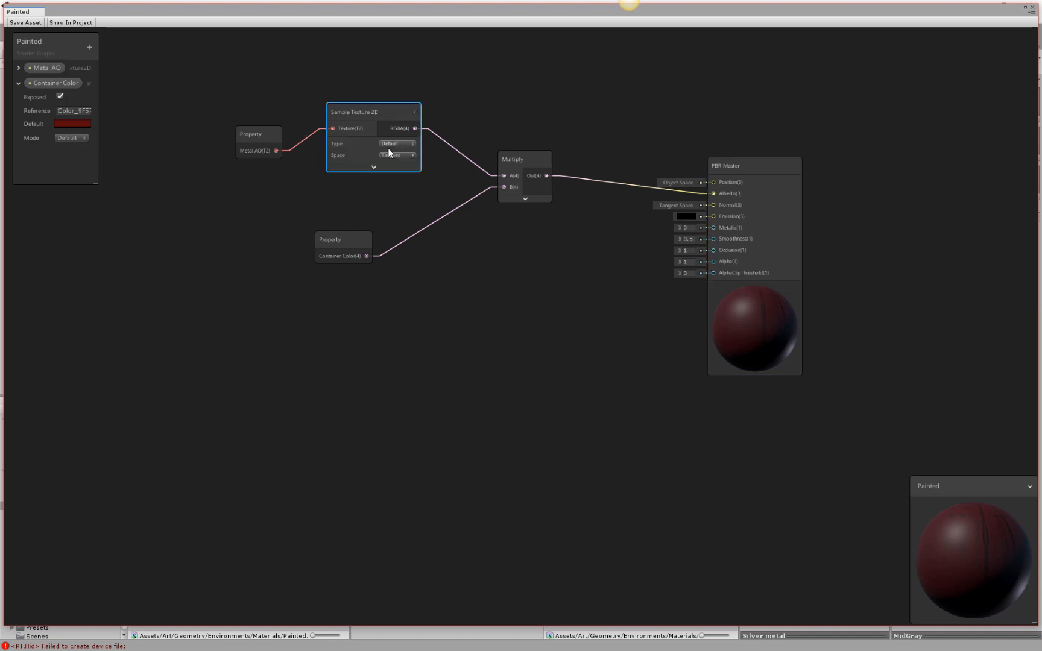
left_click_drag(361, 246, 394, 199)
left_click_drag(270, 135, 289, 112)
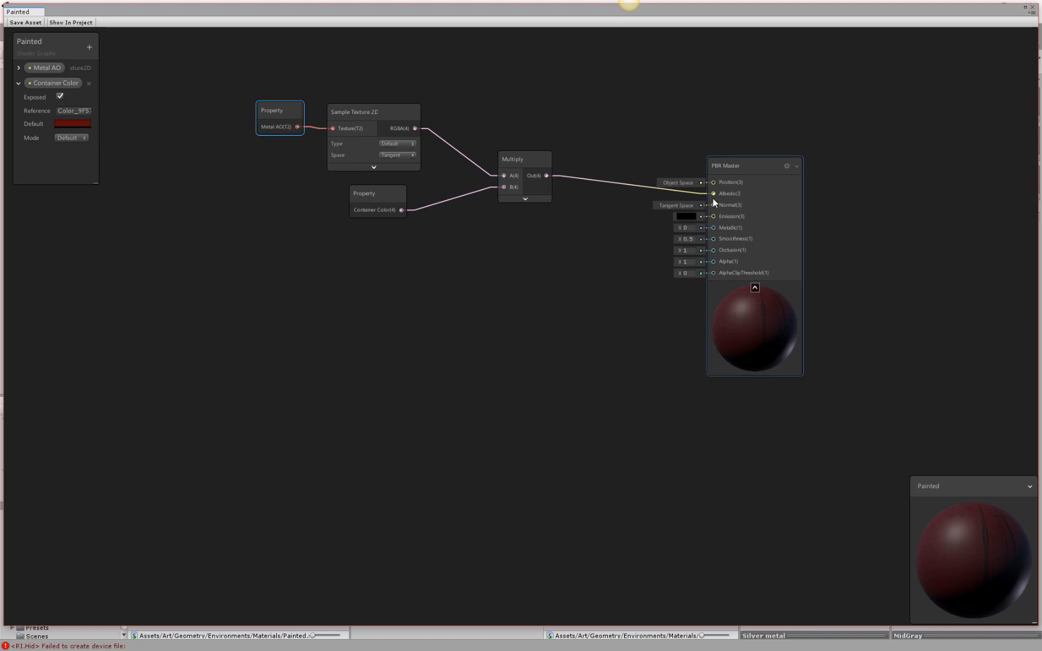
left_click_drag(714, 205, 562, 257)
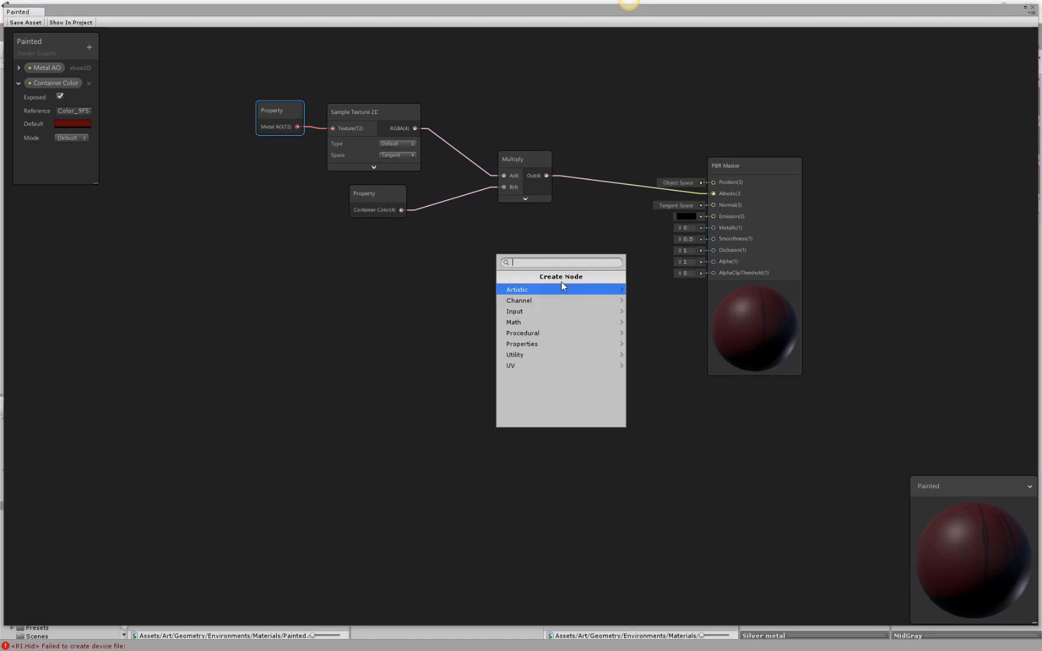
type("sample")
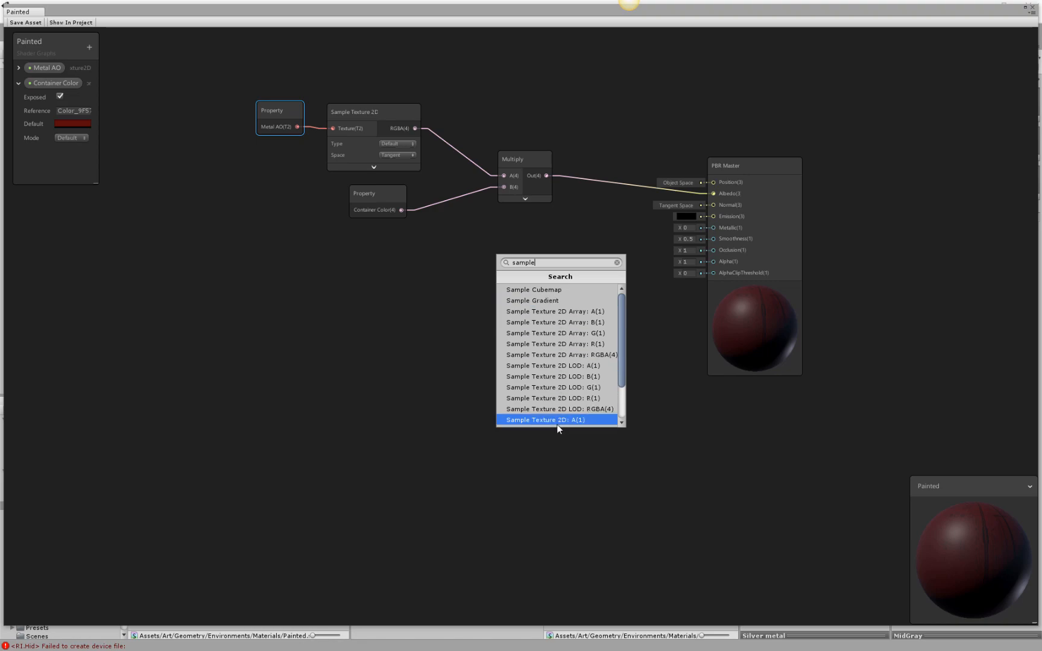
scroll(561, 423, "down", 3)
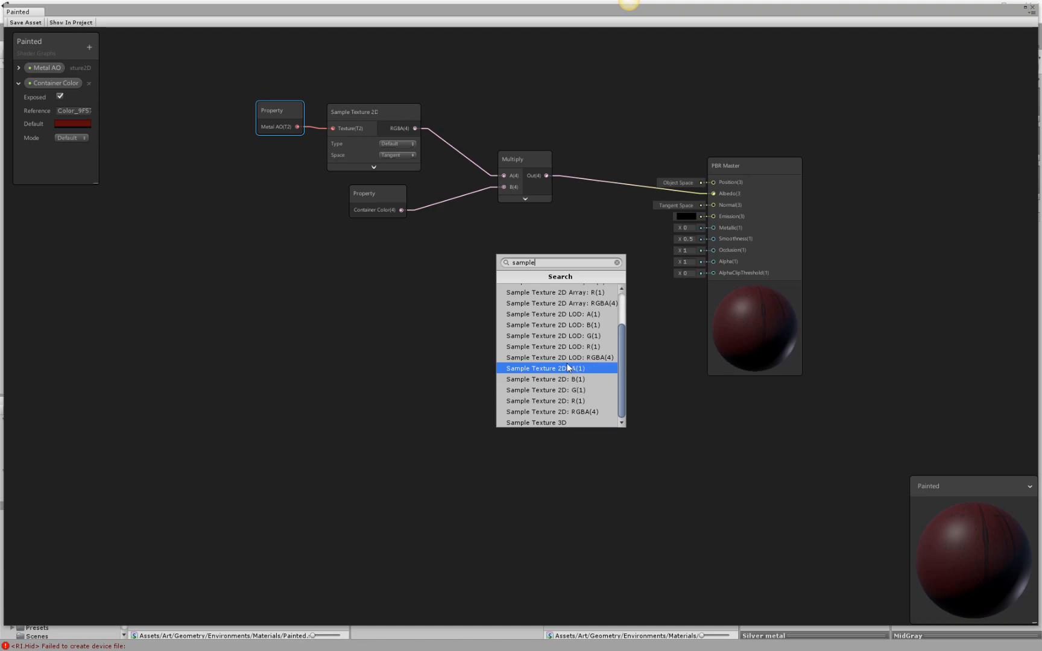
scroll(570, 361, "up", 3)
left_click(644, 304)
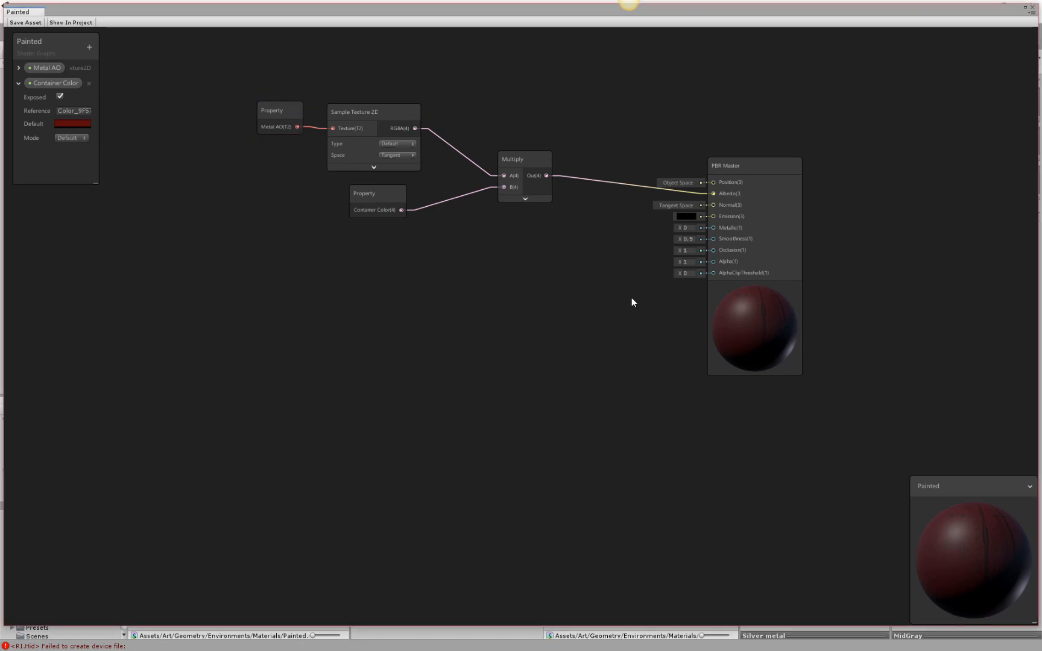
Collapse Container Color's settings and add an exposed Texture2D property named Metal Normal.
left_click(18, 83)
left_click(90, 47)
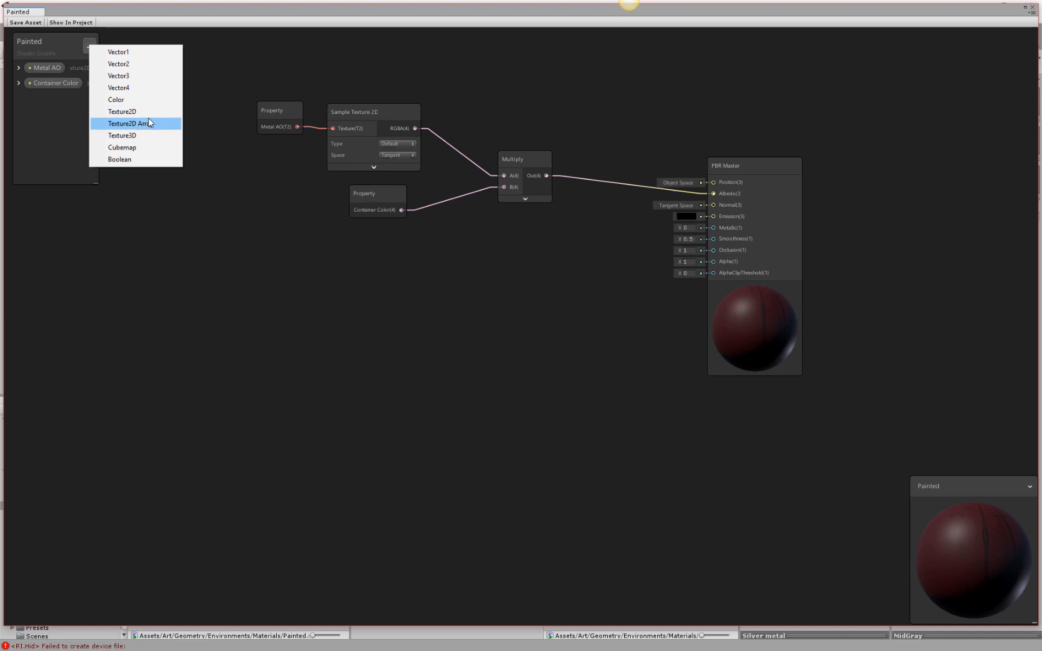
left_click(124, 115)
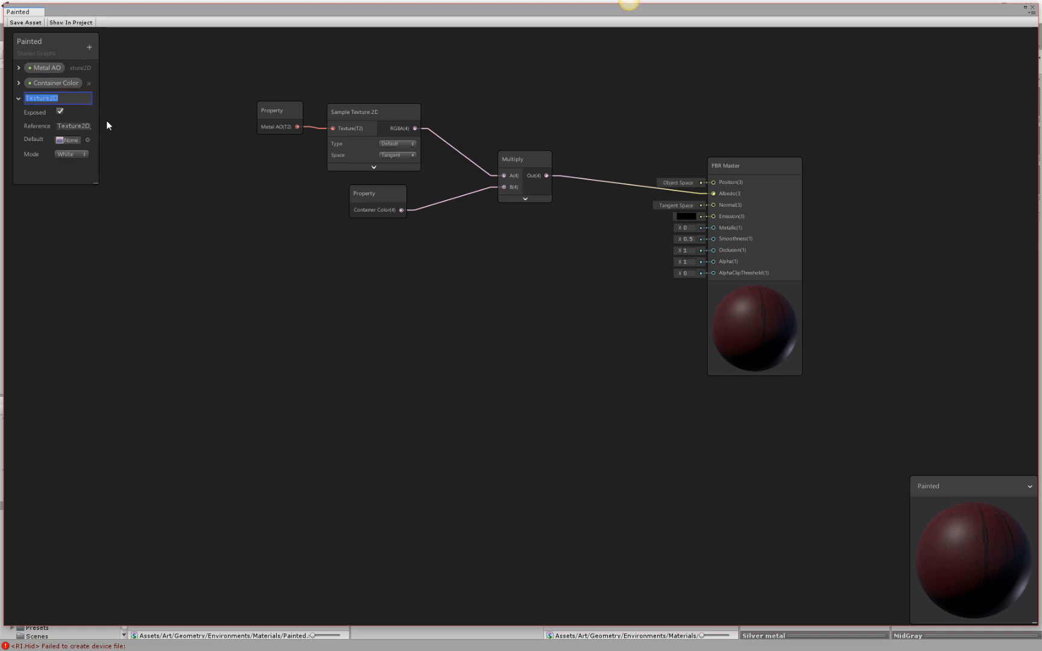
type("Metal Normal")
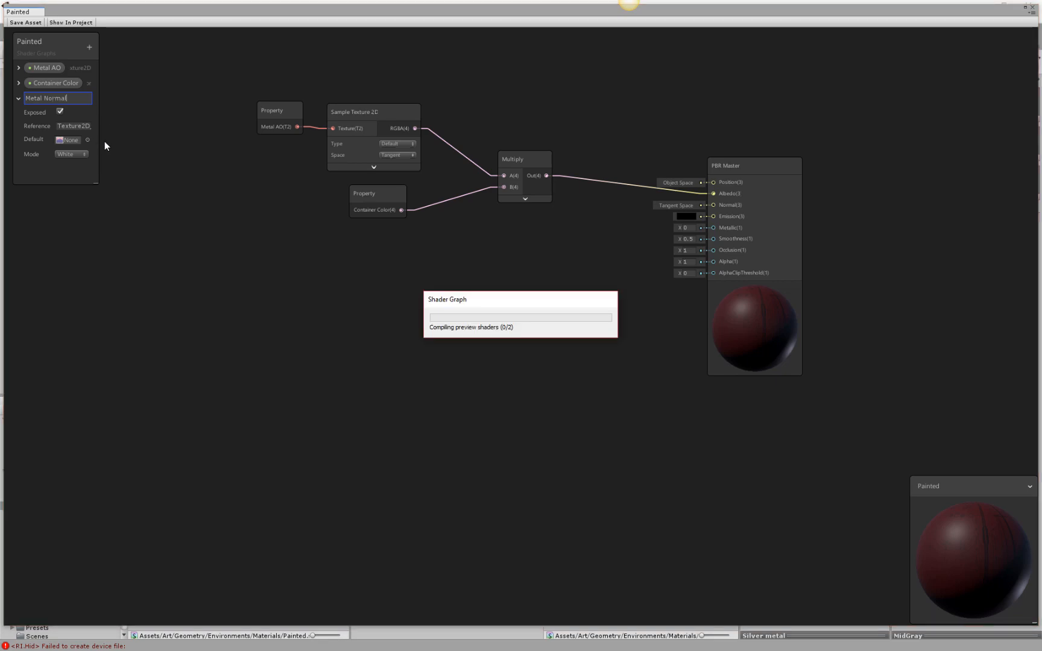
left_click(64, 99)
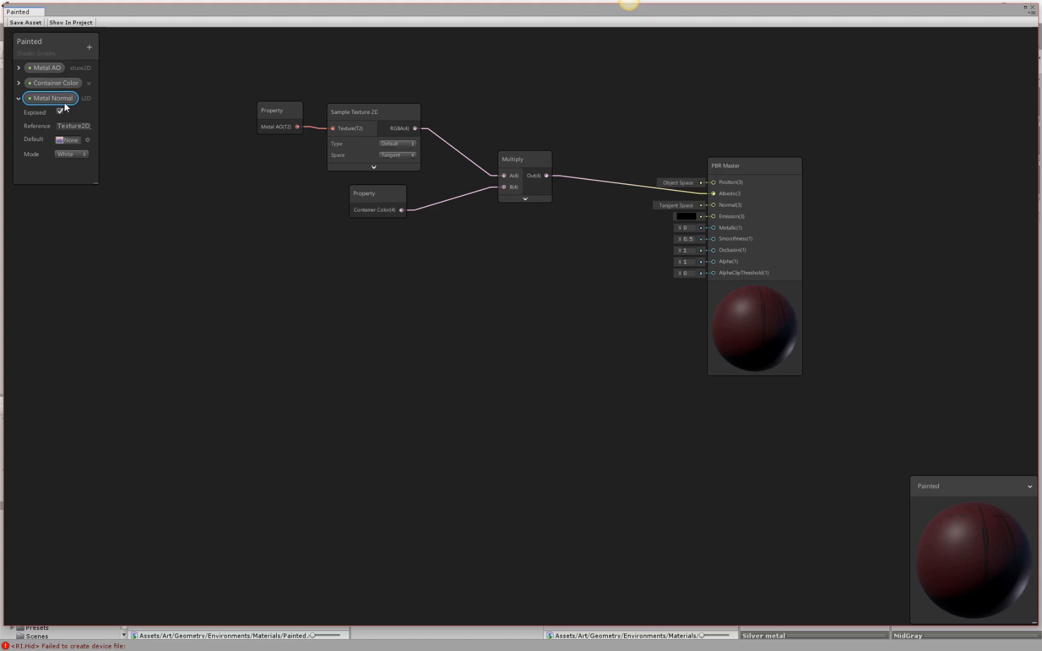
Set Metal Normal's default texture to Trimsheet 1_Normal.
left_click(87, 140)
scroll(935, 404, "down", 3)
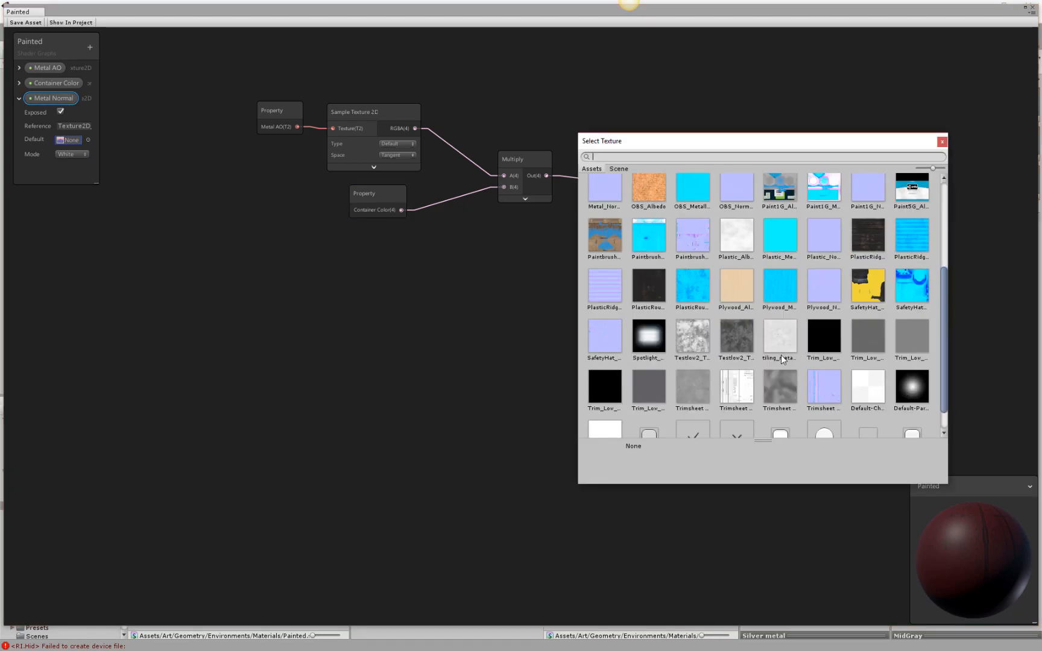
left_click(835, 398)
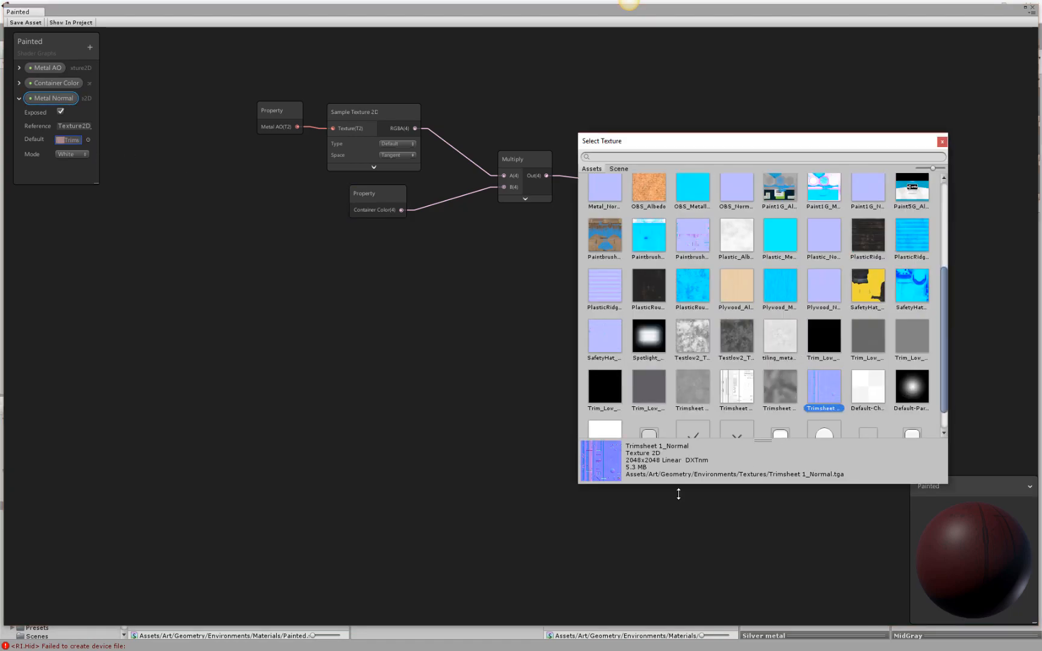
double_click(823, 387)
Place the Metal Normal property in the graph, feeding a new Sample Texture 2D node with its Type set to Normal.
left_click_drag(42, 98, 441, 305)
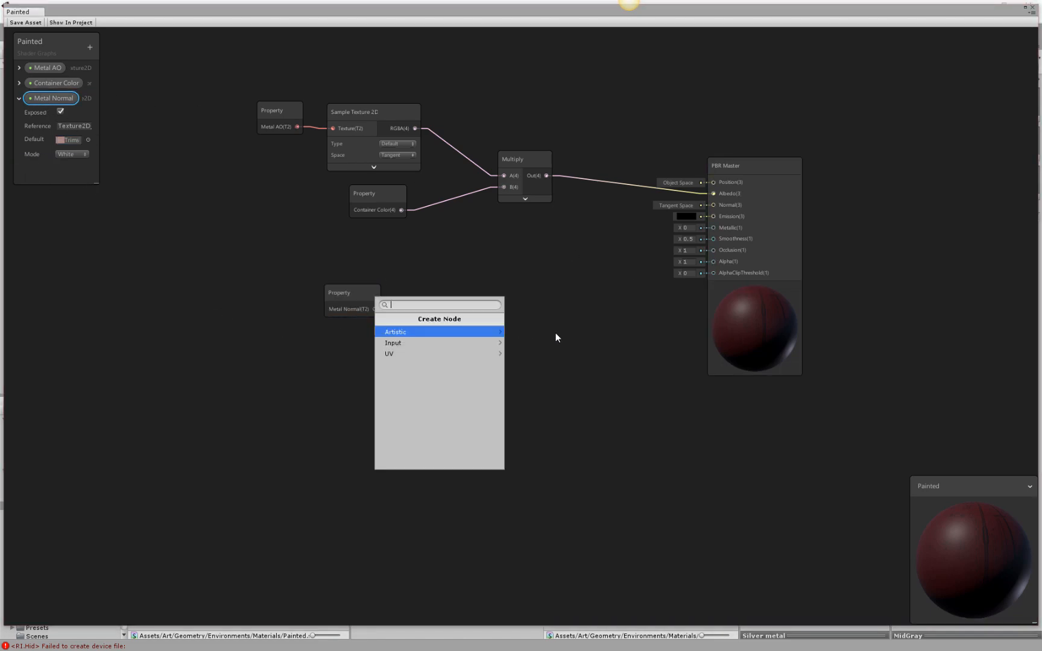
type("sample")
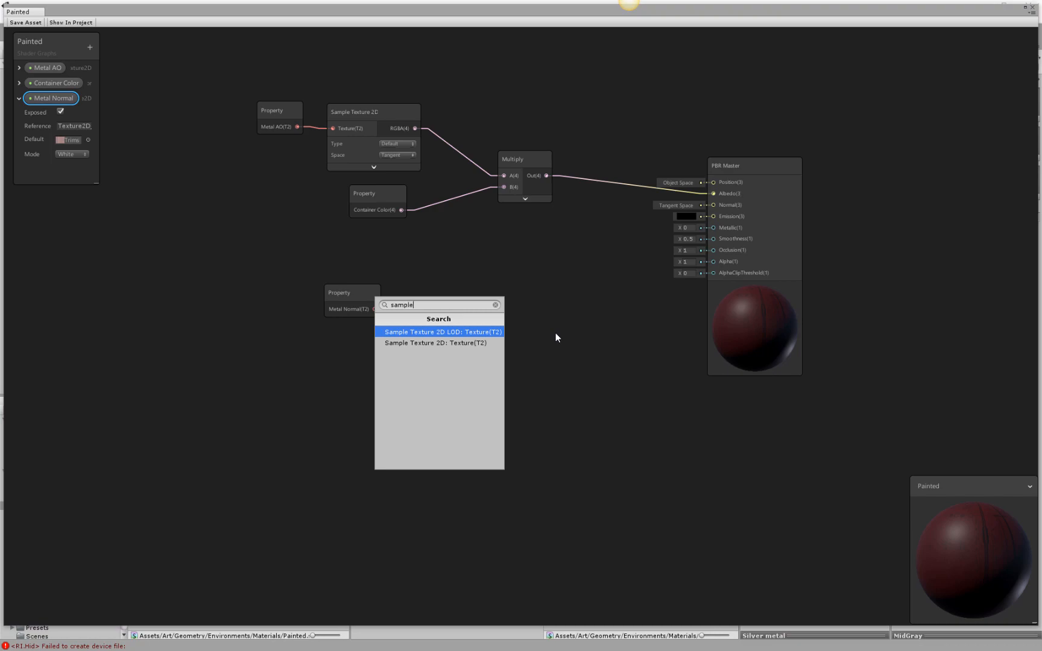
left_click(457, 343)
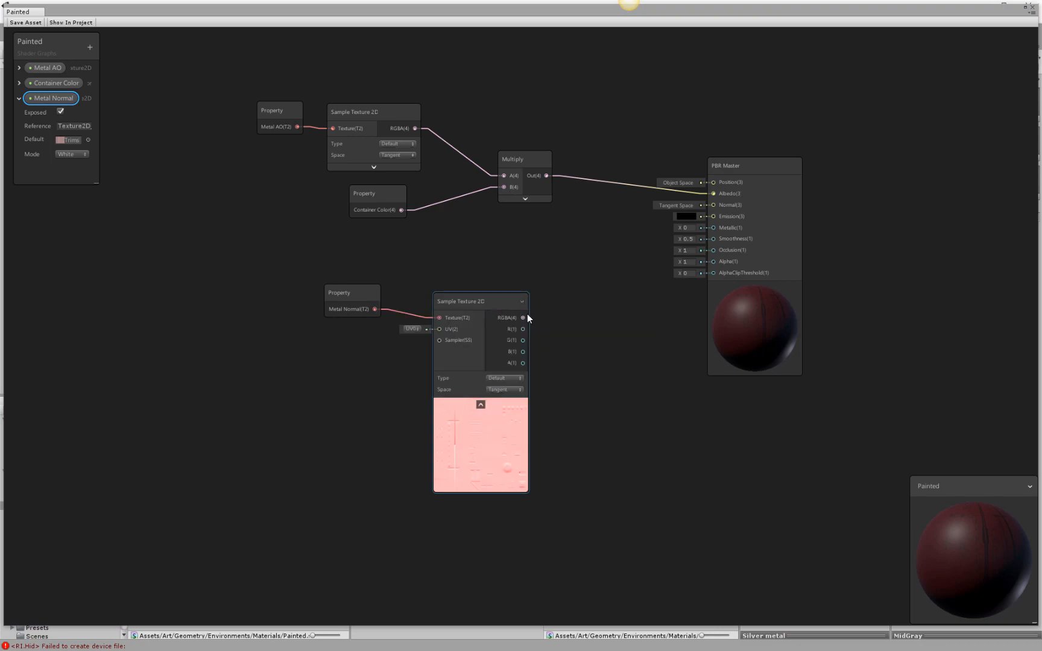
left_click_drag(481, 302, 483, 281)
left_click(505, 358)
left_click(510, 377)
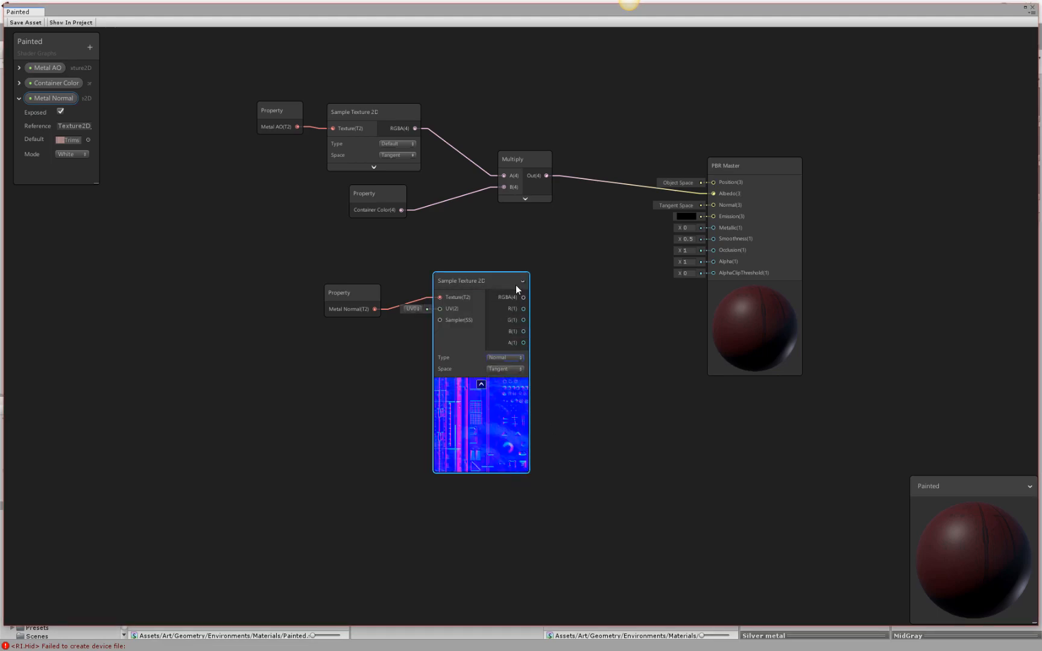
Connect the normal sampler's RGBA output to the PBR Master's Normal, and compact and align both Metal Normal nodes below Container Color.
left_click_drag(524, 297, 713, 206)
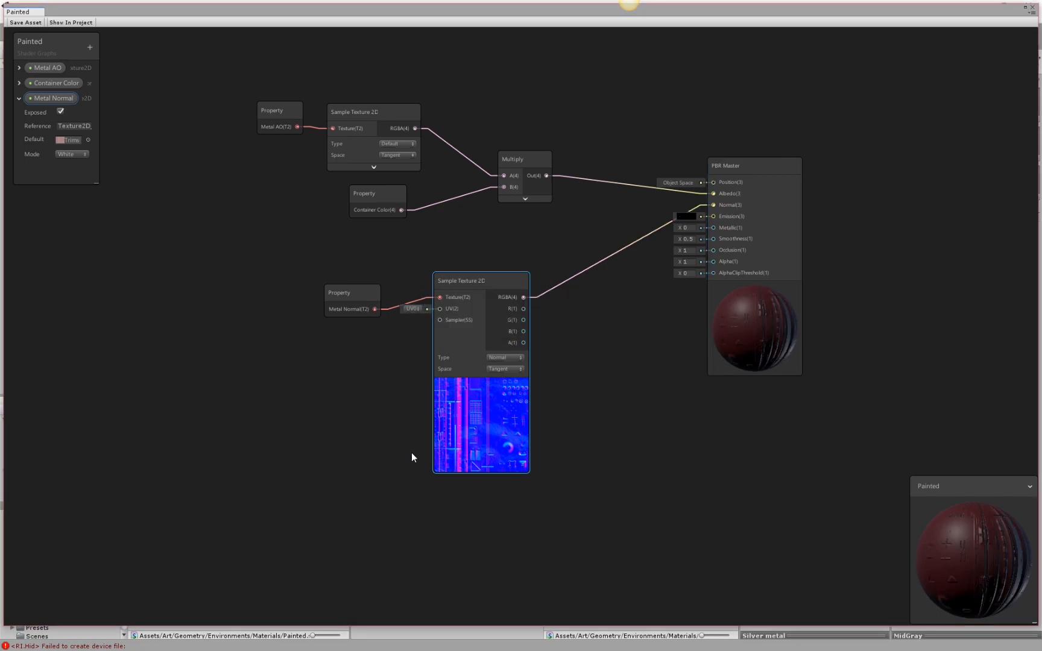
left_click_drag(360, 291, 367, 262)
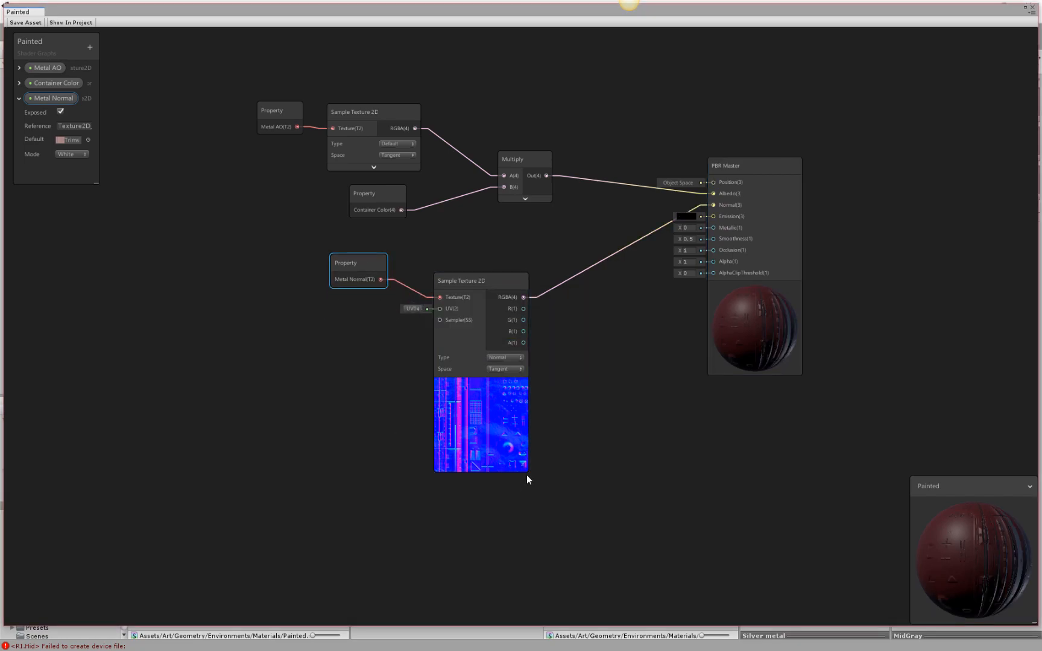
left_click(481, 380)
left_click_drag(472, 280, 490, 230)
left_click(522, 257)
left_click_drag(369, 263, 404, 238)
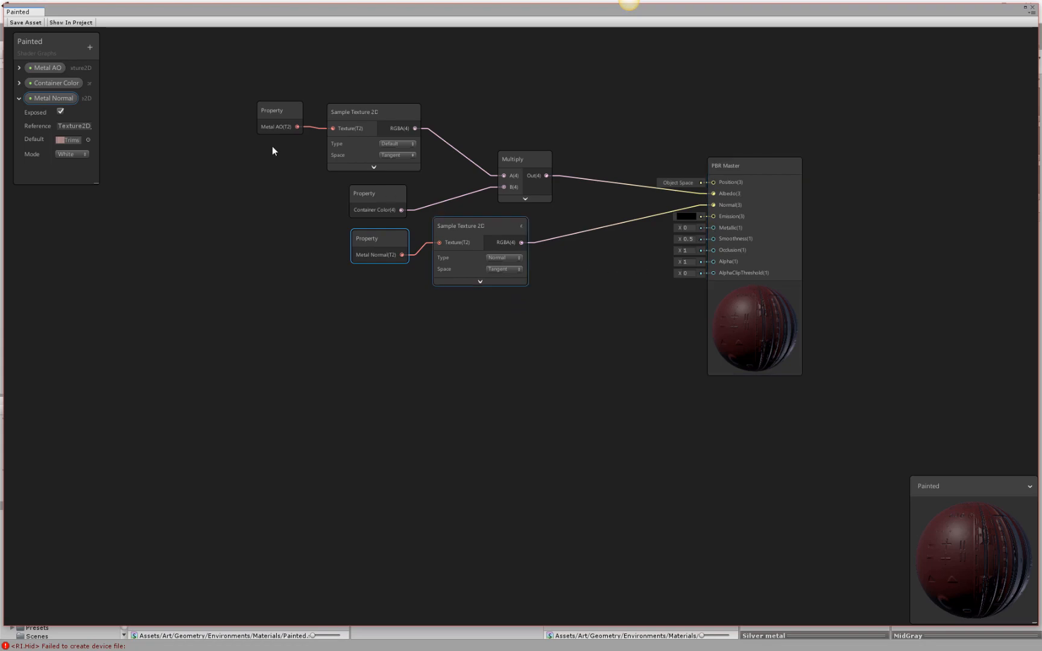
Collapse Metal Normal's settings and add an exposed Texture2D property named Metalic.
left_click(19, 99)
left_click(93, 49)
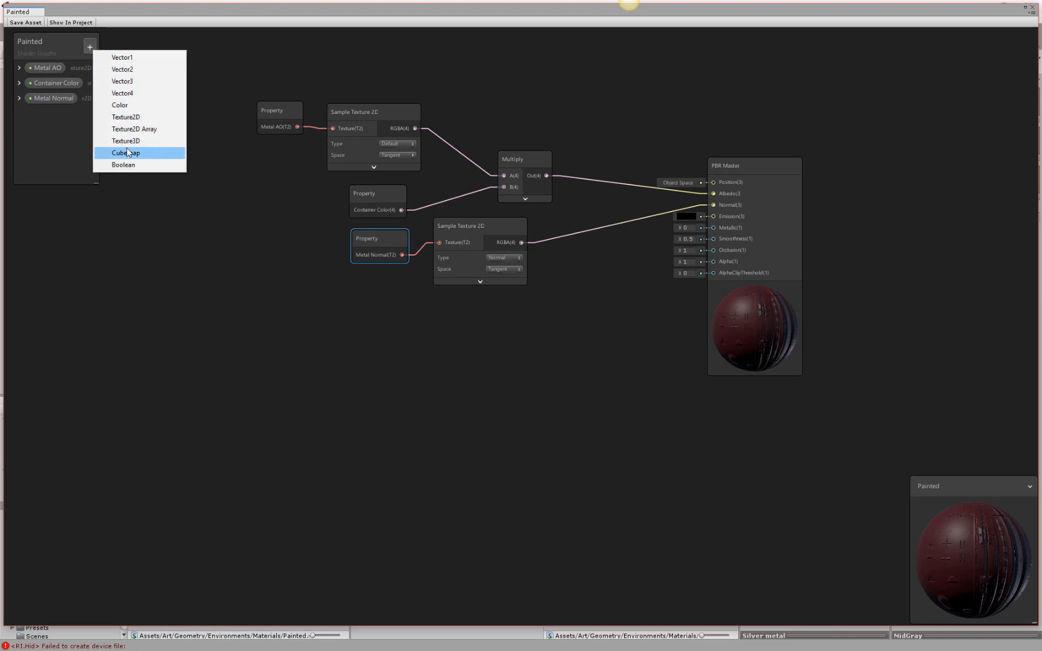
left_click(125, 117)
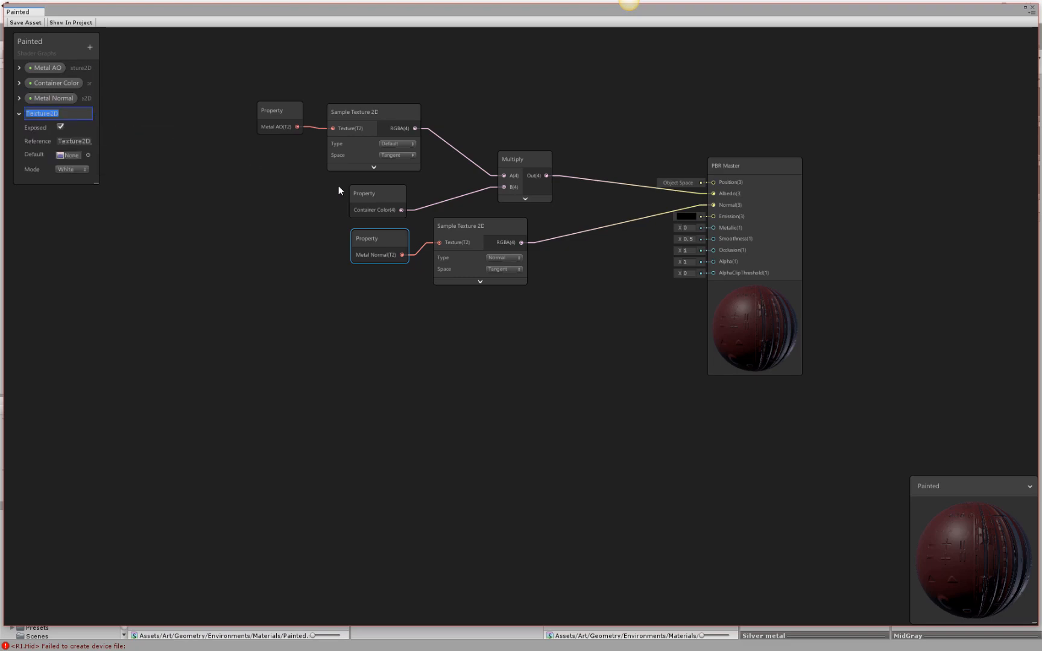
type("Metalic")
Set Metalic's default texture to Testlow2_Trimsheet 1_Metallic.
left_click(87, 155)
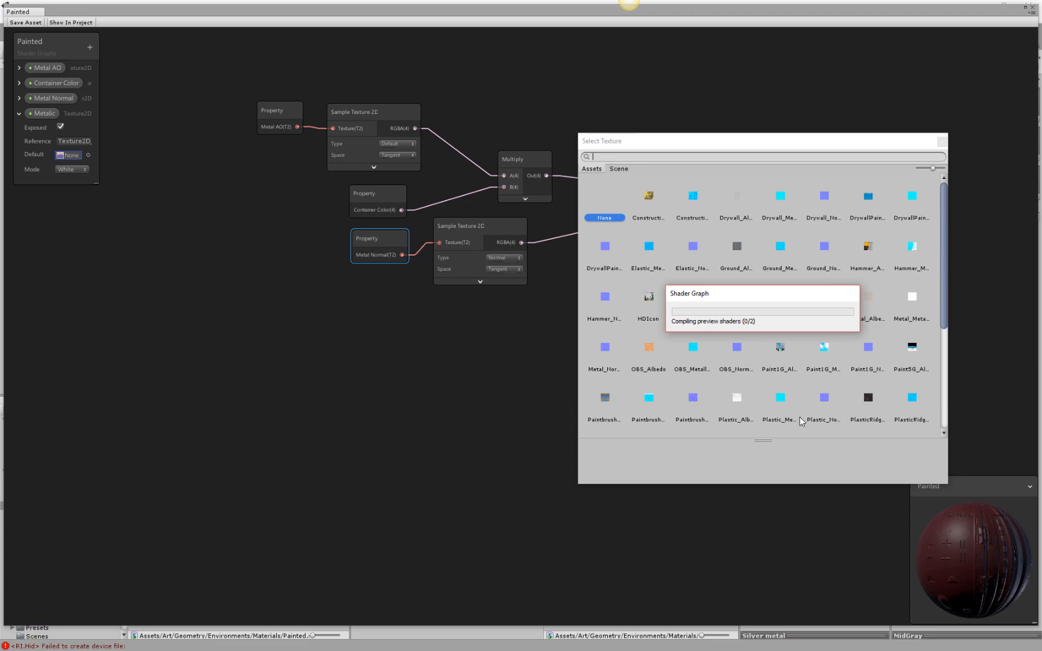
scroll(808, 407, "down", 3)
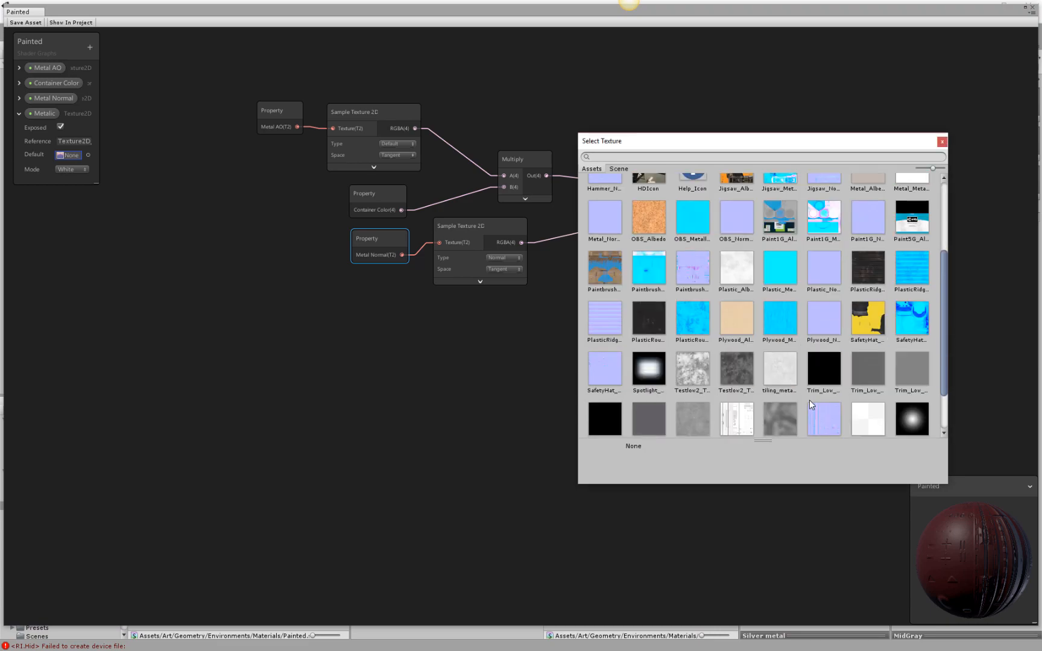
left_click(694, 368)
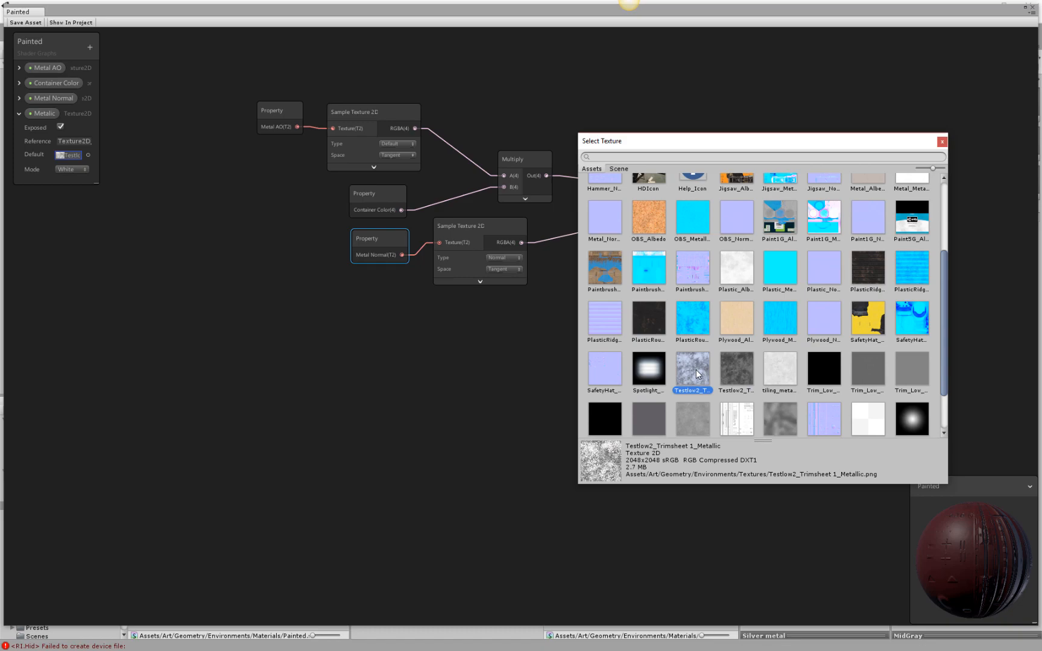
left_click(726, 364)
left_click(698, 367)
double_click(697, 369)
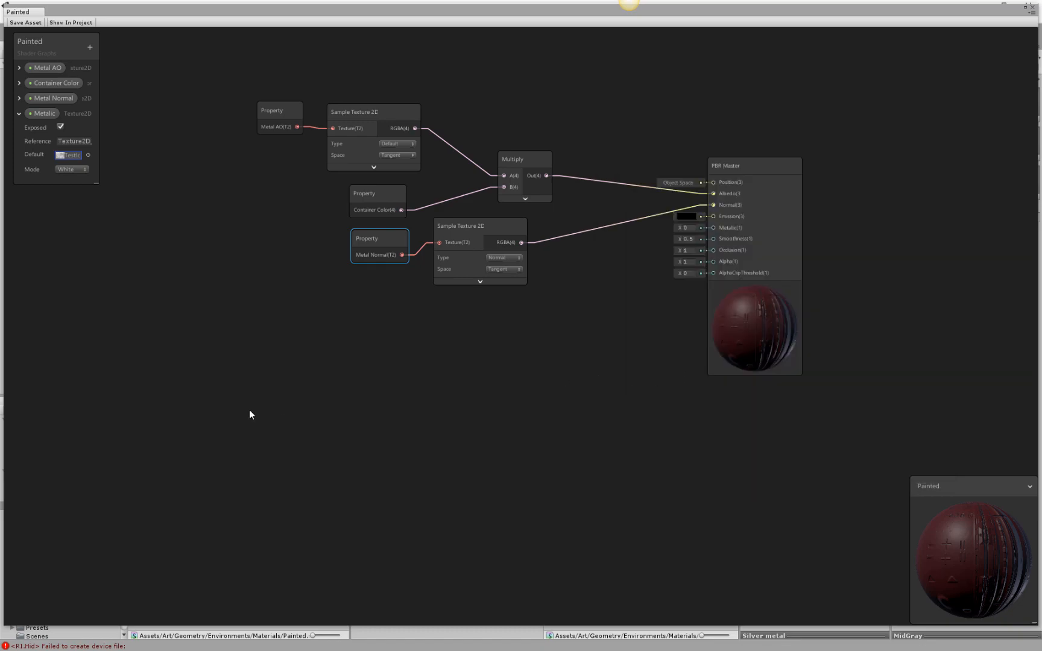
Shift the graph's property blackboard slightly inward and place a Metalic property node below the Metal Normal nodes.
mouse_move(67, 44)
left_mouse_down()
mouse_move(90, 86)
mouse_move(78, 76)
left_mouse_up()
left_click(62, 145)
left_click(39, 146)
left_click_drag(59, 146, 358, 327)
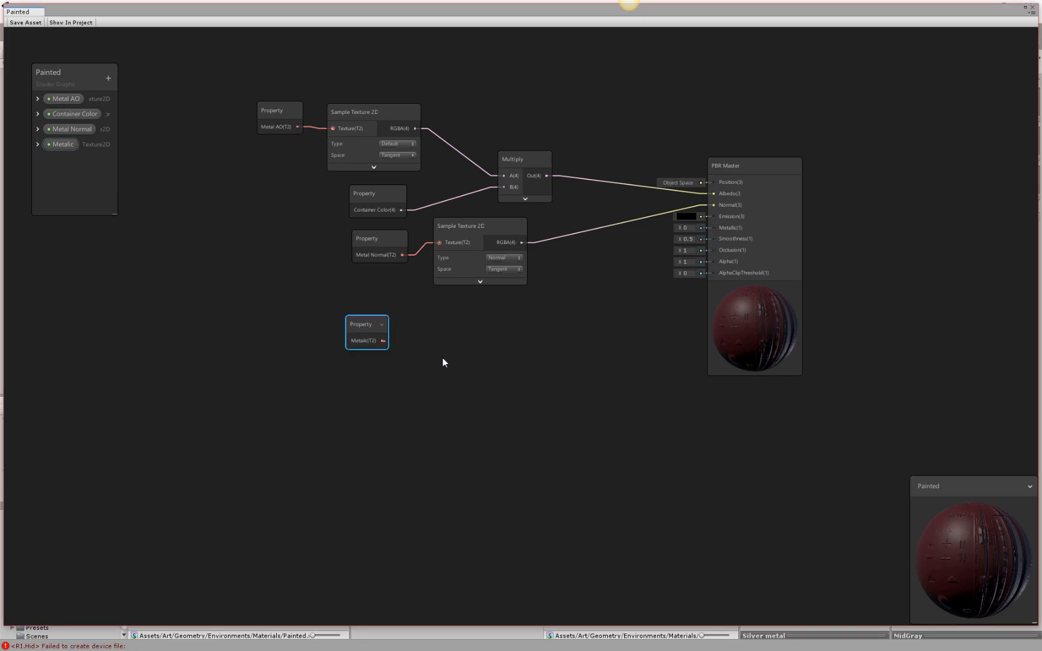
key("space")
type("sam")
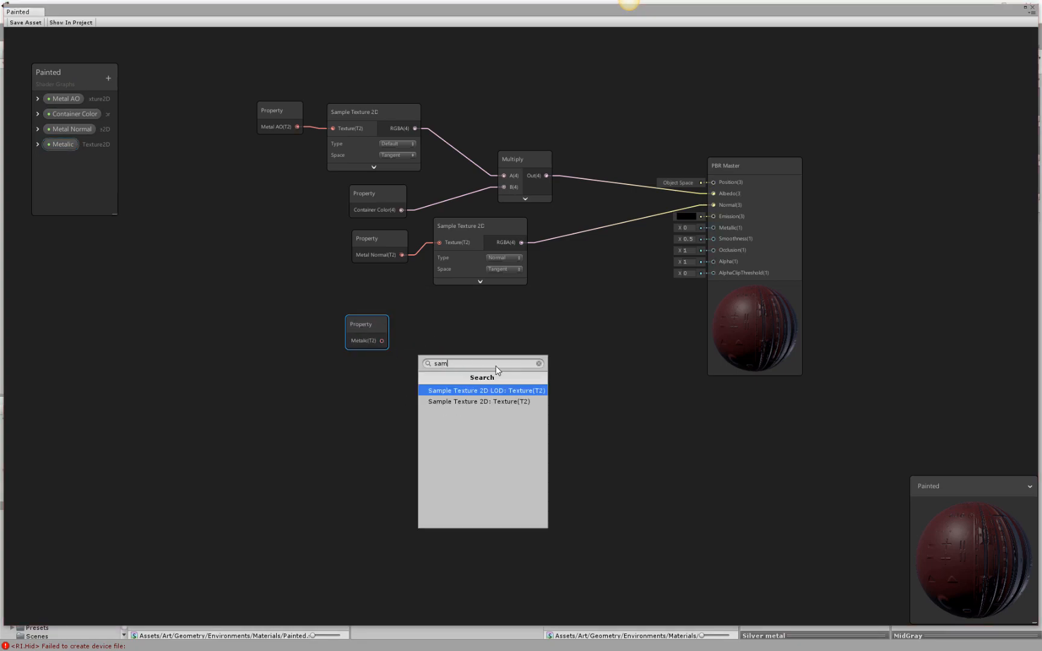
left_click(492, 400)
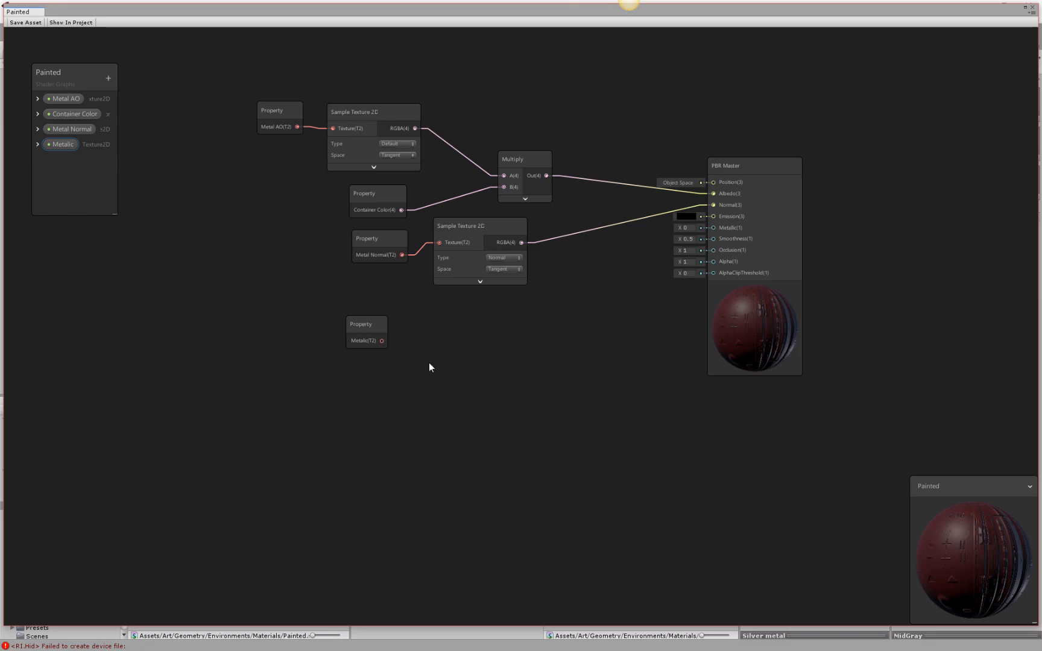
Create a Sample Texture 2D node from the Metalic property and connect its RGBA output to the PBR Master's Metallic.
left_click_drag(383, 341, 429, 351)
type("sample")
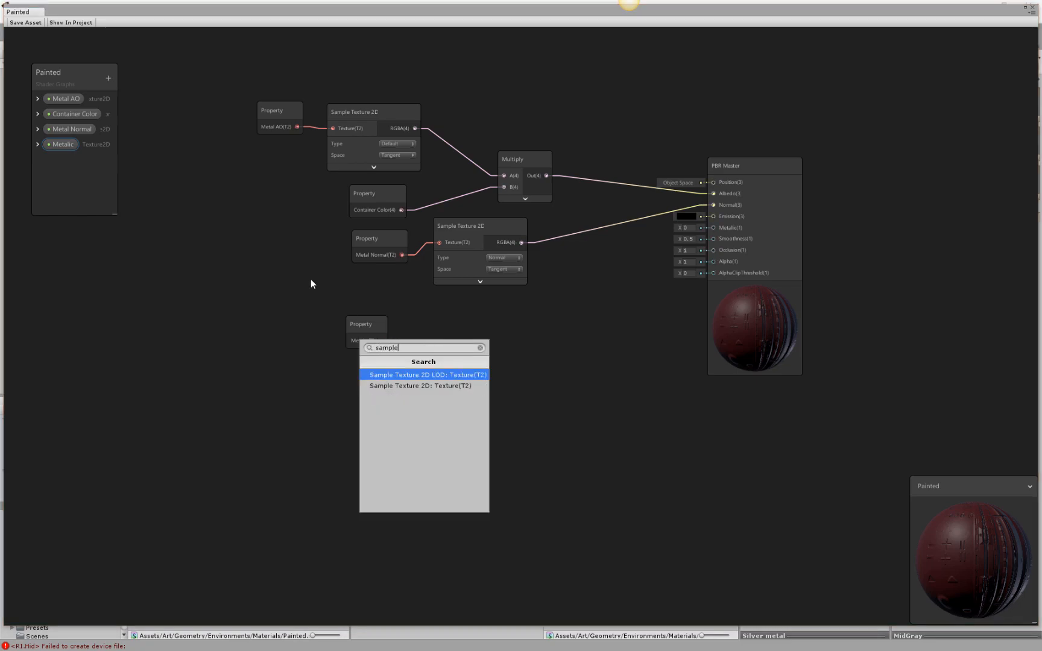
left_click(459, 386)
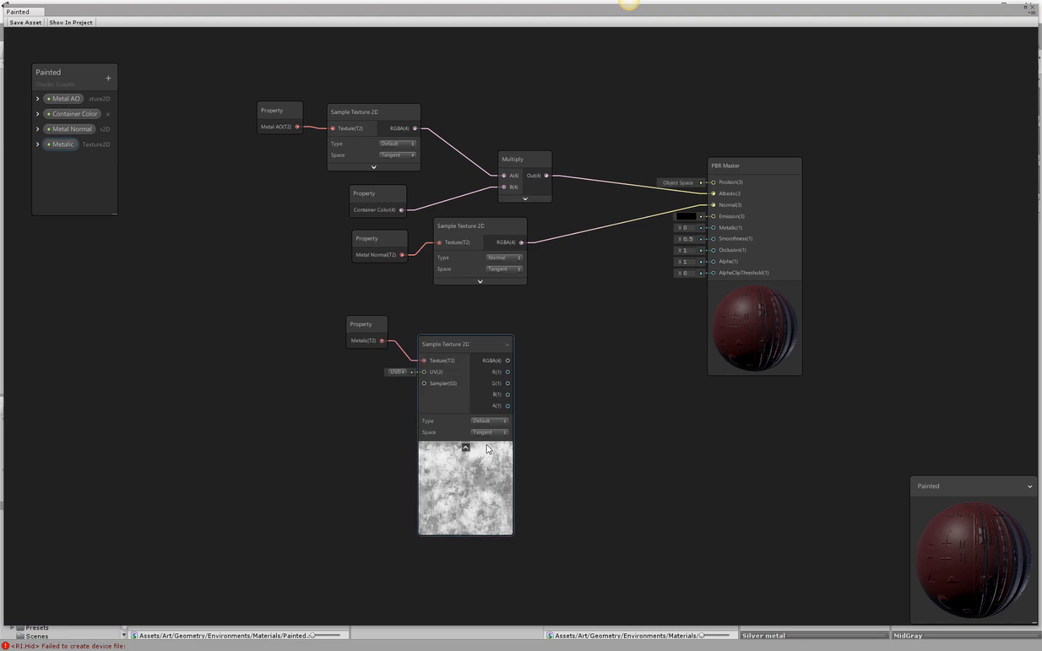
left_click_drag(508, 360, 715, 228)
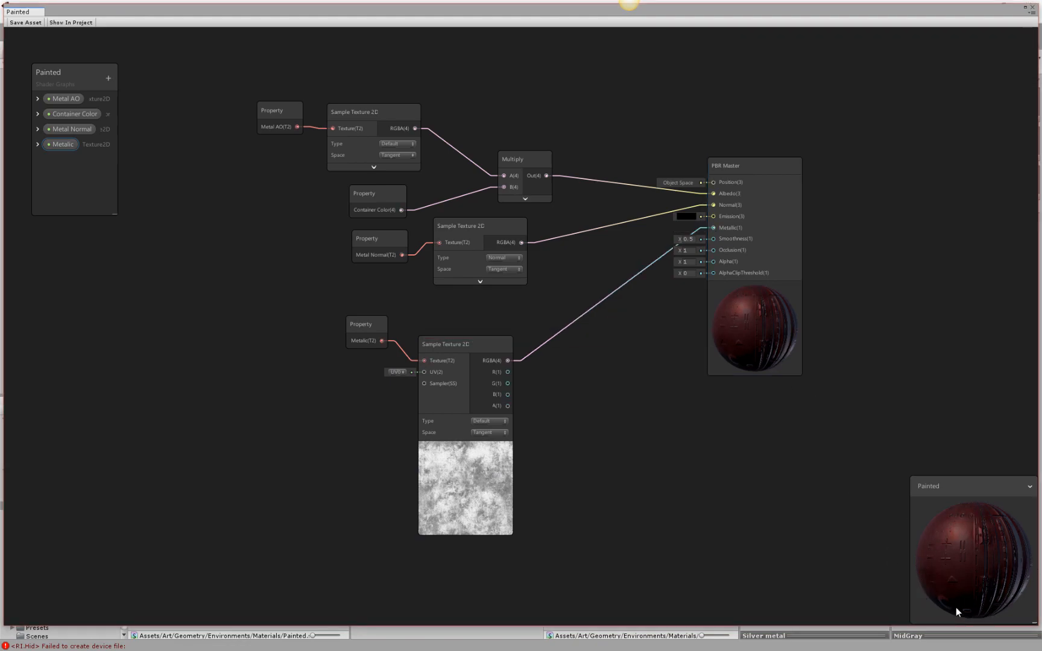
Collapse the Metalic sampler's unused ports and preview, and align it beside its property node.
mouse_move(753, 288)
left_mouse_down()
mouse_move(767, 290)
mouse_move(757, 310)
left_mouse_up()
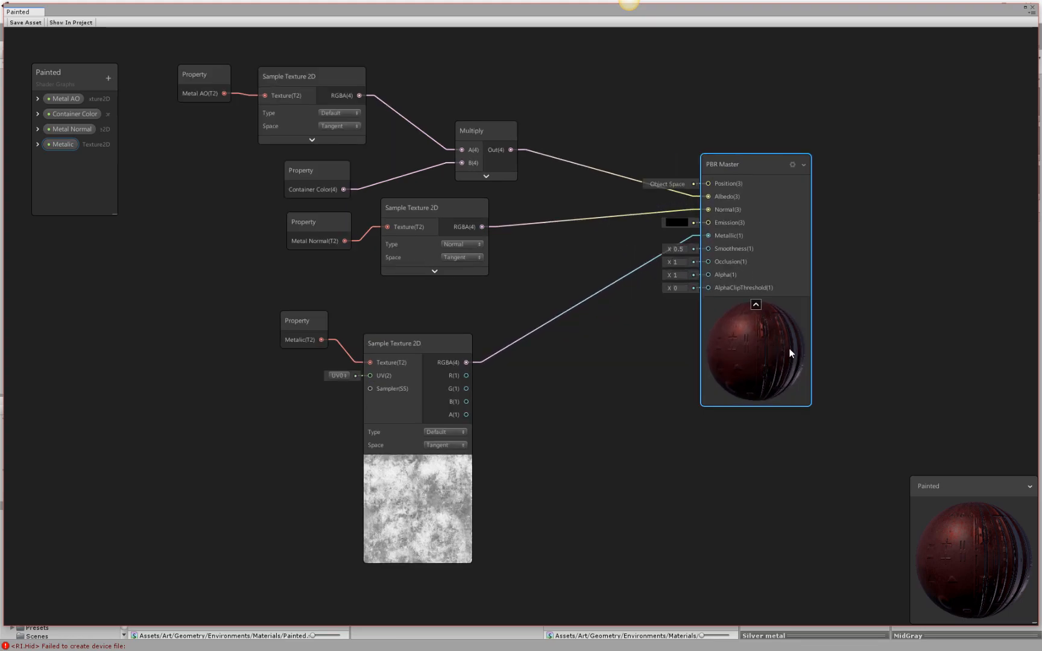
scroll(779, 348, "down", 1)
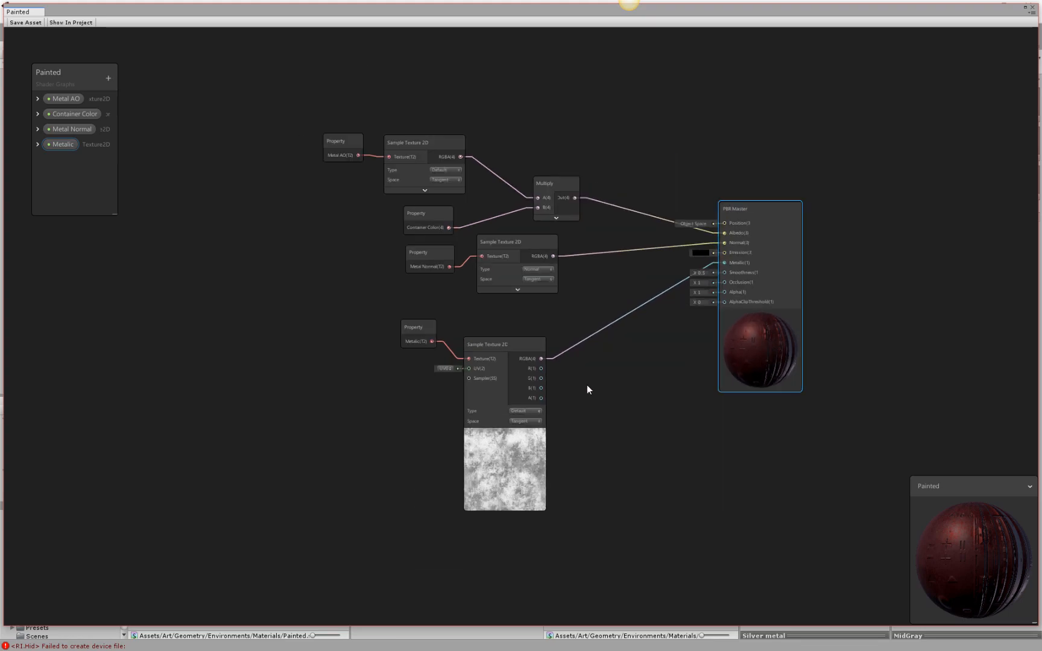
left_click(542, 346)
left_click(505, 395)
mouse_move(508, 346)
left_mouse_down()
mouse_move(519, 319)
mouse_move(506, 324)
left_mouse_up()
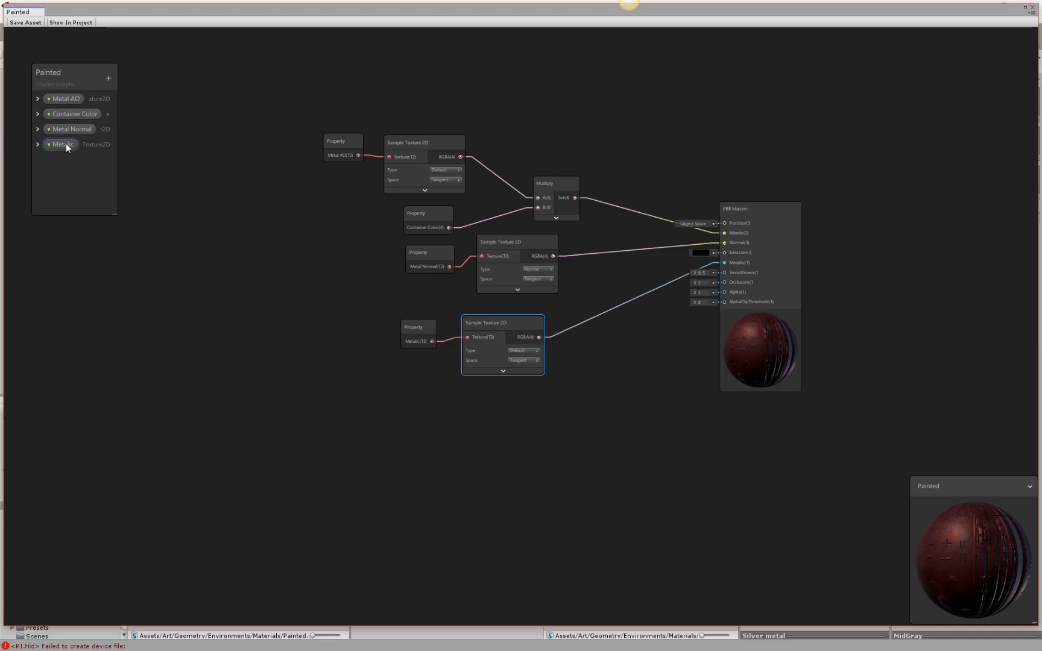
Add an exposed Texture2D property named Roughness.
left_click(109, 78)
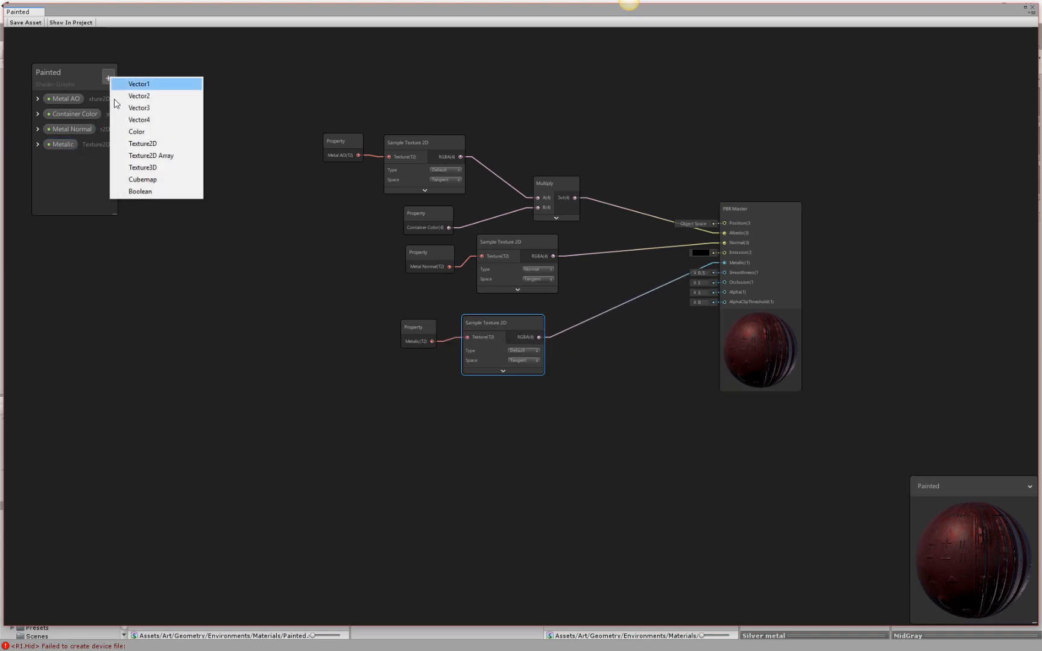
left_click(135, 149)
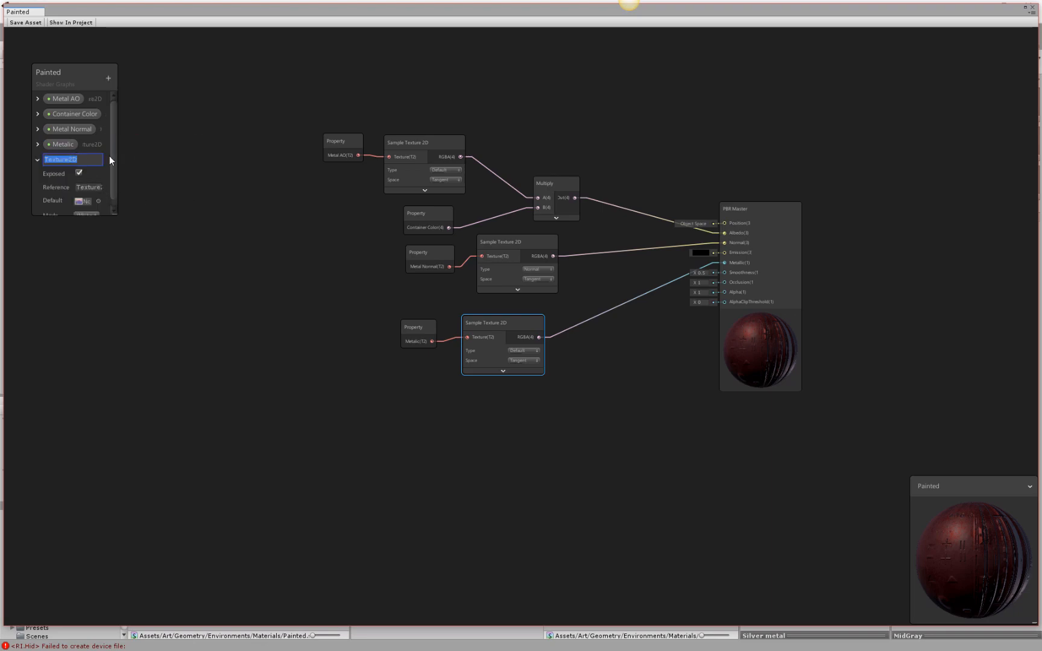
type("Smooth")
key("BackSpace")
key("BackSpace")
key("BackSpace")
key("BackSpace")
key("BackSpace")
key("BackSpace")
type("P")
type("gh")
type("ness")
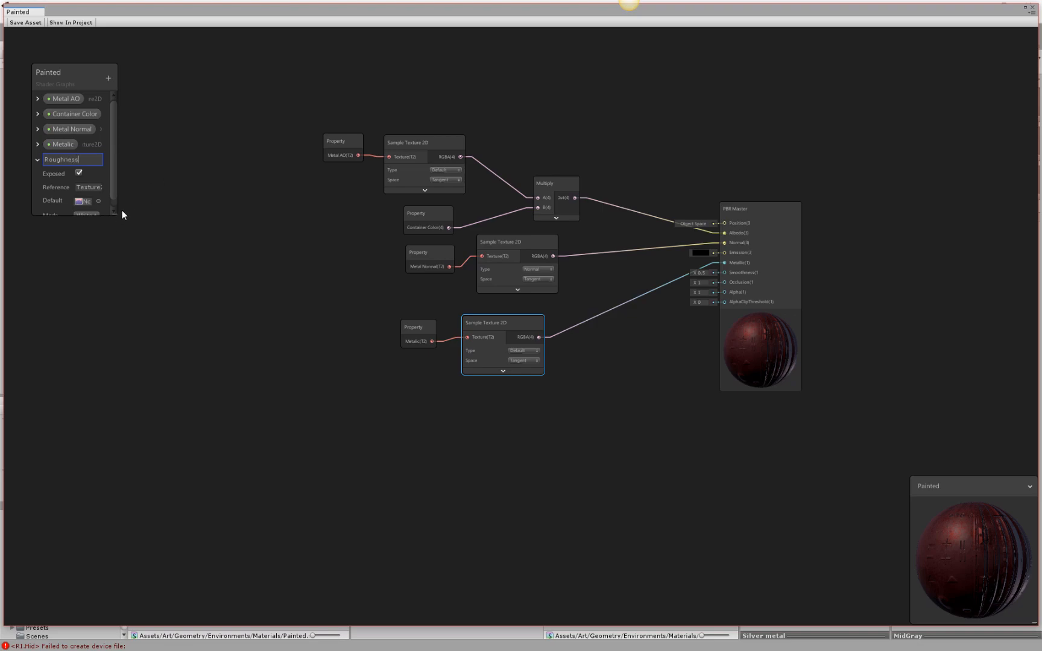
Set Roughness's default texture to Testlow2_Trimsheet 1_Roughness.
left_click(98, 201)
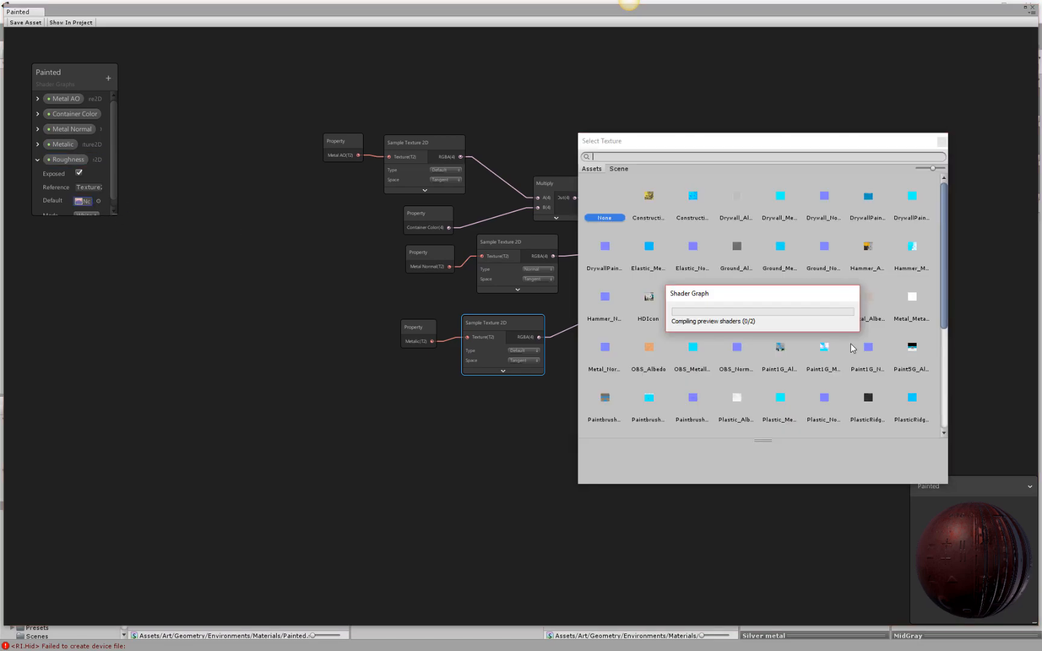
scroll(836, 367, "down", 3)
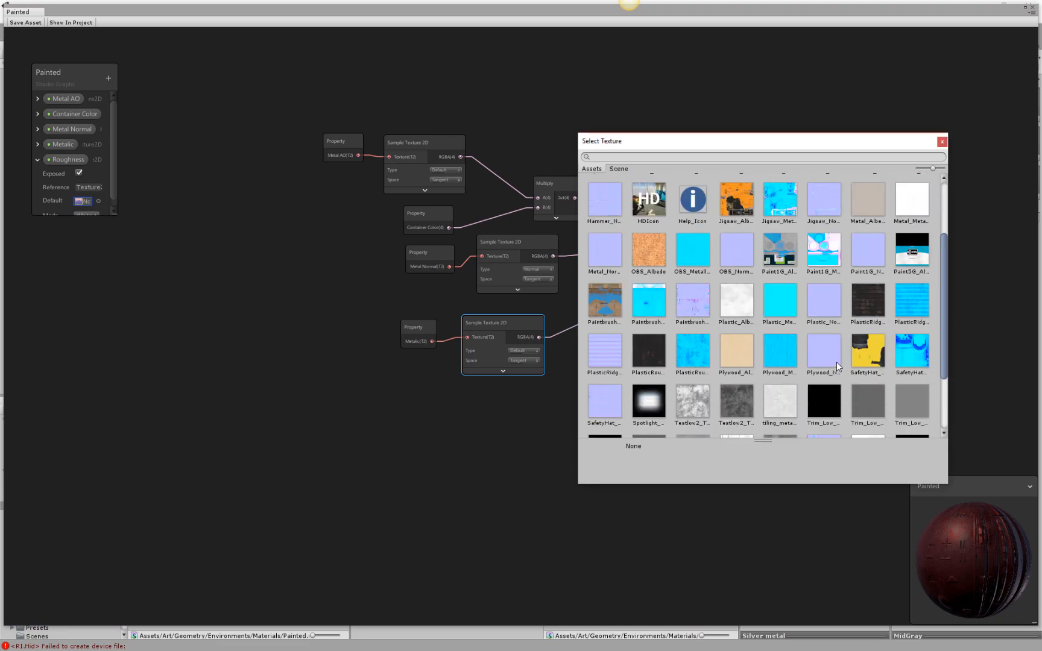
scroll(836, 361, "down", 2)
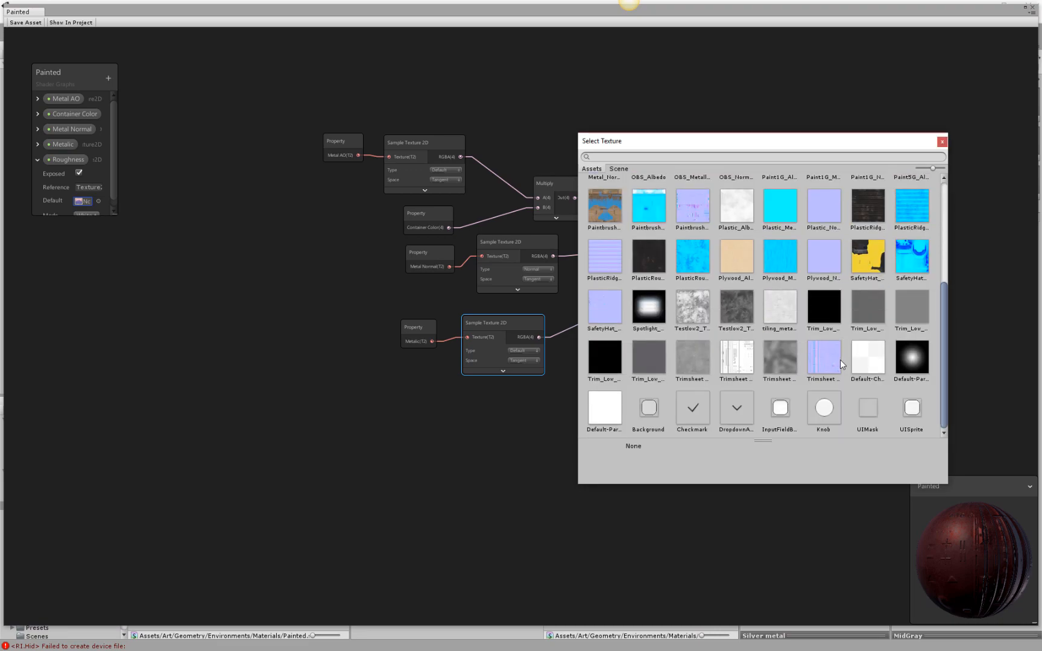
left_click(733, 299)
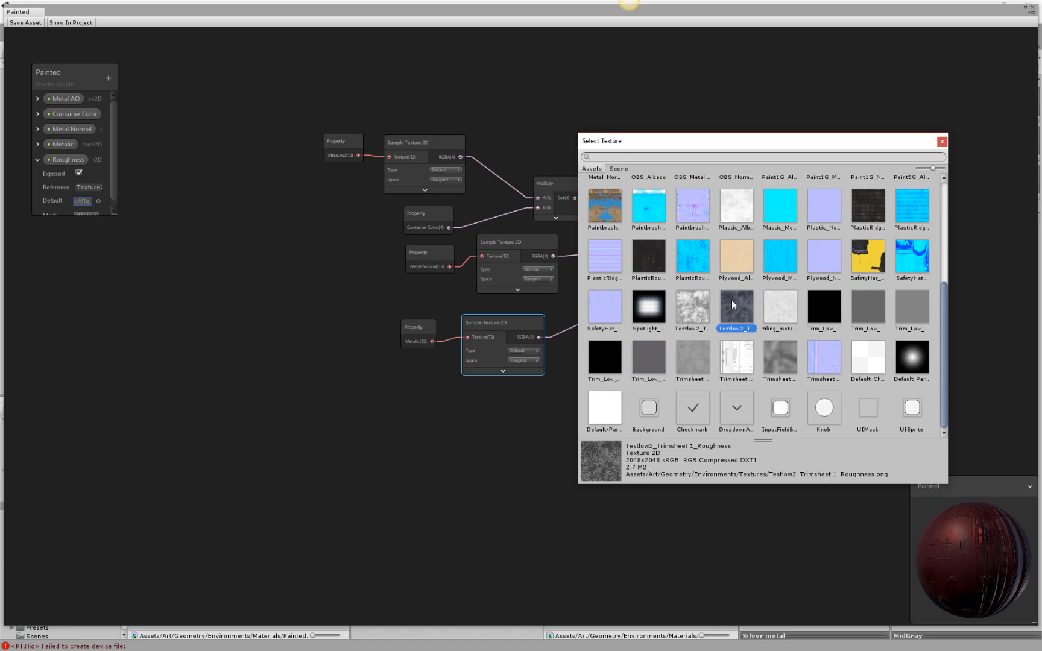
Place the Roughness property node in the graph and duplicate the Metalic Sample Texture 2D node beside it, with its ports expanded.
double_click(732, 300)
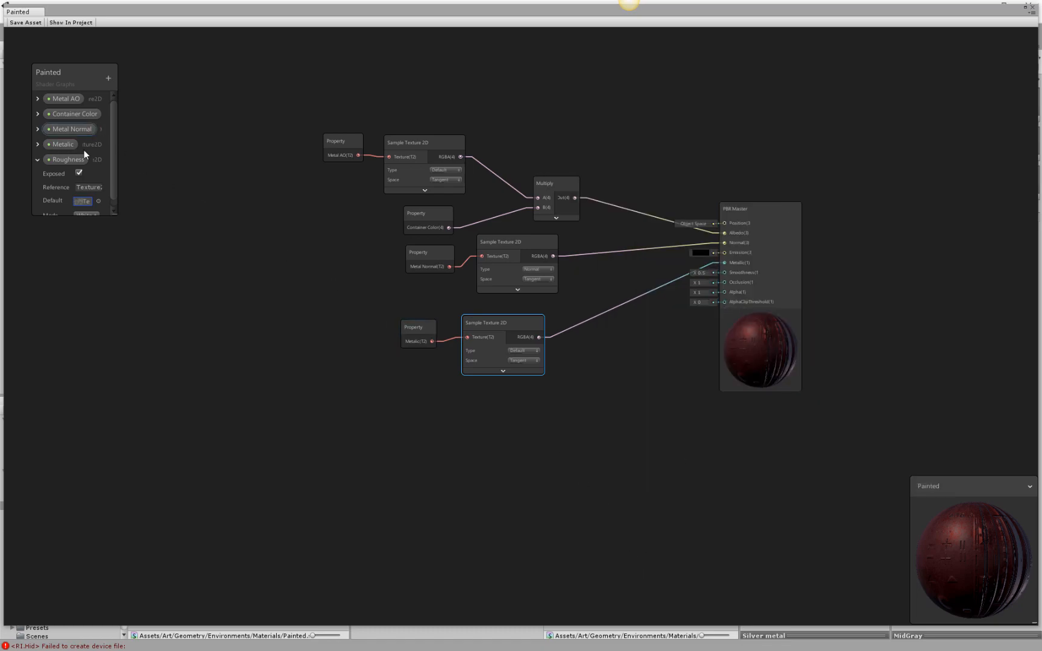
left_click_drag(68, 159, 427, 418)
left_click(499, 326)
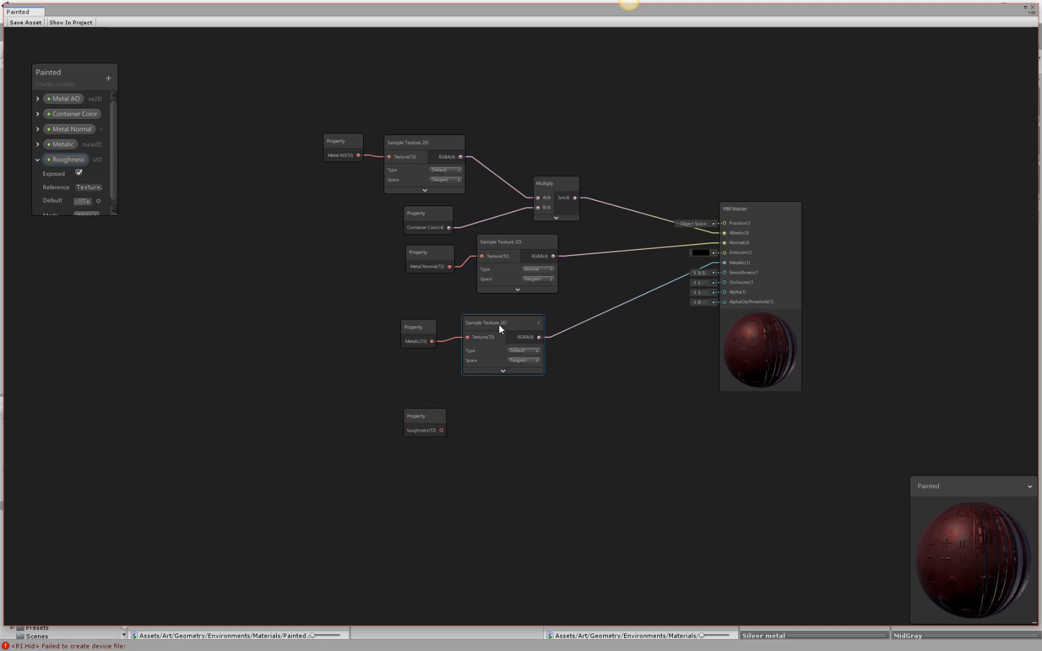
key("ctrl+d")
left_click_drag(511, 340, 503, 403)
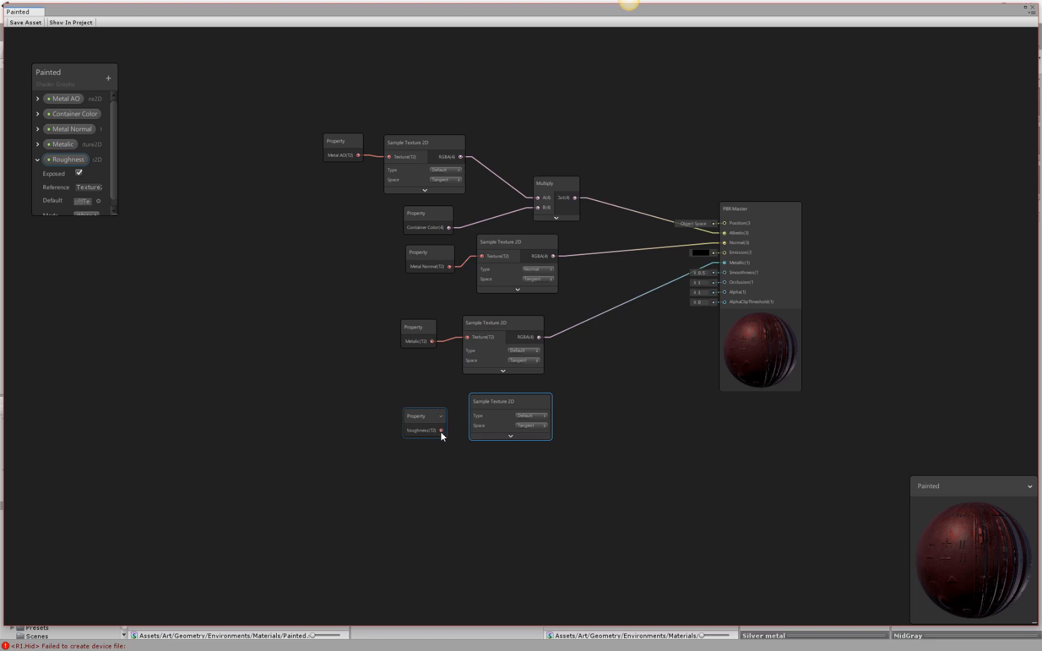
left_click(549, 402)
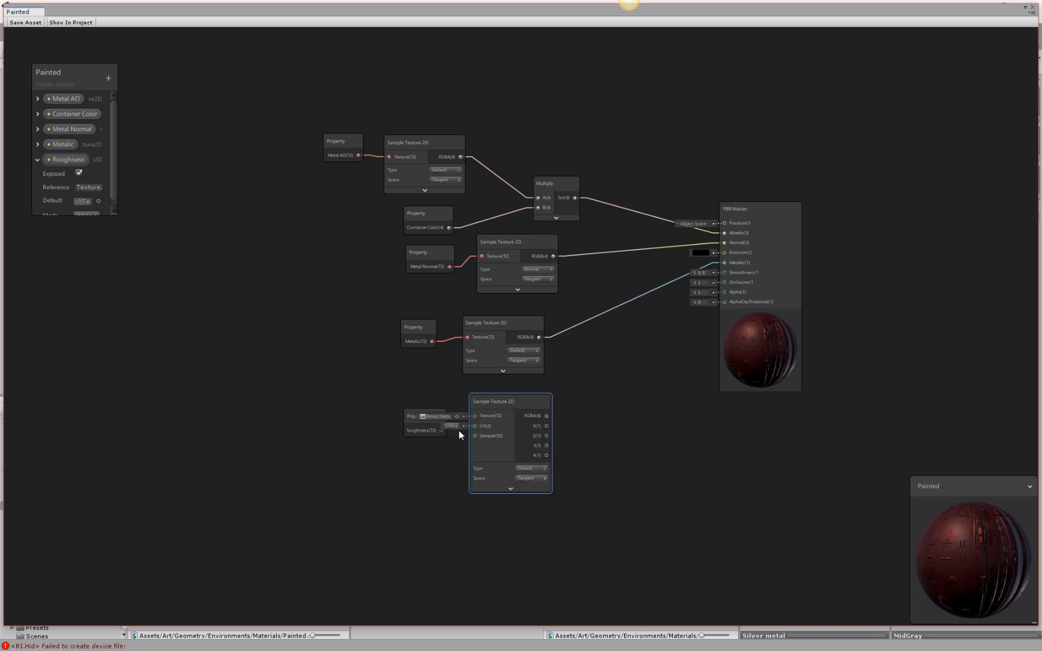
Connect the Roughness property to the duplicated sampler's Texture input and its RGBA output to the PBR Master's Smoothness.
left_click(416, 418)
mouse_move(415, 416)
left_mouse_down()
mouse_move(366, 400)
mouse_move(476, 416)
left_mouse_up()
left_click_drag(547, 416, 725, 274)
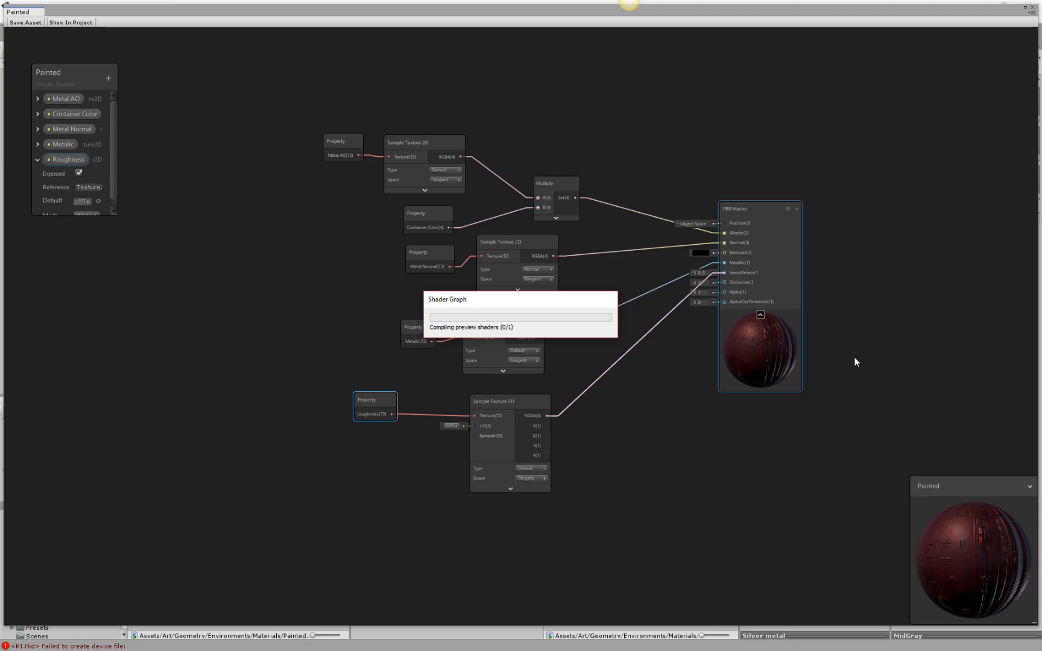
Try swapping the PBR Master inputs, with the Metalic sampler's RGBA in Smoothness and the Roughness sampler's RGBA in Metallic.
middle_click_drag(764, 376, 789, 359)
left_click_drag(556, 345, 741, 280)
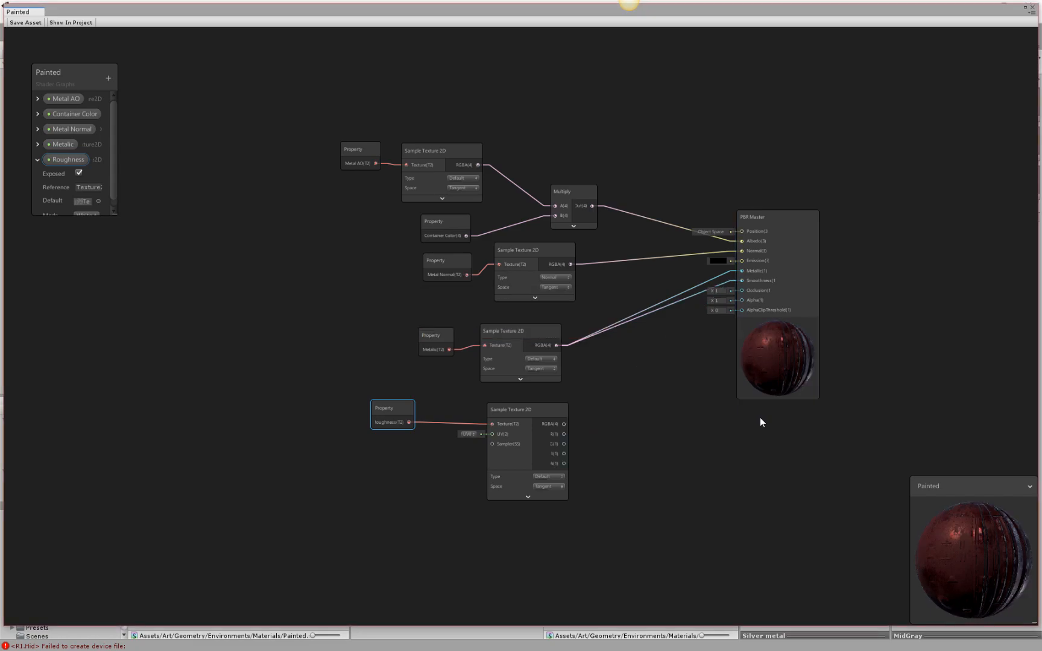
left_click_drag(565, 424, 741, 270)
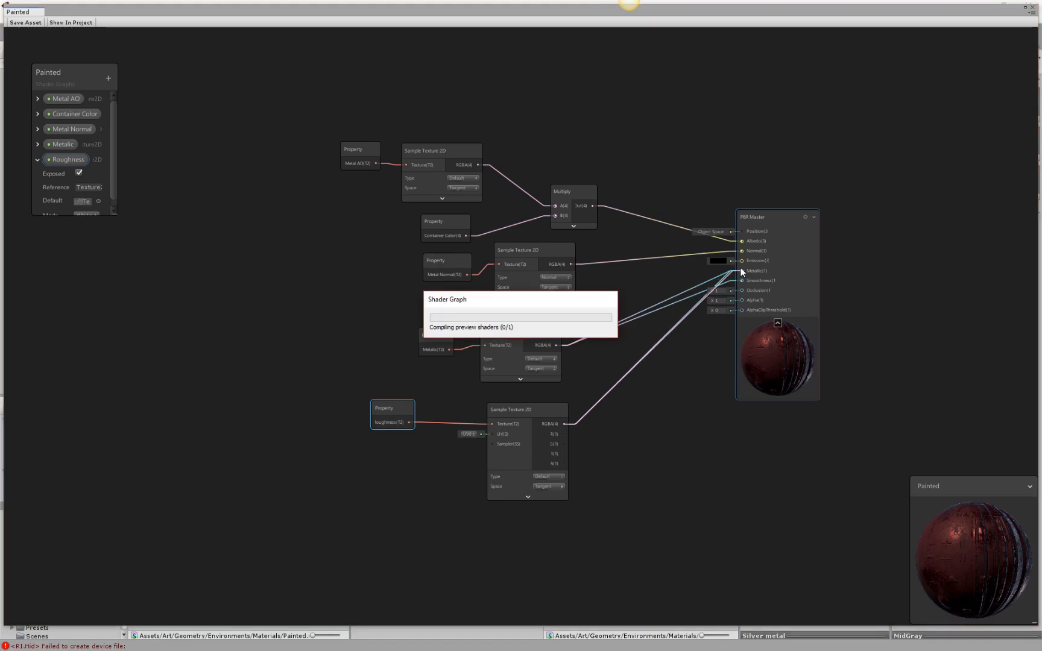
left_click_drag(770, 376, 801, 352)
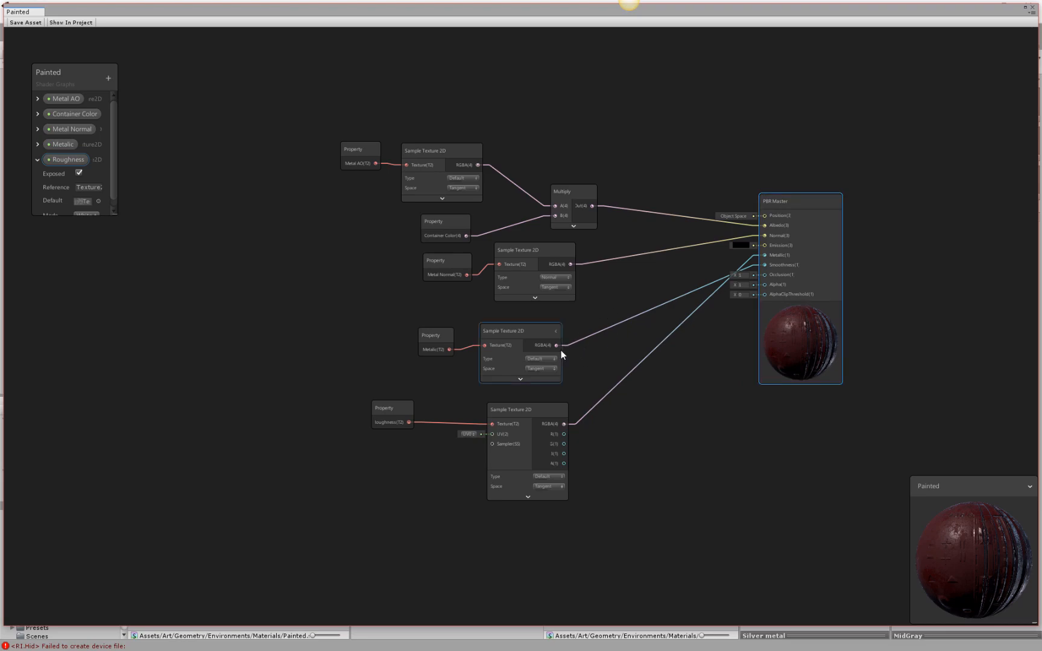
Reconnect the Metalic sampler's RGBA to Metallic and the Roughness sampler's RGBA to Smoothness on the PBR Master.
left_click_drag(558, 346, 765, 263)
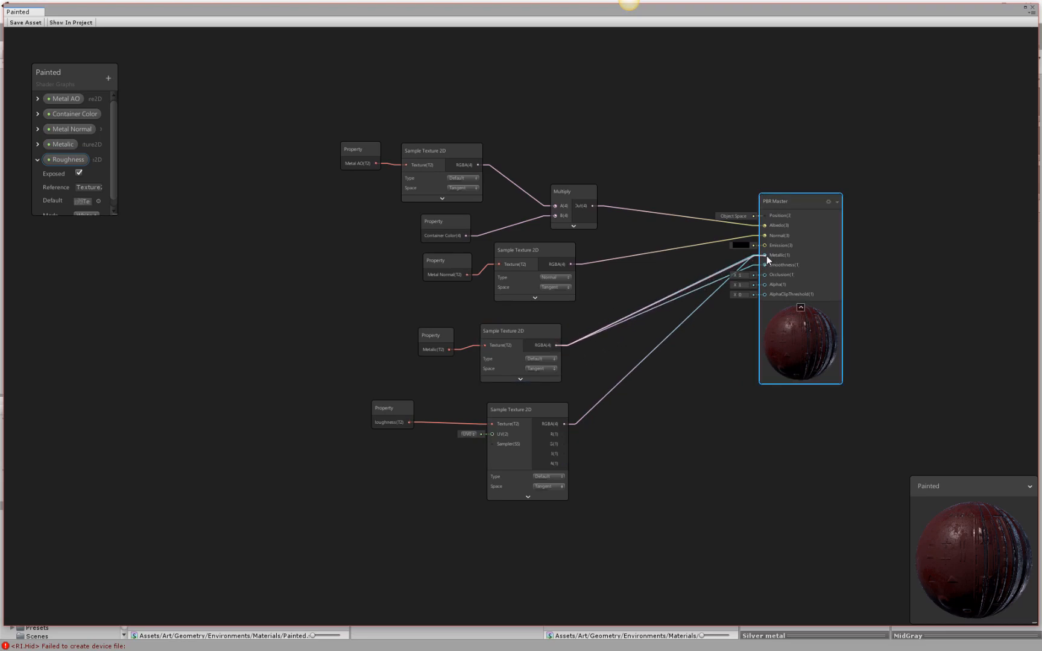
left_click_drag(564, 424, 765, 264)
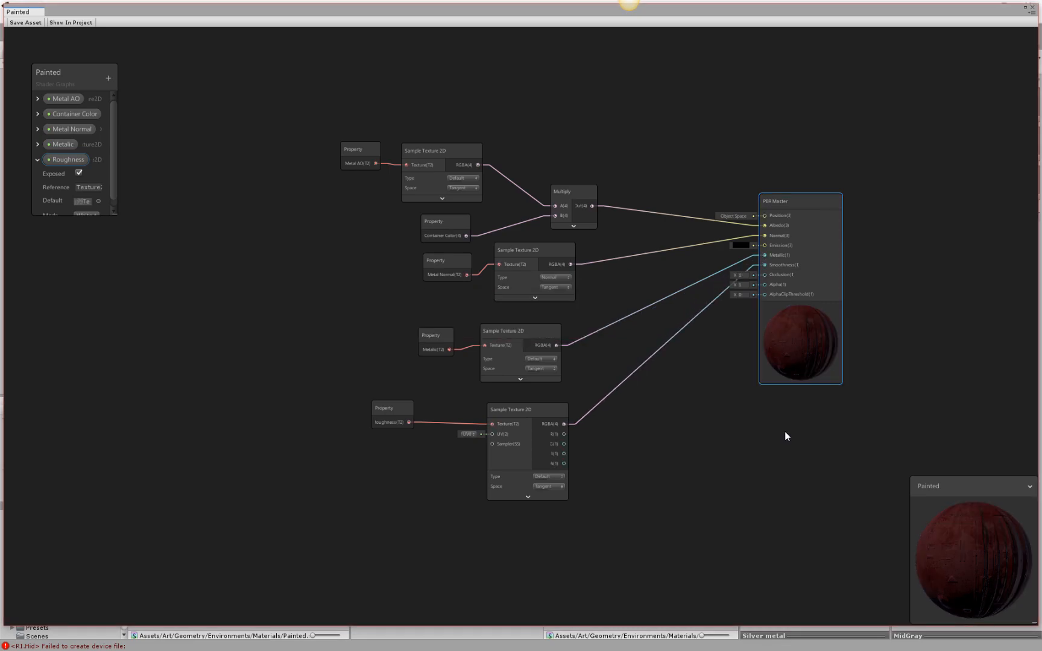
Move the Roughness Sample Texture 2D node closer to its property node, below the Metalic sampler.
left_click_drag(545, 409, 542, 402)
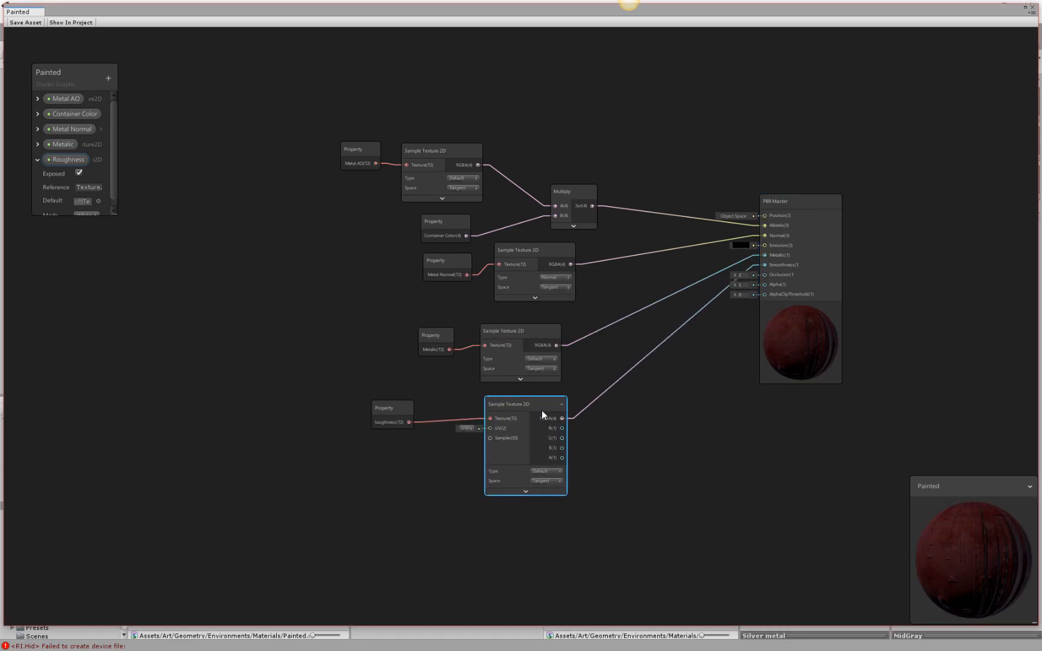
left_click(561, 471)
left_click(550, 409)
scroll(556, 421, "up", 2)
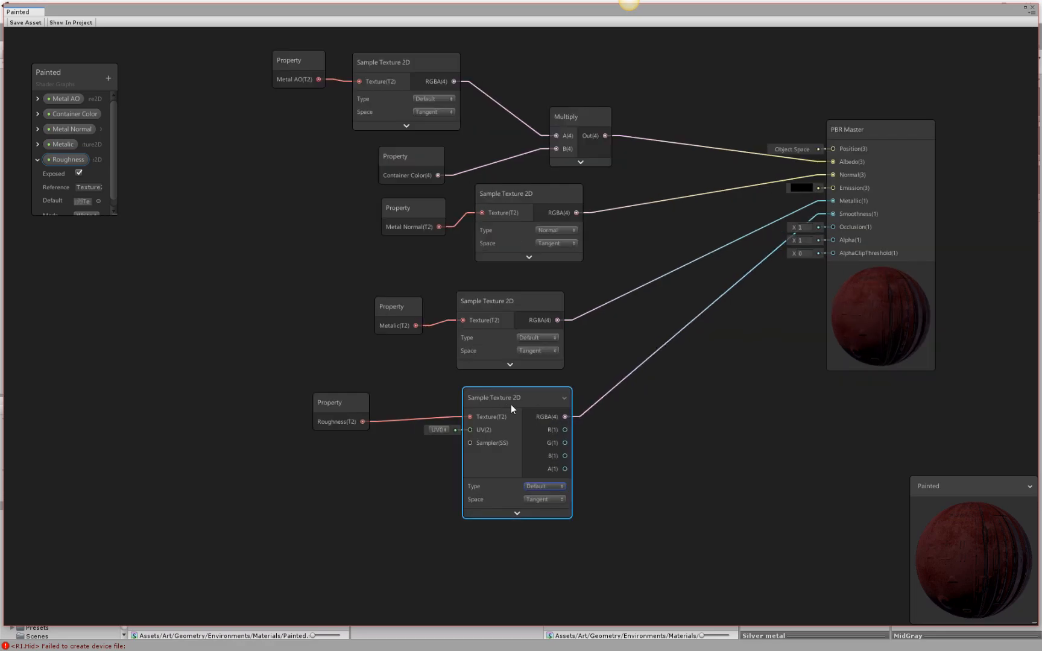
left_click_drag(468, 402, 467, 411)
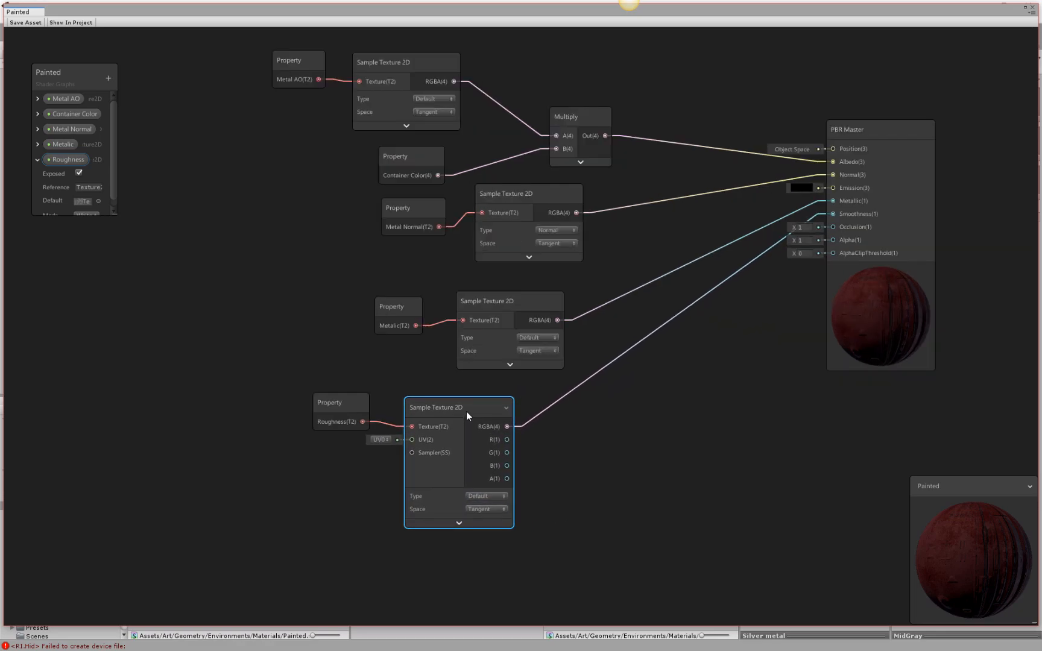
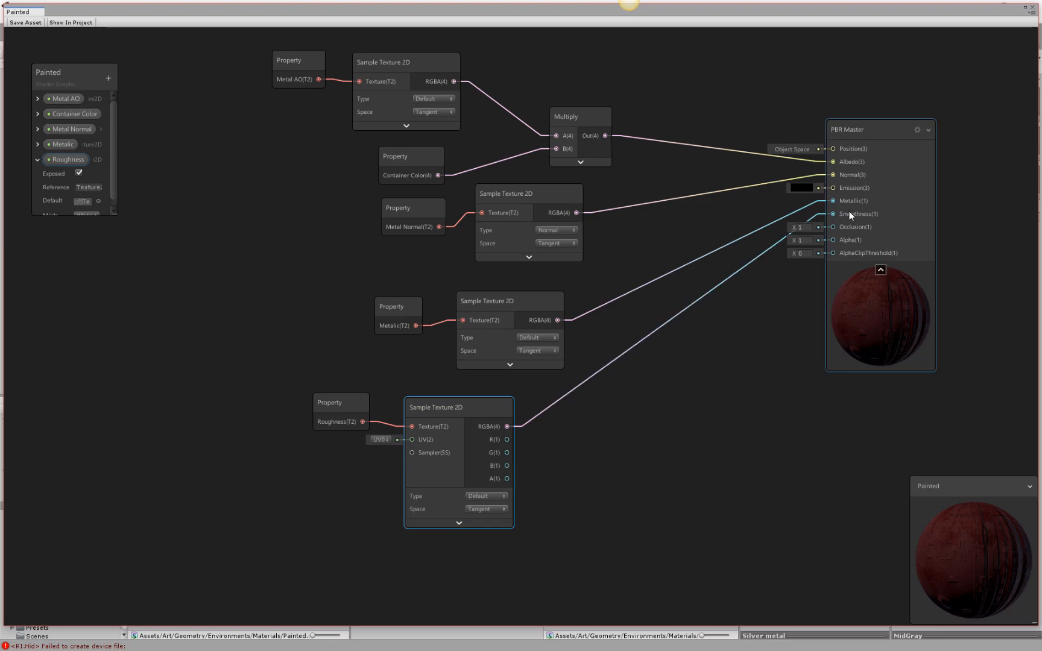
Compare the preview by disconnecting the Roughness sampler from the PBR Master's Smoothness and reconnecting its RGBA output there.
left_click_drag(834, 215, 721, 373)
left_click(666, 444)
left_click_drag(629, 338, 635, 403)
key("Delete")
left_click(480, 412)
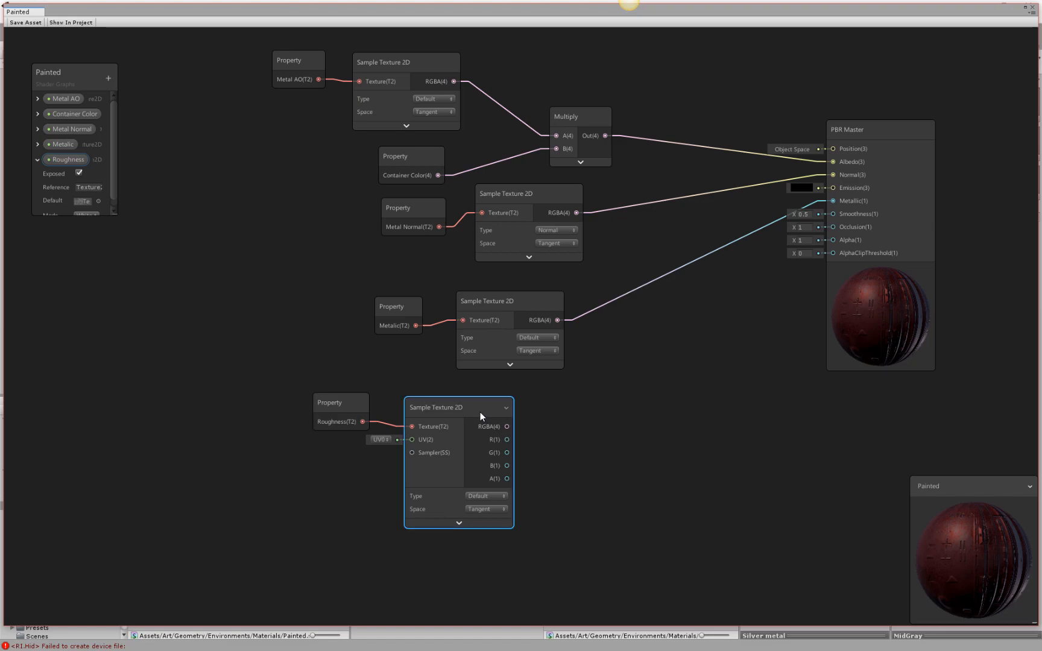
left_click(343, 404, "shift")
left_click_drag(506, 428, 833, 215)
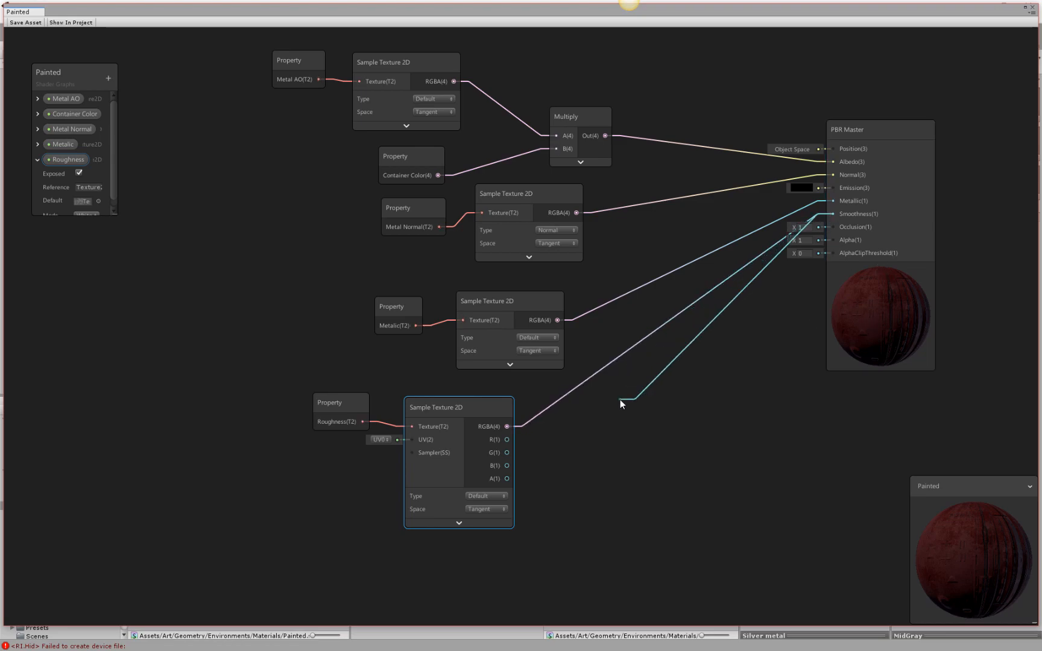
Rewire the PBR Master with the Metalic sampler's RGBA in Smoothness and the Roughness sampler's RGBA in Metallic.
left_click_drag(647, 428, 613, 295)
left_click_drag(648, 421, 623, 351)
key("Delete")
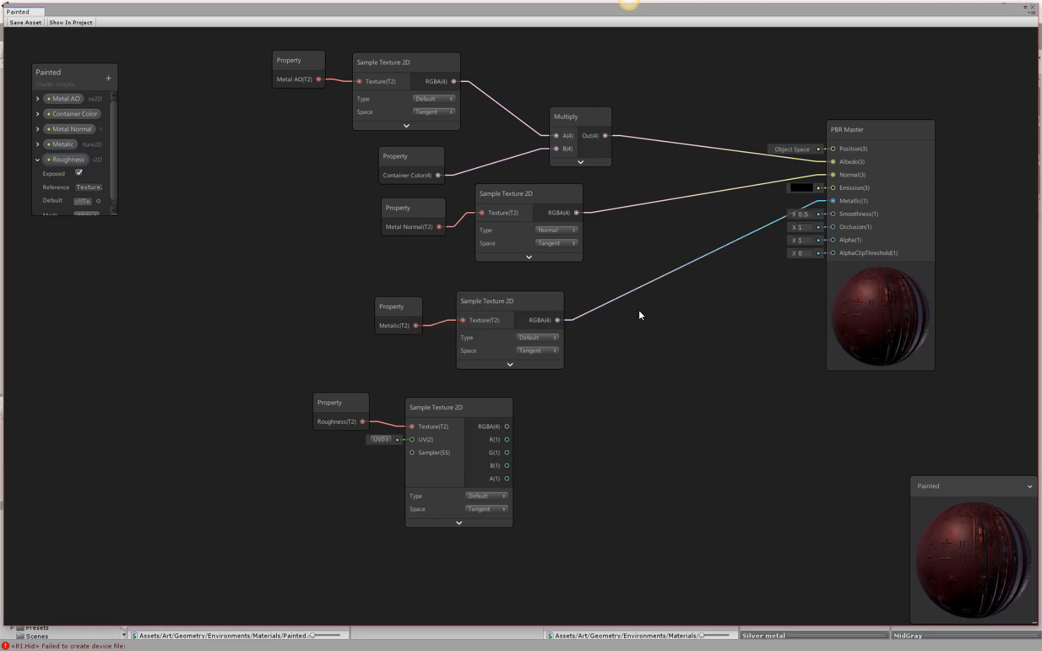
left_click(554, 319)
left_click_drag(557, 320, 835, 214)
left_click(486, 458)
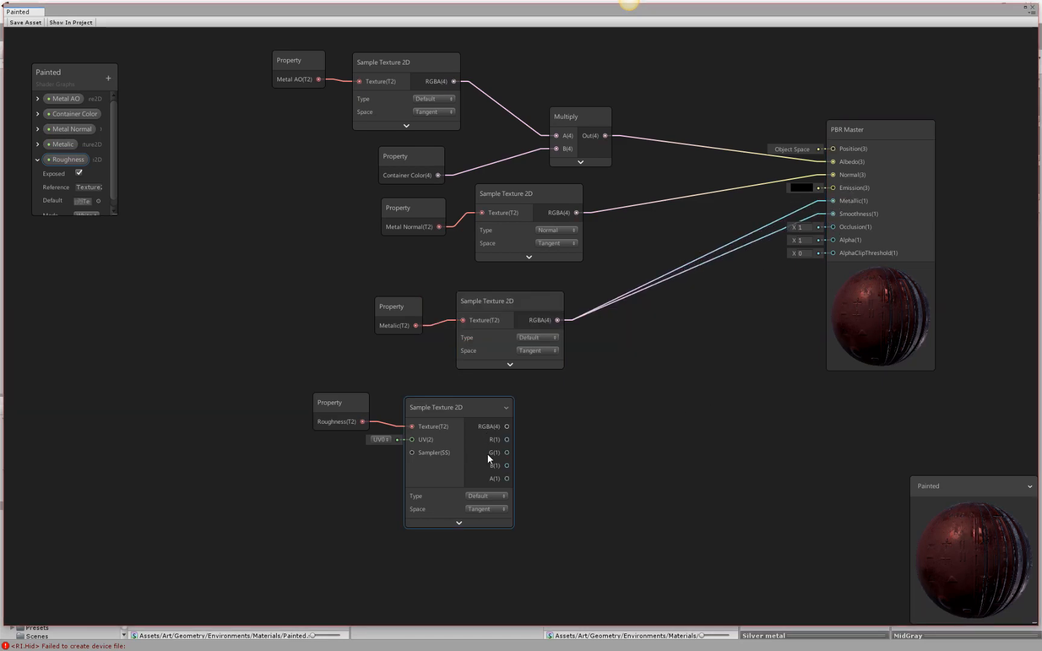
left_click_drag(508, 427, 834, 201)
Move the PBR Master slightly upward and align the Roughness property and its sampler directly below the Metalic sampler.
left_click_drag(860, 350, 875, 300)
left_click(510, 447)
left_click_drag(471, 410, 531, 393)
left_click_drag(347, 406, 396, 397)
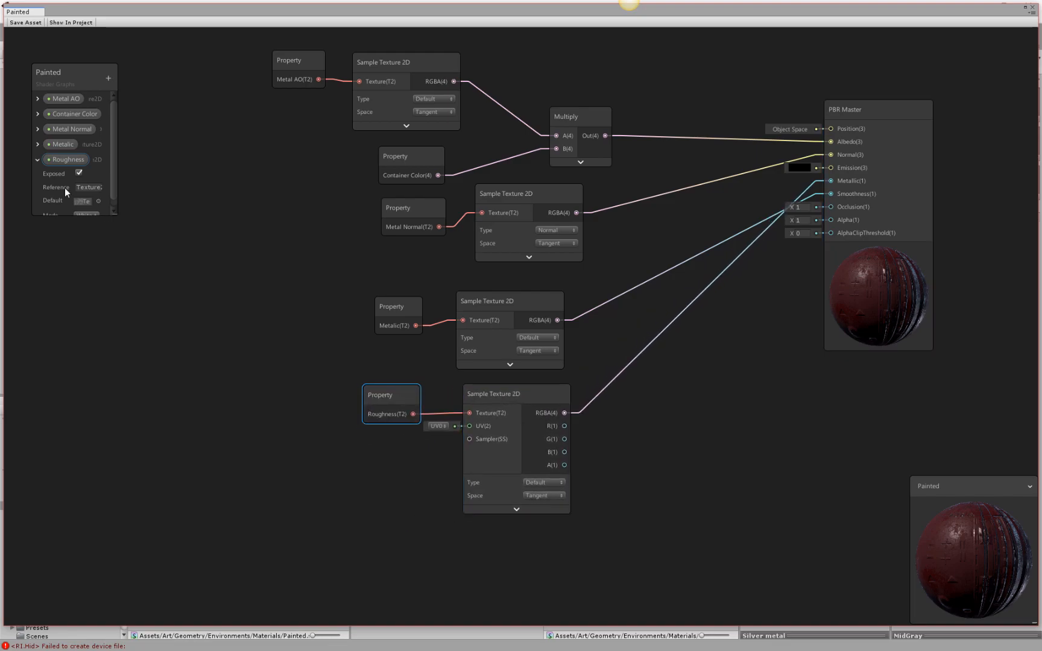
Rename the Roughness property as Metalic.
left_click(68, 159)
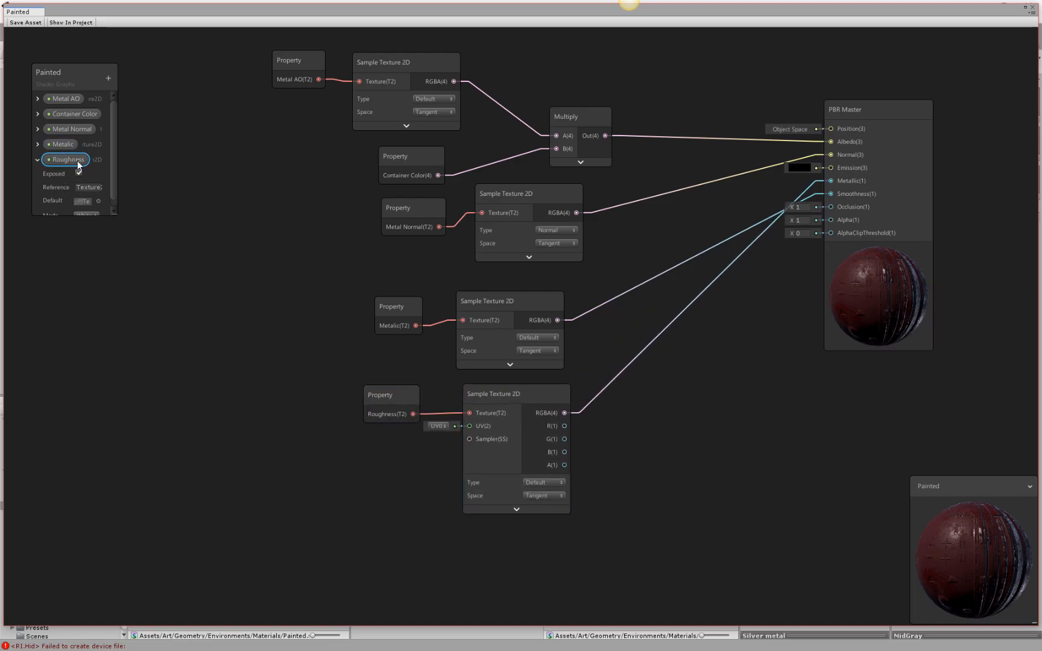
double_click(80, 161)
type("Metalic")
Rename the original Metalic property, listed below Metal Normal, as Smoothness.
left_click(72, 145)
type("Ro")
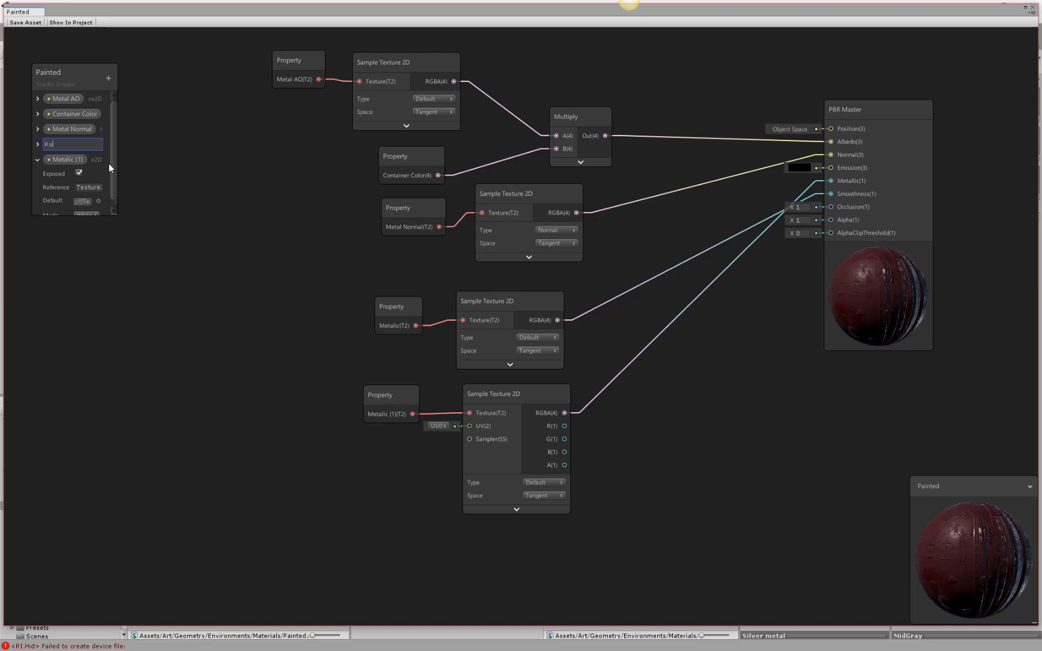
type("ughnes")
key("BackSpace")
key("BackSpace")
key("BackSpace")
key("BackSpace")
key("BackSpace")
key("BackSpace")
key("BackSpace")
key("BackSpace")
key("BackSpace")
type("Smoothne")
key("Return")
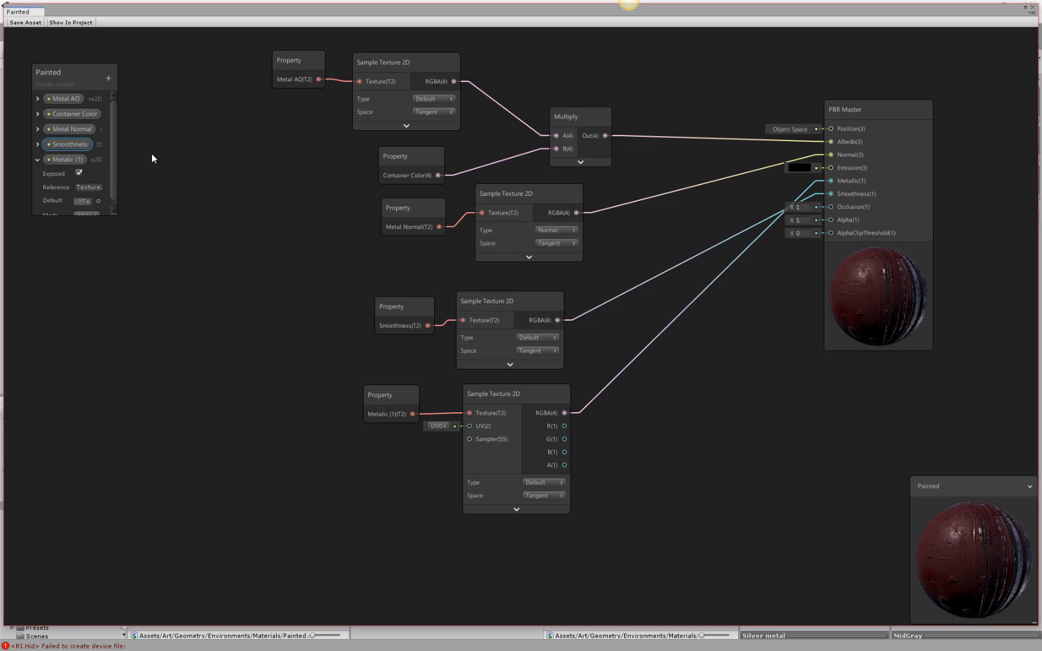
Remove the "(1)" suffix from the last property so its name reads Metalic.
double_click(78, 158)
left_click(91, 158)
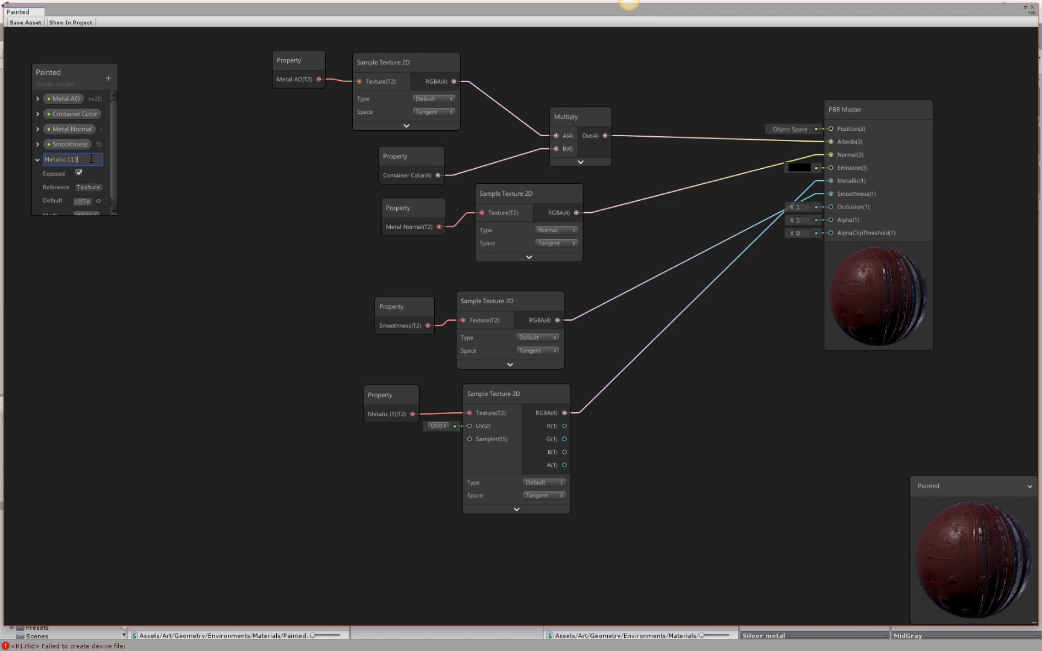
key("BackSpace")
key("BackSpace")
key("BackSpace")
key("BackSpace")
key("Return")
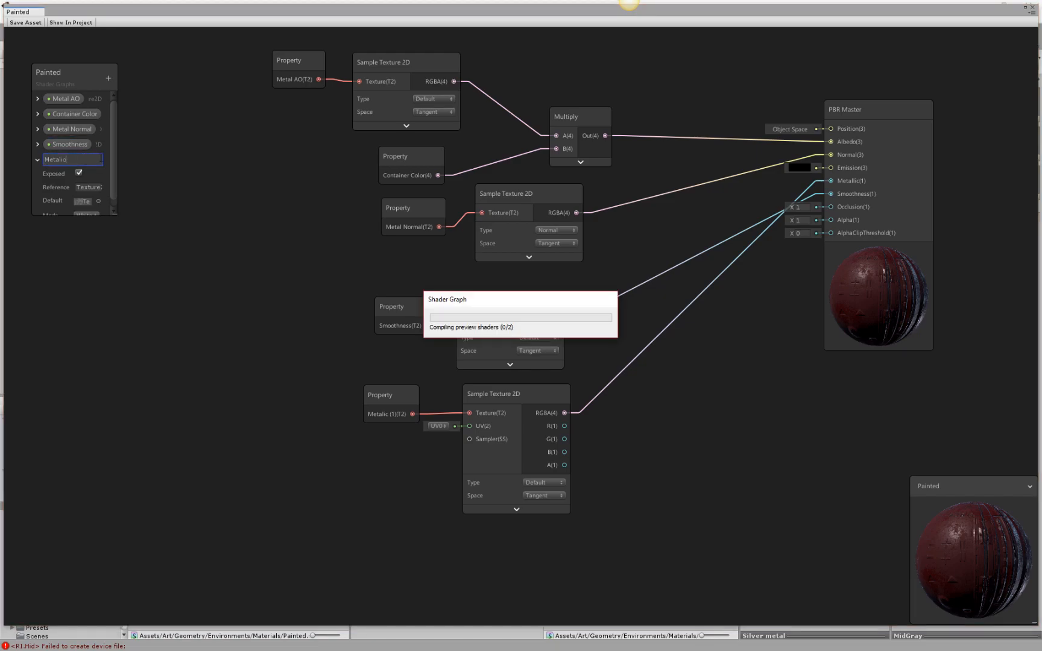
Save the Painted shader graph asset and close its window.
mouse_move(878, 302)
left_mouse_down()
mouse_move(829, 329)
mouse_move(880, 299)
left_mouse_up()
left_click(26, 22)
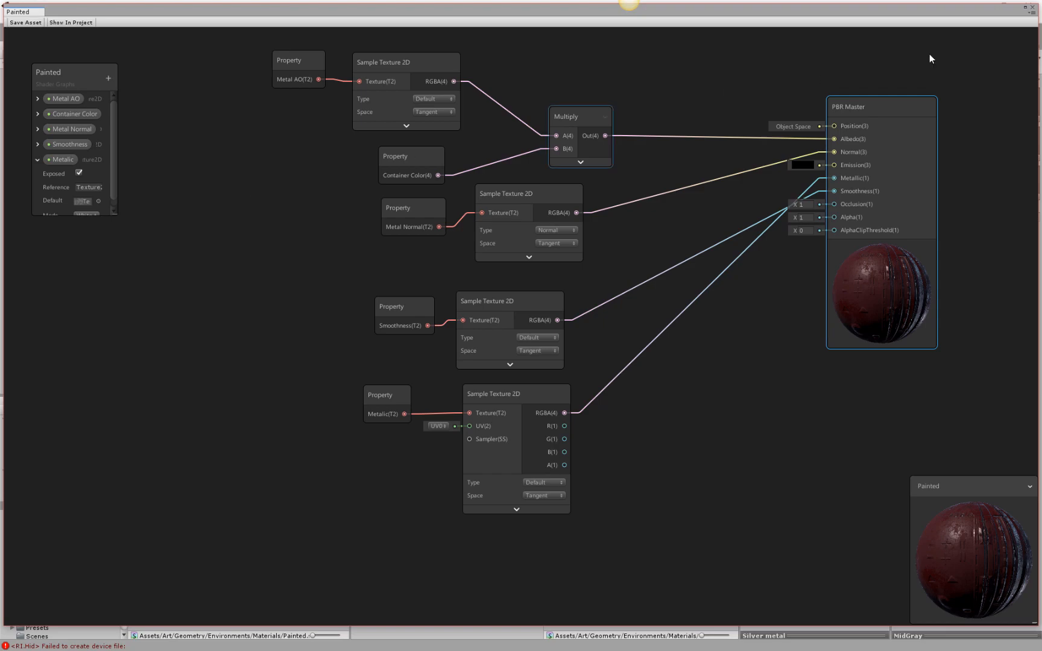
left_click(1033, 8)
Load the Red material in the locked inspector and assign it the Shader Graphs/Painted shader.
left_click_drag(502, 210, 501, 272, "alt")
left_click(501, 272)
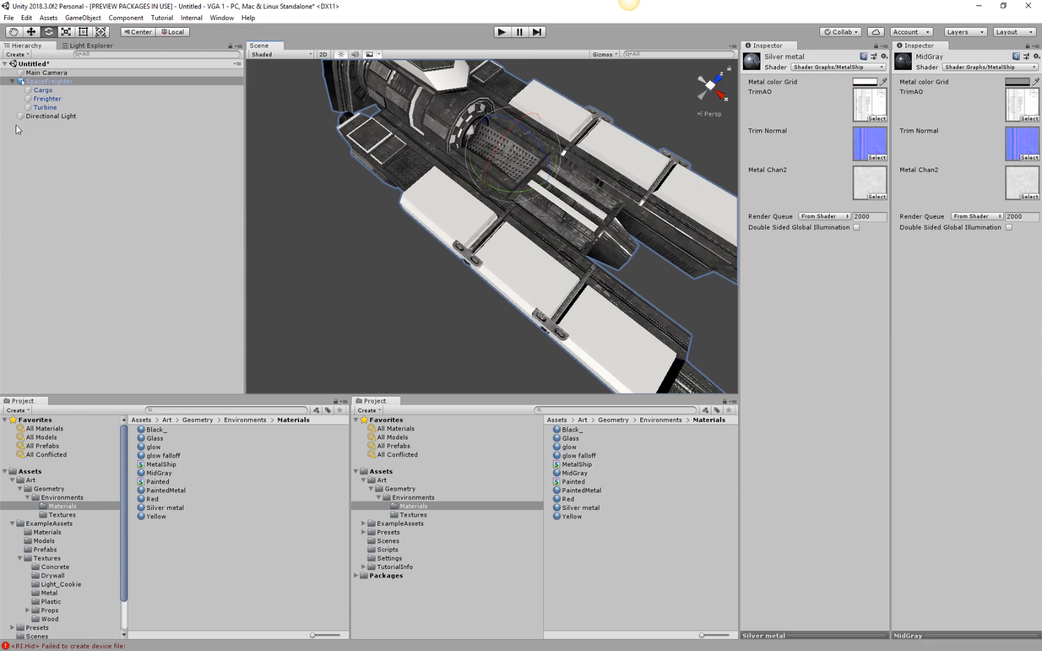
left_click(43, 106)
left_click(42, 98)
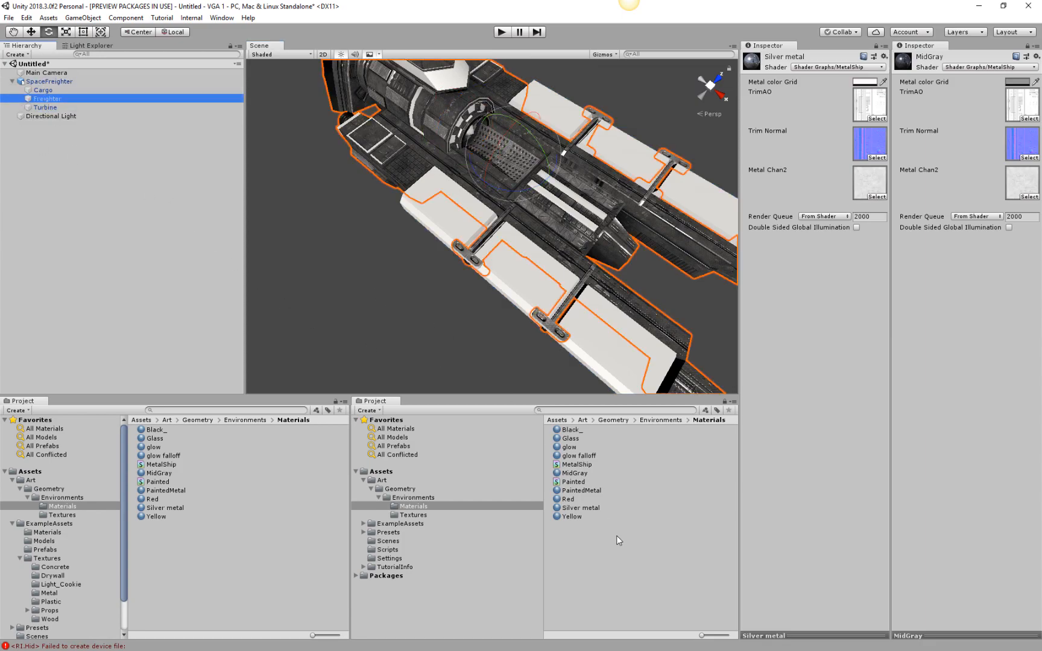
left_click(570, 499)
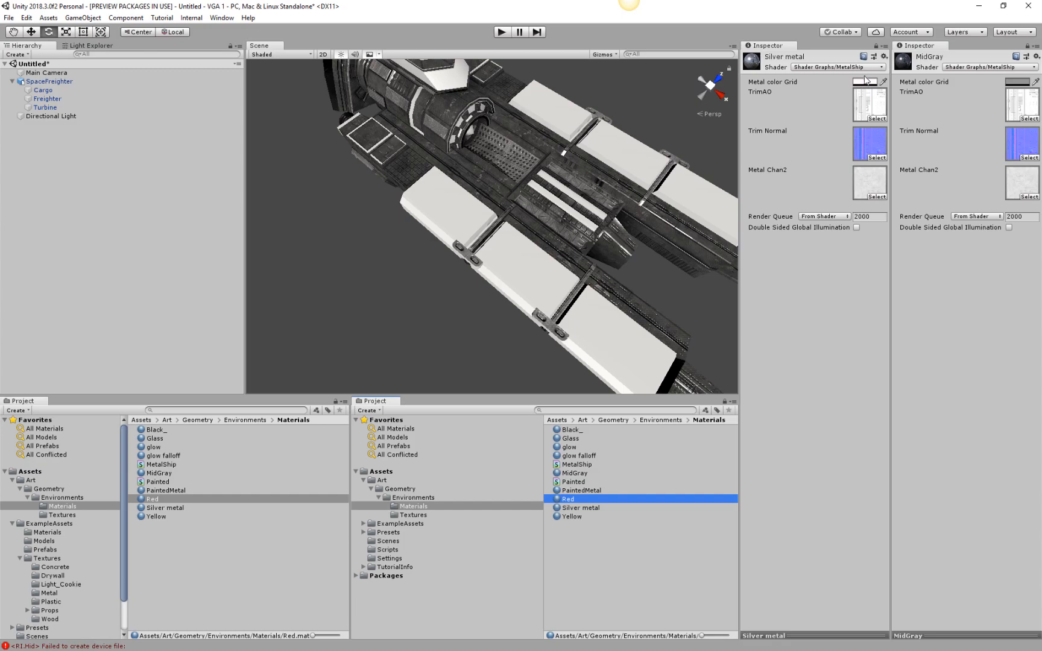
left_click(876, 46)
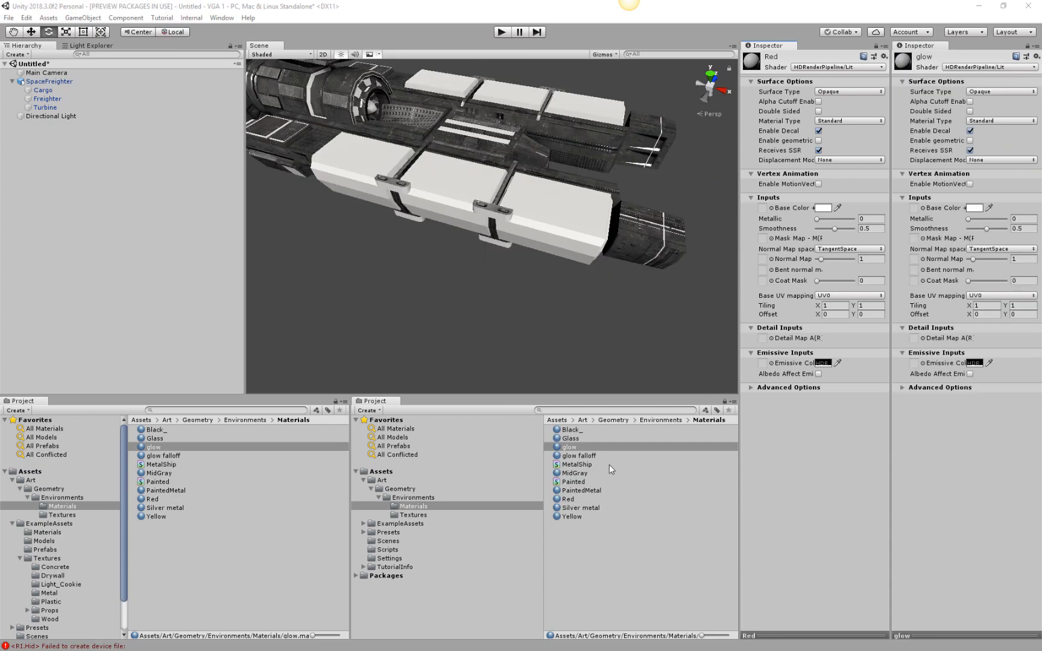
left_click(570, 500)
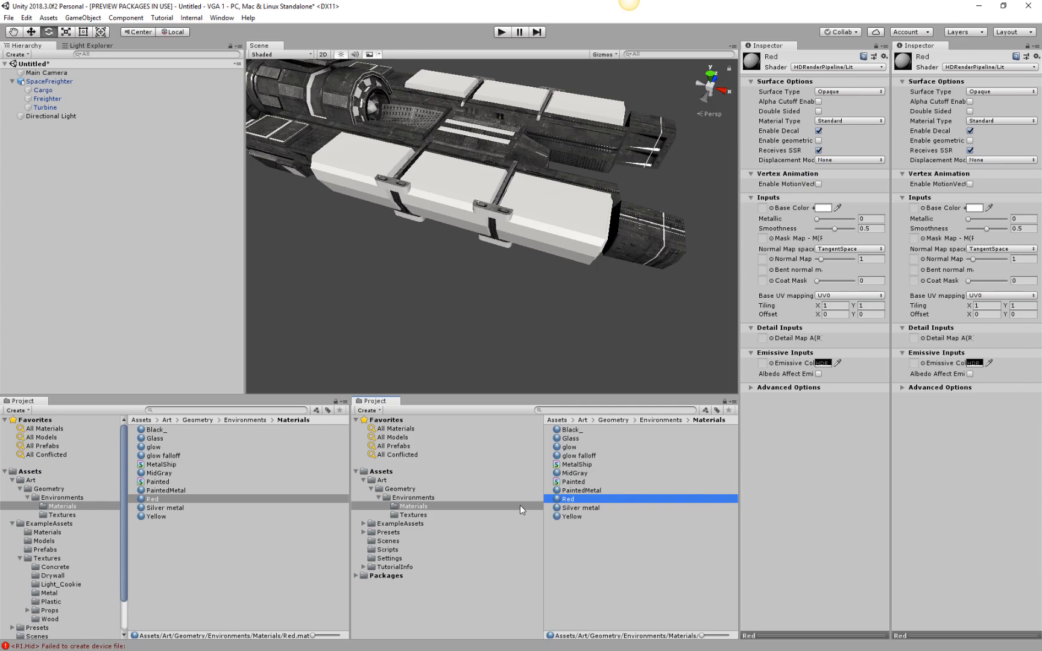
left_click(842, 70)
mouse_move(861, 199)
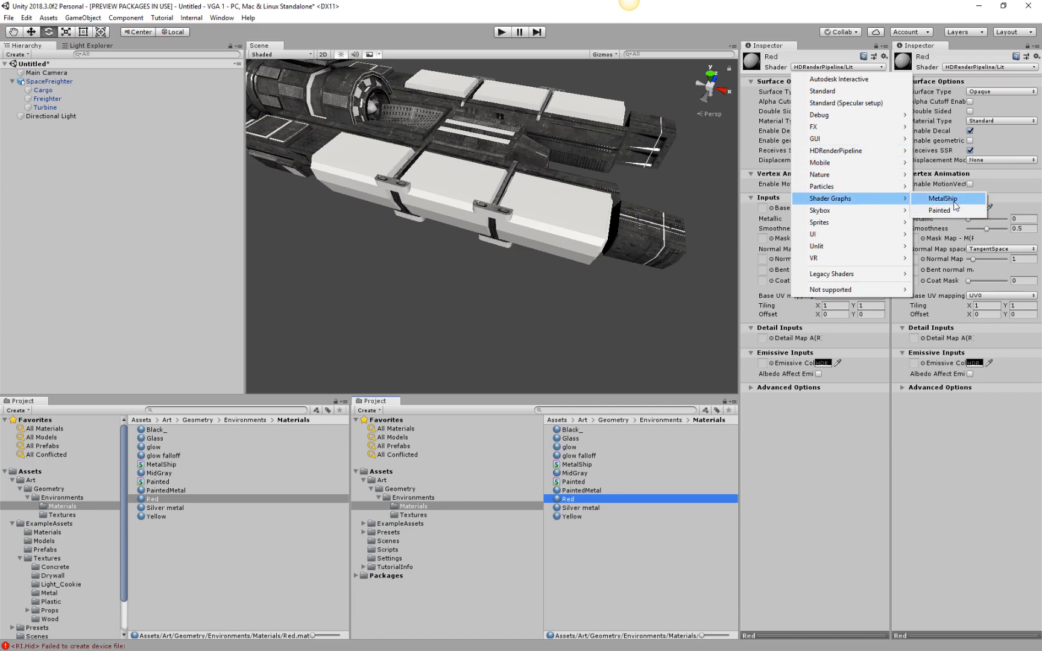
left_click(950, 210)
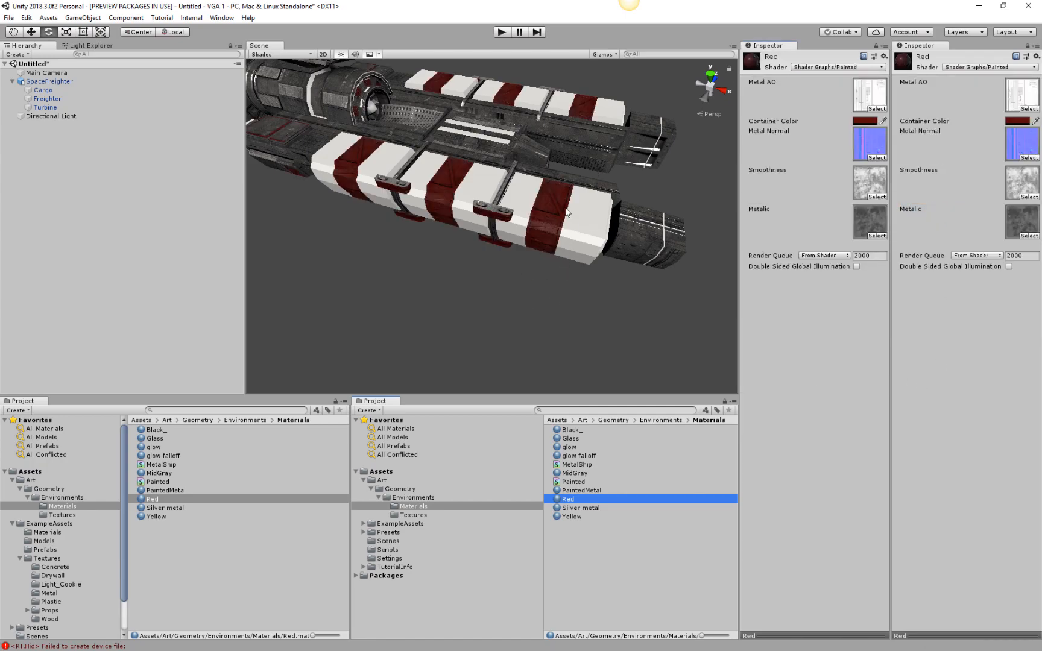
Load the Yellow material in the locked inspector and assign it the Shader Graphs/Painted shader.
left_click_drag(534, 275, 563, 286, "alt")
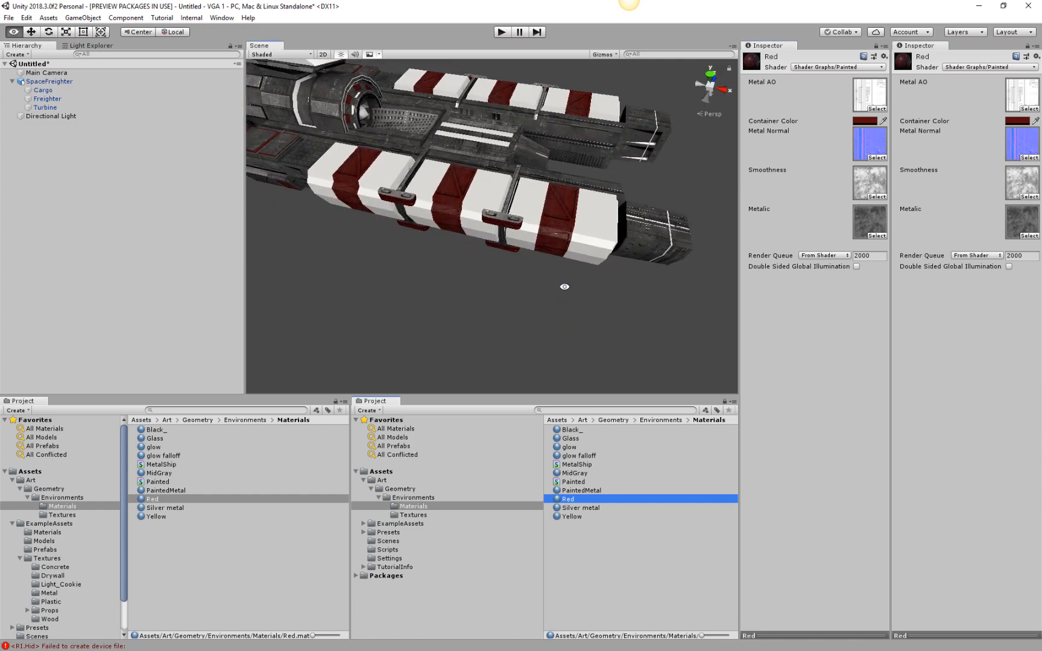
left_click(570, 517)
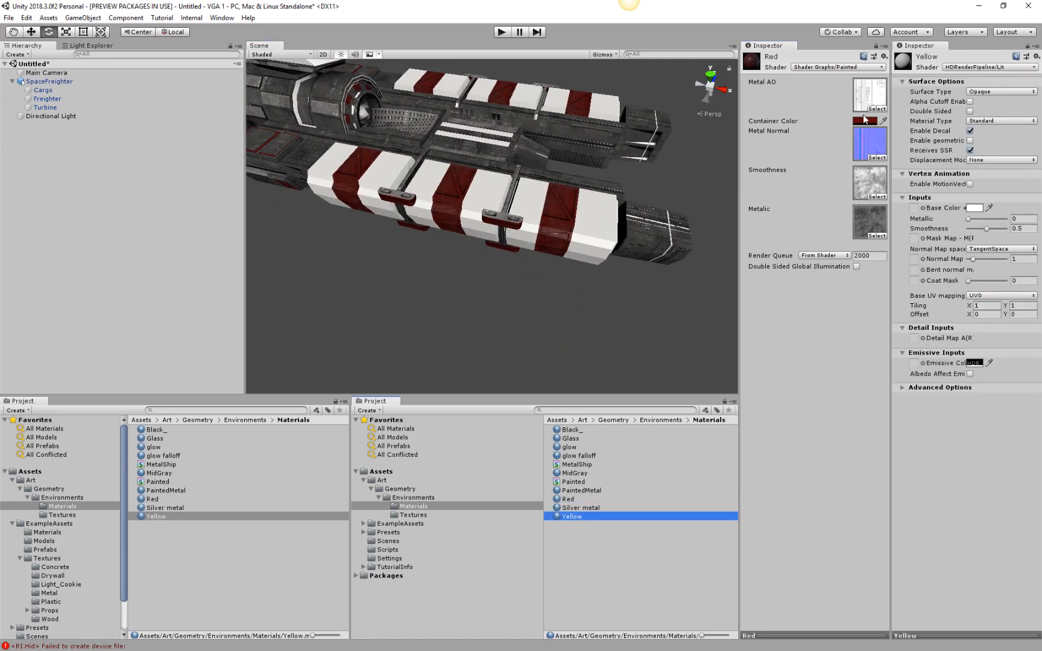
left_click(818, 70)
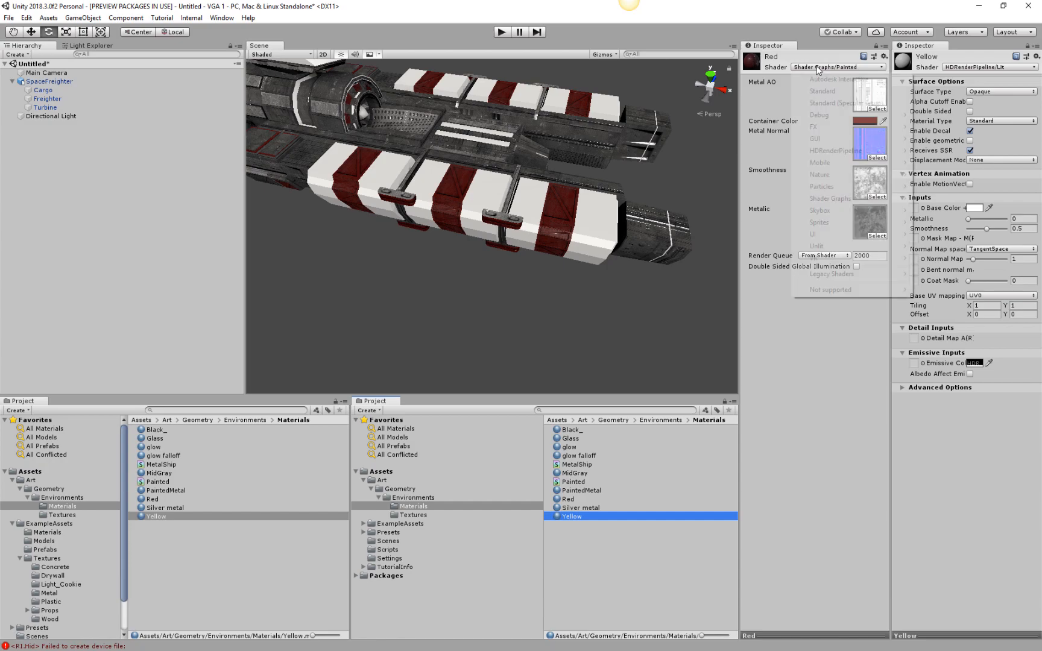
left_click(867, 47)
left_click(876, 46)
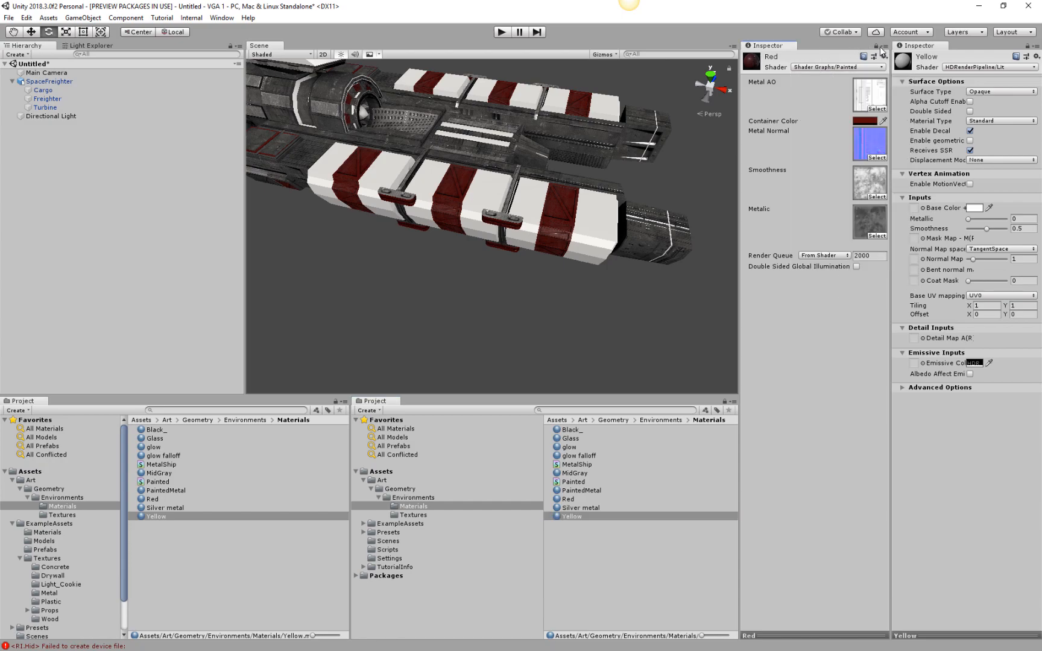
left_click(839, 68)
mouse_move(852, 163)
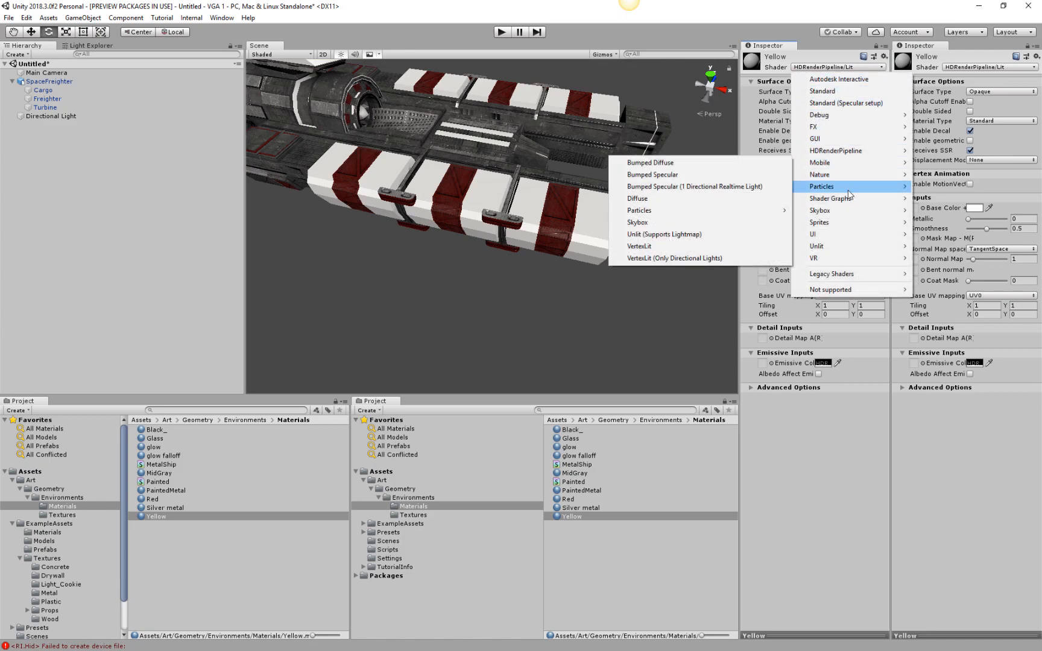
mouse_move(848, 203)
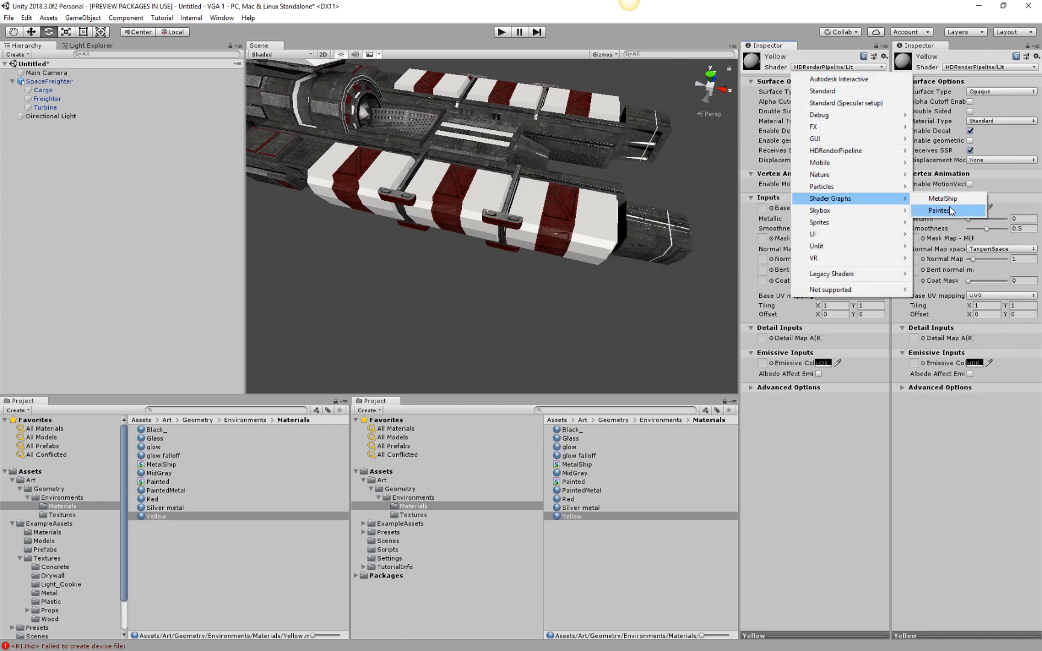
left_click(939, 210)
Set the Yellow material's Container Color to the dark yellow A68113.
mouse_move(595, 252)
left_mouse_down("alt")
mouse_move(578, 269)
mouse_move(586, 257)
left_mouse_up("alt")
left_click(869, 121)
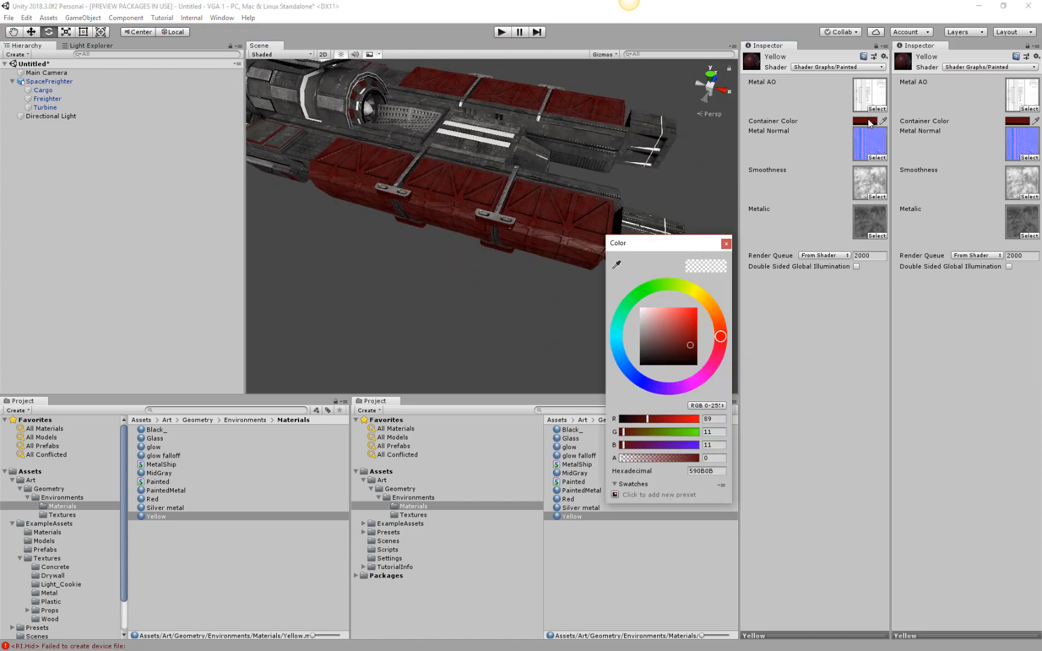
left_click(710, 308)
left_click_drag(710, 308, 692, 328)
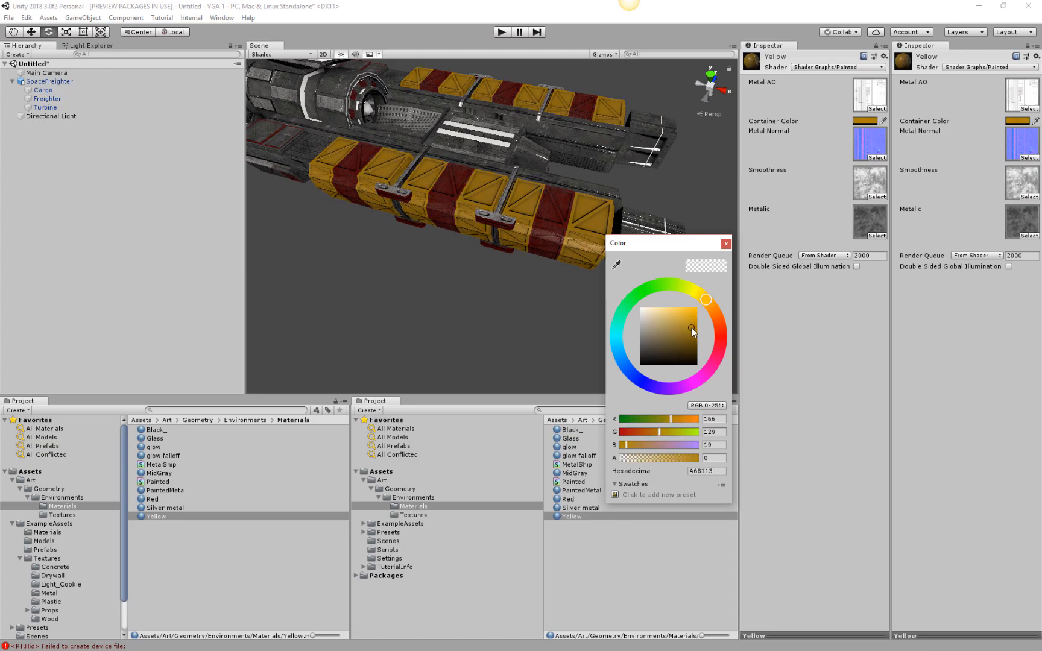
left_click(431, 261, "alt")
Reopen the Painted shader graph and set the Metalic sampler's UV input to UV1.
left_click_drag(400, 317, 438, 316, "alt")
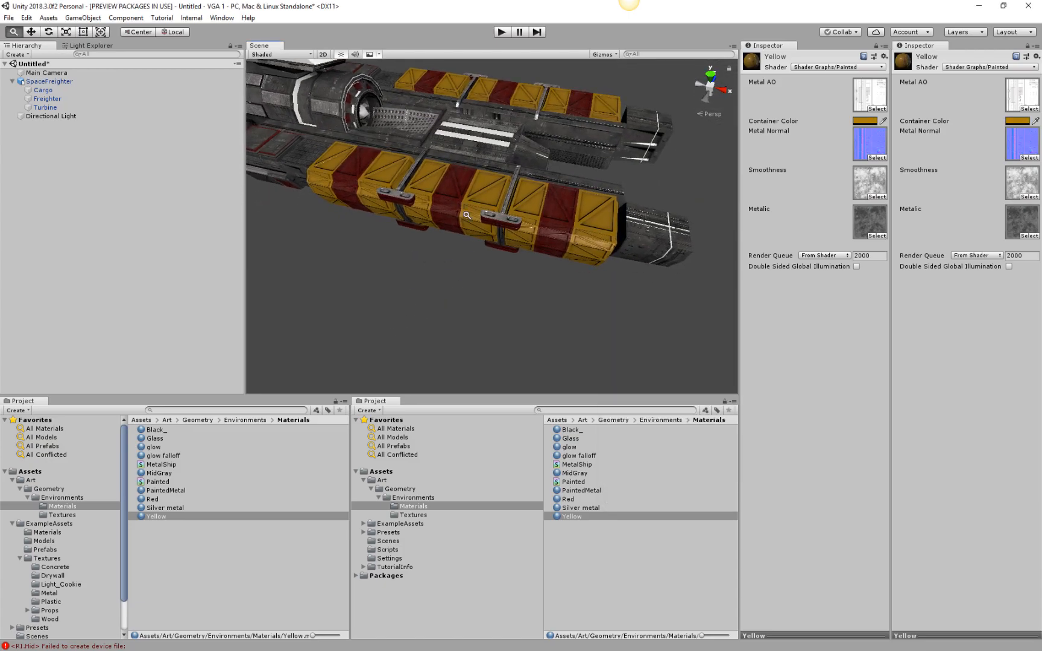
scroll(459, 169, "up", 12)
left_click_drag(375, 282, 302, 377, "alt")
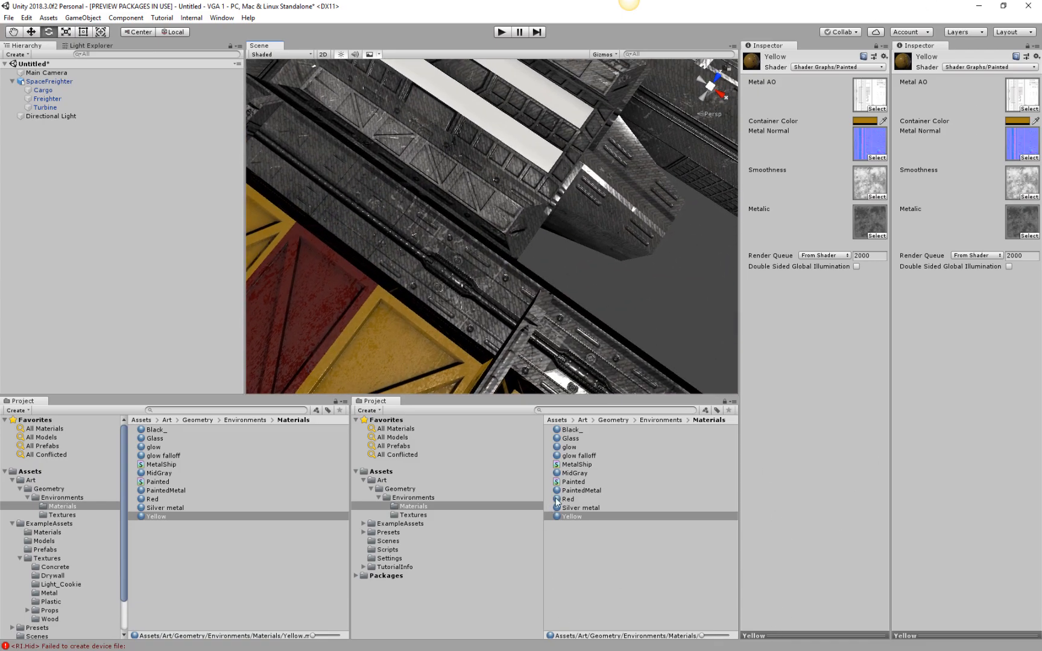
left_click(576, 486)
double_click(577, 486)
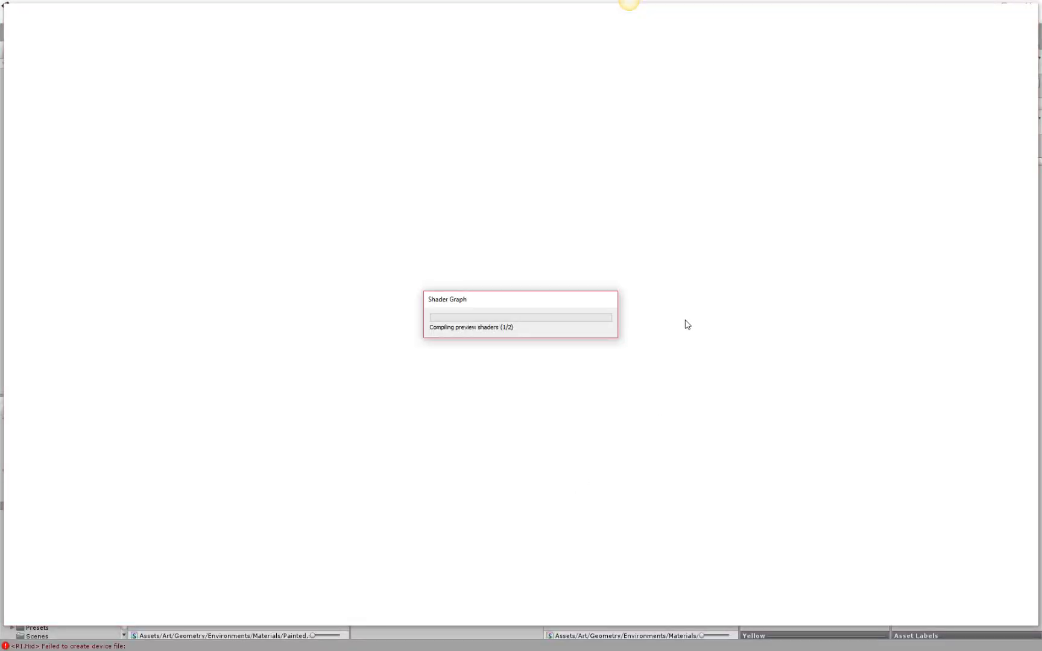
left_click(483, 493)
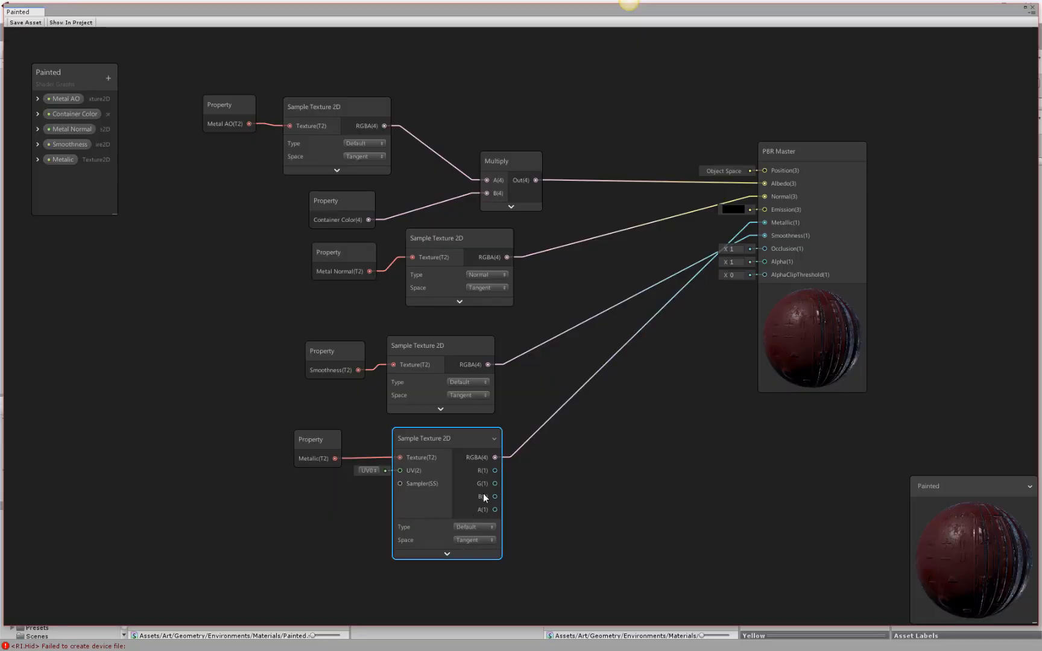
left_click(377, 469)
left_click(371, 494)
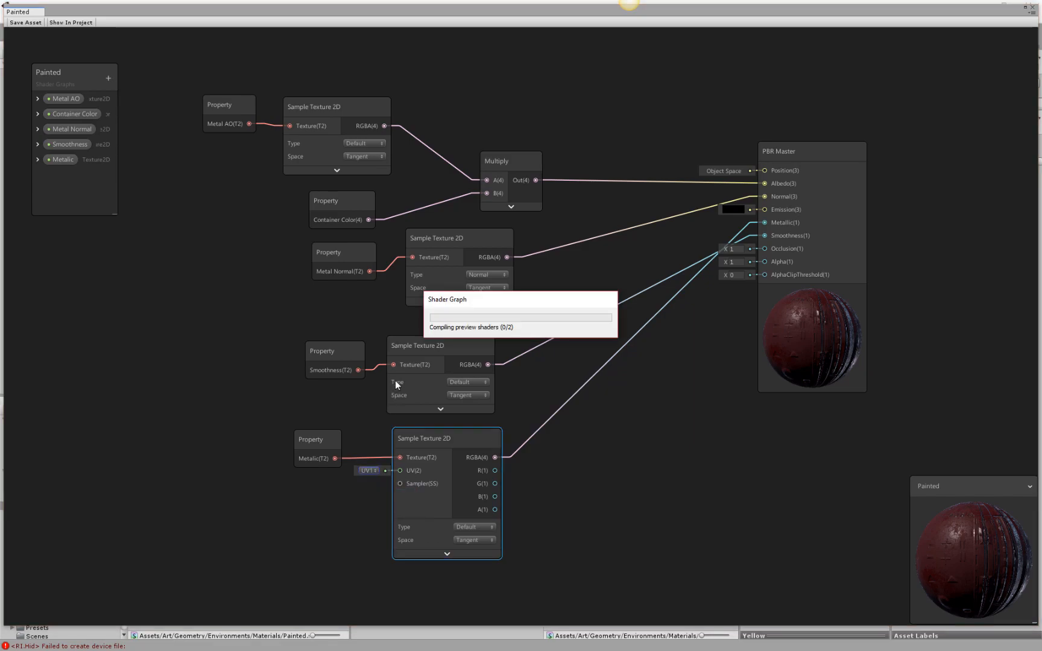
Set the Smoothness sampler's UV input to UV1 and collapse the unused ports on both samplers.
left_click(489, 348)
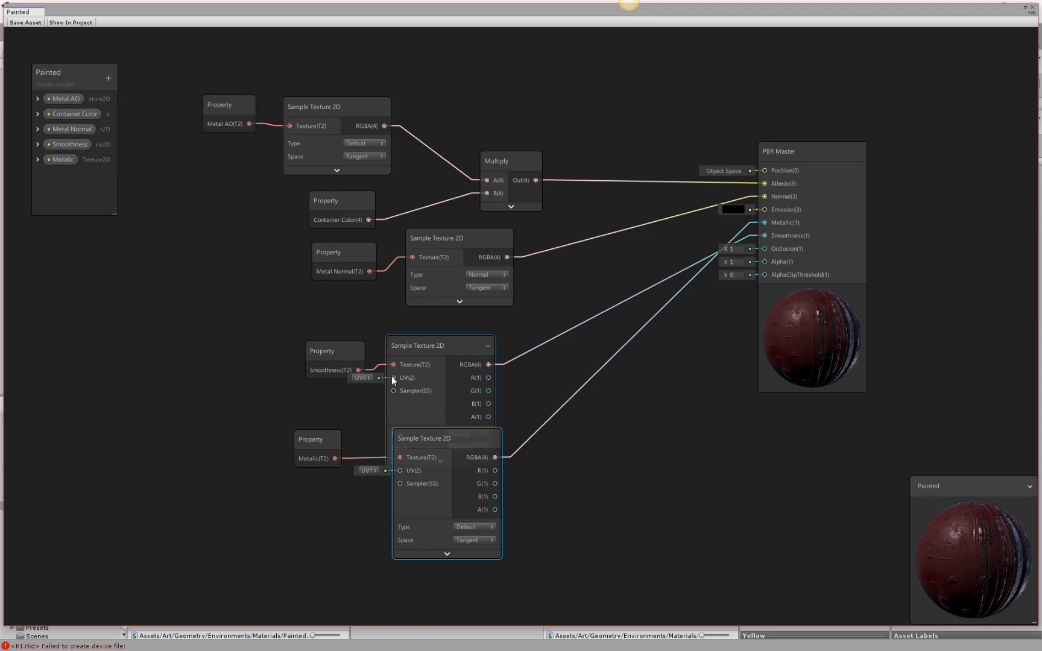
left_click(367, 377)
left_click(373, 404)
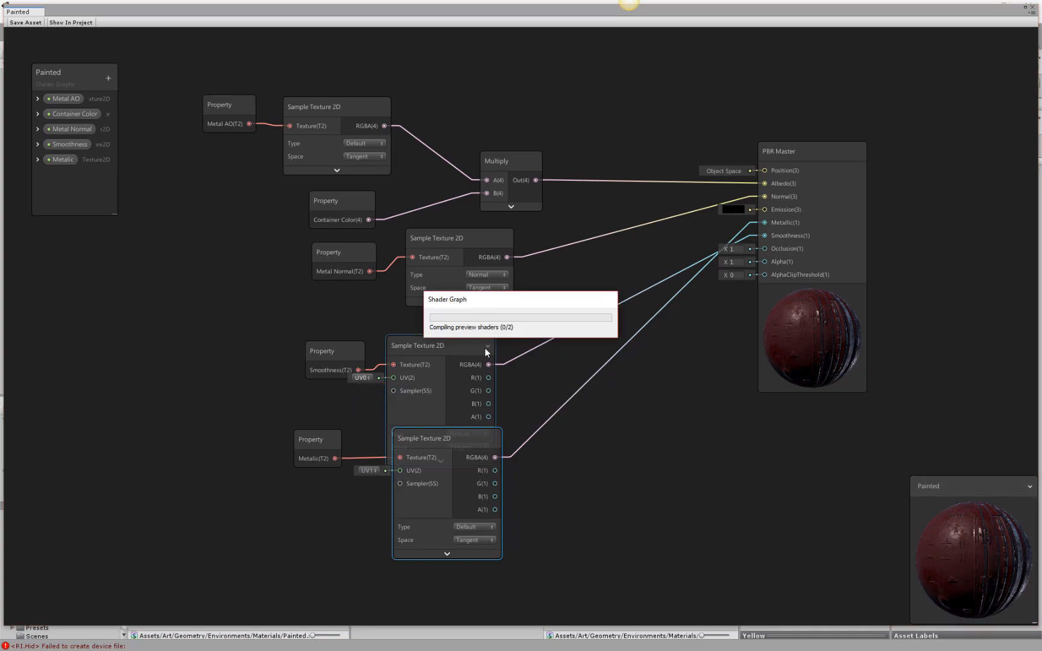
left_click(487, 349)
left_click(492, 441)
left_click(492, 441)
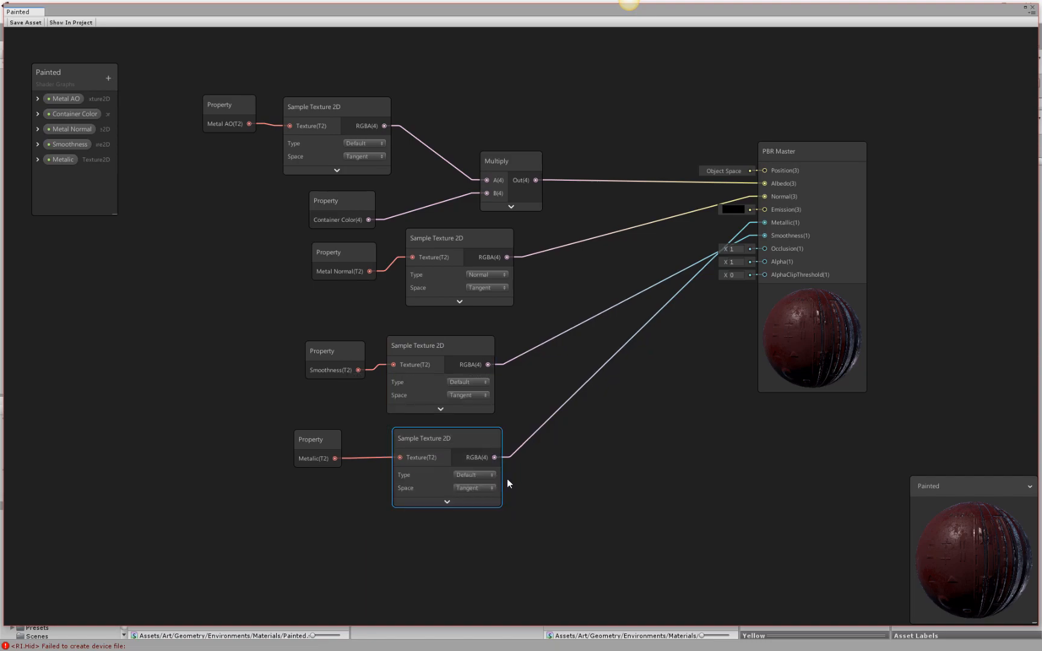
Save the Painted shader graph, close it, and inspect the painted containers up close in the scene.
left_click(21, 22)
left_click(1033, 6)
left_click_drag(486, 271, 815, 283, "alt")
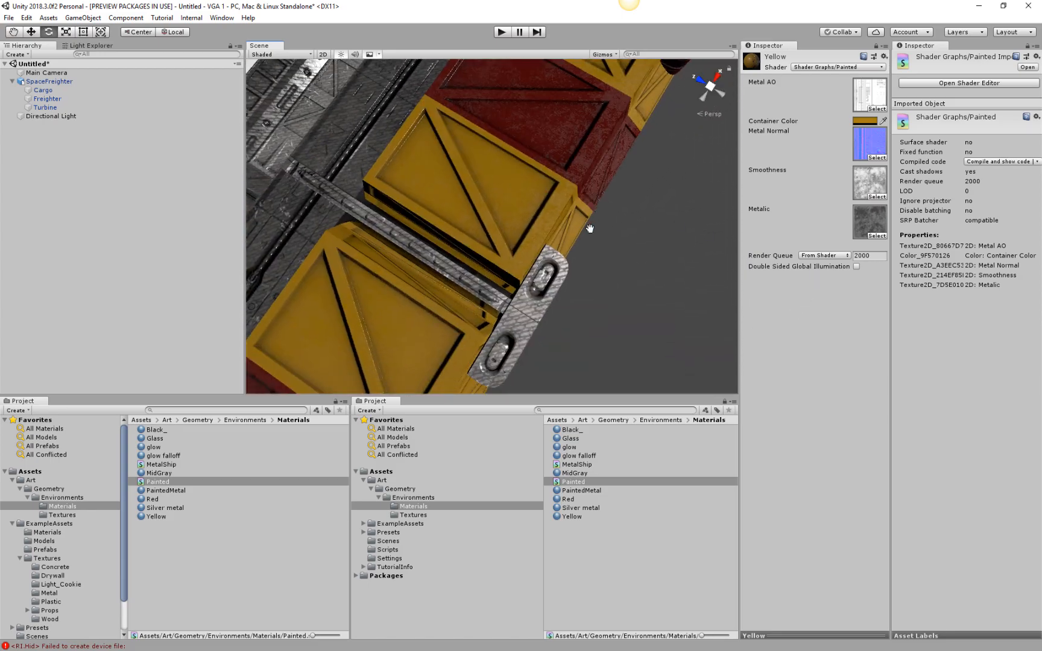
Examine the painted containers and the surrounding metal parts of the SpaceFreighter from several angles and distances.
middle_click_drag(426, 333, 596, 286)
left_click_drag(597, 287, 369, 281, "alt")
left_click_drag(445, 308, 516, 206, "alt")
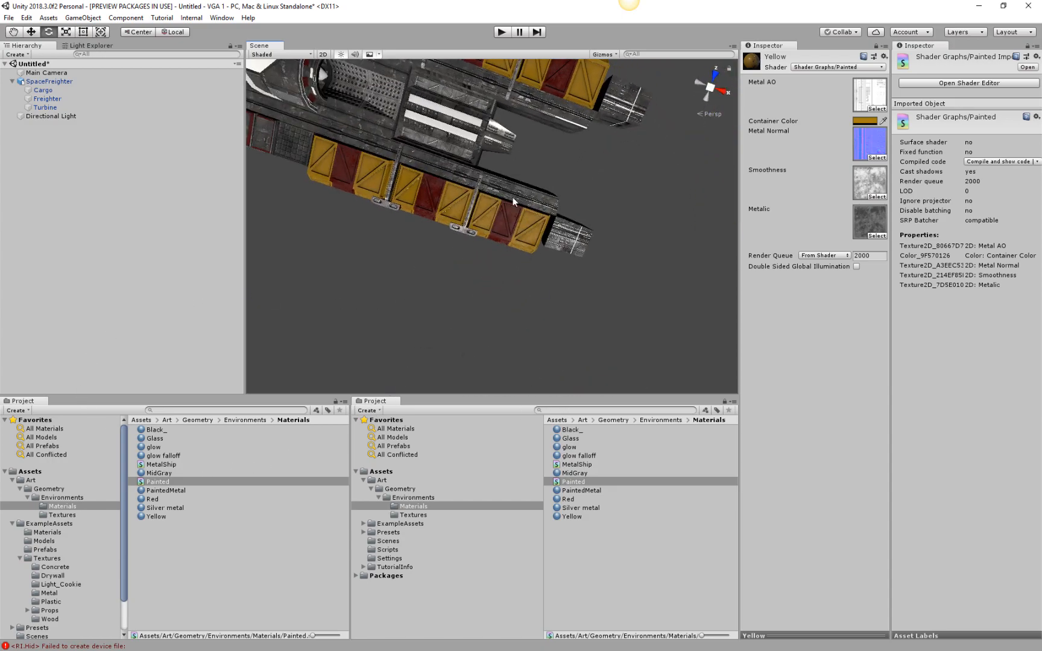
left_click_drag(443, 209, 370, 148, "alt")
middle_click_drag(505, 123, 526, 186)
scroll(526, 187, "up", 10)
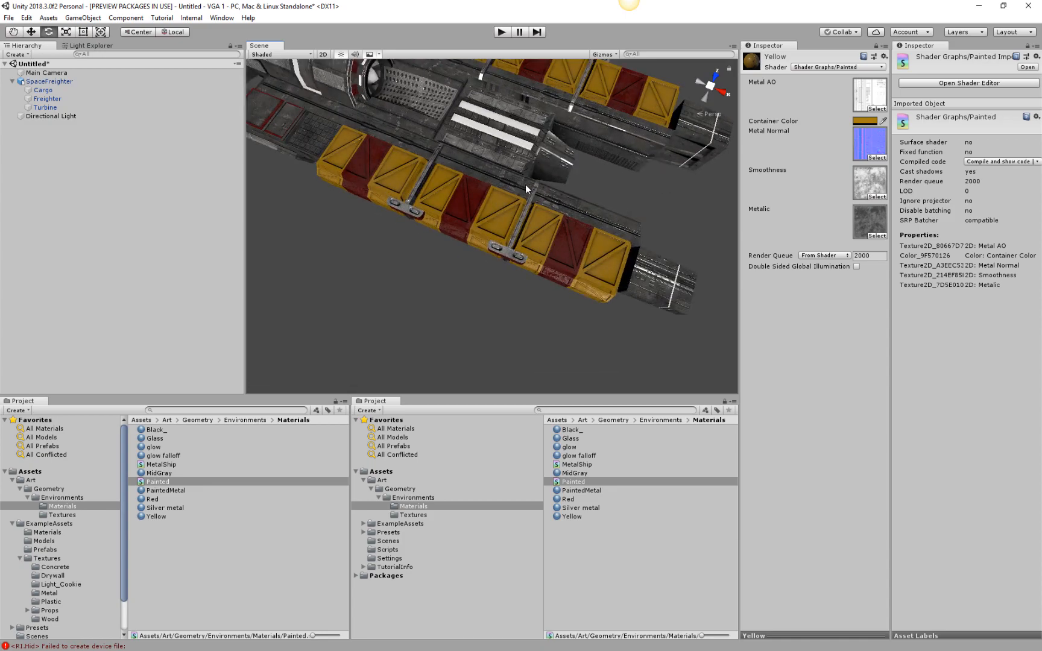
scroll(536, 111, "down", 8)
middle_click_drag(537, 111, 537, 211)
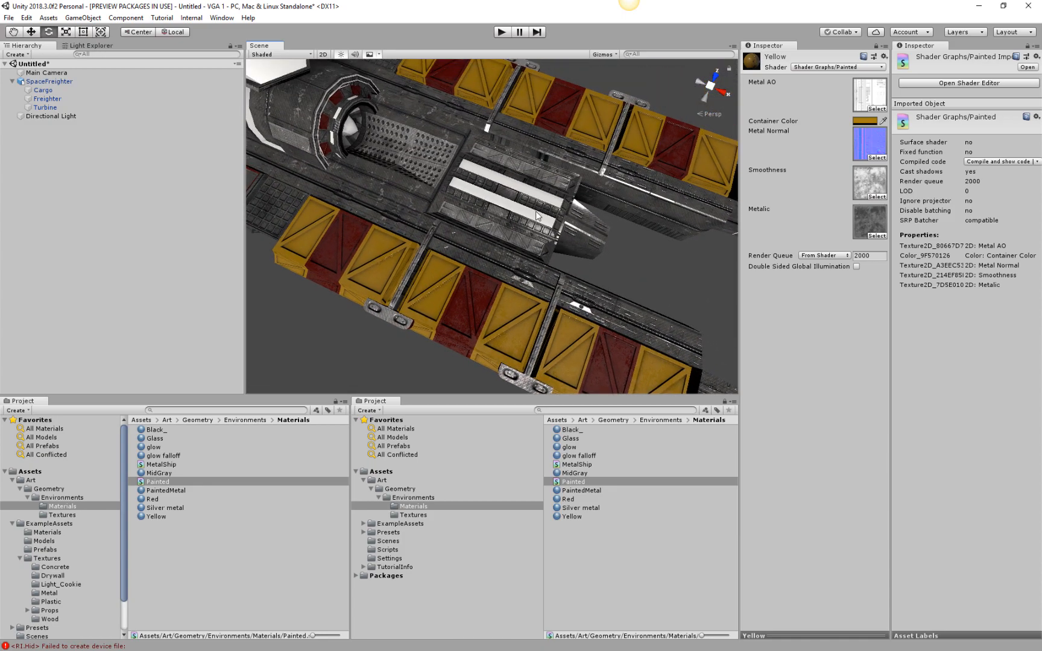
left_click(536, 211)
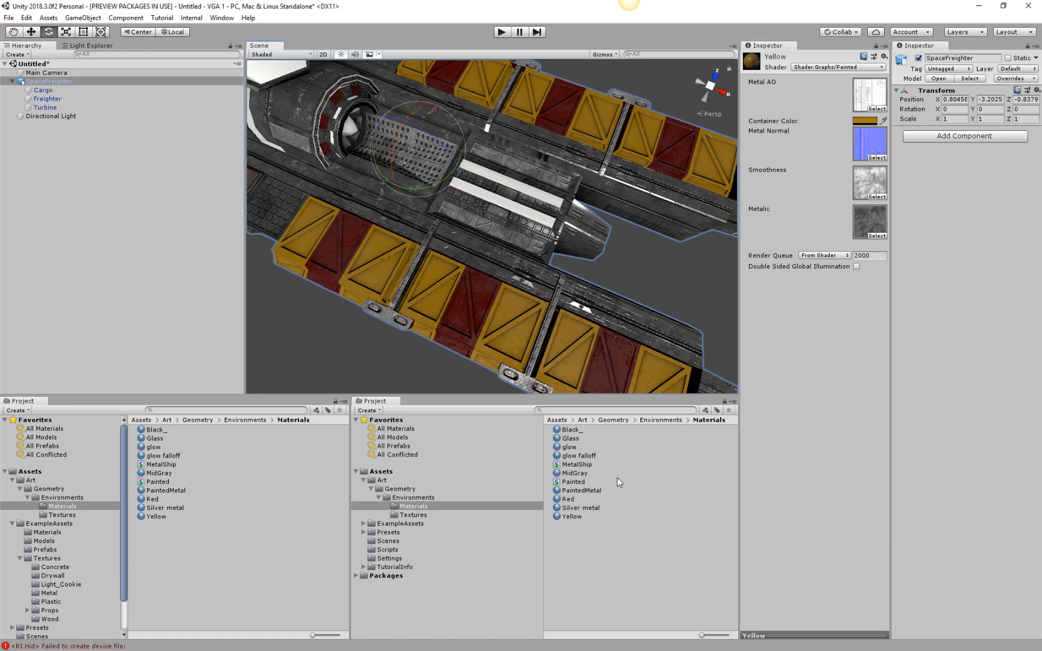
Create a PBR shader graph named Glow in the Materials folder, open it and reposition its PBR Master node.
left_click(565, 447)
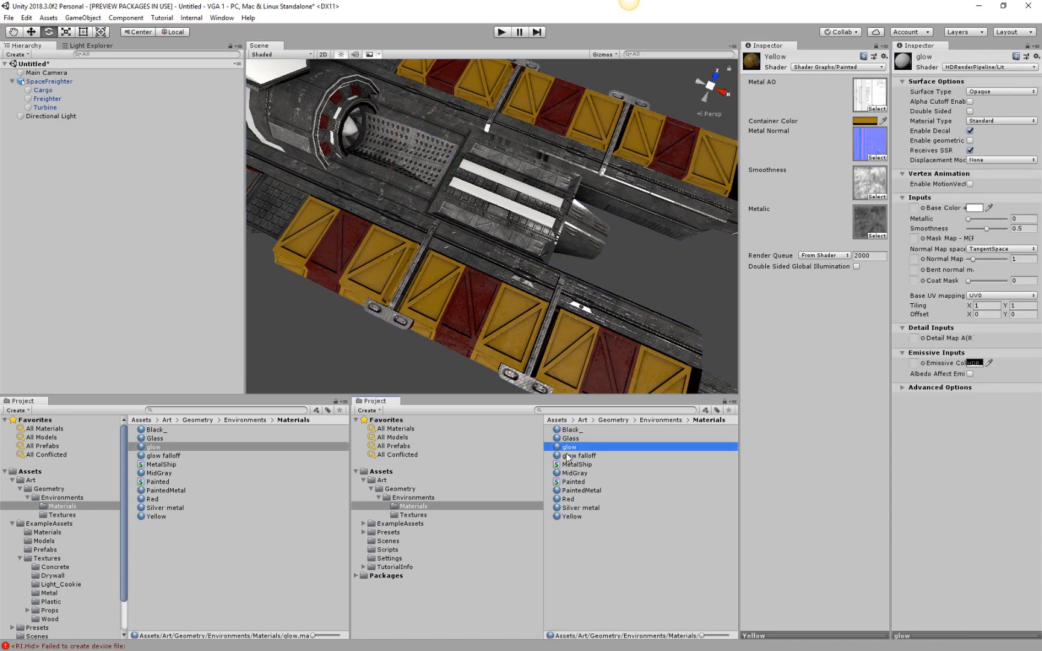
right_click(613, 546)
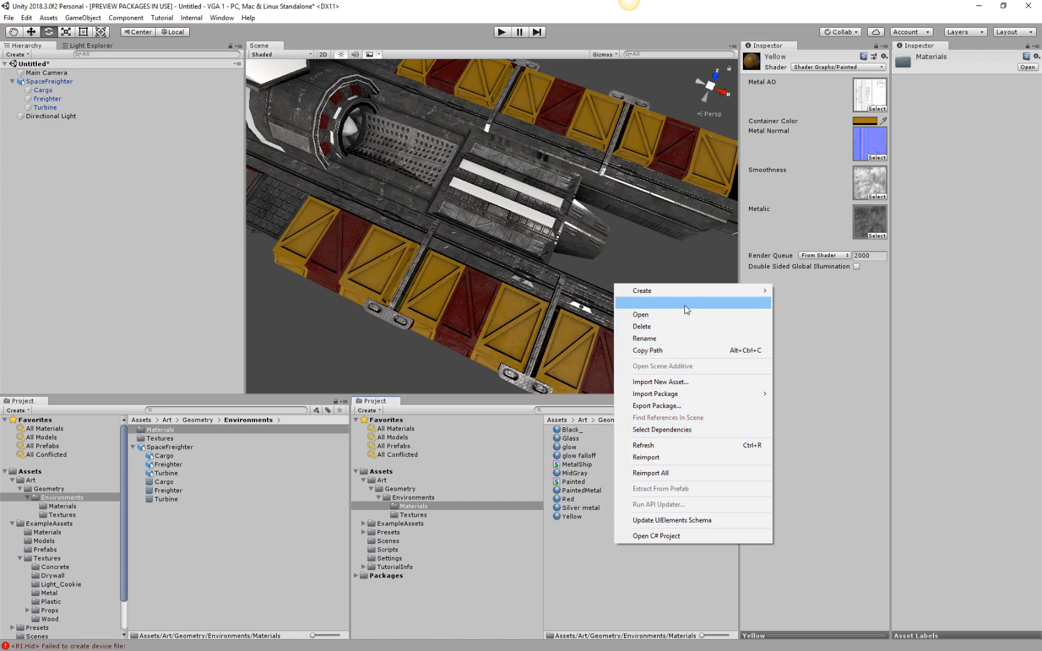
mouse_move(682, 292)
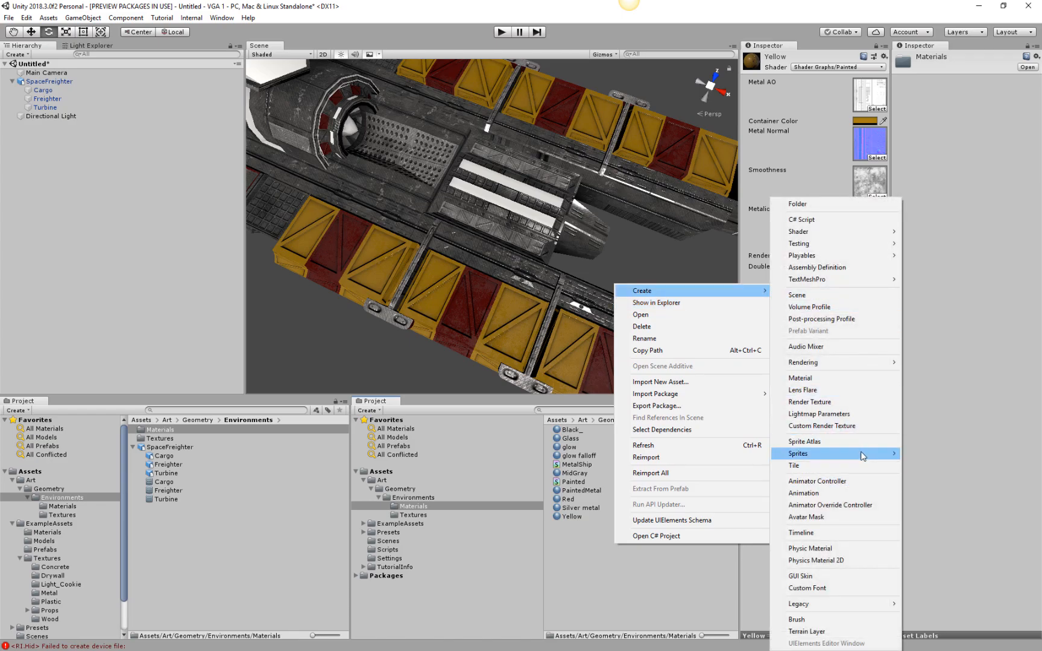
mouse_move(863, 454)
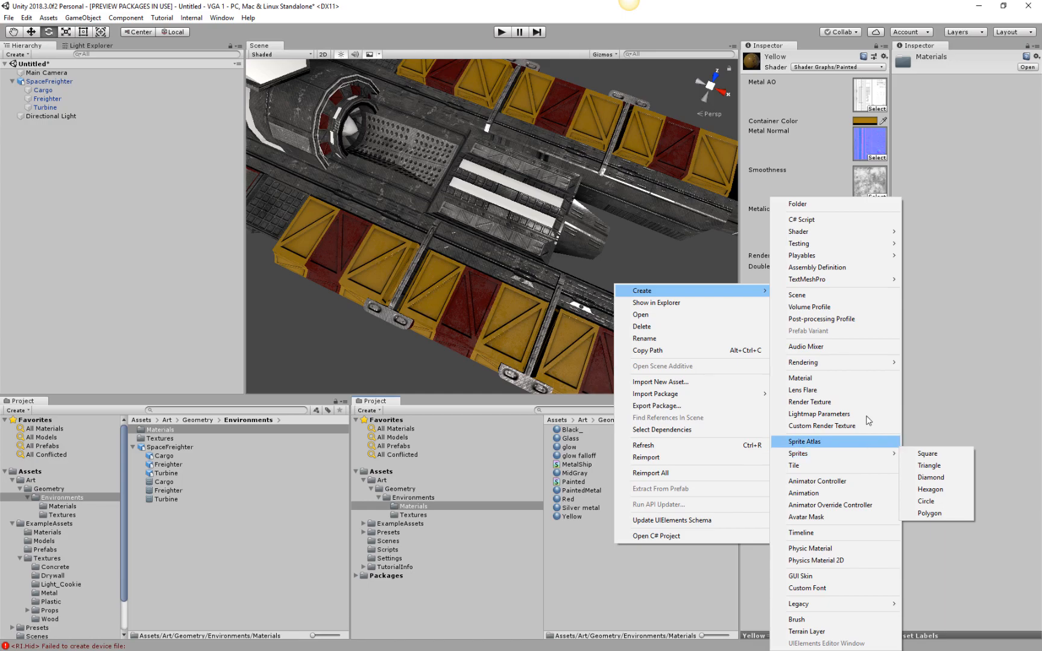
mouse_move(853, 234)
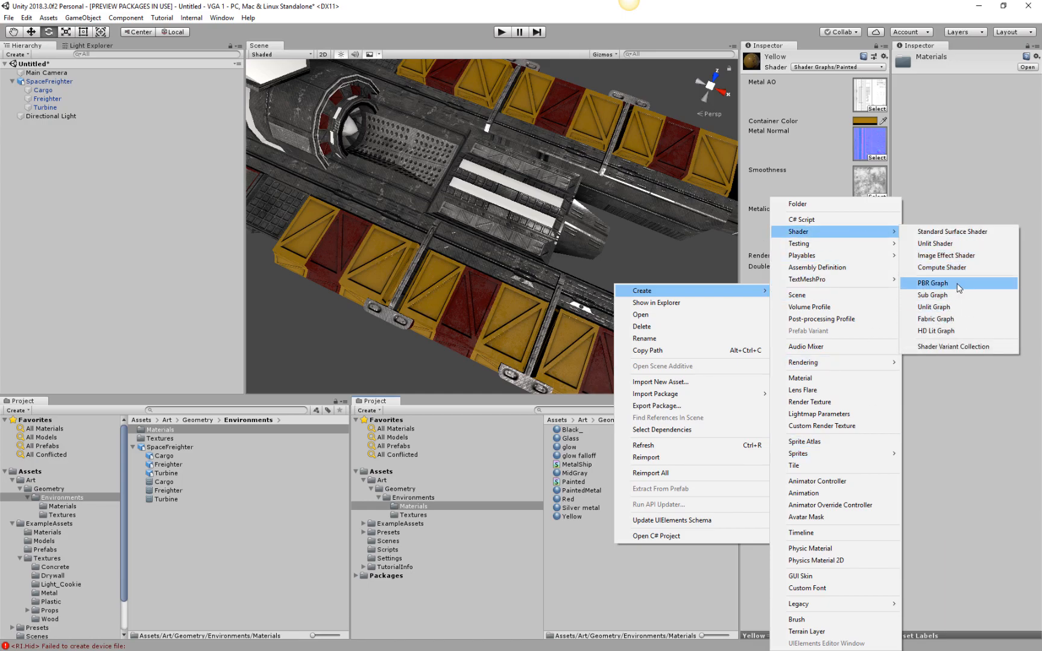
left_click(935, 283)
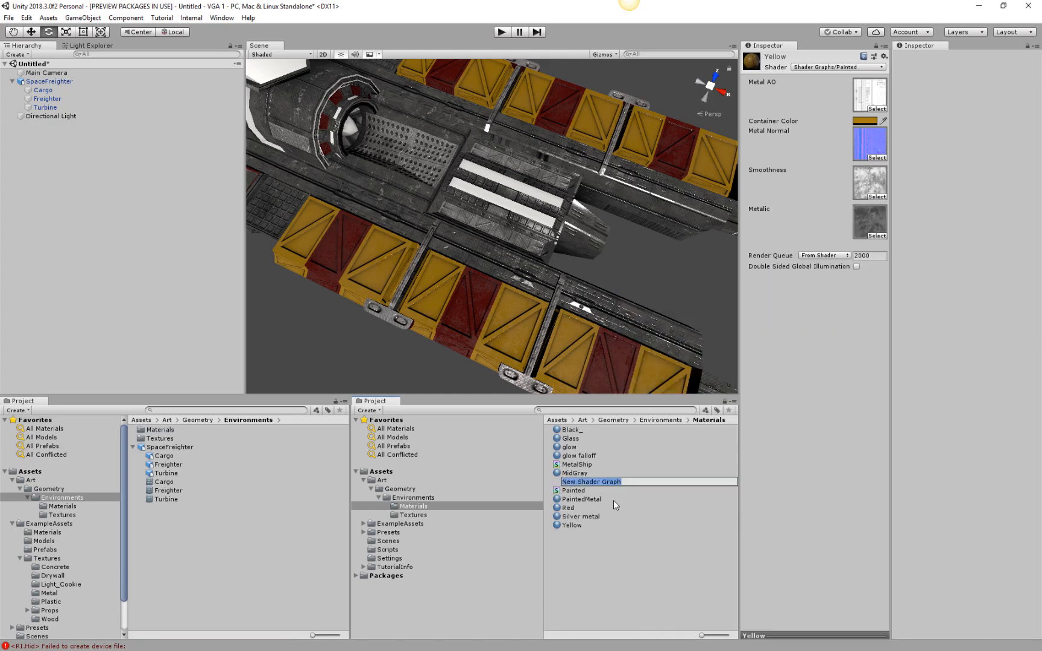
type("Glow")
key("Return")
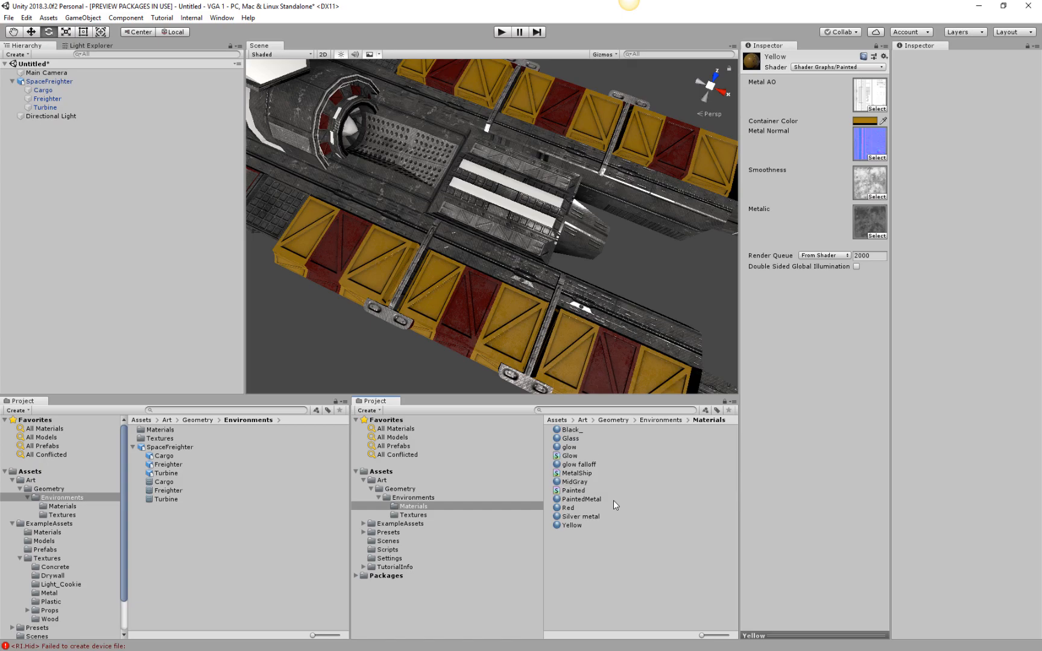
double_click(570, 456)
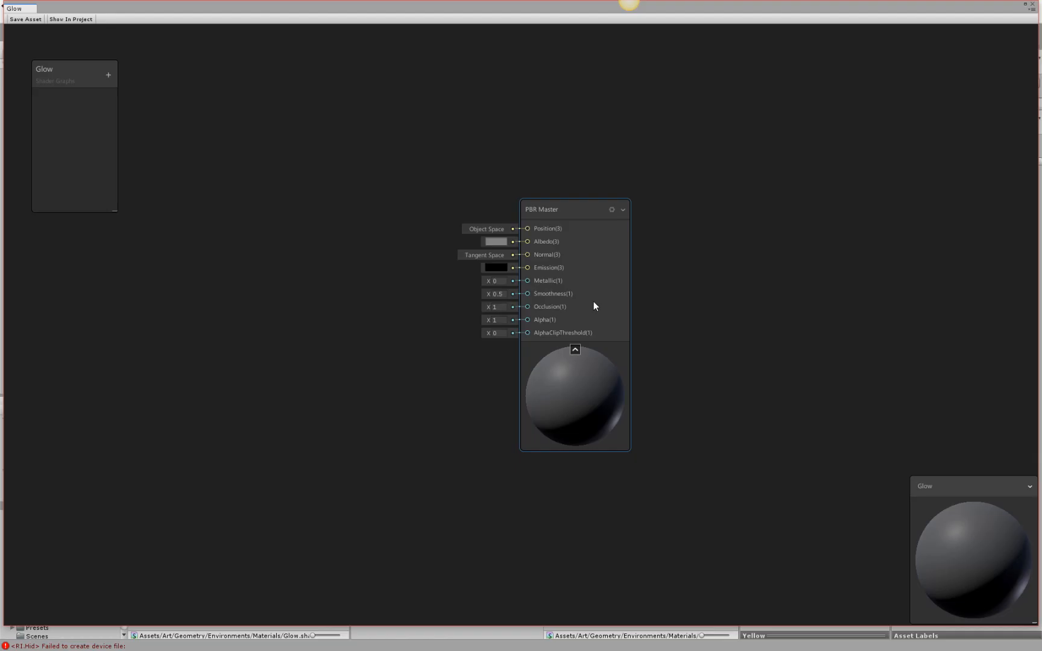
left_click_drag(590, 200, 690, 144)
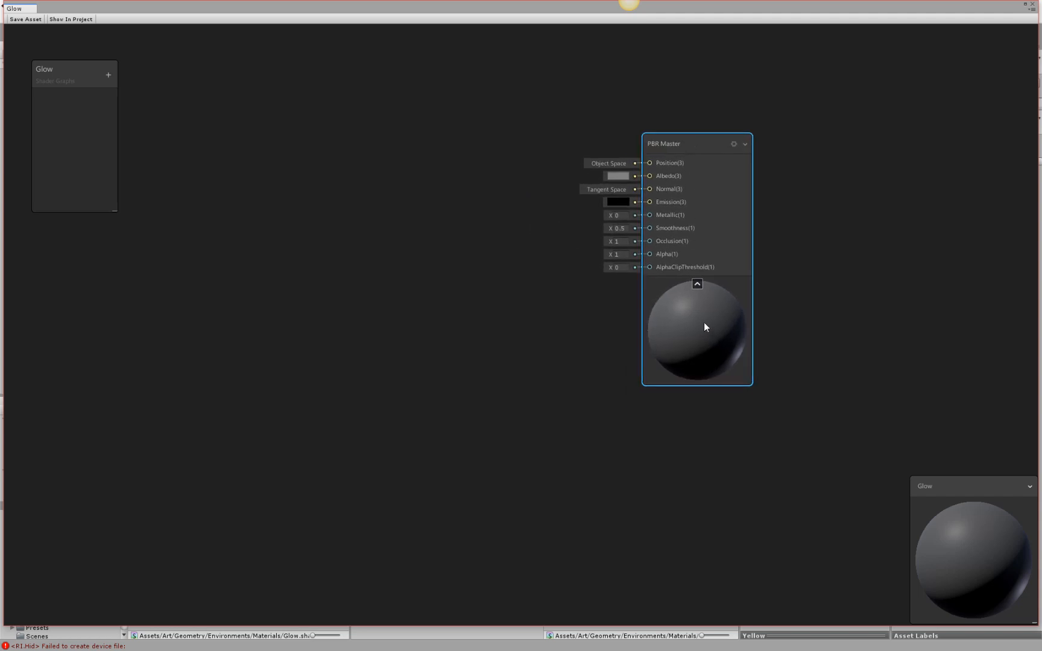
left_click_drag(648, 200, 449, 198)
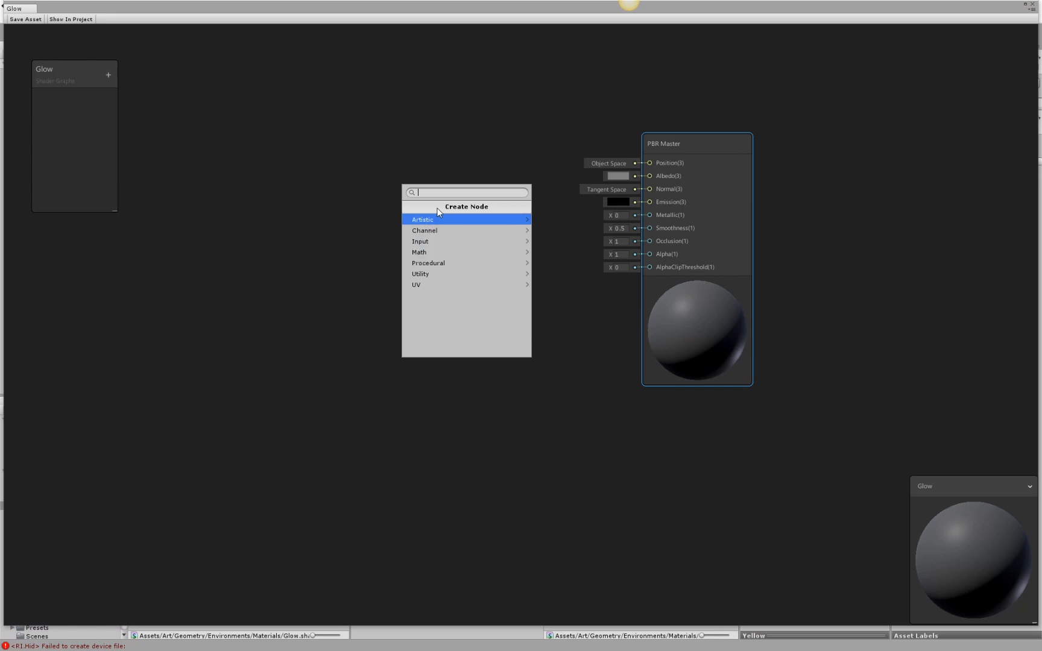
type("color")
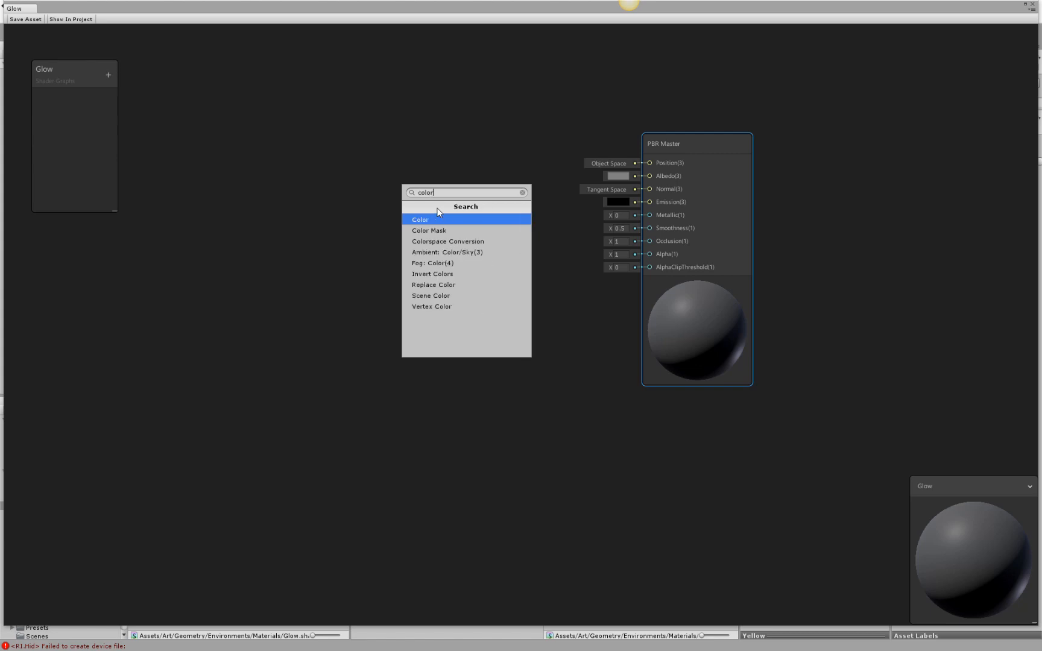
left_click(523, 194)
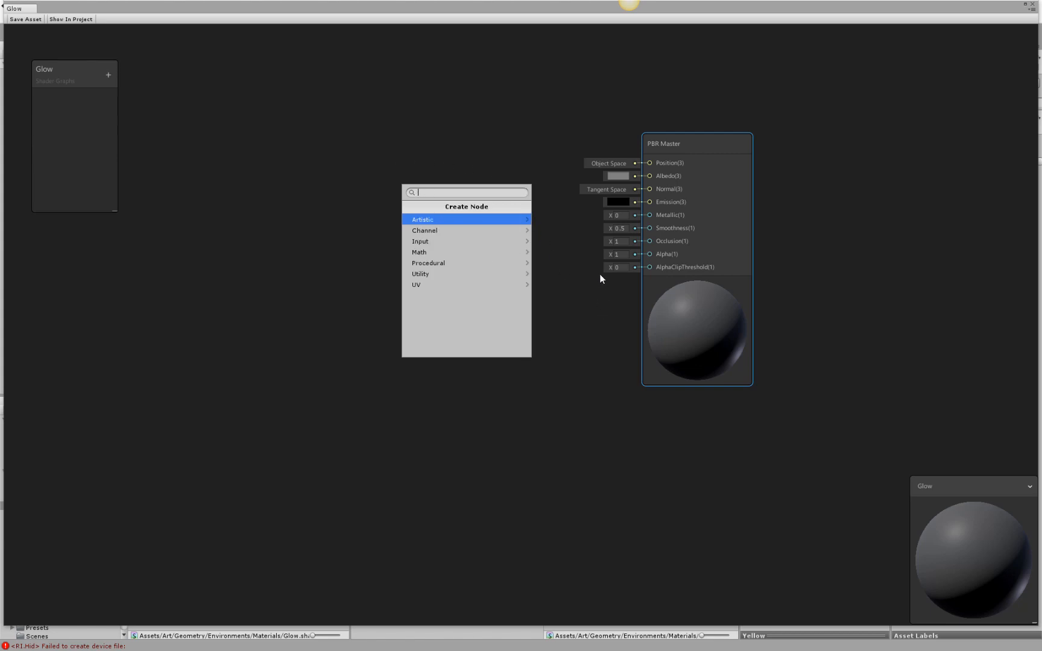
left_click(585, 290)
Add a Color property named Emissive to the Glow graph.
left_click(108, 75)
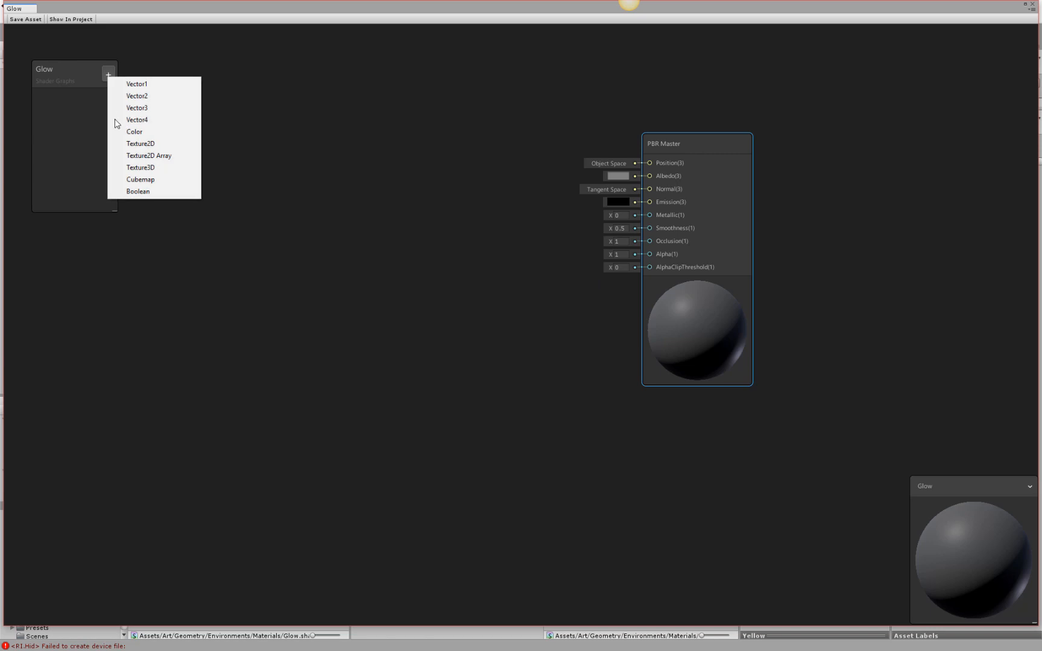
left_click(126, 134)
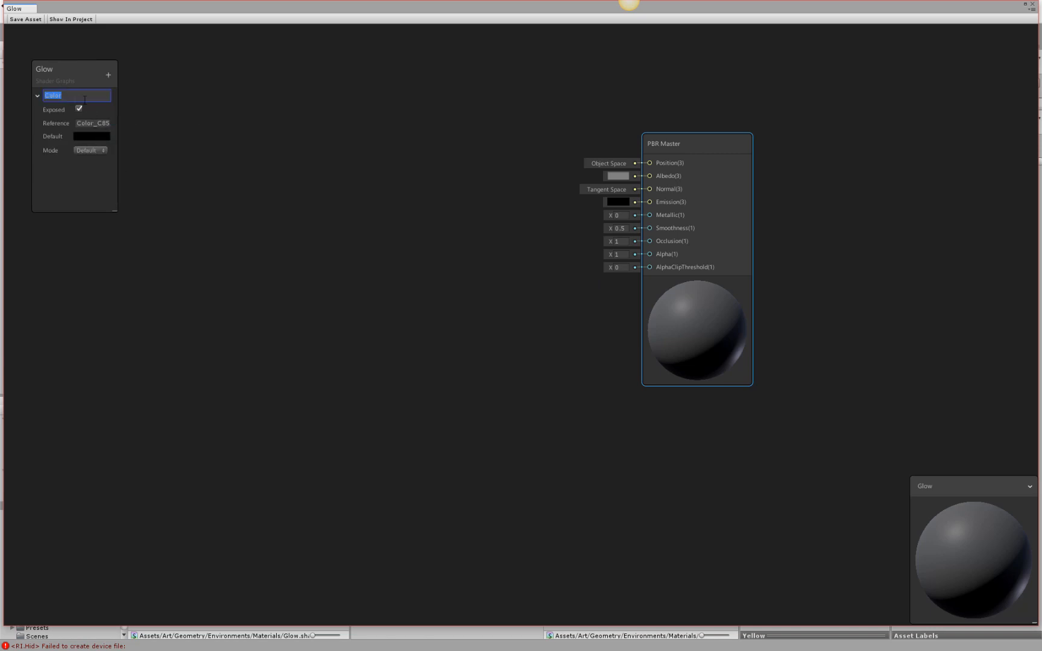
type("Em")
key("Return")
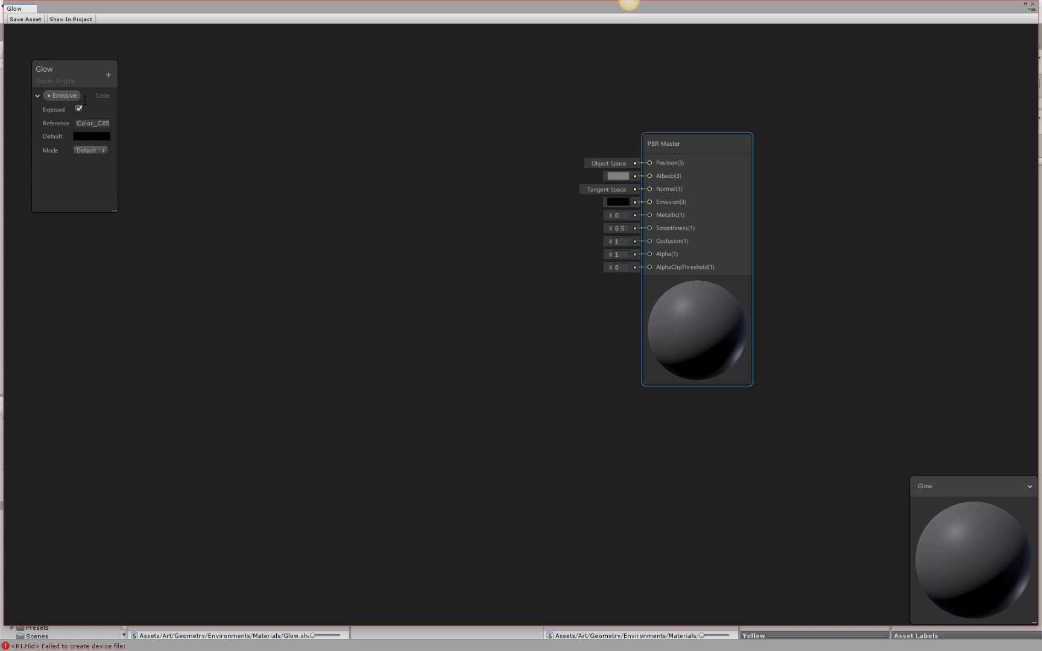
Add a second Color property to the Glow graph and name it Albedo.
left_click(110, 75)
left_click(154, 129)
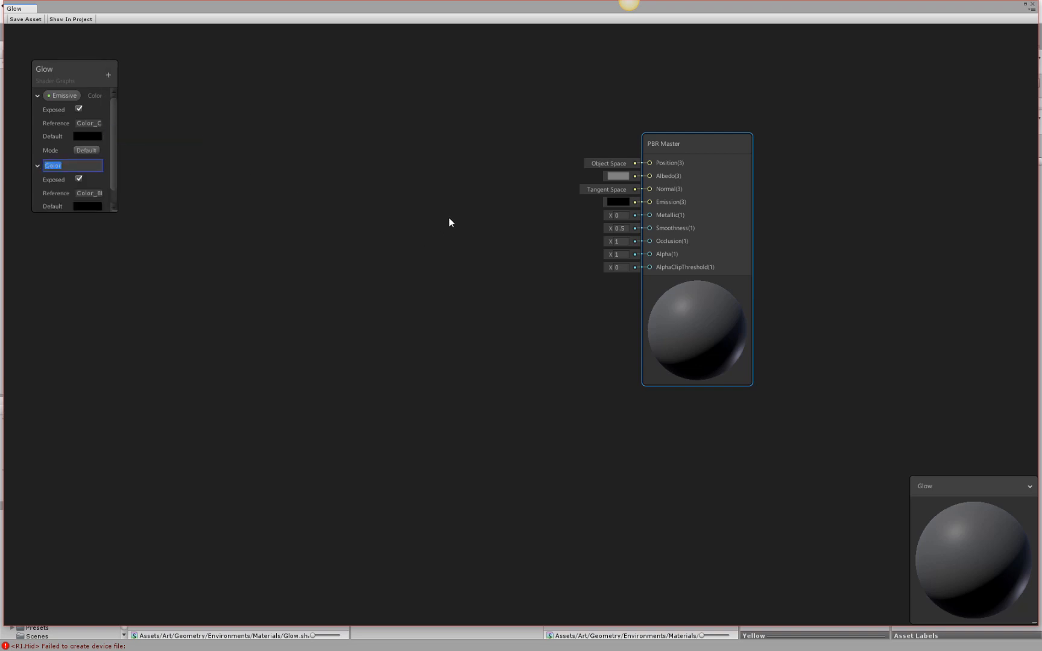
type("Al")
key("Return")
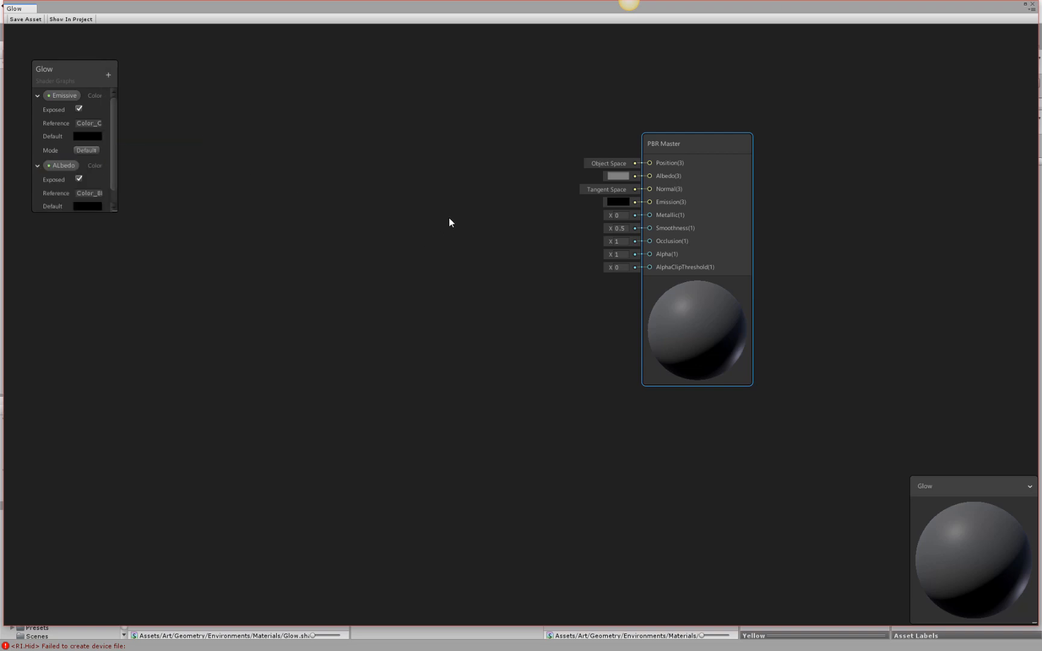
double_click(62, 166)
left_click(52, 165)
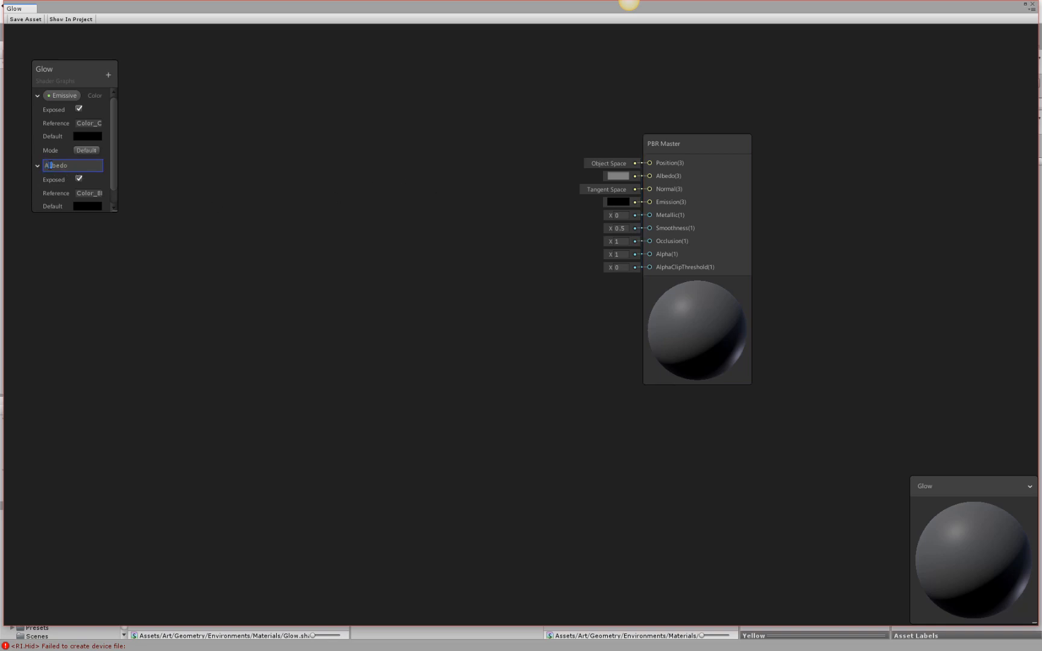
type("l")
key("Return")
Set the Emissive property's default color to the bright cyan 00FFF7.
left_click(90, 138)
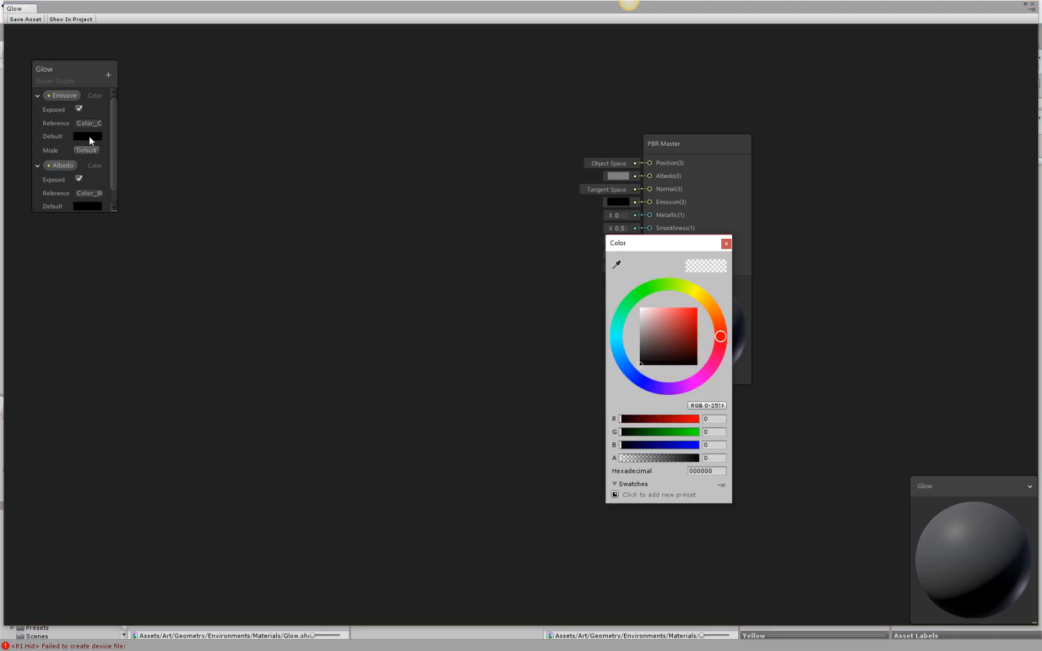
left_click(613, 332)
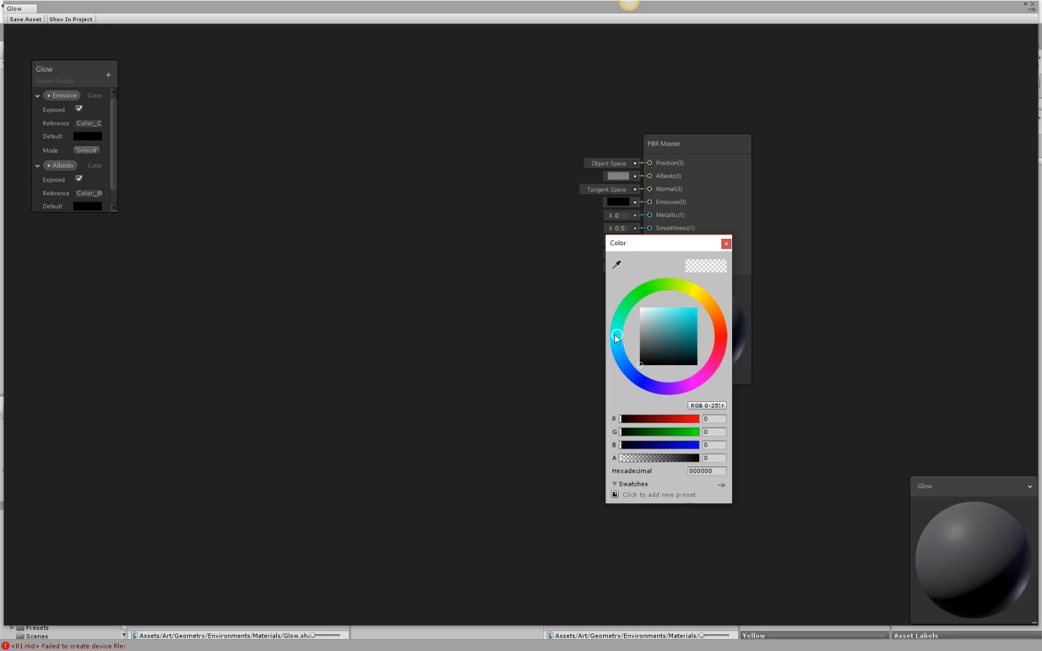
left_click_drag(670, 326, 702, 301)
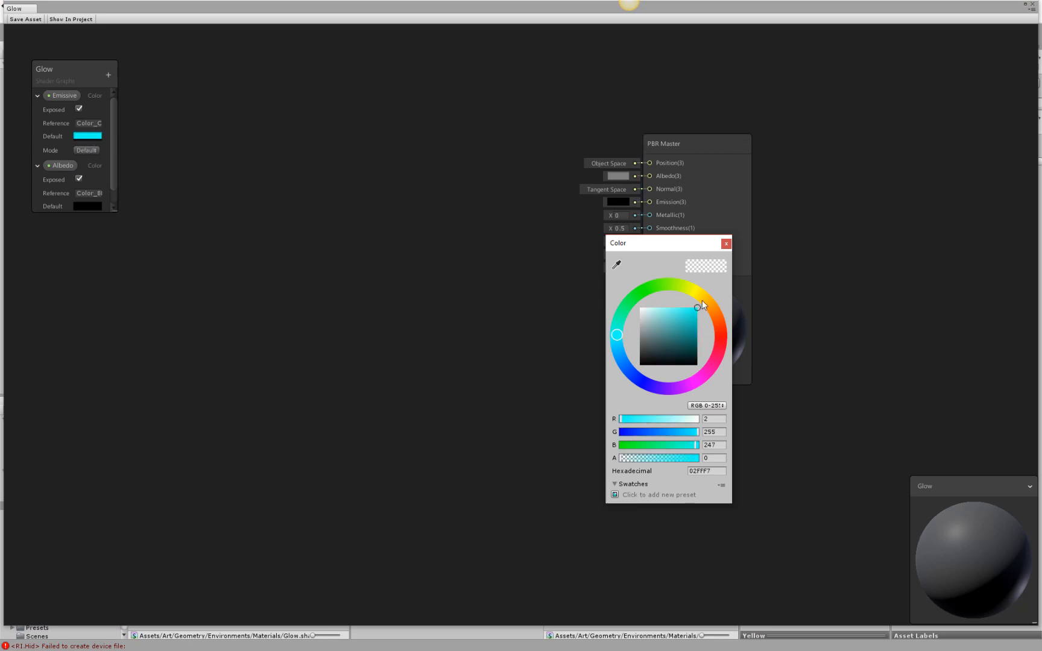
left_click(726, 244)
Set the Albedo property's default color to the bright green 28FF78.
left_click(87, 206)
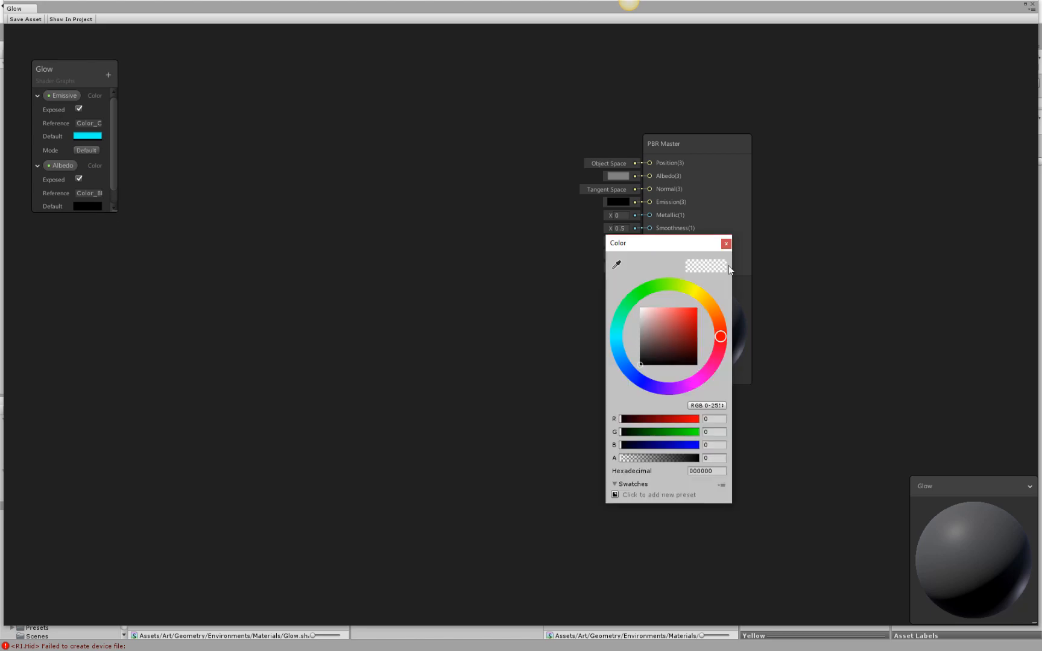
left_click_drag(617, 336, 601, 288)
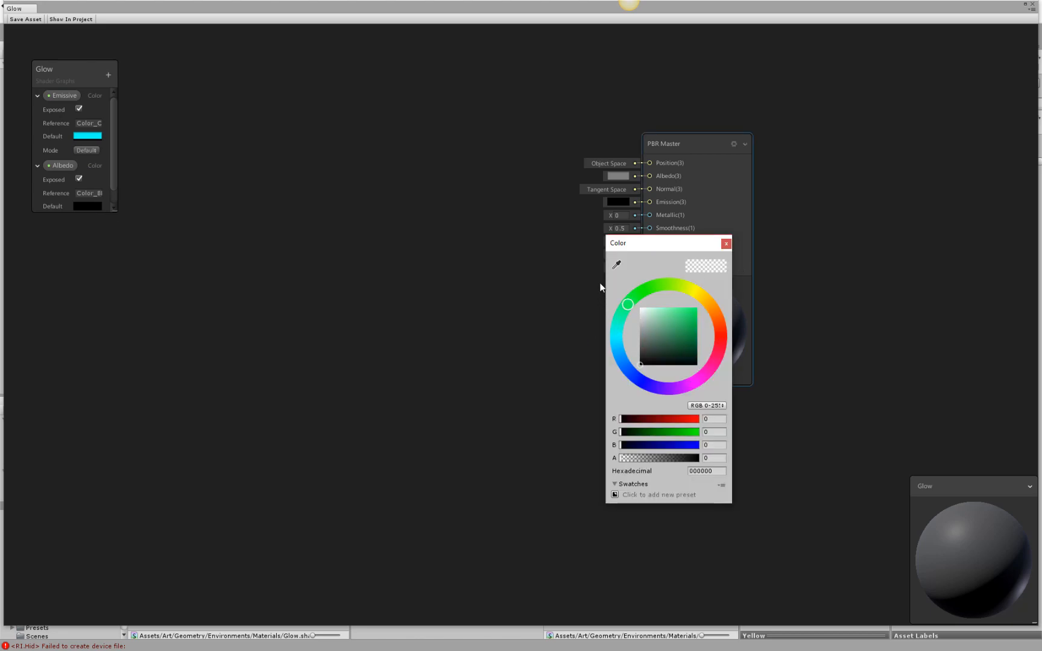
left_click_drag(690, 323, 689, 302)
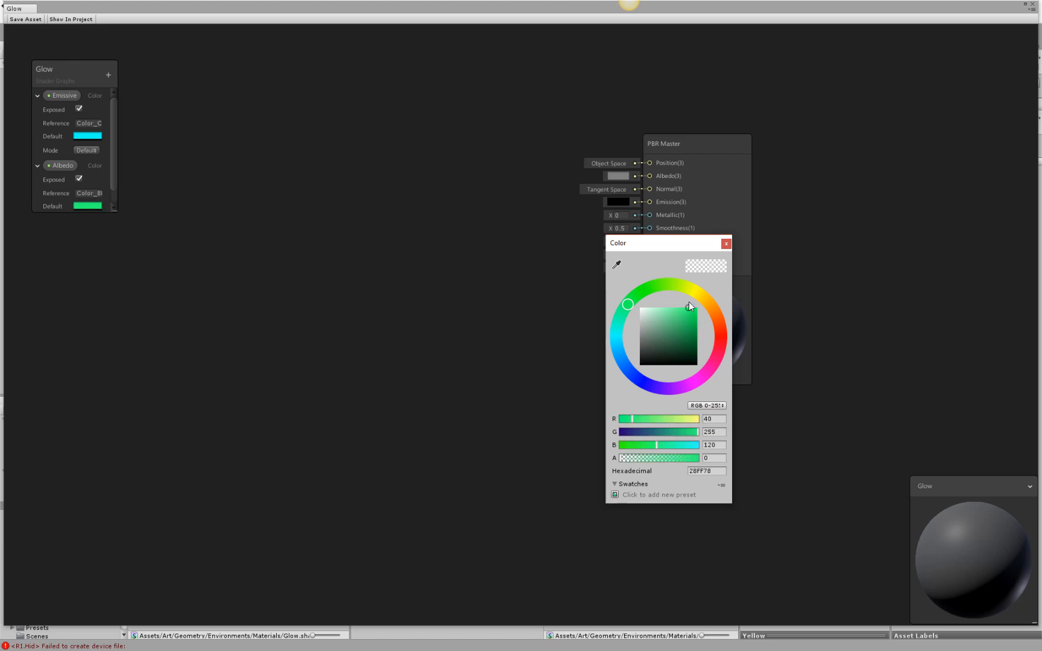
left_click(727, 244)
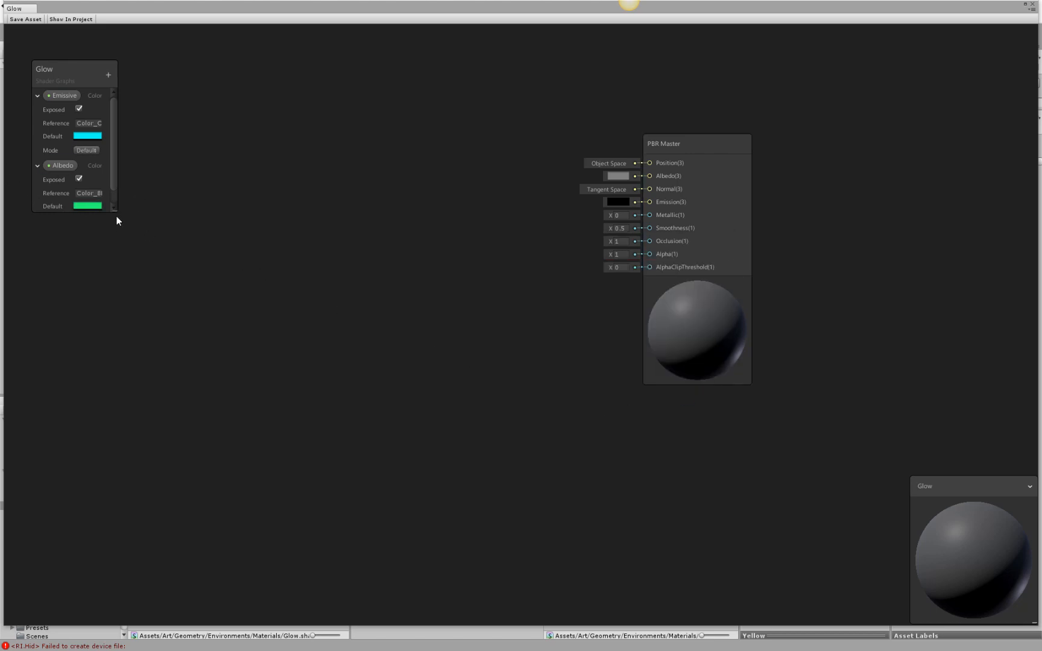
Enlarge the Glow property list and set the Emissive color's mode to HDR.
left_click_drag(114, 212, 150, 268)
left_click(115, 150)
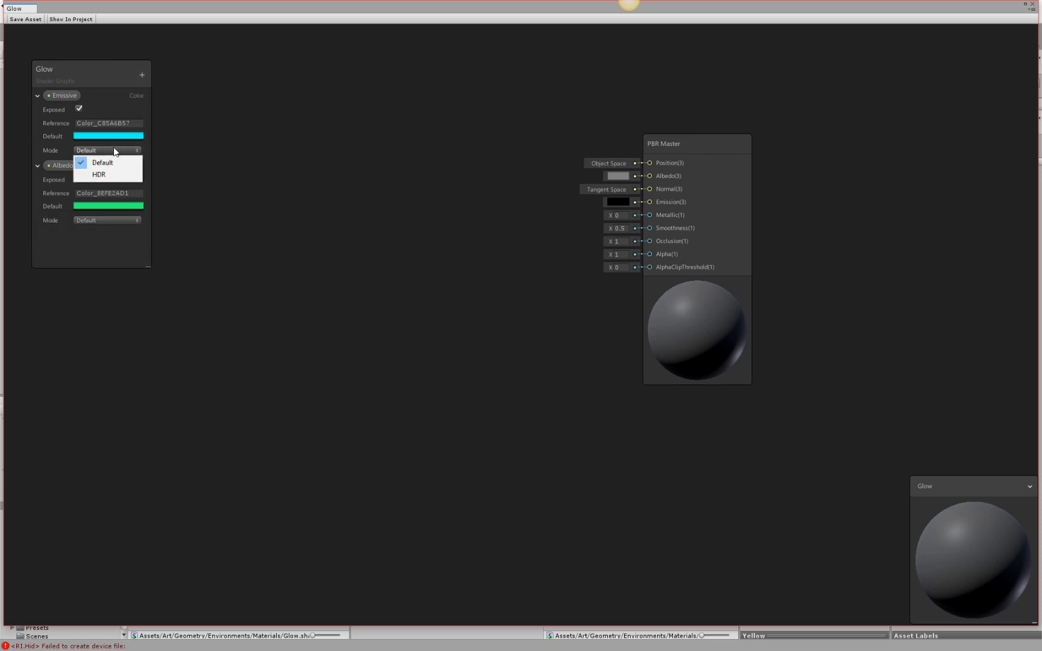
left_click(286, 126)
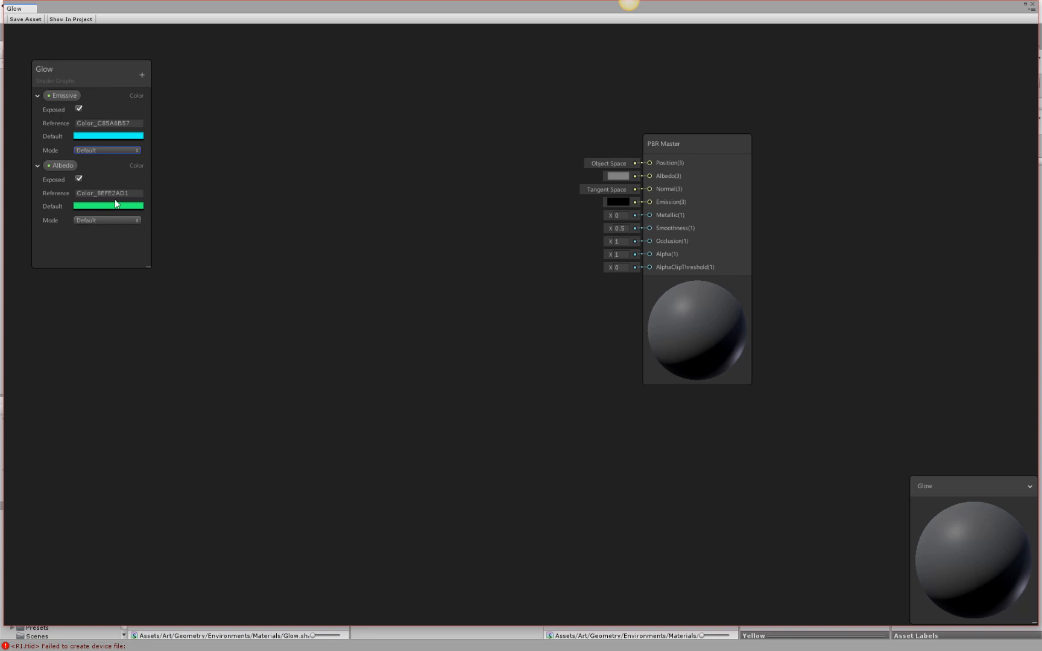
left_click(115, 150)
left_click(104, 176)
Place the Emissive and Albedo properties in the graph and connect them to the PBR Master's Emission and Albedo inputs.
left_click_drag(65, 95, 288, 144)
left_click_drag(57, 165, 368, 286)
left_click_drag(327, 170, 649, 207)
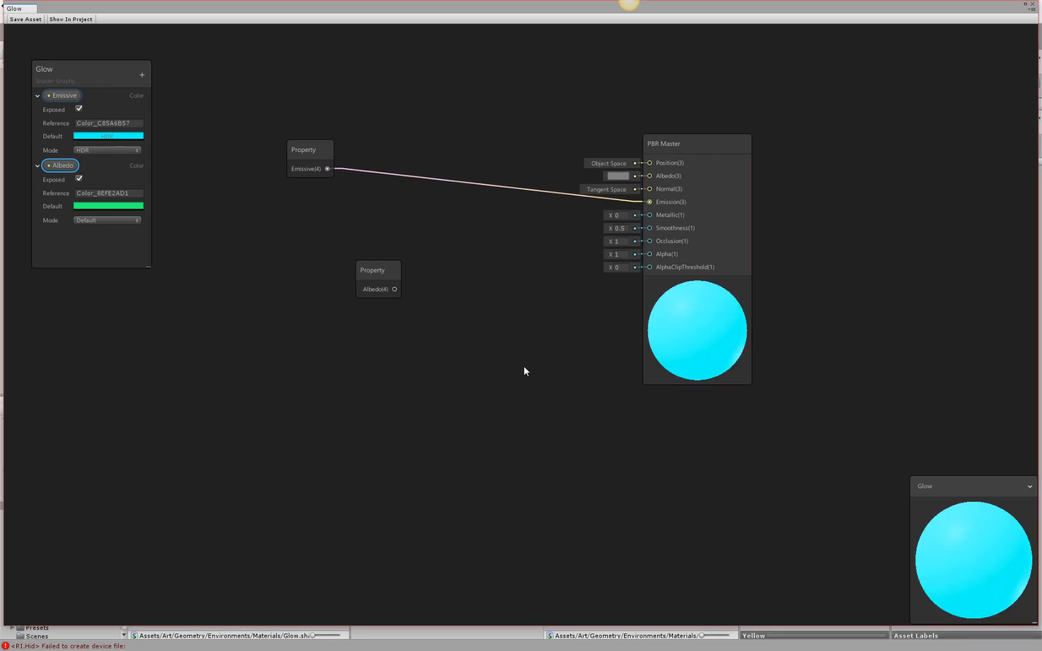
left_click_drag(396, 290, 649, 177)
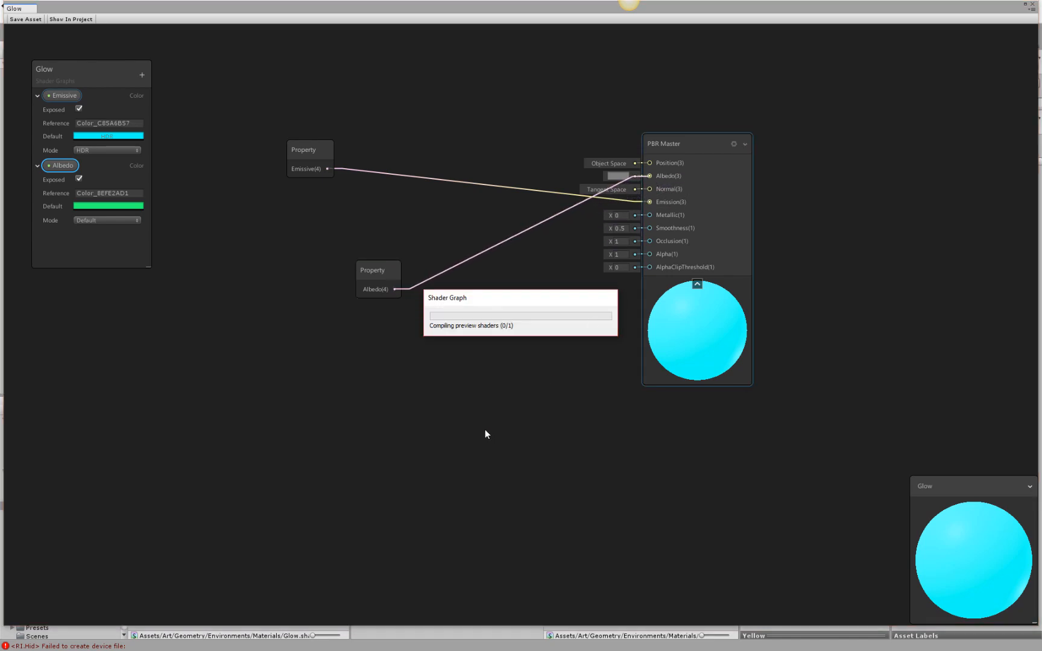
Arrange the graph compactly, with the Albedo property node above the Emissive one, both close beside the PBR Master.
left_click_drag(708, 322, 682, 284)
left_click_drag(391, 277, 436, 105)
left_click_drag(331, 155, 496, 144)
left_click_drag(426, 103, 493, 100)
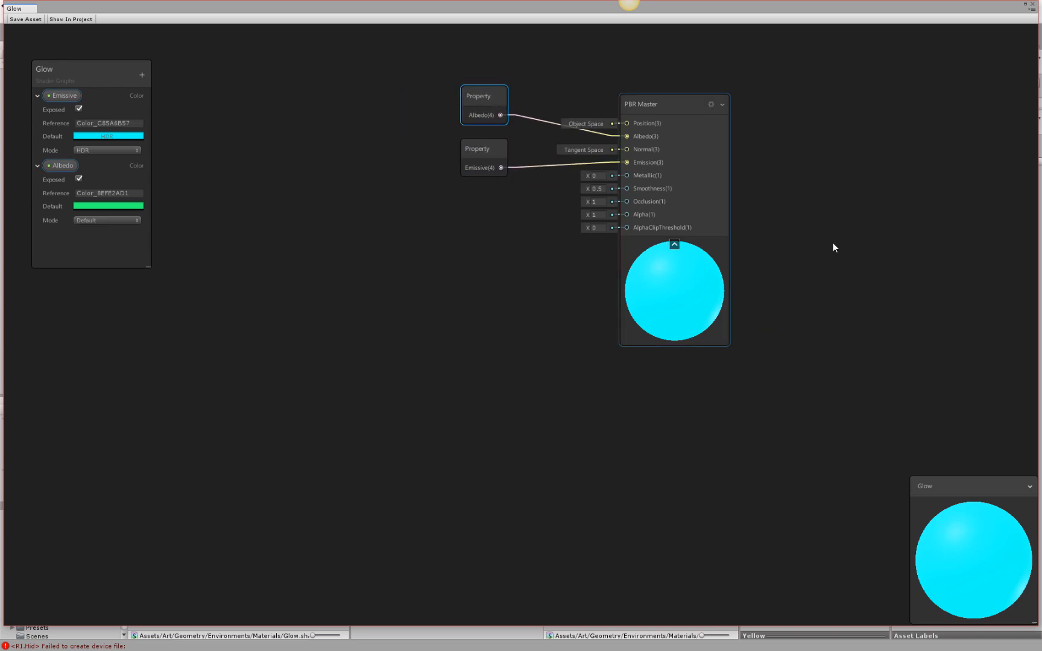
middle_click_drag(834, 221, 772, 268)
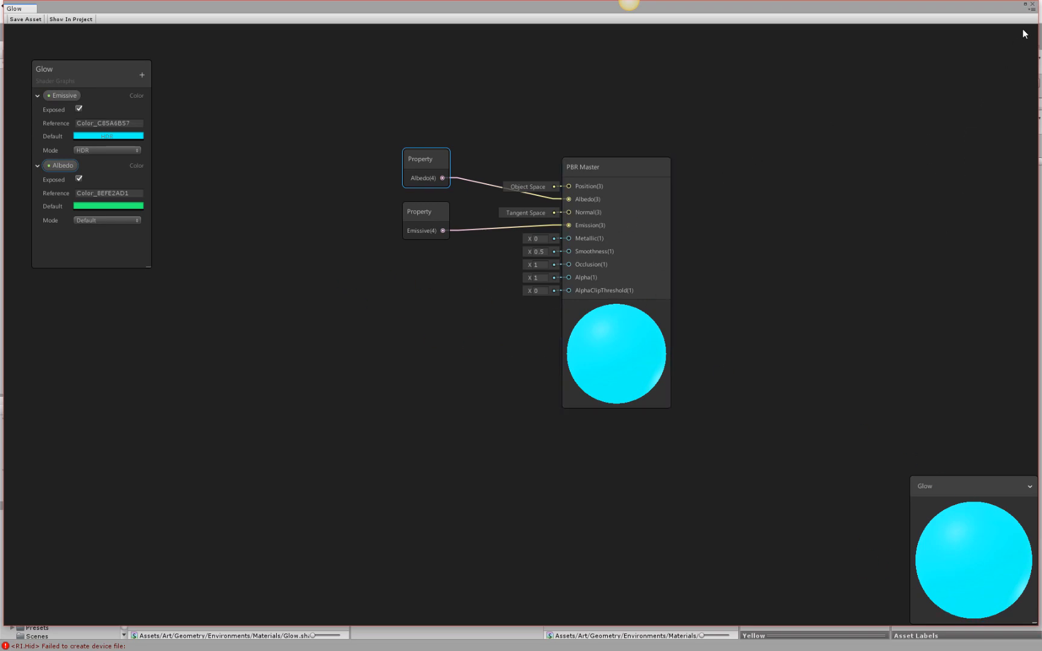
Close the Glow graph and assign the Shader Graphs/Glow shader to the glow material.
left_click(1032, 5)
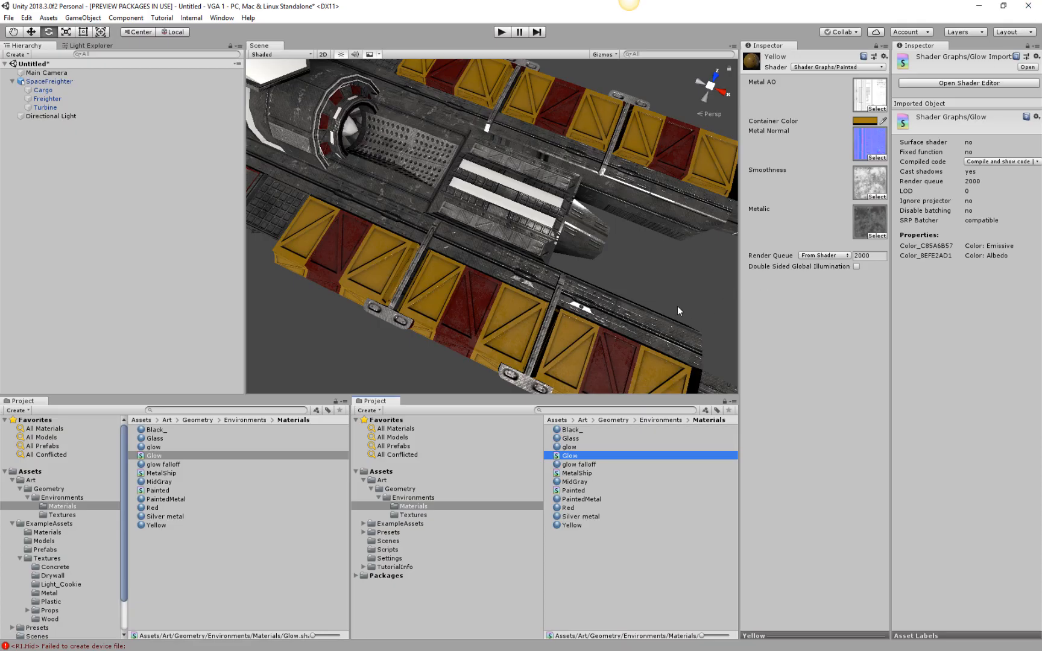
left_click(569, 448)
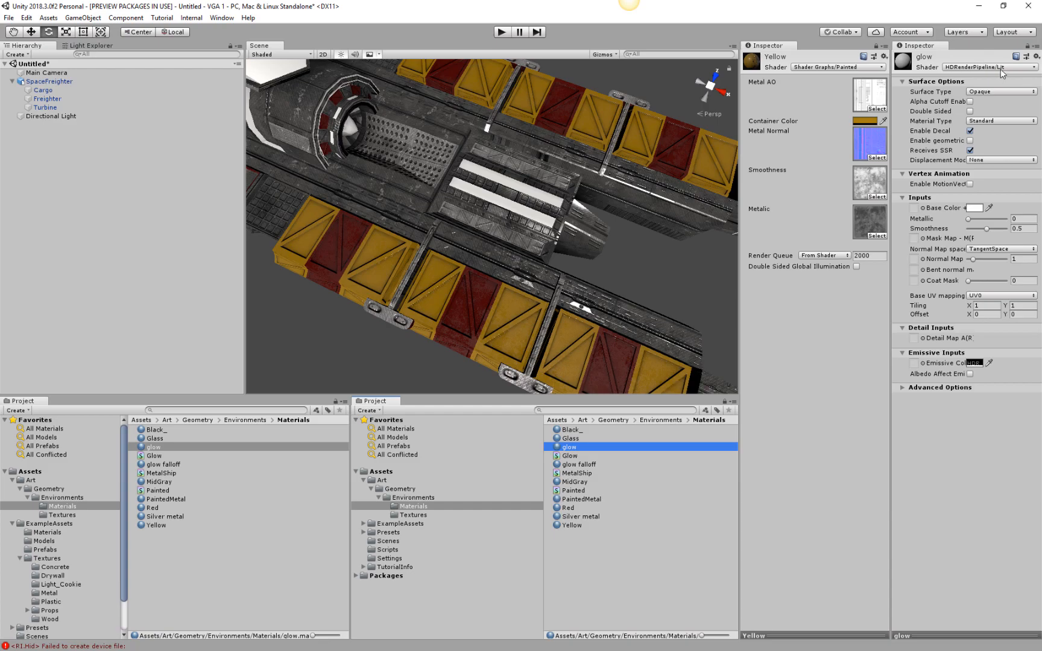
left_click(1002, 69)
mouse_move(953, 188)
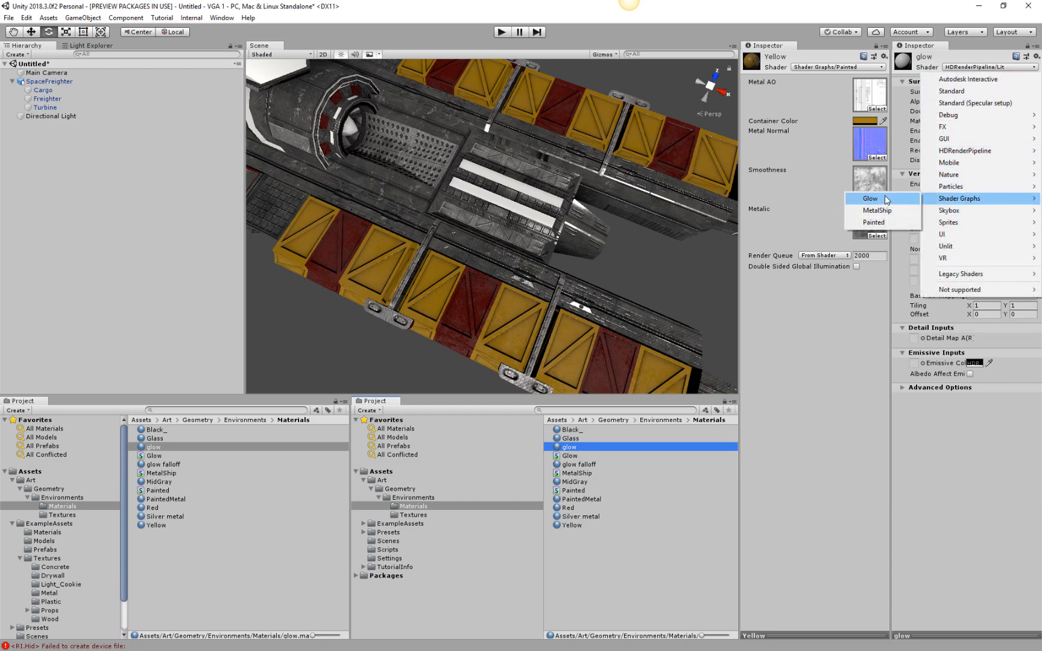
left_click(886, 198)
left_click_drag(485, 270, 484, 84, "alt")
scroll(454, 258, "up", 6)
left_click_drag(426, 172, 529, 275, "alt")
left_click_drag(373, 229, 470, 207, "alt")
middle_click_drag(470, 207, 565, 163)
left_click_drag(565, 164, 474, 218, "alt")
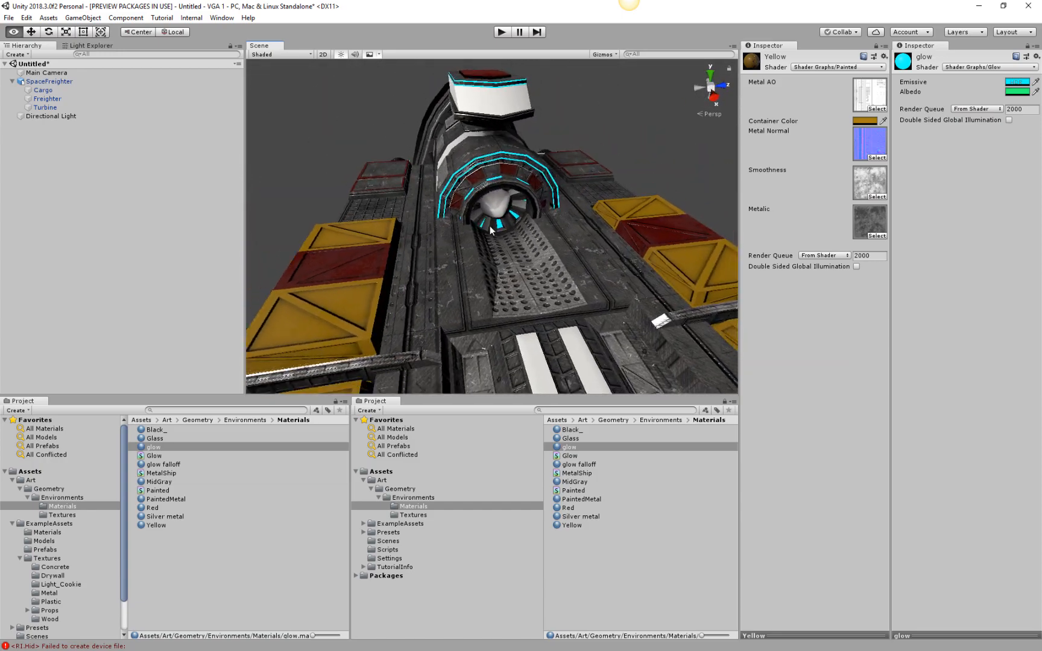
Set the Glass material's Metallic to 0.64, Smoothness to 0.49 and its base color to the dark gray 575757.
left_click(572, 439)
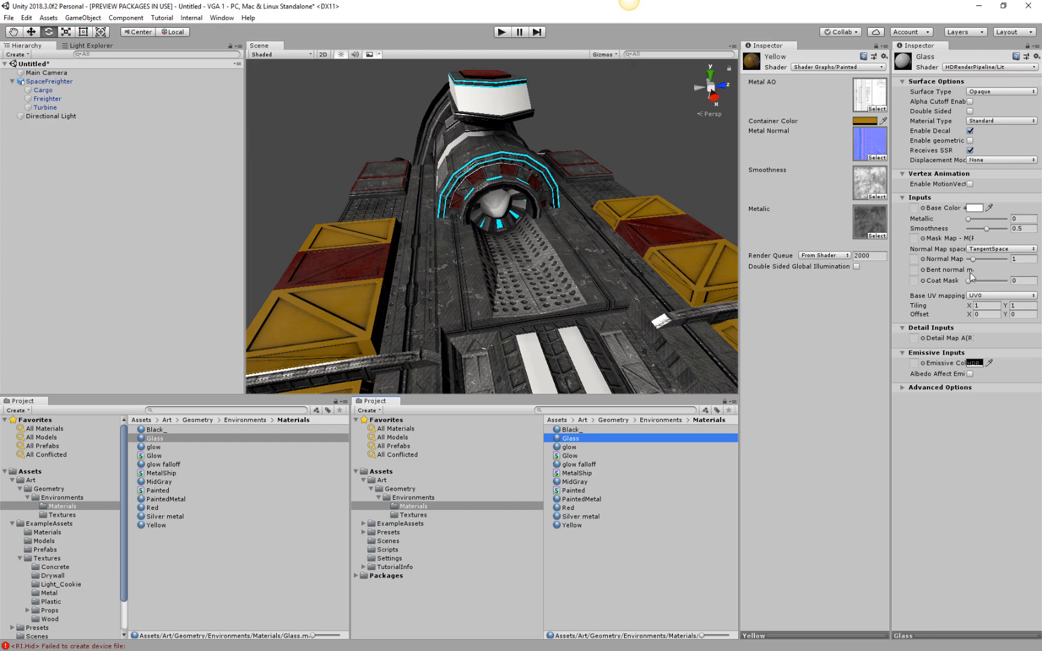
left_click_drag(969, 219, 923, 233)
left_click_drag(562, 104, 625, 134, "alt")
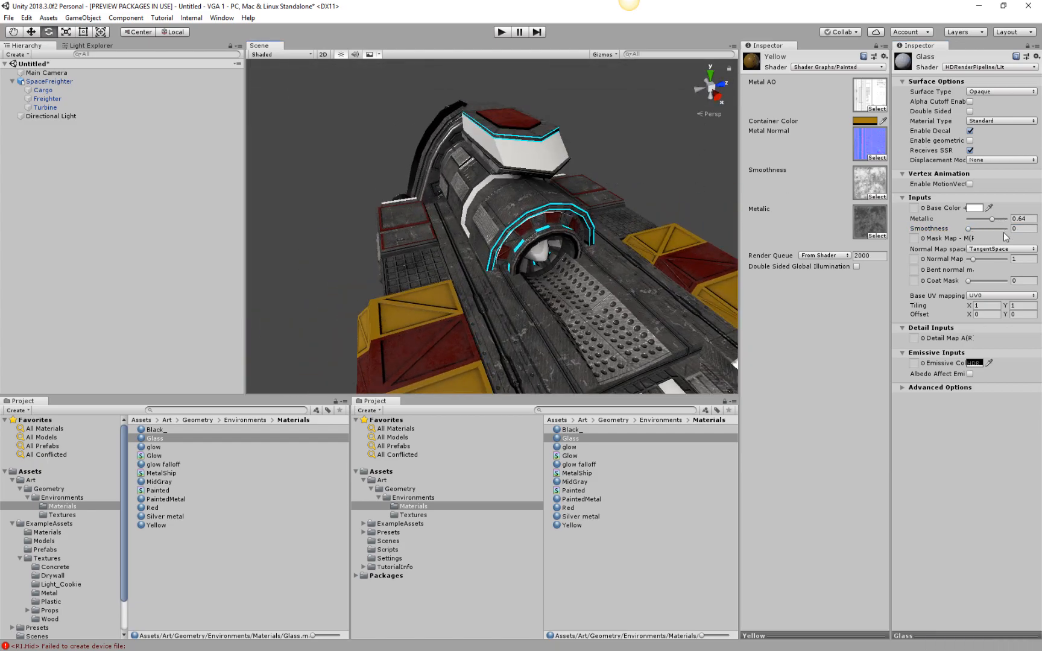
left_click_drag(973, 231, 987, 230)
left_click(978, 208)
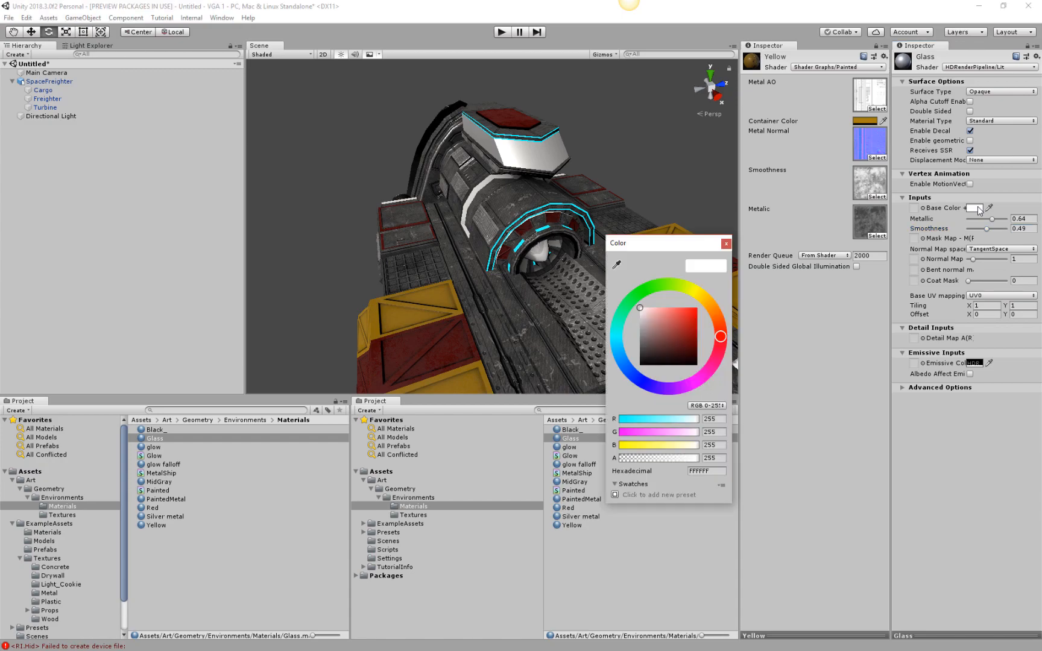
left_click_drag(644, 331, 628, 346)
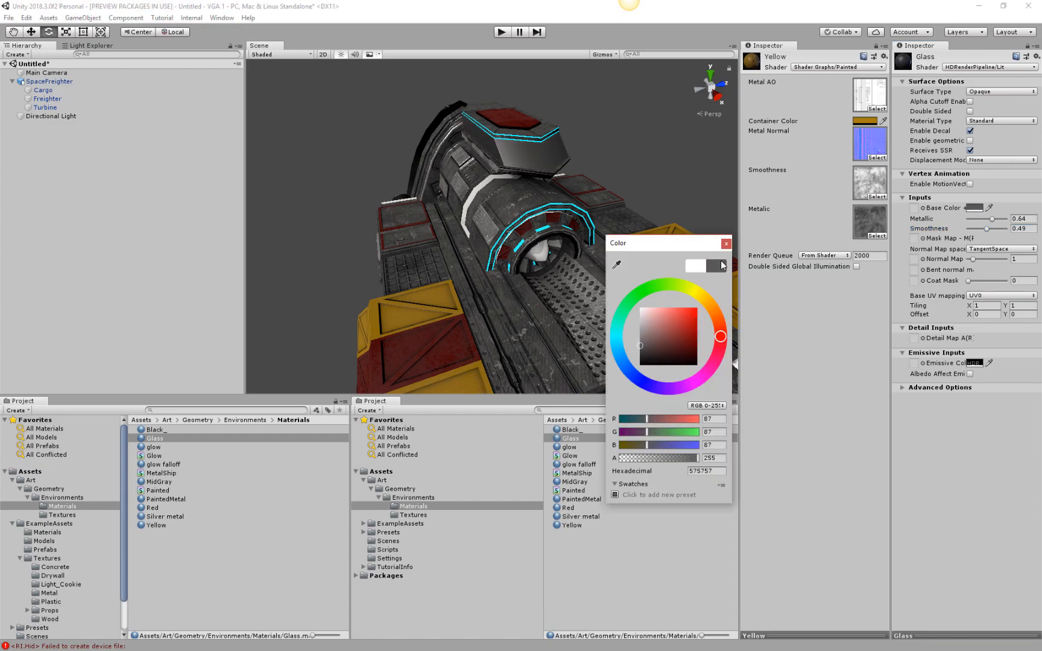
left_click(727, 245)
Set the Glass material's Metallic to 0 and Smoothness to 1.
left_click_drag(992, 220, 1034, 231)
left_click_drag(614, 160, 742, 223, "alt")
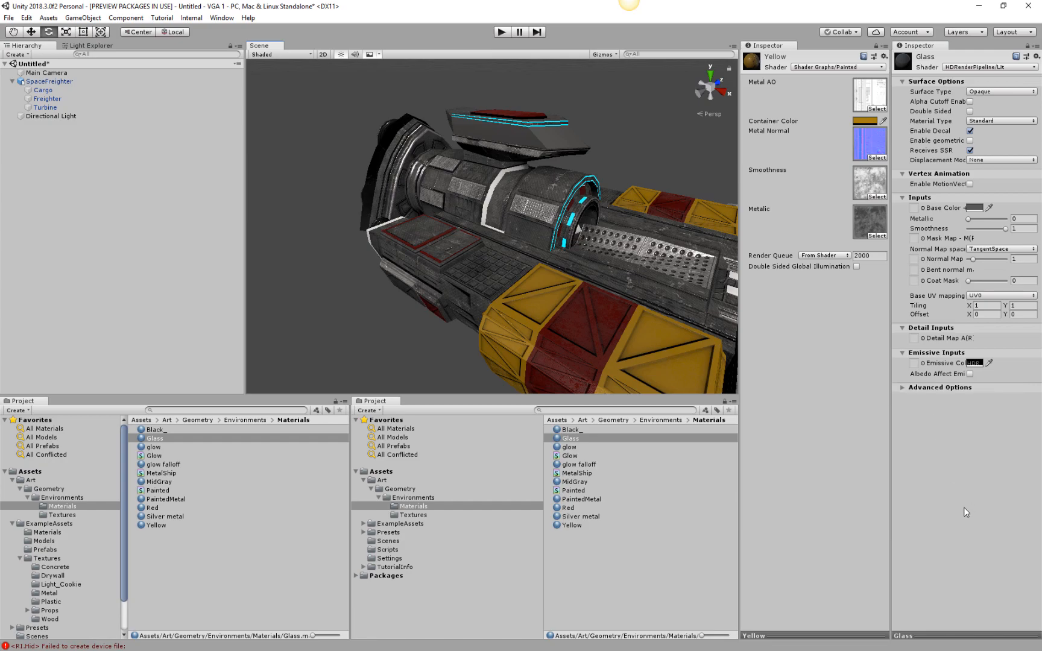
left_click(903, 387)
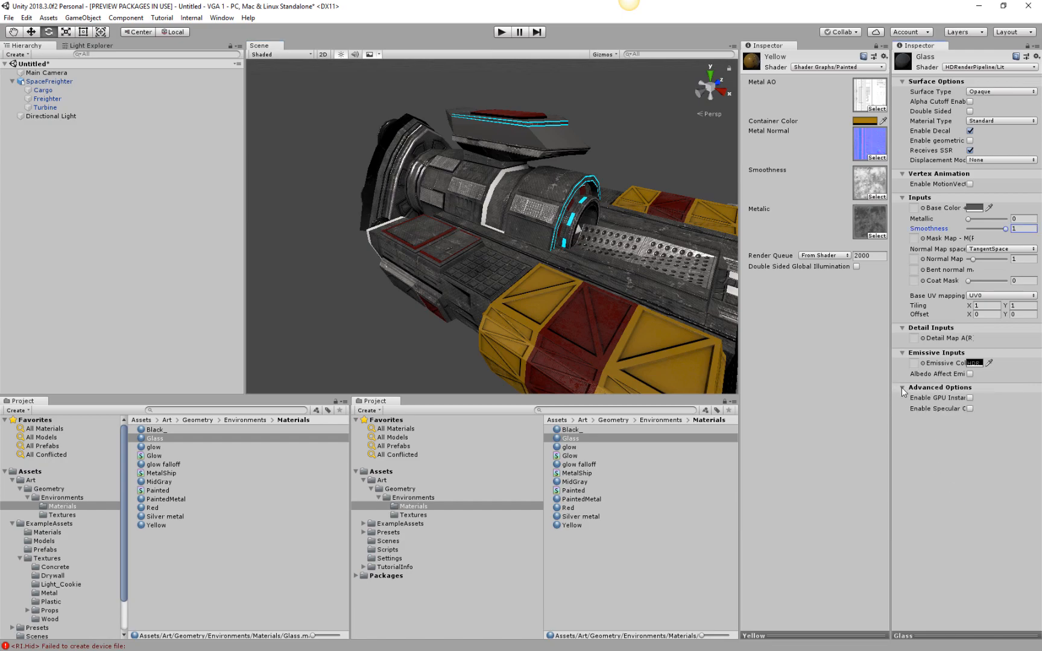
left_click(901, 387)
Reduce the alpha of the Glass material's base color to 98.
left_click(975, 208)
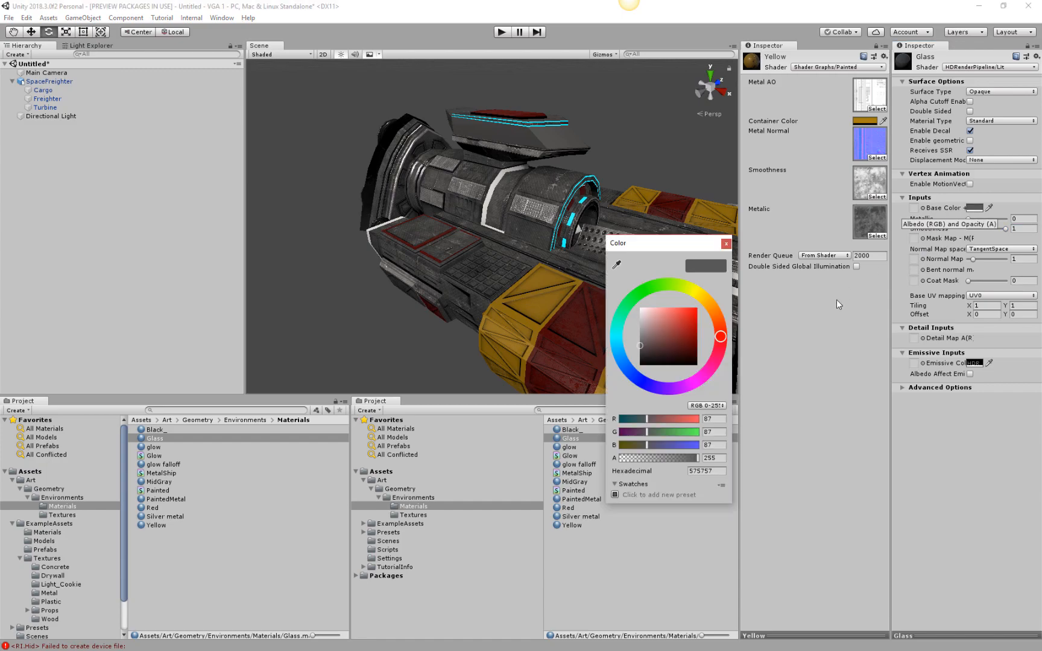
left_click_drag(691, 459, 651, 468)
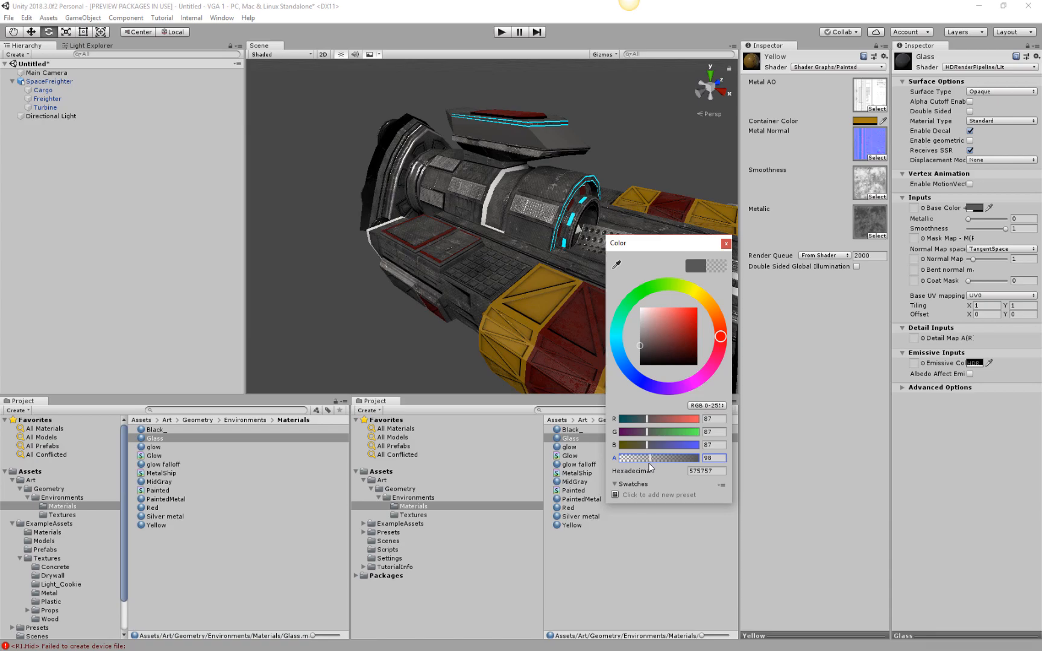
left_click(496, 150, "alt")
left_click_drag(557, 190, 400, 384, "alt")
right_click_drag(400, 384, 478, 291, "alt")
left_click_drag(477, 291, 418, 194, "alt")
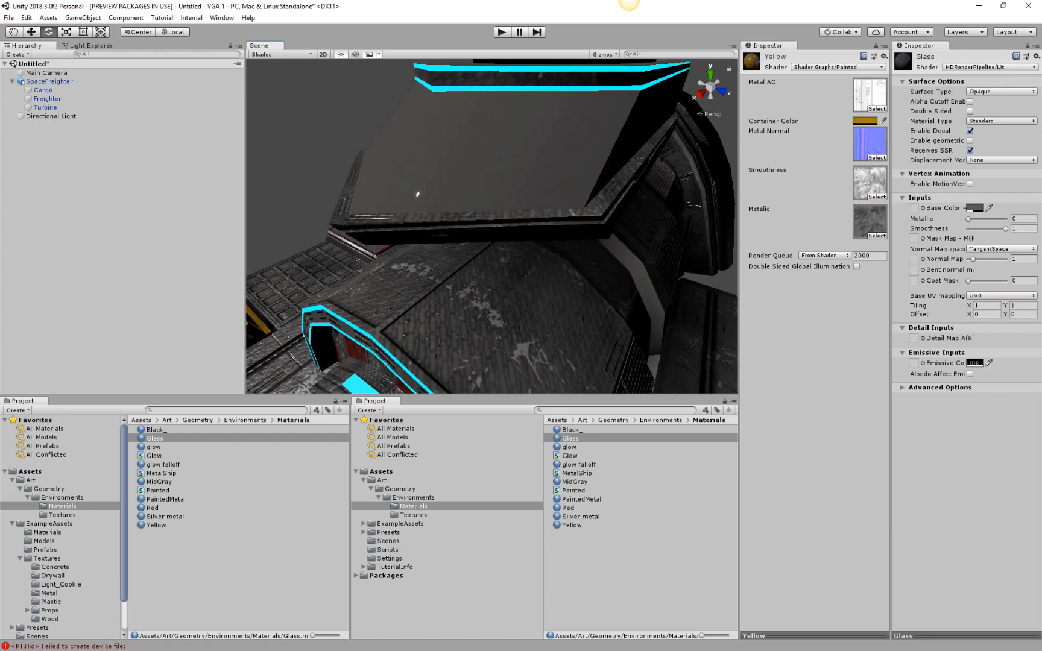
Set the alpha of the Glass material's base color to 0.
left_click(973, 209)
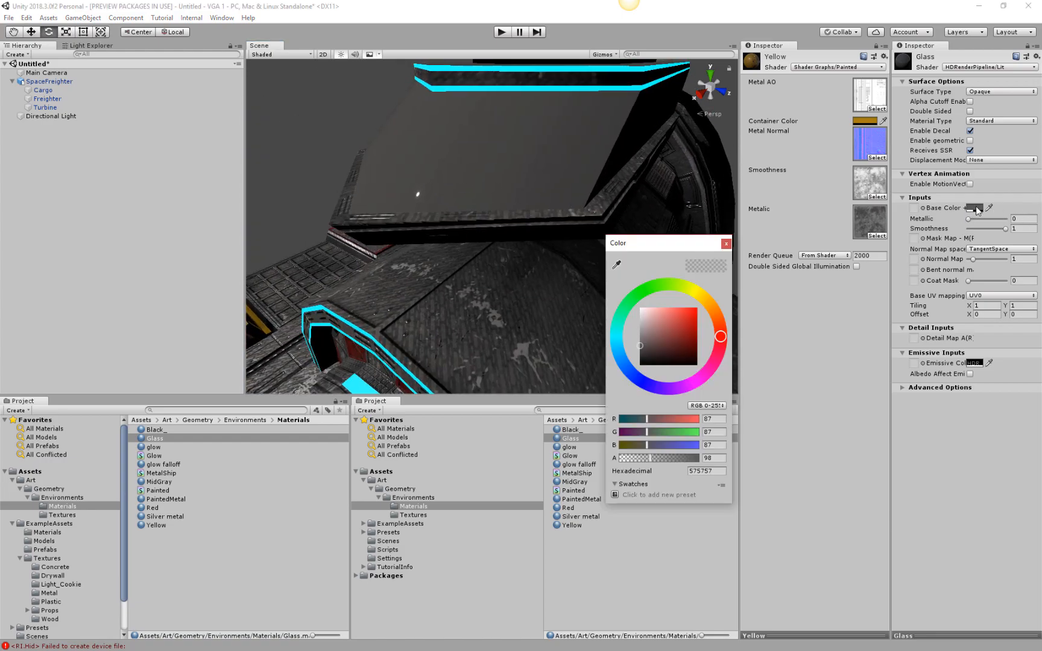
left_click_drag(646, 460, 611, 460)
left_click_drag(480, 159, 547, 228, "alt")
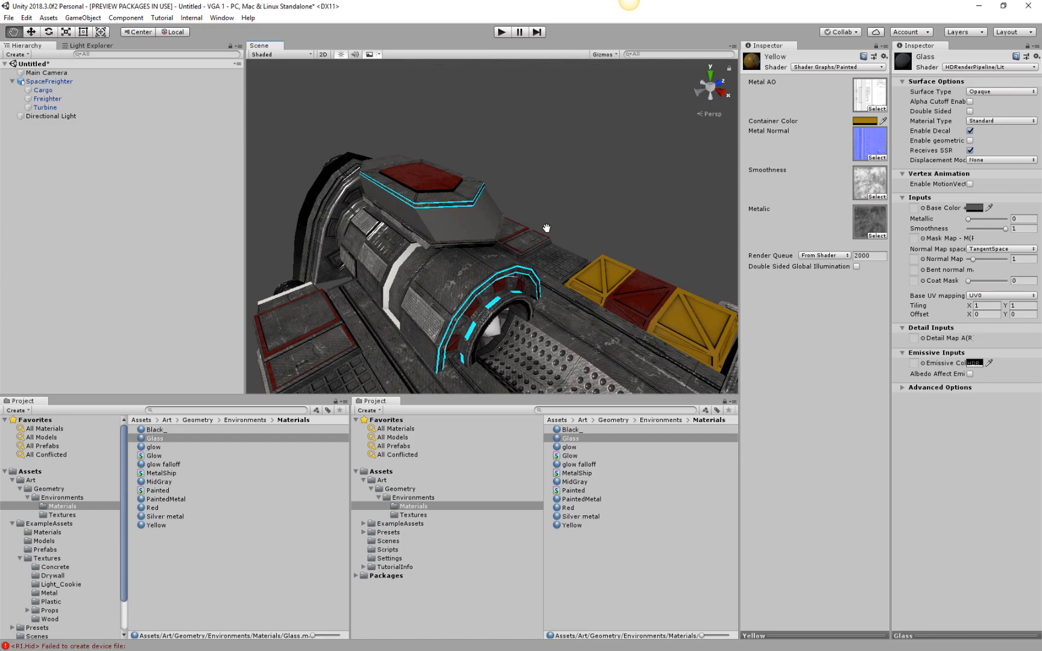
middle_click_drag(547, 228, 547, 222)
left_click(1004, 250)
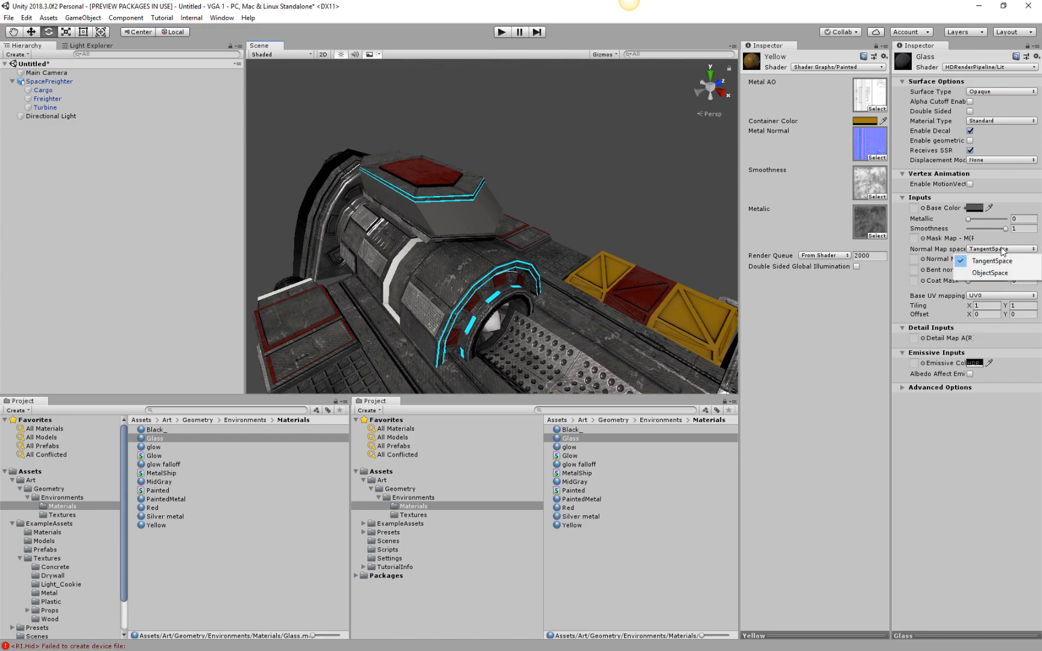
left_click(1003, 250)
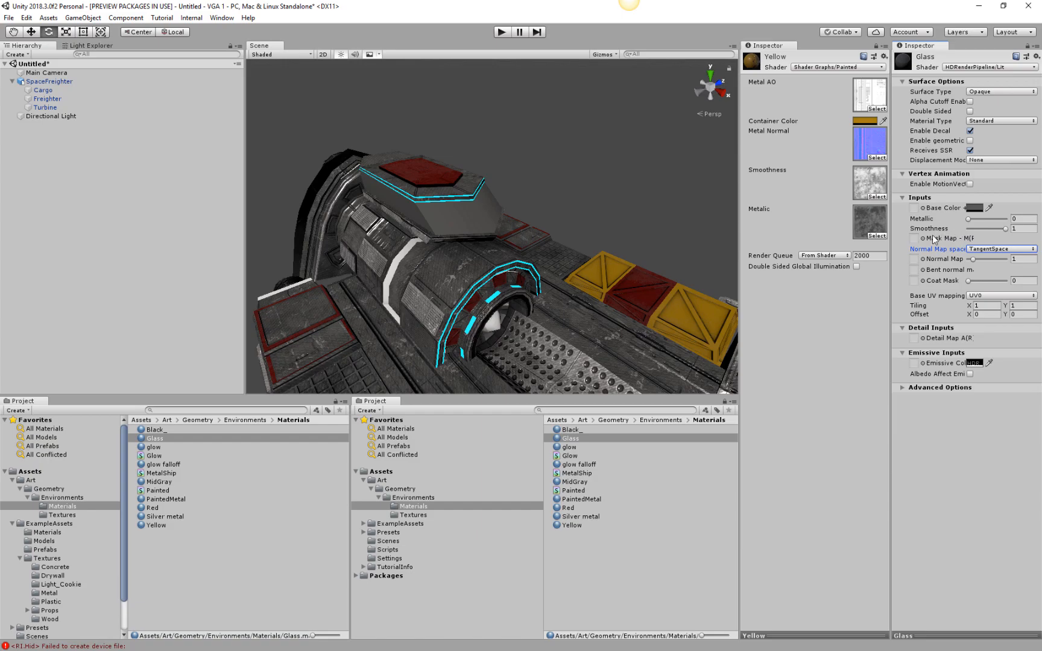
Widen the Glass material's inspector to show its full property names, keeping the Scene view reasonably large.
left_click_drag(890, 244, 730, 224)
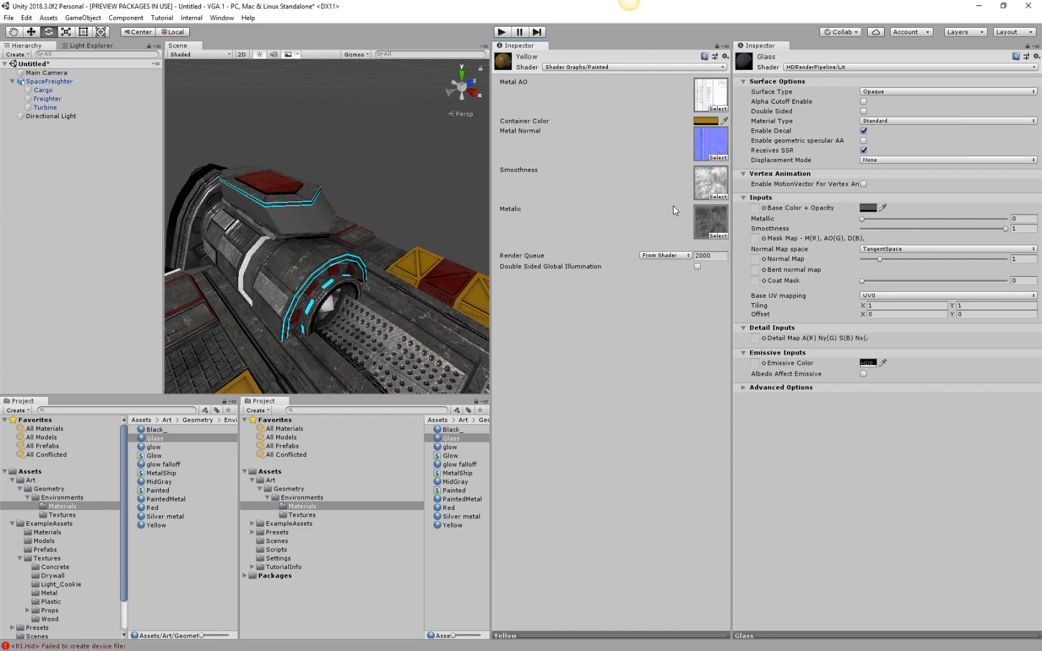
left_click_drag(490, 229, 624, 230)
left_click_drag(518, 271, 430, 199, "alt")
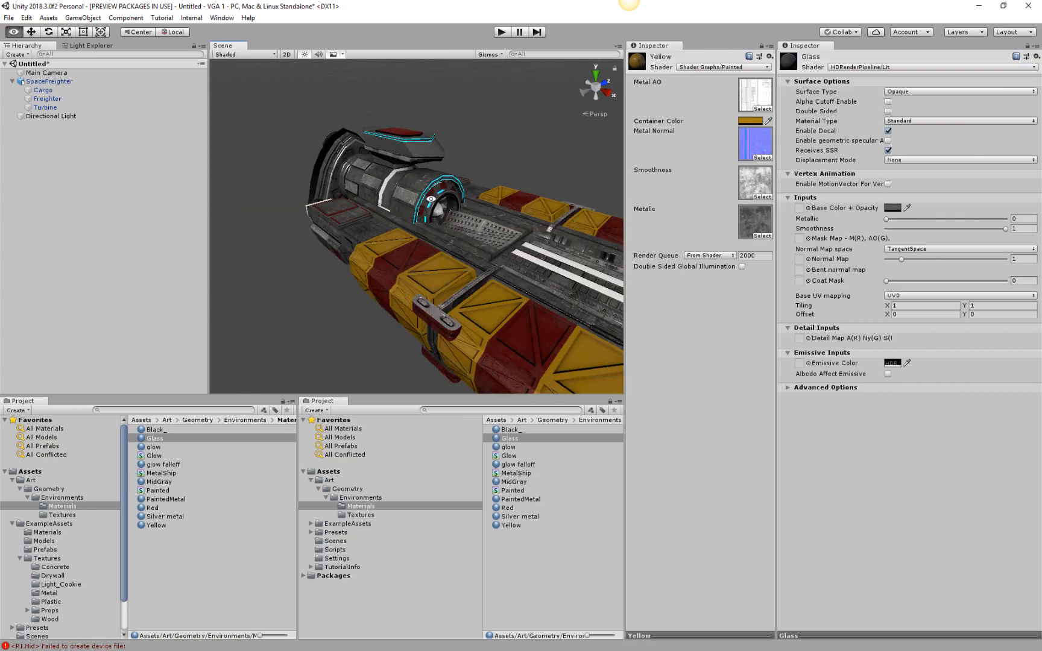
Set the Glass material's base color to black (000000).
left_click(893, 208)
left_click_drag(686, 339, 638, 366)
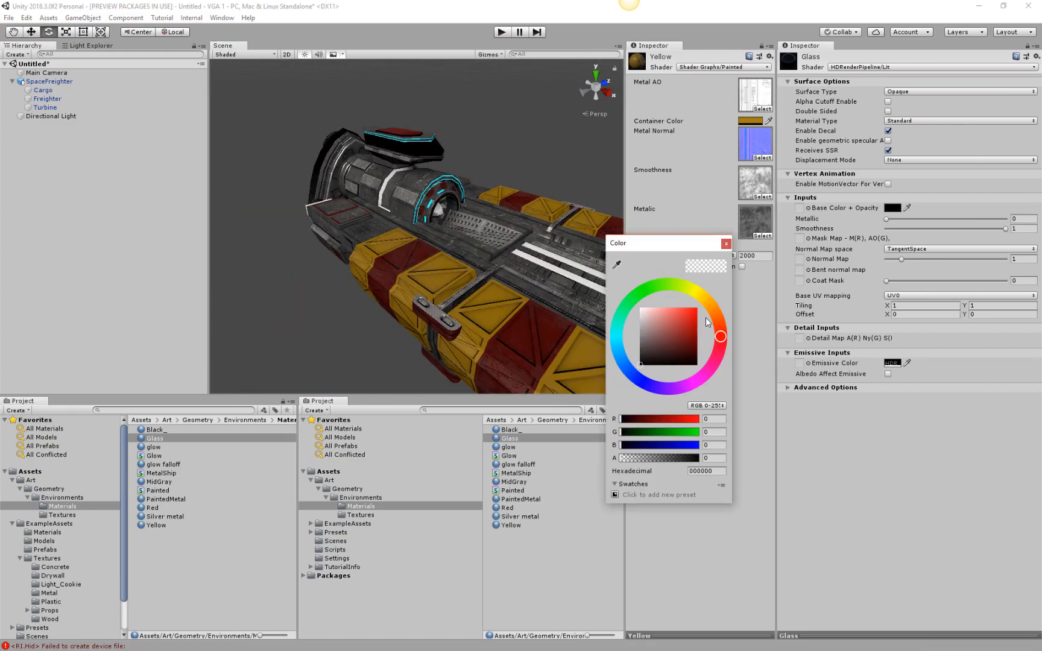
left_click(726, 244)
Preview the freighter in Play mode through the Main Camera and stop the run.
left_click_drag(542, 271, 170, 224, "alt")
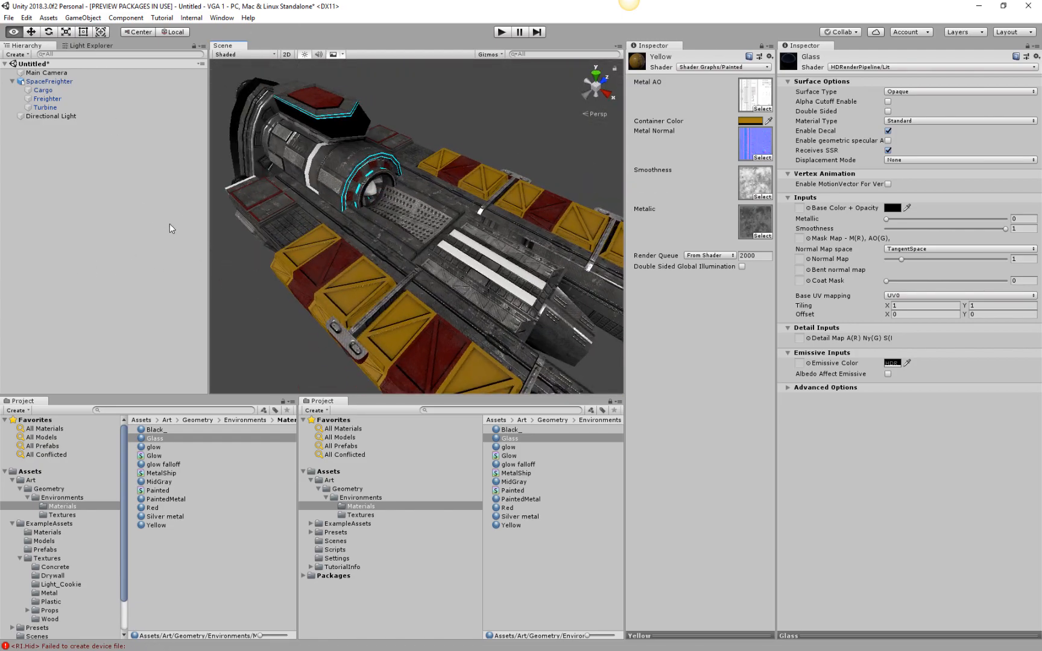
scroll(452, 218, "down", 5)
left_click_drag(393, 308, 386, 247, "alt")
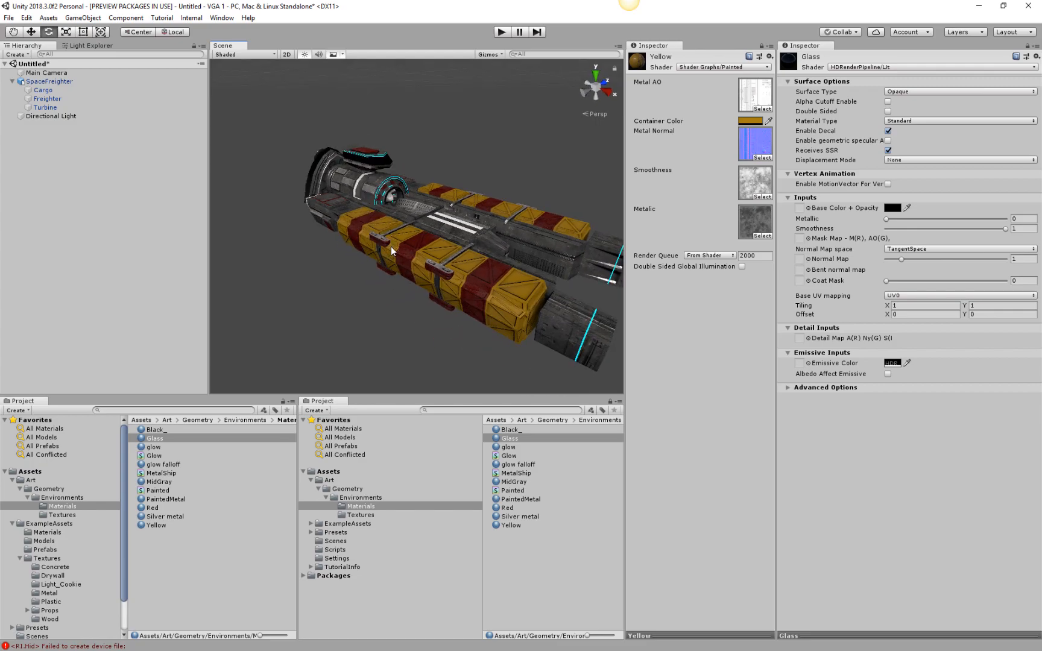
left_click_drag(396, 243, 555, 224, "alt")
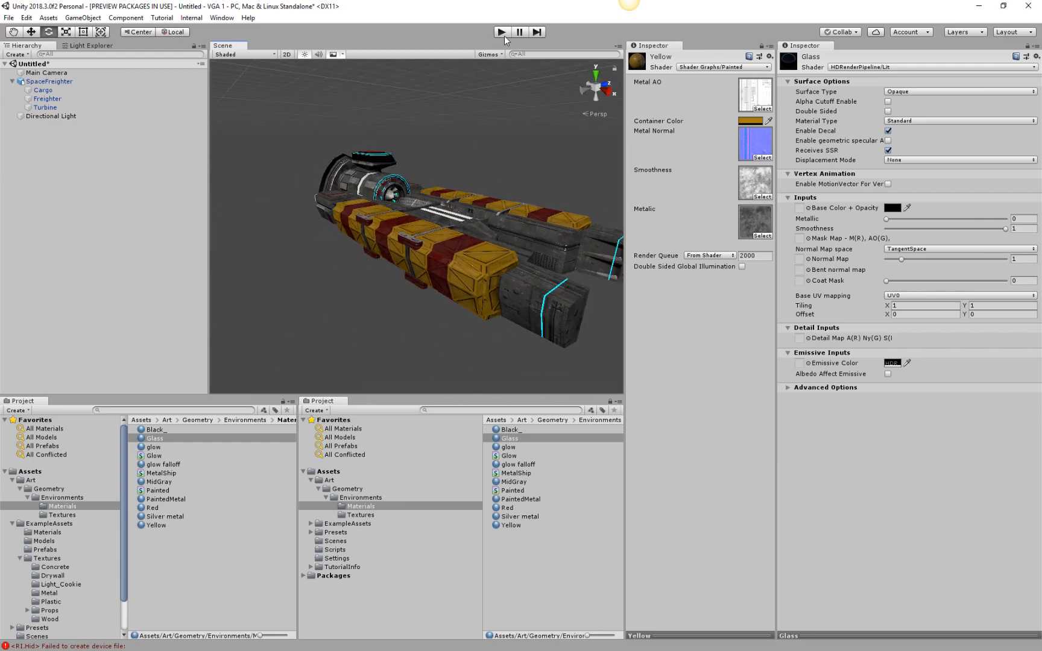
left_click(503, 33)
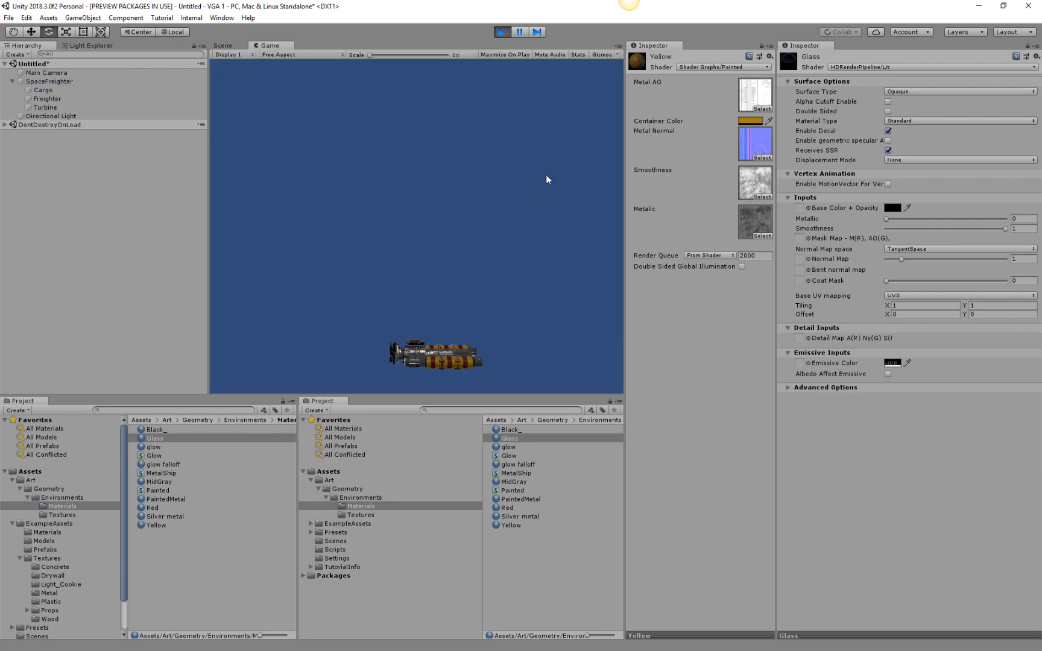
left_click(502, 33)
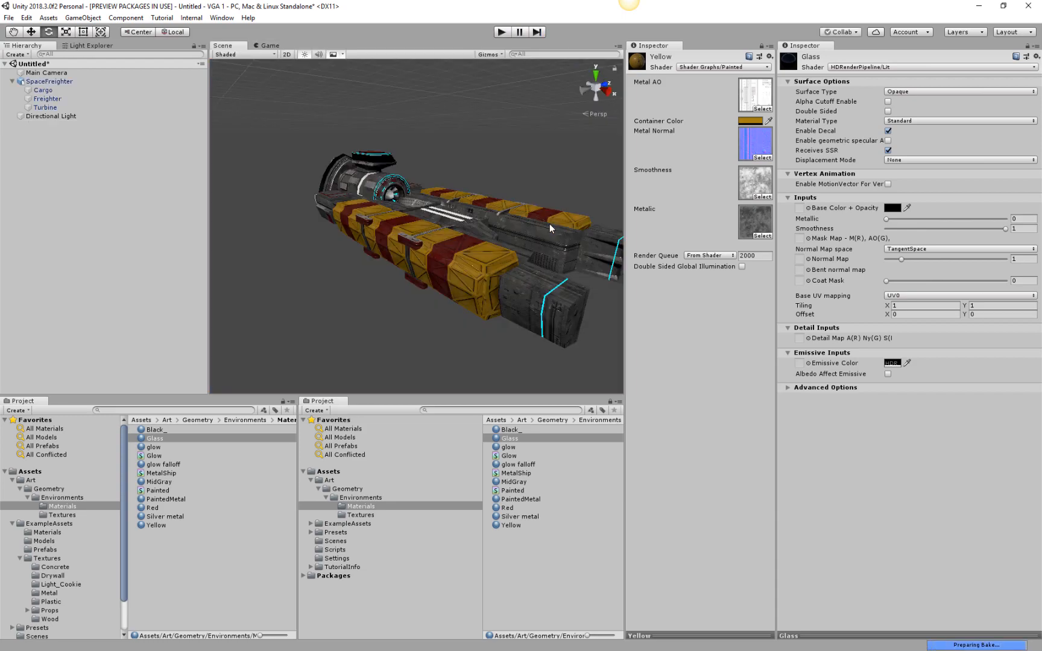
Select the Main Camera in the scene and lower it with the Move tool.
left_click_drag(531, 170, 485, 275, "alt")
scroll(513, 217, "down", 5)
scroll(513, 217, "down", 5)
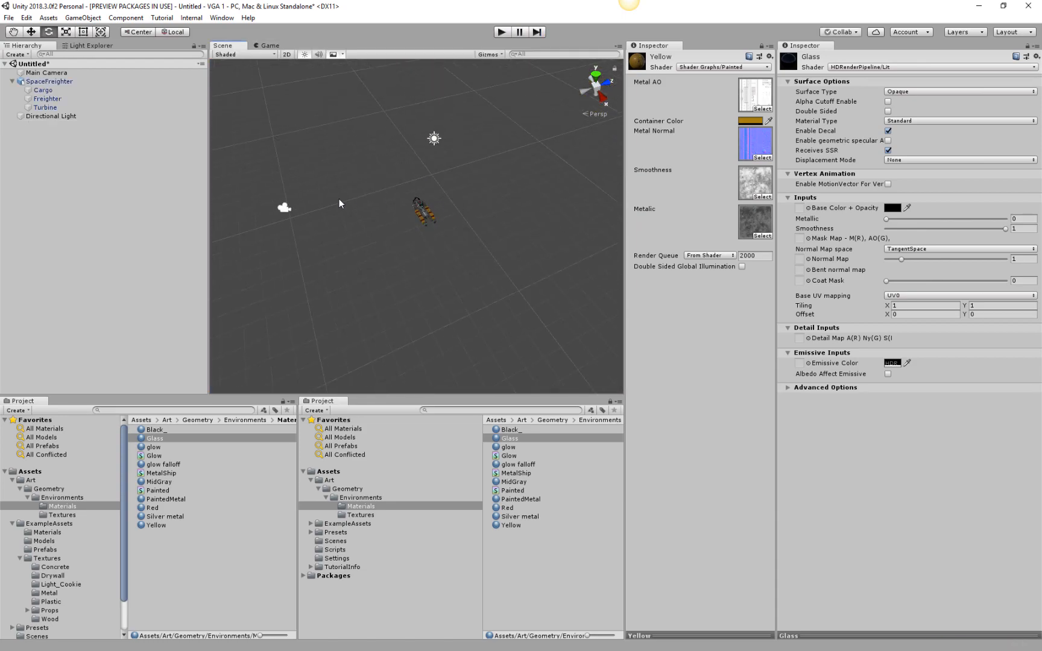
left_click(285, 208)
left_click_drag(546, 261, 799, 196, "alt")
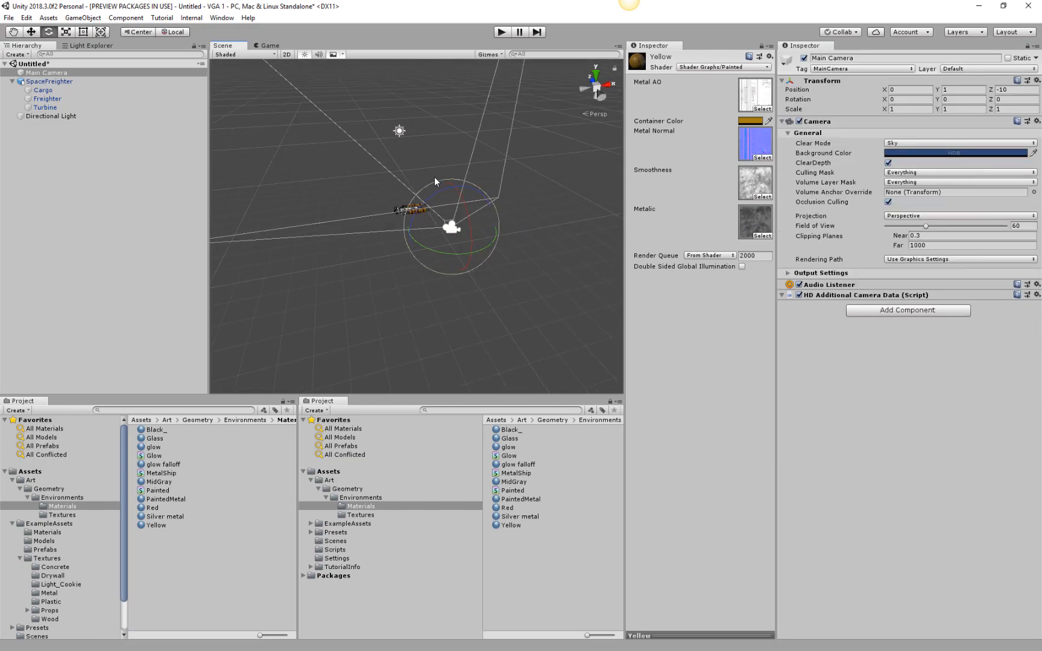
key("w")
left_click_drag(456, 184, 456, 232)
Dock the Game view above the Yellow material's inspector, widen it, and move the camera to about X 0.71, Y -2.96, Z -4.74.
left_click(268, 46)
left_click_drag(269, 47, 700, 103)
left_click_drag(433, 250, 418, 196)
mouse_move(431, 213)
left_mouse_down()
mouse_move(468, 241)
mouse_move(417, 212)
mouse_move(426, 233)
left_mouse_up()
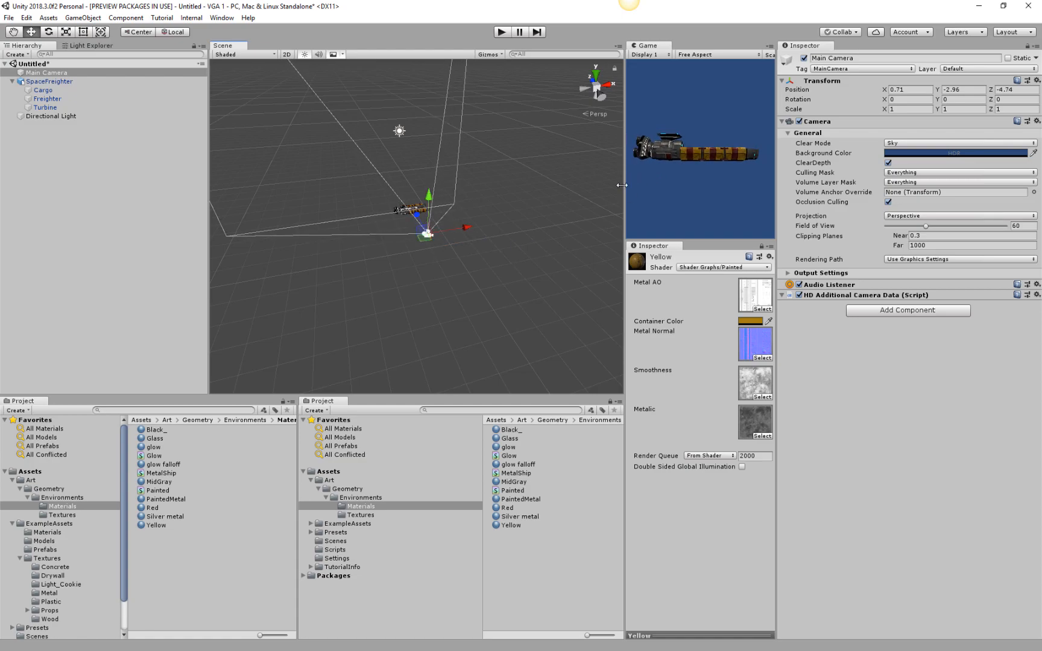
left_click_drag(625, 191, 440, 192)
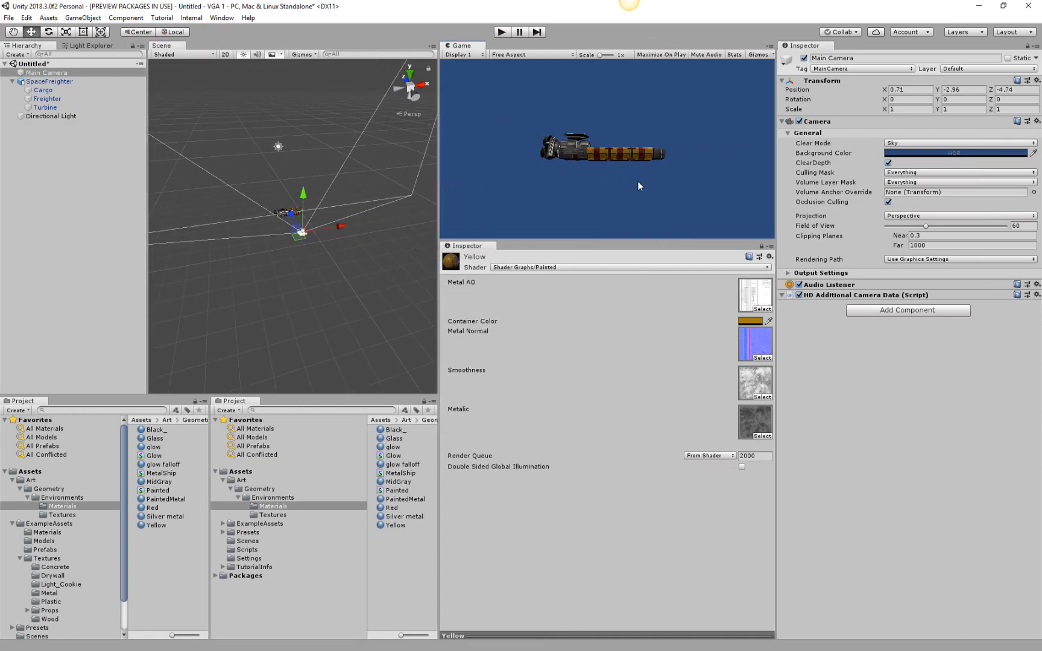
Reposition the Main Camera at about Y -2.11, Z -3.96 and tilt it about 11.9 degrees around X to frame the ship from above.
left_click_drag(313, 196, 312, 174)
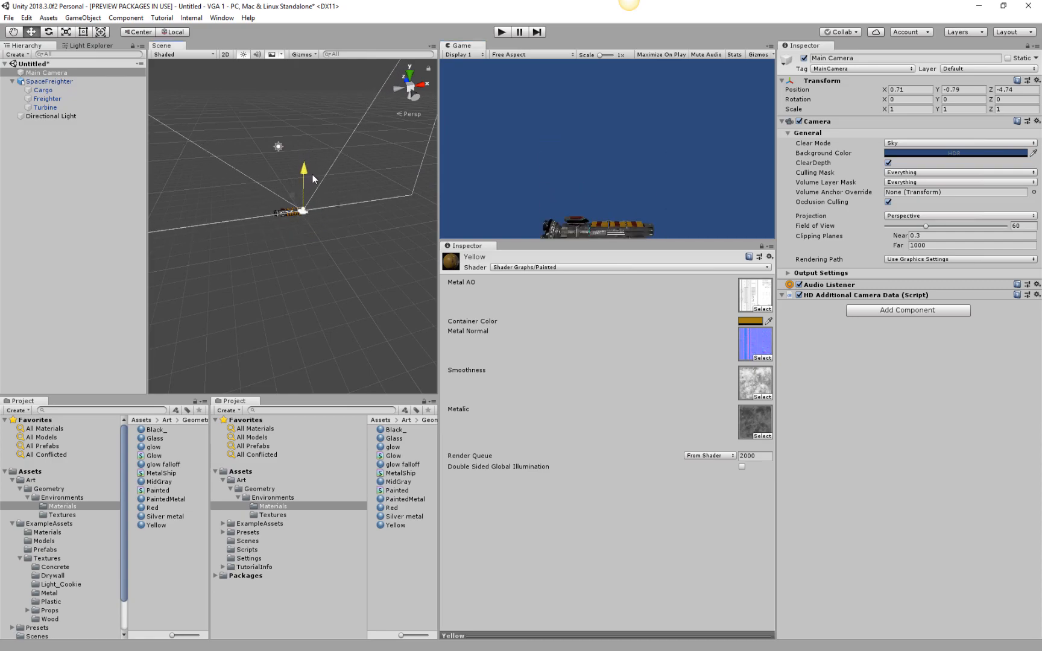
middle_click_drag(234, 213, 270, 217)
key("e")
left_click_drag(387, 234, 355, 196)
key("w")
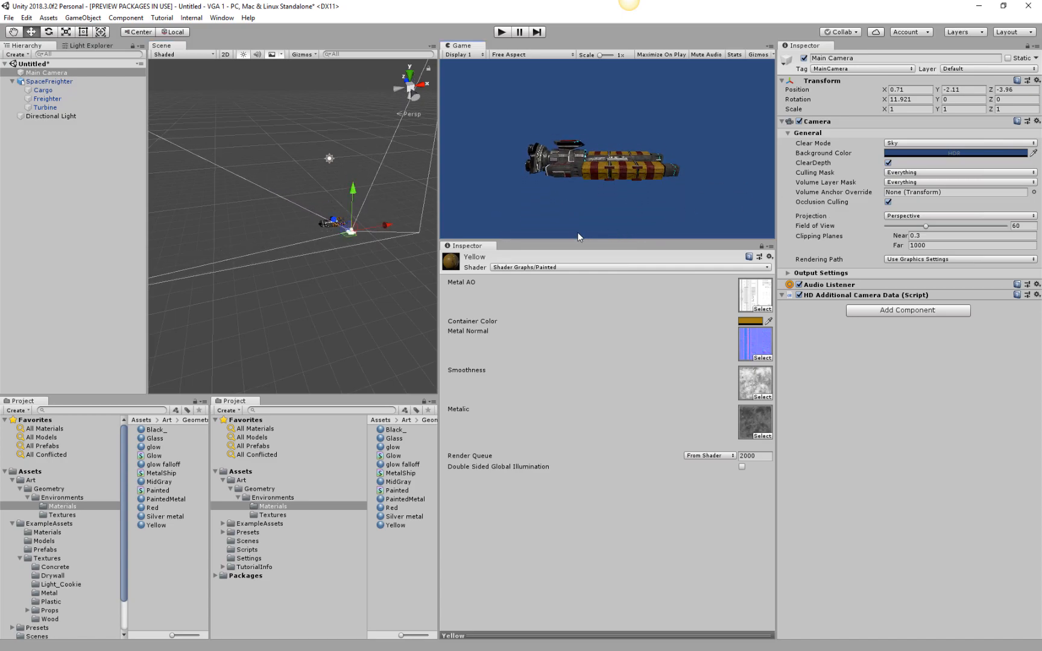
Check the new camera framing of the freighter in Play mode and stop the run.
left_click(503, 32)
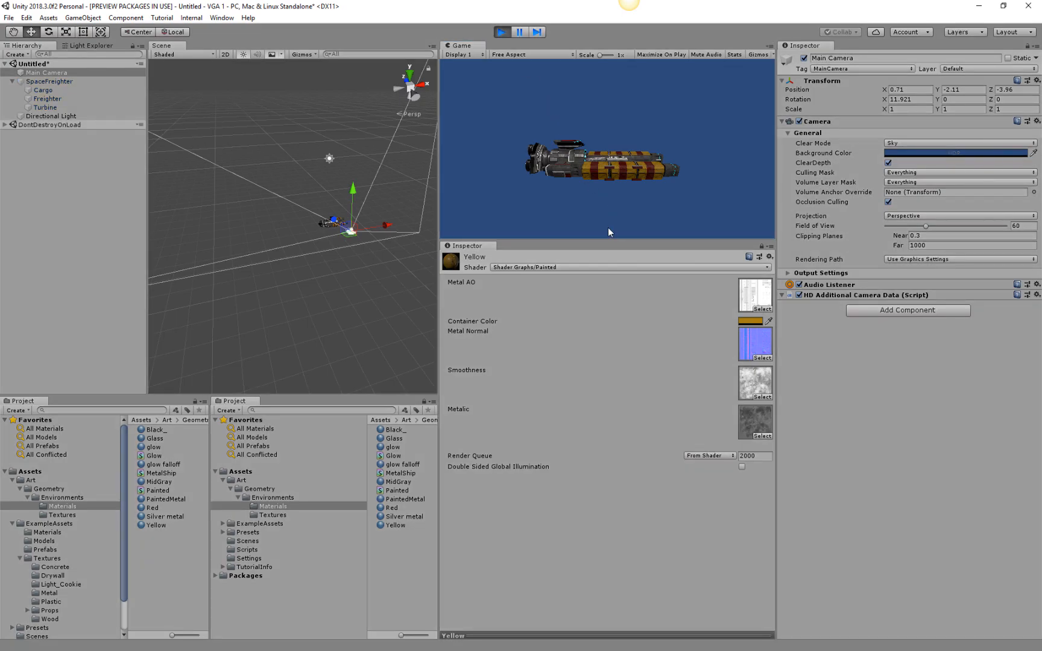
key("alt")
left_click(509, 34)
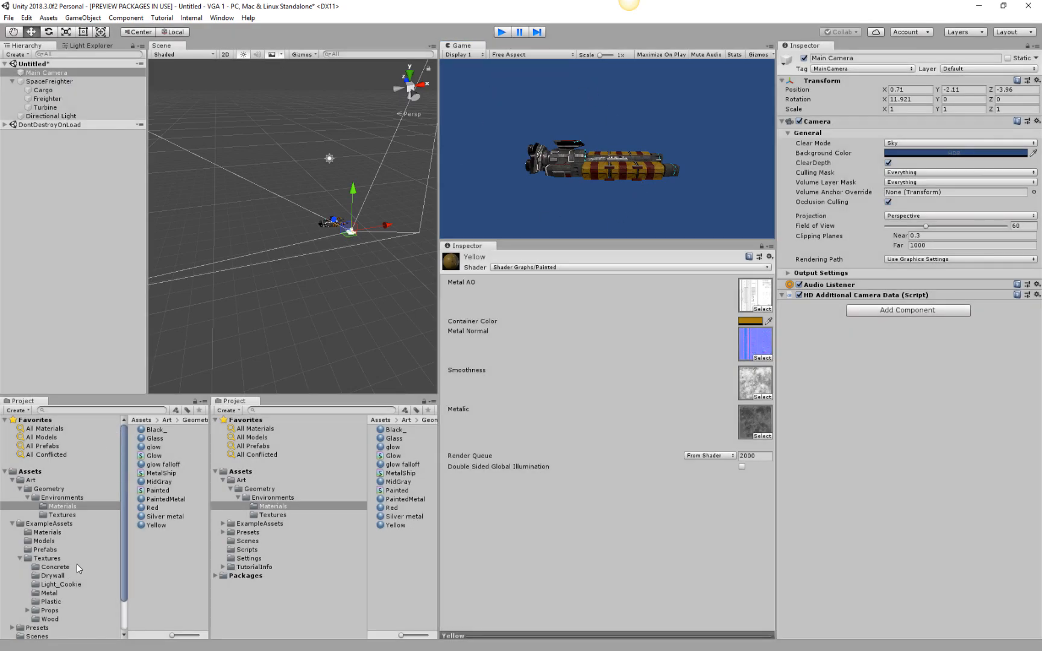
Show the project's Scenes folder and start saving the untitled scene under the name mellonshipShader.
scroll(112, 532, "down", 3)
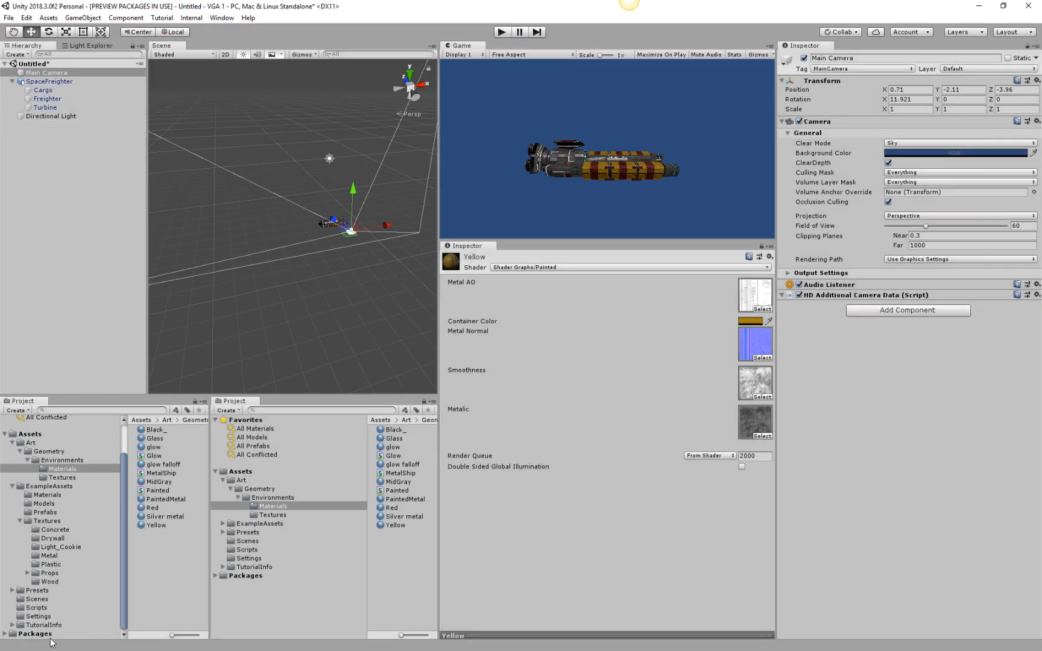
left_click(38, 599)
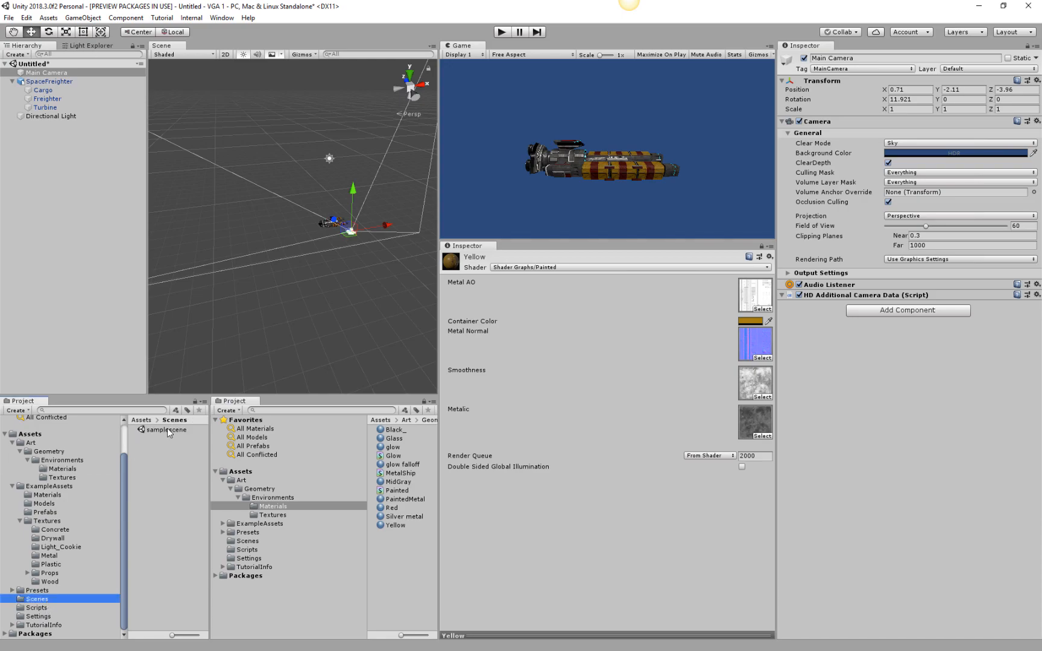
left_click(9, 17)
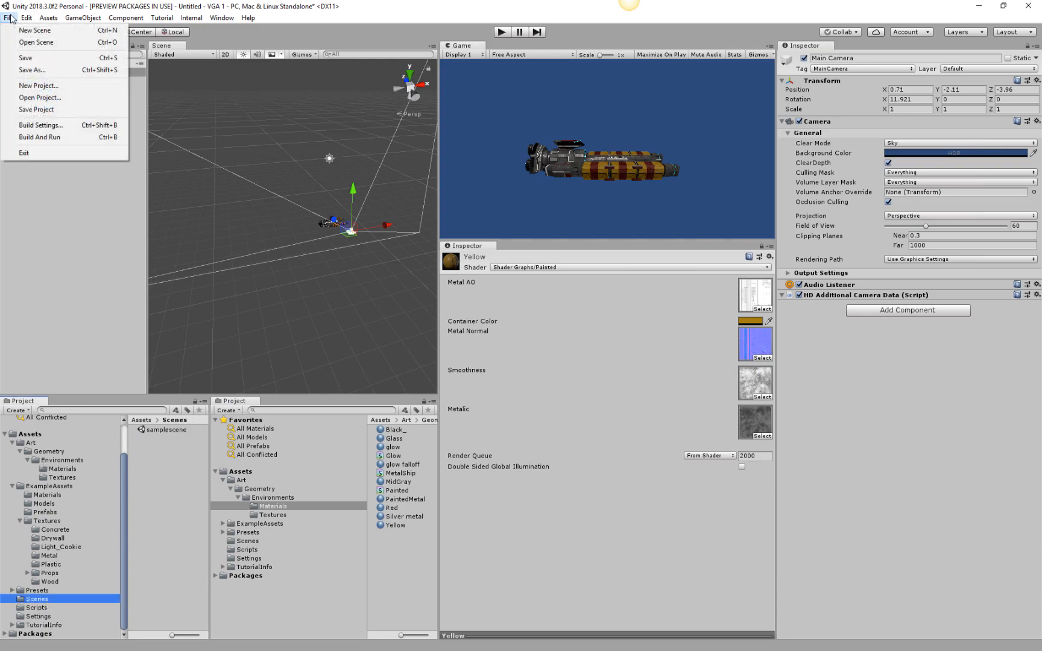
left_click(35, 73)
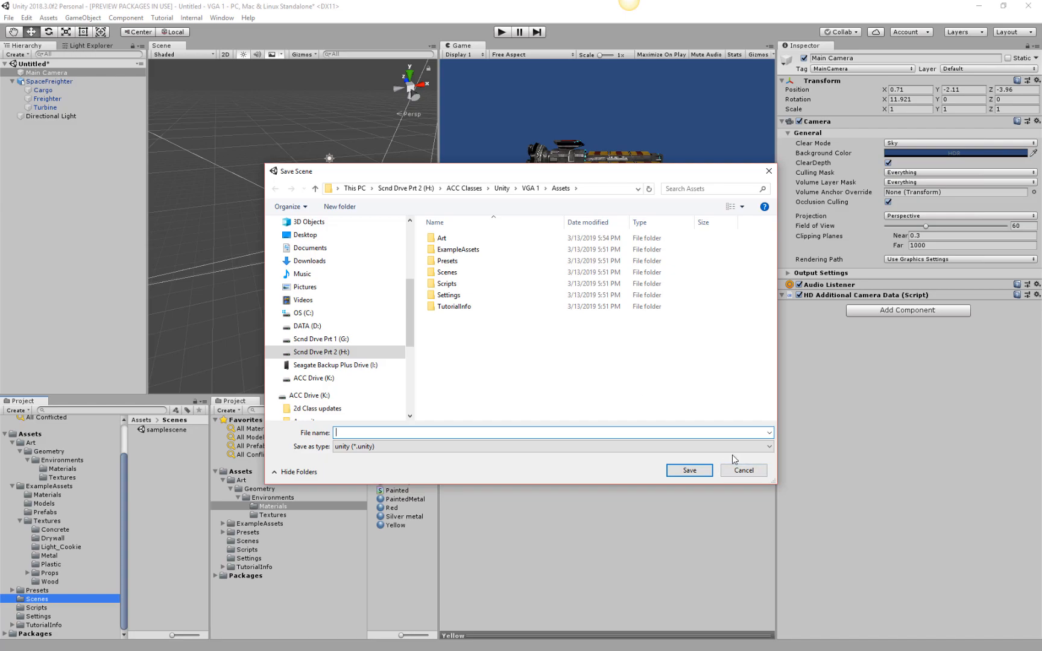
left_click(320, 396)
type("m")
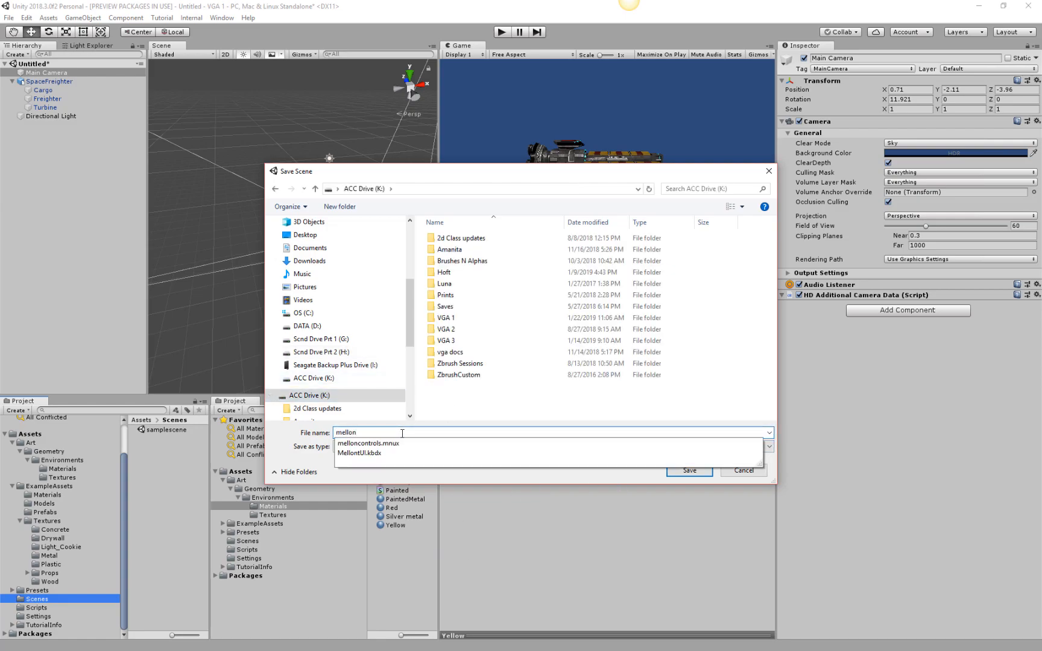
type("ellonshipShader")
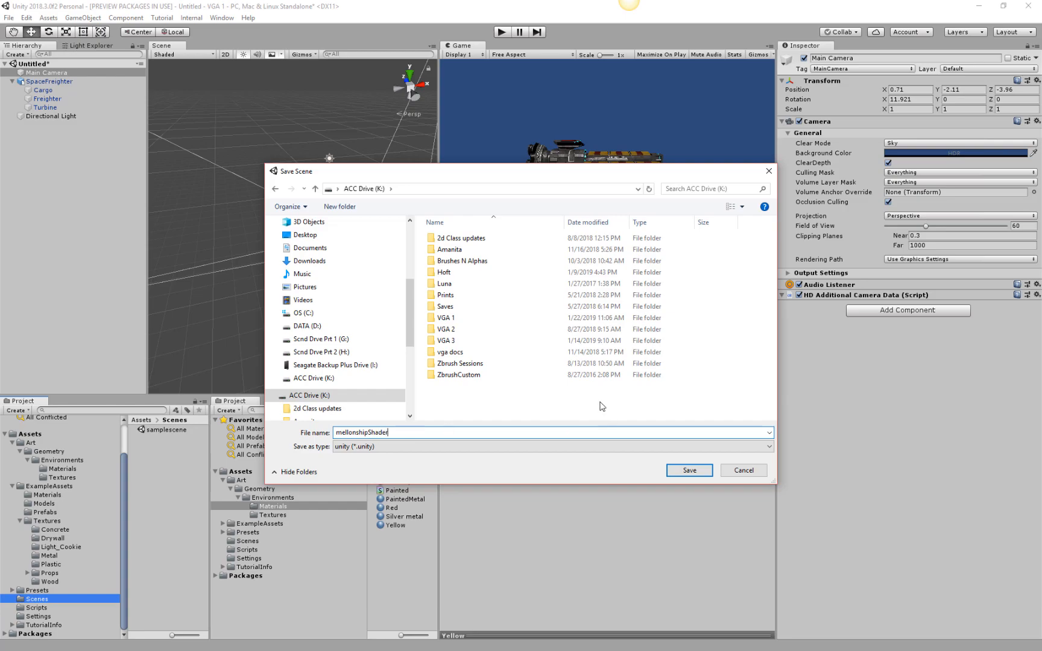
Try to save the scene in VGA 1 > Weekly lectures > Week 08 on ACC Drive (K:).
double_click(450, 318)
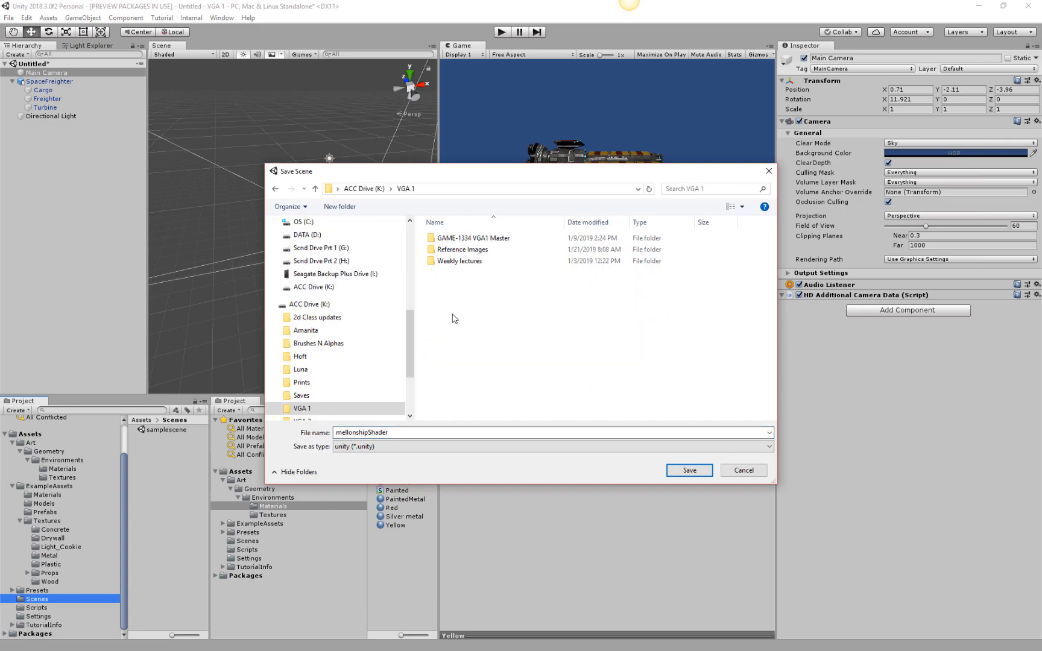
double_click(457, 266)
double_click(459, 316)
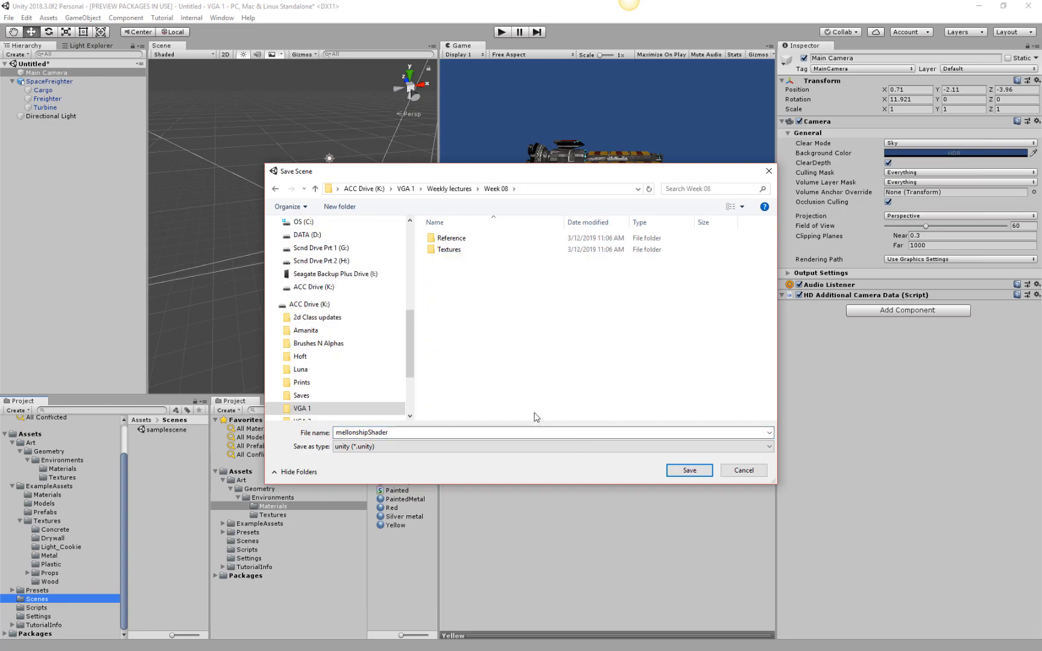
left_click(689, 470)
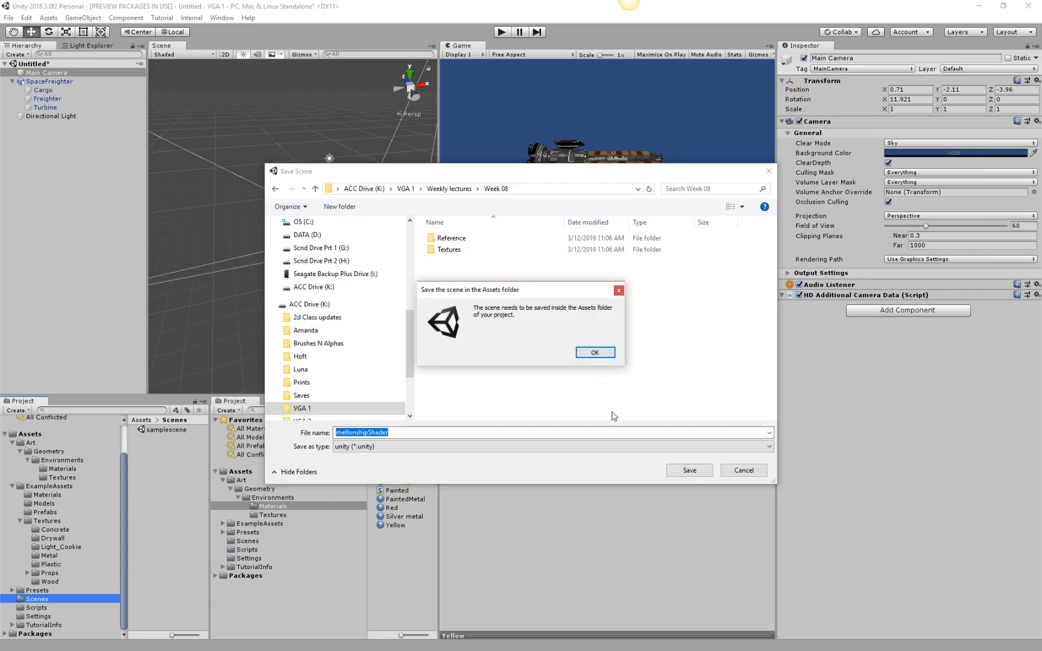
left_click(594, 353)
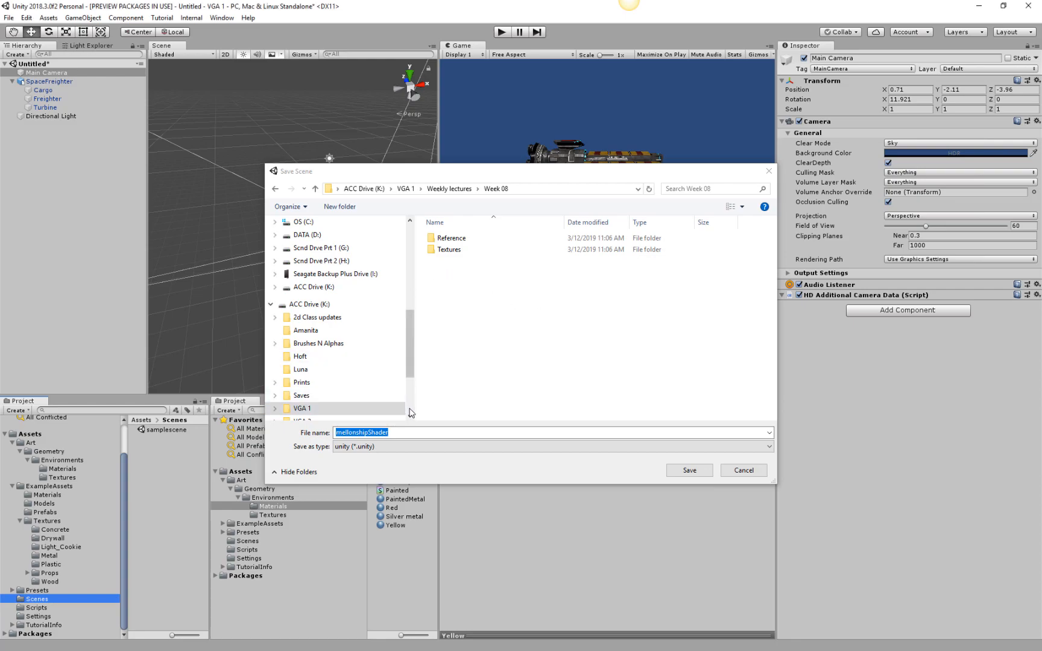
Save the mellonshipShader scene in the VGA 1 project's Assets > Scenes folder.
double_click(536, 333)
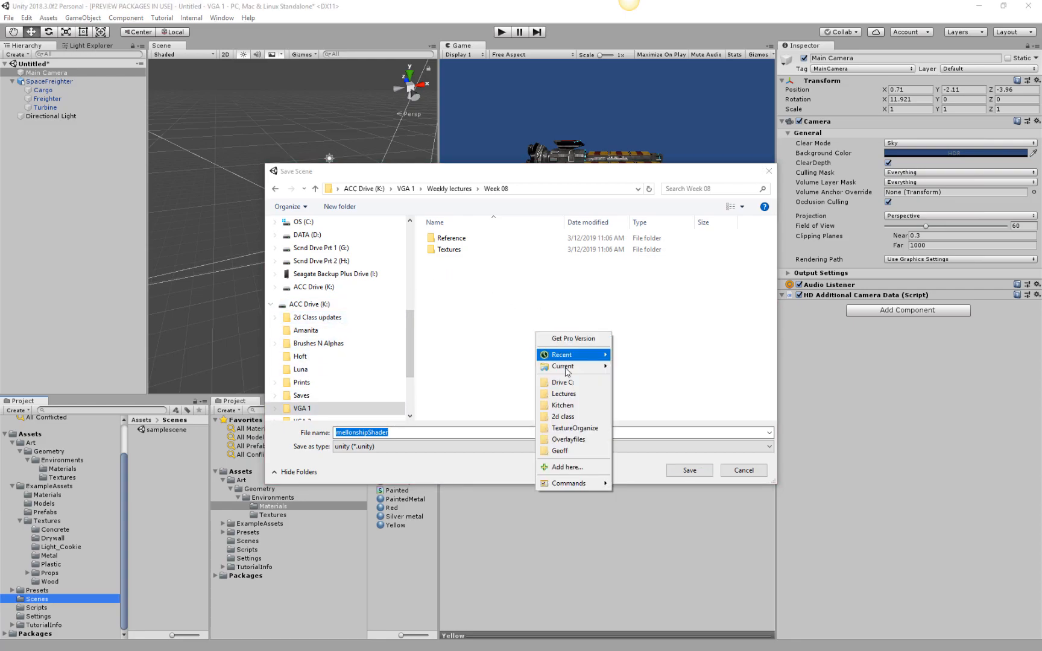
mouse_move(590, 357)
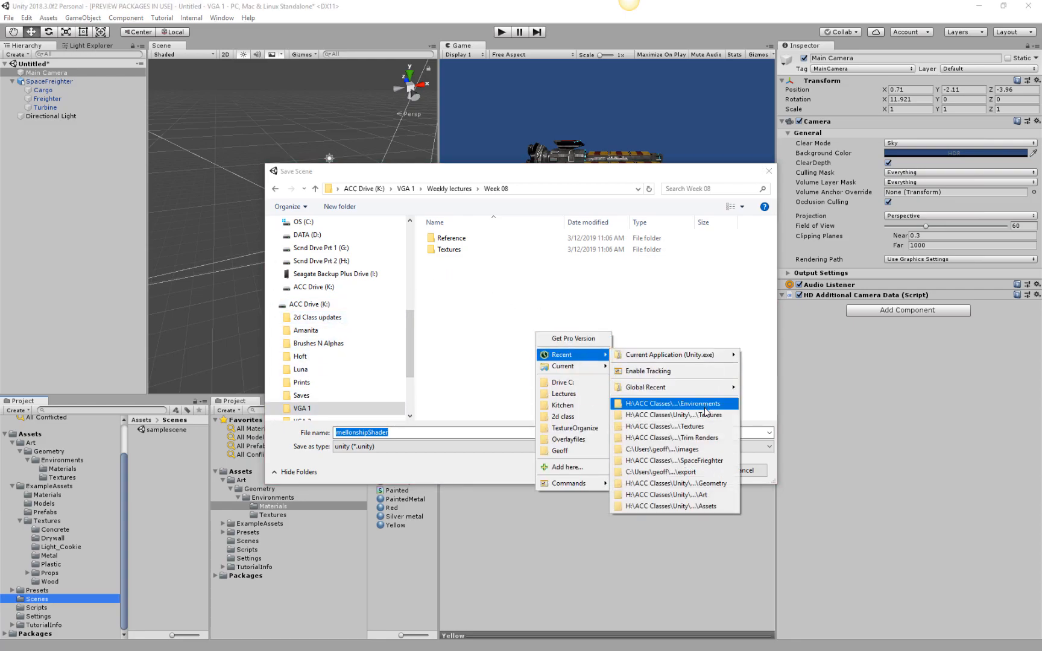
left_click(702, 408)
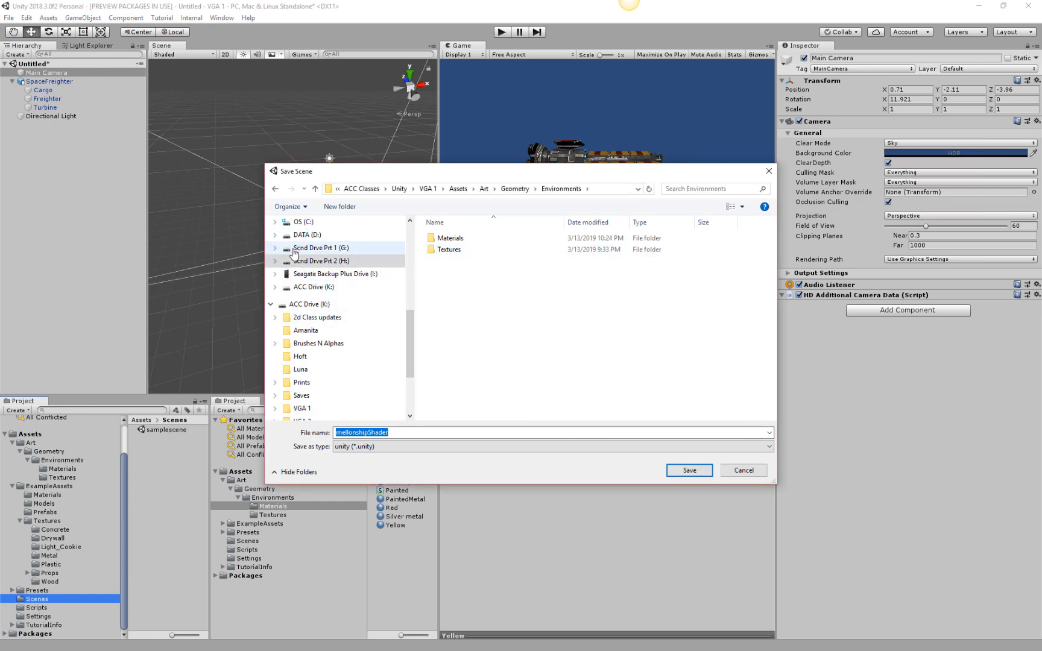
left_click(458, 189)
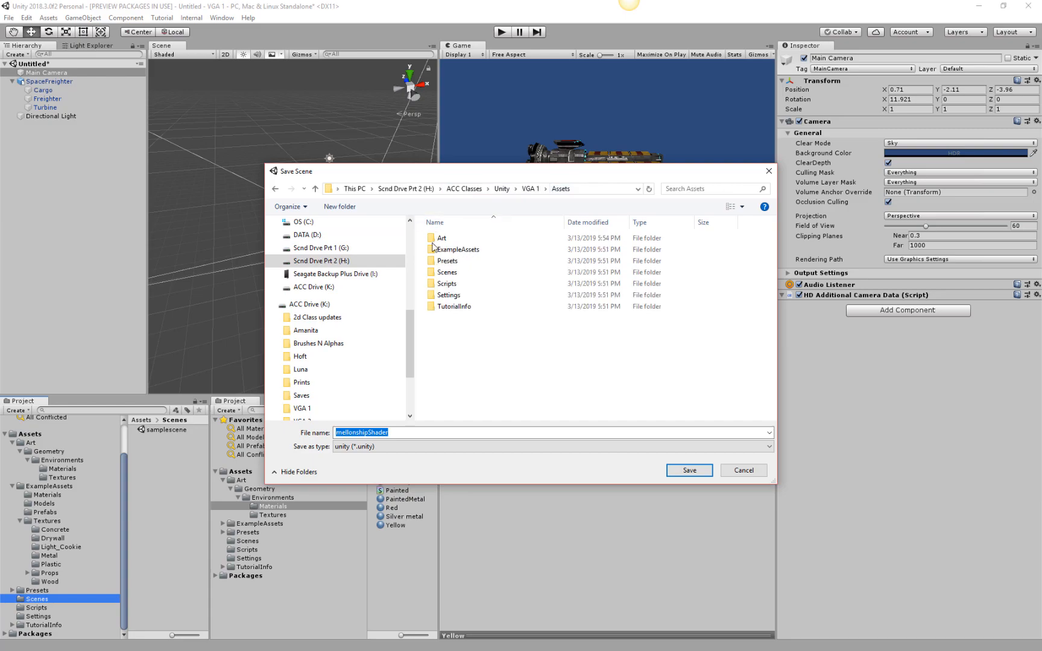
double_click(449, 272)
left_click(692, 474)
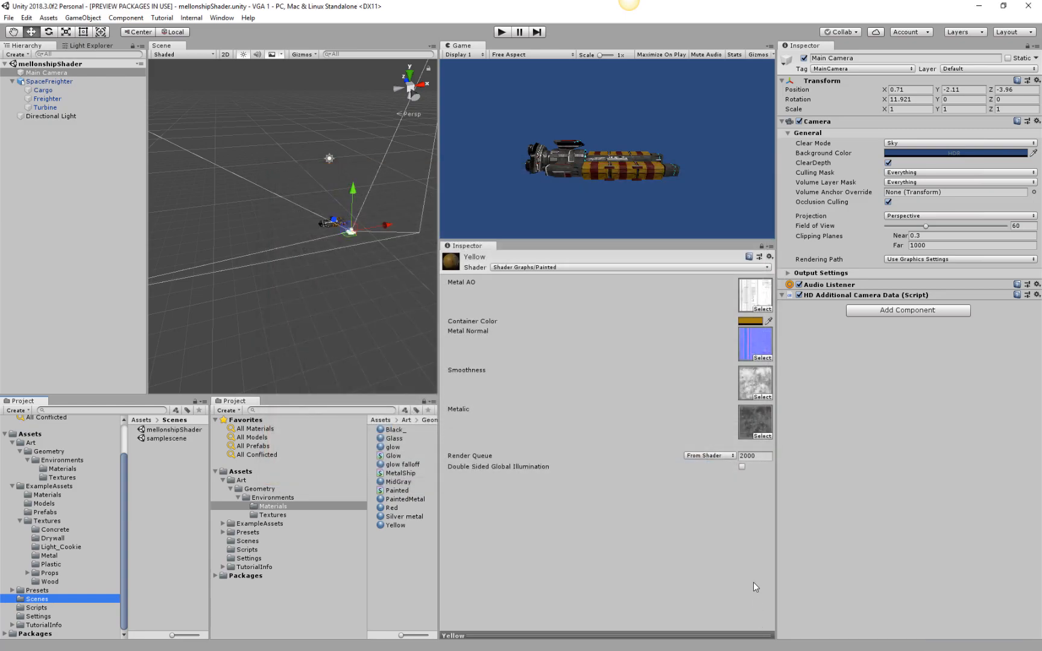
Dock the Game view as a tab beside the Scene view and widen the shared viewport area.
left_click_drag(460, 46, 234, 37)
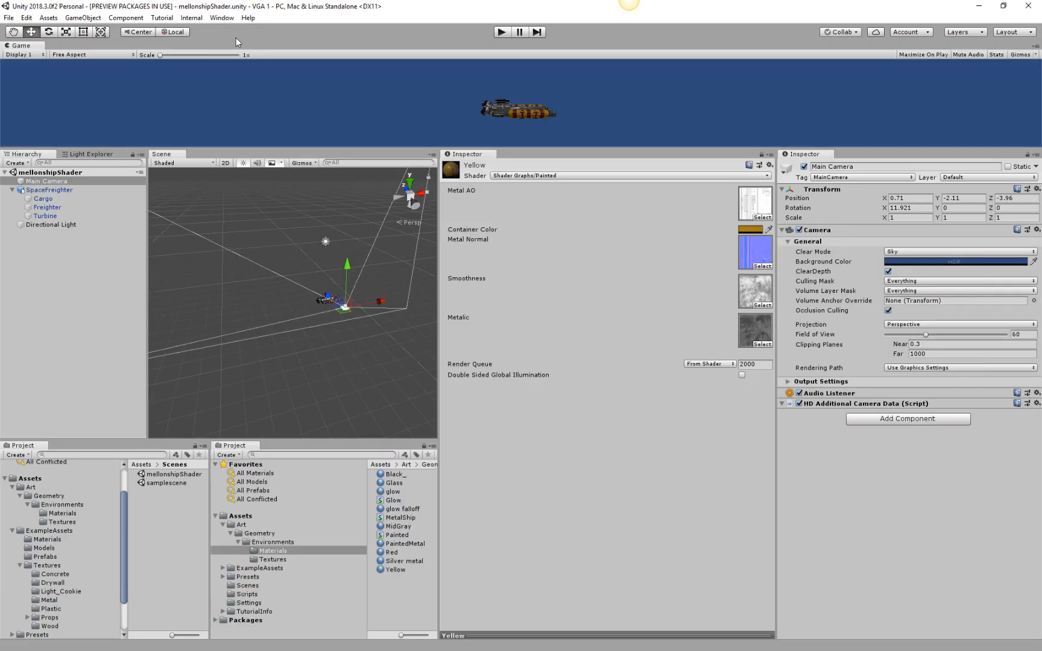
left_click_drag(21, 45, 283, 169)
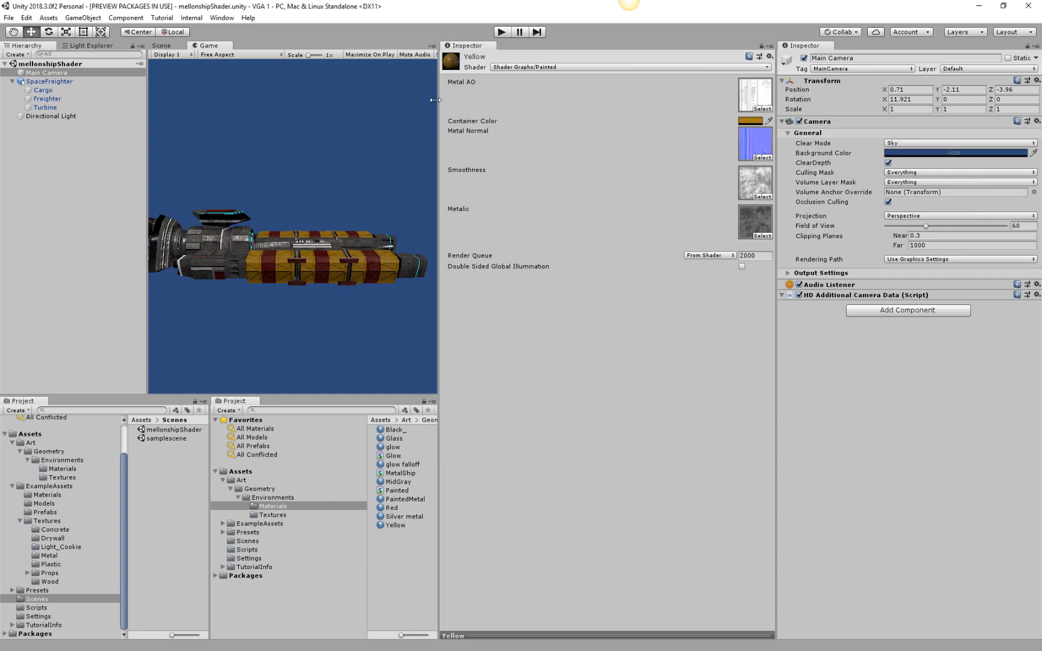
left_click_drag(435, 99, 740, 241)
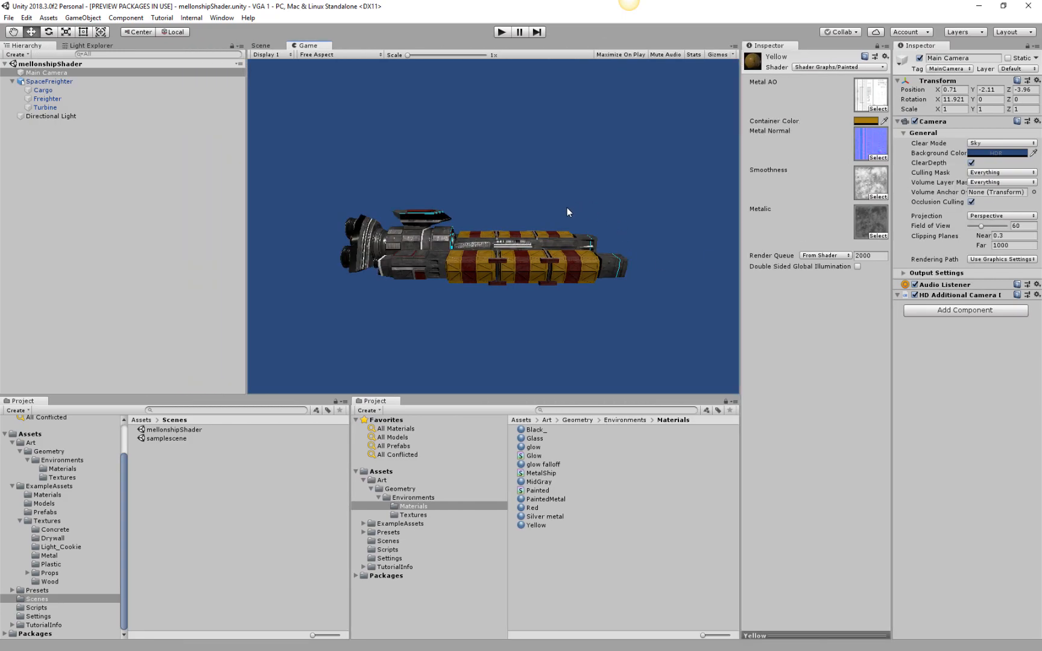
Return to the Scene view, select the SpaceFreighter and frame it from an elevated angle.
key("super")
left_click(261, 46)
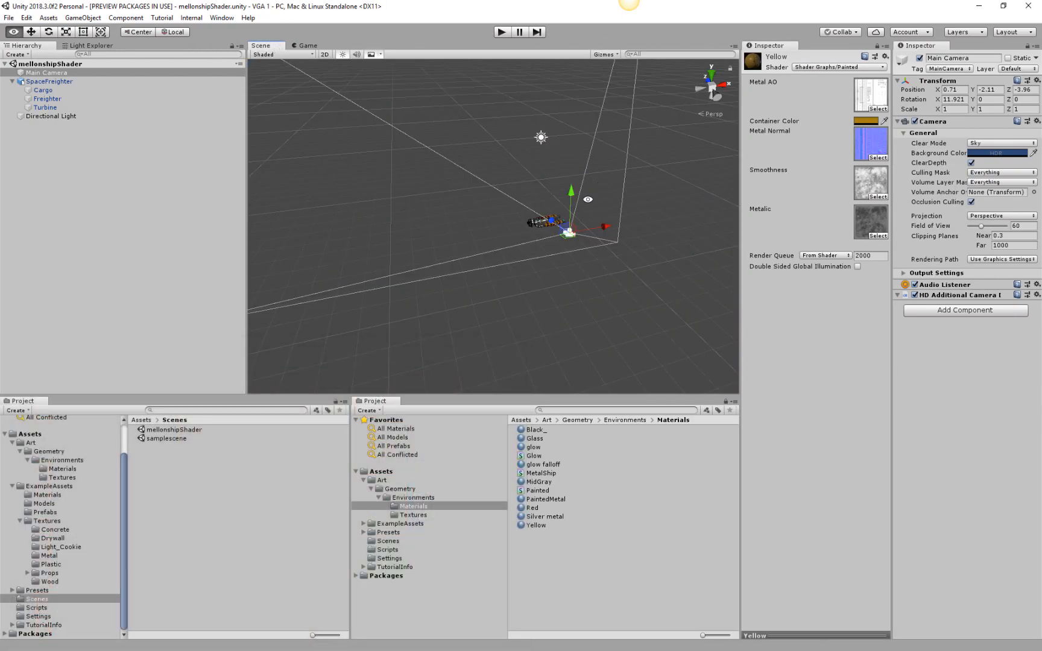
left_click_drag(588, 200, 480, 258, "alt")
middle_click_drag(575, 255, 557, 236)
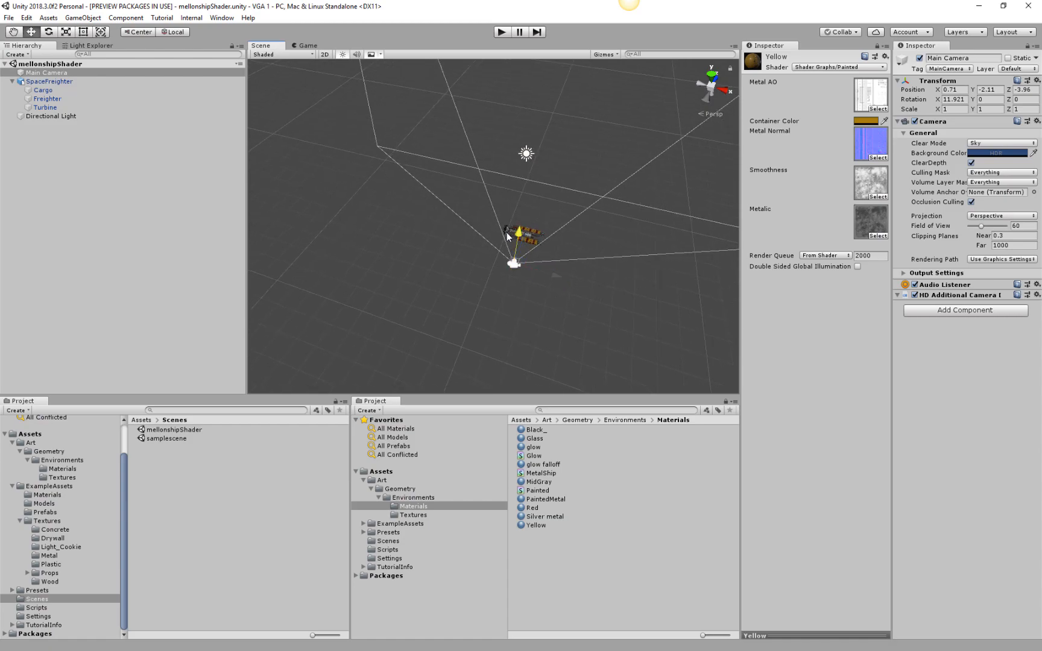
left_click(534, 232)
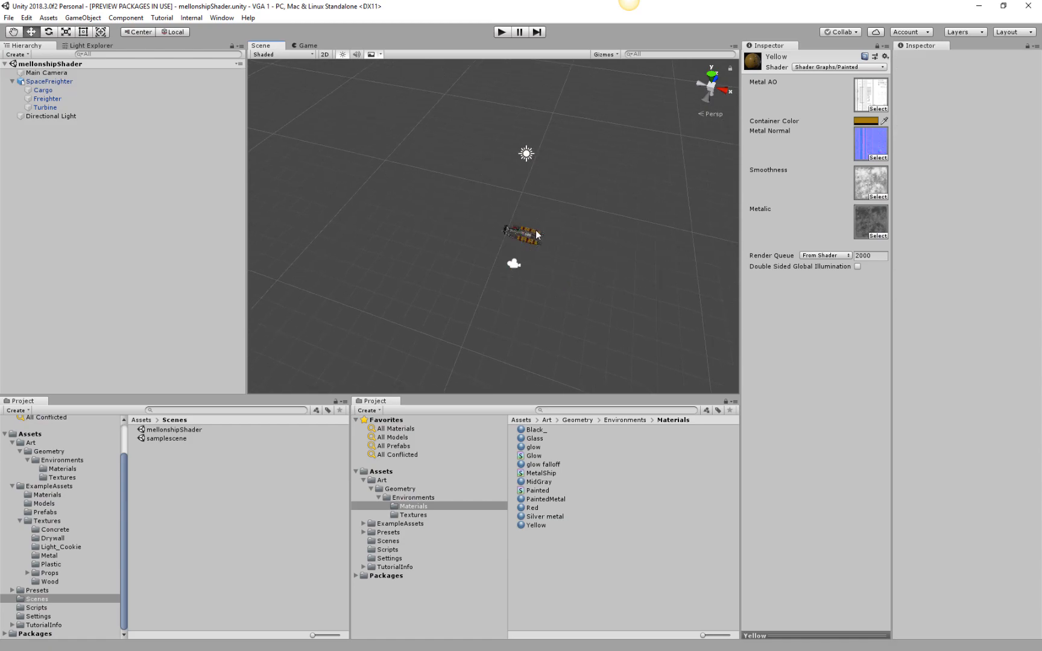
left_click(536, 230)
key("f")
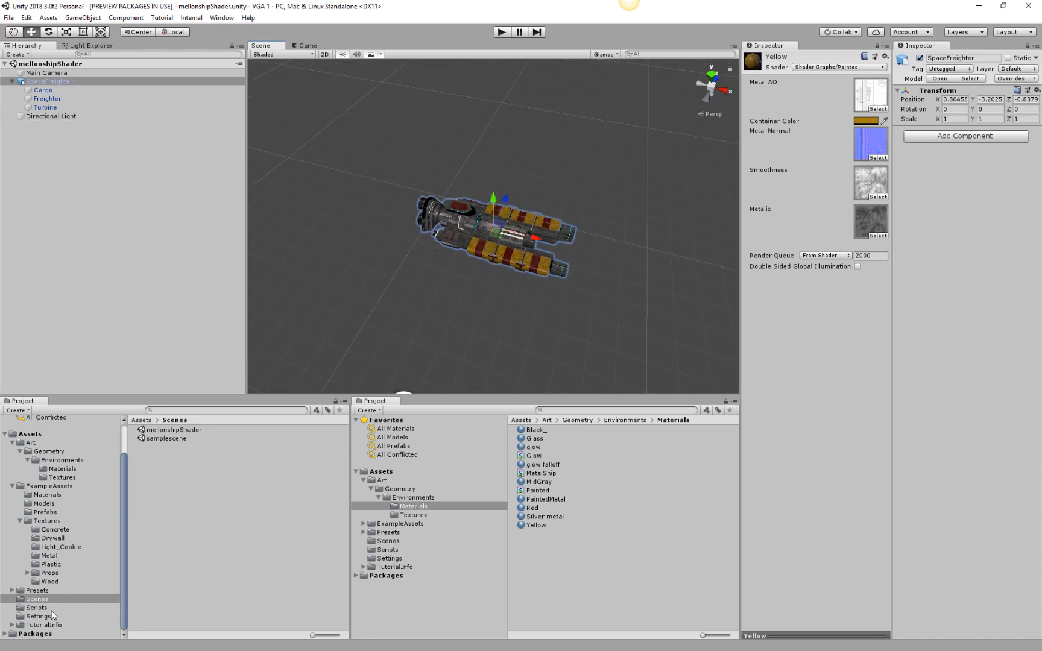
Open samplescene and expand its Example Assets group to examine its objects.
double_click(166, 438)
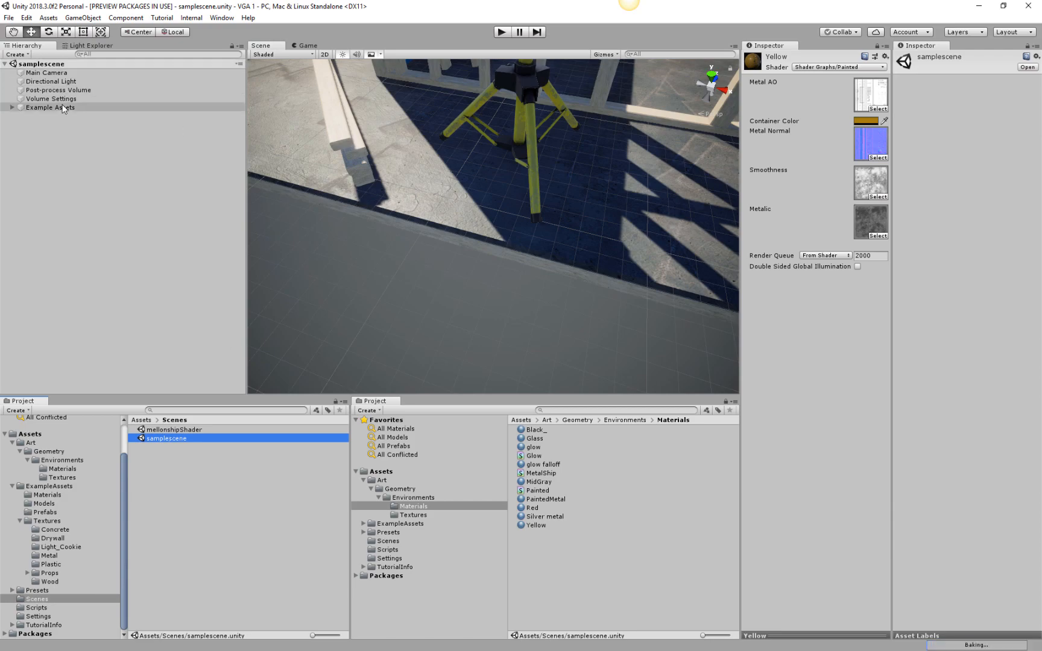
left_click(51, 108)
left_click(44, 73)
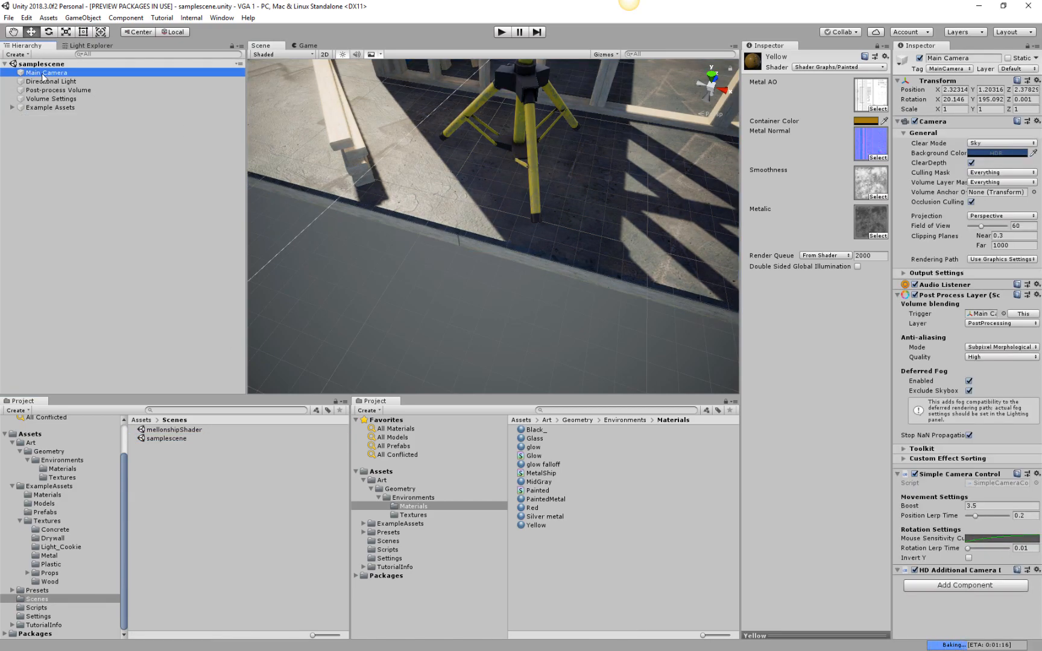
left_click(12, 108)
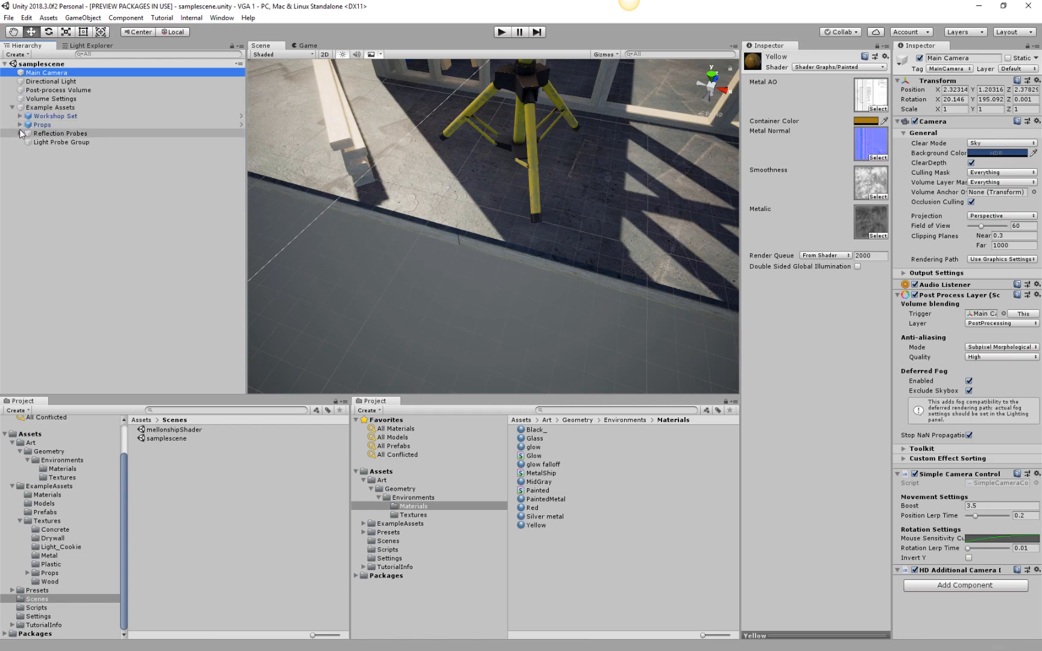
left_click(20, 116)
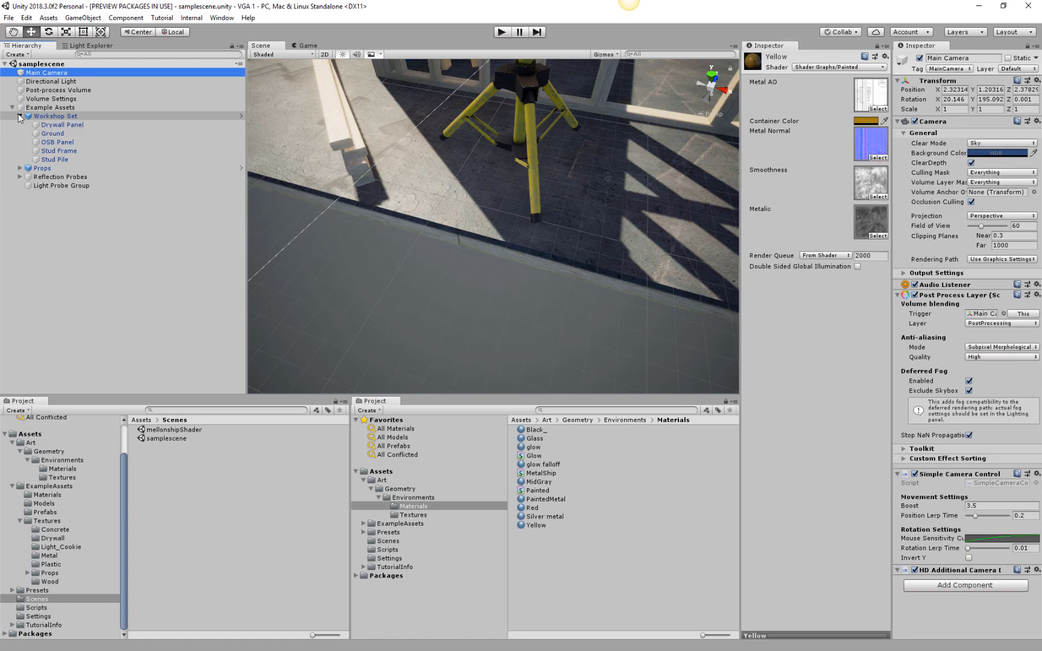
left_click(20, 116)
Unlock the inspector pinned to the Yellow material so it follows samplescene's Main Camera, and copy that camera.
left_click(54, 73)
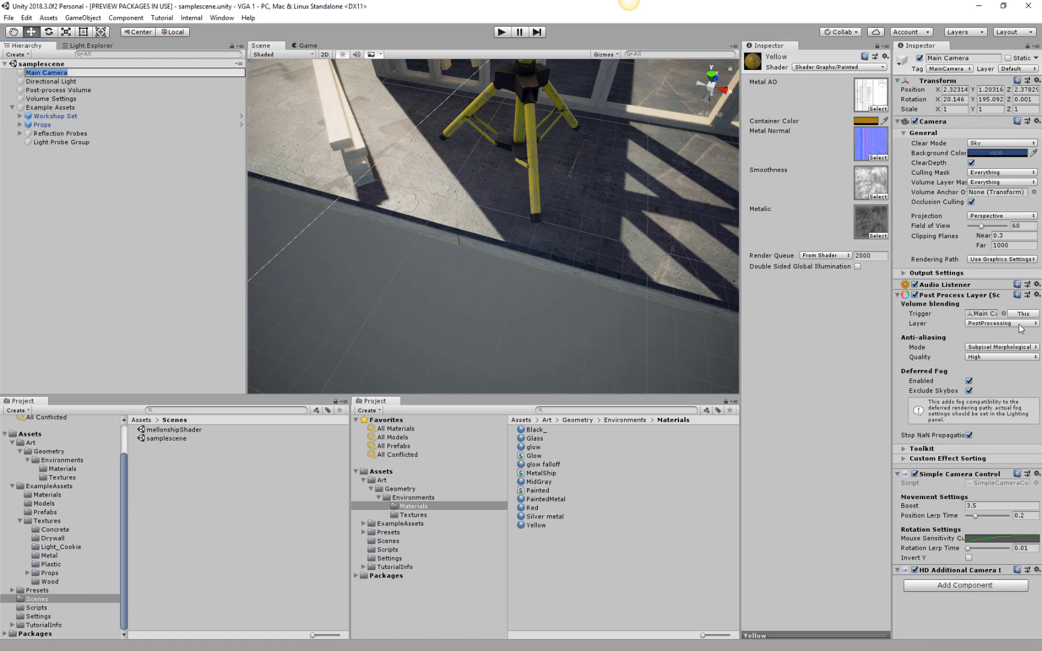
left_click(877, 46)
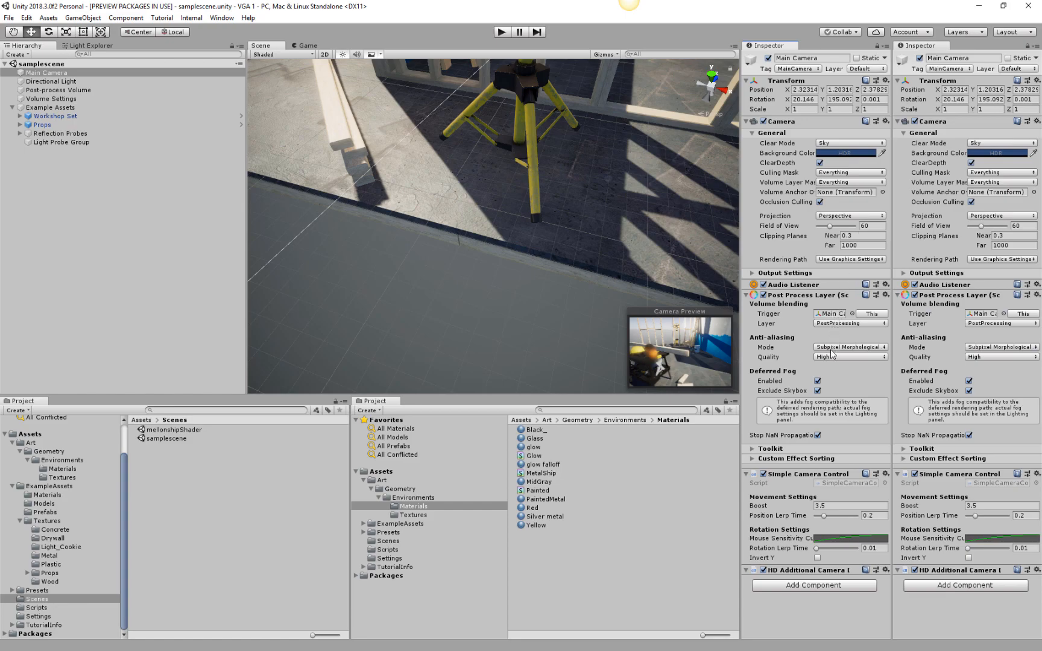
right_click(52, 73)
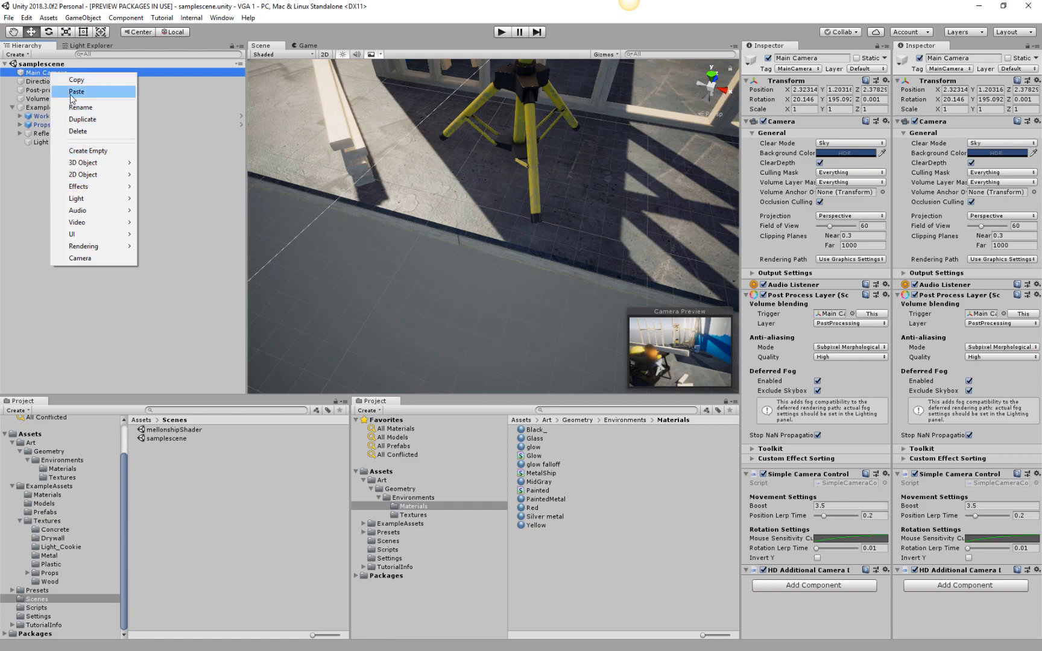
left_click(45, 72)
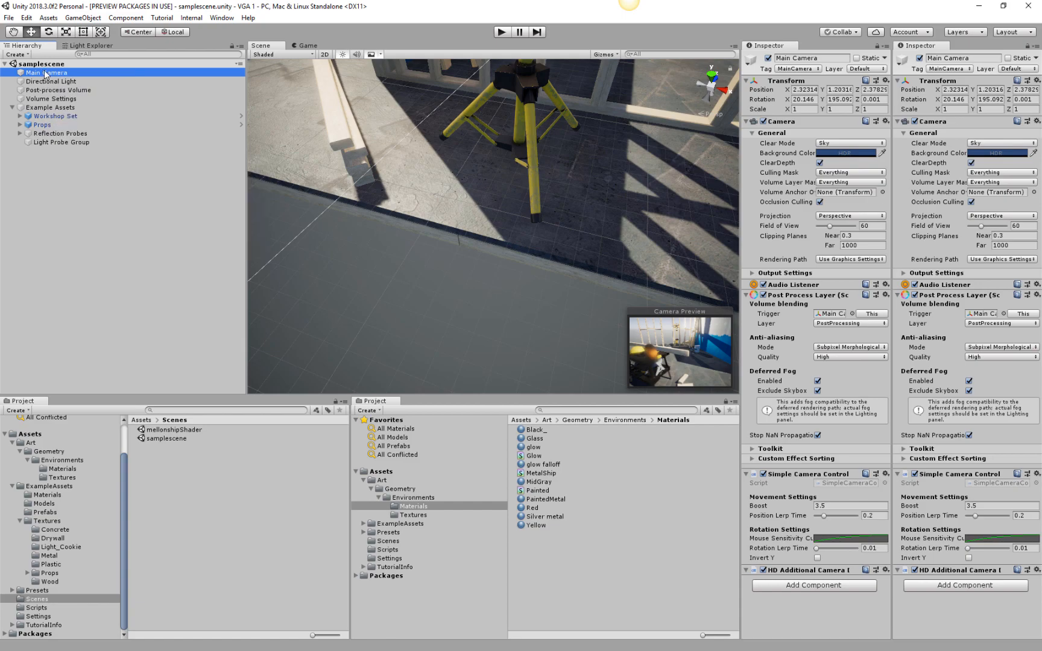
double_click(45, 73)
right_click(45, 73)
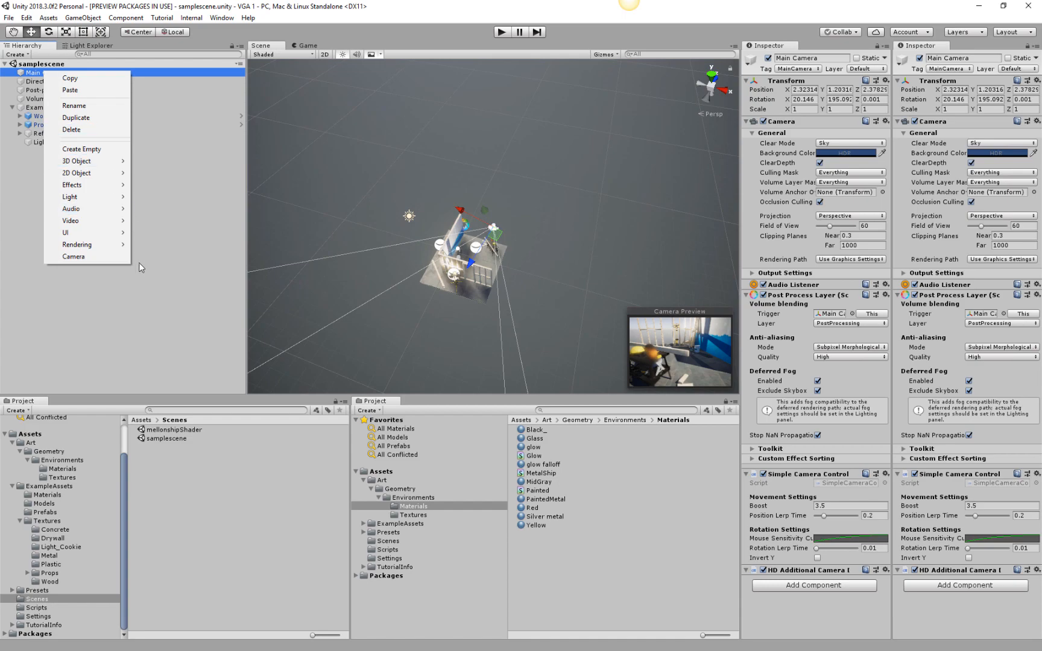
left_click(288, 608)
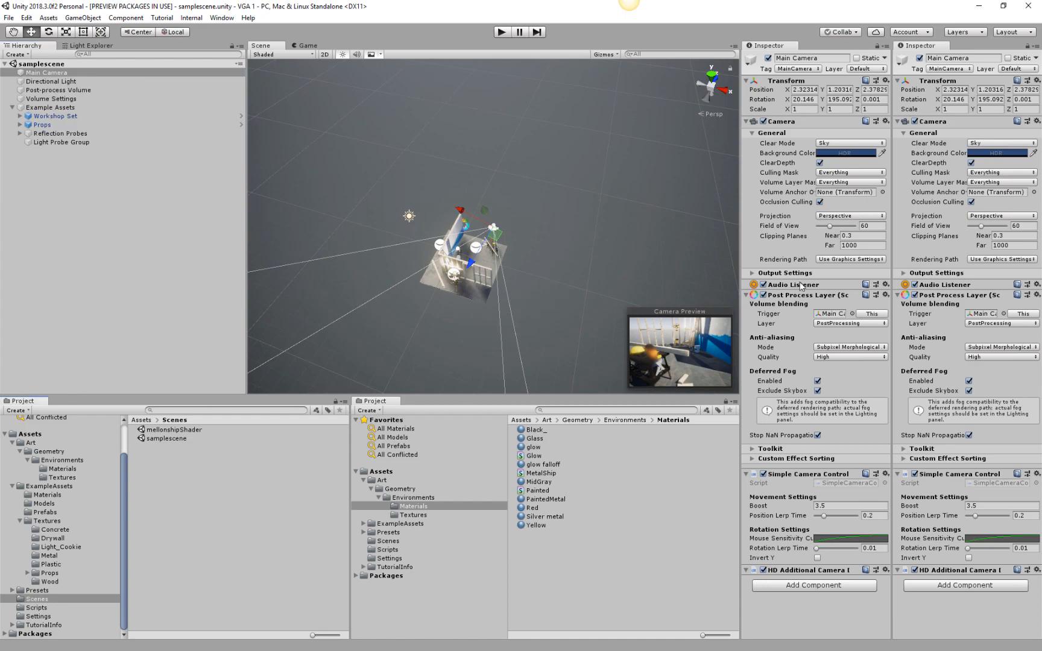
right_click(60, 73)
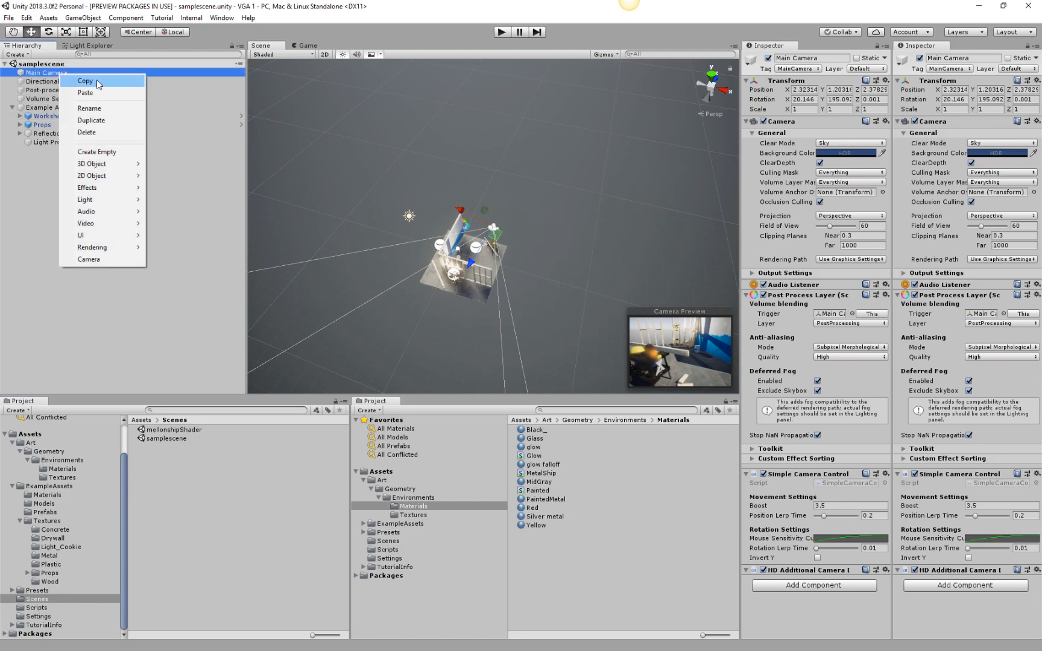
left_click(99, 81)
Reopen the mellonshipShader scene.
left_click(162, 431)
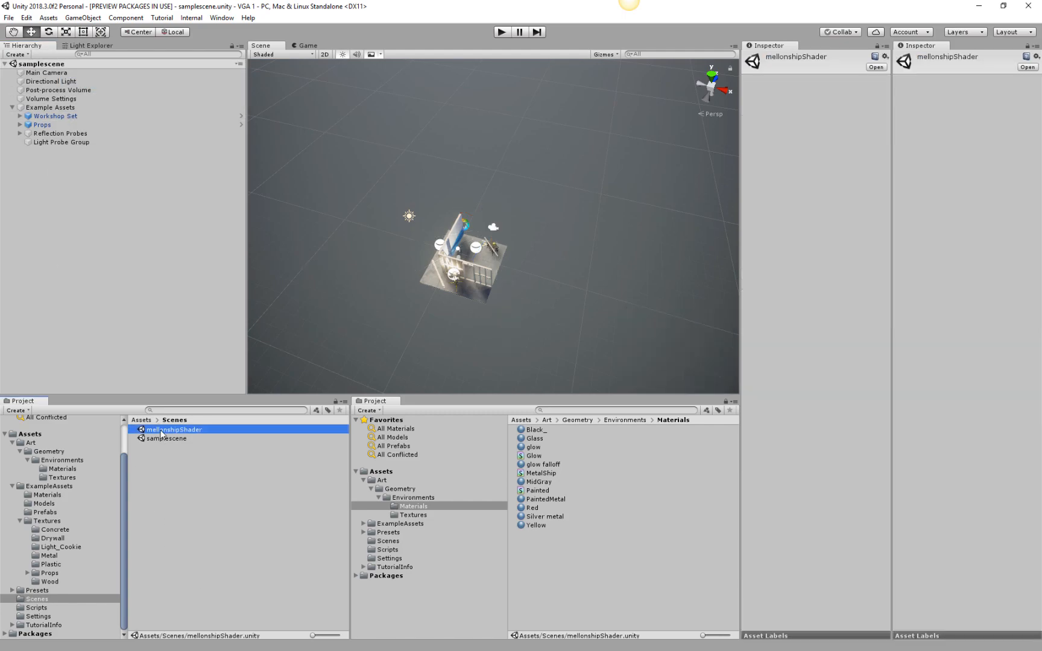
double_click(161, 430)
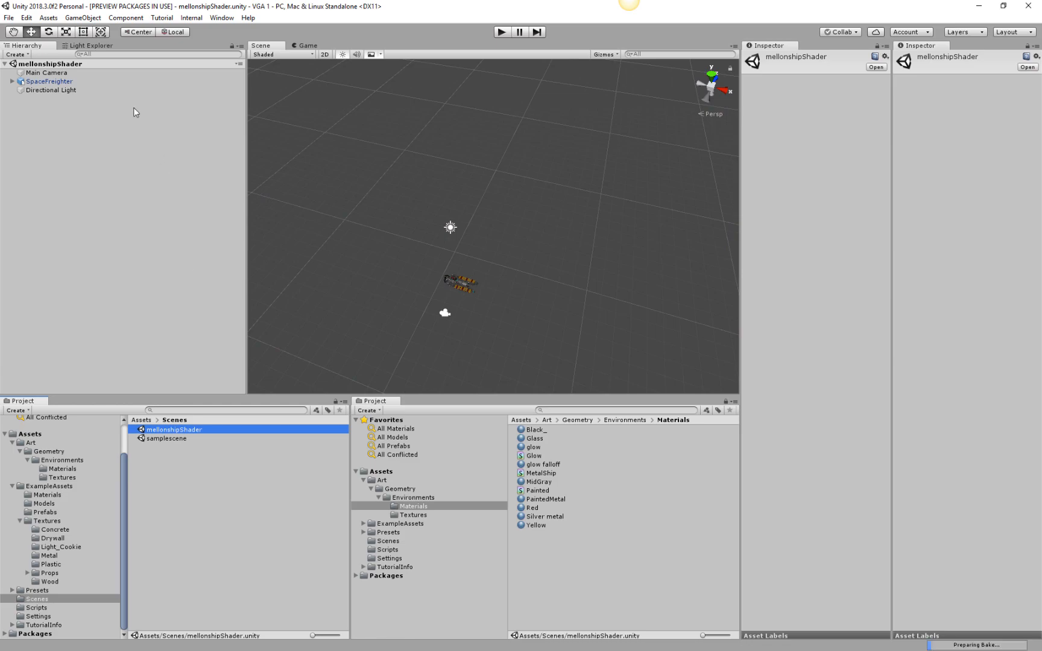
Paste the copied post-processed camera into mellonshipShader, delete the scene's original Main Camera and select the pasted one.
left_click(51, 72)
right_click(92, 170)
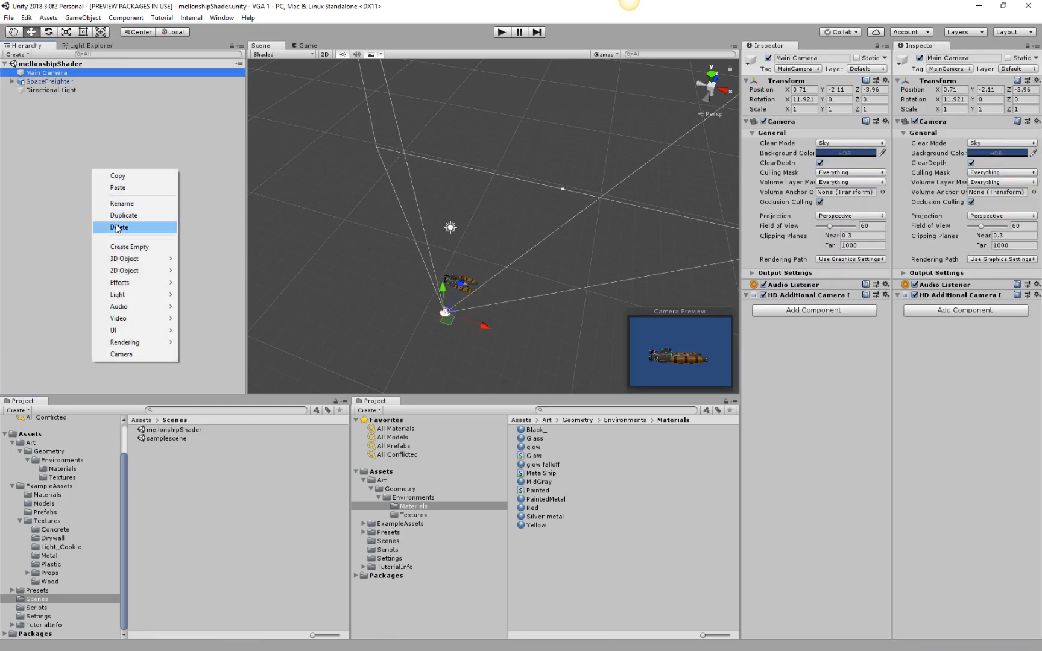
left_click(130, 193)
left_click(41, 73)
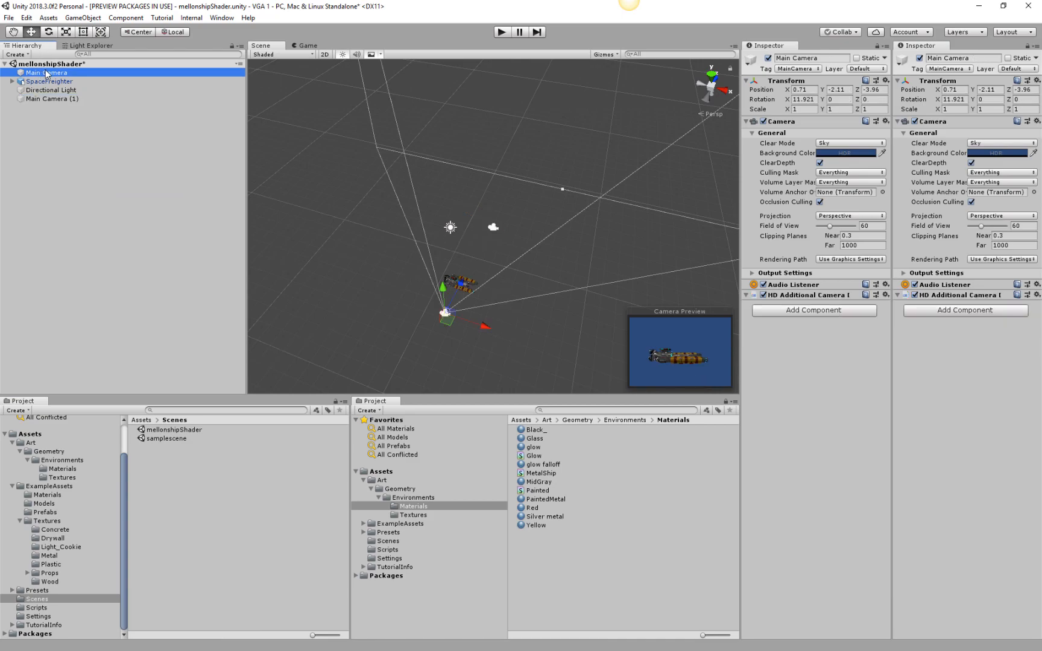
key("Delete")
left_click(60, 90)
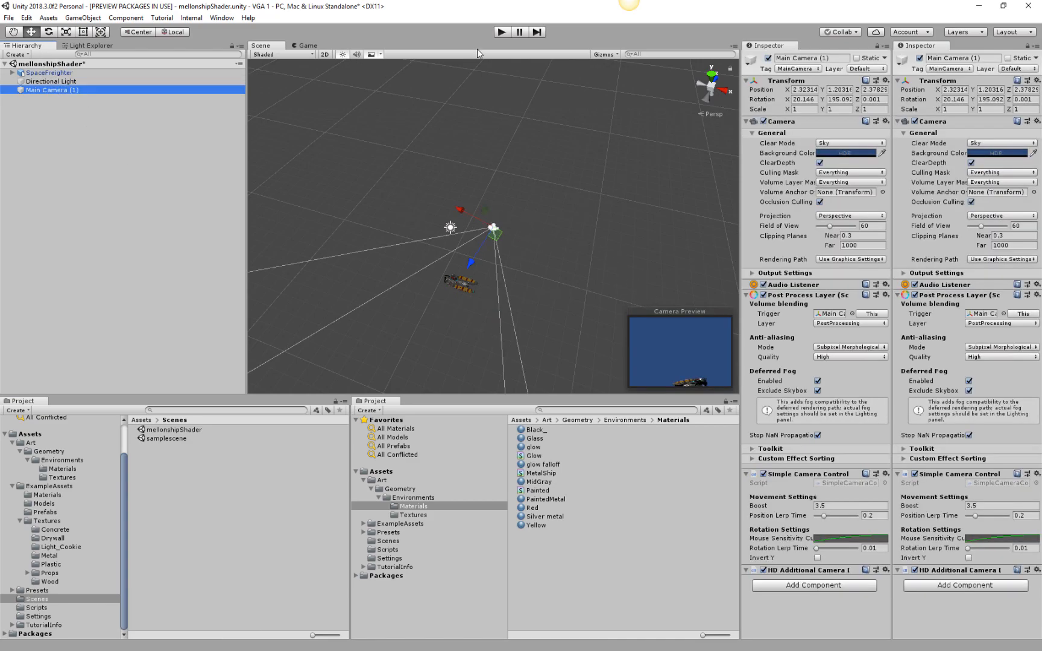
Run the scene and fly the game camera around to examine the SpaceFreighter's shading.
left_click(502, 32)
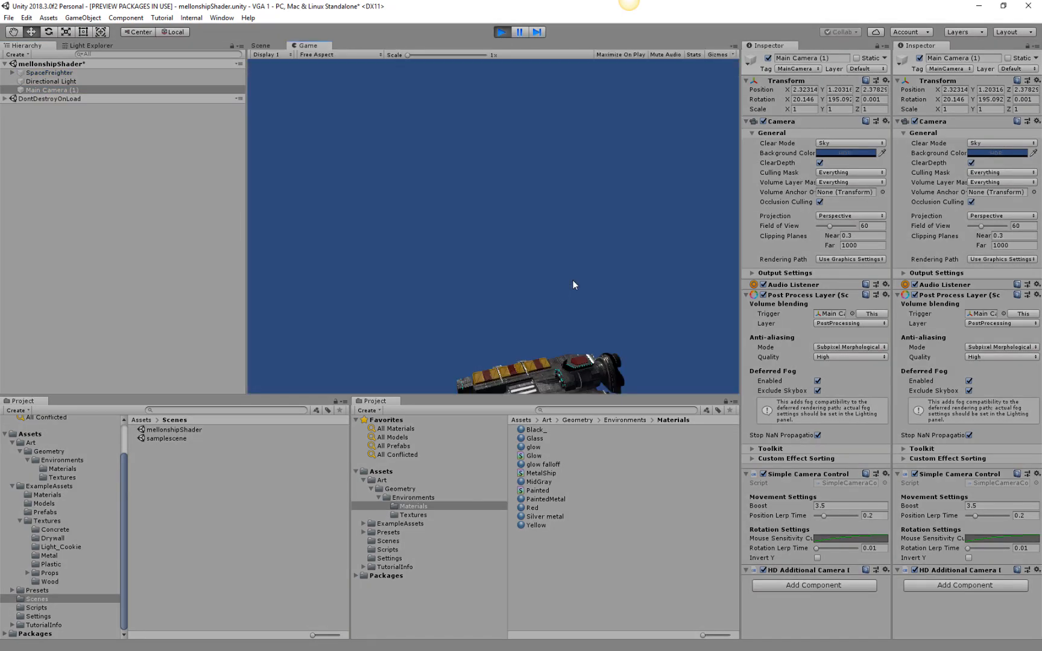
right_click_drag(556, 363, 872, 392)
key("w")
key("a")
key("a")
key("d")
key("d")
key("w")
key("s")
key("a")
key("w")
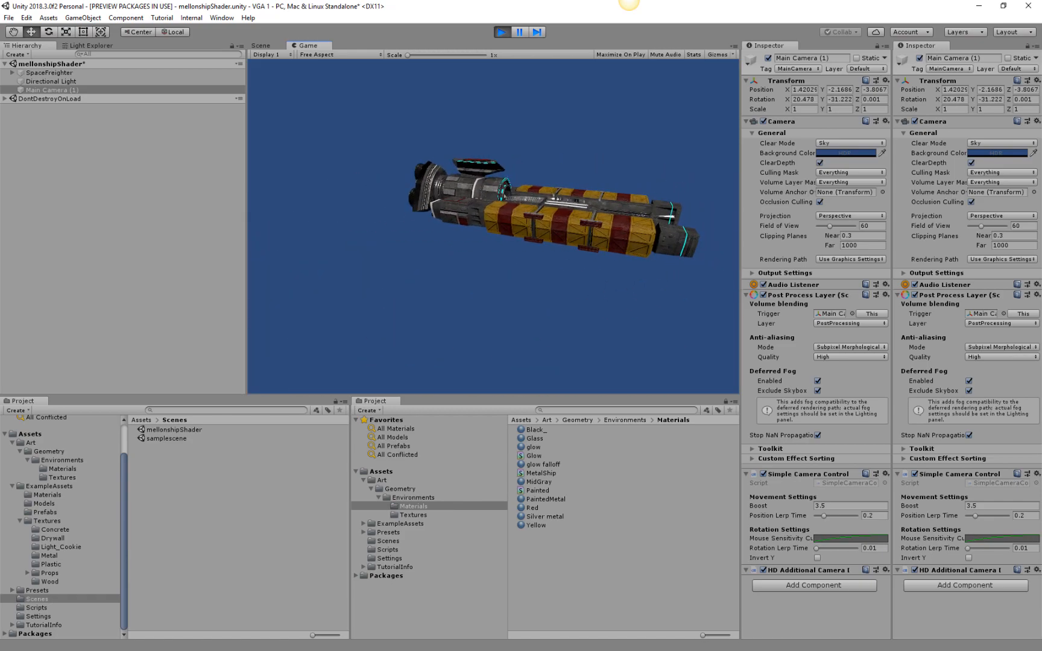
key("w")
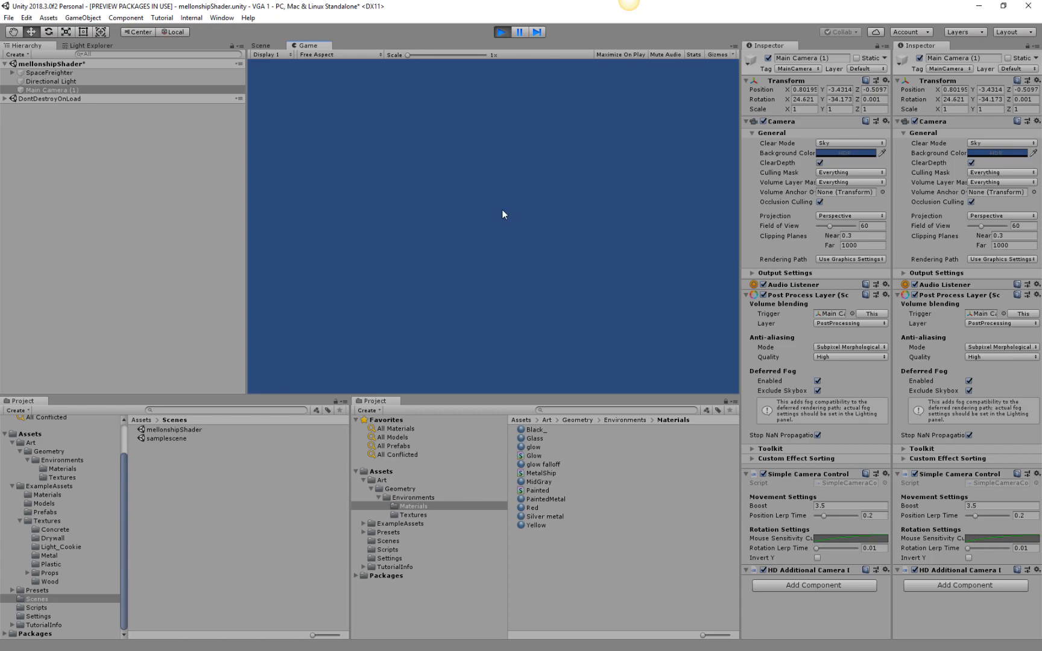
Turn the game camera back toward the ship and inspect its engines, hull and striped cargo containers up close.
right_click_drag(494, 227, 514, 71)
key("w")
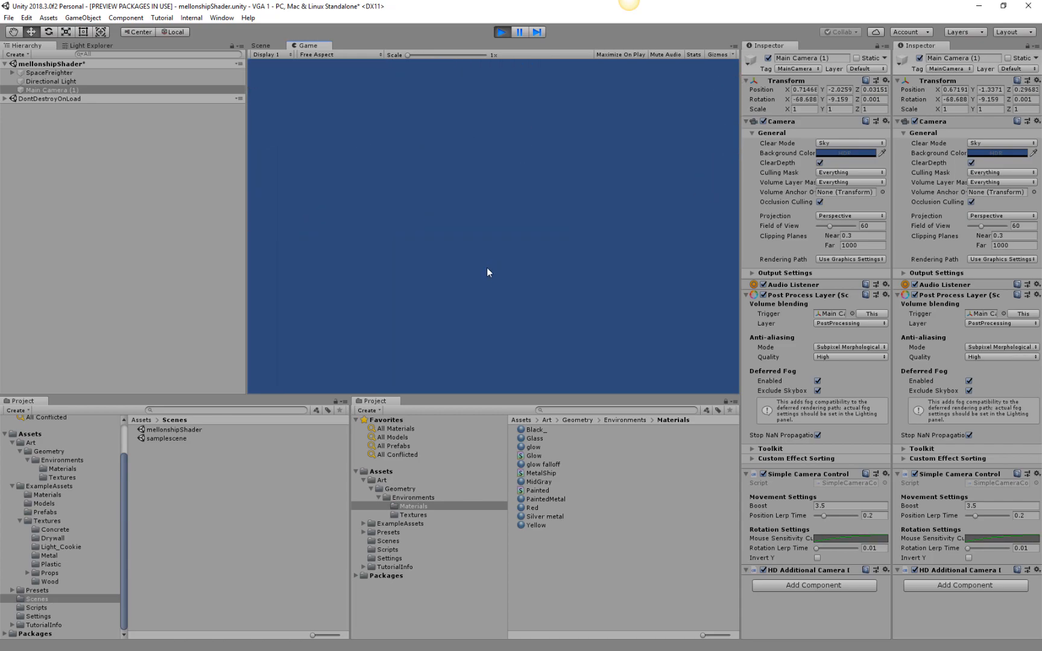
right_click_drag(559, 178, 222, 201)
key("d")
key("d")
key("w")
key("s")
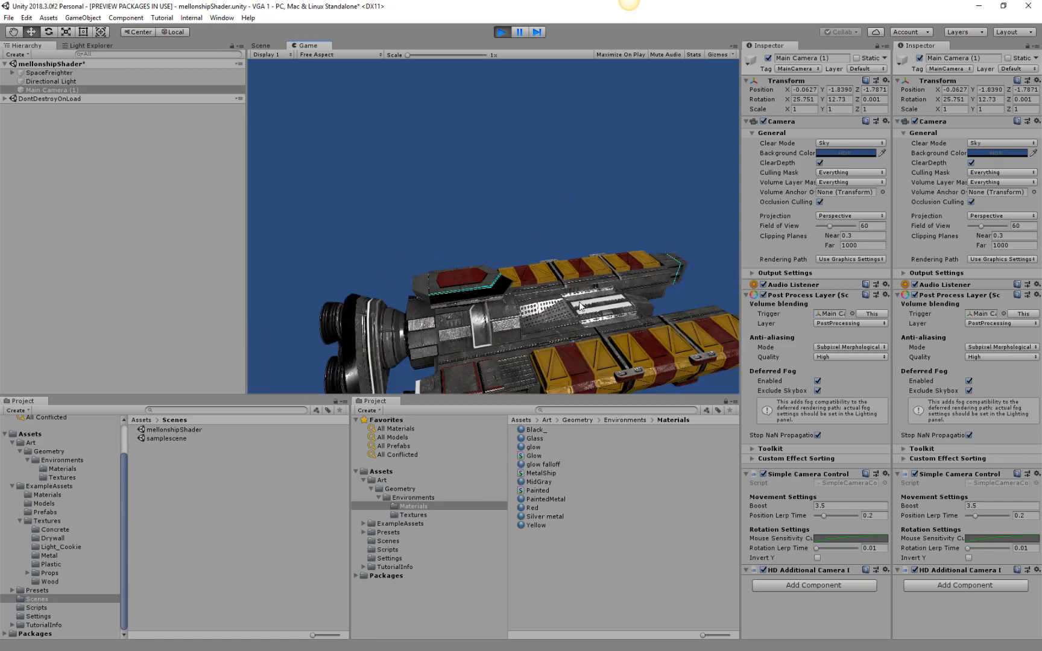
mouse_move(562, 266)
right_mouse_down()
mouse_move(562, 257)
mouse_move(561, 292)
mouse_move(574, 258)
right_mouse_up()
key("w")
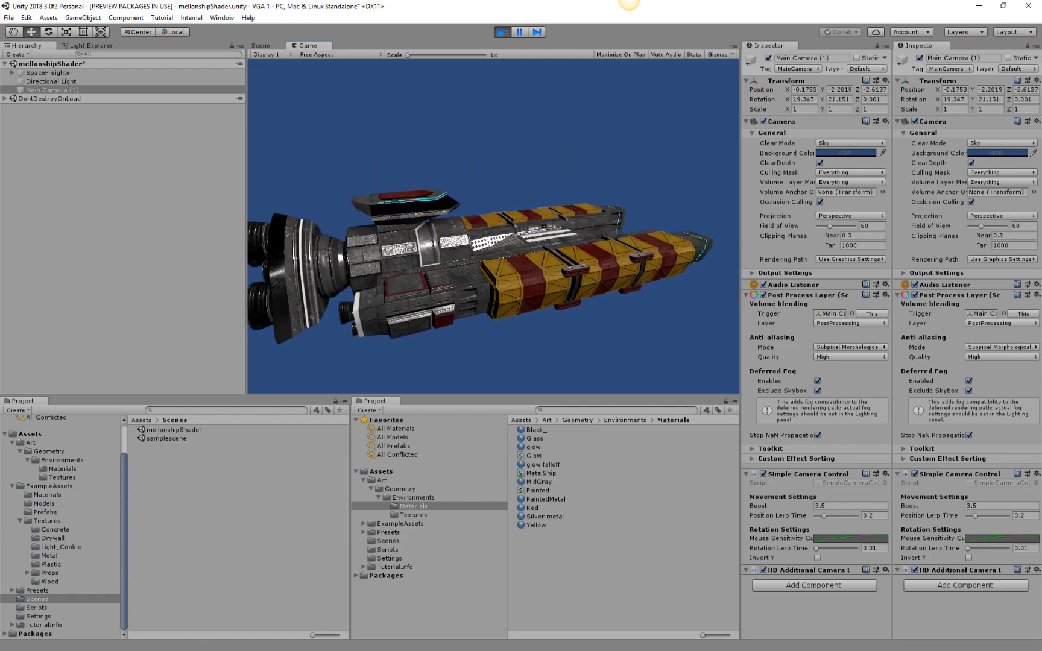
Pause the running scene, check the camera in the Scene view, and resume and exit play mode.
left_click(518, 32)
key("ctrl+1")
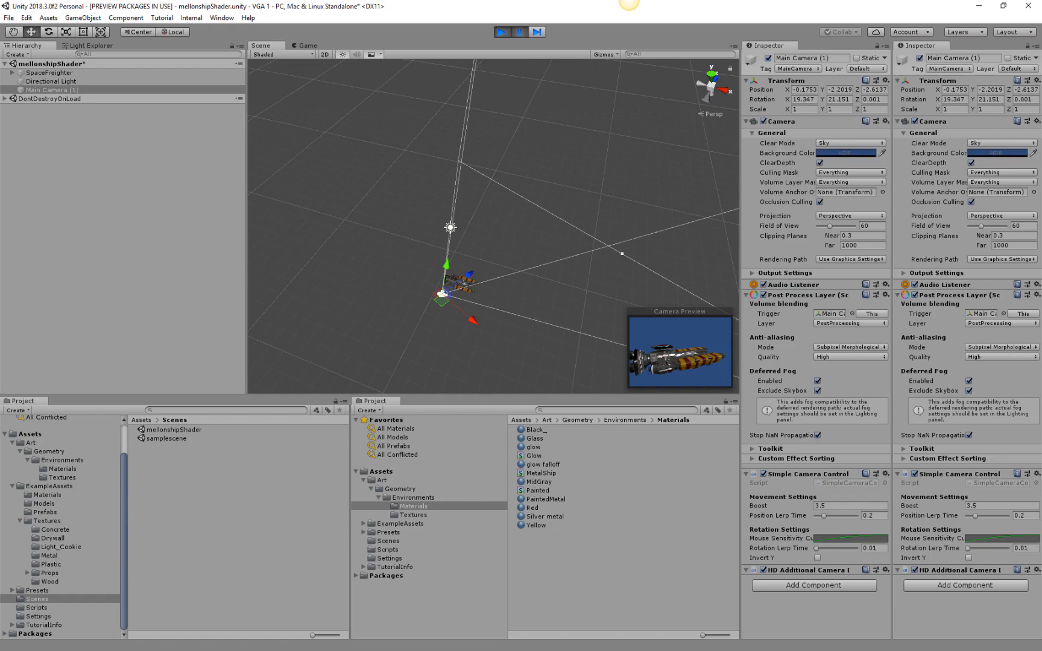
left_click(519, 33)
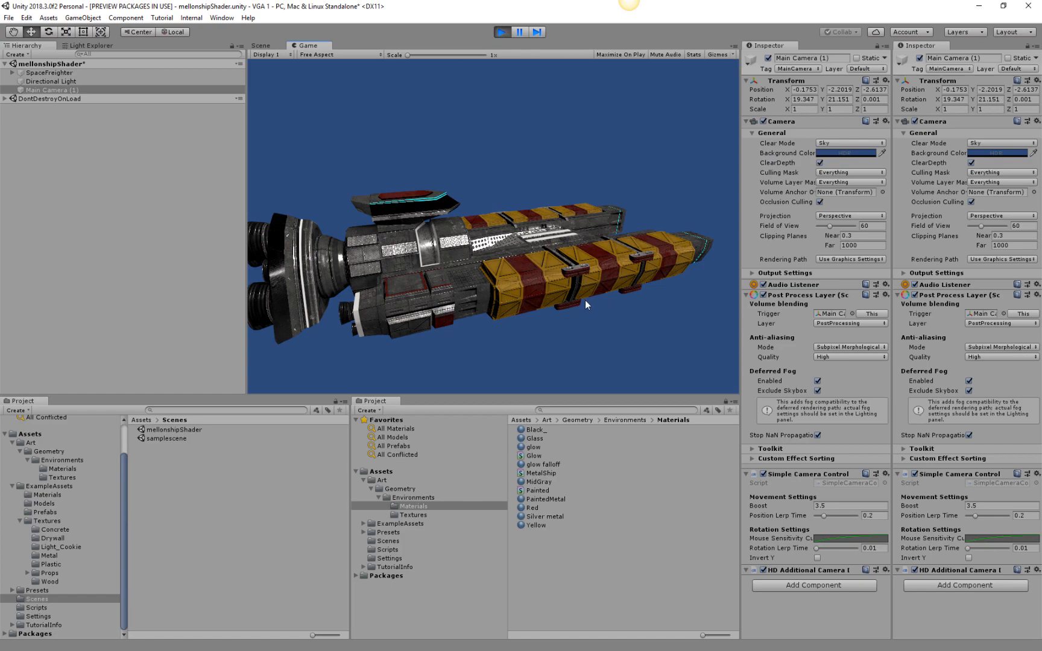
left_click(503, 32)
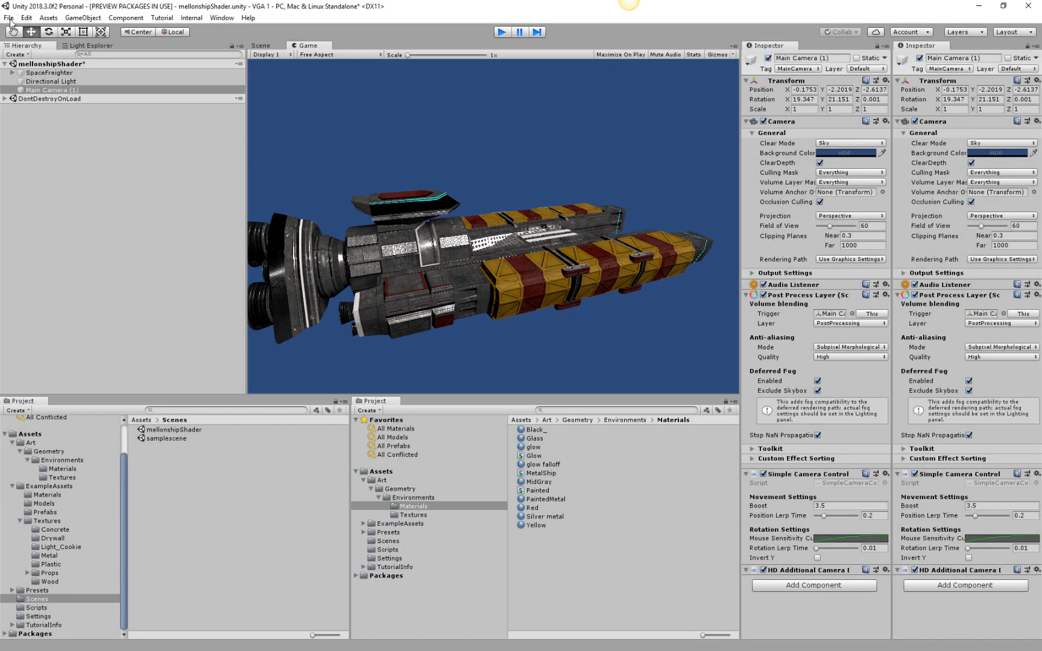
Minimize the browser window and save the Unity project.
key("alt+Tab")
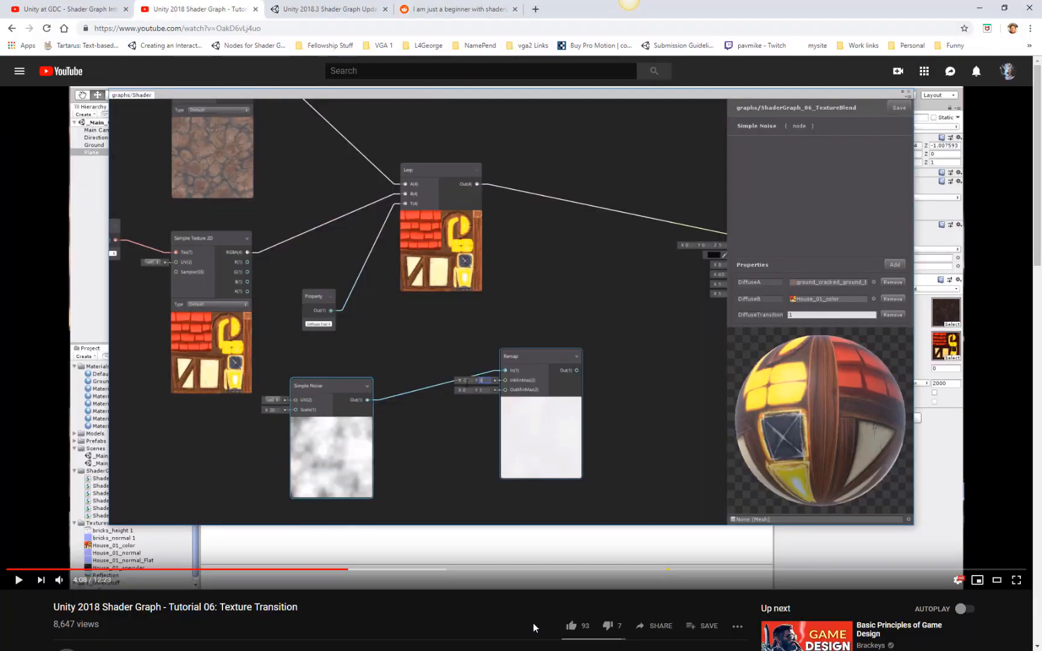
left_click(980, 8)
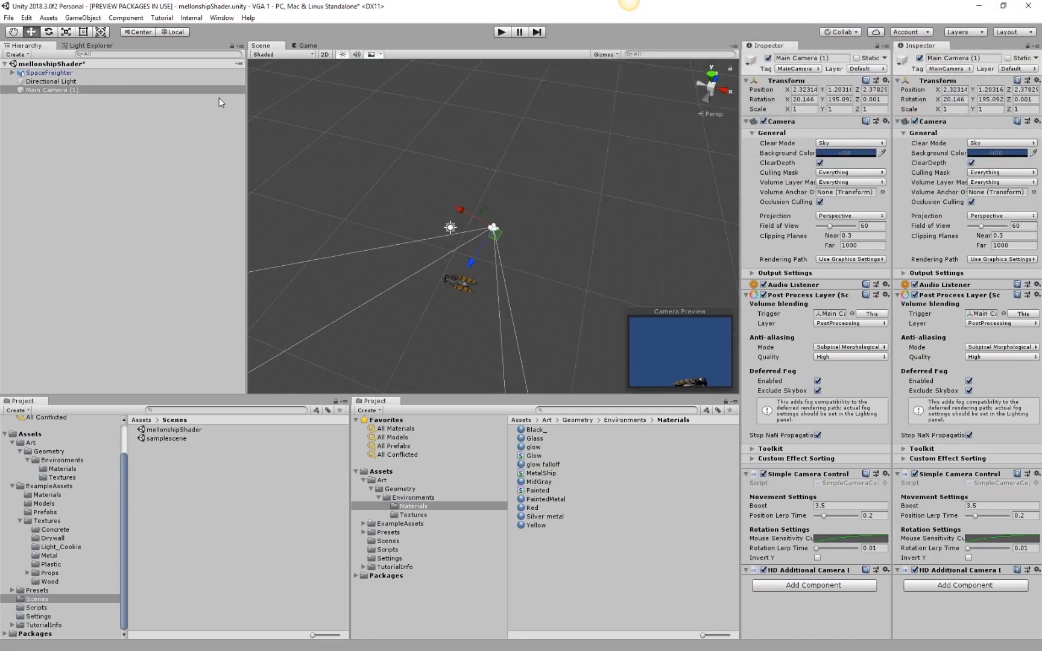
left_click(9, 17)
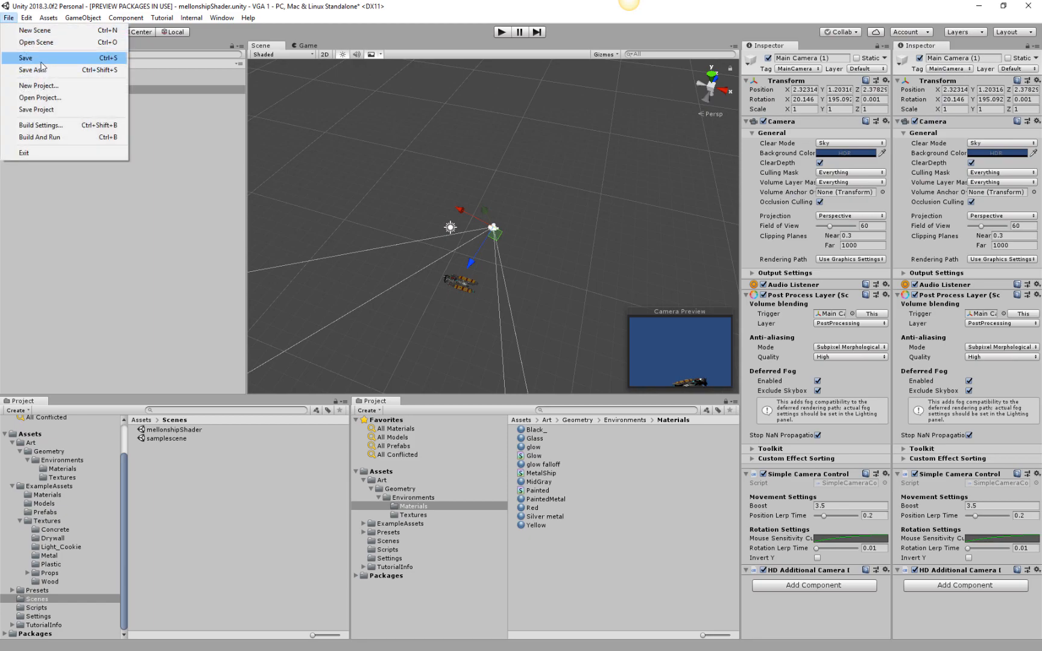
left_click(46, 109)
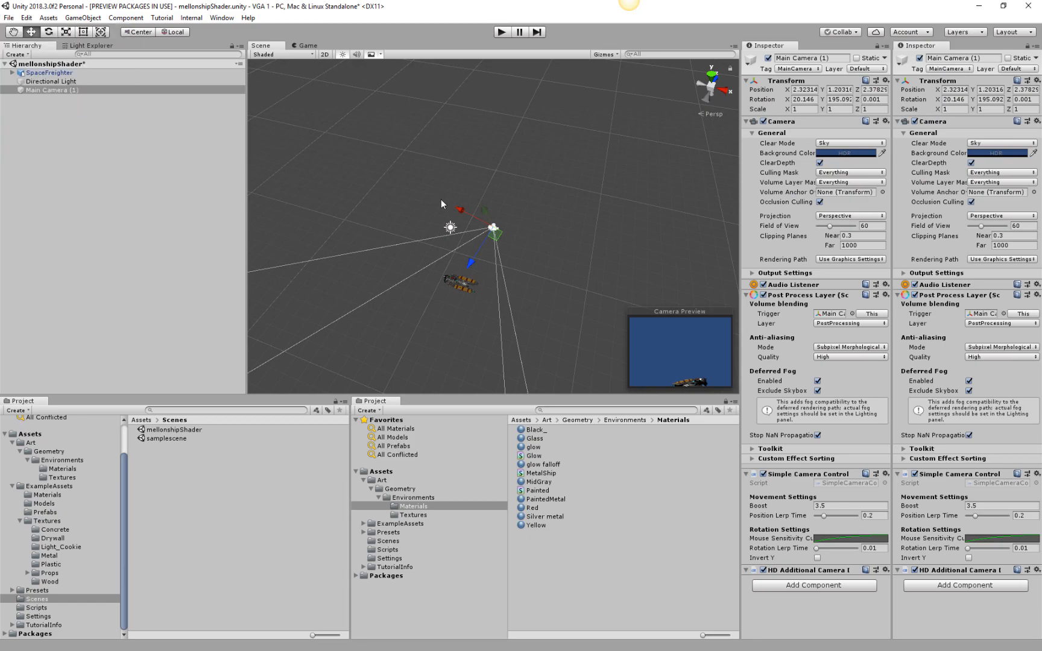
left_click(9, 18)
left_click(30, 41)
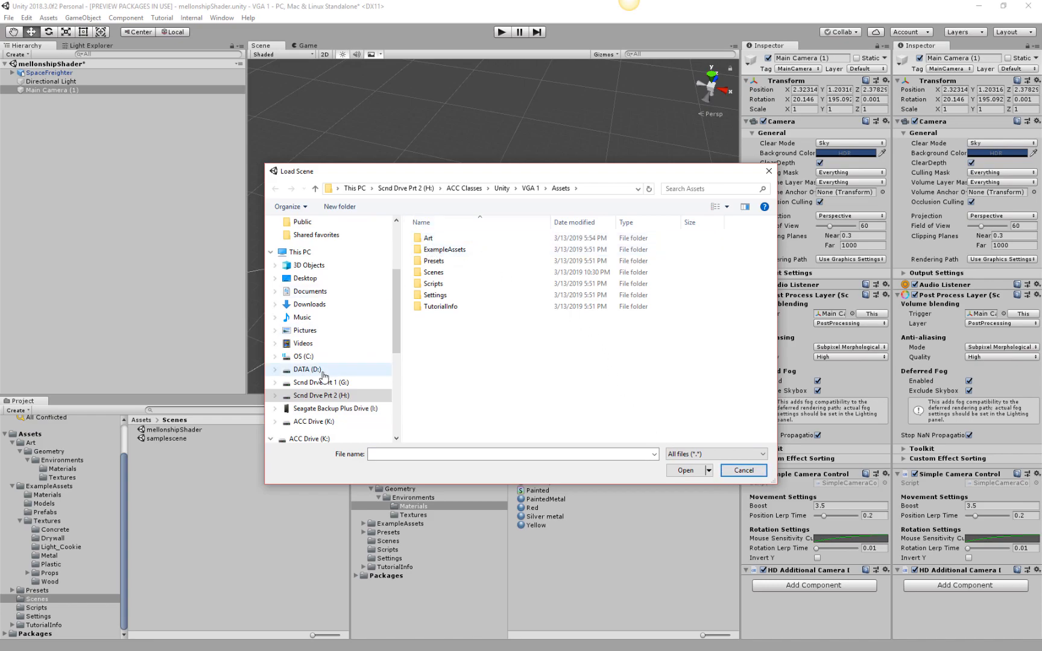
left_click(470, 188)
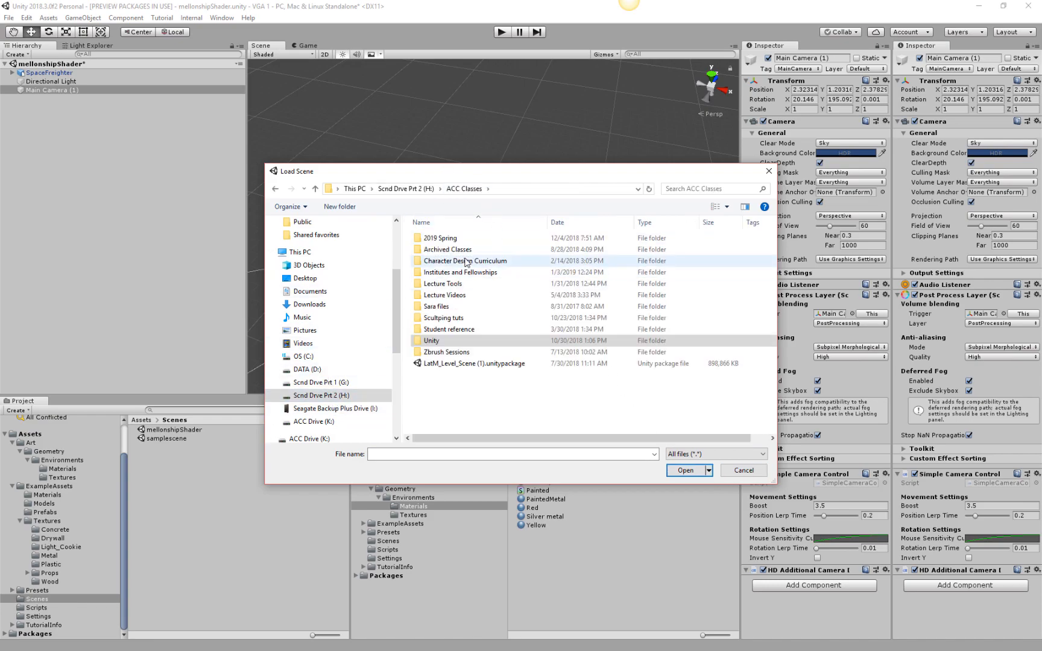
double_click(439, 341)
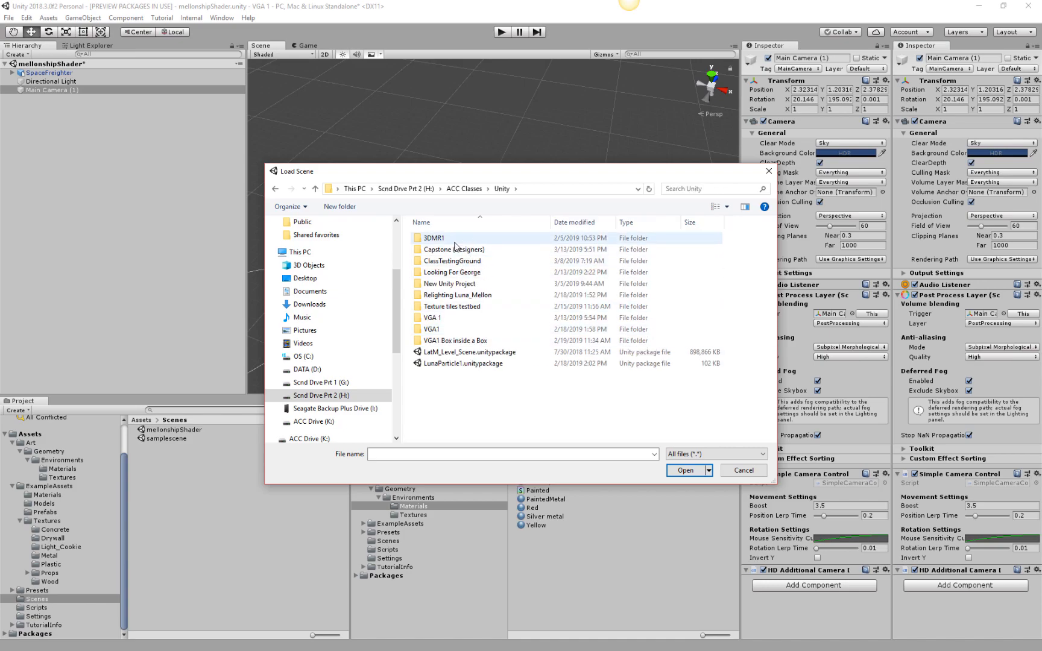
double_click(465, 248)
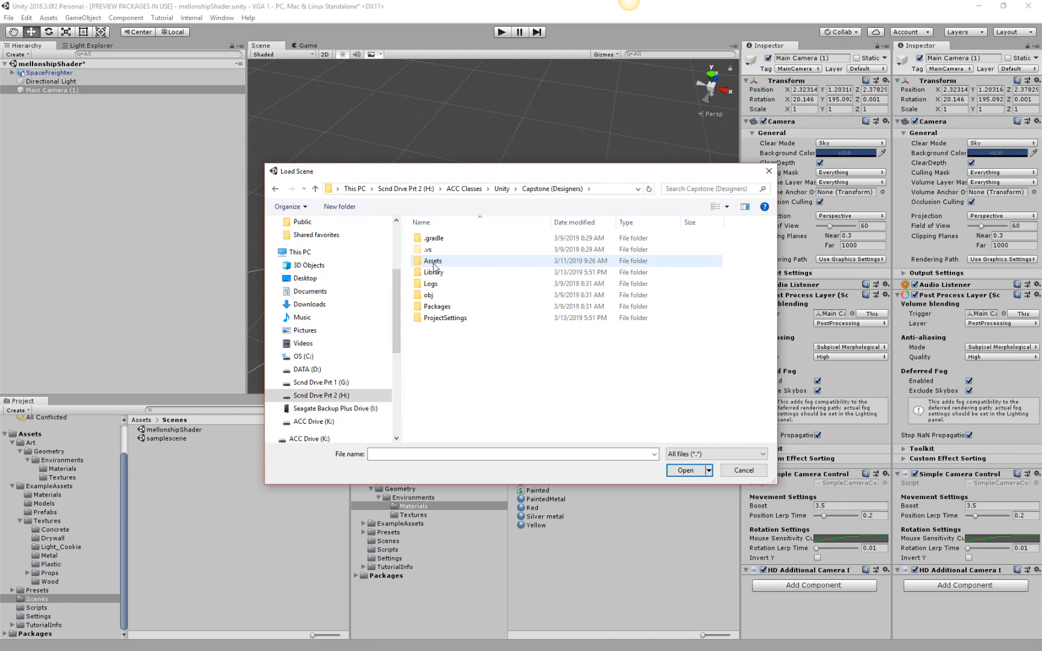
left_click(744, 471)
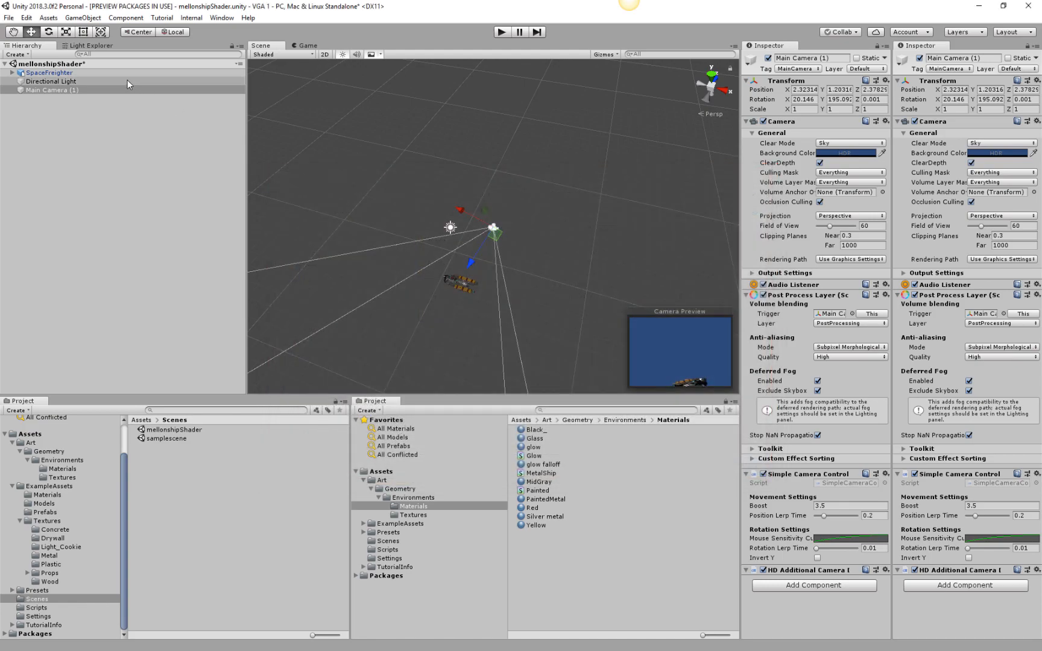
Open the Capstone (Designers) project, saving the modified mellonshipShader scene, and minimize the Discord window.
left_click(9, 18)
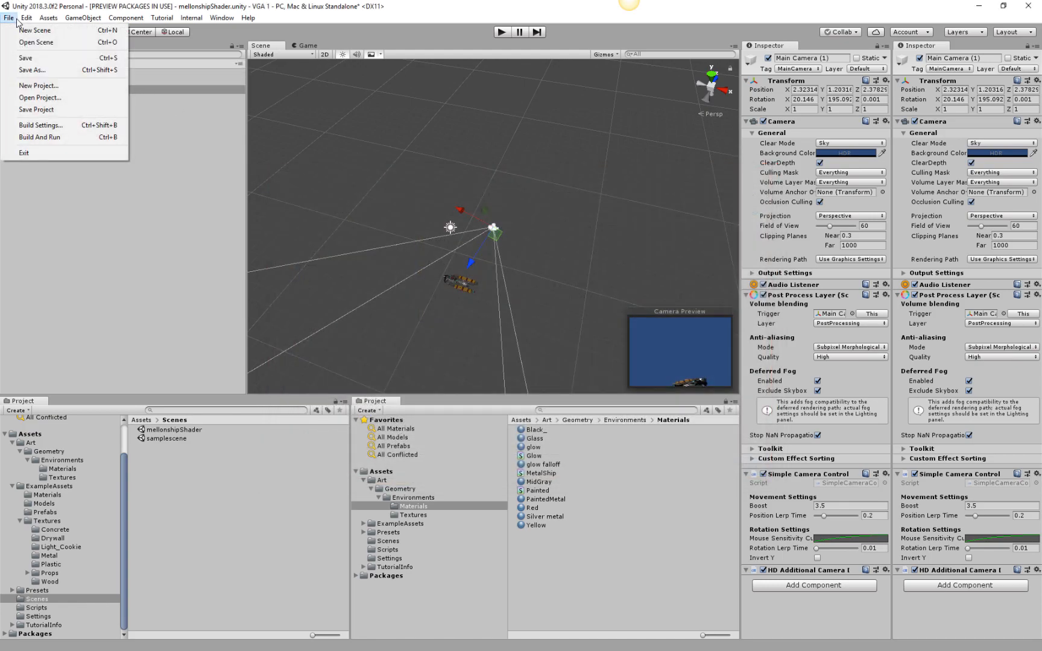
left_click(40, 98)
left_click(401, 303)
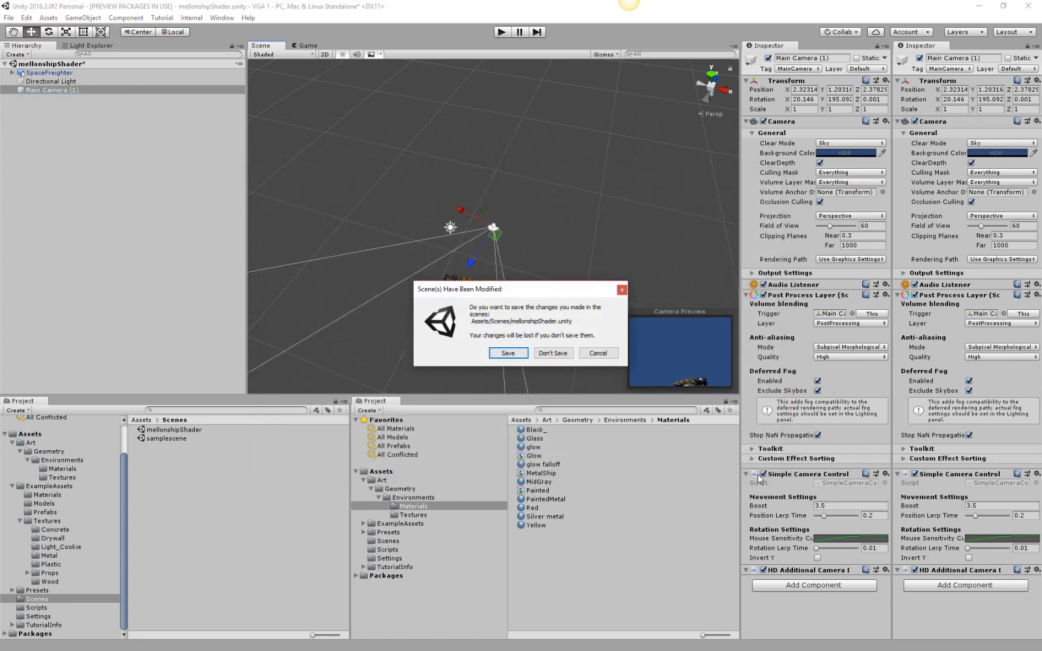
left_click(508, 353)
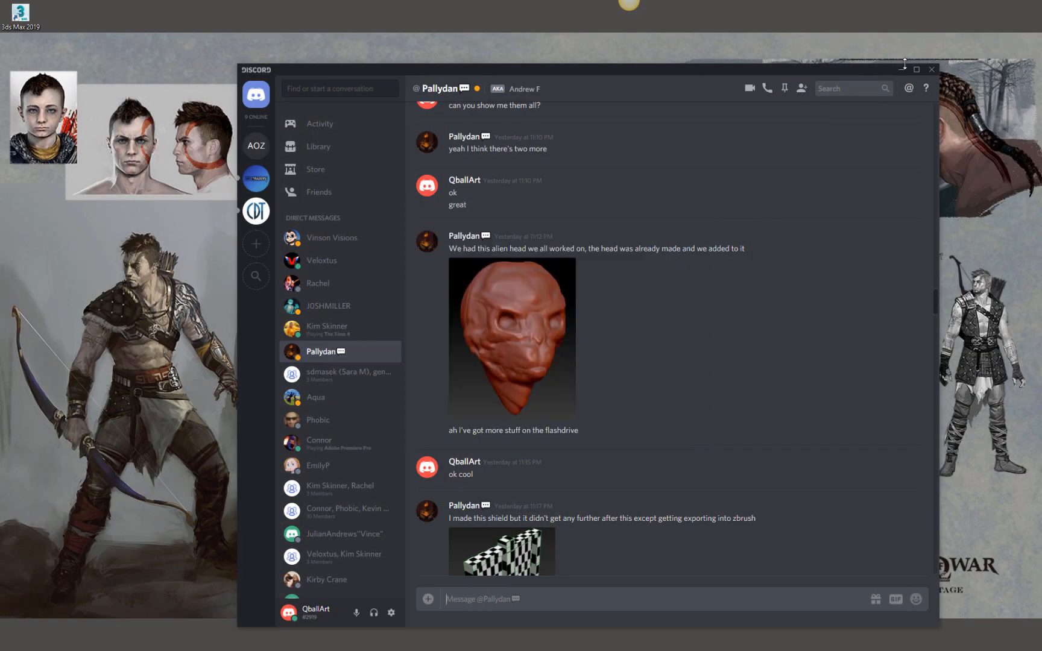
left_click(901, 72)
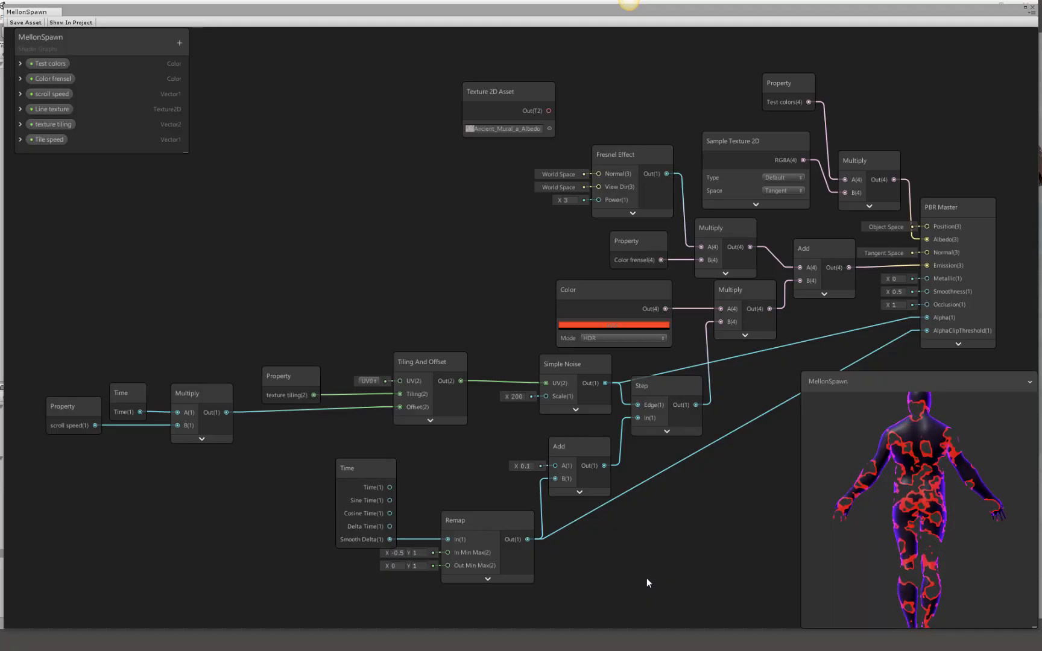
Move the MellonSpawn graph's preview clear of the nodes and examine the node network beside the character.
left_click_drag(924, 377, 356, 46)
middle_click_drag(645, 352, 645, 476)
scroll(741, 380, "down", 4)
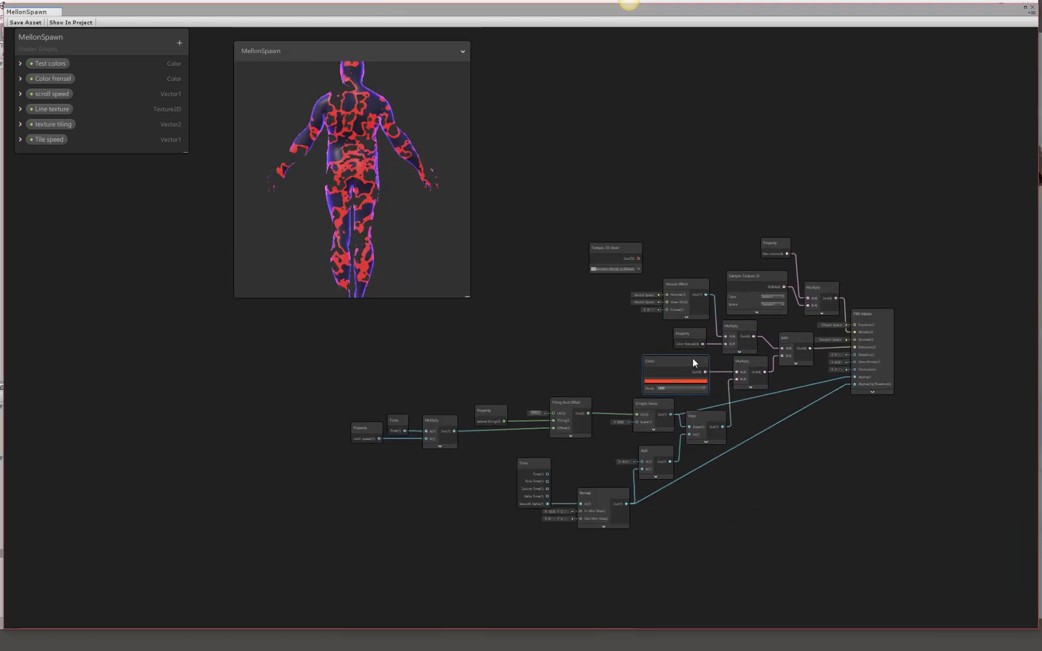
left_click_drag(340, 55, 363, 54)
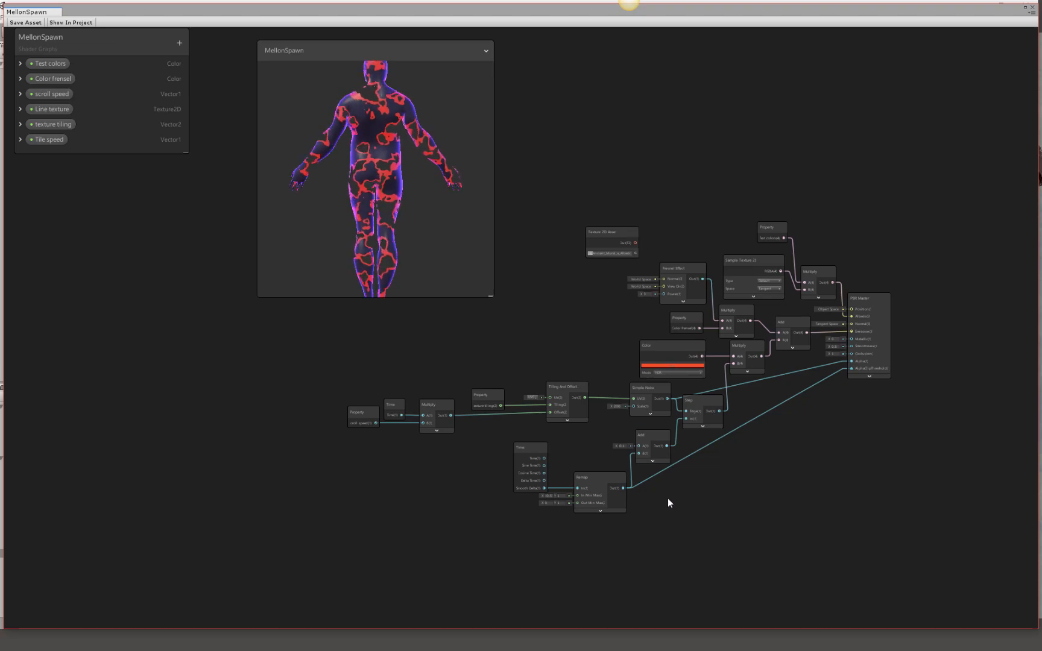
scroll(624, 432, "up", 5)
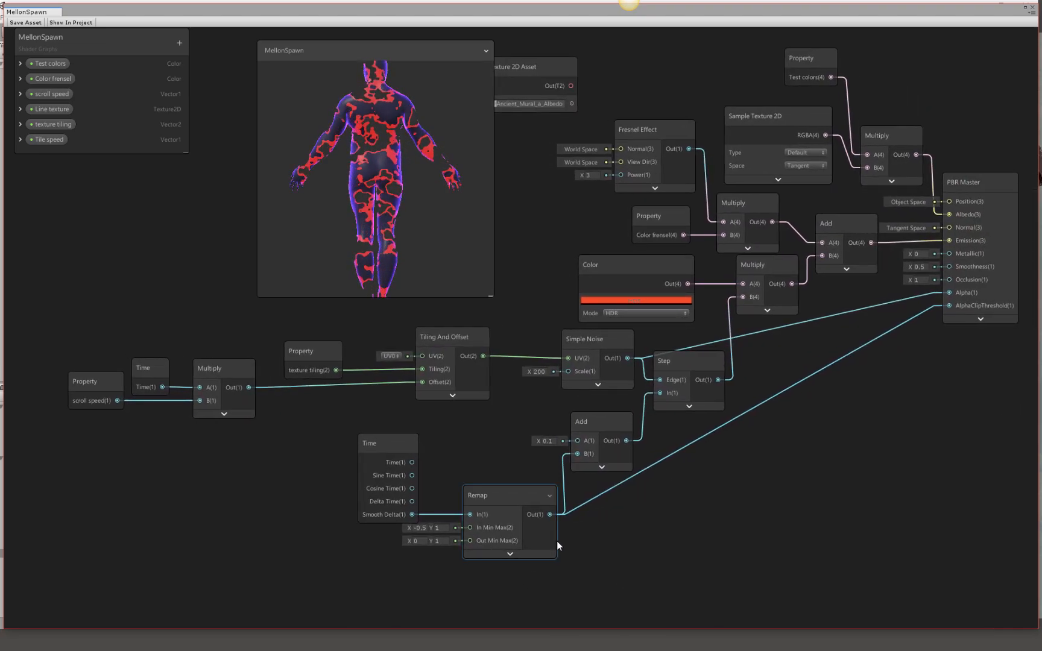
Set the Simple Noise node's scale to 500, move the preview aside and rotate its character model.
left_click(538, 372)
type("500")
left_click_drag(389, 254, 954, 454)
left_click_drag(961, 553, 931, 433)
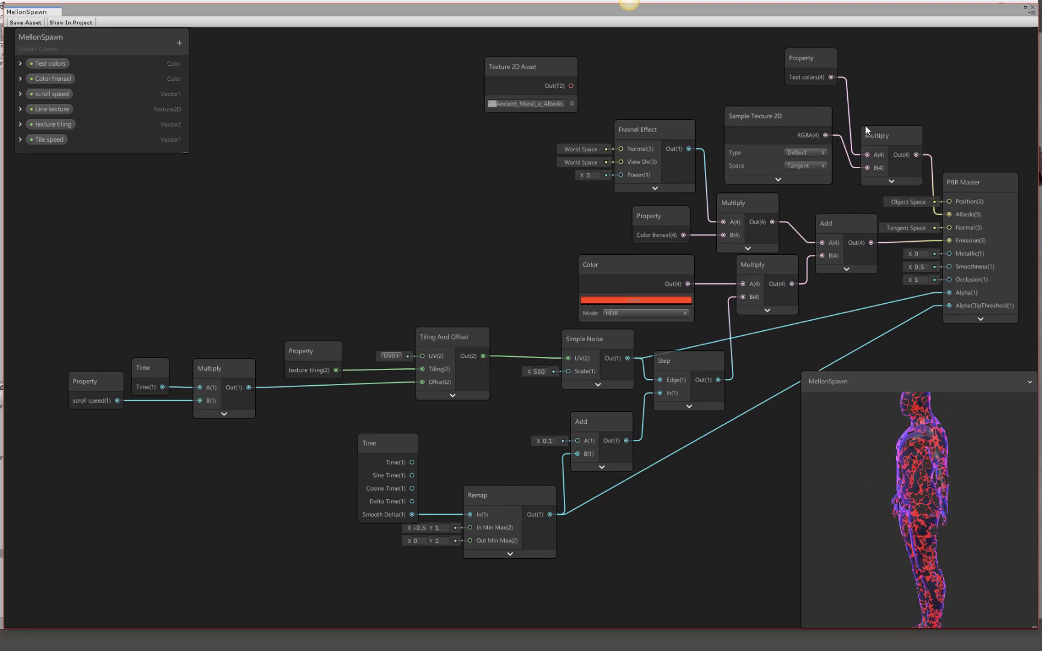
Close the MellonSpawn shader graph without saving its changes.
left_click(1034, 7)
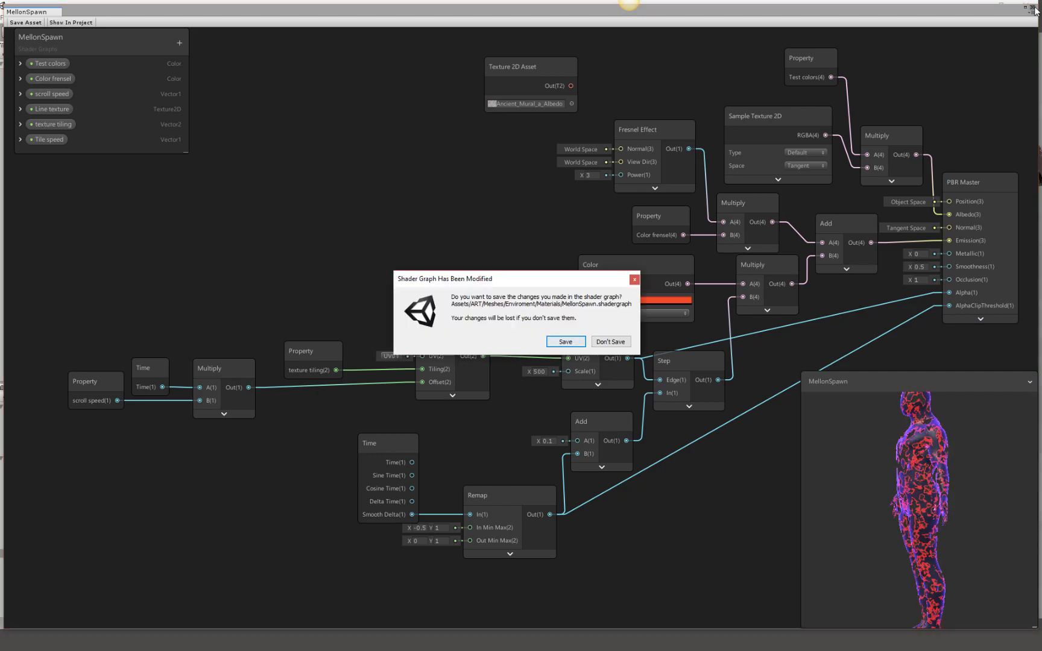
left_click(600, 342)
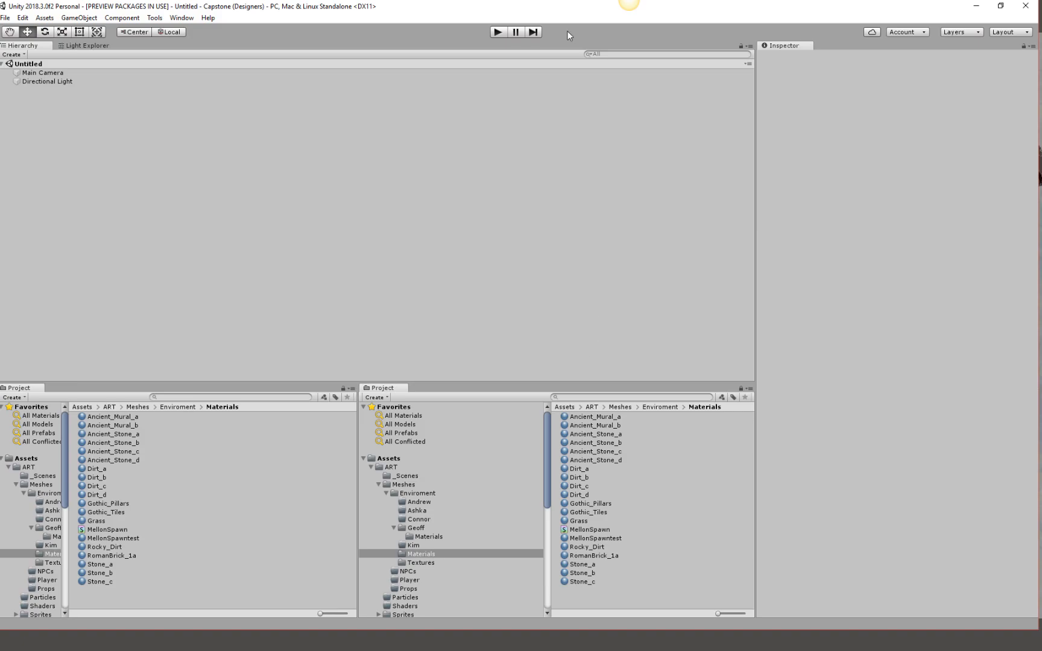